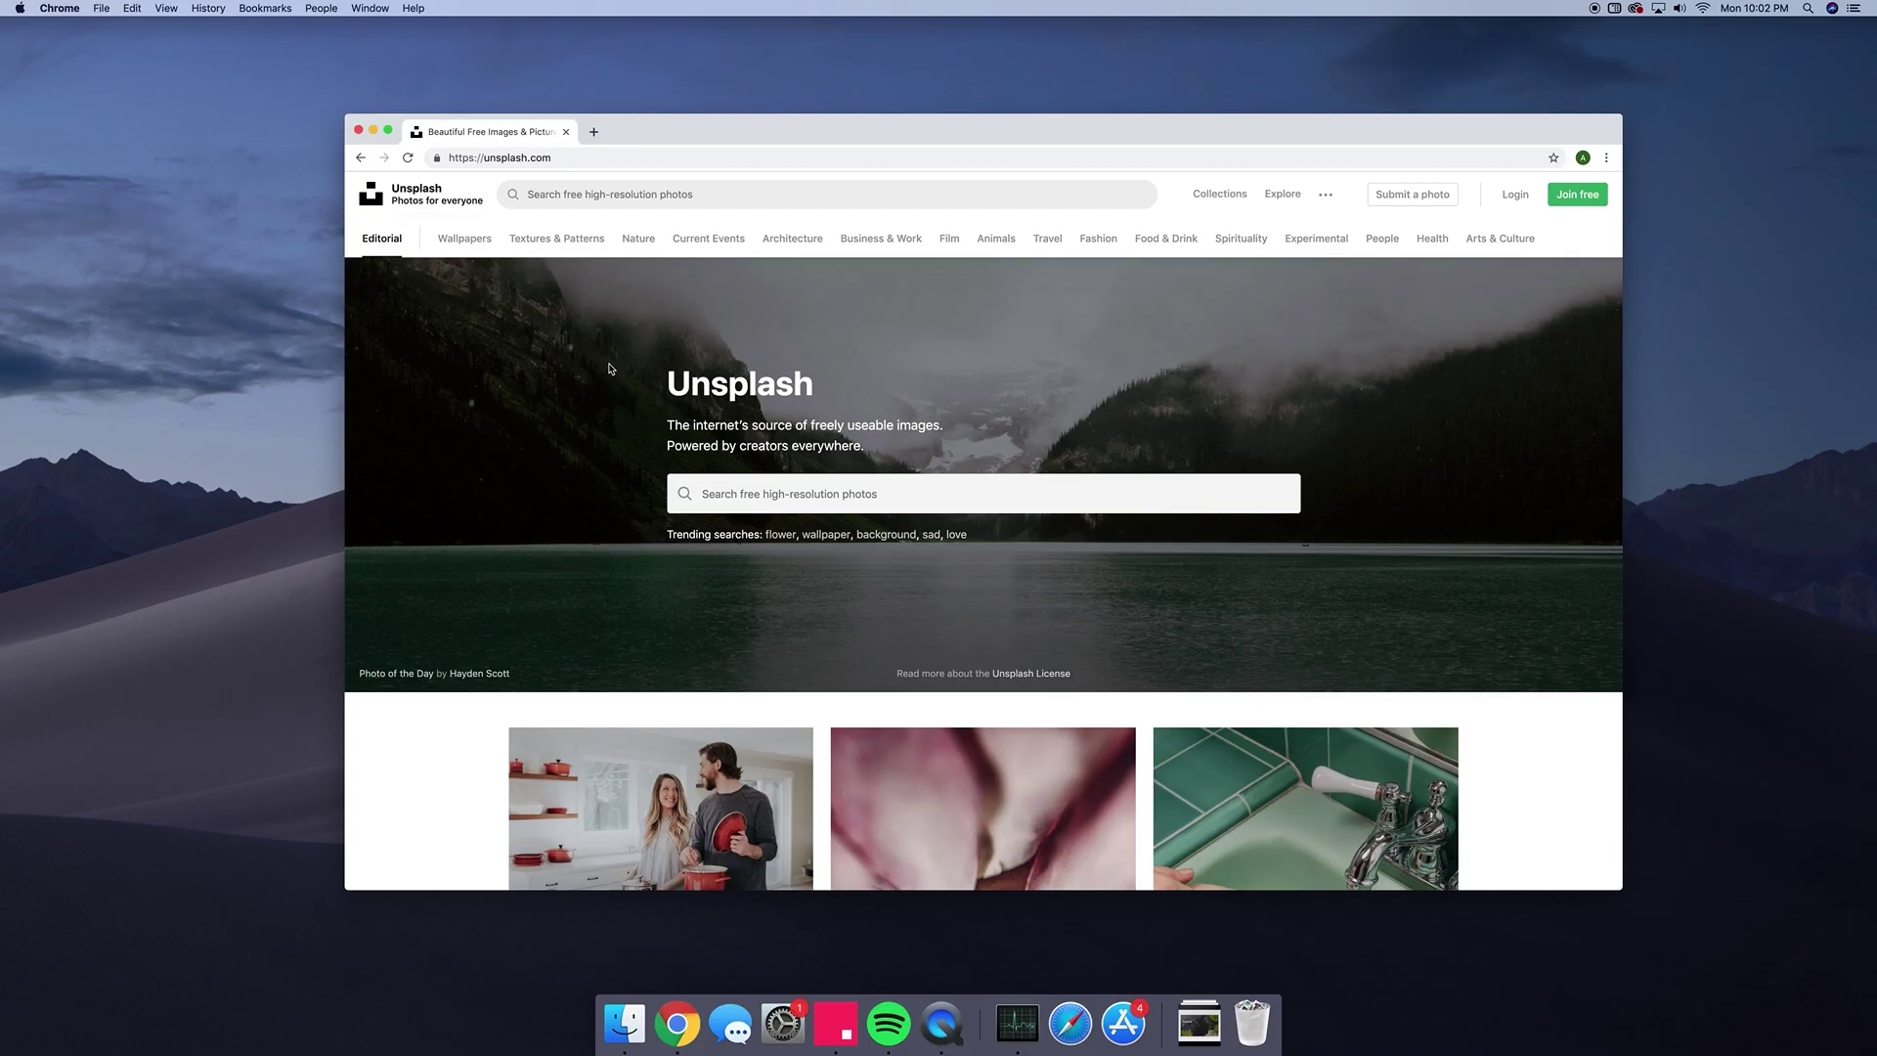
Search Unsplash for 'wilderness' and scroll down through the 28,665 photo results
{"action": "left_click", "coordinate": [679, 206]}
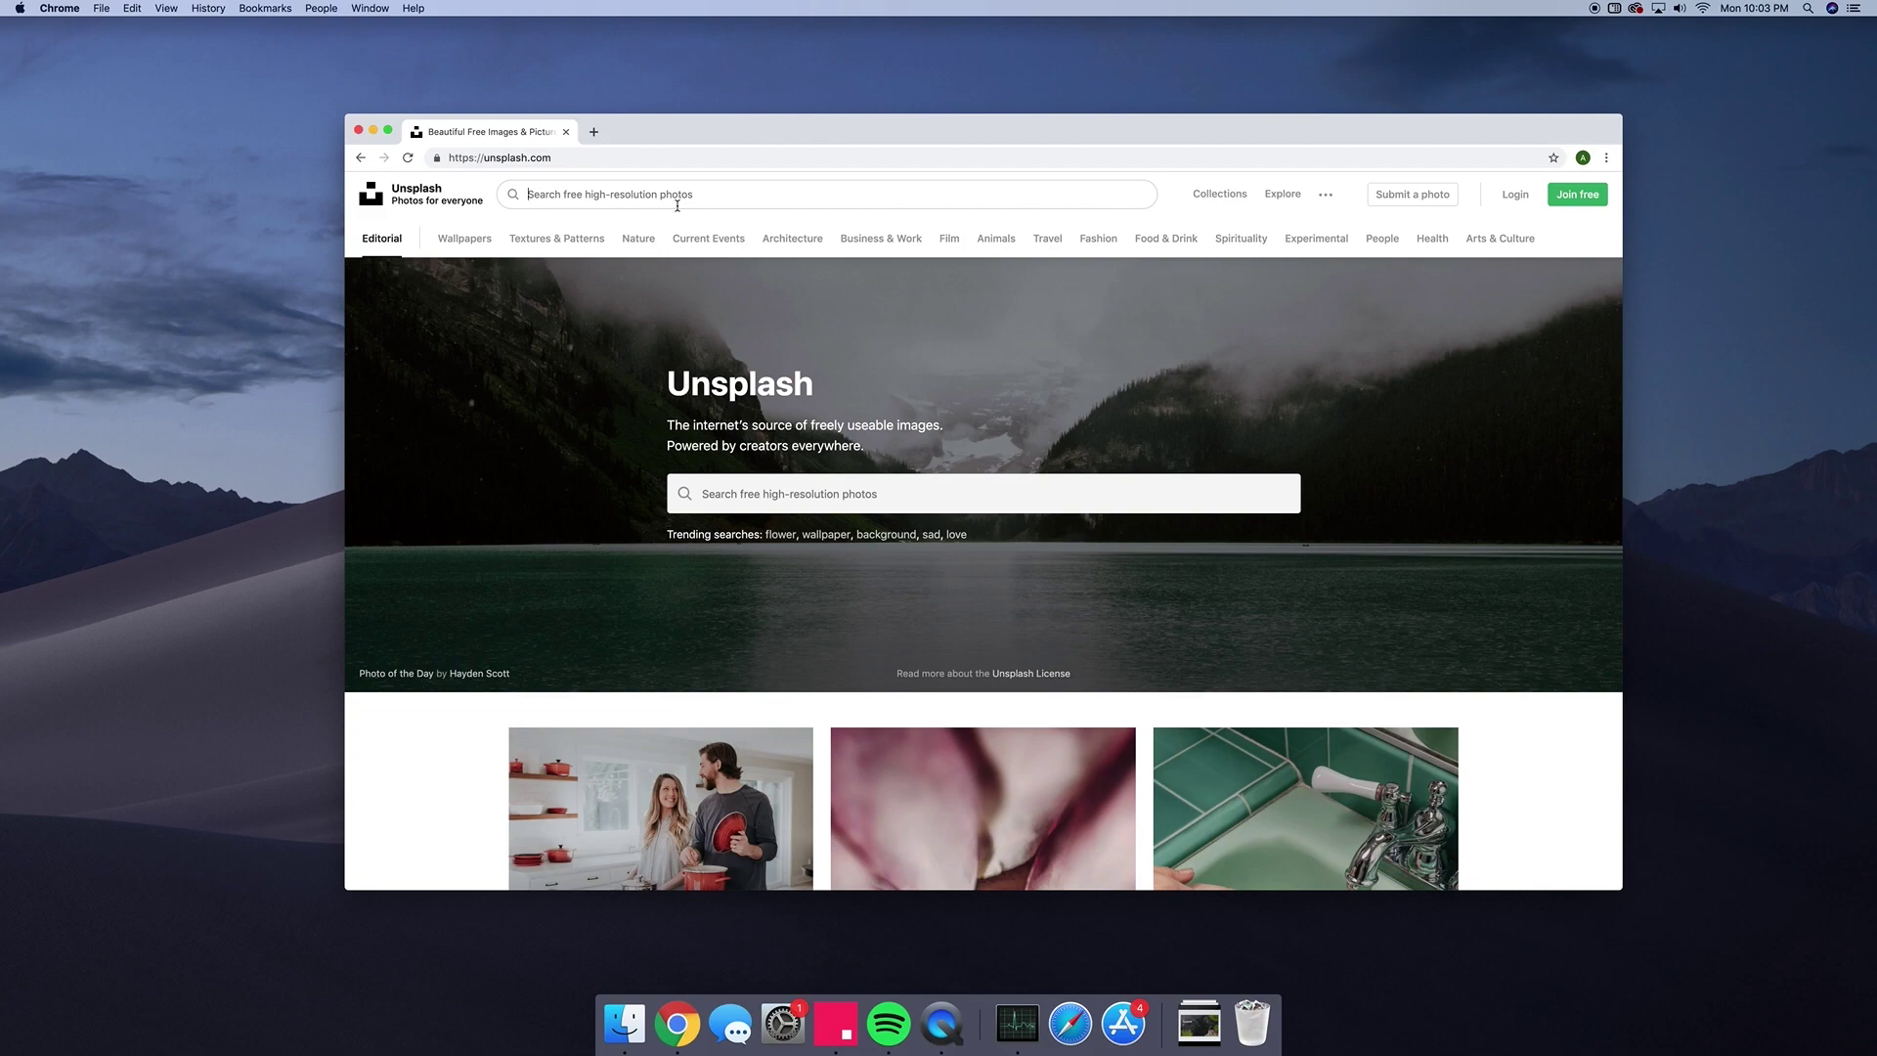
{"action": "type", "text": "wilderness"}
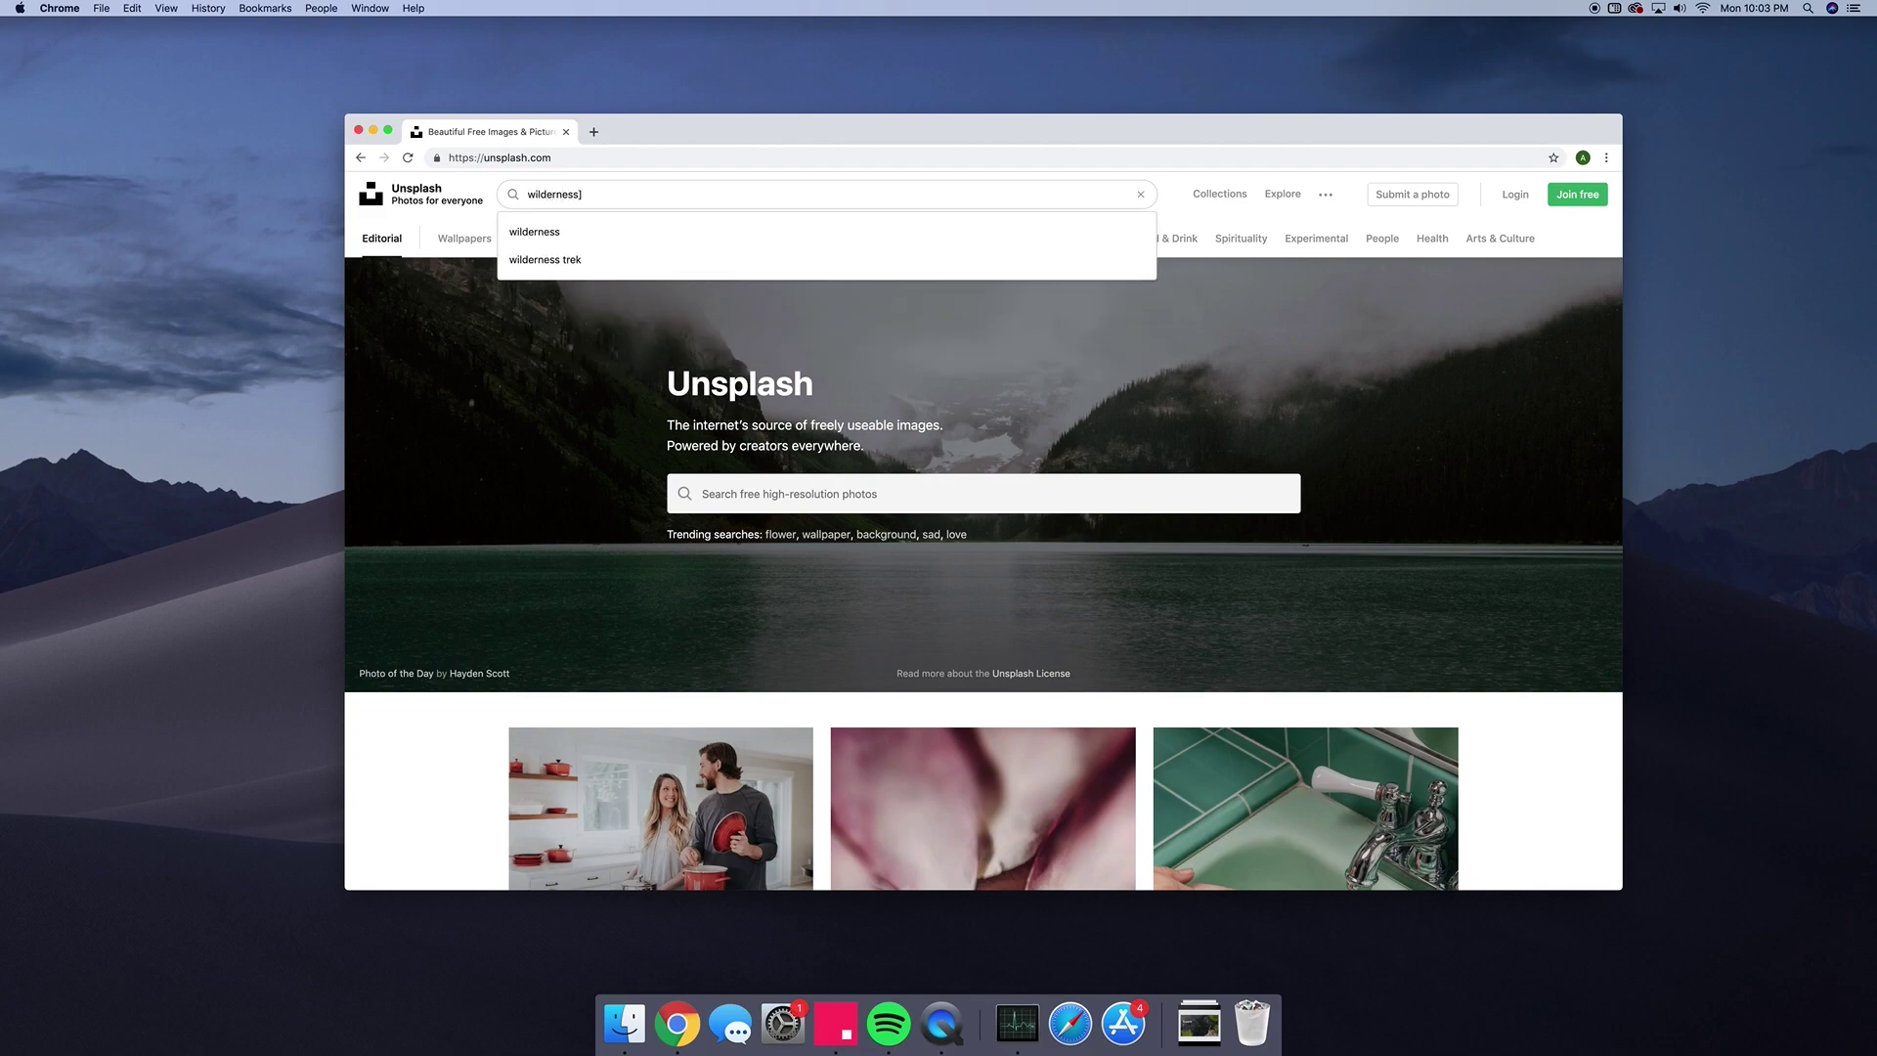
{"action": "key", "text": "Return"}
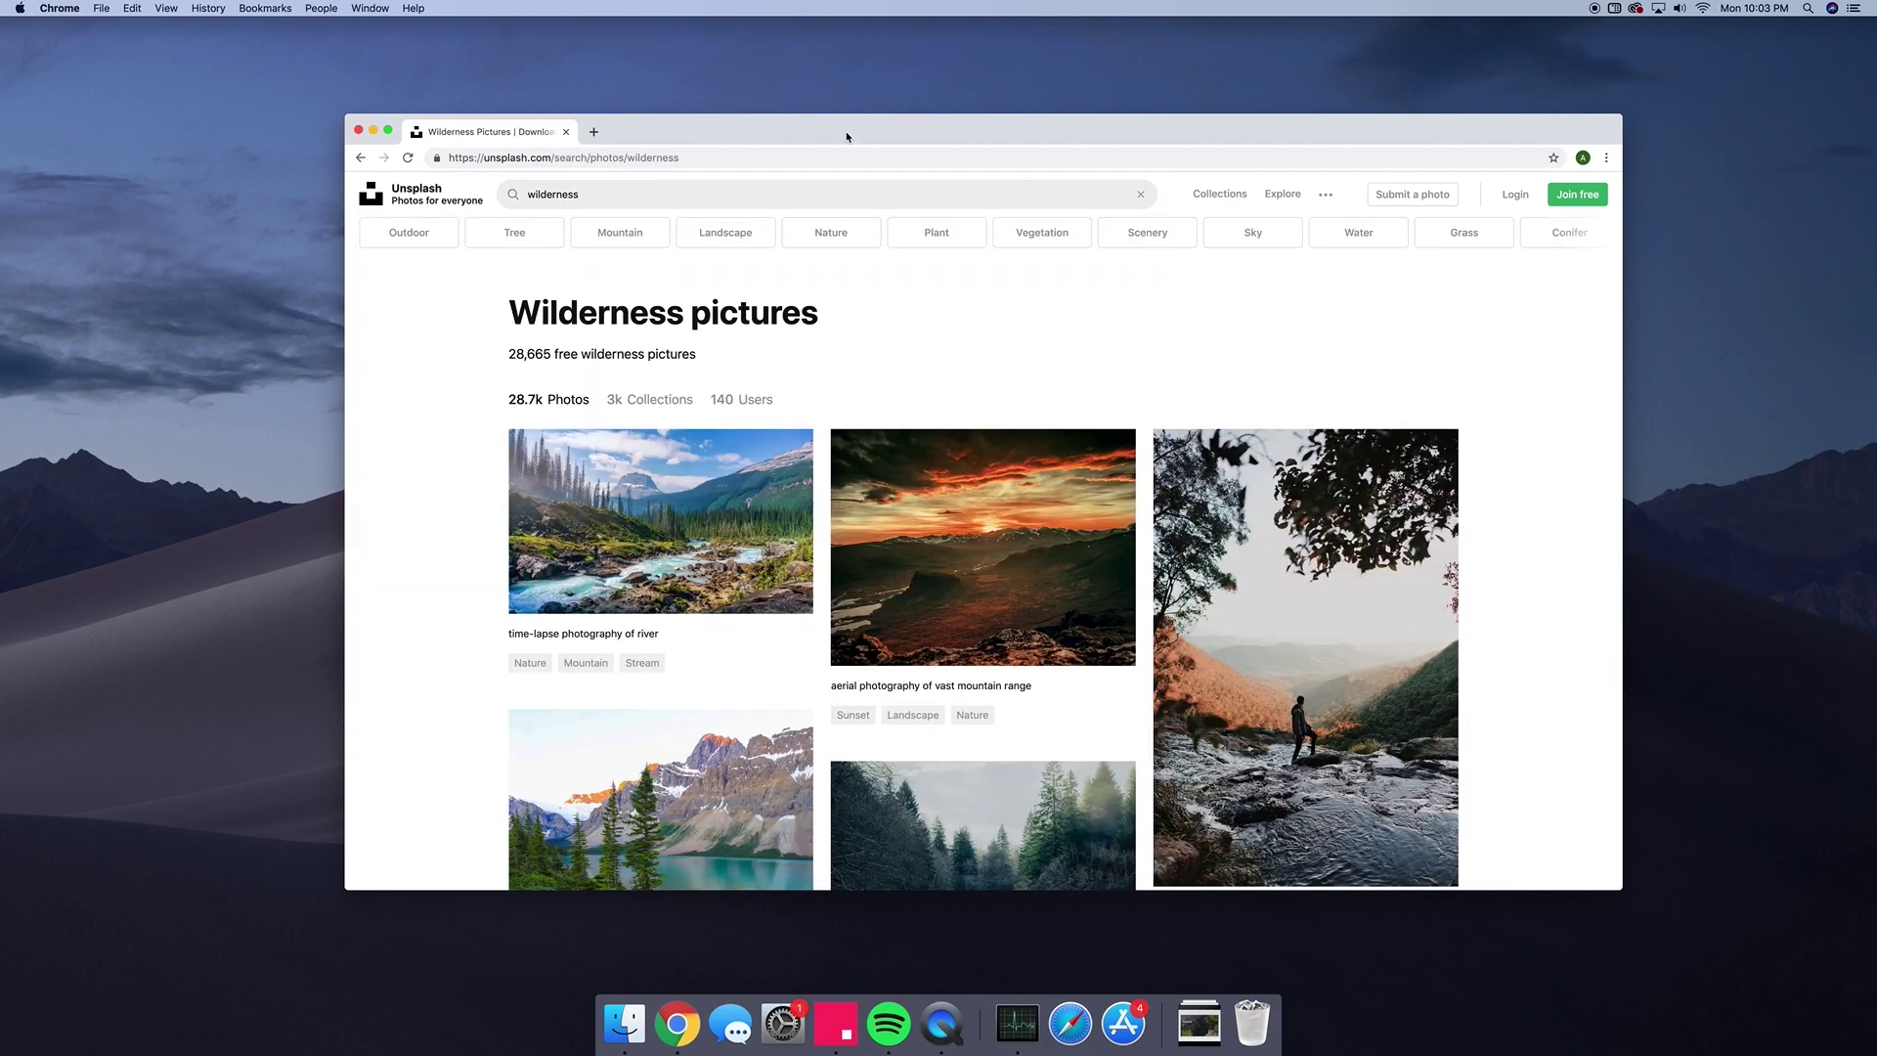
{"action": "scroll", "coordinate": [823, 314], "scroll_direction": "down", "scroll_amount": 1}
{"action": "scroll", "coordinate": [822, 314], "scroll_direction": "down", "scroll_amount": 10}
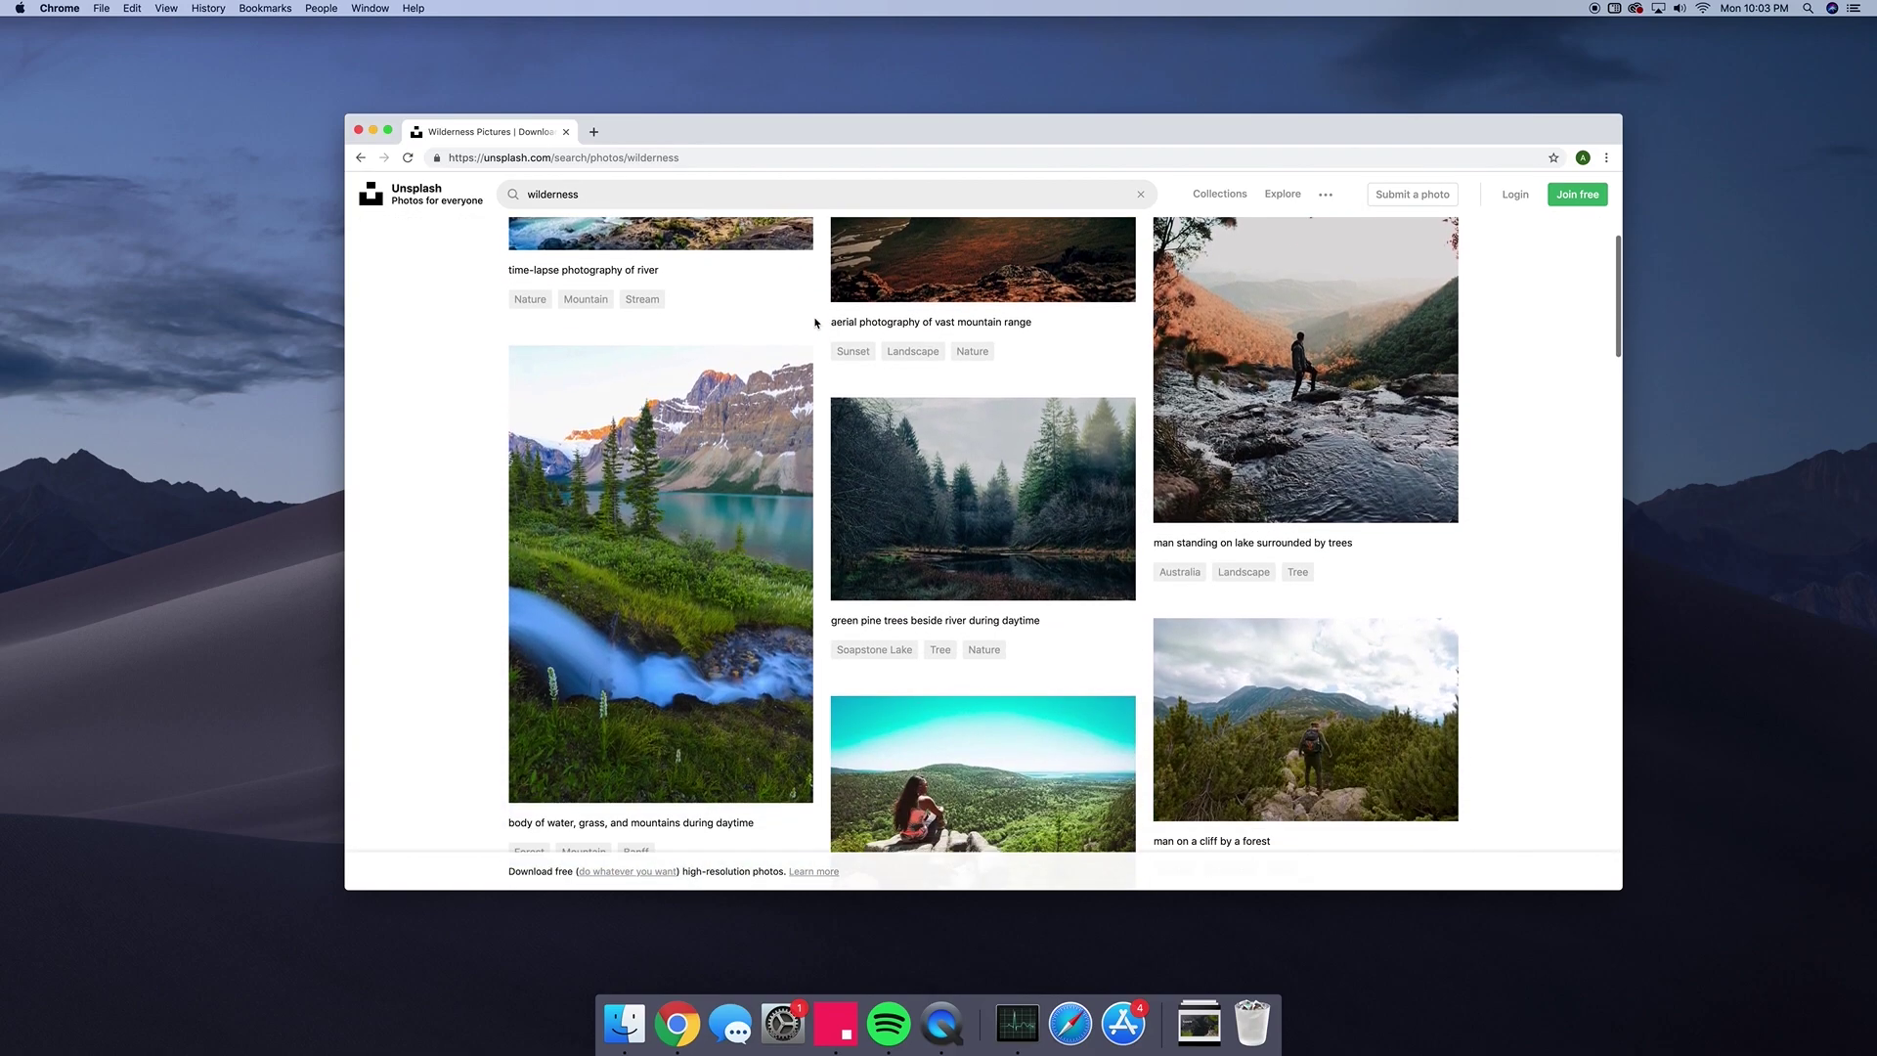
{"action": "scroll", "coordinate": [815, 324], "scroll_direction": "down", "scroll_amount": 18}
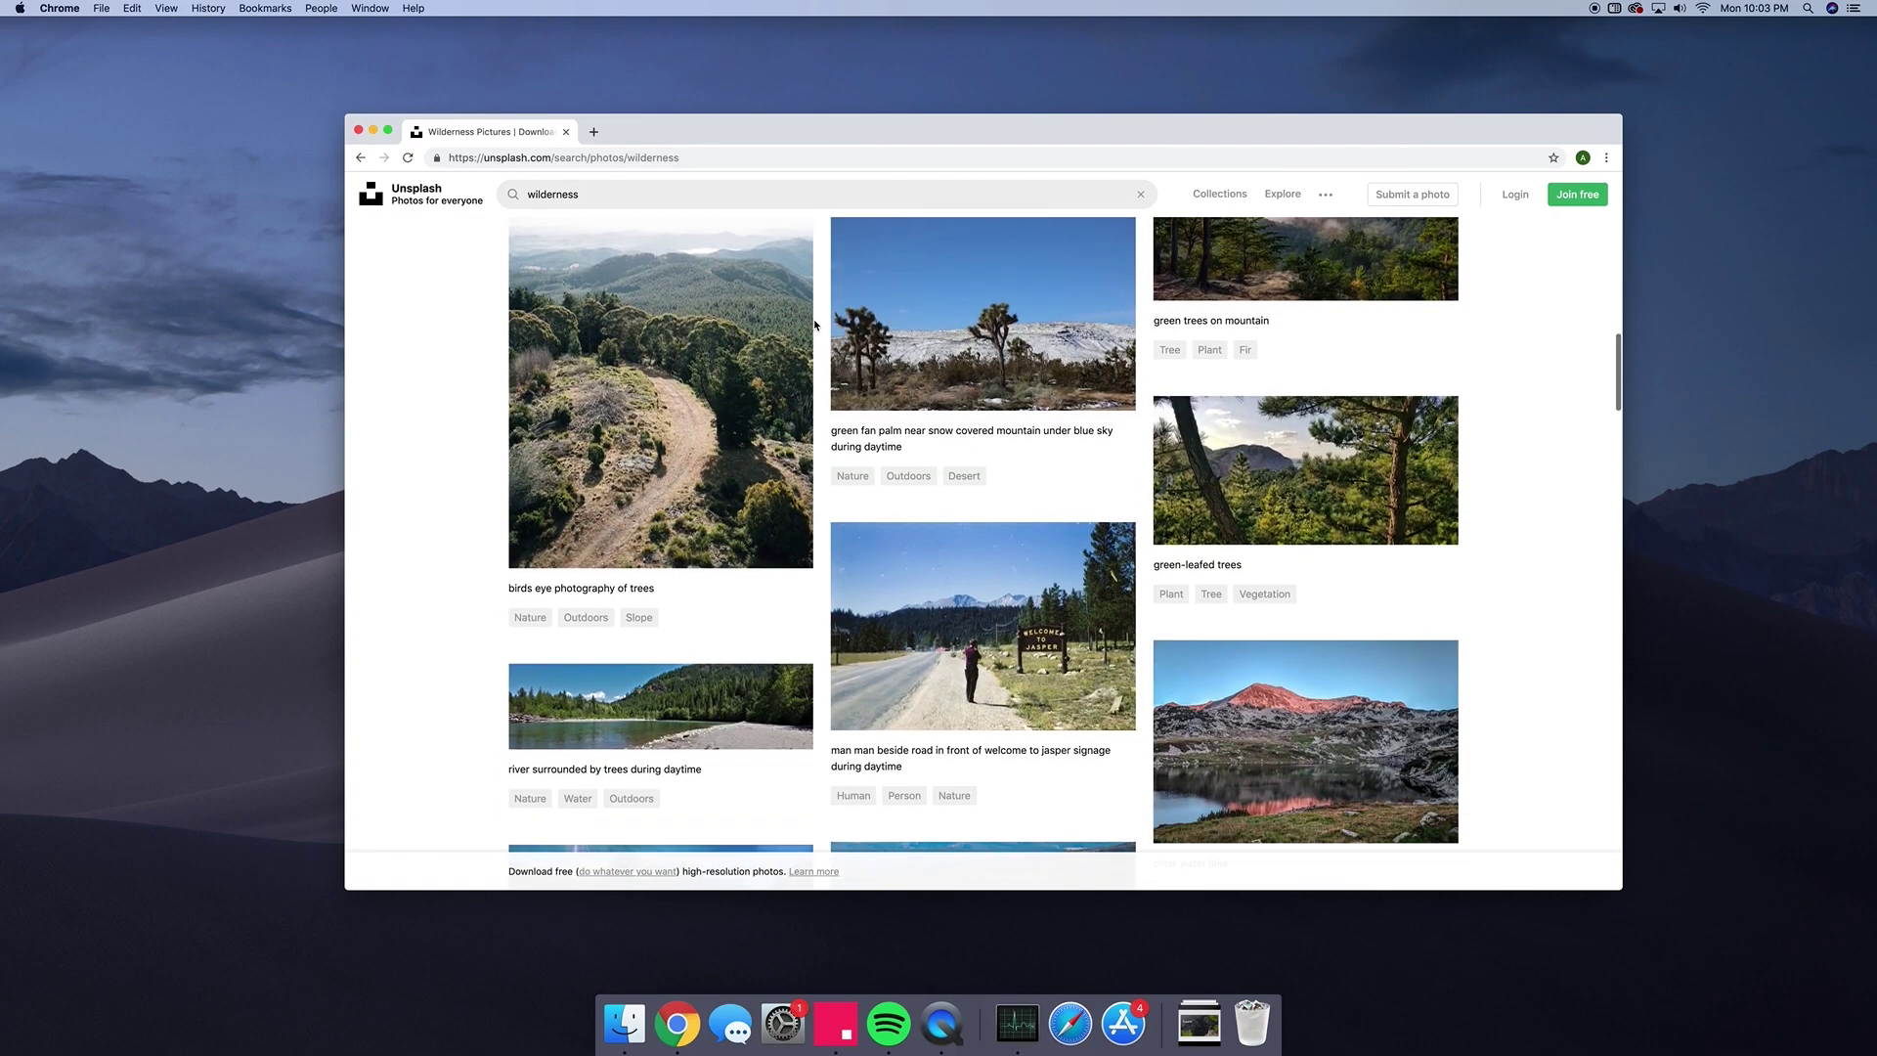
{"action": "scroll", "coordinate": [815, 325], "scroll_direction": "down", "scroll_amount": 18}
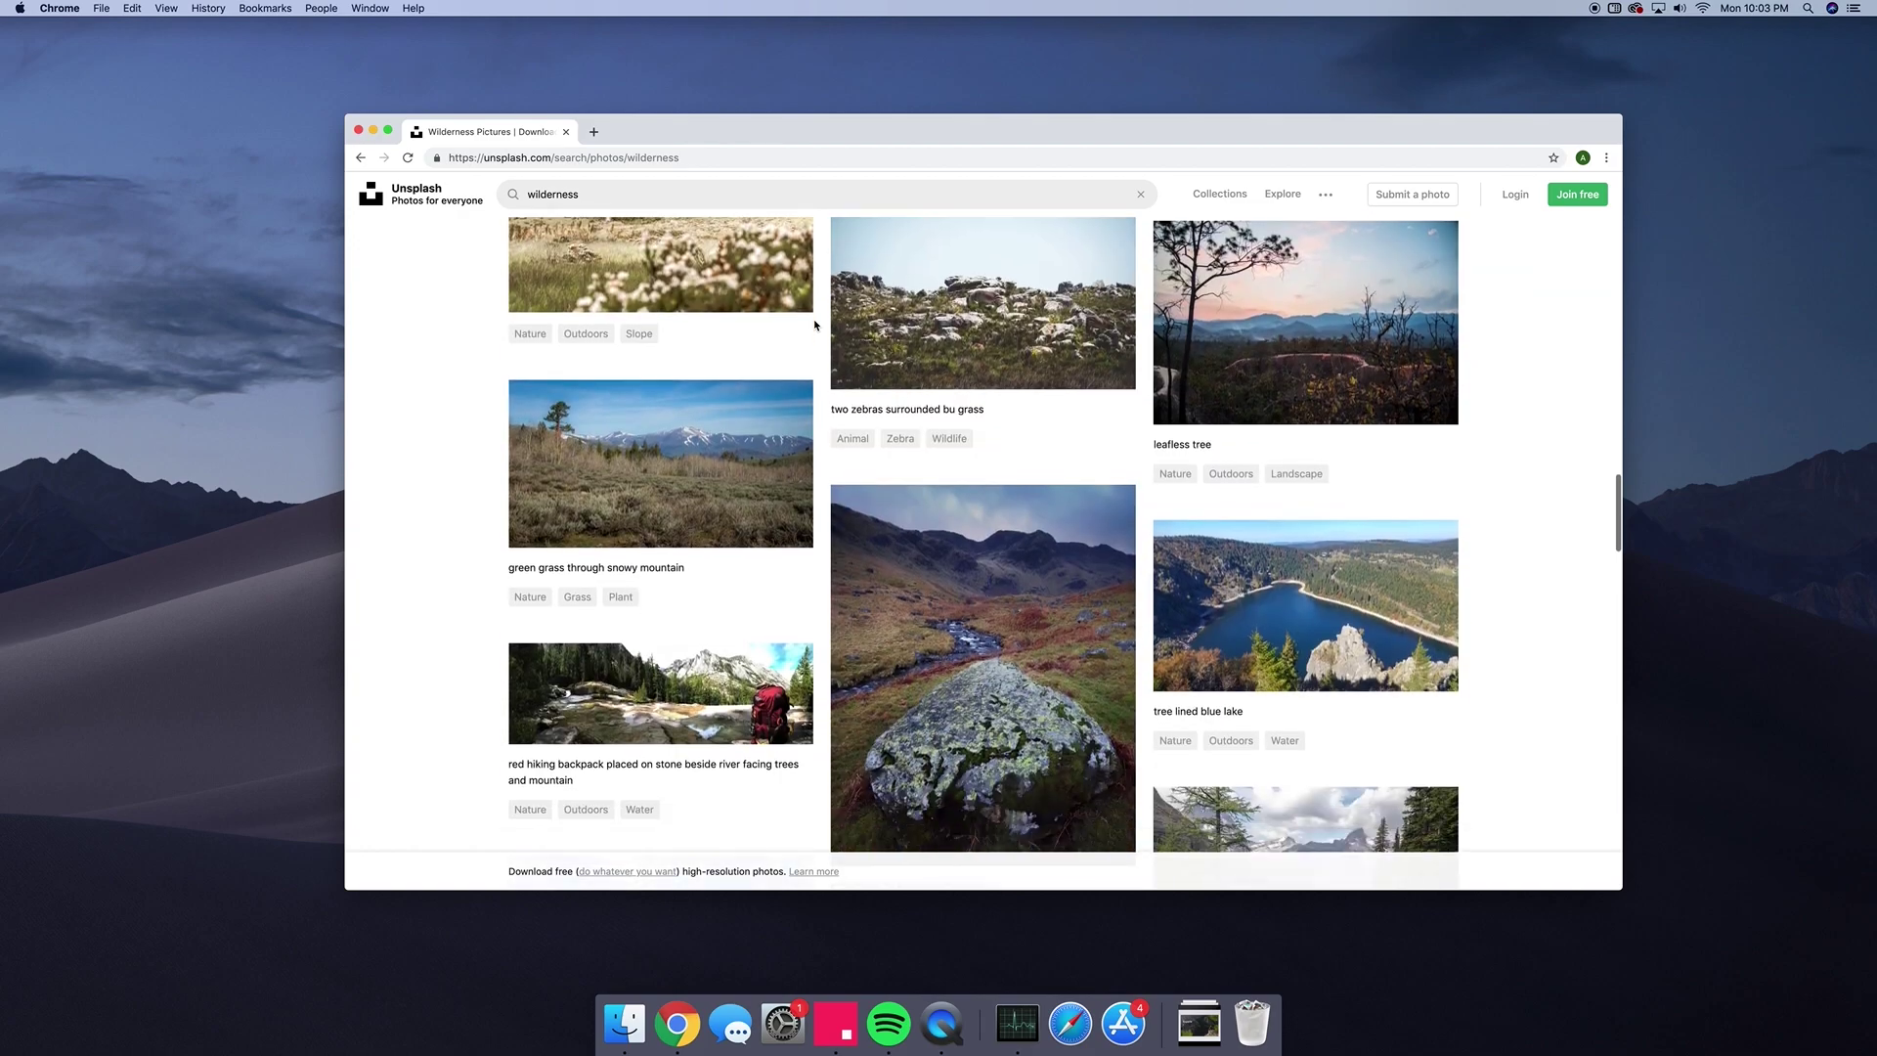
{"action": "scroll", "coordinate": [815, 325], "scroll_direction": "down", "scroll_amount": 5}
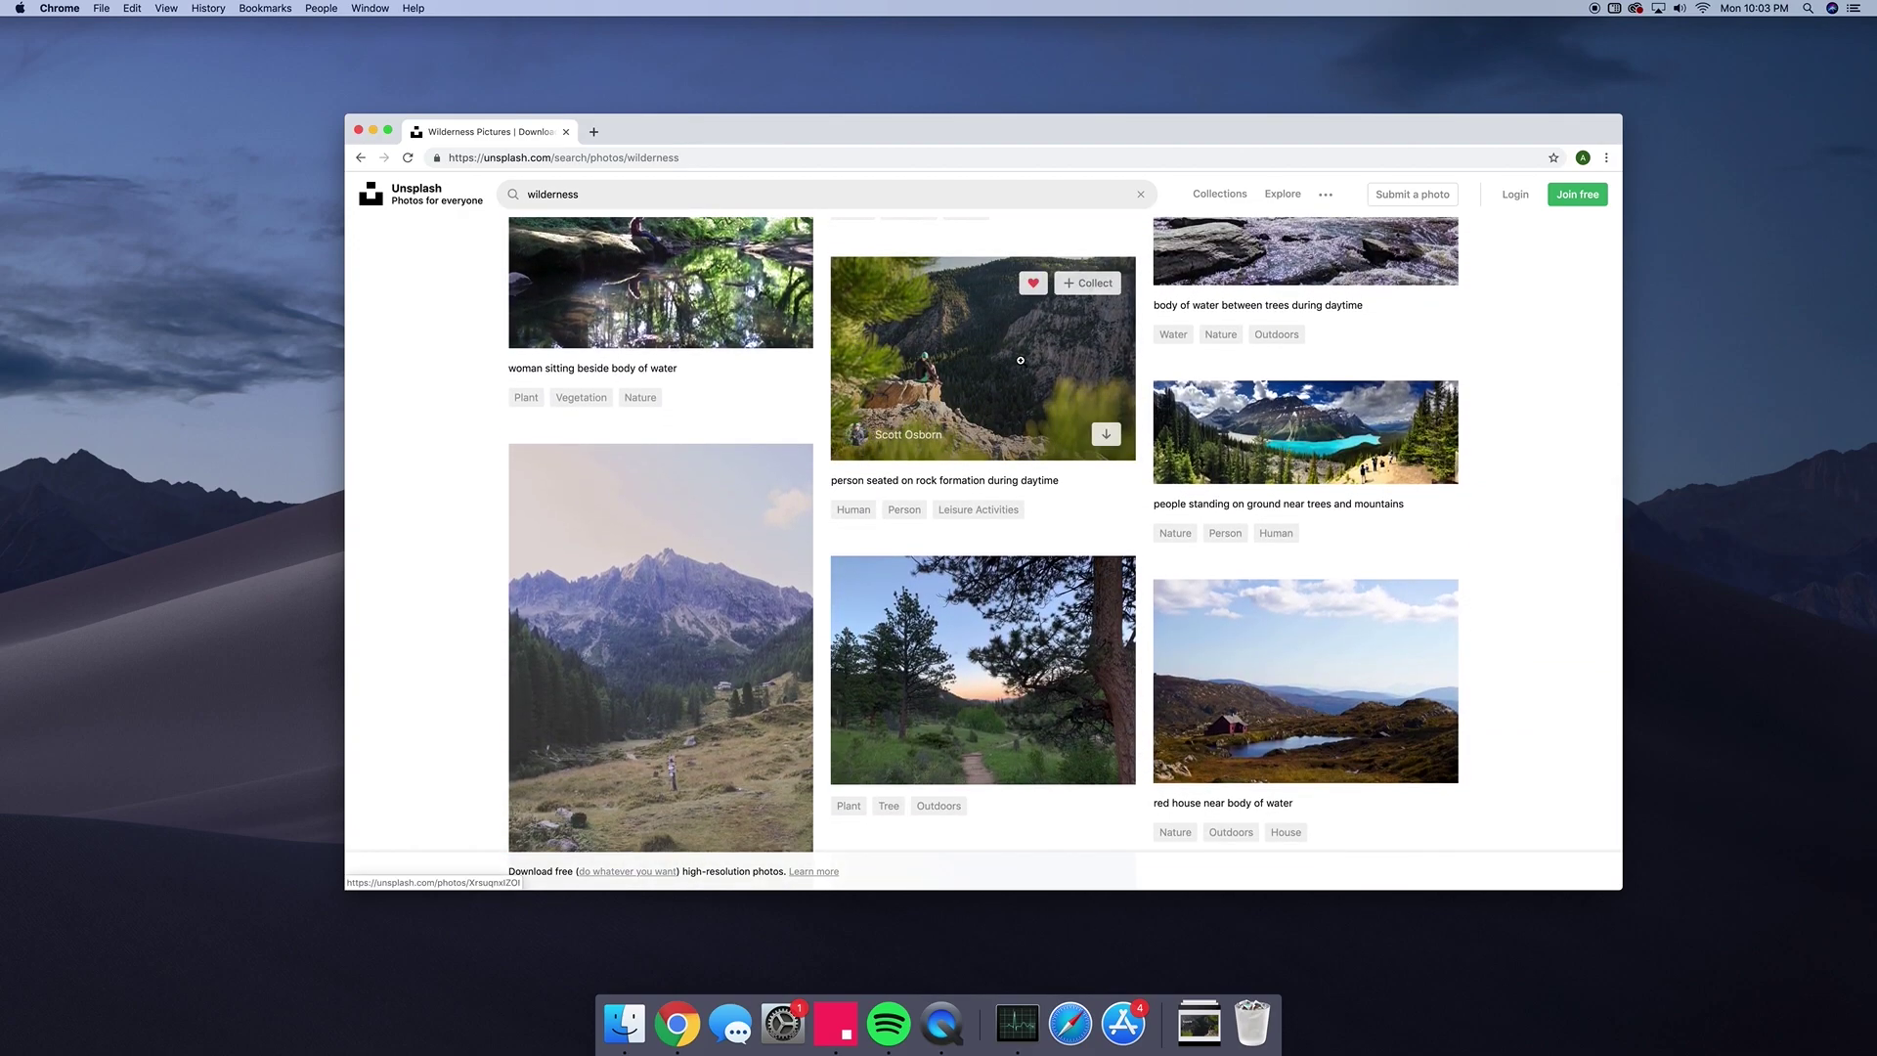
Open the photo of a person seated on a rock above a forested canyon and download it free
{"action": "left_click", "coordinate": [1021, 361]}
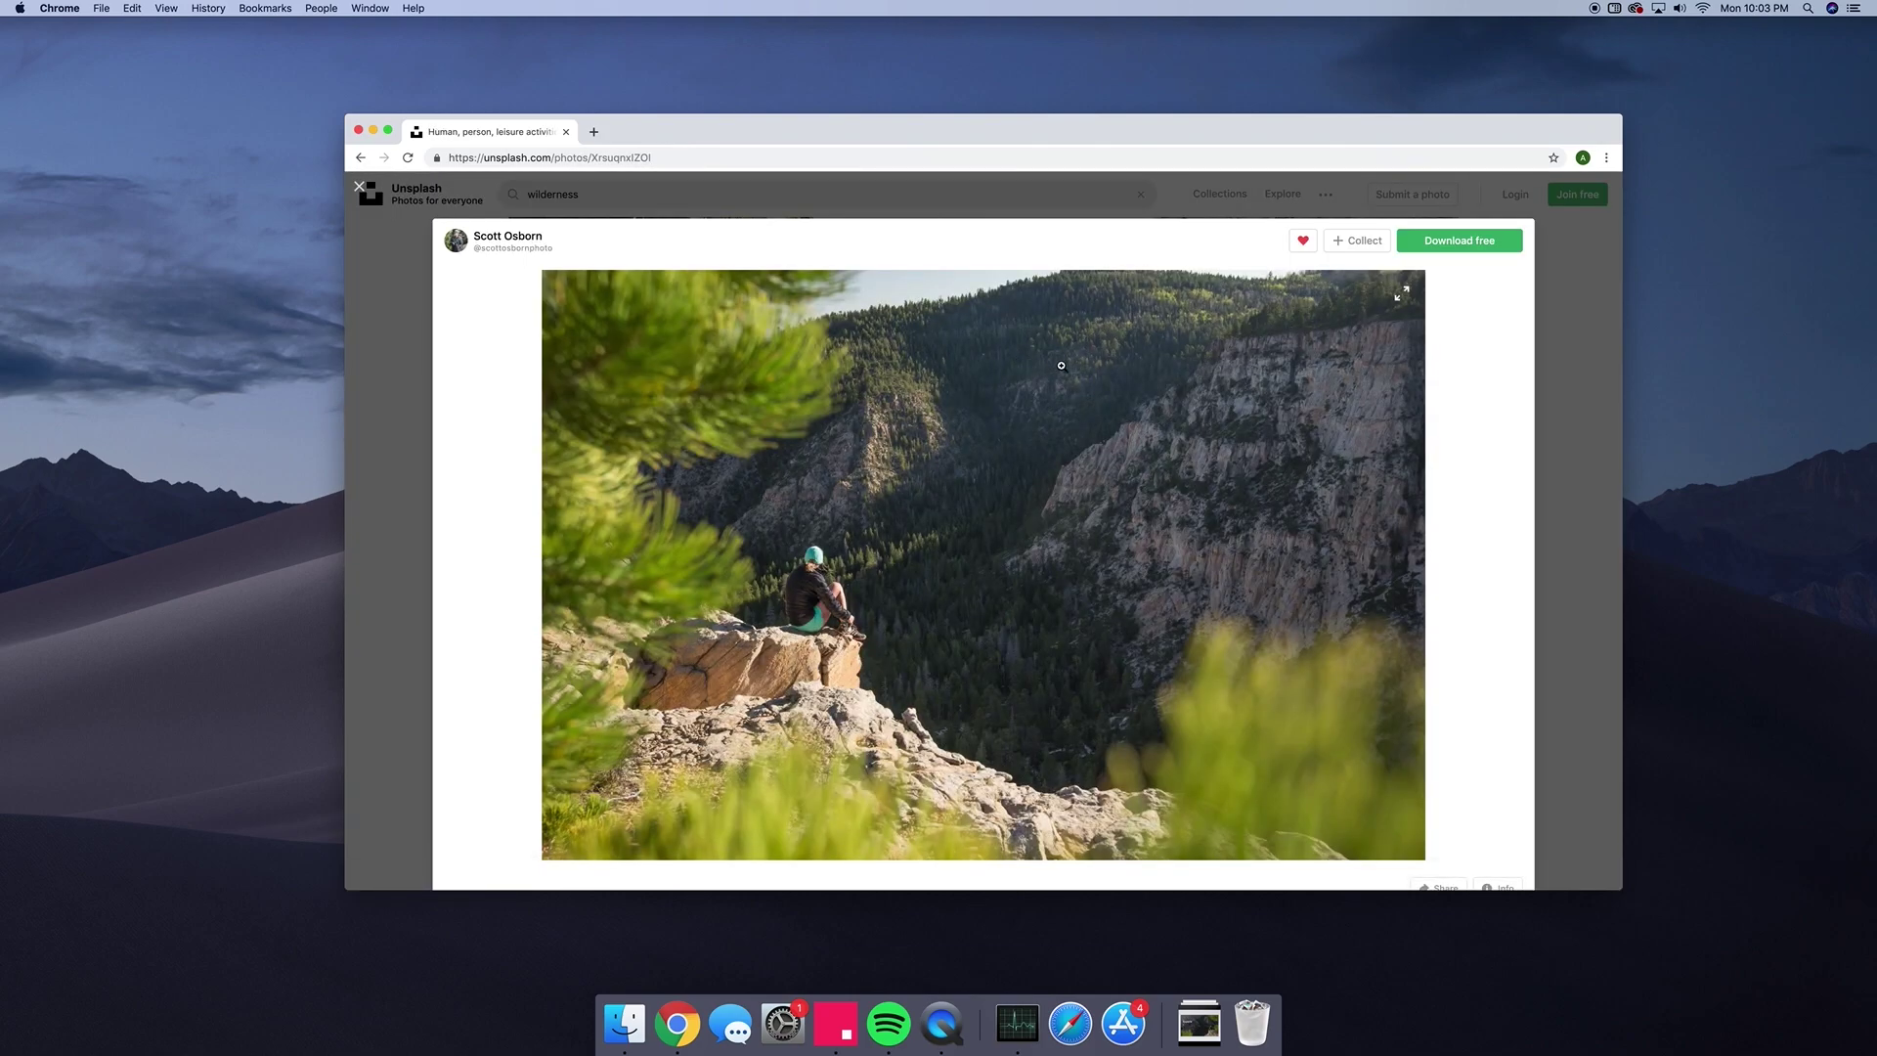
{"action": "scroll", "coordinate": [1062, 365], "scroll_direction": "down", "scroll_amount": 1}
{"action": "scroll", "coordinate": [1062, 366], "scroll_direction": "down", "scroll_amount": 5}
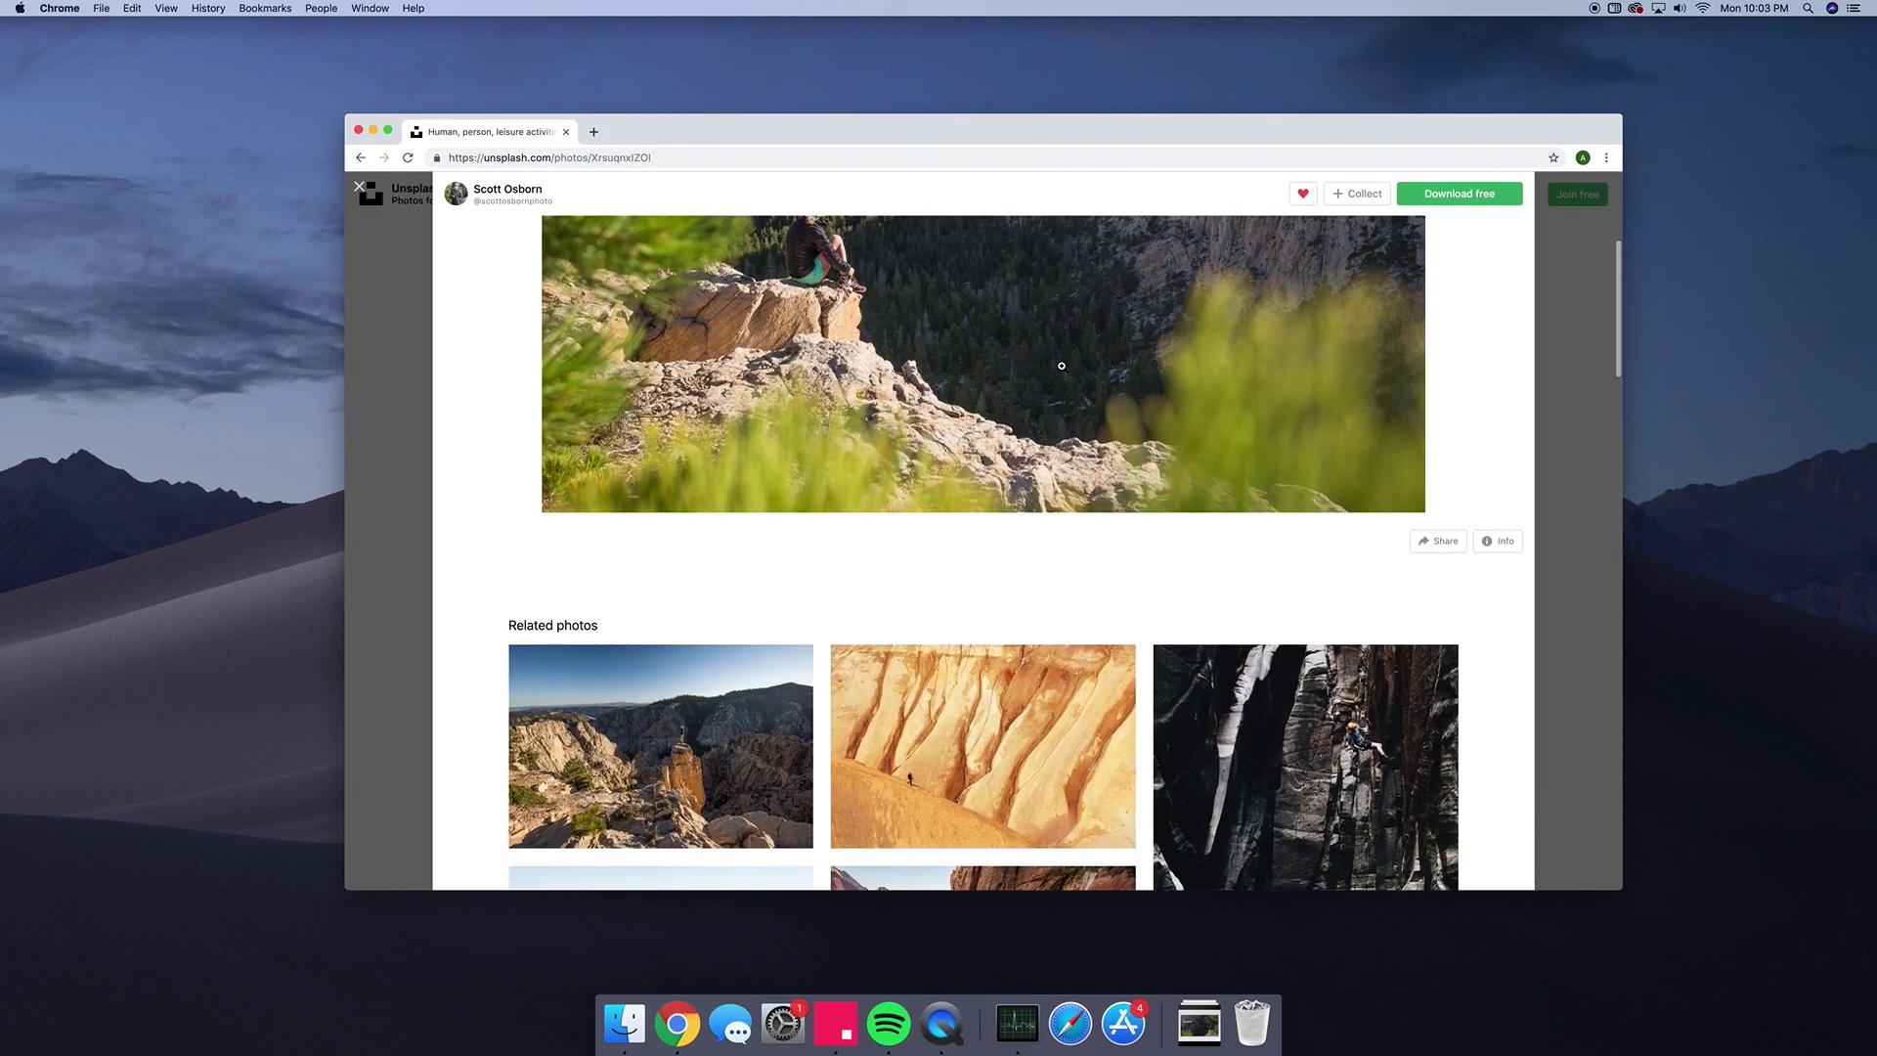
{"action": "left_click", "coordinate": [1062, 366]}
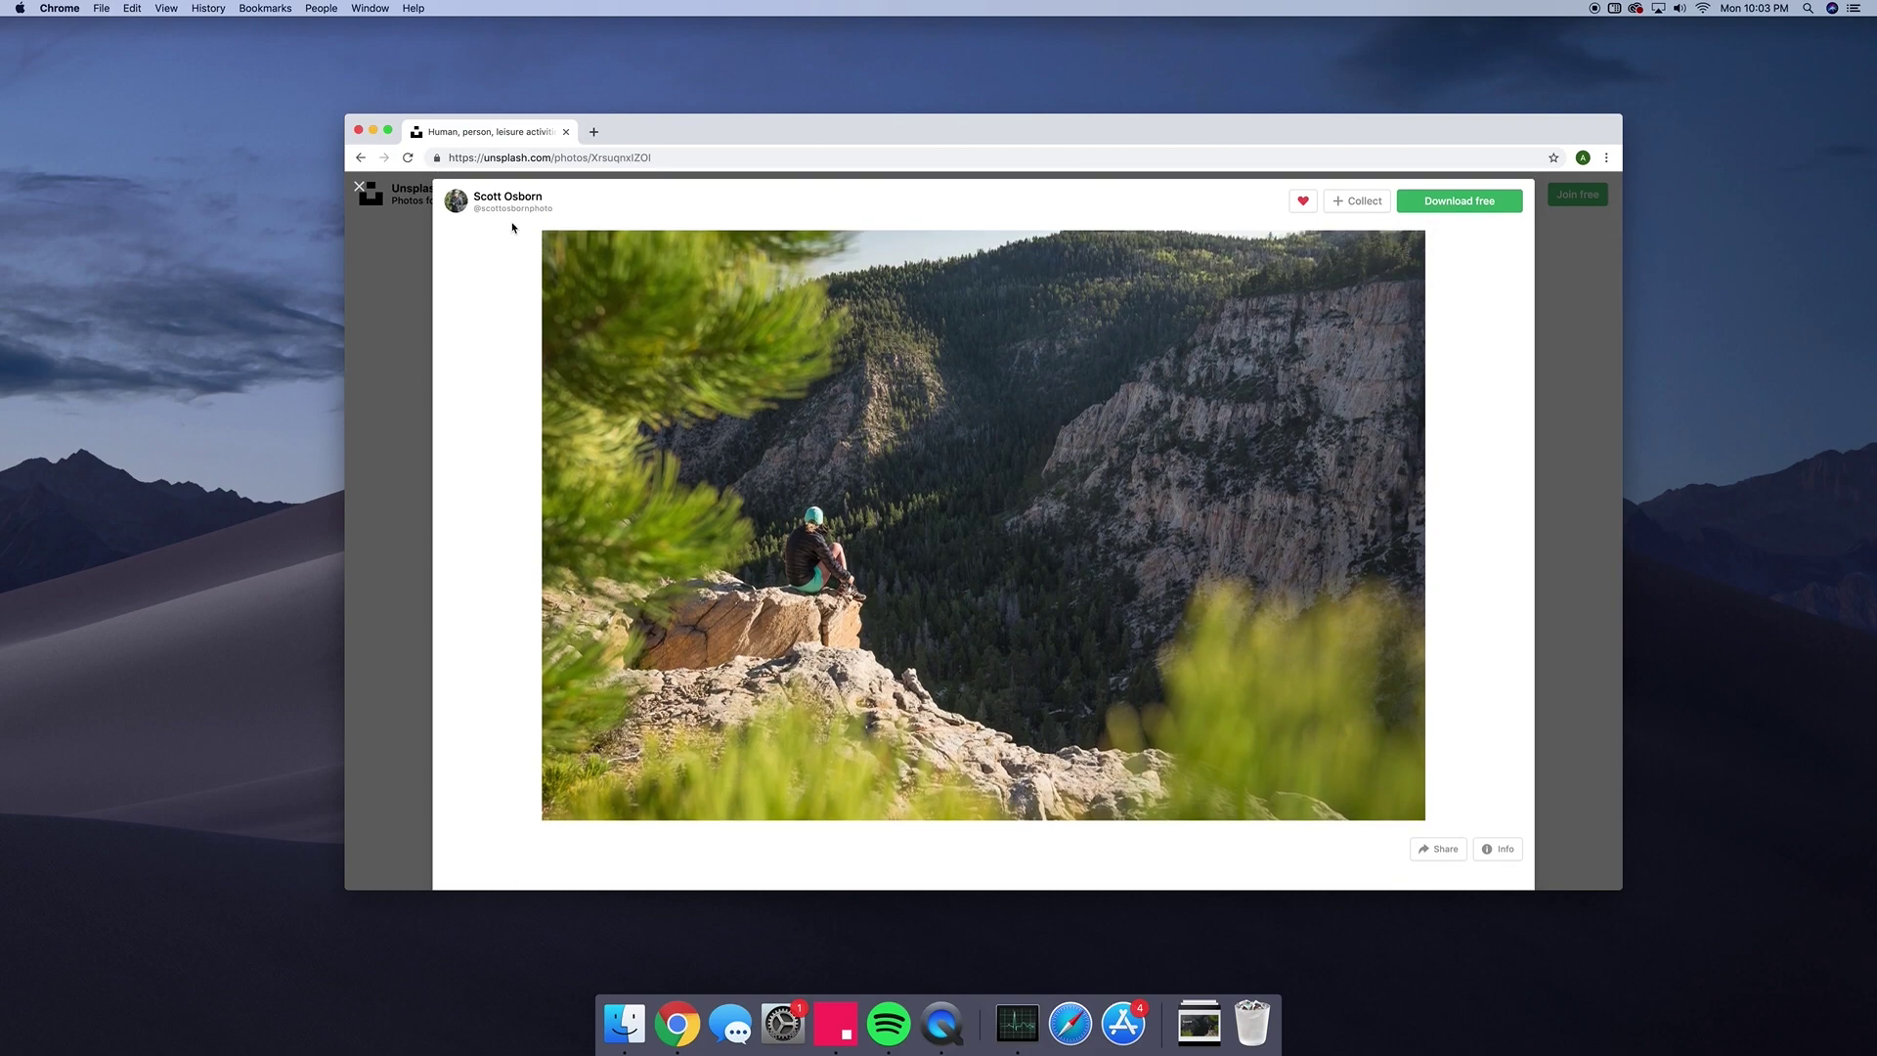
{"action": "mouse_move", "coordinate": [502, 208]}
{"action": "left_click", "coordinate": [1453, 208]}
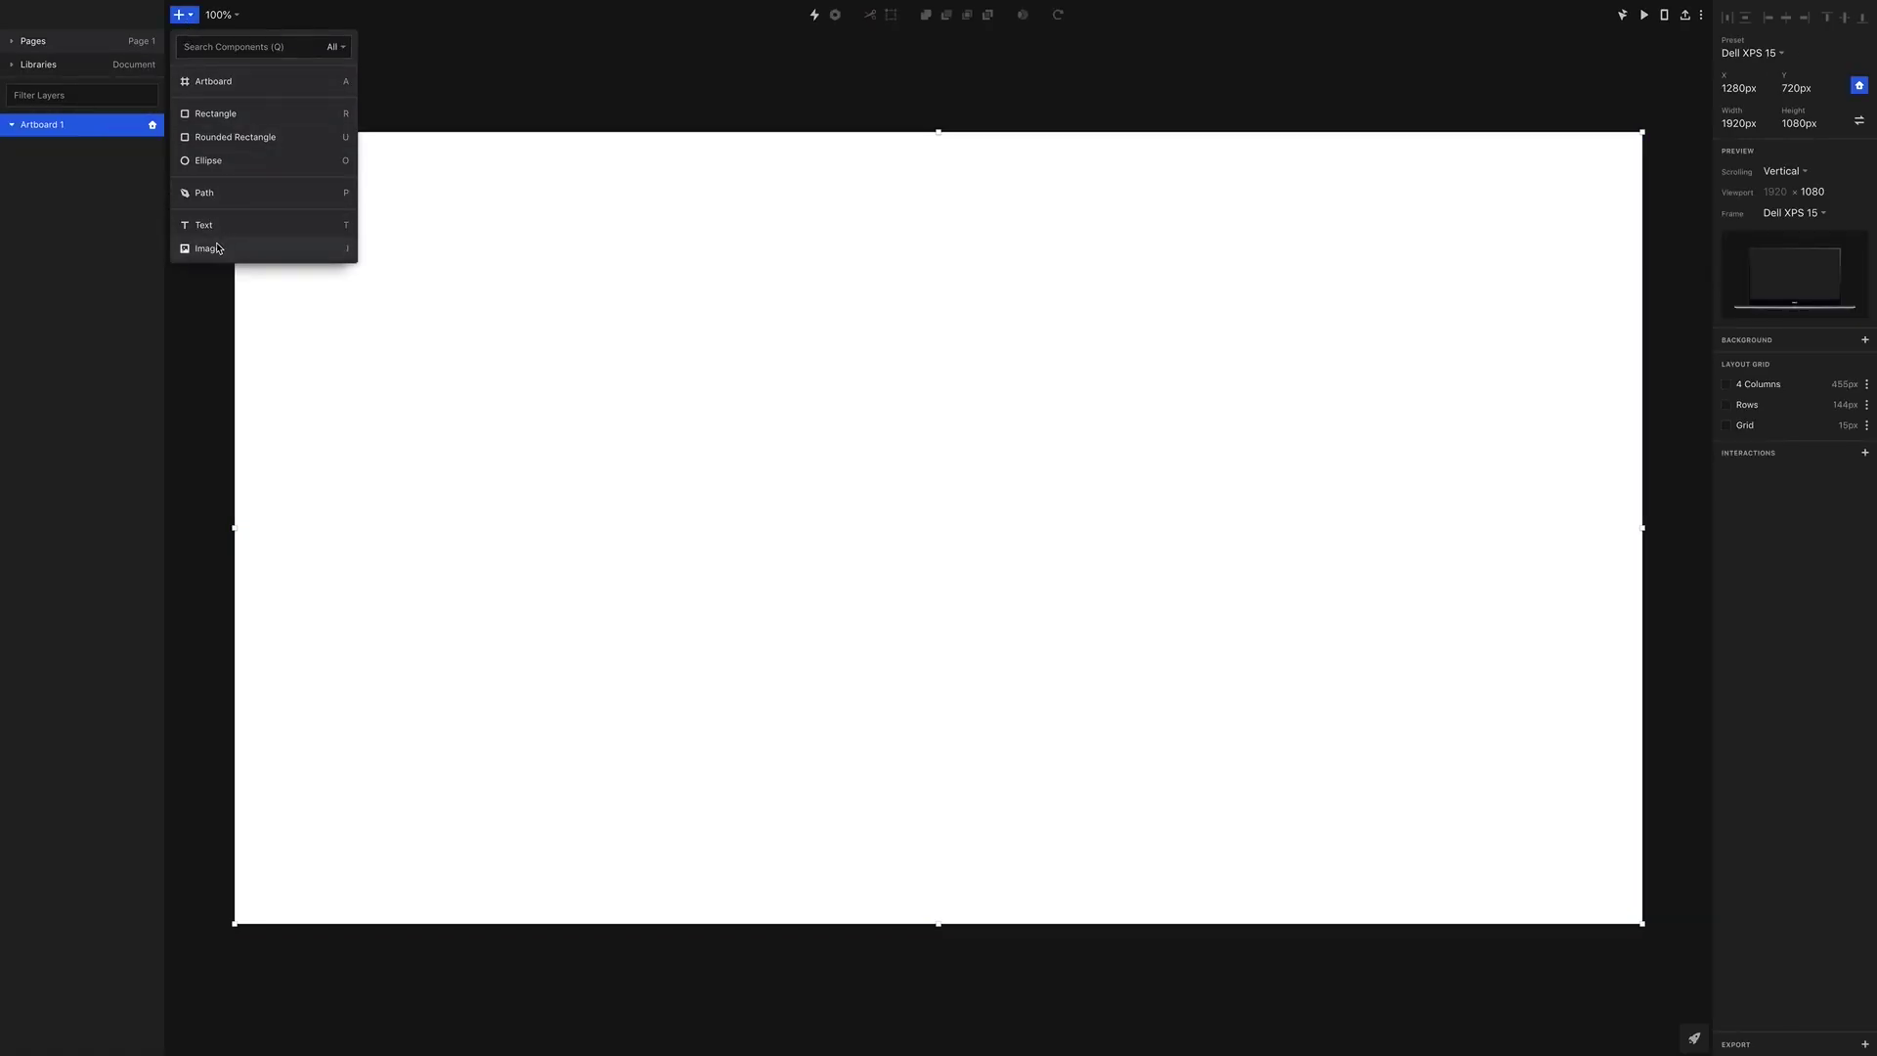
Insert the downloaded canyon photo onto Artboard 1, shrink it and move it up
{"action": "left_click", "coordinate": [208, 248]}
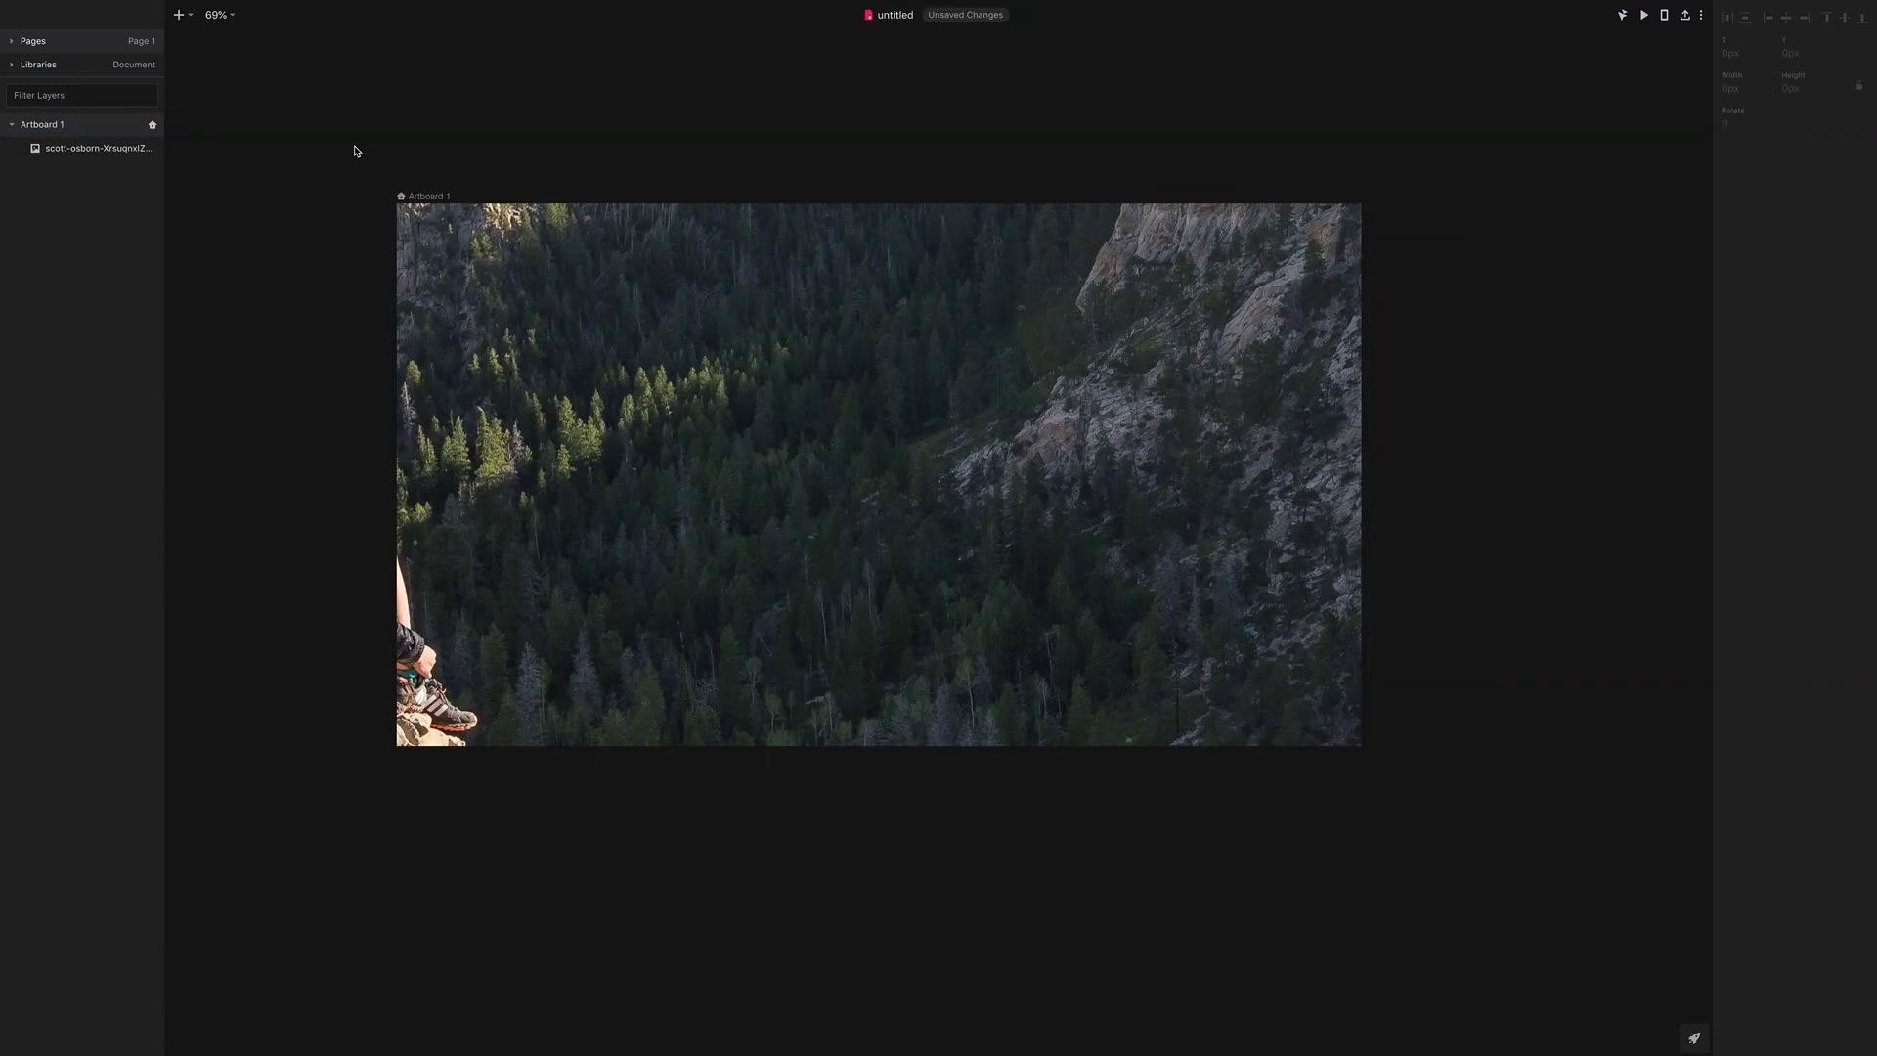
{"action": "left_click", "coordinate": [113, 149]}
{"action": "scroll", "coordinate": [658, 281], "scroll_direction": "down", "scroll_amount": 5}
{"action": "scroll", "coordinate": [1384, 702], "scroll_direction": "down", "scroll_amount": 1}
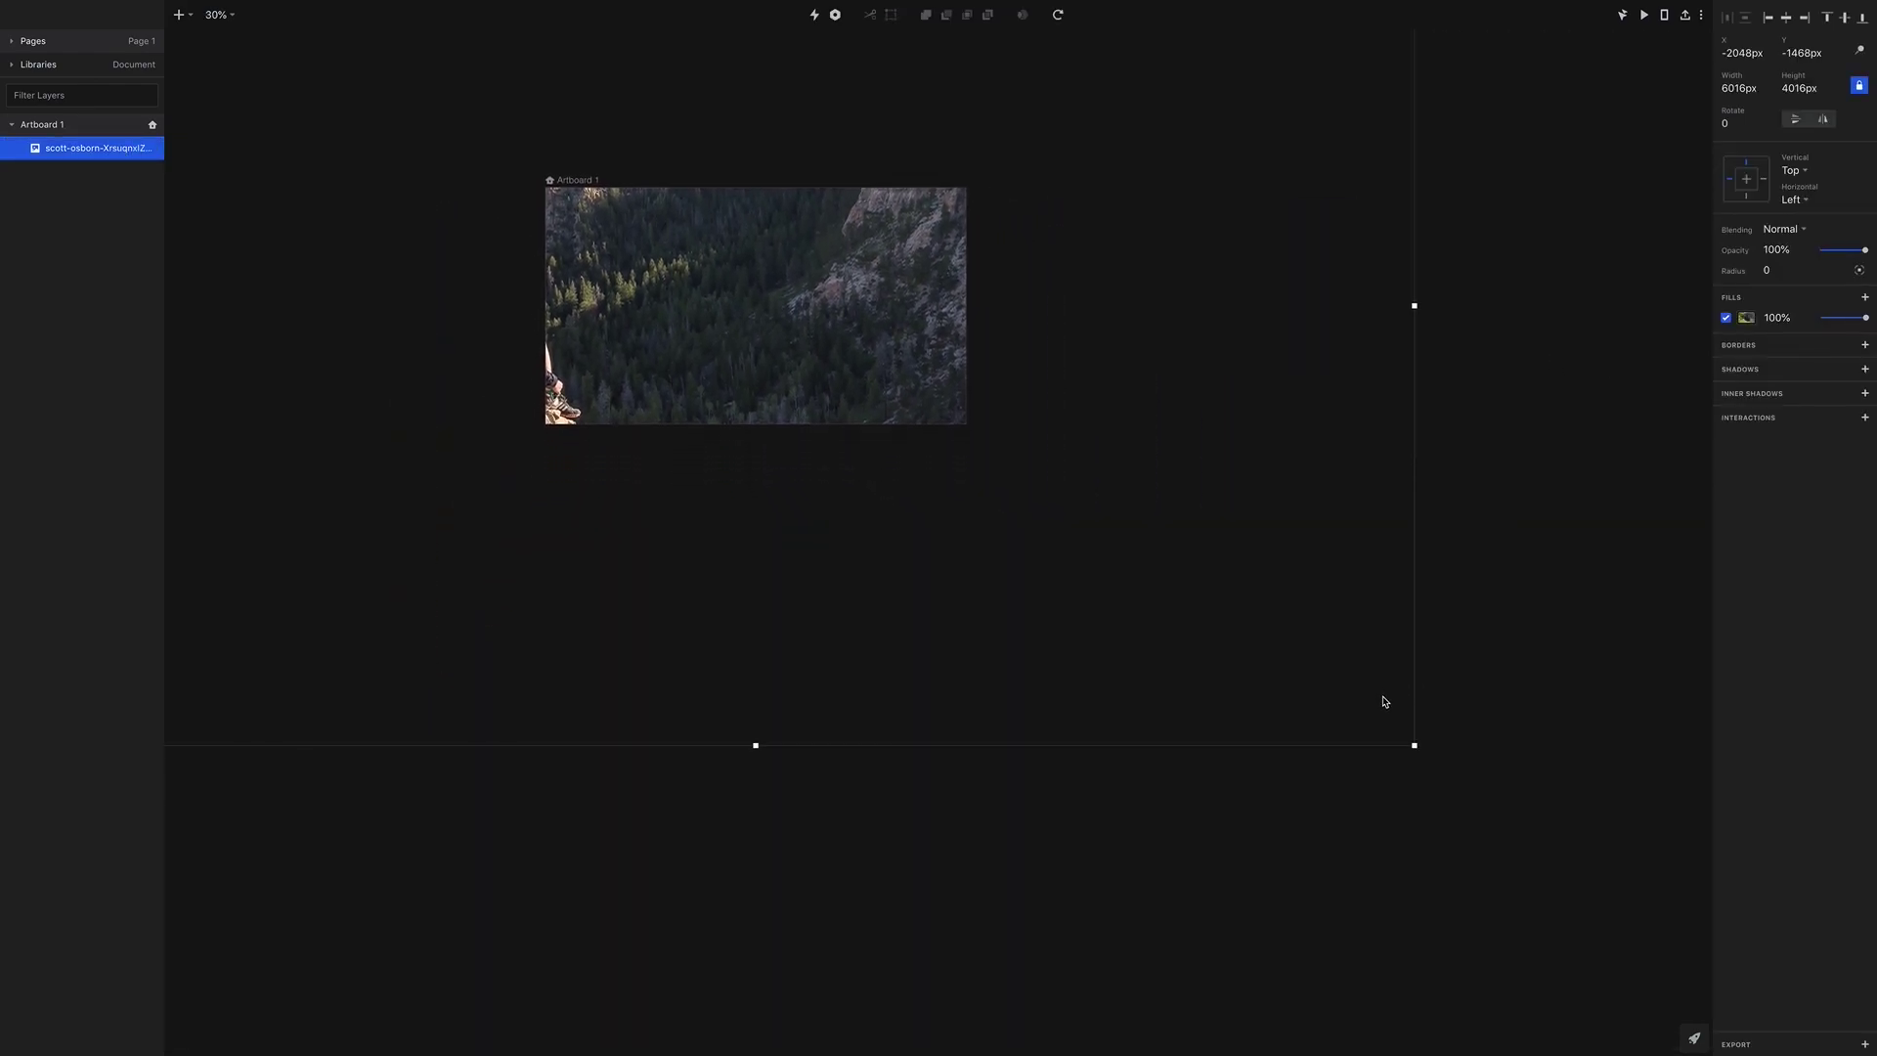
{"action": "left_click_drag", "start_coordinate": [1413, 744], "coordinate": [980, 459]}
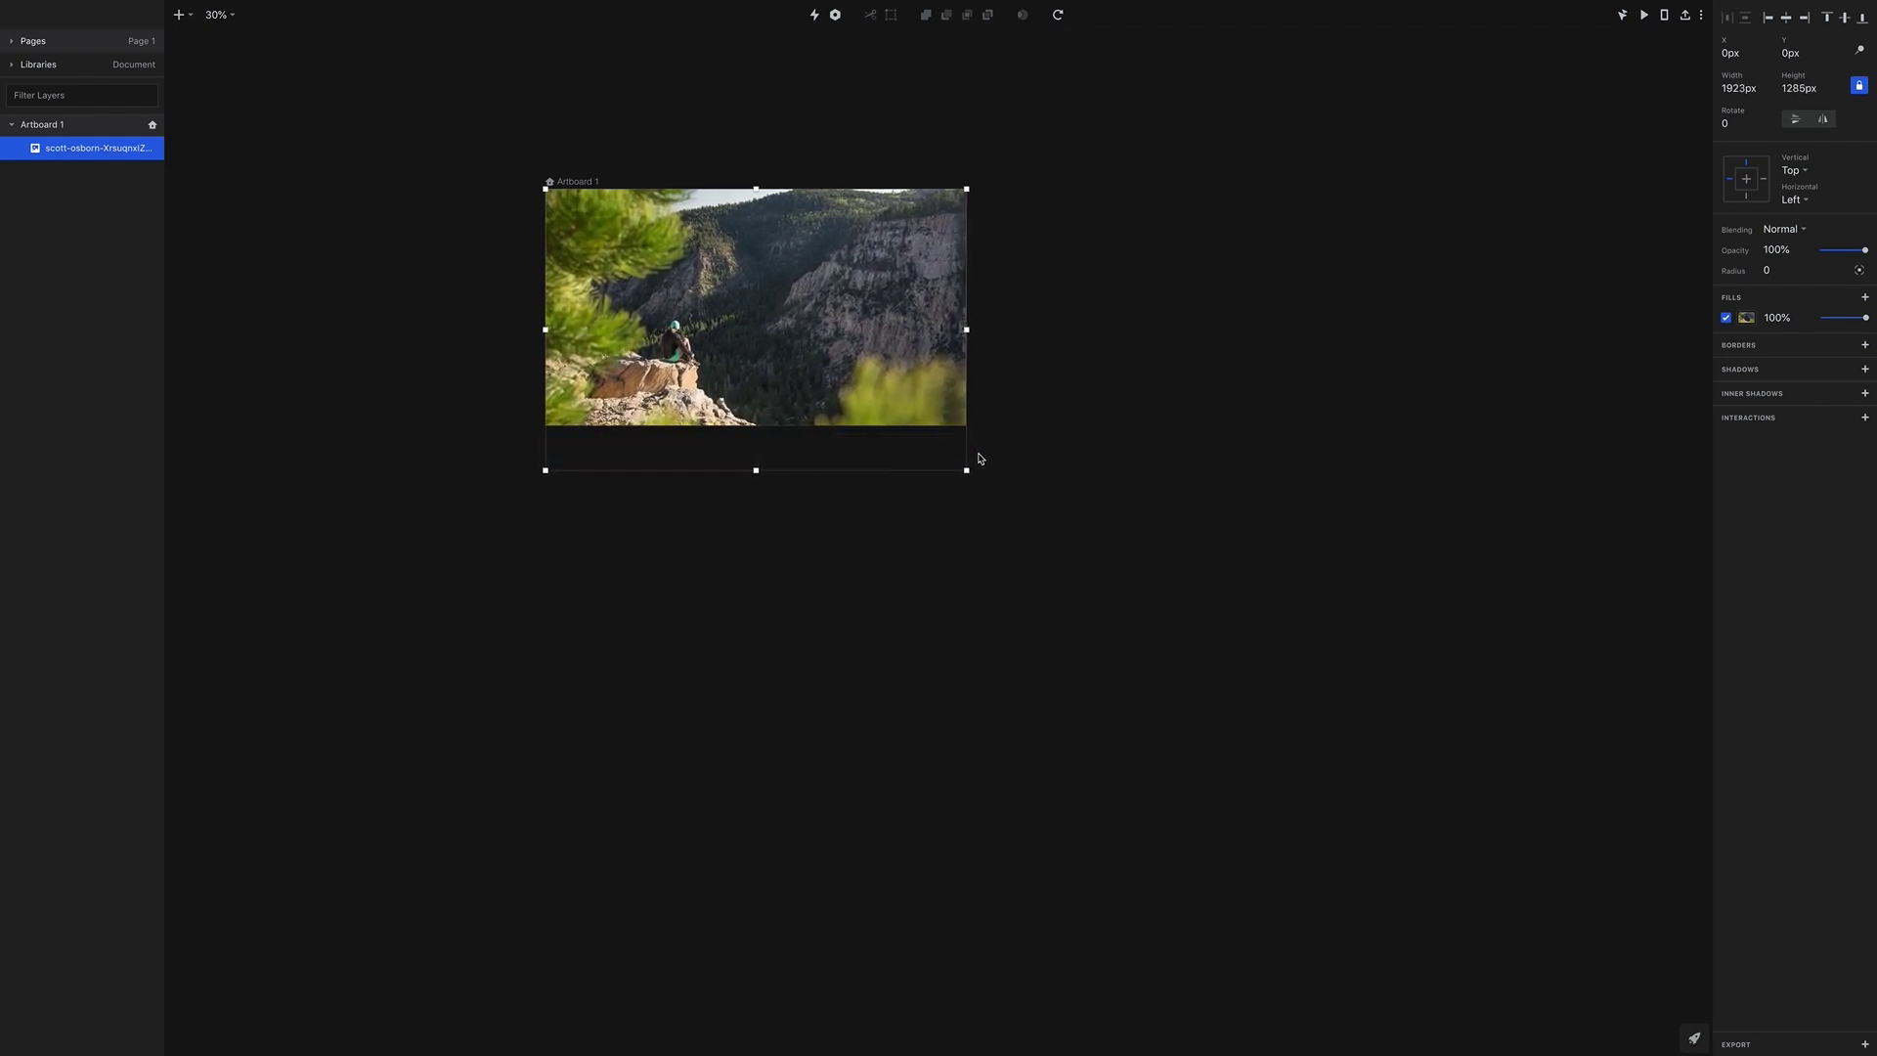
{"action": "left_click_drag", "start_coordinate": [864, 407], "coordinate": [836, 367]}
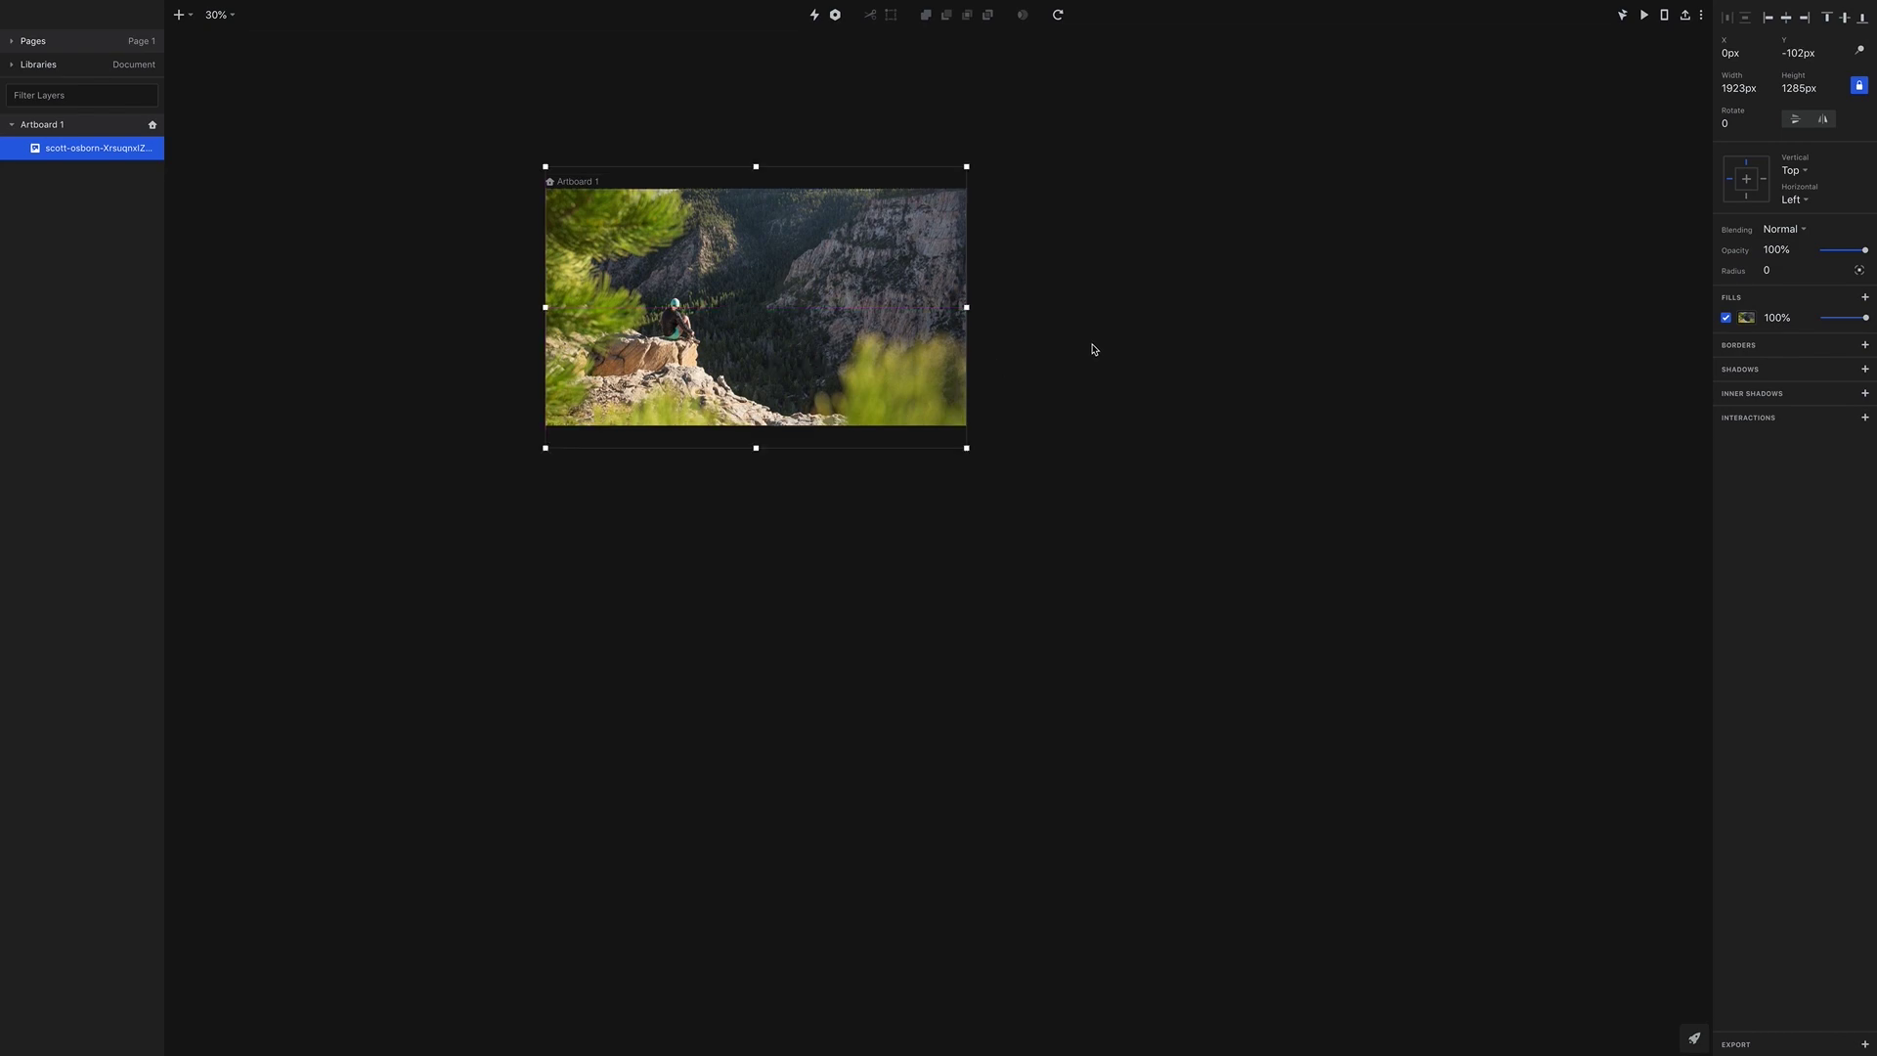
Flip the photo horizontally and enlarge it to 2245×1499 px to cover the artboard
{"action": "left_click", "coordinate": [1823, 119]}
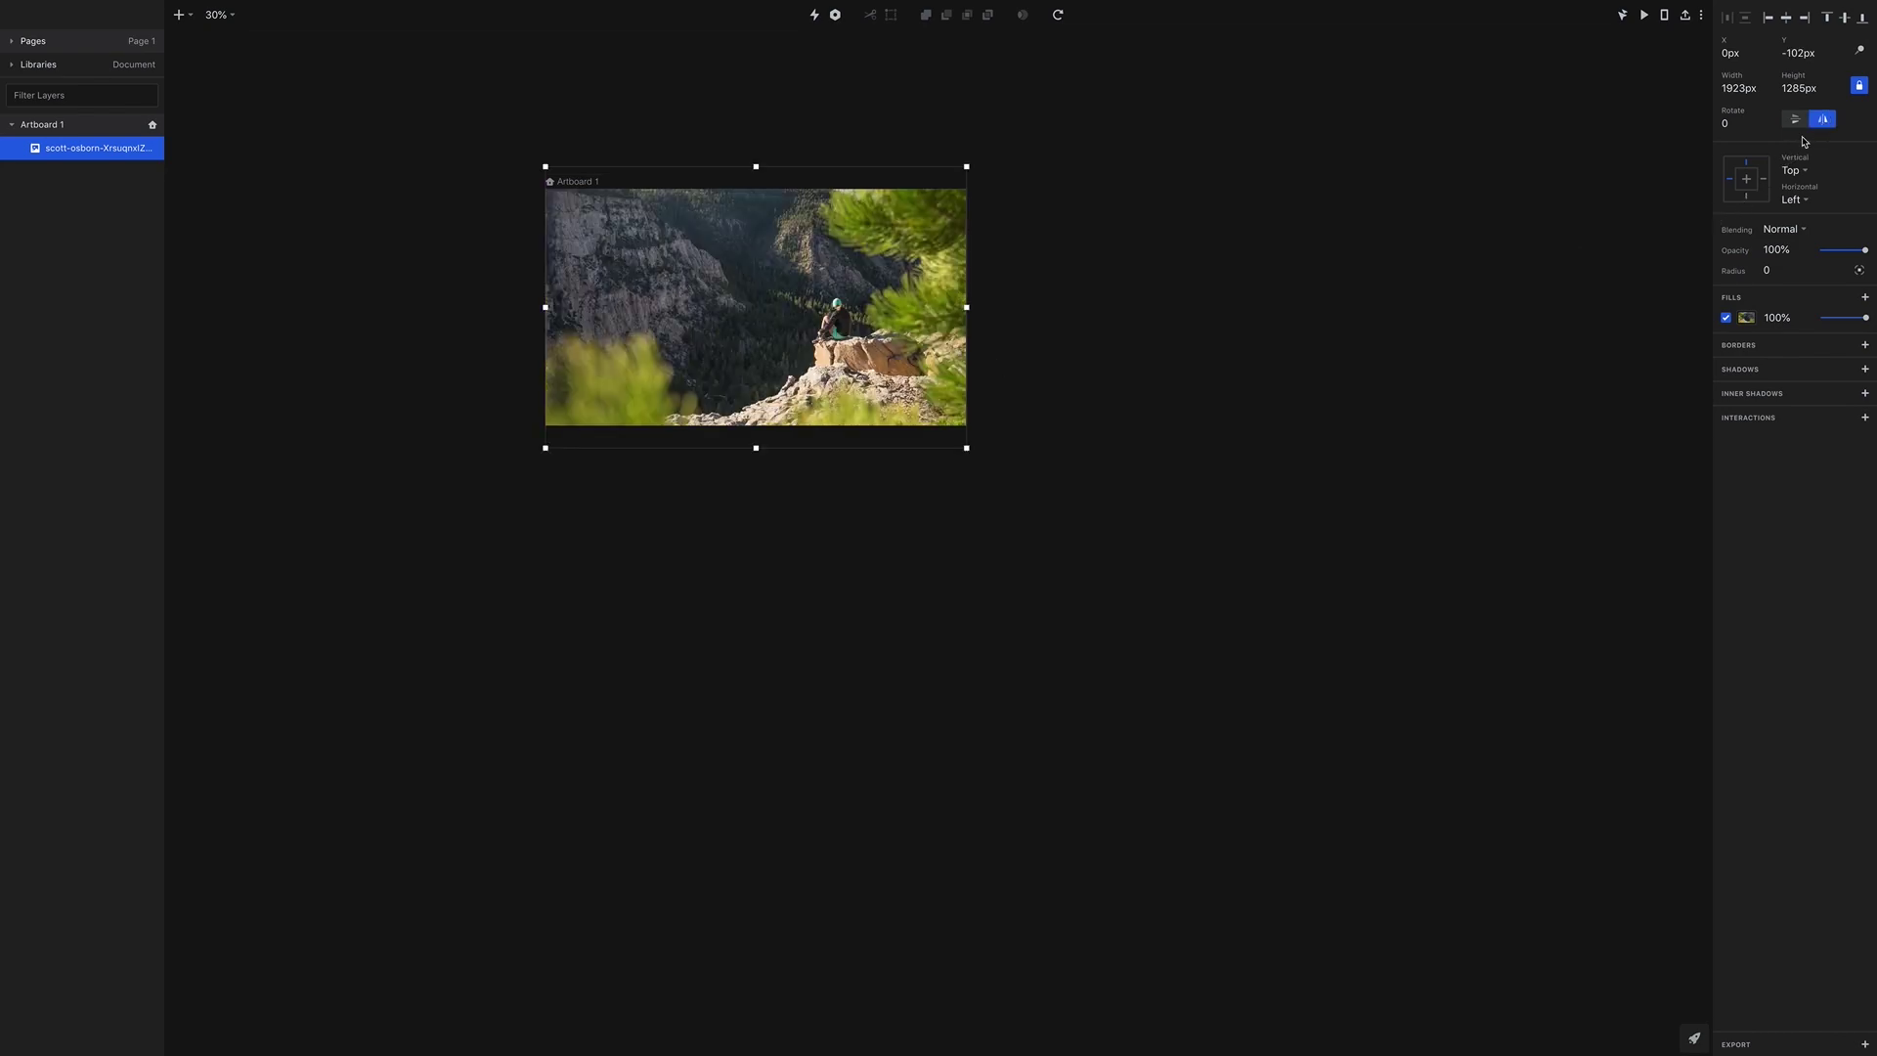
{"action": "left_click", "coordinate": [1161, 340]}
{"action": "scroll", "coordinate": [716, 346], "scroll_direction": "up", "scroll_amount": 2}
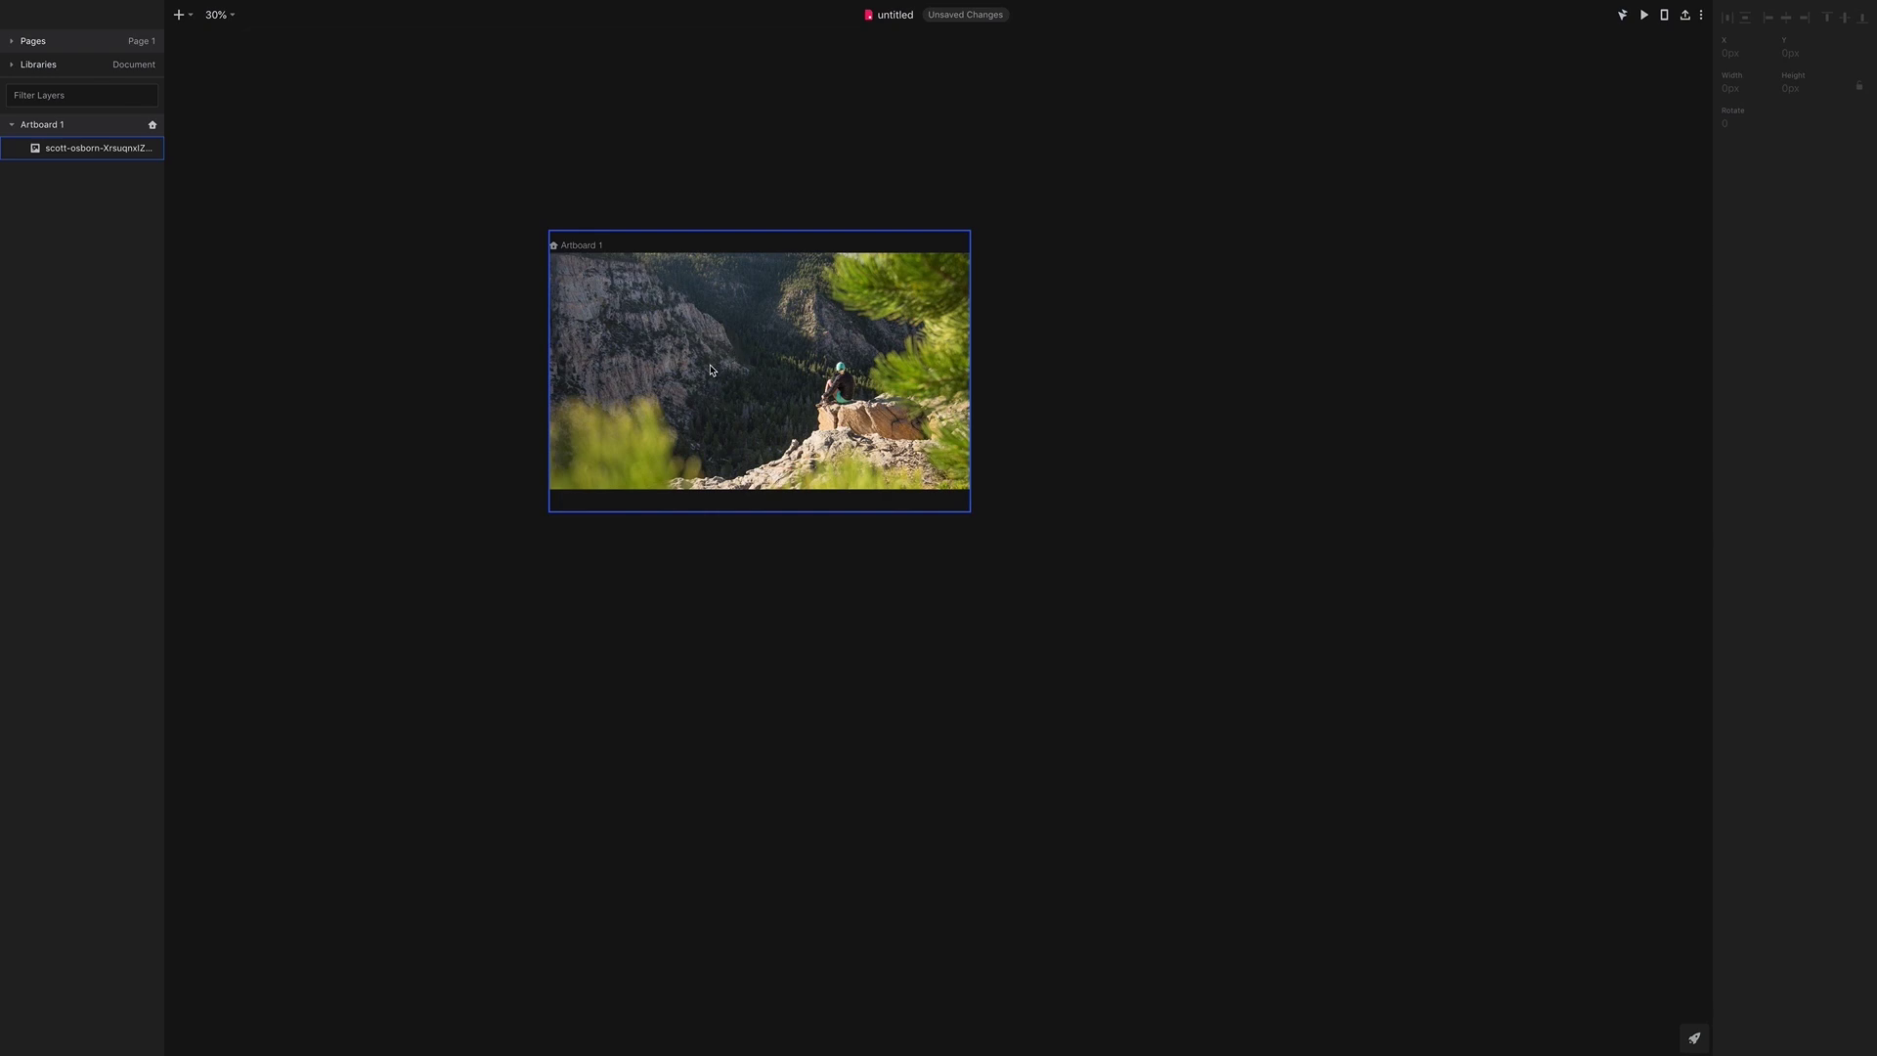
{"action": "scroll", "coordinate": [712, 370], "scroll_direction": "up", "scroll_amount": 5}
{"action": "left_click", "coordinate": [1028, 563]}
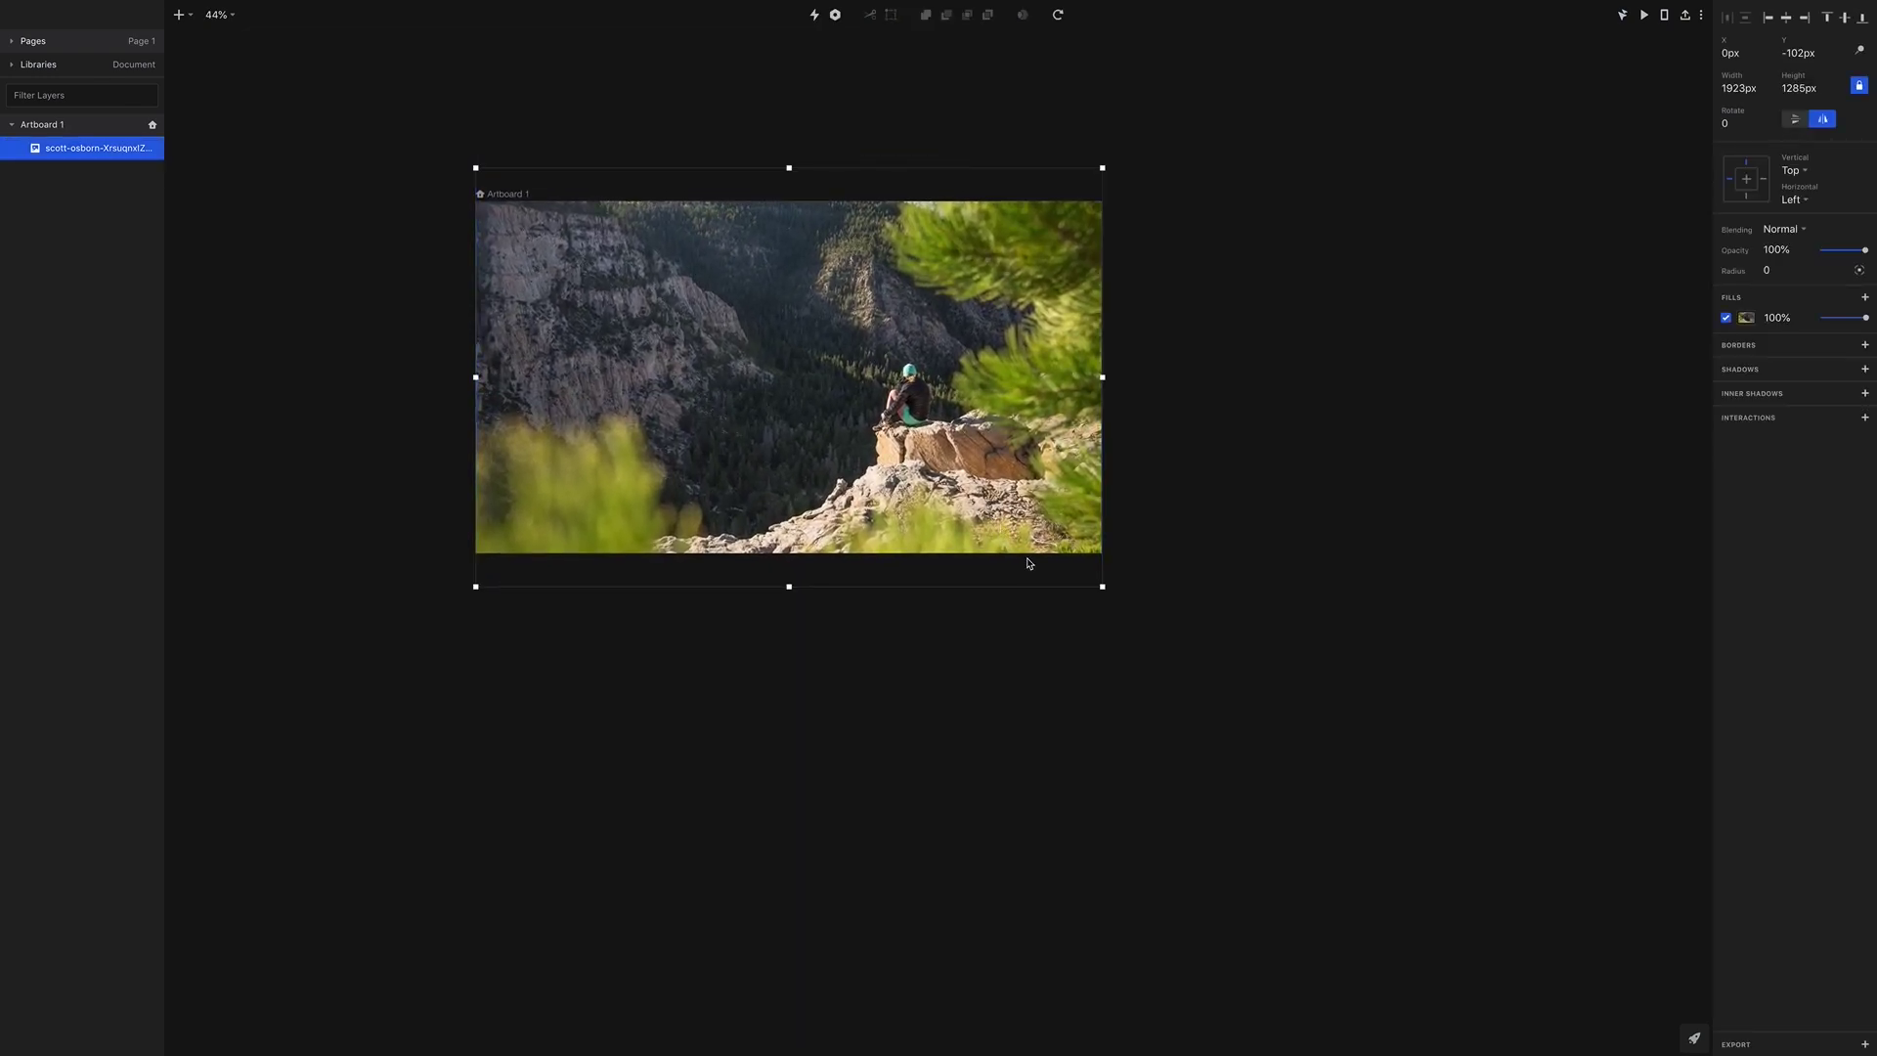
{"action": "left_click_drag", "start_coordinate": [1102, 587], "coordinate": [1124, 602]}
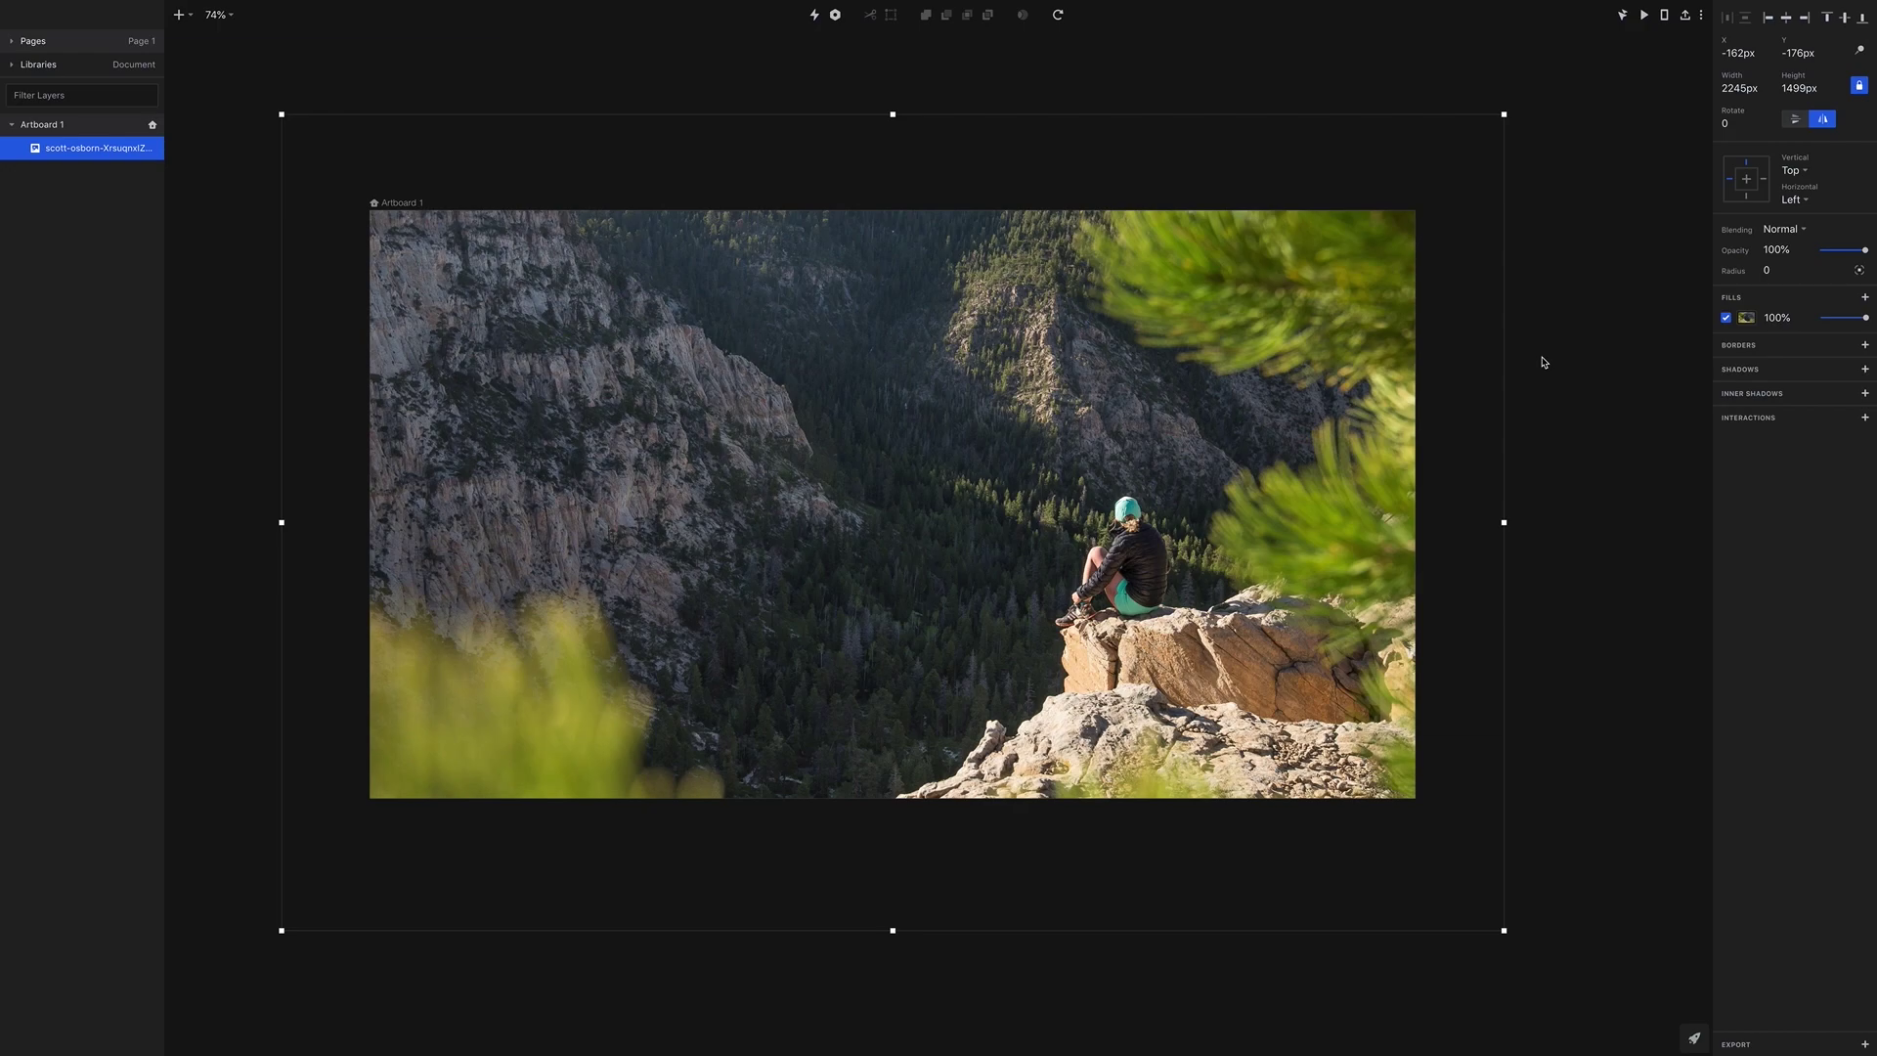
{"action": "left_click", "coordinate": [1543, 362]}
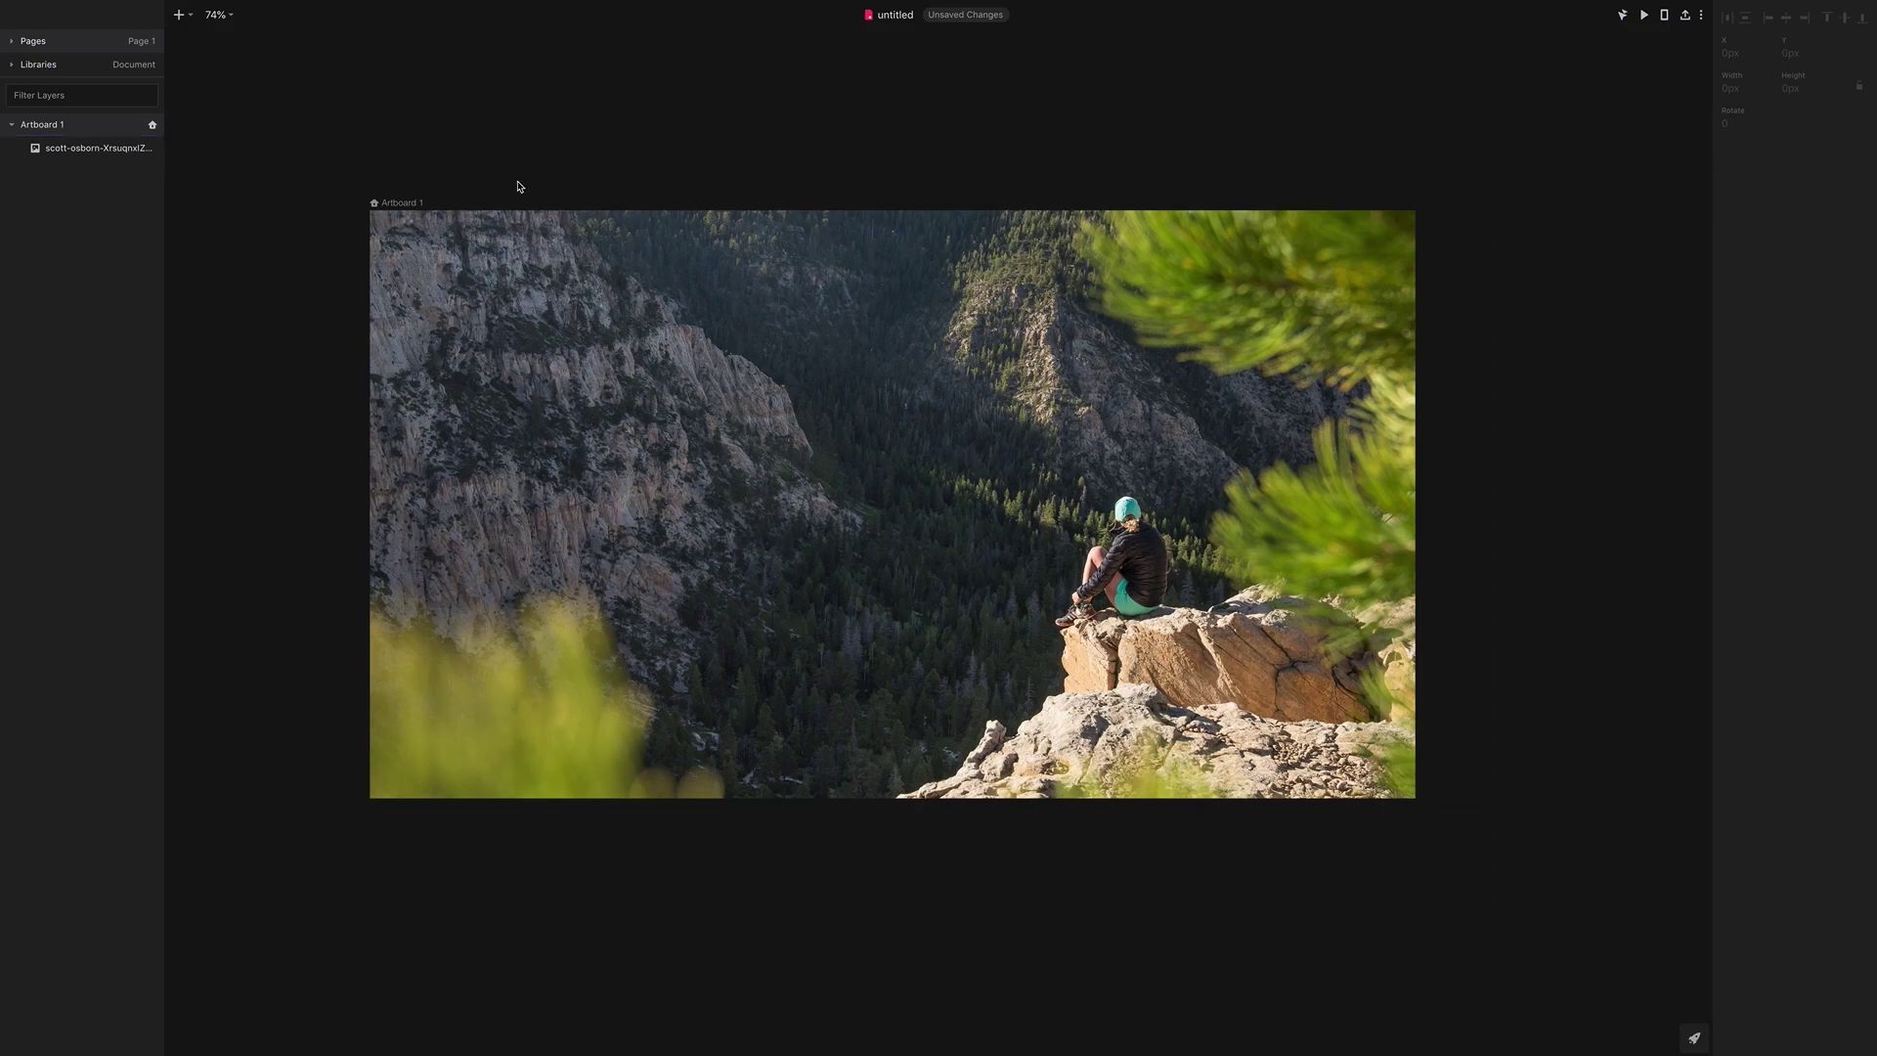
{"action": "left_click", "coordinate": [183, 20]}
{"action": "left_click", "coordinate": [210, 225]}
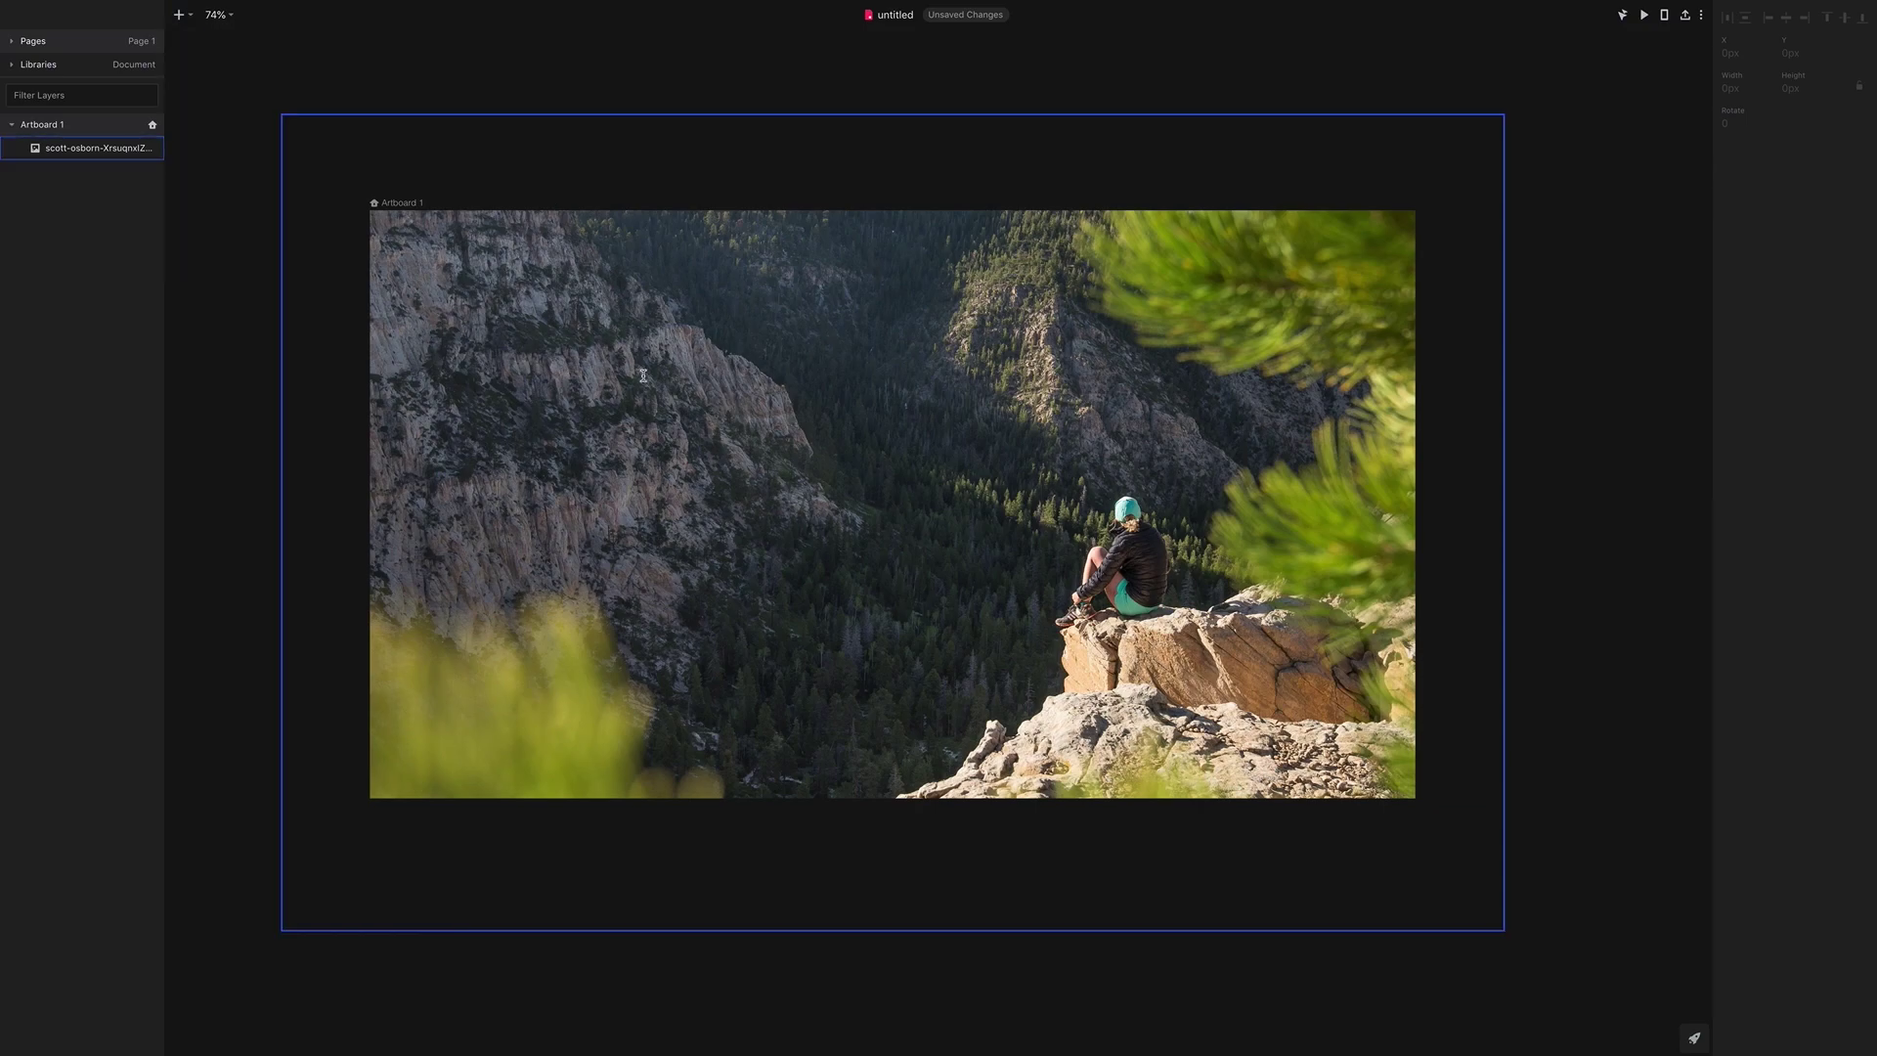
{"action": "left_click", "coordinate": [703, 404]}
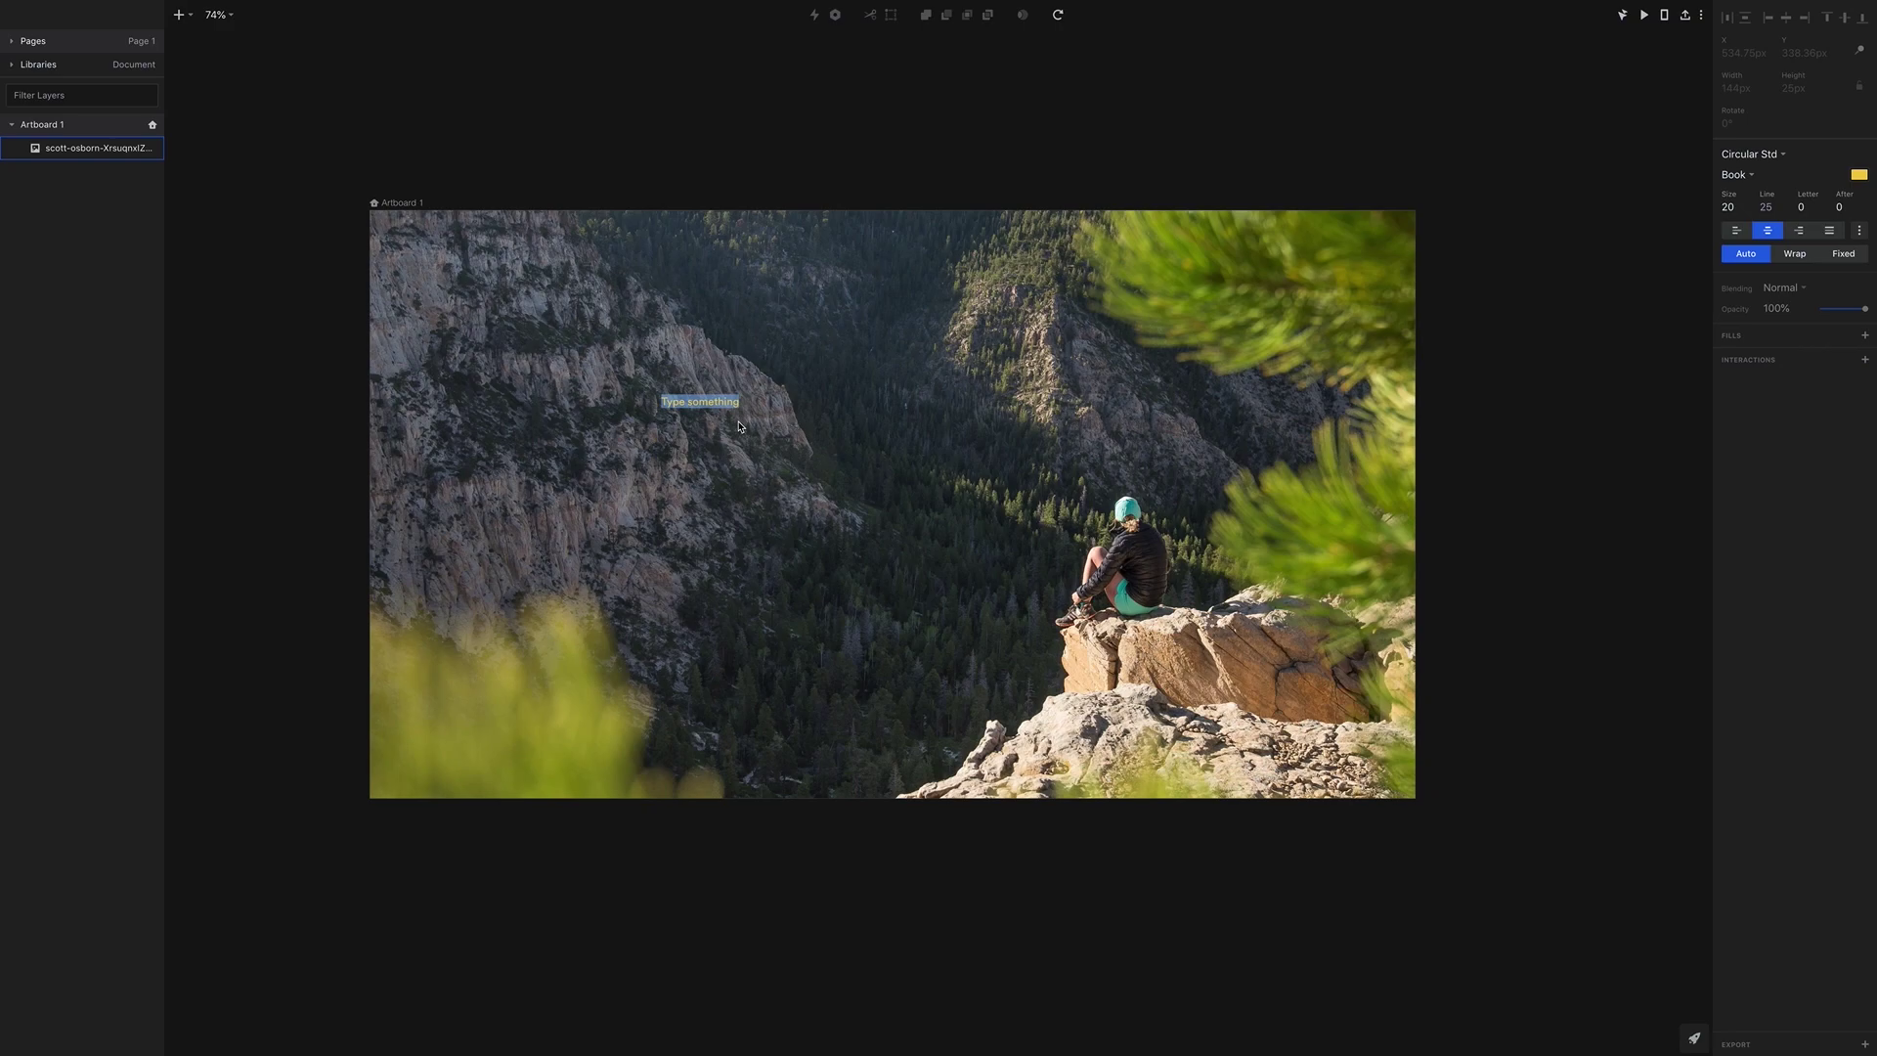
{"action": "type", "text": "HELLo"}
{"action": "key", "text": "Escape"}
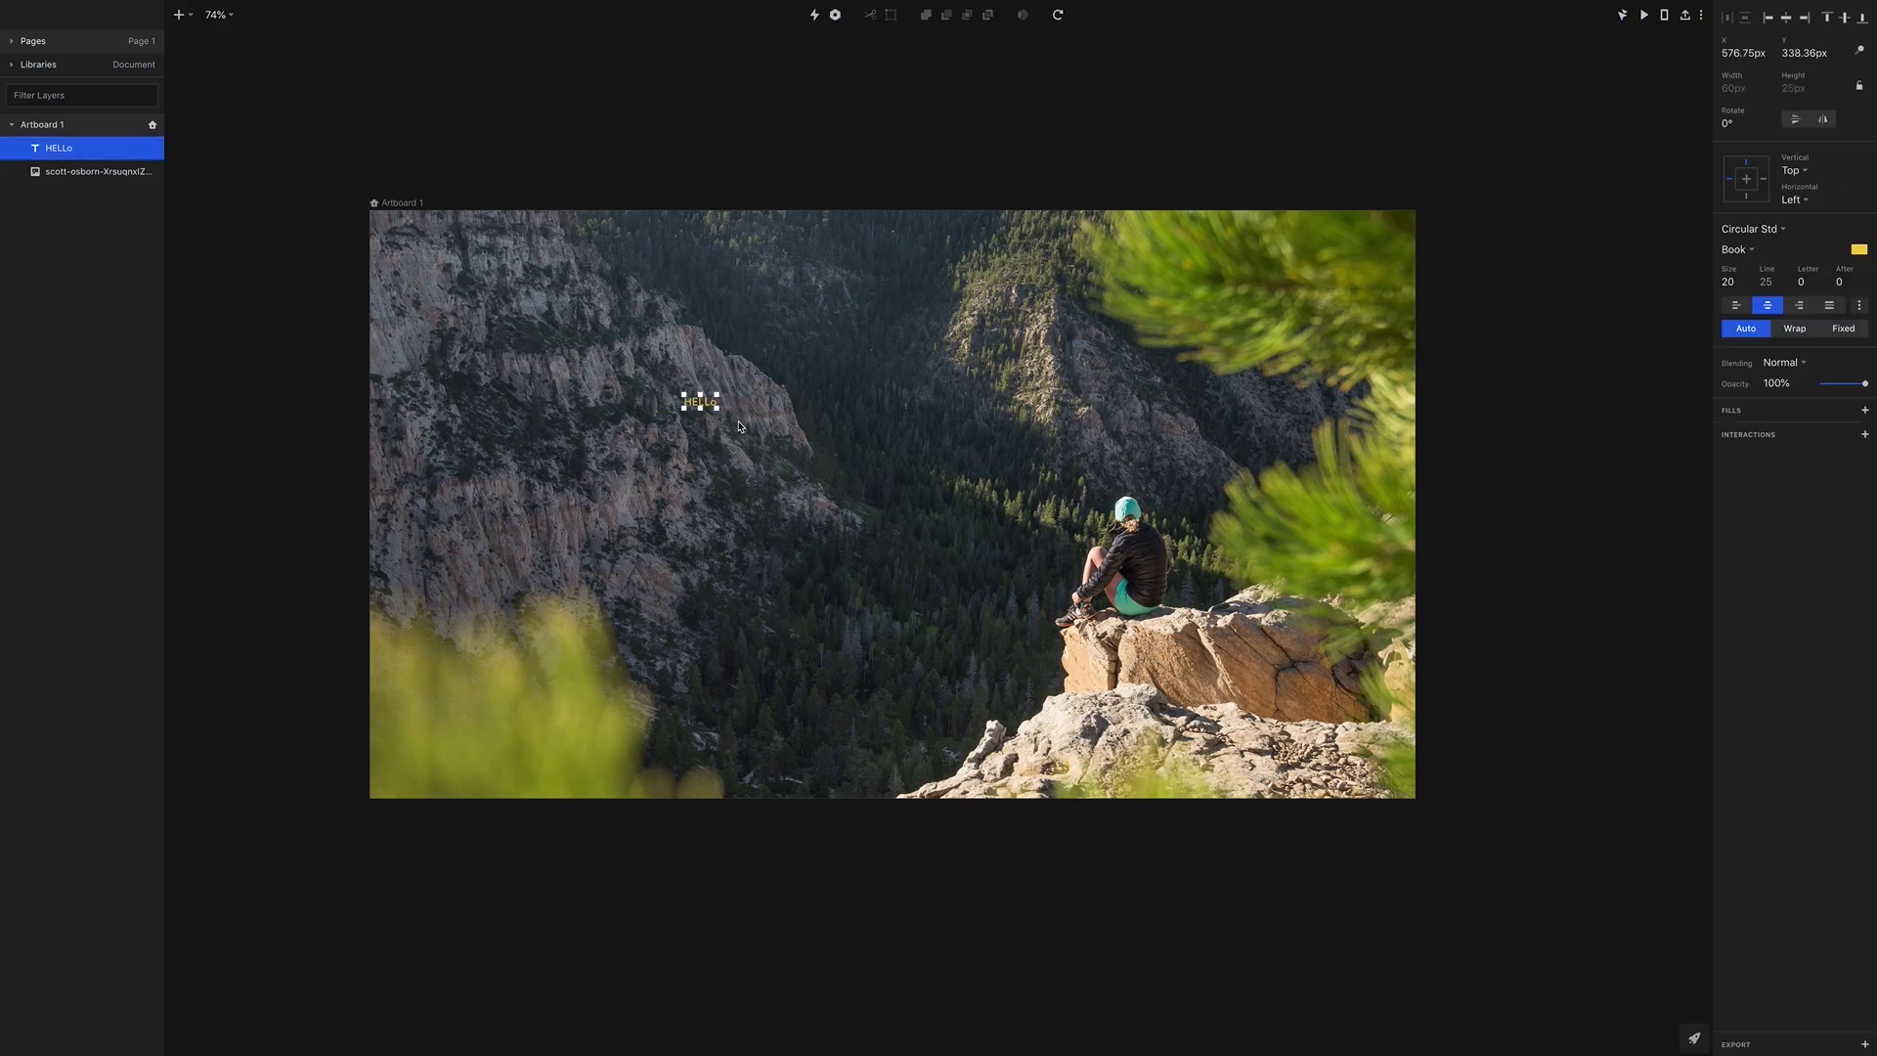
{"action": "left_click", "coordinate": [1859, 250]}
{"action": "type", "text": "FFFFFF"}
{"action": "left_click", "coordinate": [1674, 284]}
{"action": "left_click_drag", "start_coordinate": [721, 407], "coordinate": [829, 407]}
{"action": "left_click", "coordinate": [987, 494]}
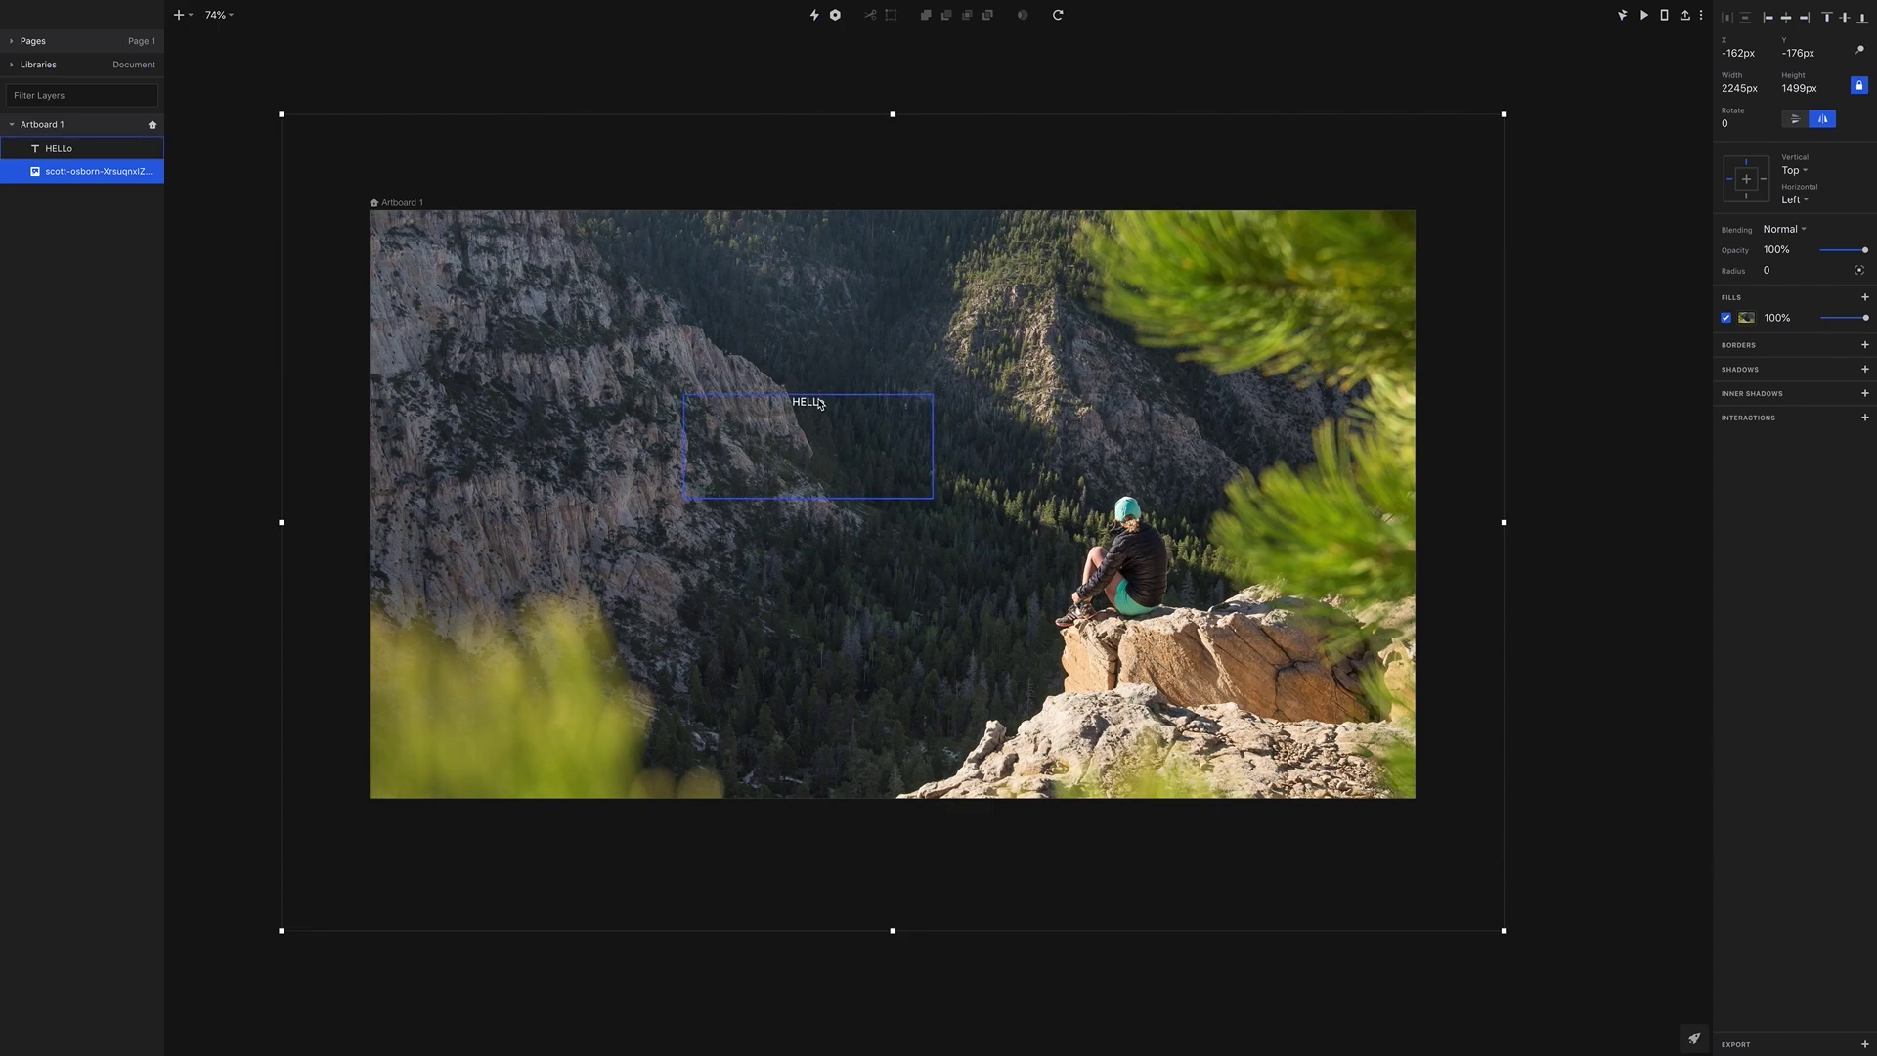
{"action": "left_click_drag", "start_coordinate": [819, 401], "coordinate": [1251, 713]}
{"action": "key", "text": "ctrl+z"}
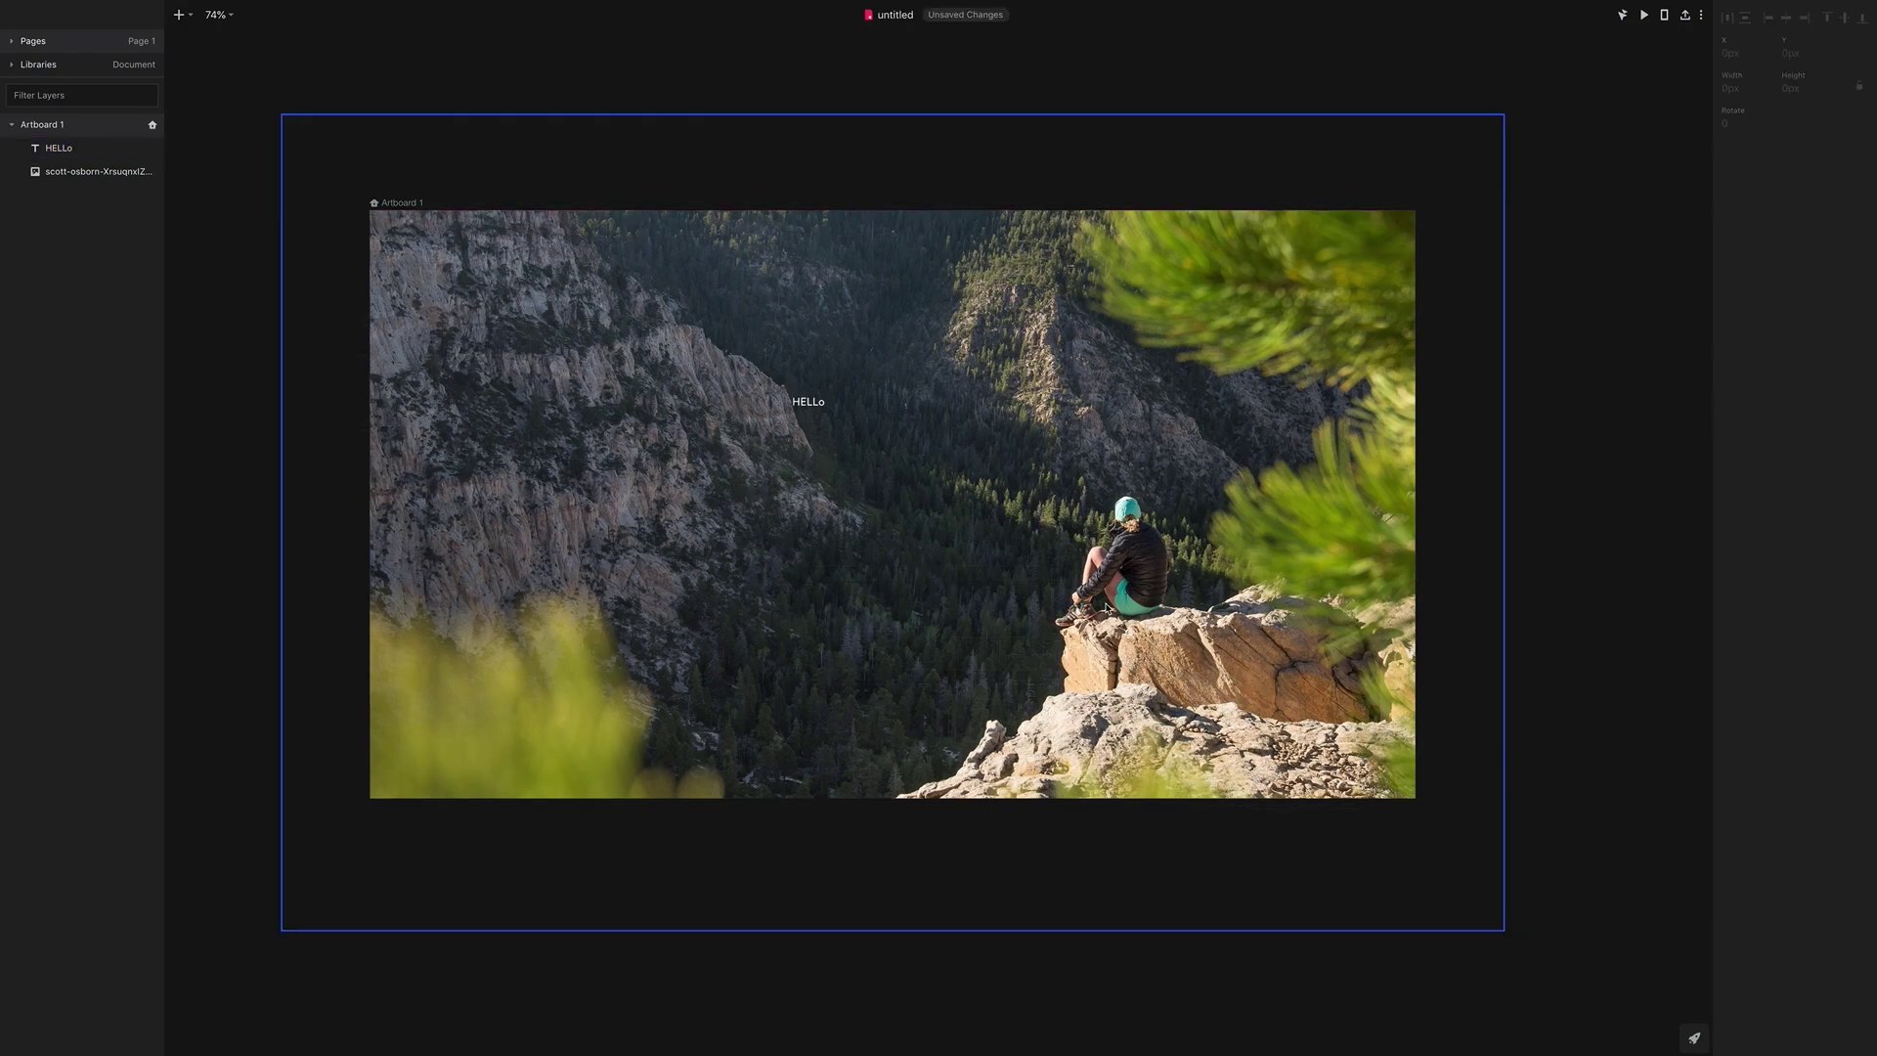
{"action": "left_click", "coordinate": [825, 404]}
{"action": "key", "text": "Delete"}
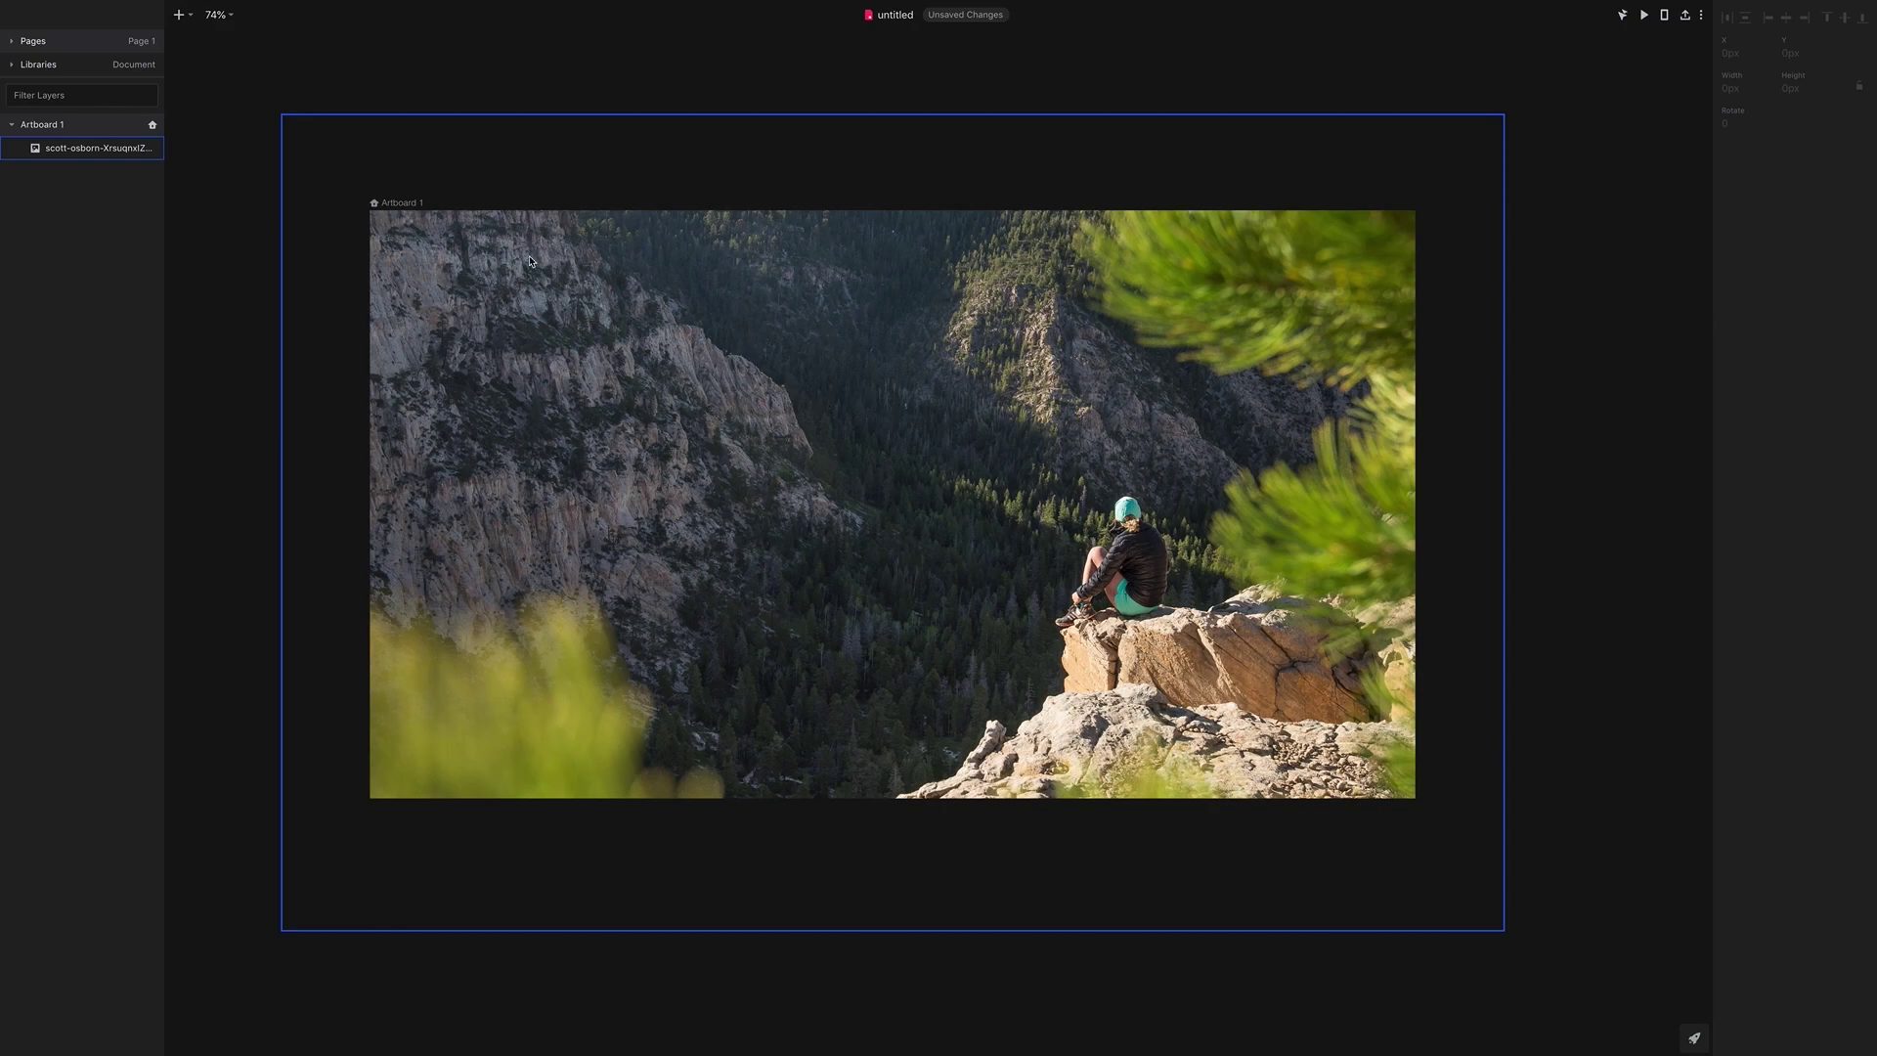
Overlay a black 1920×1080 rectangle at 25% opacity across the photo, then deselect it
{"action": "left_click", "coordinate": [186, 15]}
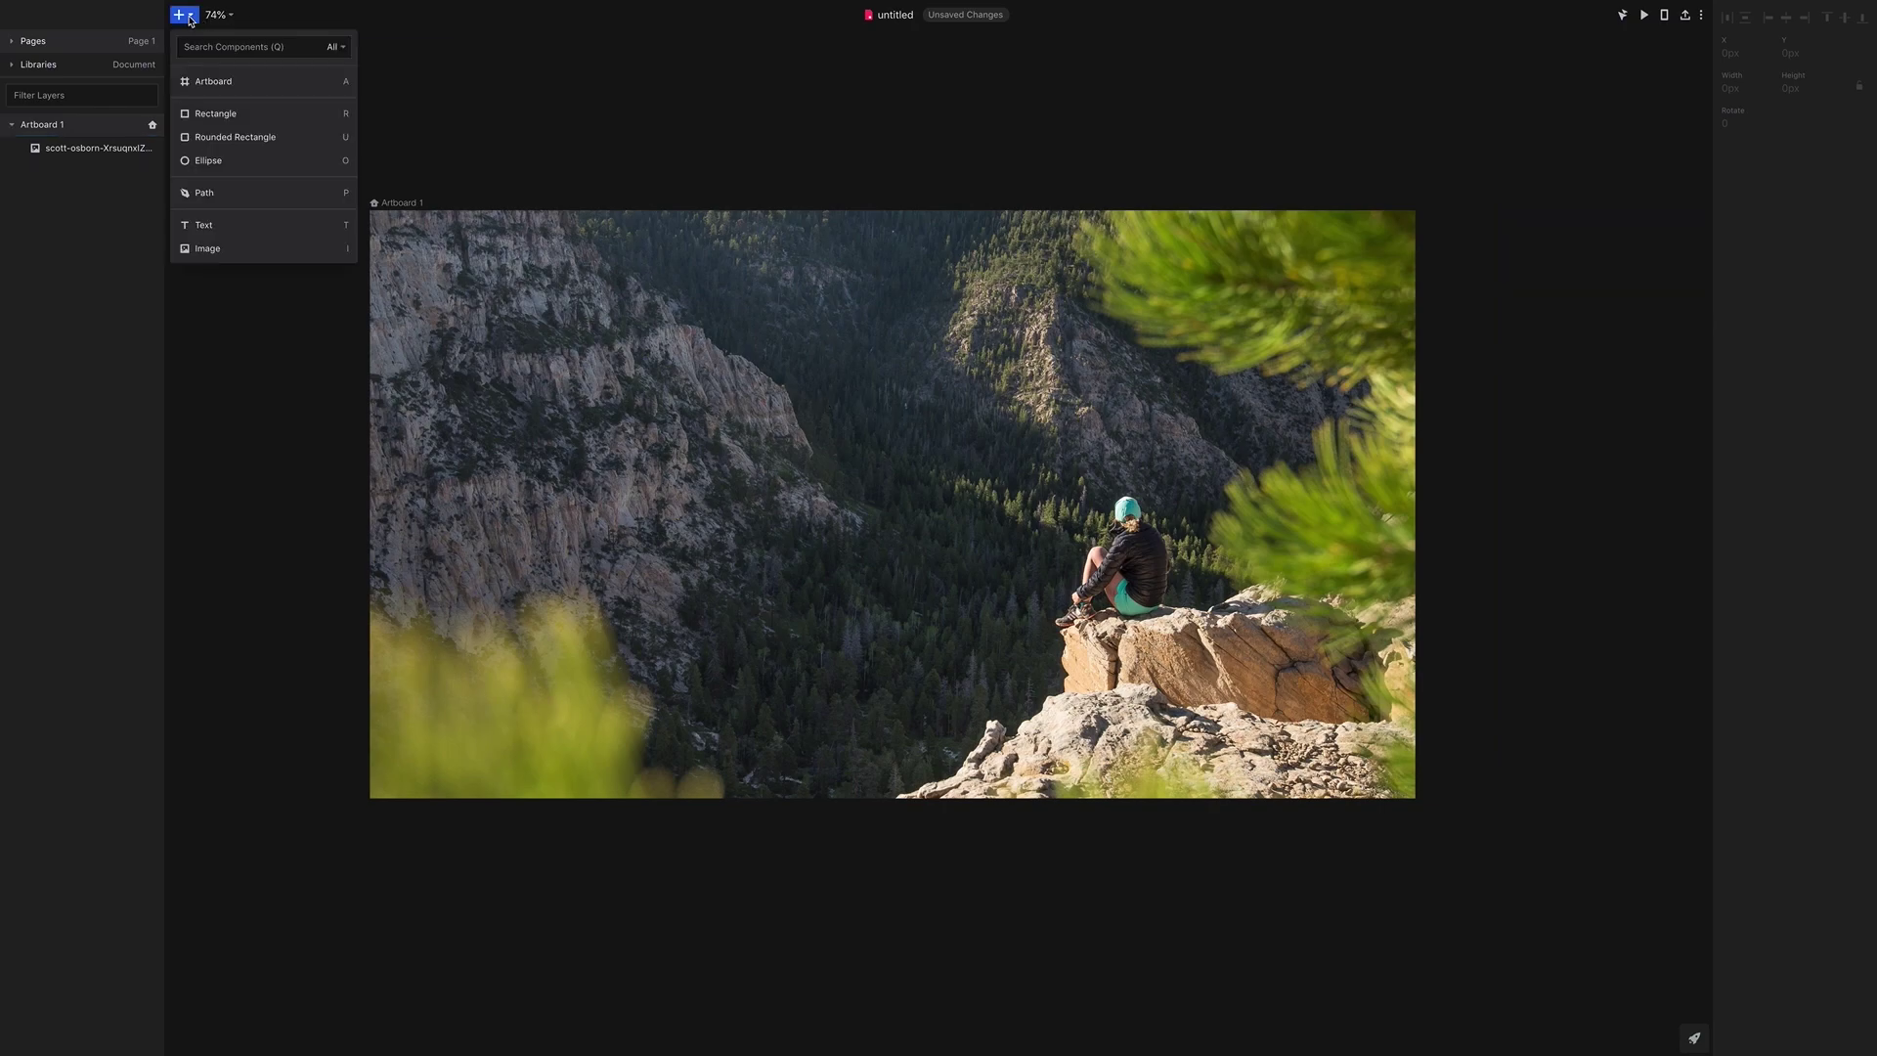
{"action": "left_click", "coordinate": [208, 137]}
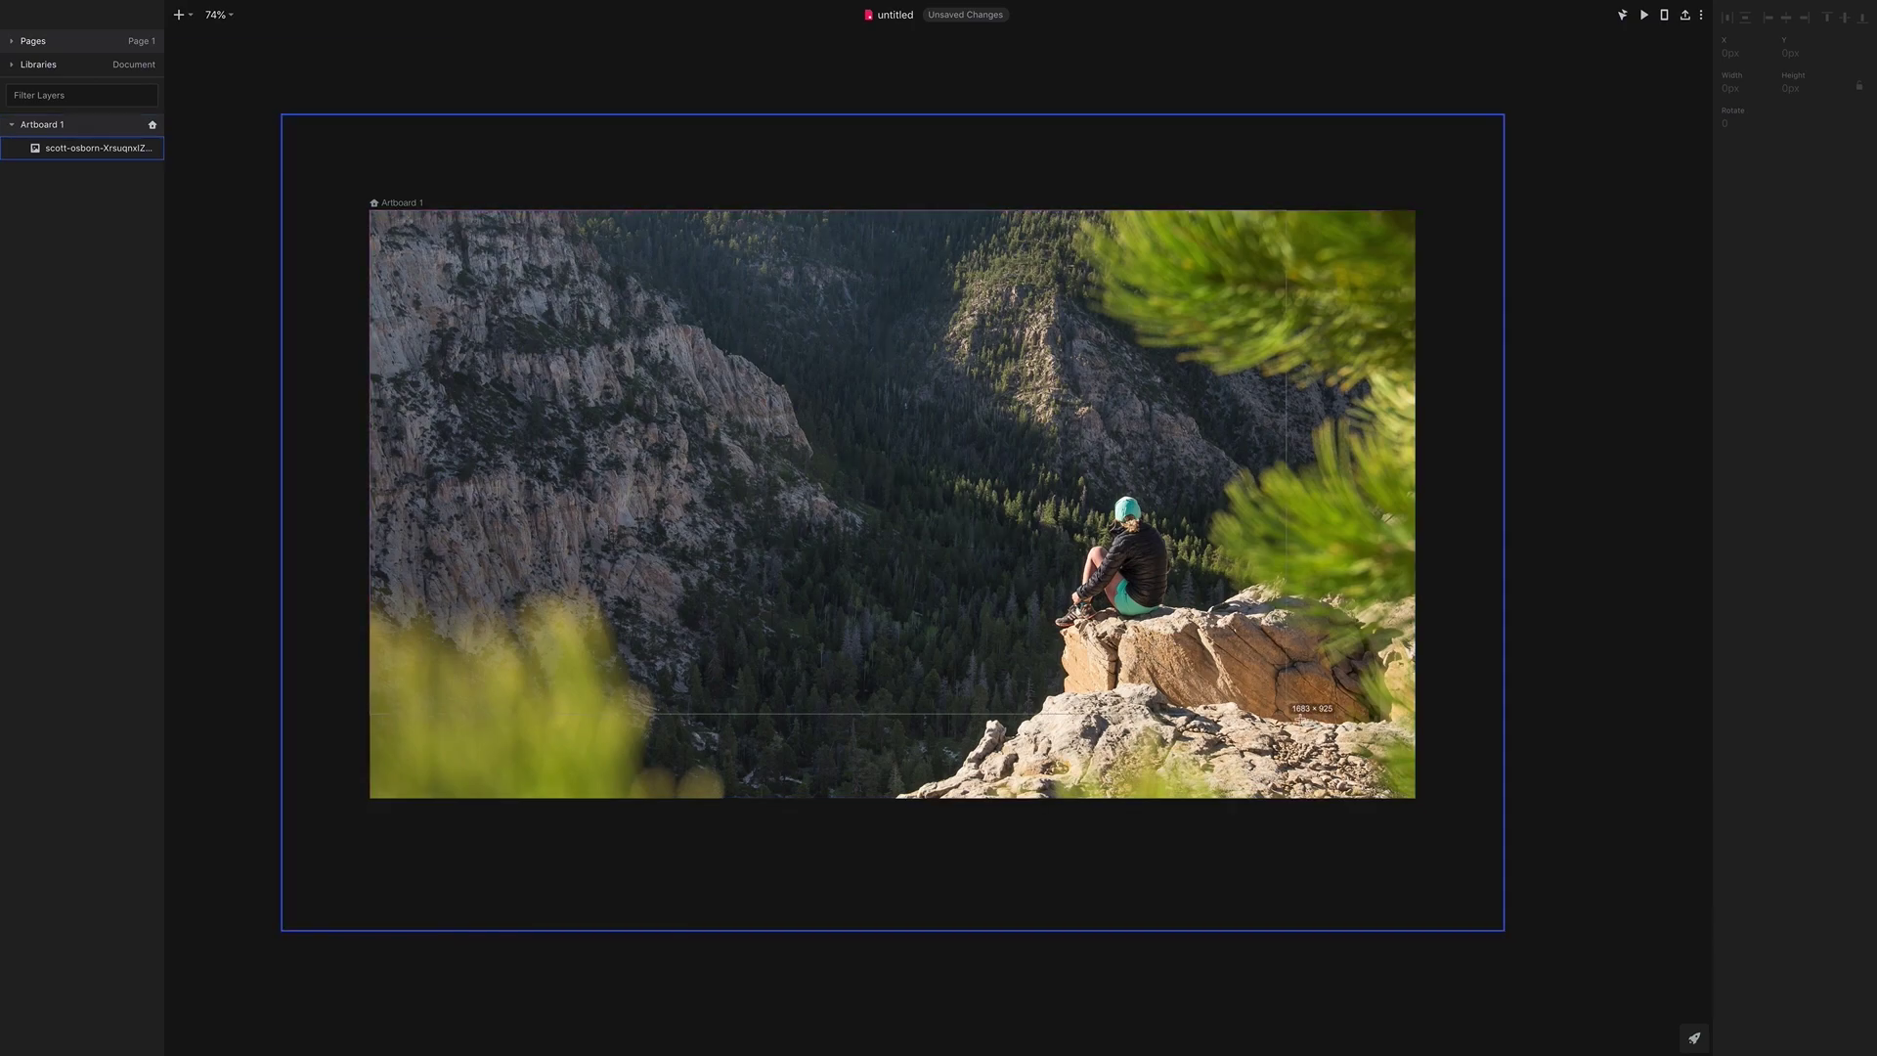
{"action": "left_click_drag", "start_coordinate": [1417, 797], "coordinate": [1416, 798]}
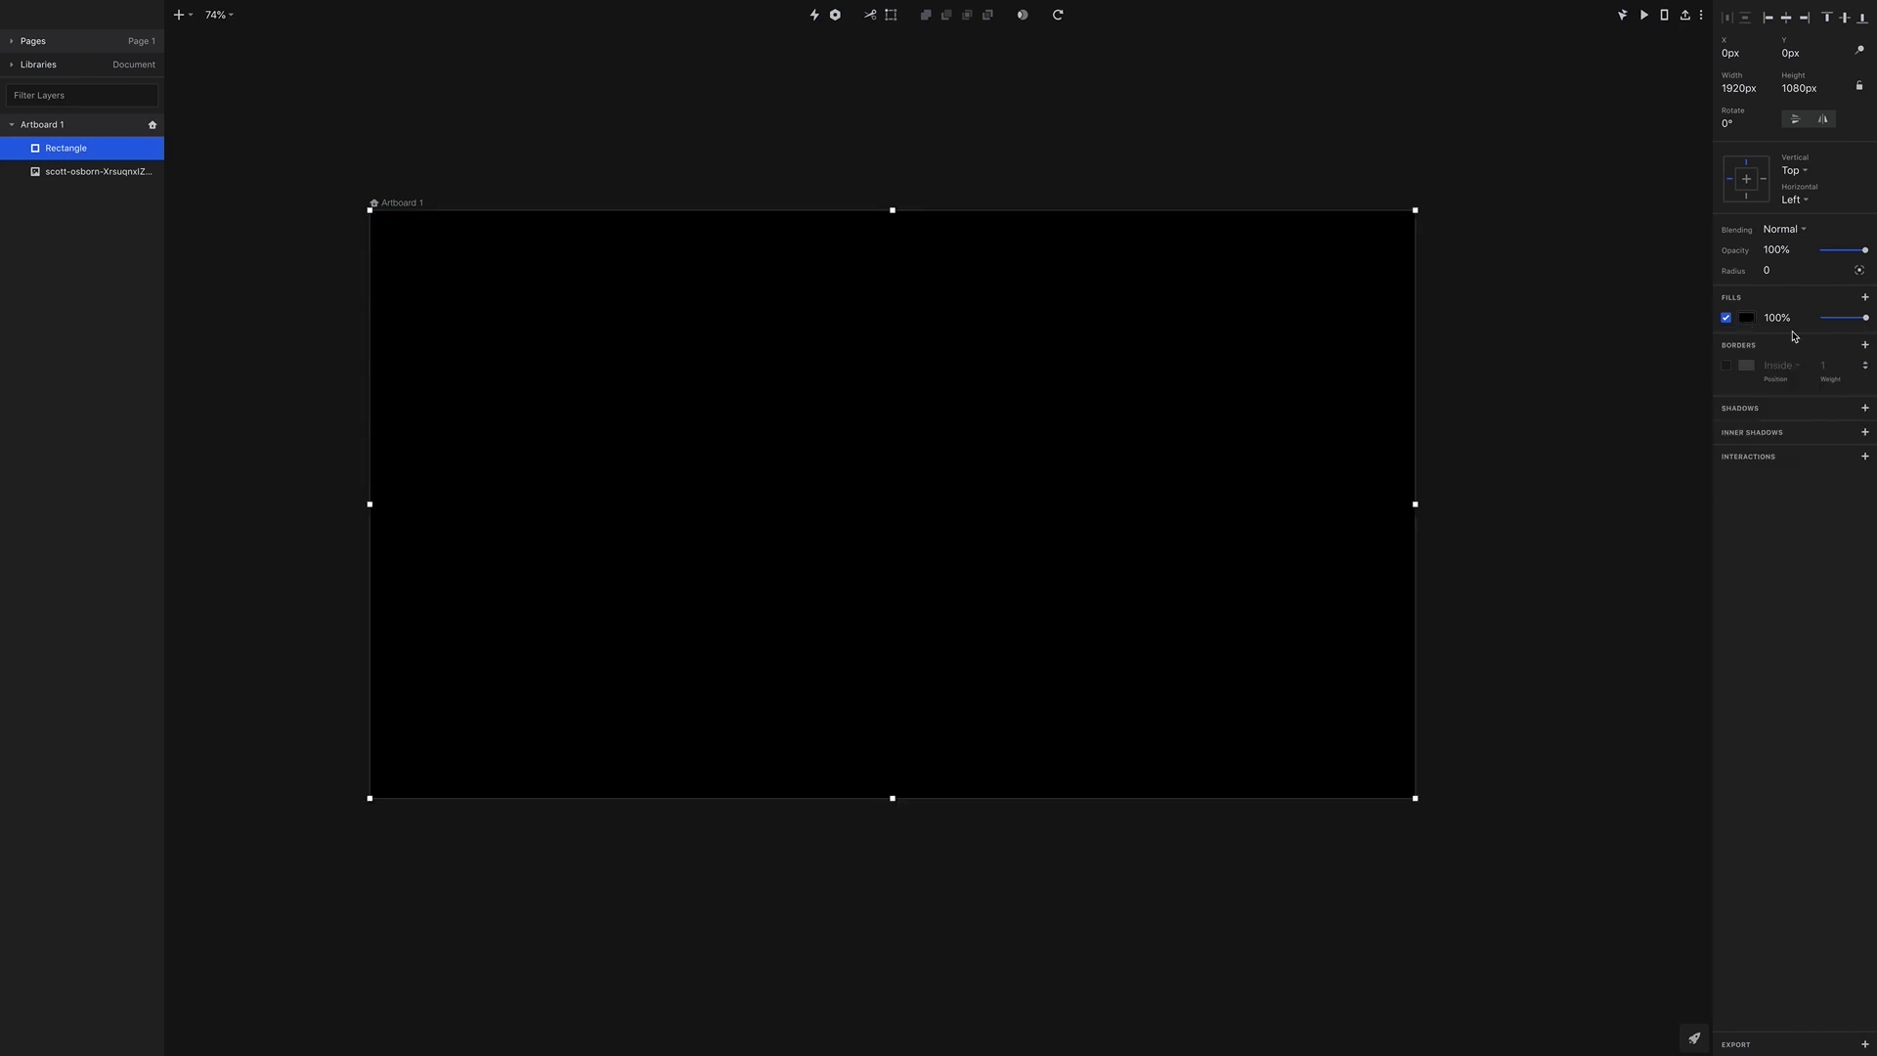
{"action": "left_click", "coordinate": [1757, 257]}
{"action": "type", "text": "25"}
{"action": "key", "text": "Return"}
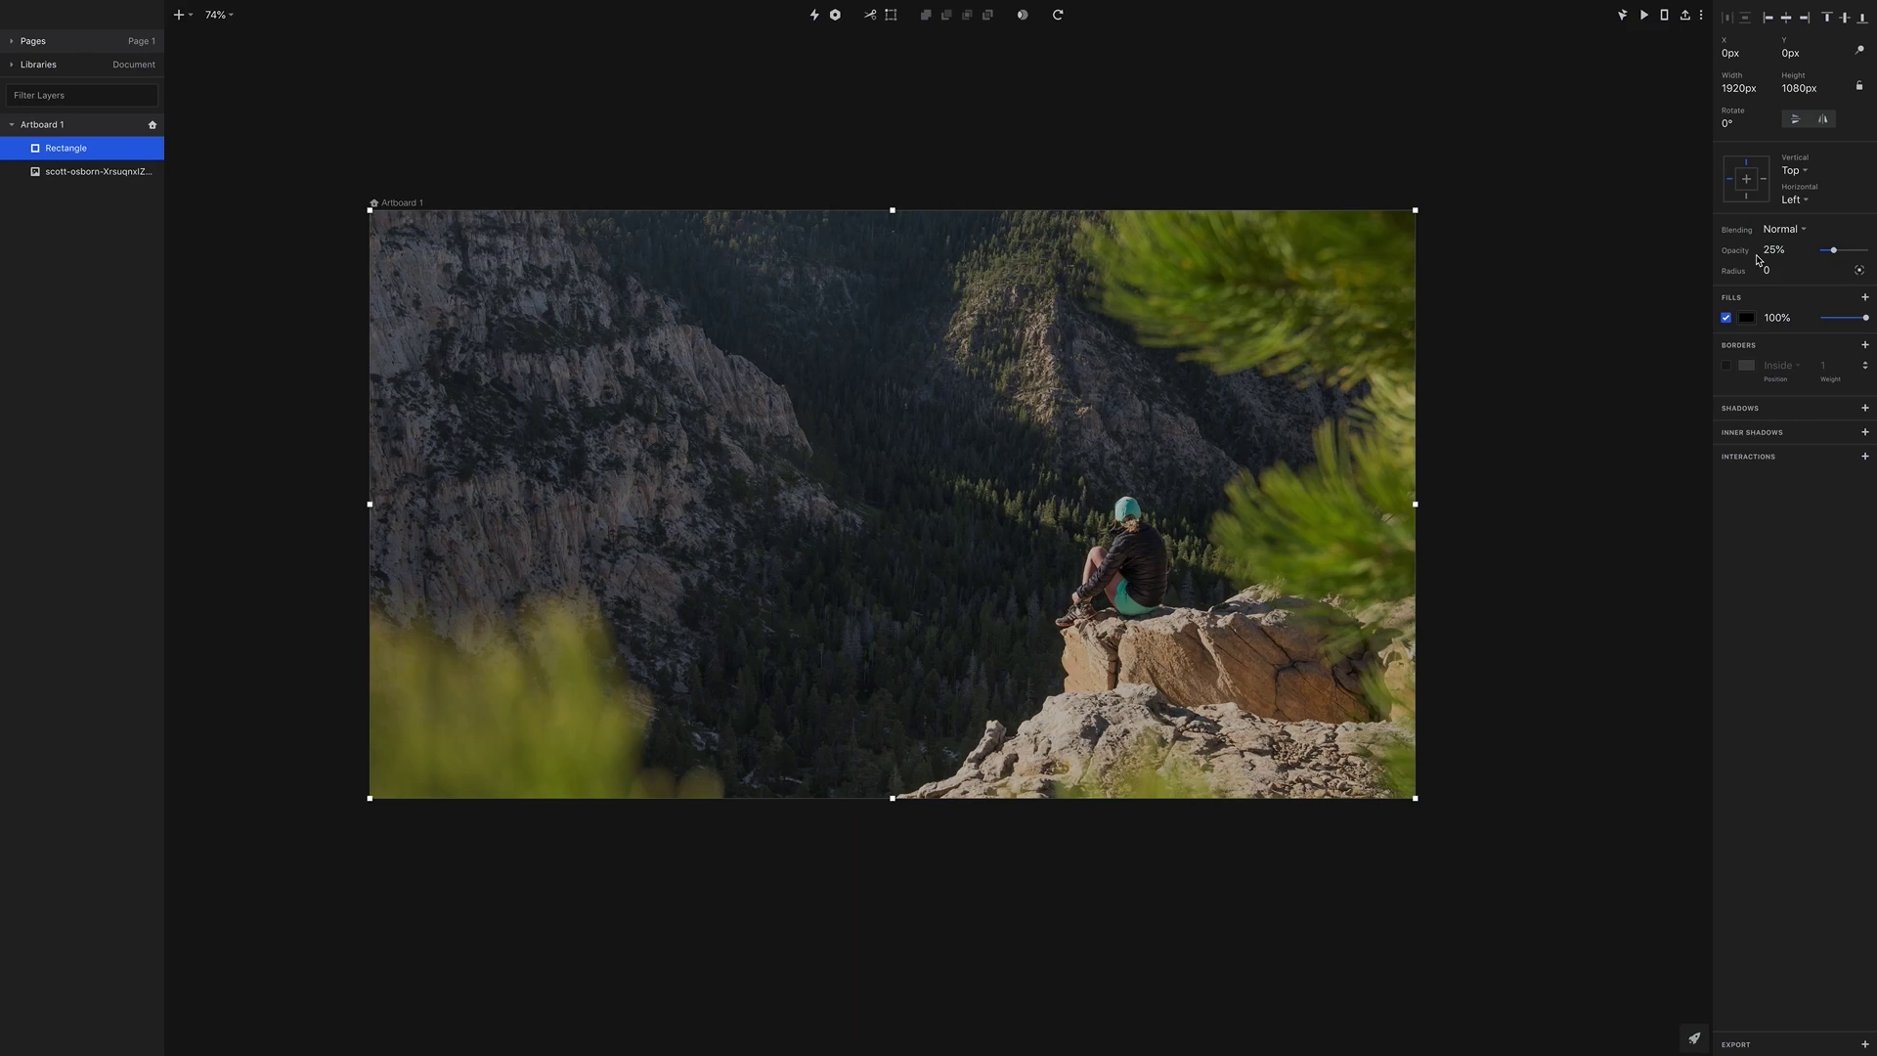
{"action": "left_click", "coordinate": [1621, 325]}
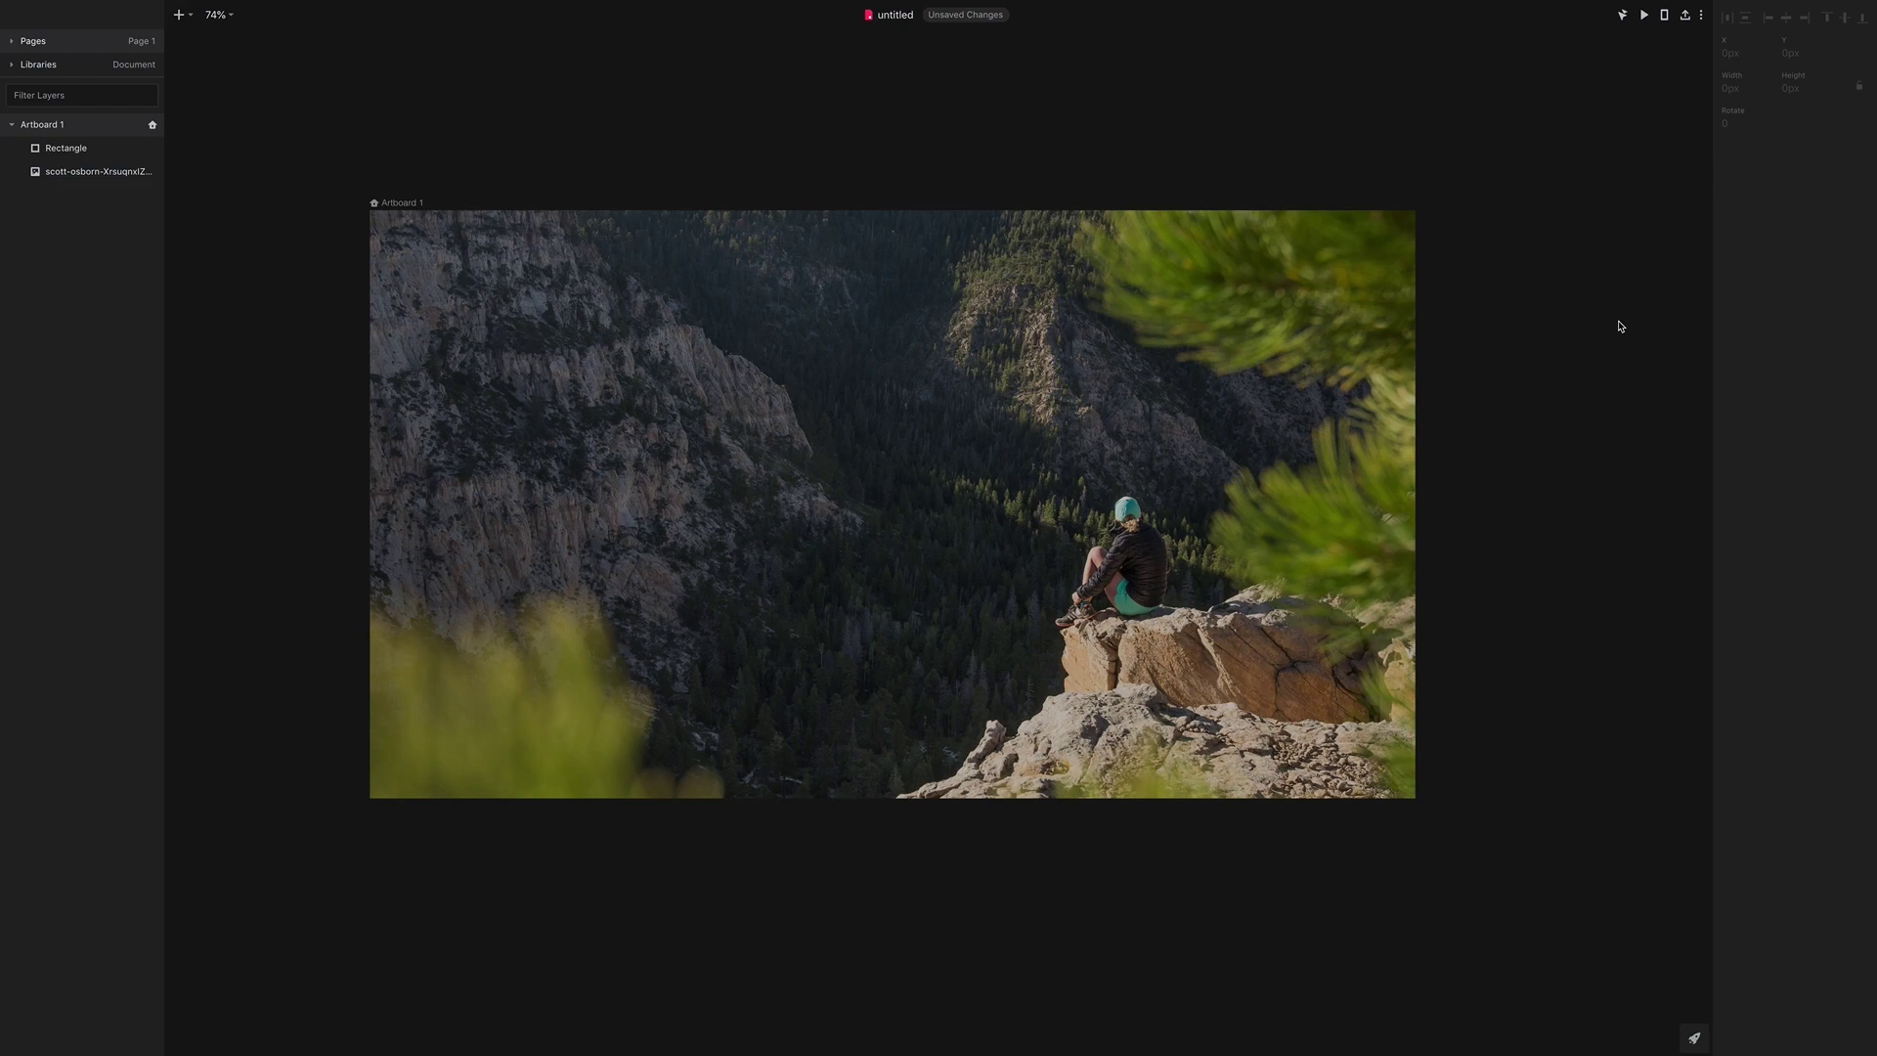
Turn on an 8-column layout grid for Artboard 1 with 20 px gutters and 120 px margins
{"action": "left_click", "coordinate": [1408, 371]}
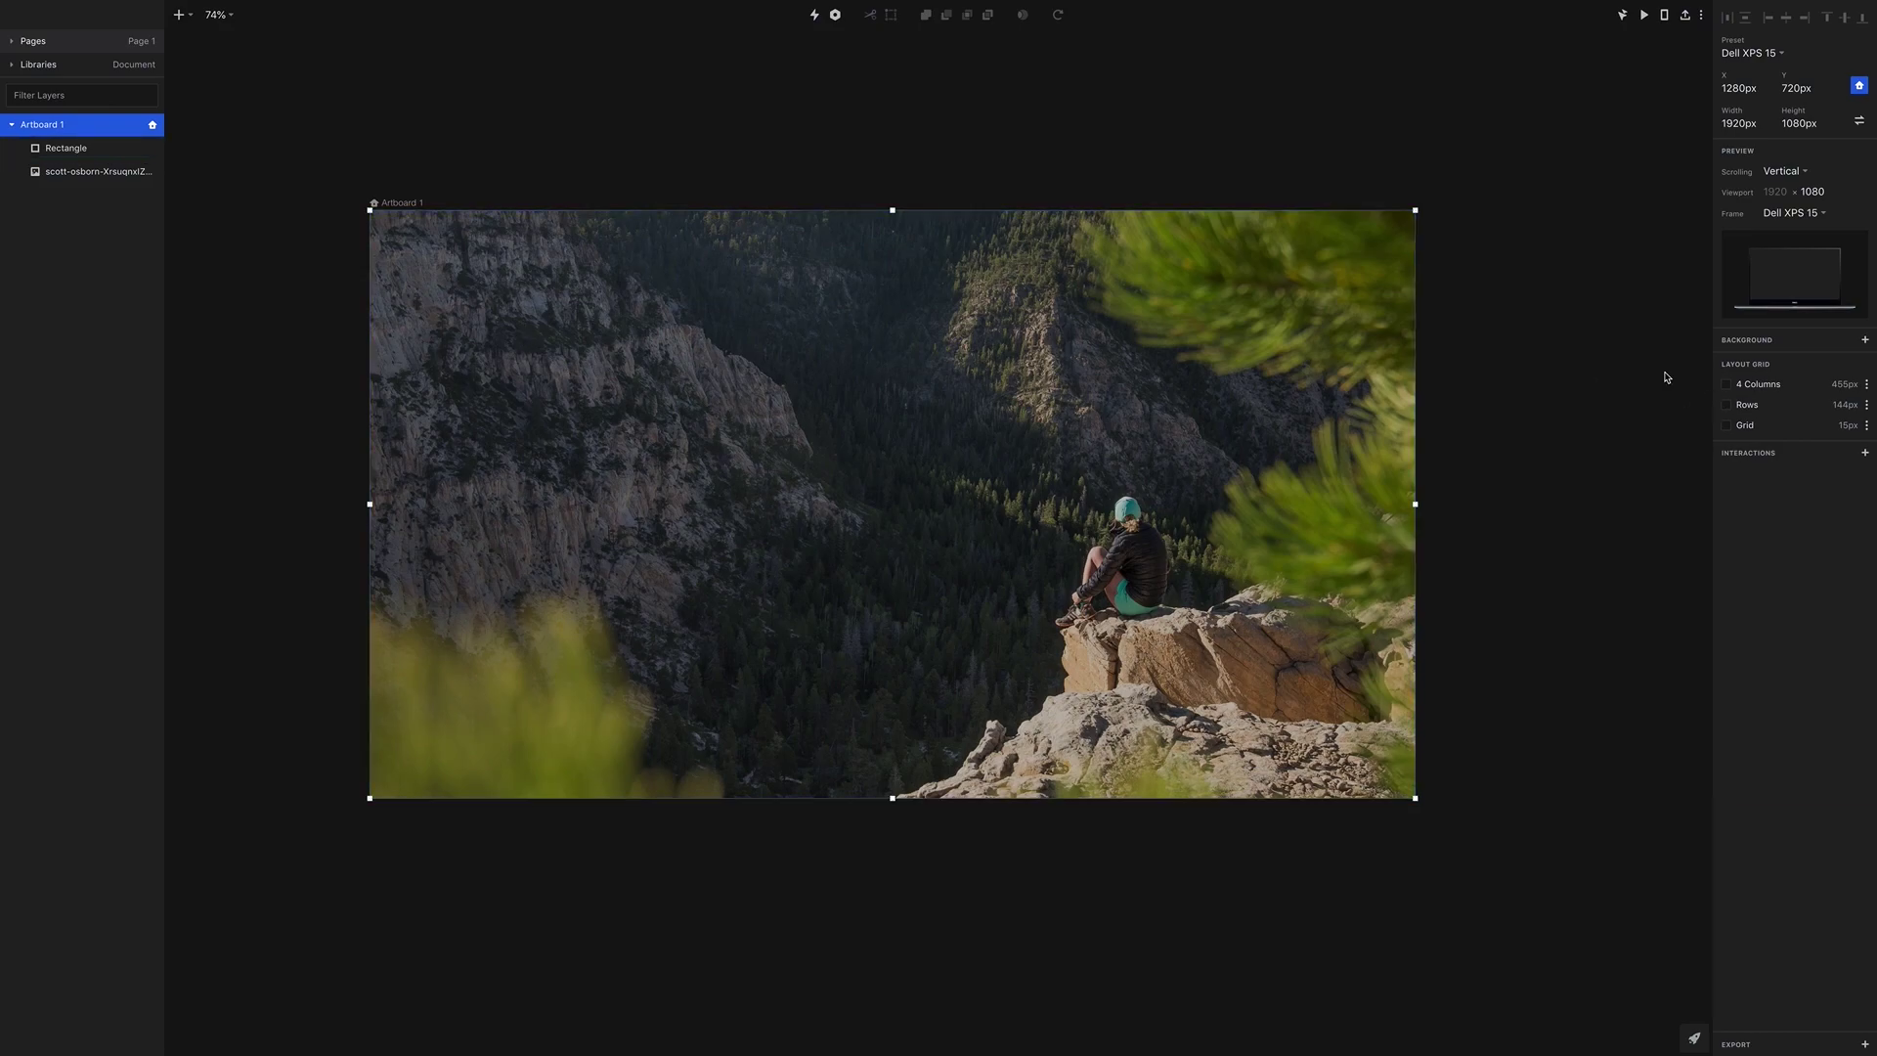
{"action": "left_click", "coordinate": [1727, 384]}
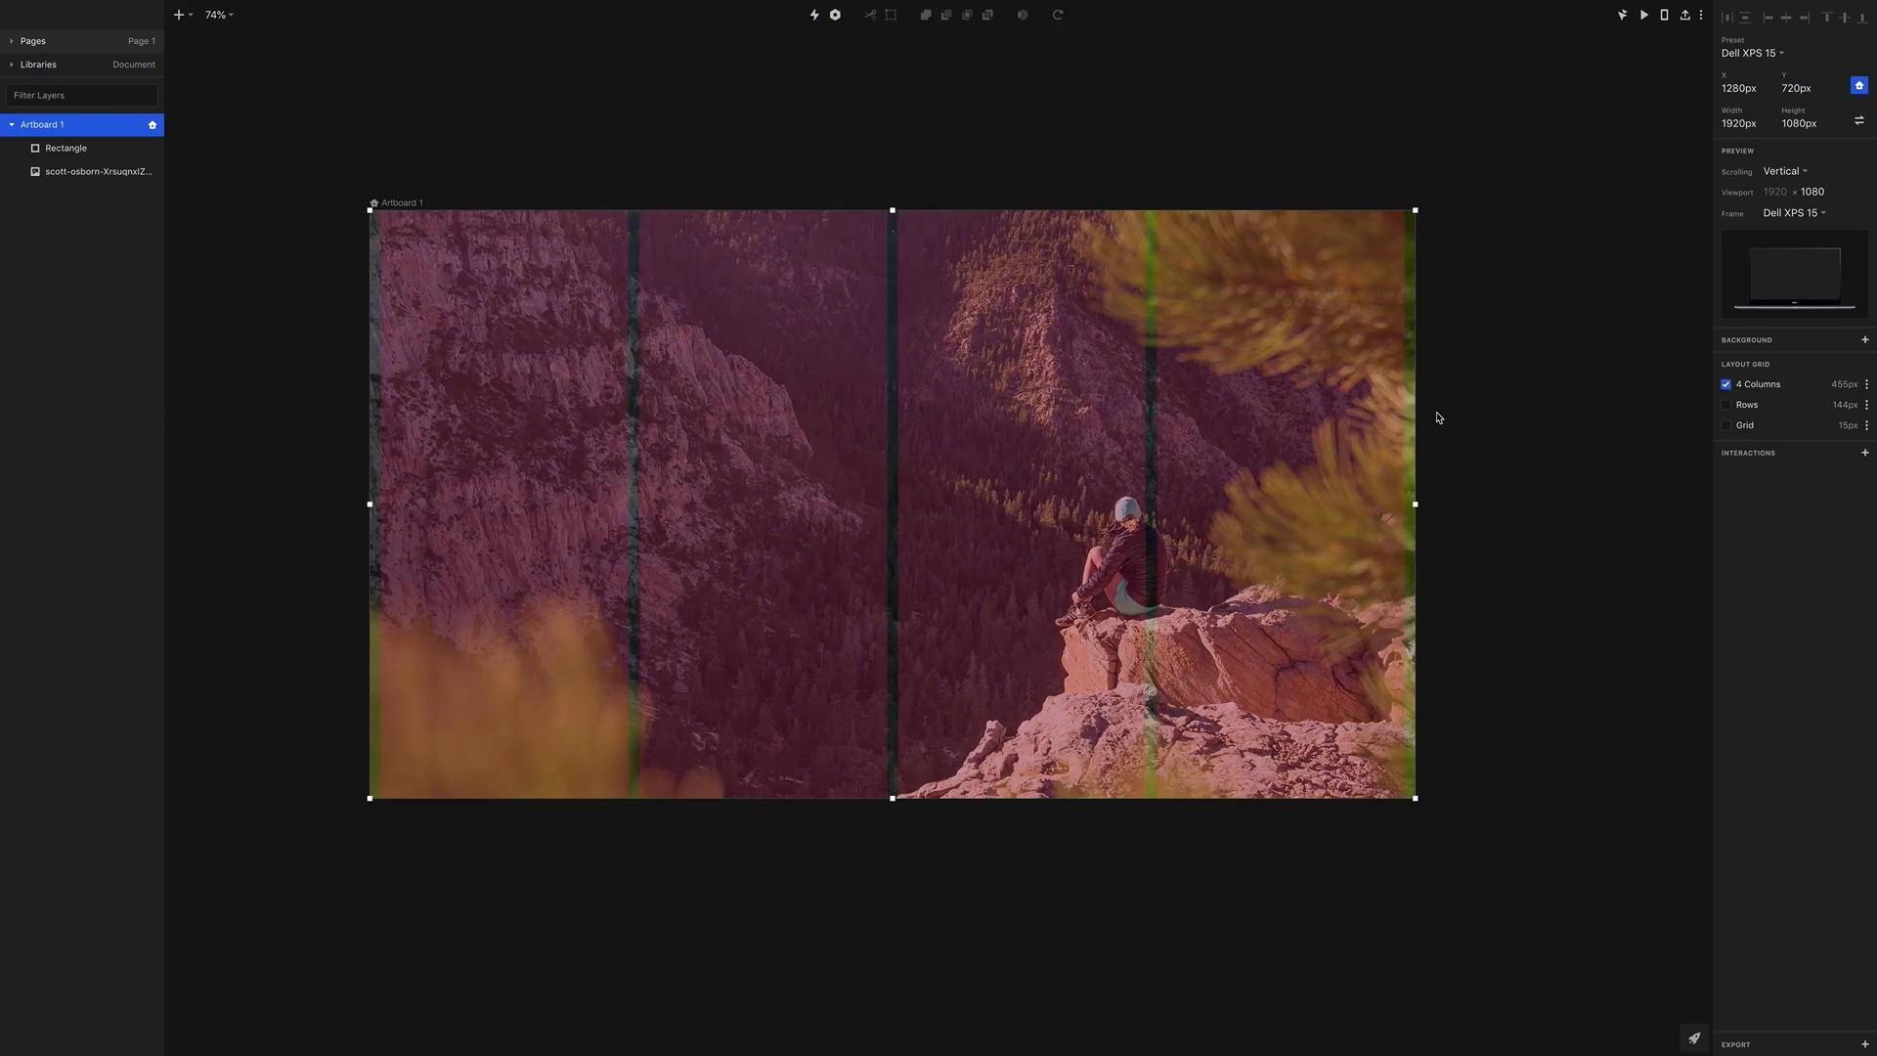
{"action": "left_click", "coordinate": [1868, 385]}
{"action": "left_click", "coordinate": [1774, 434]}
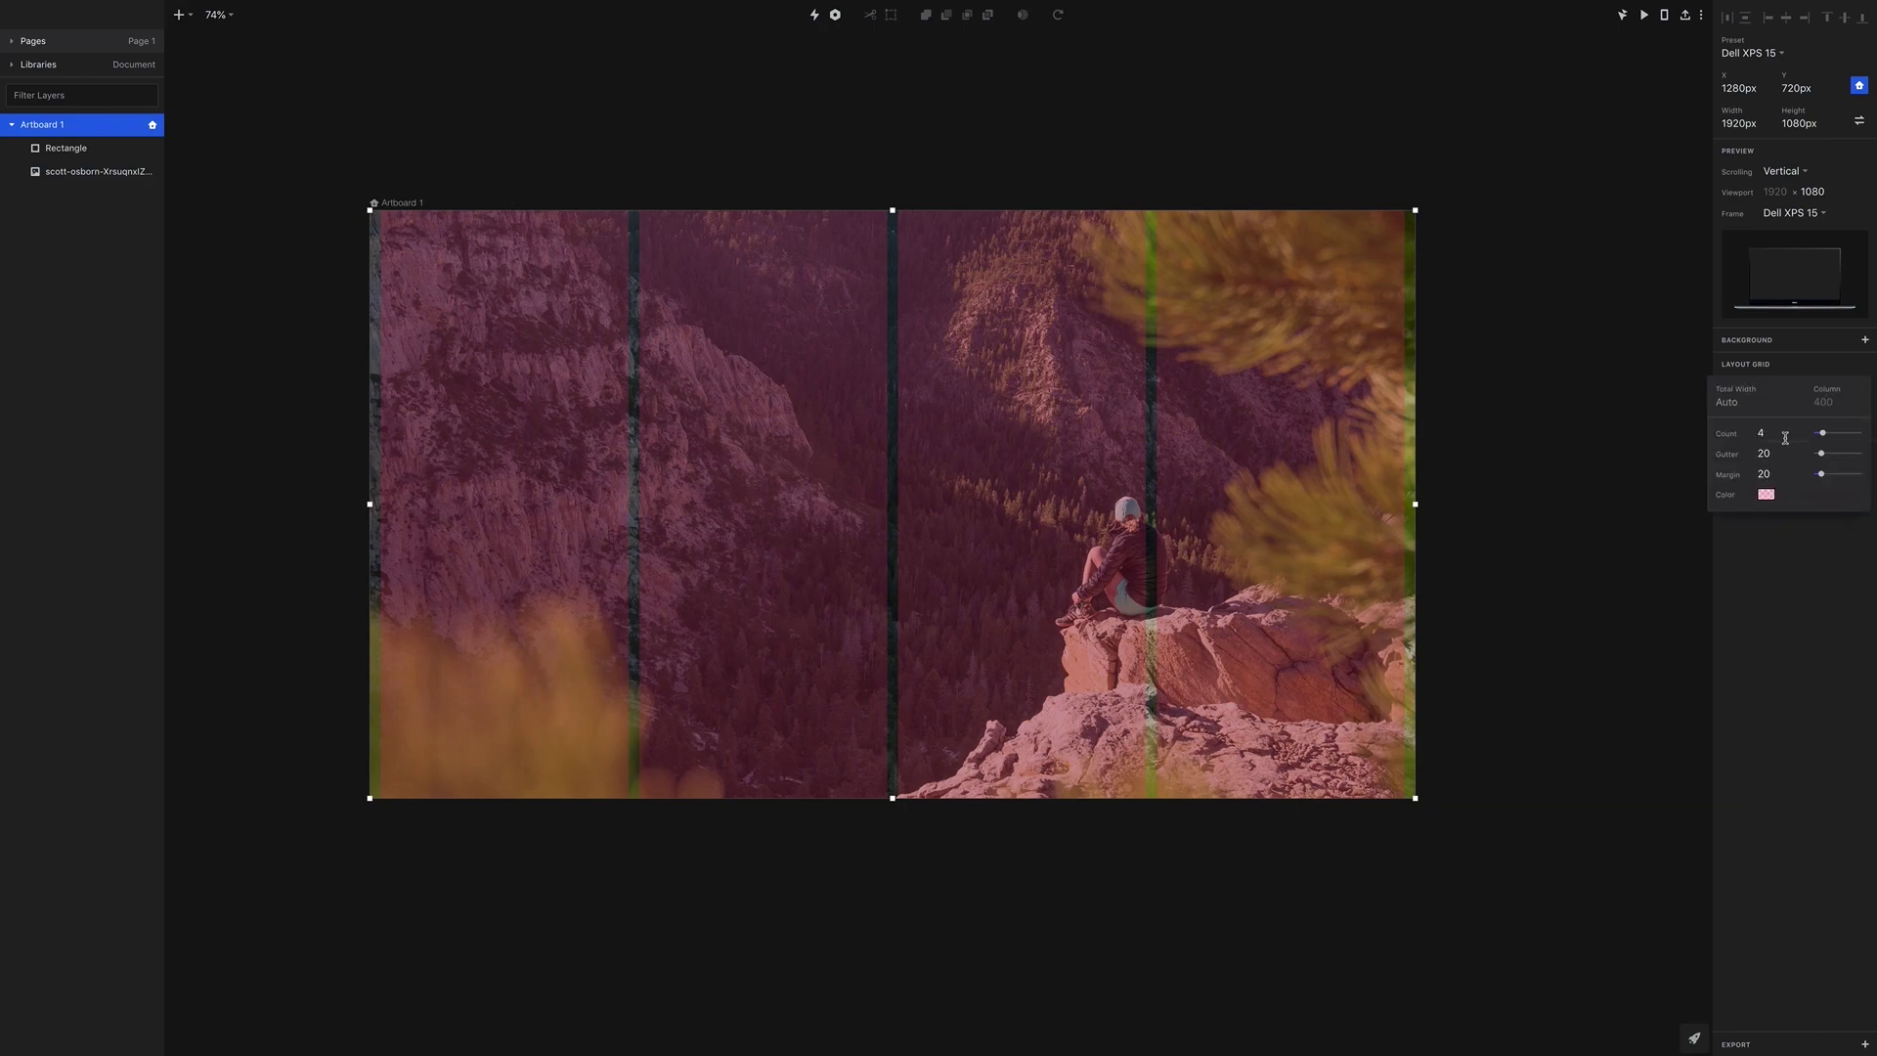
{"action": "key", "text": "Return"}
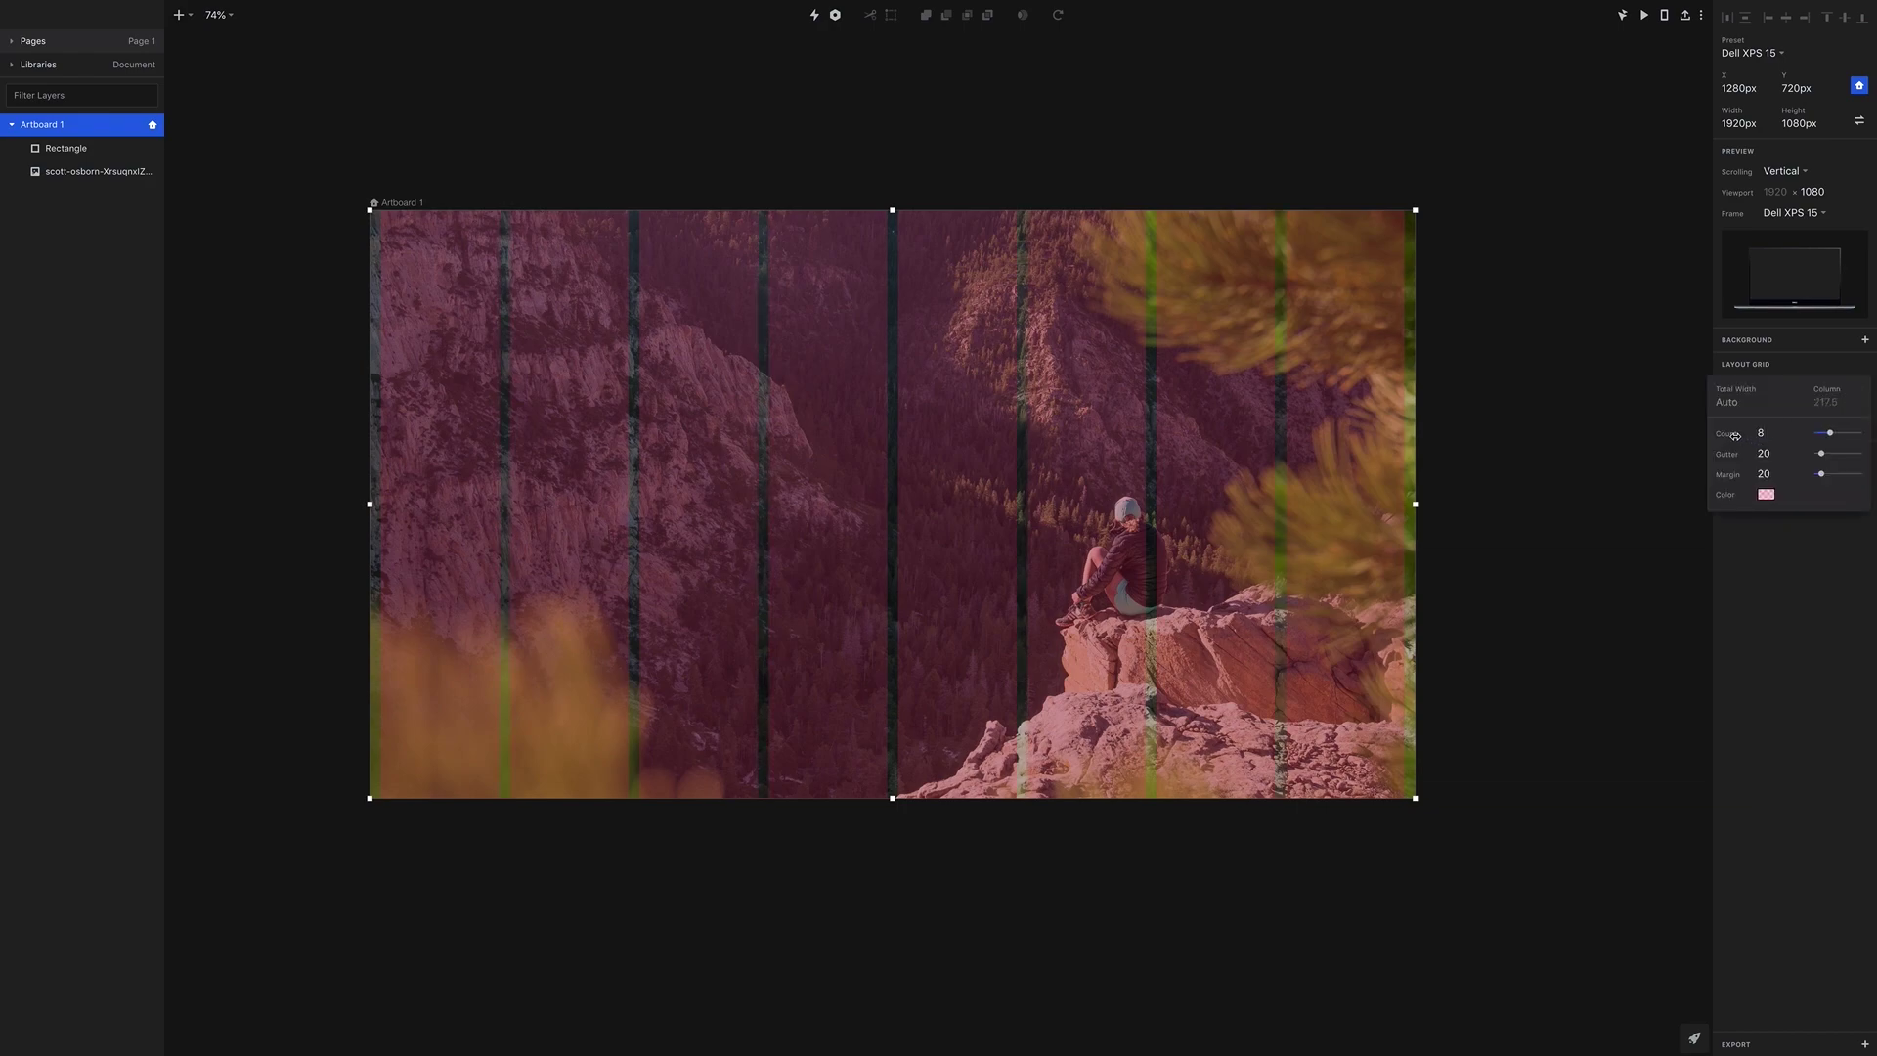
{"action": "left_click", "coordinate": [1776, 479]}
{"action": "key", "text": "BackSpace"}
{"action": "key", "text": "BackSpace"}
{"action": "type", "text": "120"}
{"action": "key", "text": "Return"}
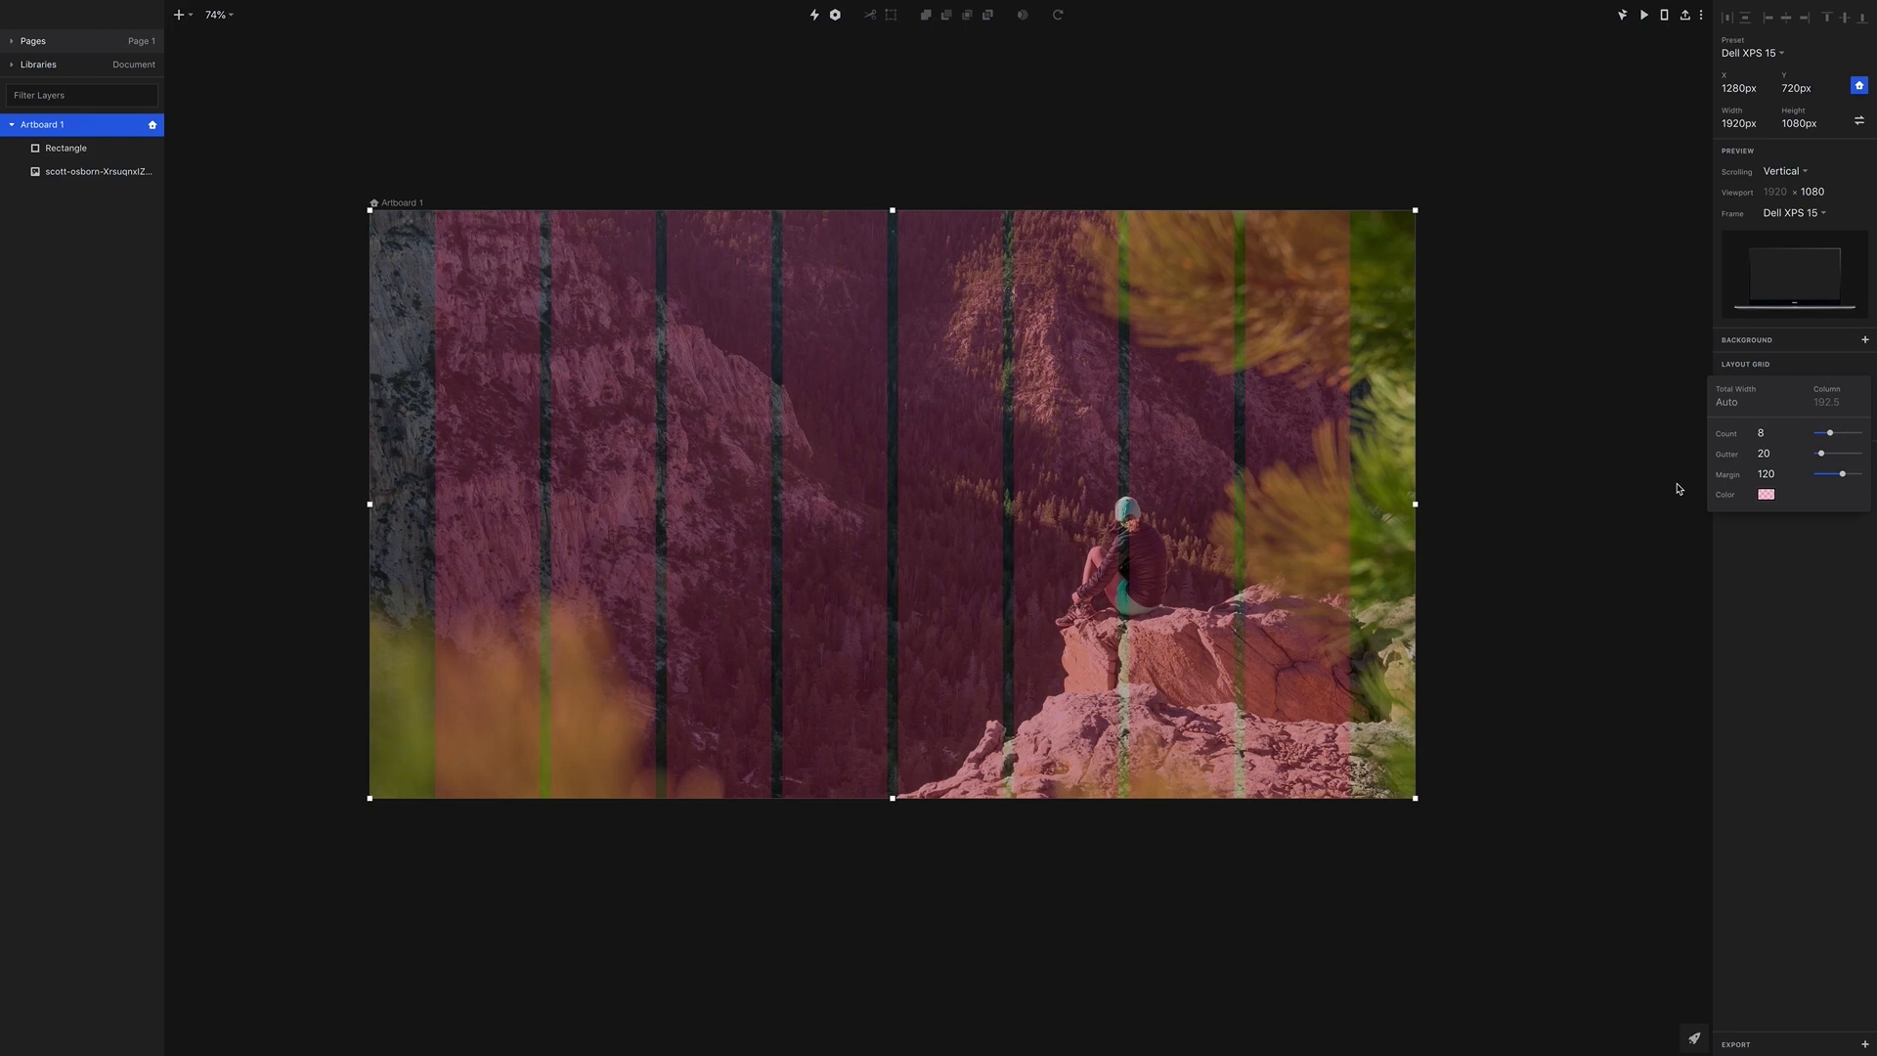
{"action": "key", "text": "Escape"}
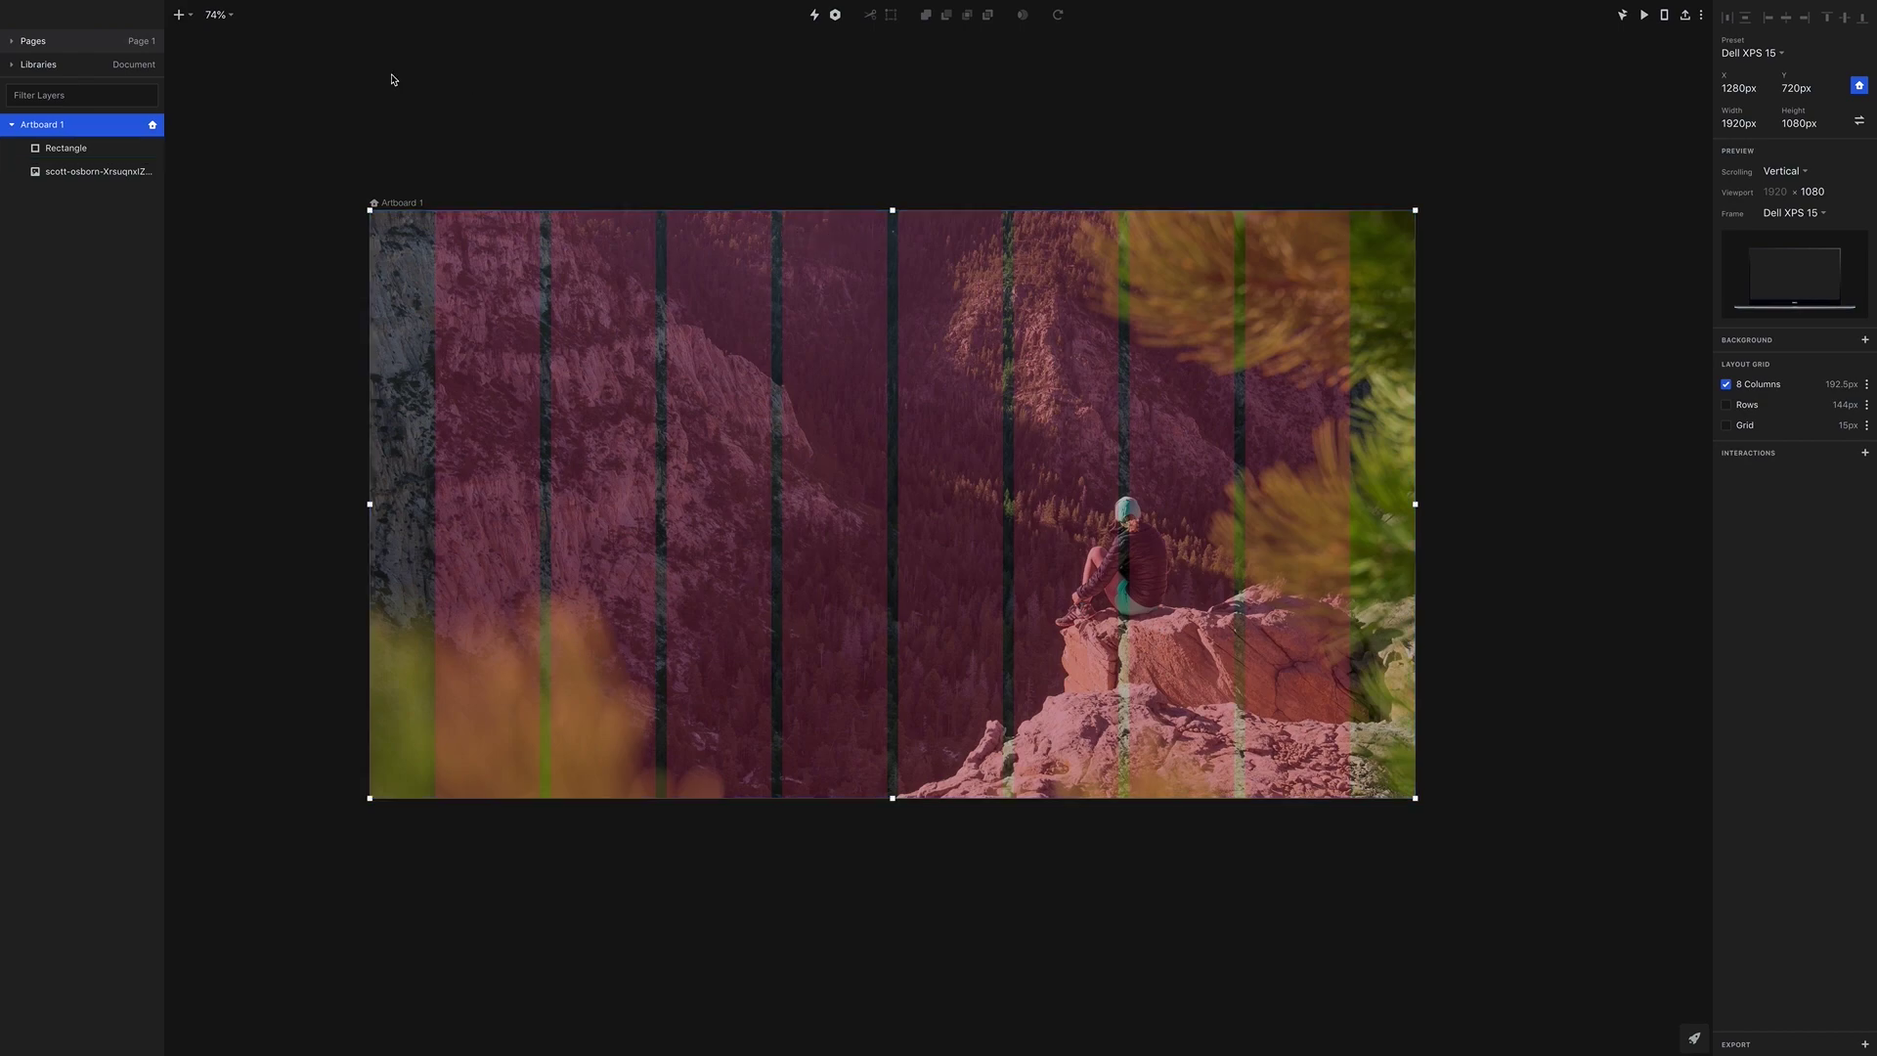
Add a text layer reading 'DISCOVR' on the artboard
{"action": "left_click", "coordinate": [191, 17]}
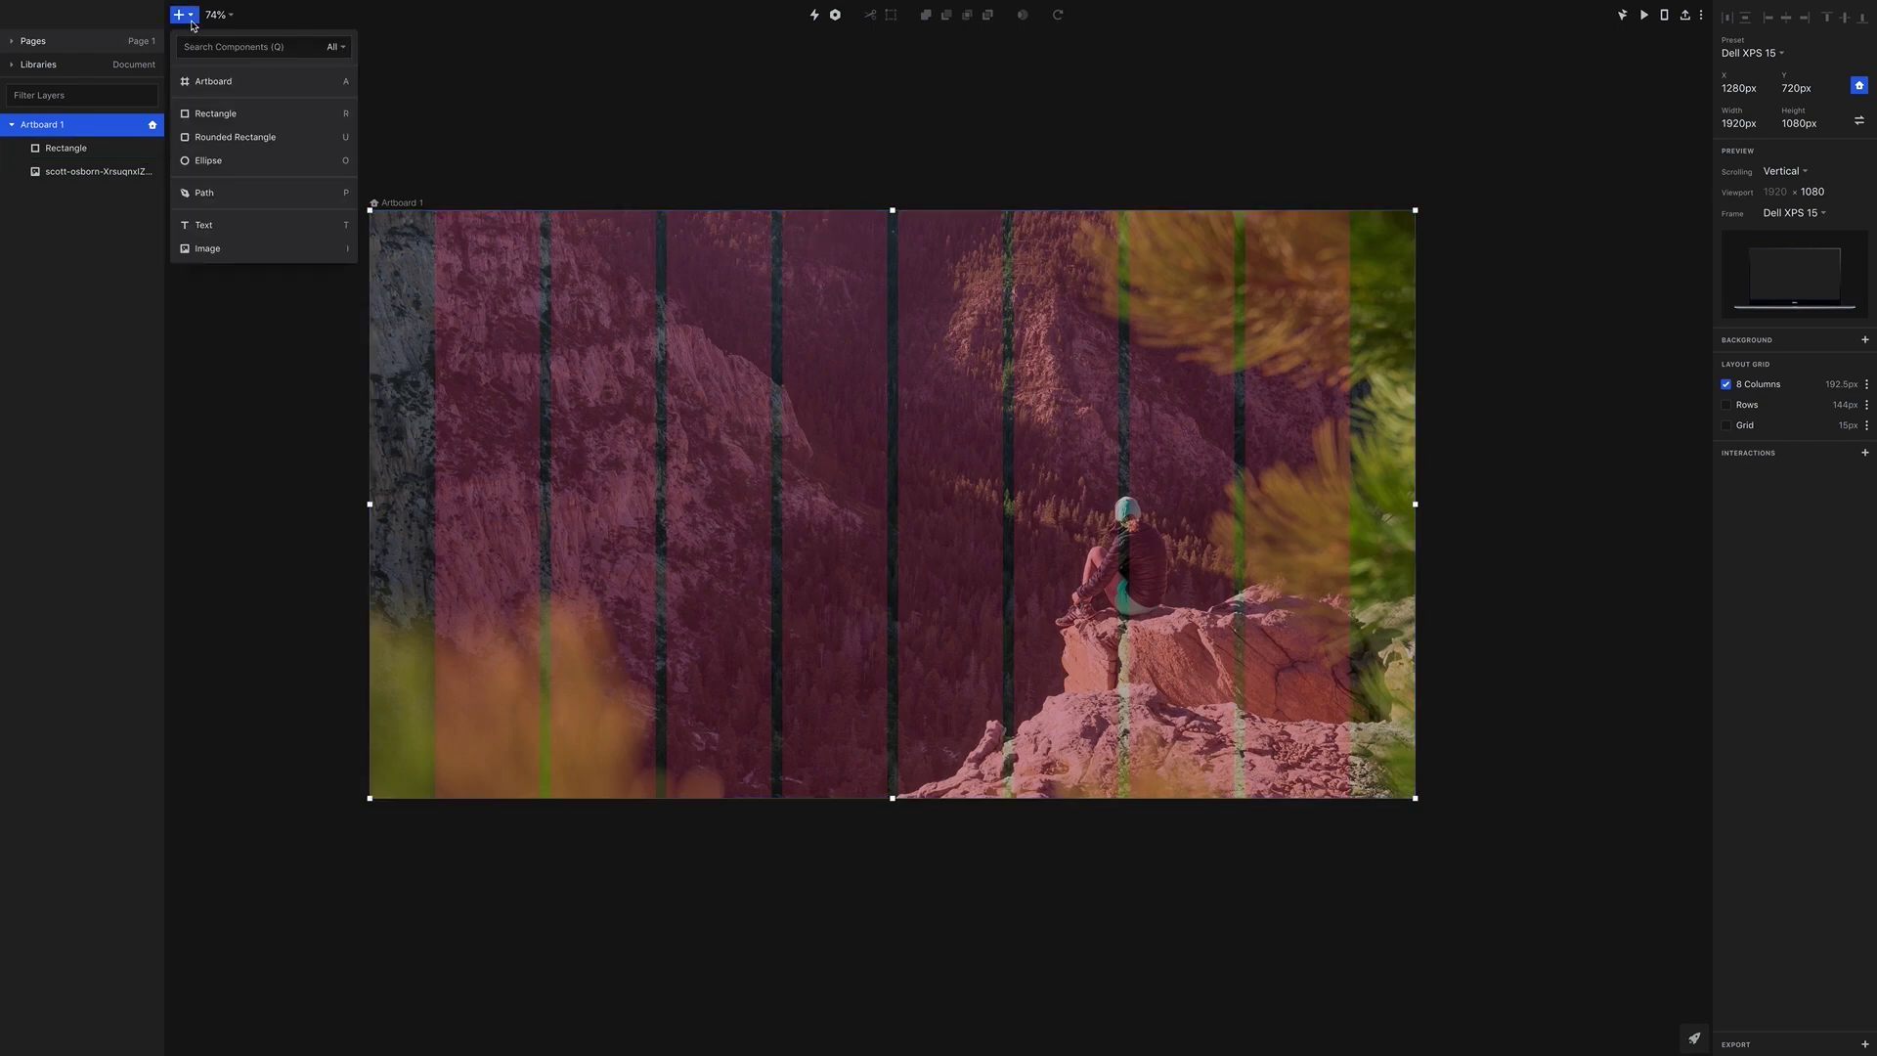
{"action": "left_click", "coordinate": [207, 228]}
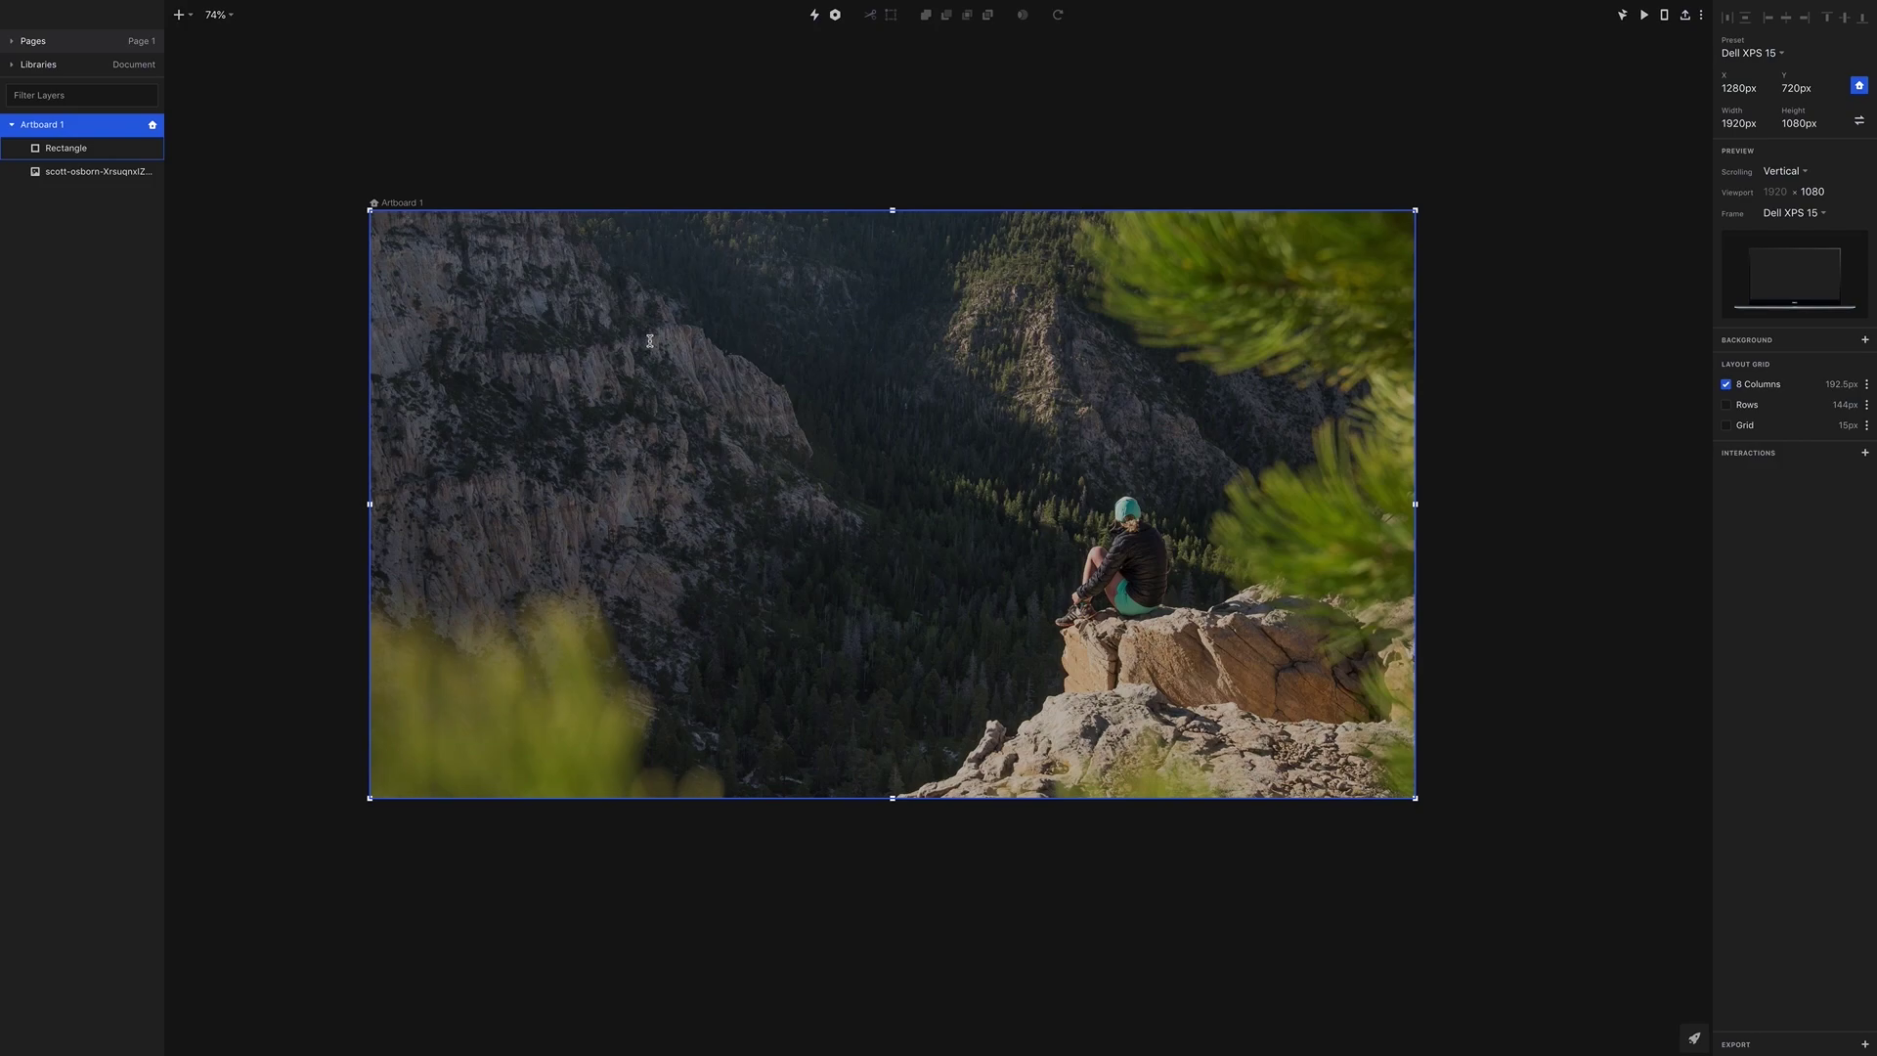
{"action": "left_click", "coordinate": [649, 377]}
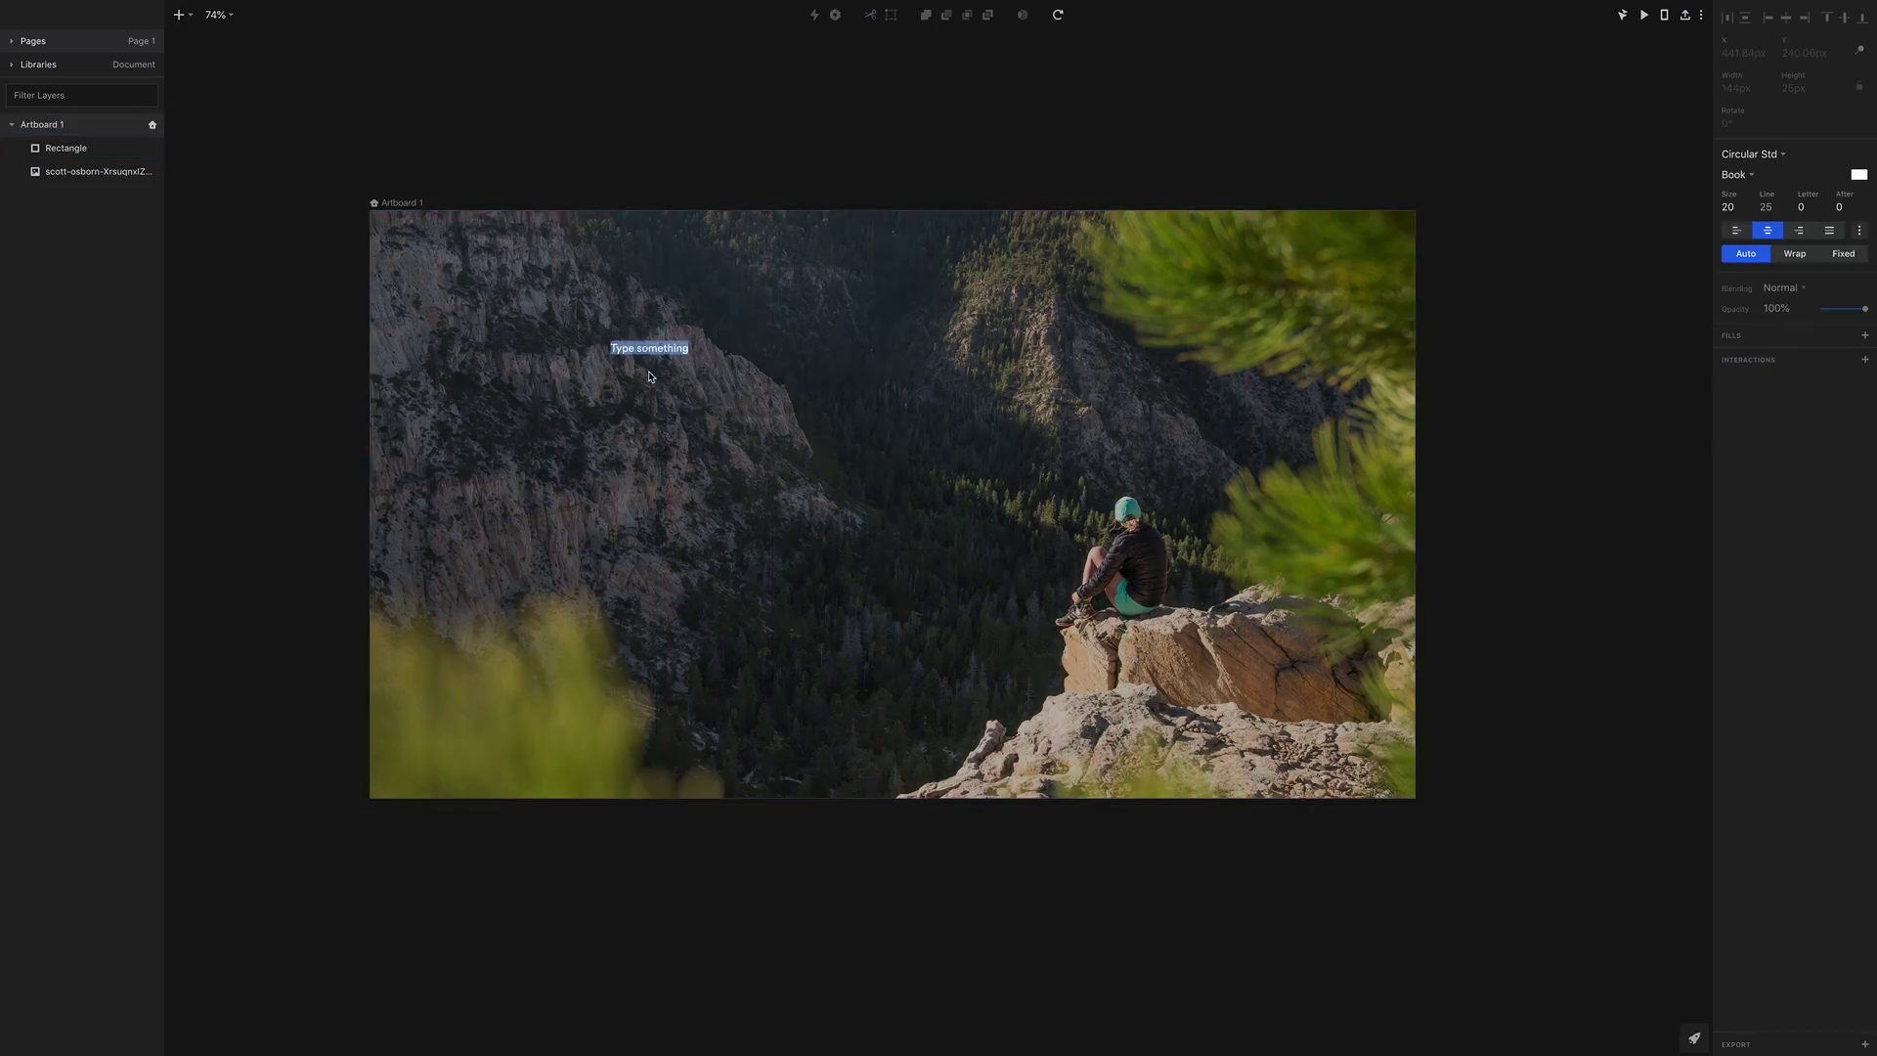
{"action": "type", "text": "sISCO"}
{"action": "key", "text": "BackSpace"}
{"action": "type", "text": "OVR"}
{"action": "key", "text": "Escape"}
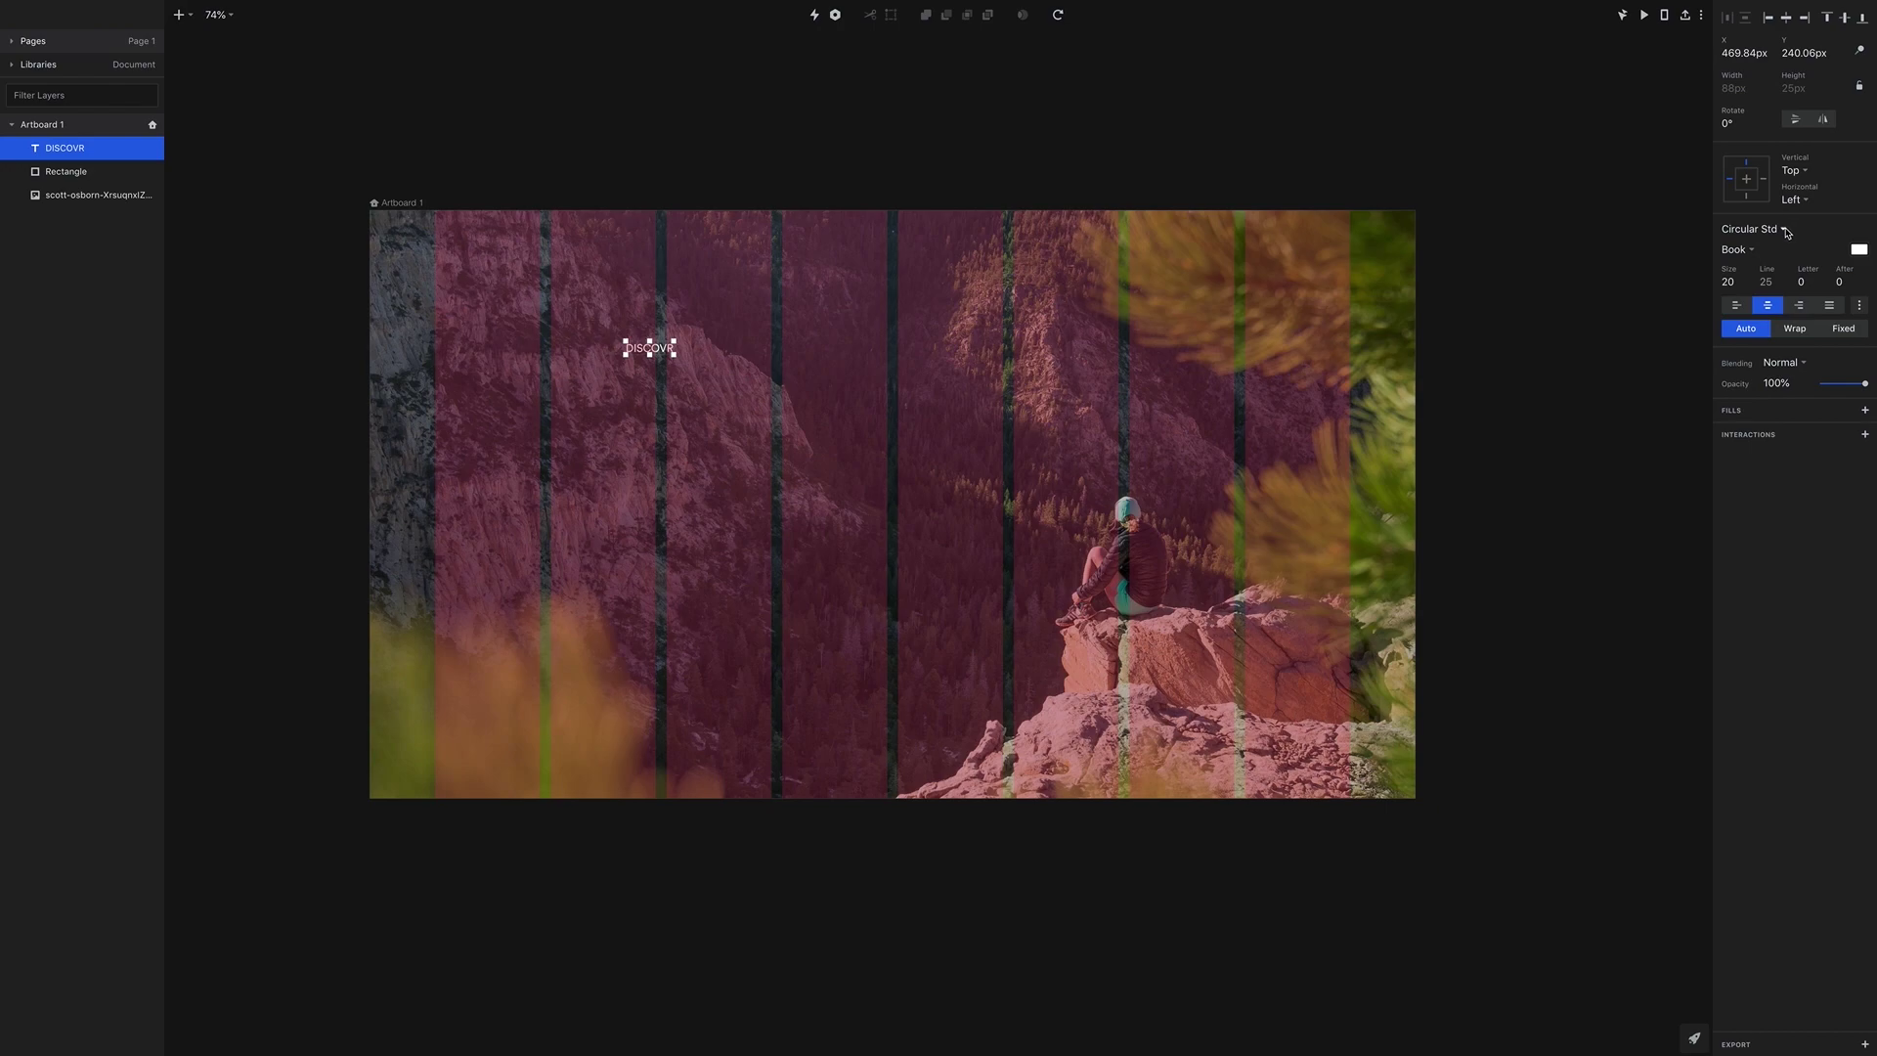
Make DISCOVR Circular Std Bold and position it top-left at 120, 75
{"action": "left_click", "coordinate": [1786, 231]}
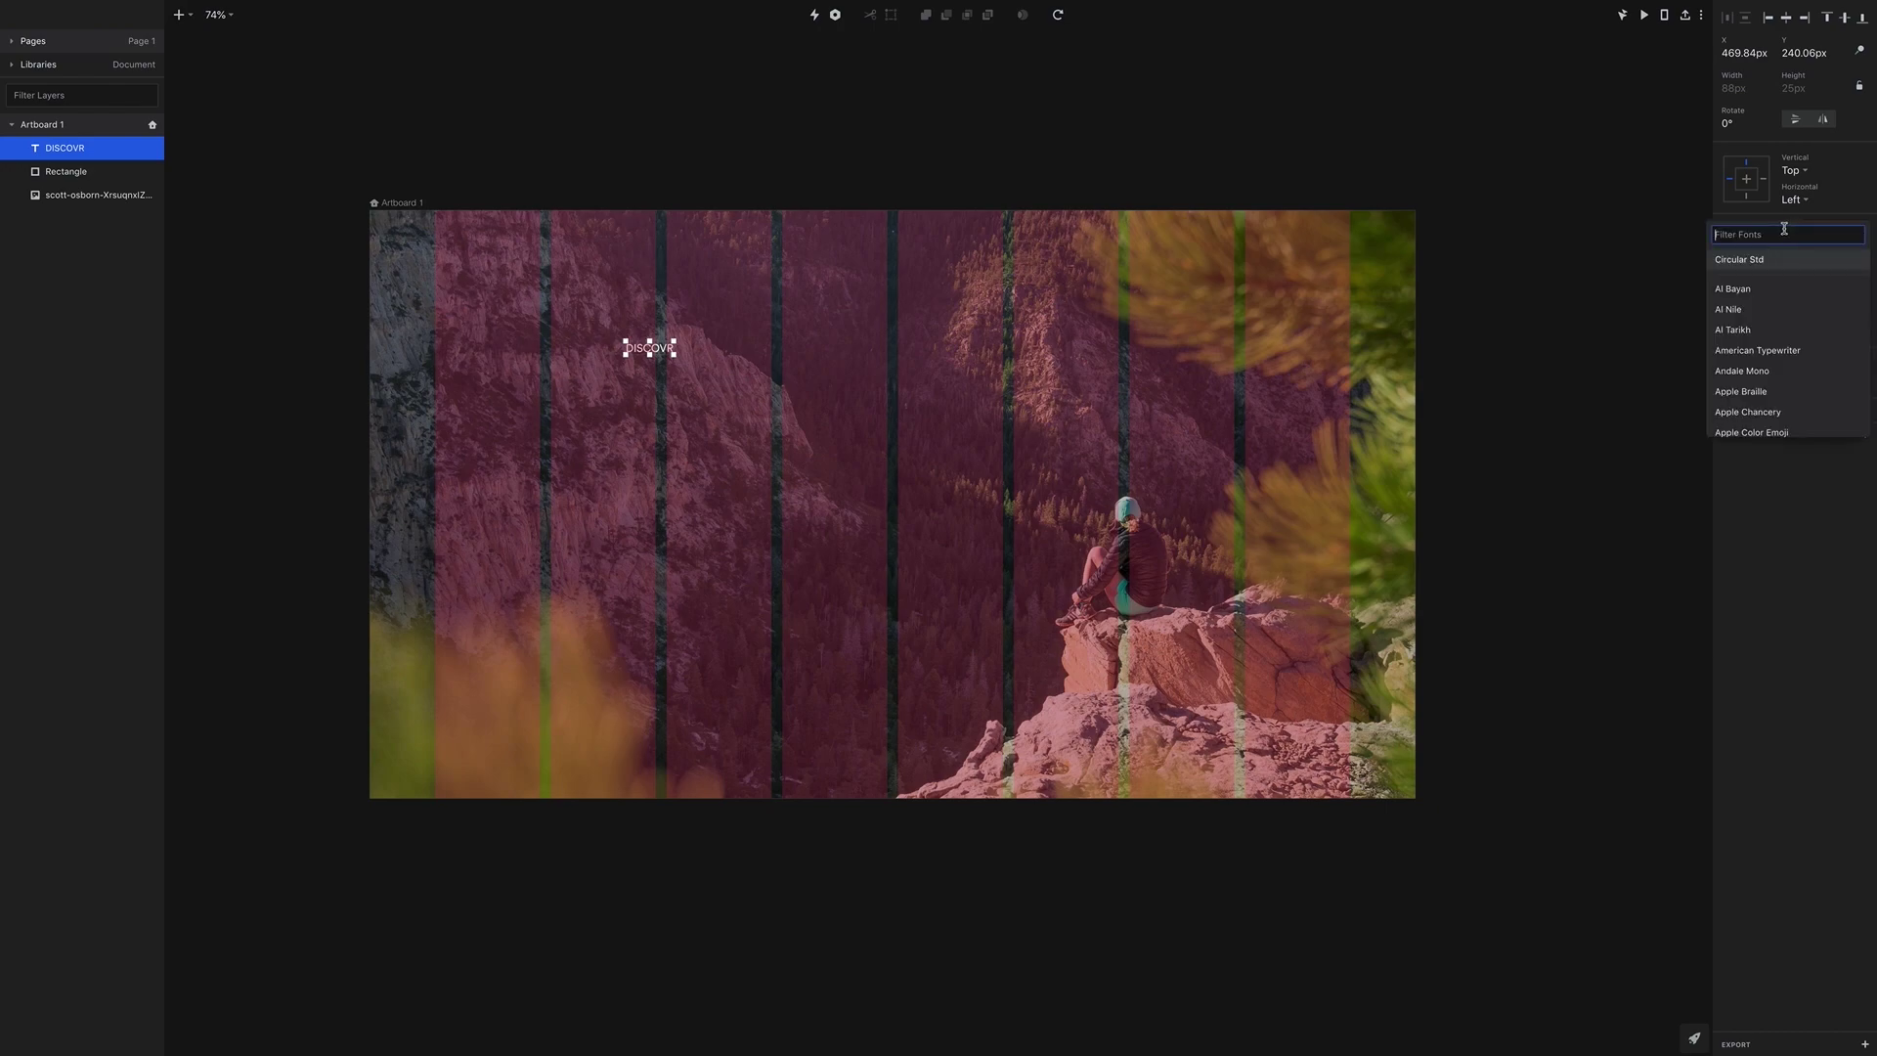
{"action": "key", "text": "Escape"}
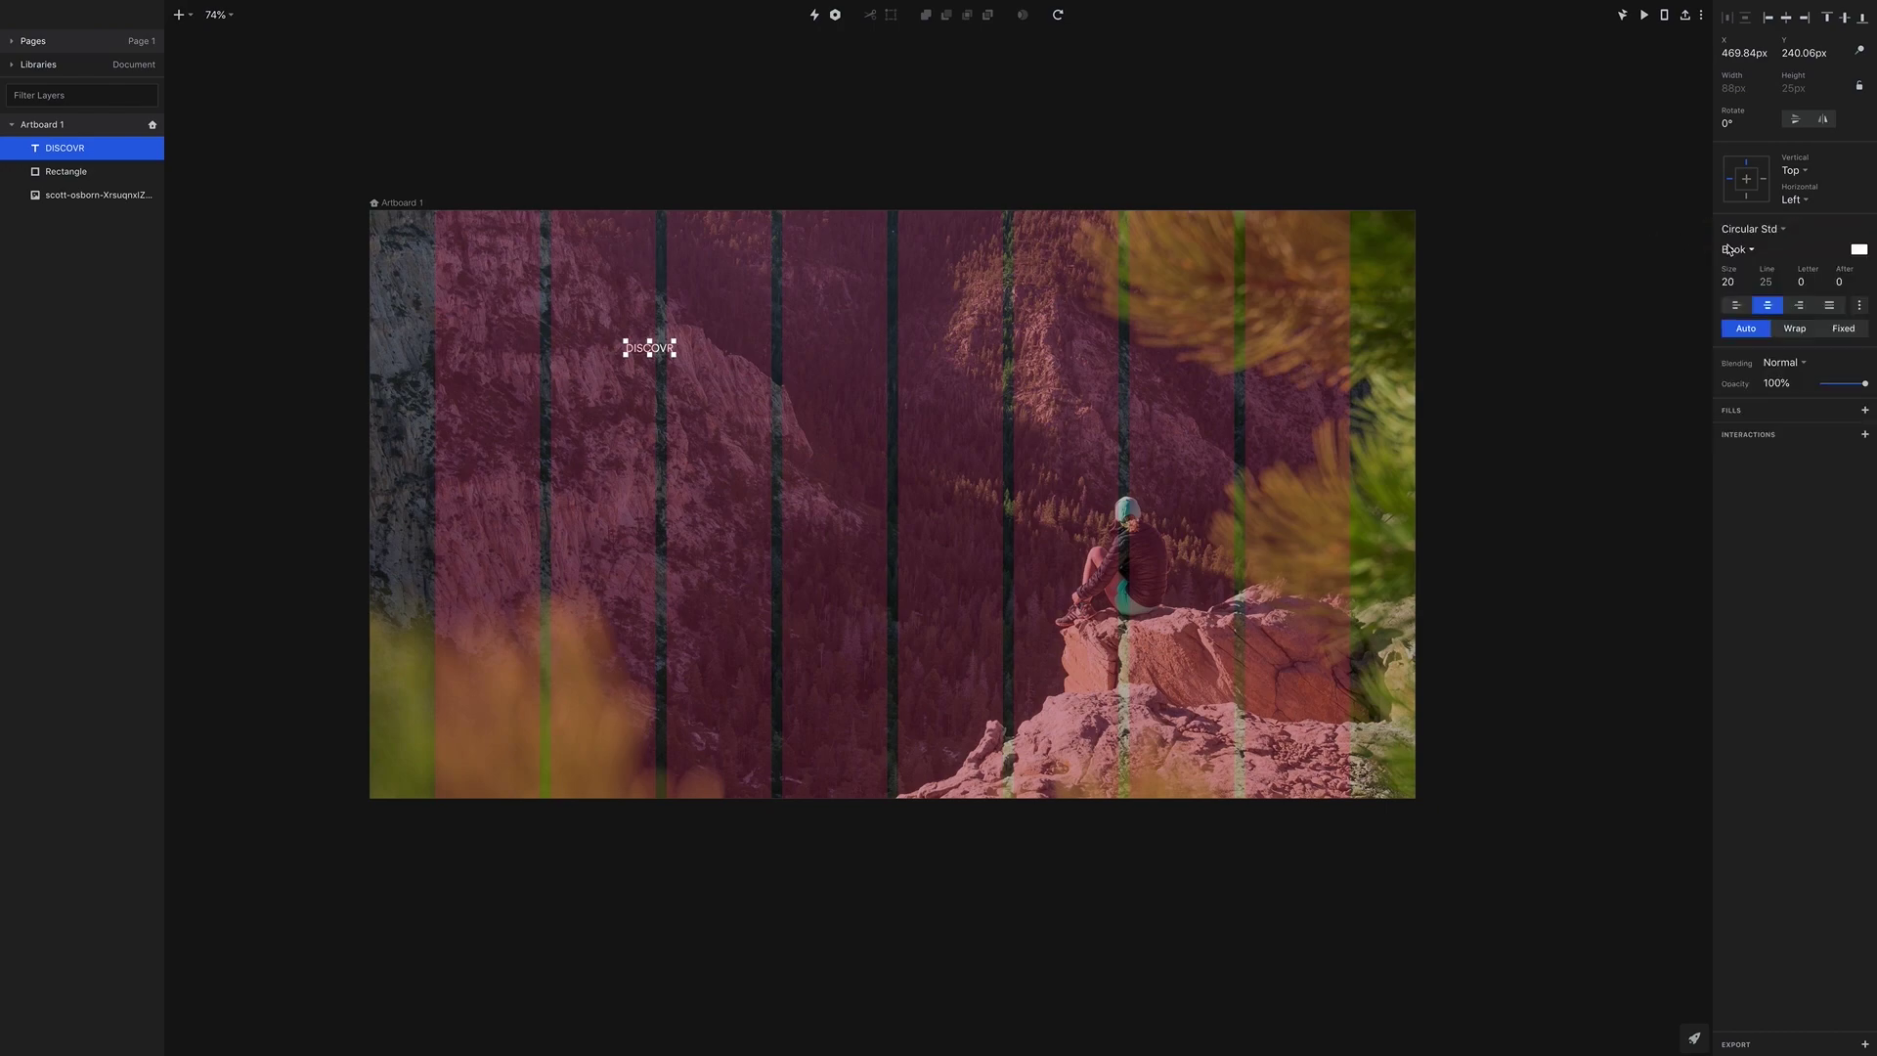
{"action": "left_click", "coordinate": [1749, 253]}
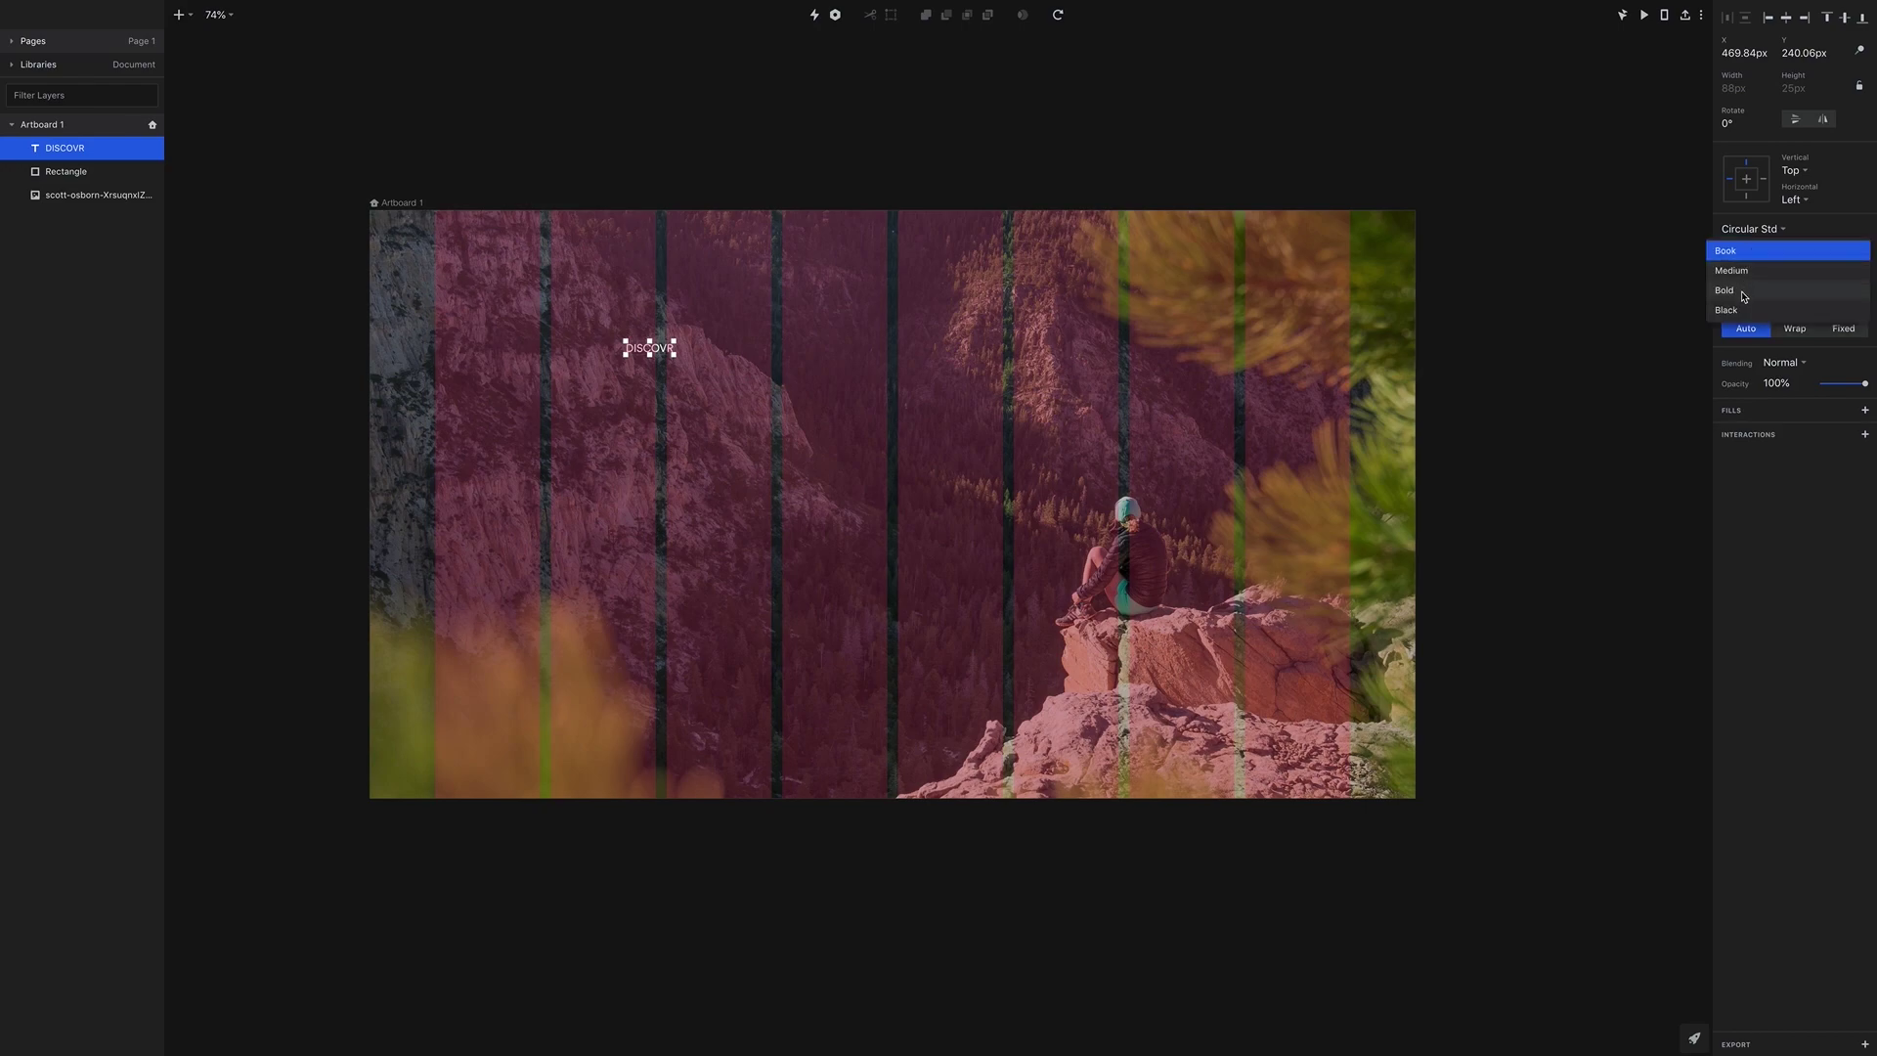
{"action": "left_click", "coordinate": [1744, 293]}
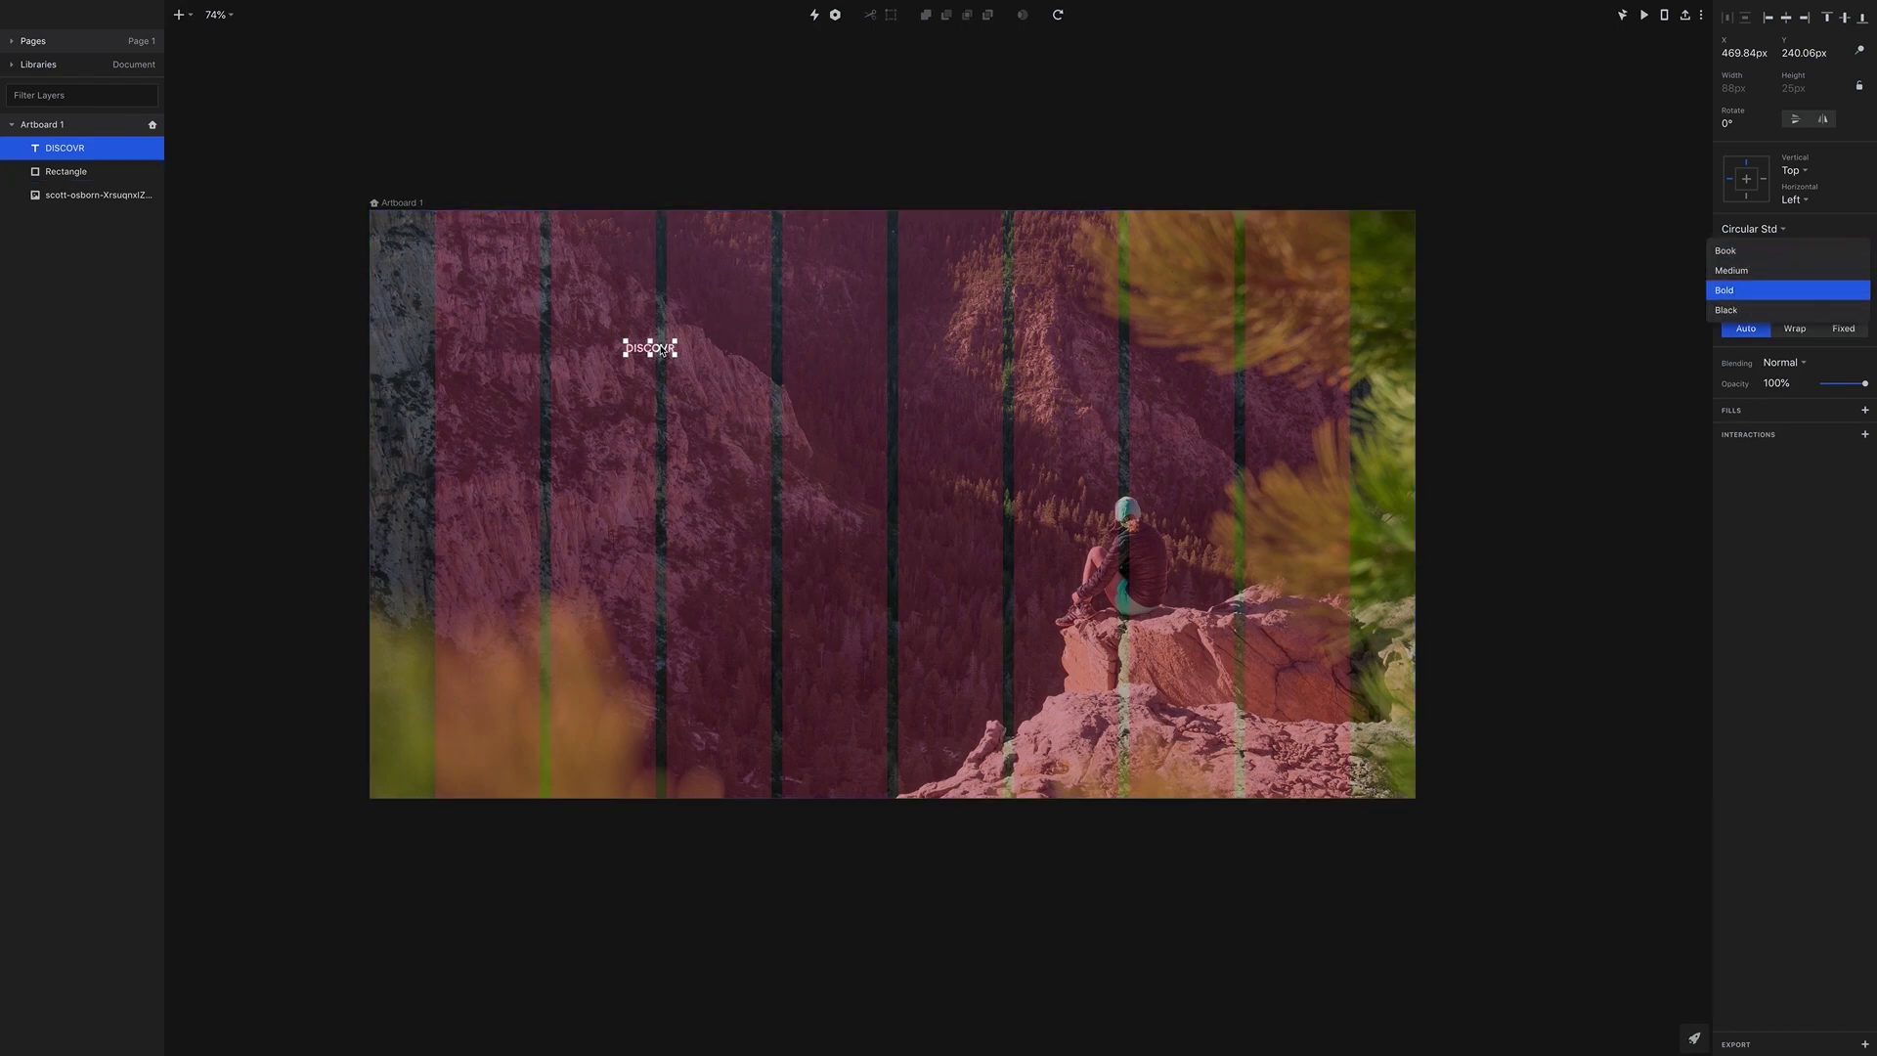
{"action": "left_click", "coordinate": [583, 290]}
{"action": "left_click_drag", "start_coordinate": [647, 356], "coordinate": [464, 272]}
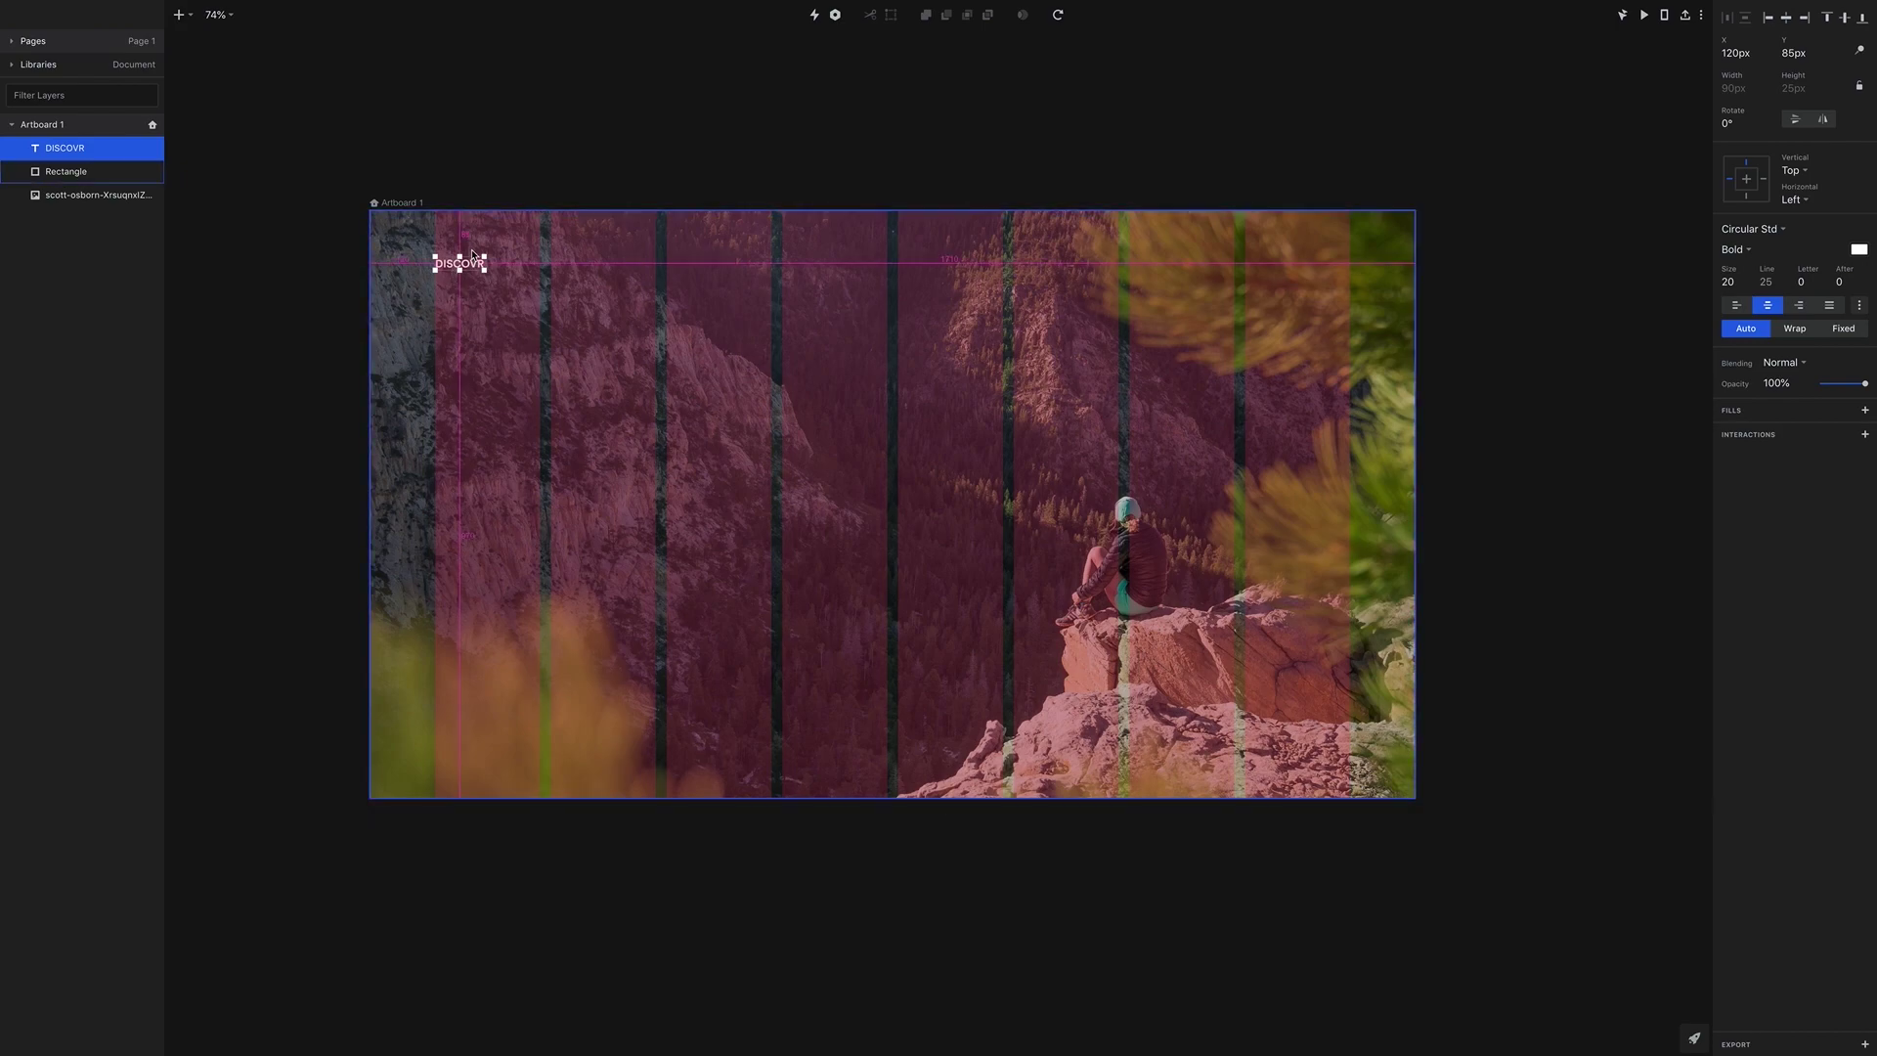
{"action": "key", "text": "alt"}
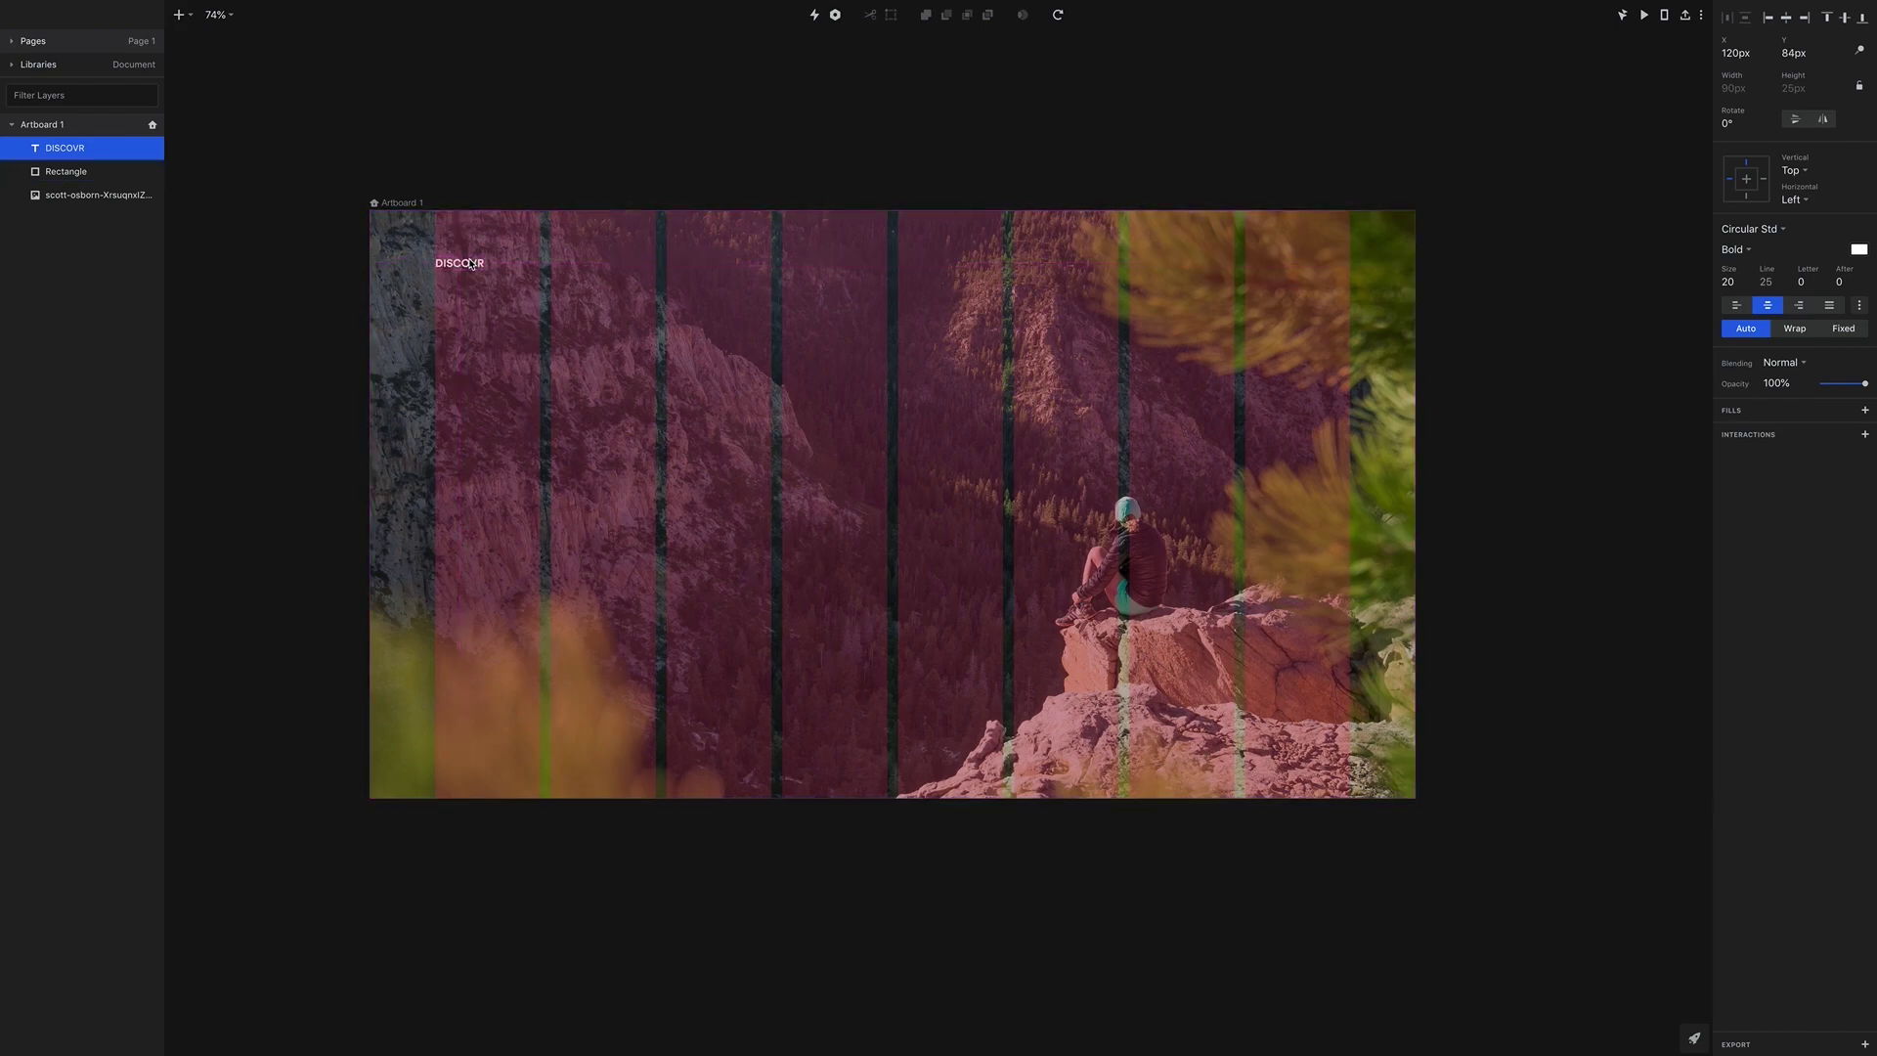
{"action": "key", "text": "shift+Up"}
Copy DISCOVR to the right and retype the copy as 'About Us'
{"action": "left_click_drag", "start_coordinate": [470, 264], "coordinate": [822, 285]}
{"action": "double_click", "coordinate": [818, 262]}
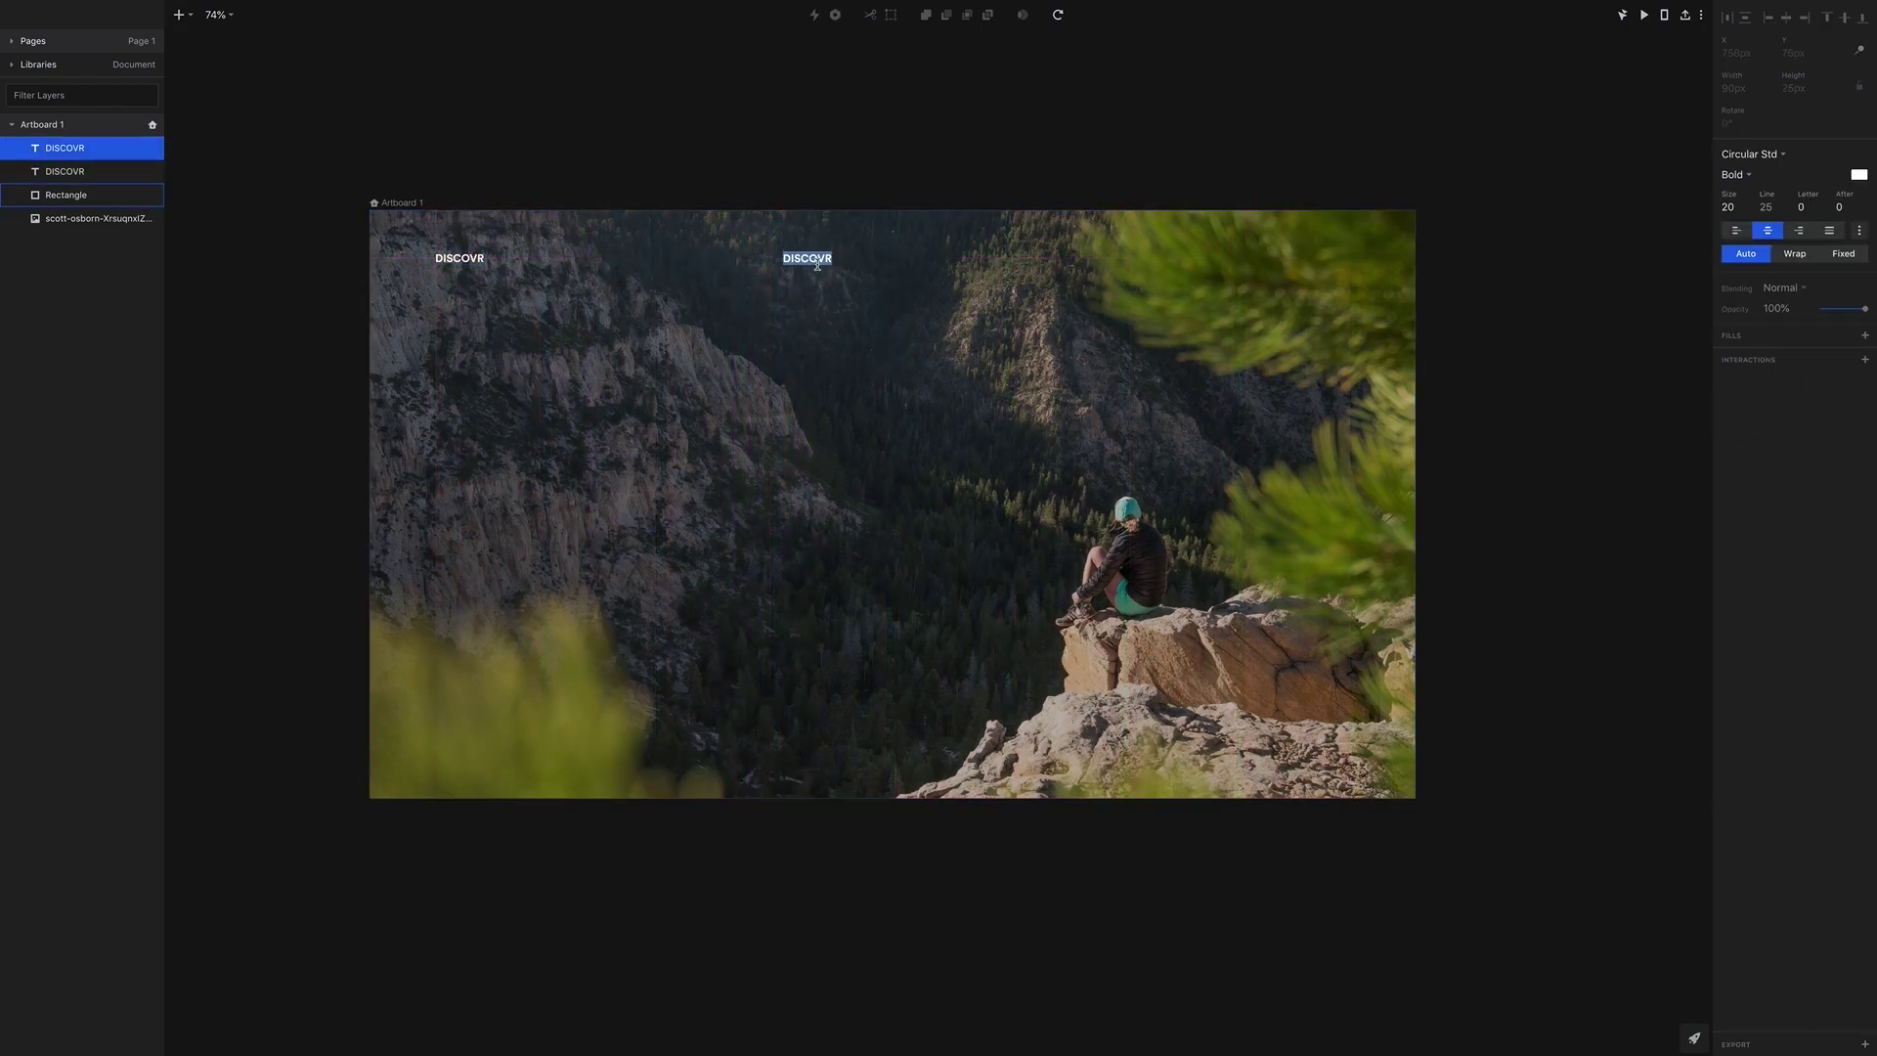
{"action": "type", "text": "AB"}
{"action": "key", "text": "BackSpace"}
{"action": "type", "text": "bout Us"}
{"action": "key", "text": "Escape"}
{"action": "key", "text": "ctrl+d"}
Copy About Us further right and change it to 'Stories'
{"action": "left_click_drag", "start_coordinate": [806, 260], "coordinate": [882, 264]}
{"action": "double_click", "coordinate": [880, 262]}
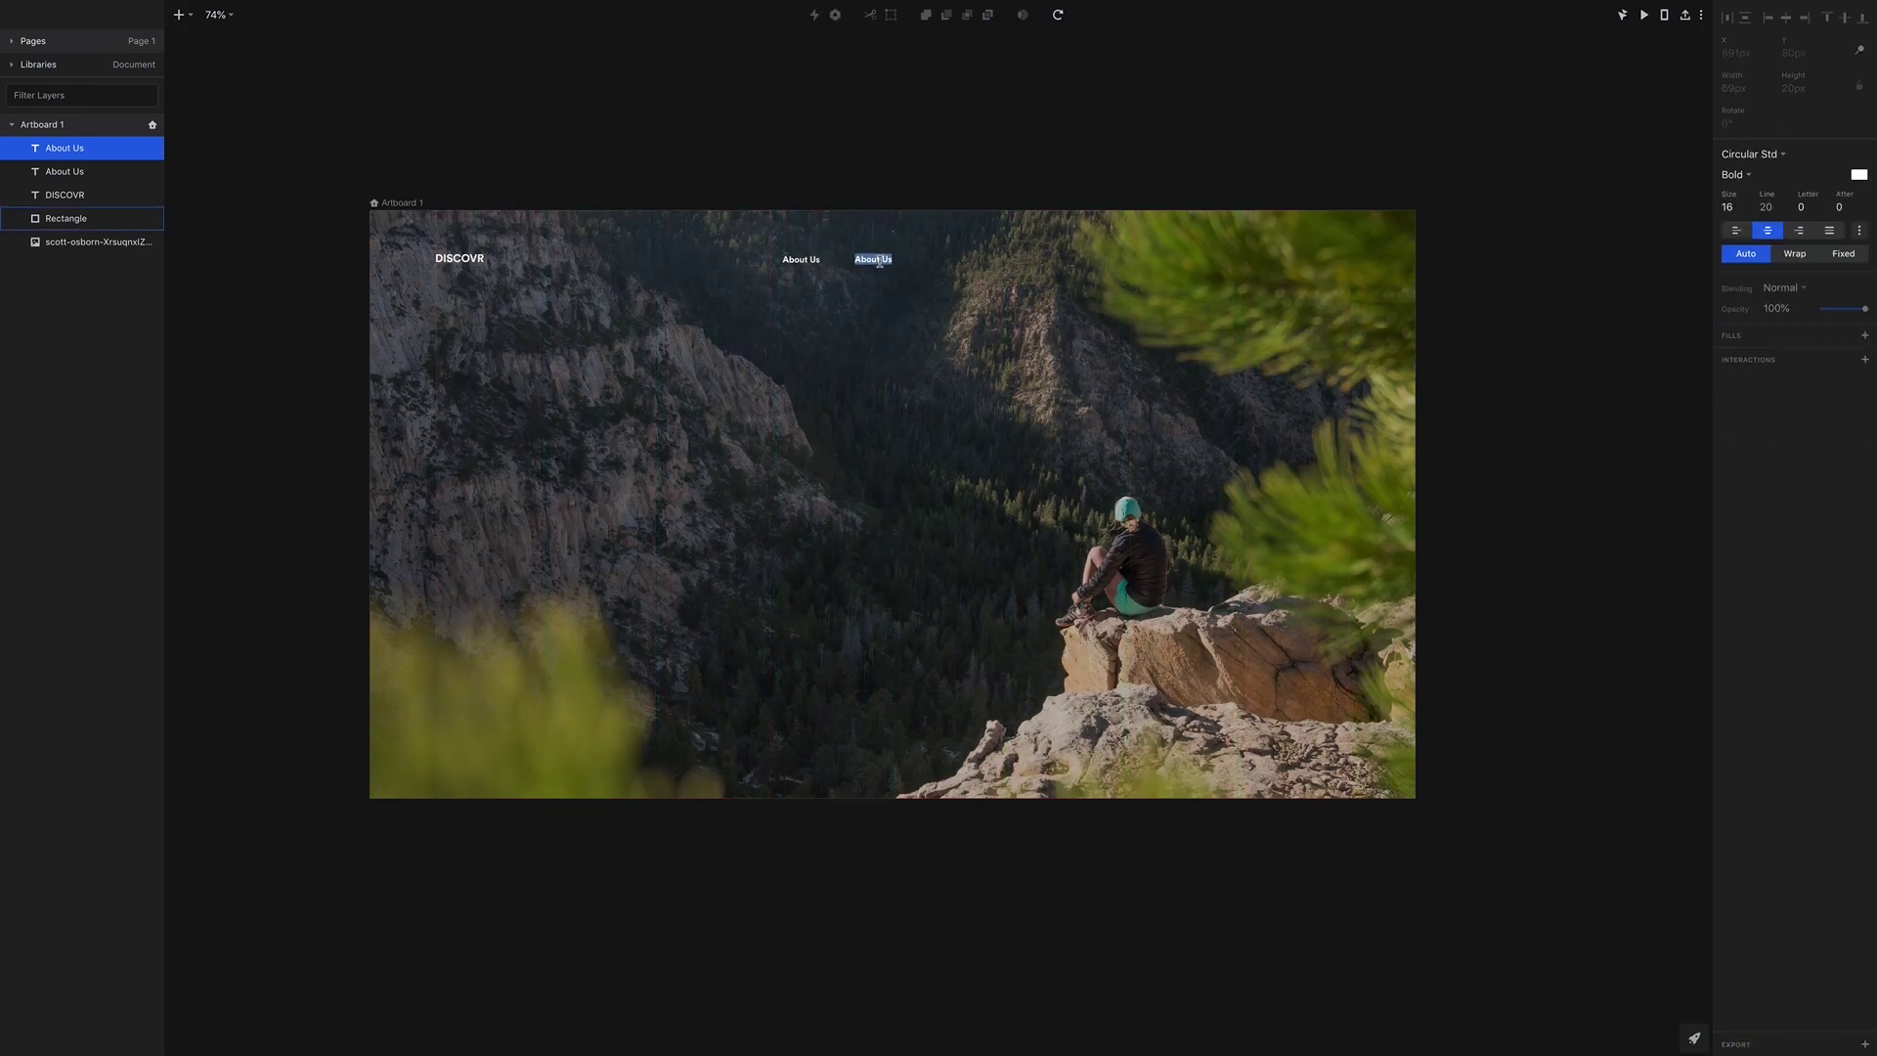
{"action": "type", "text": "Storie"}
{"action": "key", "text": "BackSpace"}
{"action": "type", "text": "ies"}
{"action": "key", "text": "Escape"}
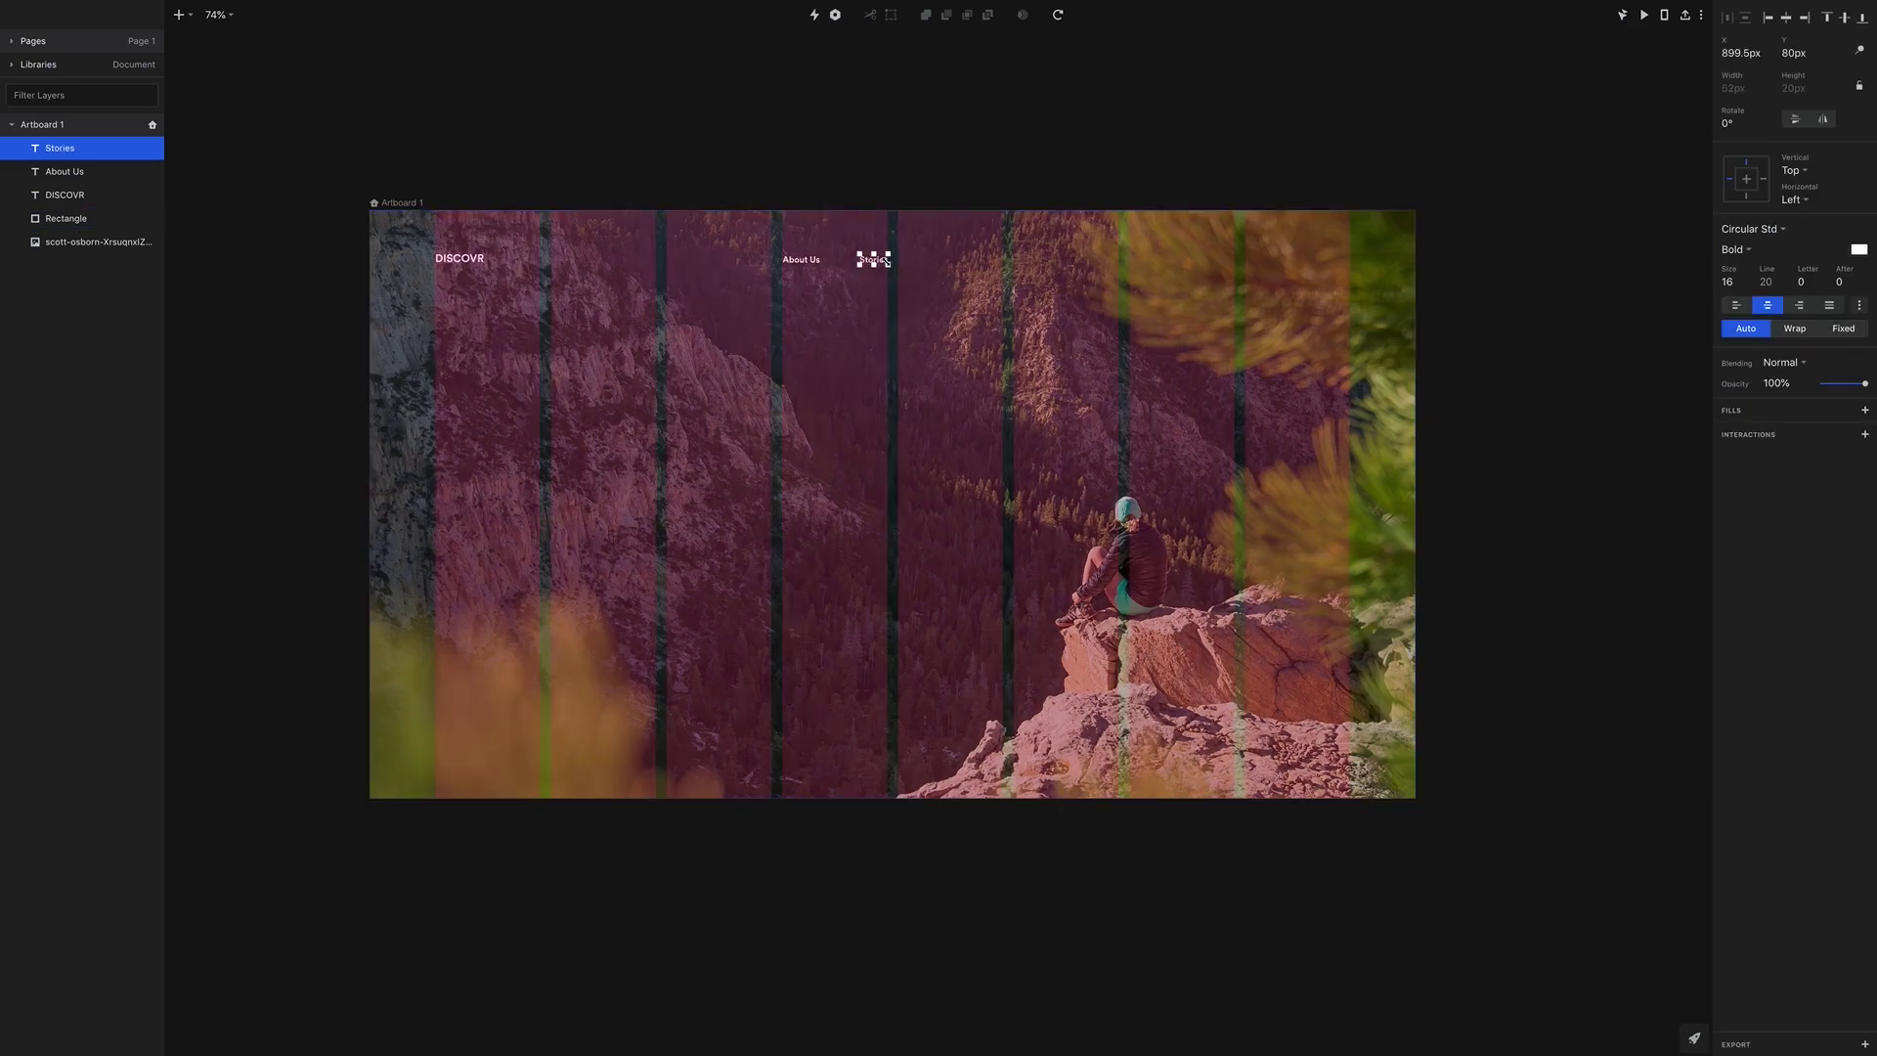
Make two more copies to the right and rename them 'Learn' and 'Growth'
{"action": "left_click_drag", "start_coordinate": [897, 266], "coordinate": [949, 266]}
{"action": "key", "text": "ctrl+d"}
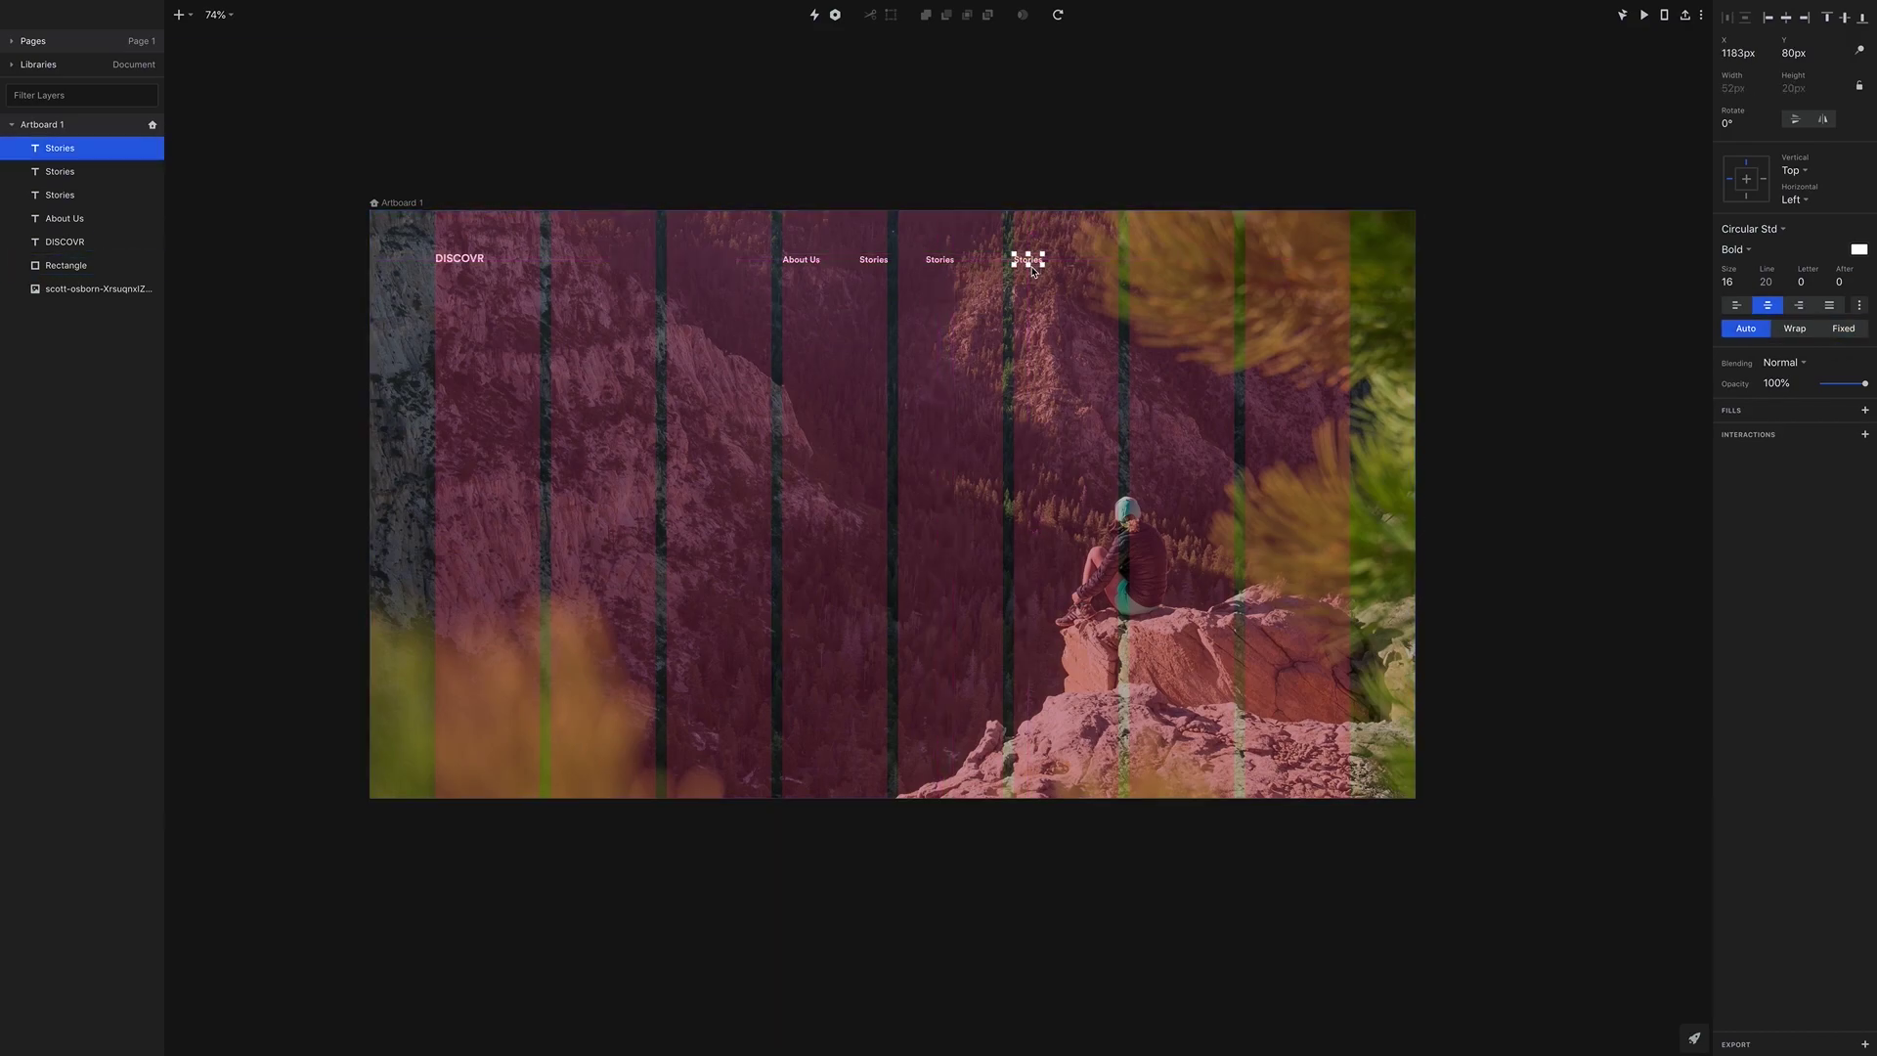
{"action": "double_click", "coordinate": [939, 260]}
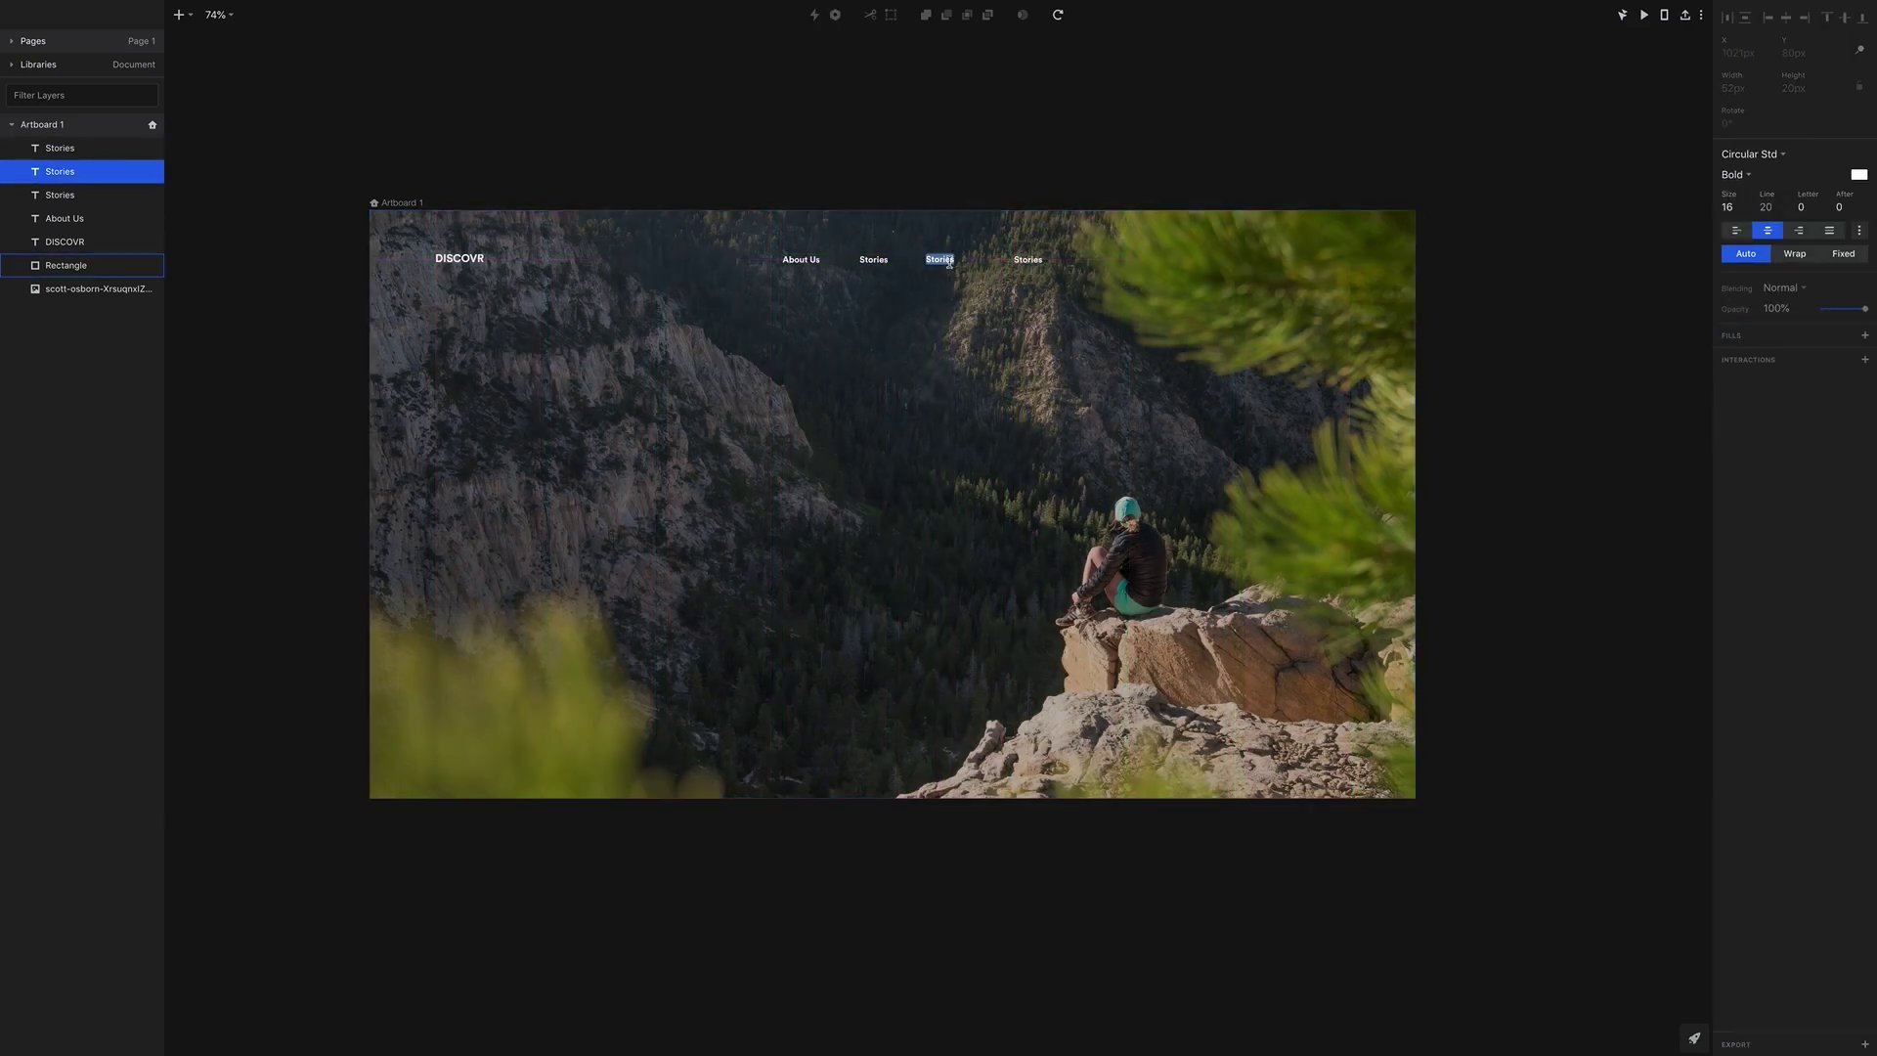
{"action": "type", "text": "Learn"}
{"action": "key", "text": "Escape"}
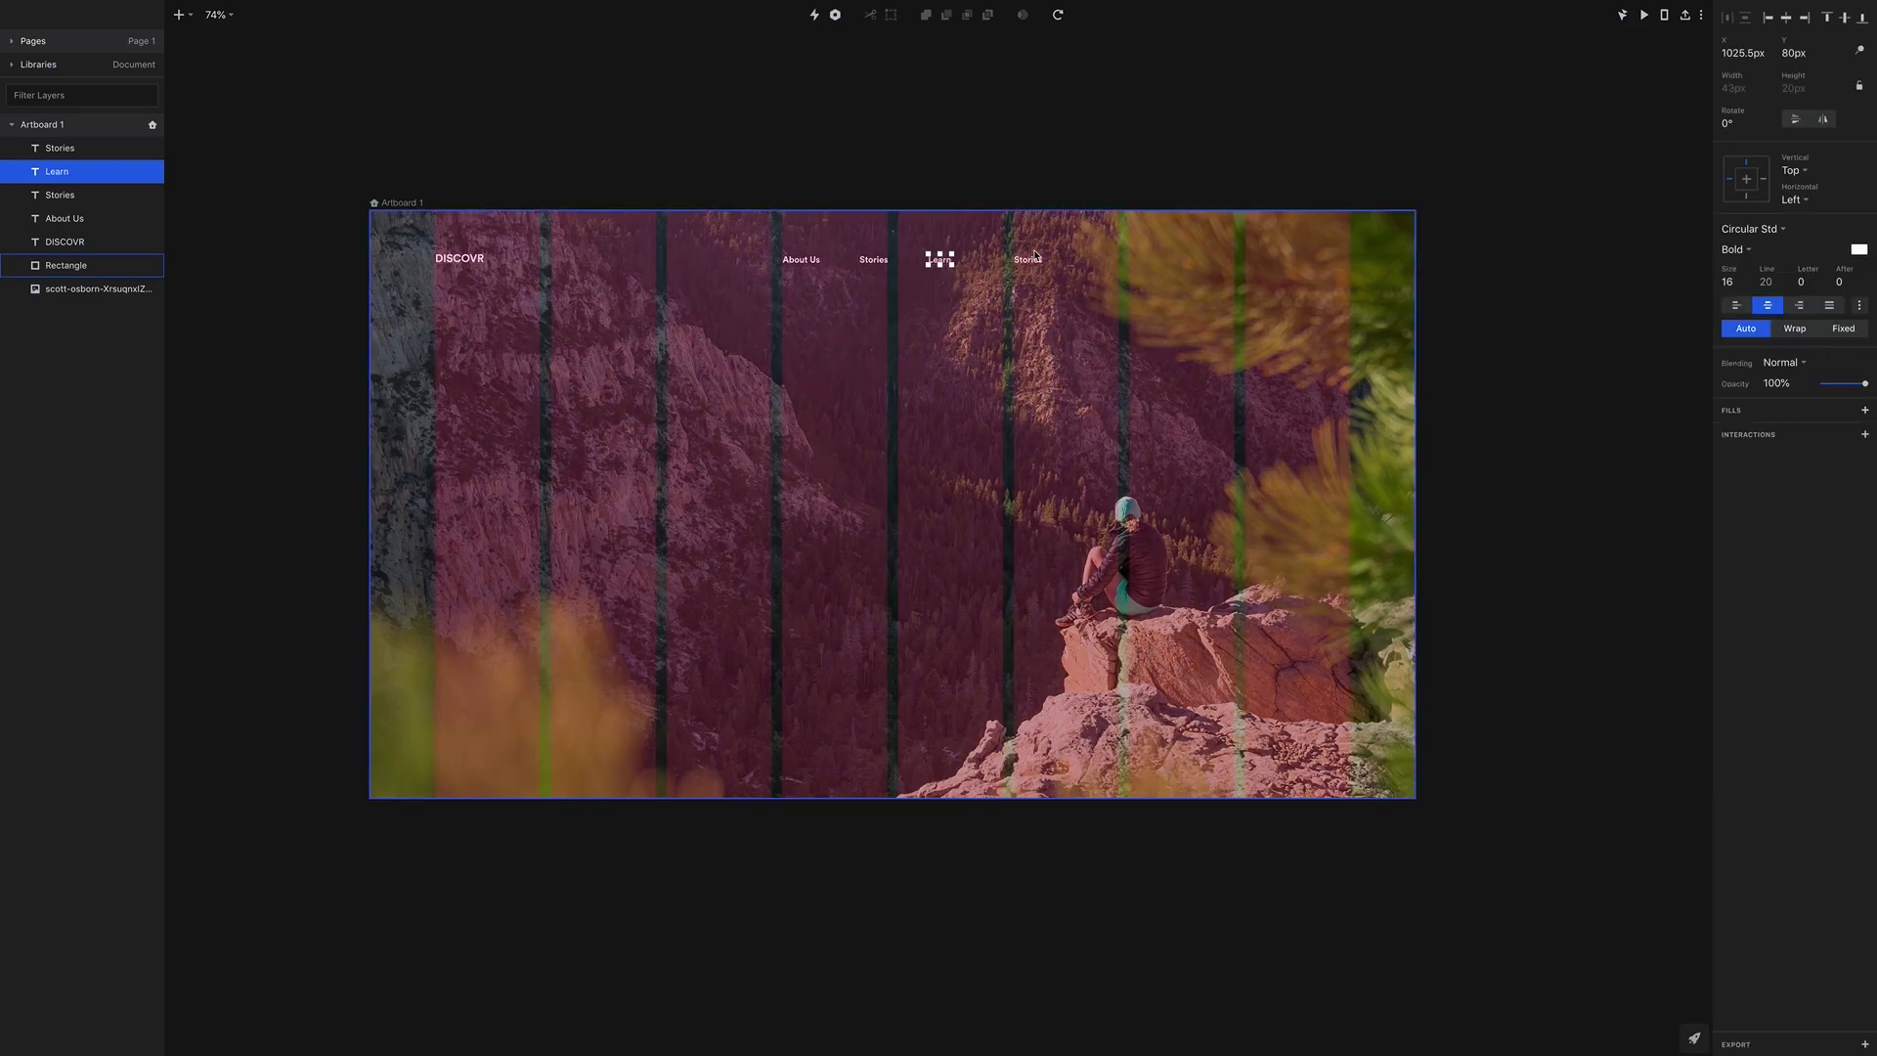
{"action": "left_click", "coordinate": [1027, 259]}
{"action": "double_click", "coordinate": [1027, 259]}
{"action": "type", "text": "Growth"}
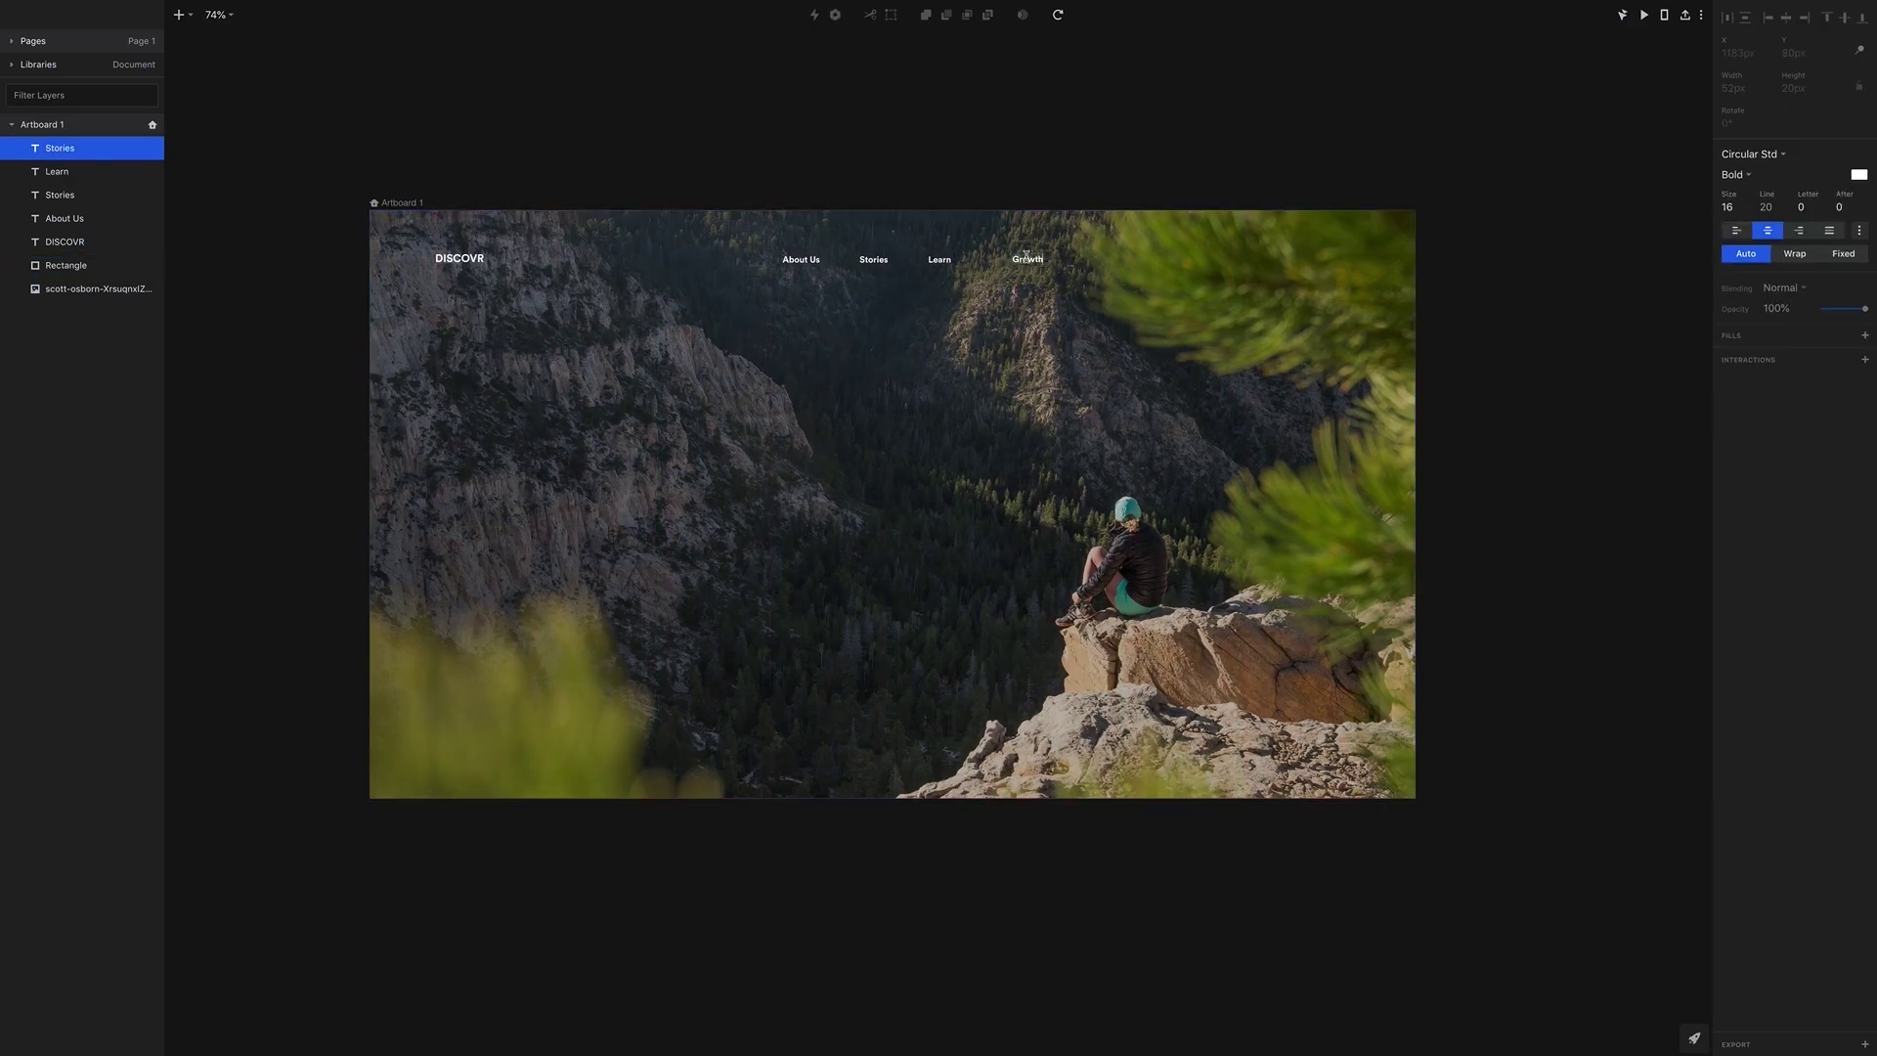
{"action": "key", "text": "Escape"}
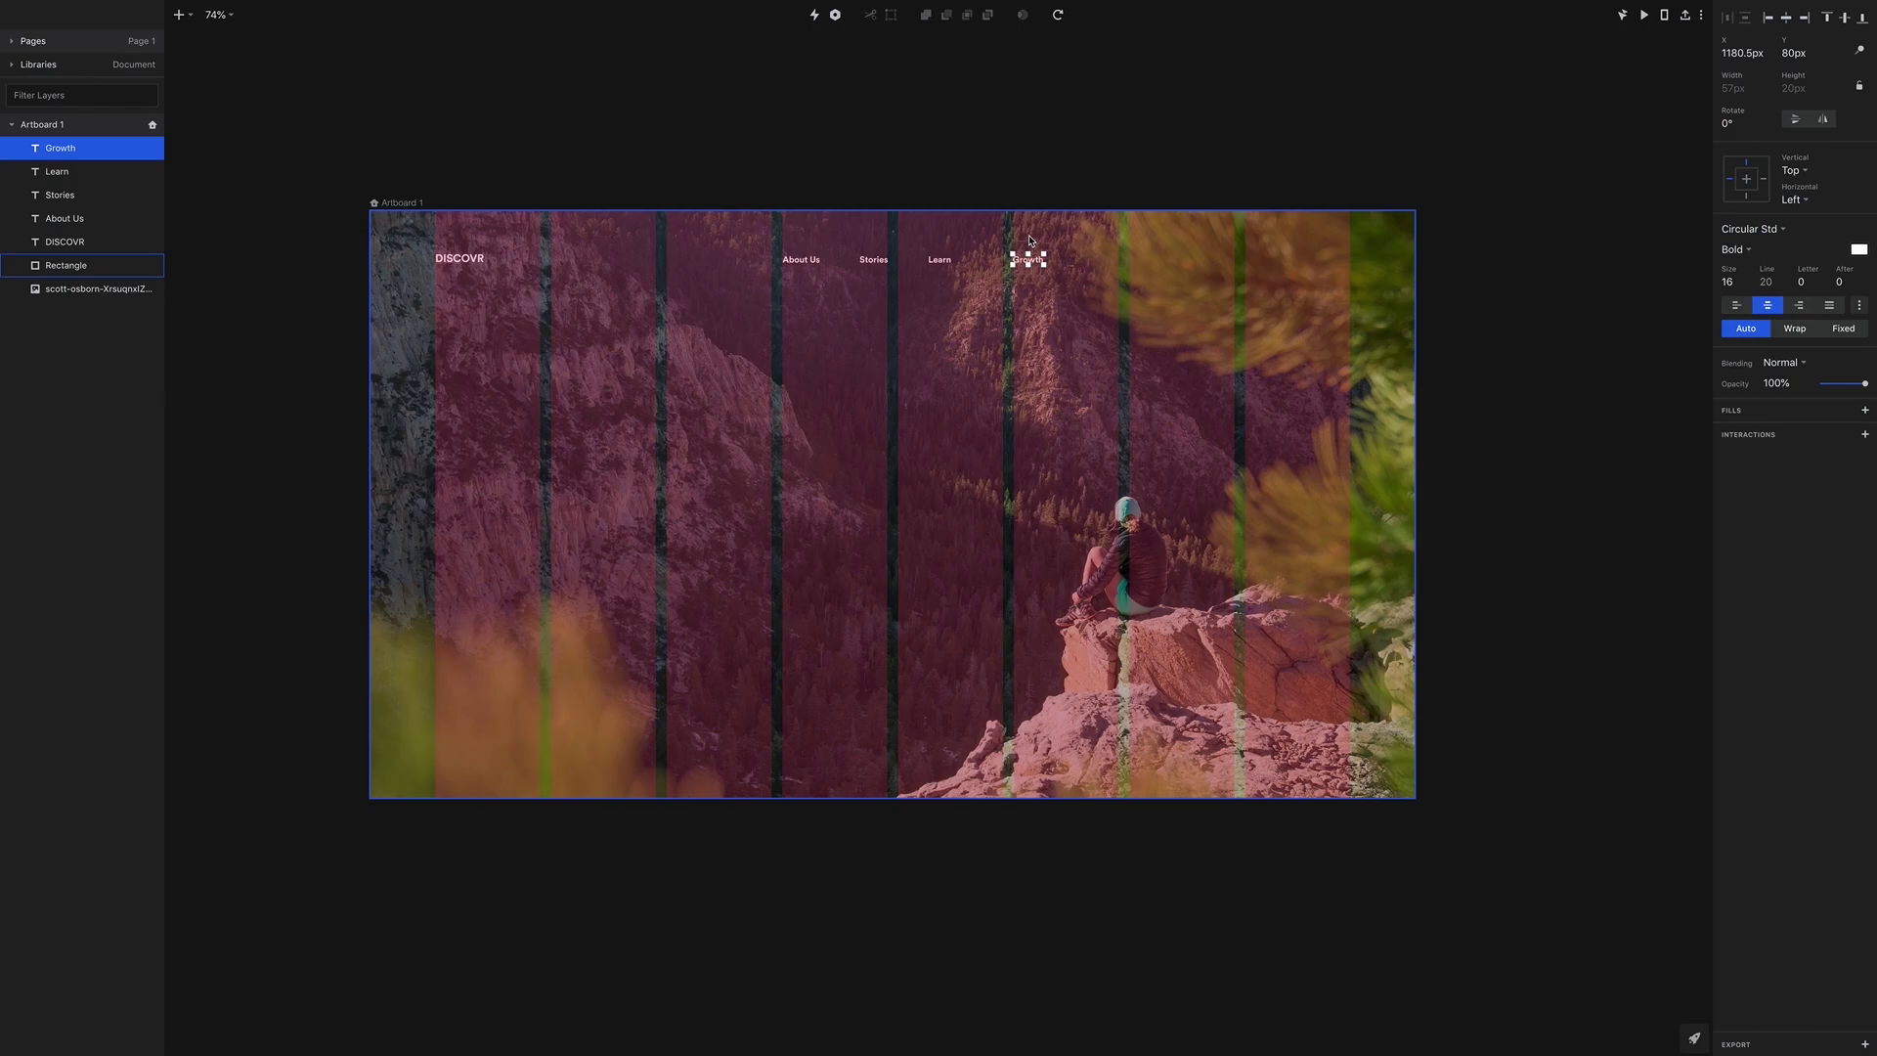
Move Stories, Learn and Growth right into even gaps, Learn at x 1079, Growth at 1224
{"action": "left_click", "coordinate": [819, 266]}
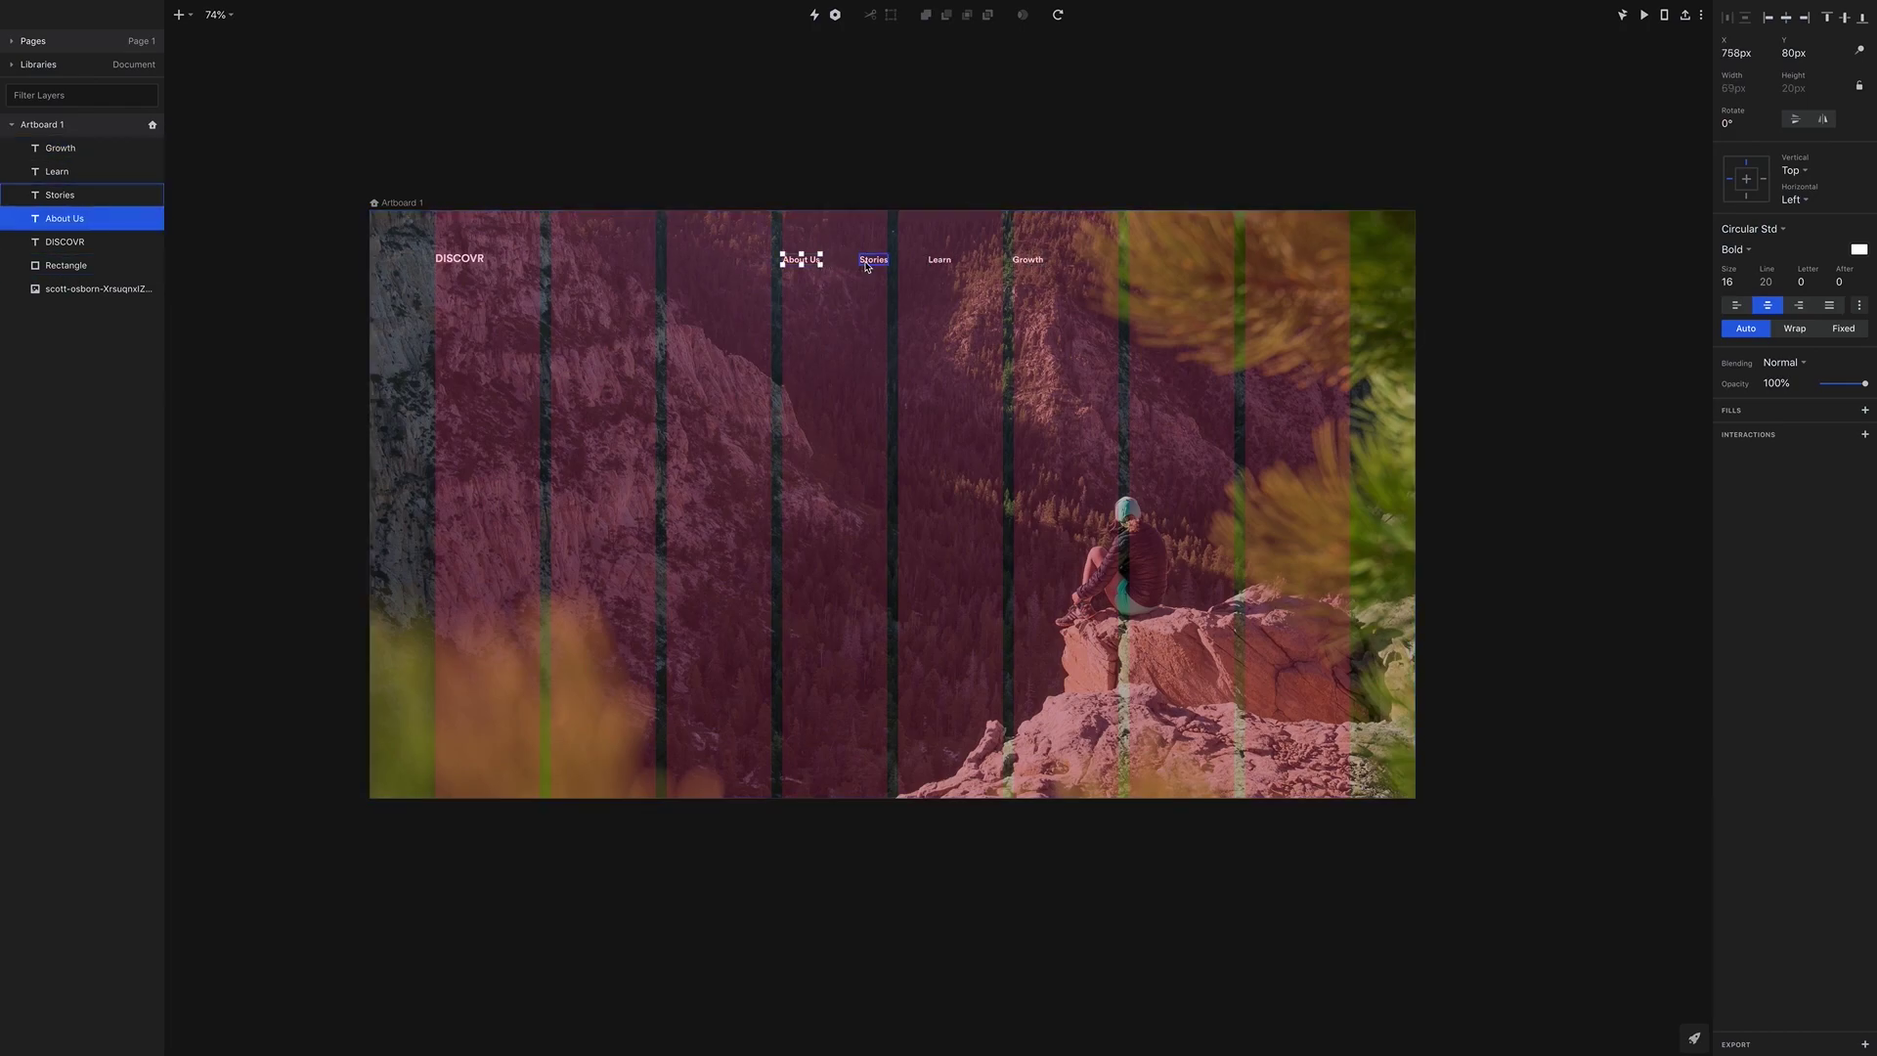
{"action": "left_click", "coordinate": [868, 264]}
{"action": "left_click_drag", "start_coordinate": [800, 262], "coordinate": [872, 265]}
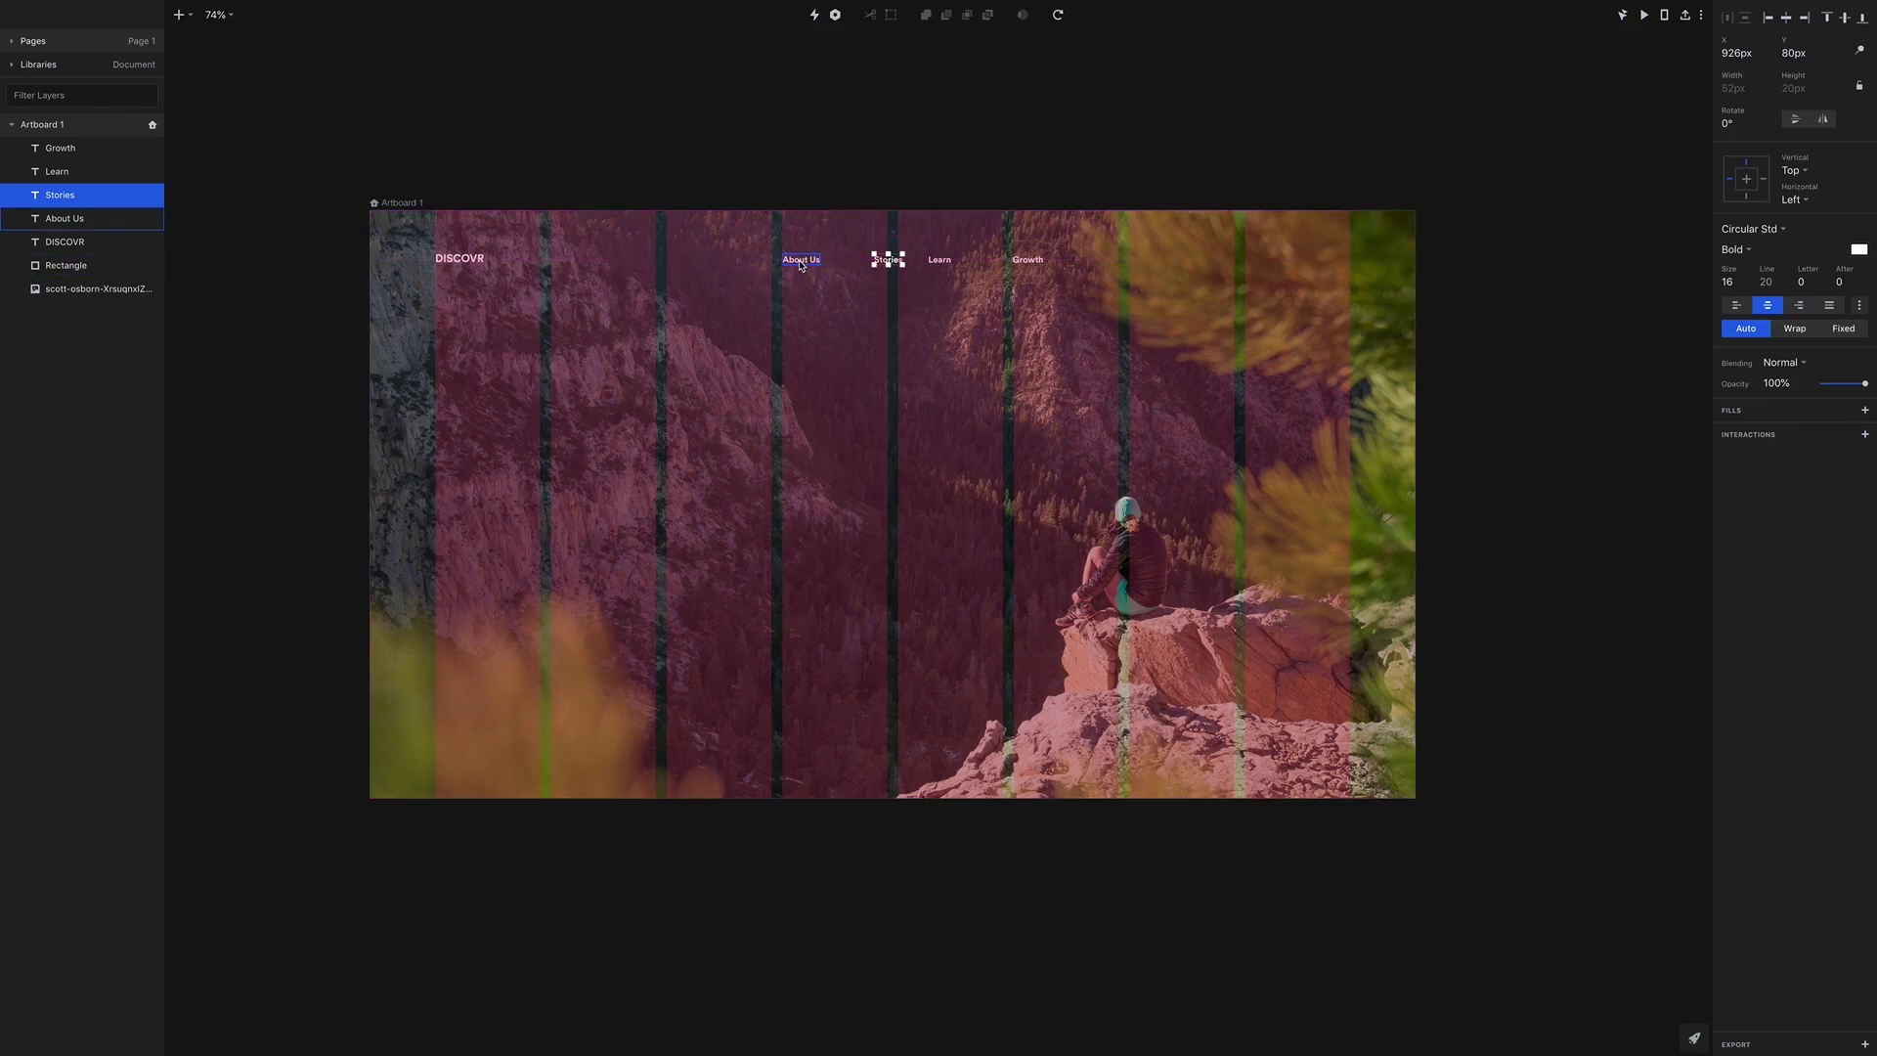
{"action": "key", "text": "alt"}
{"action": "key", "text": "Right"}
{"action": "left_click_drag", "start_coordinate": [940, 267], "coordinate": [969, 267]}
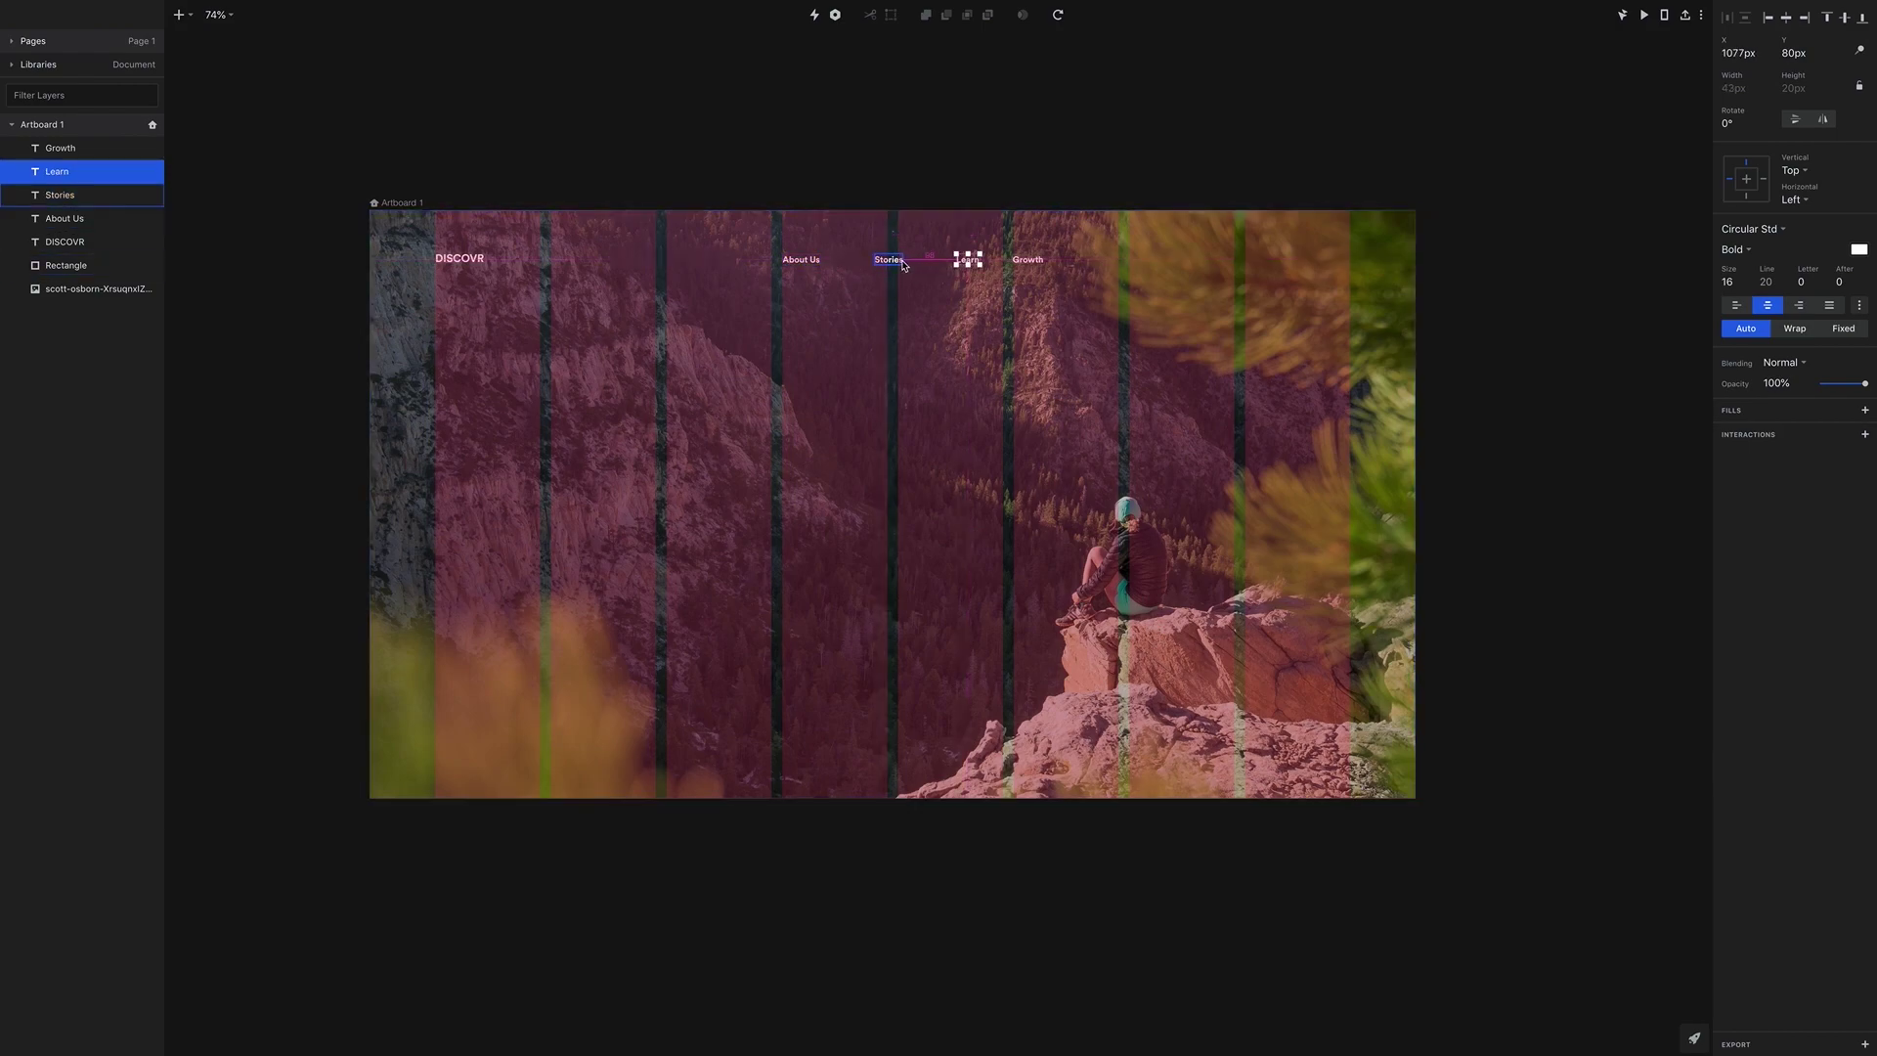
{"action": "key", "text": "Right"}
{"action": "key", "text": "Right"}
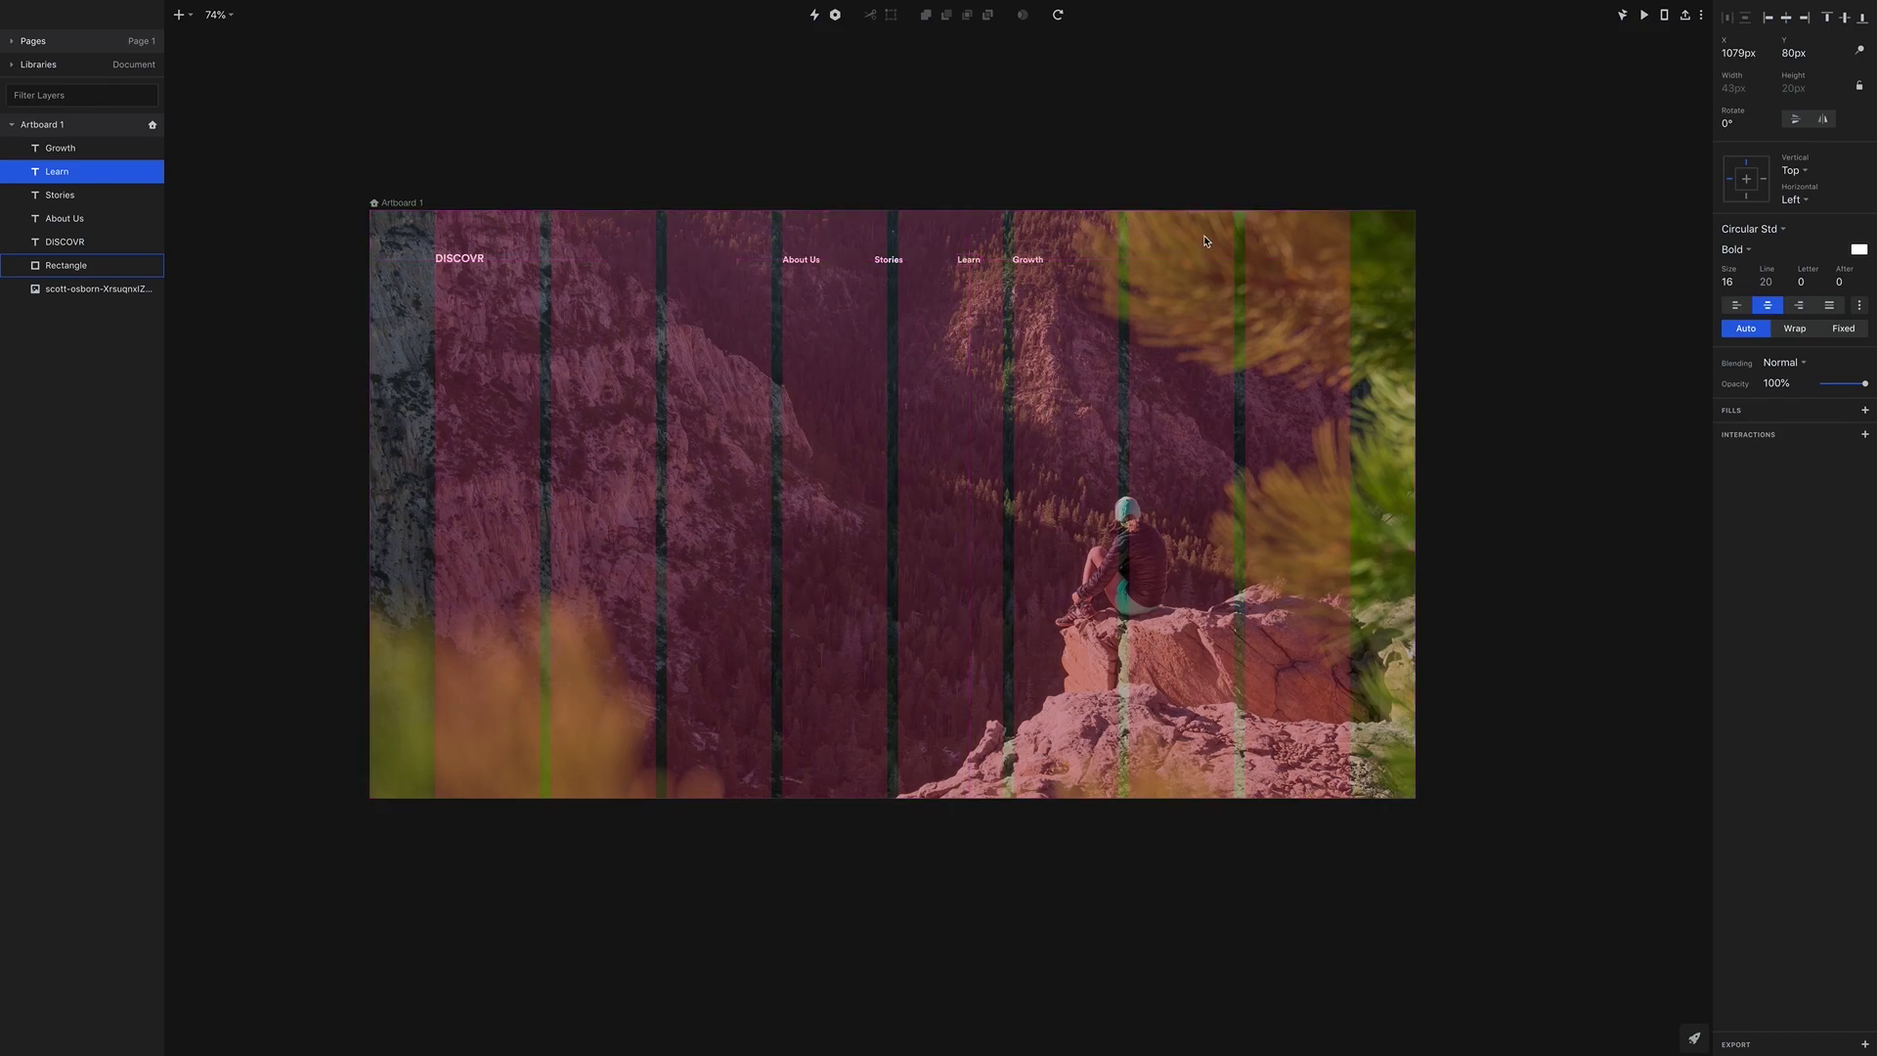
{"action": "left_click_drag", "start_coordinate": [1037, 263], "coordinate": [1061, 264]}
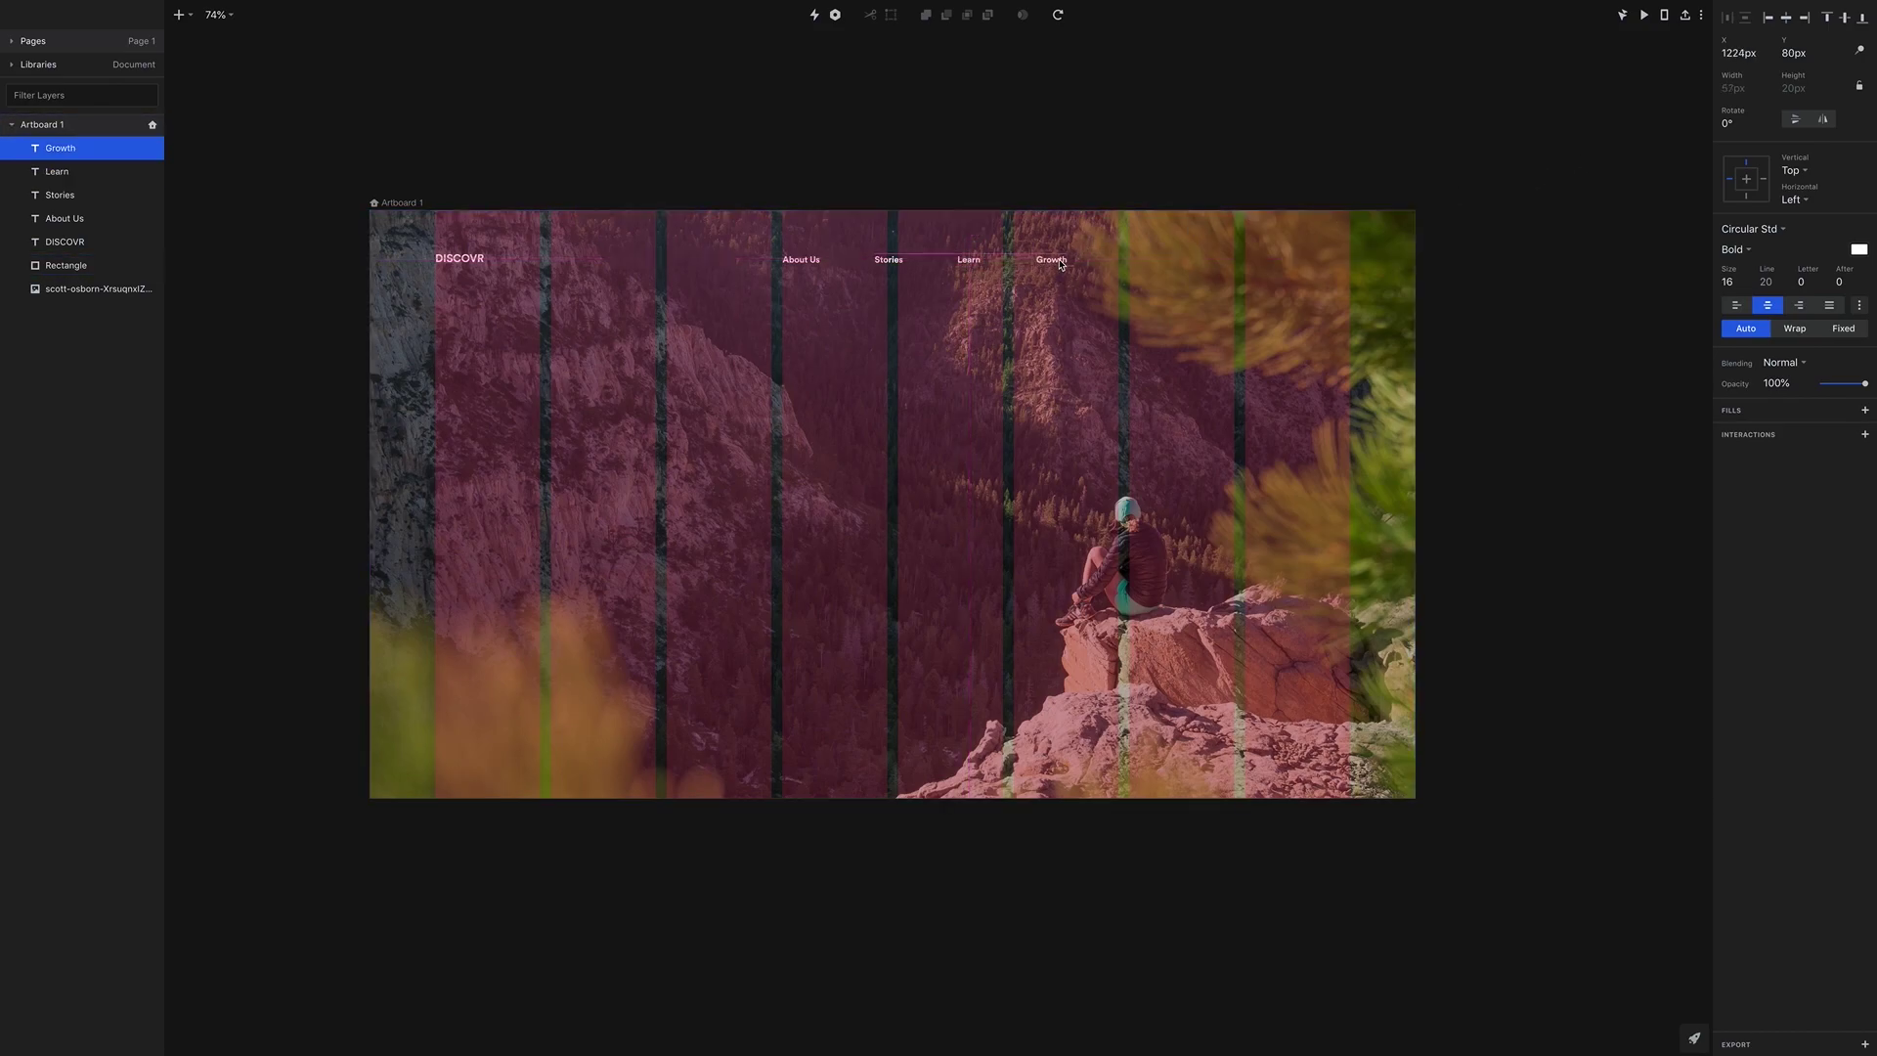
{"action": "key", "text": "Left"}
{"action": "key", "text": "Left"}
Lower the four nav links slightly, group them, and centre the group horizontally
{"action": "left_click", "coordinate": [971, 262]}
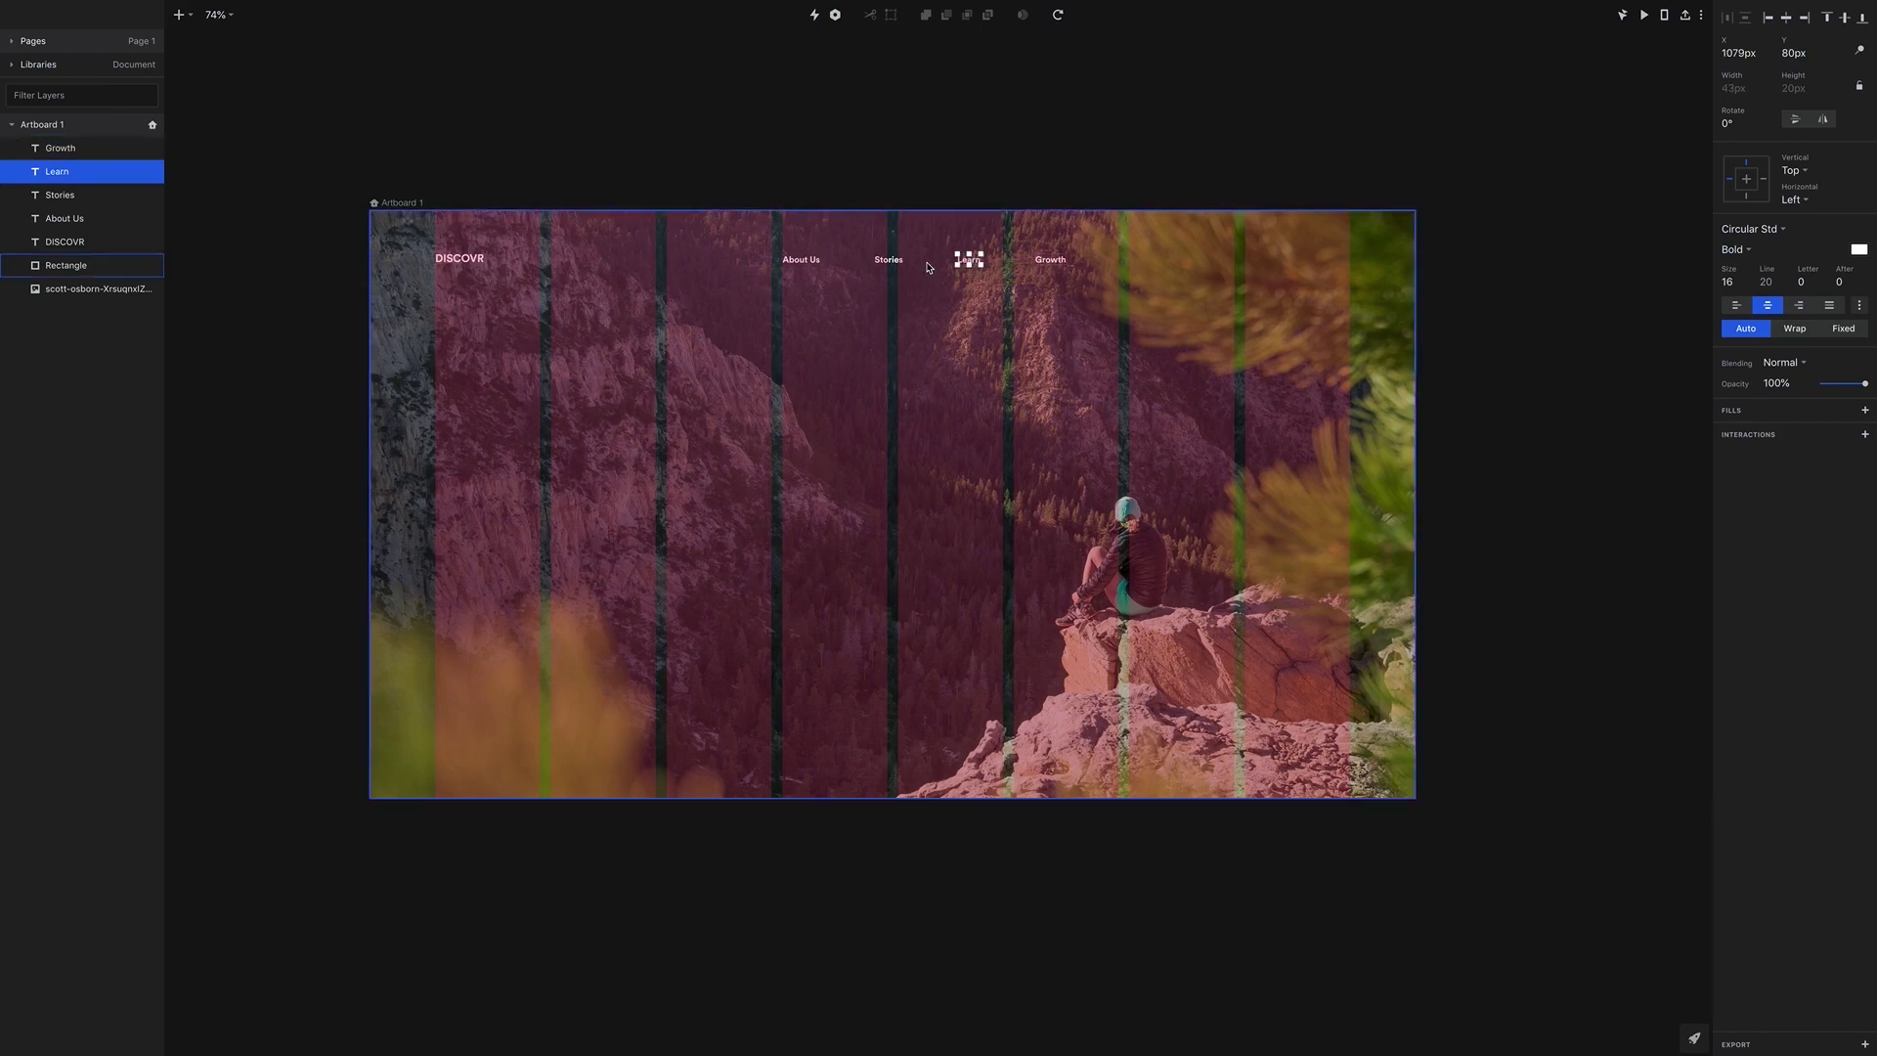
{"action": "left_click", "coordinate": [890, 262], "text": "shift"}
{"action": "left_click", "coordinate": [802, 261], "text": "shift"}
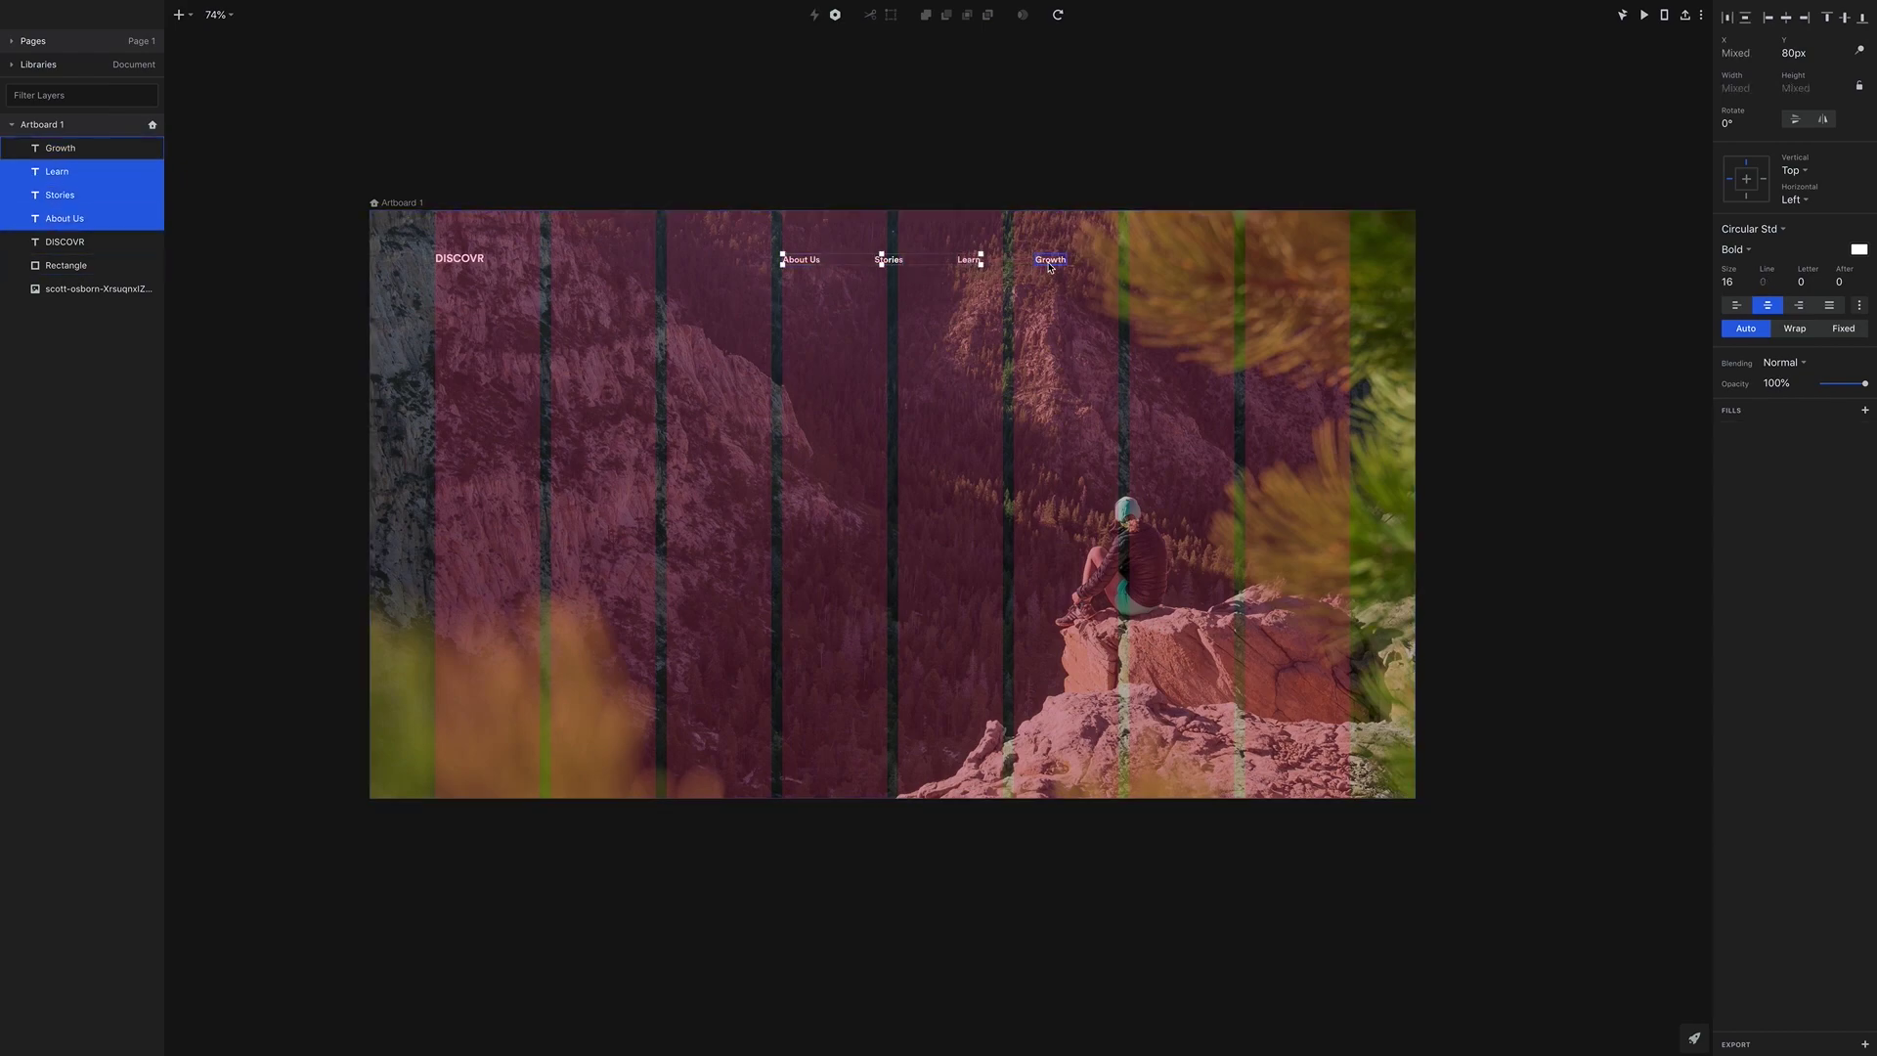
{"action": "left_click", "coordinate": [1051, 260], "text": "shift"}
{"action": "left_click_drag", "start_coordinate": [893, 266], "coordinate": [886, 270]}
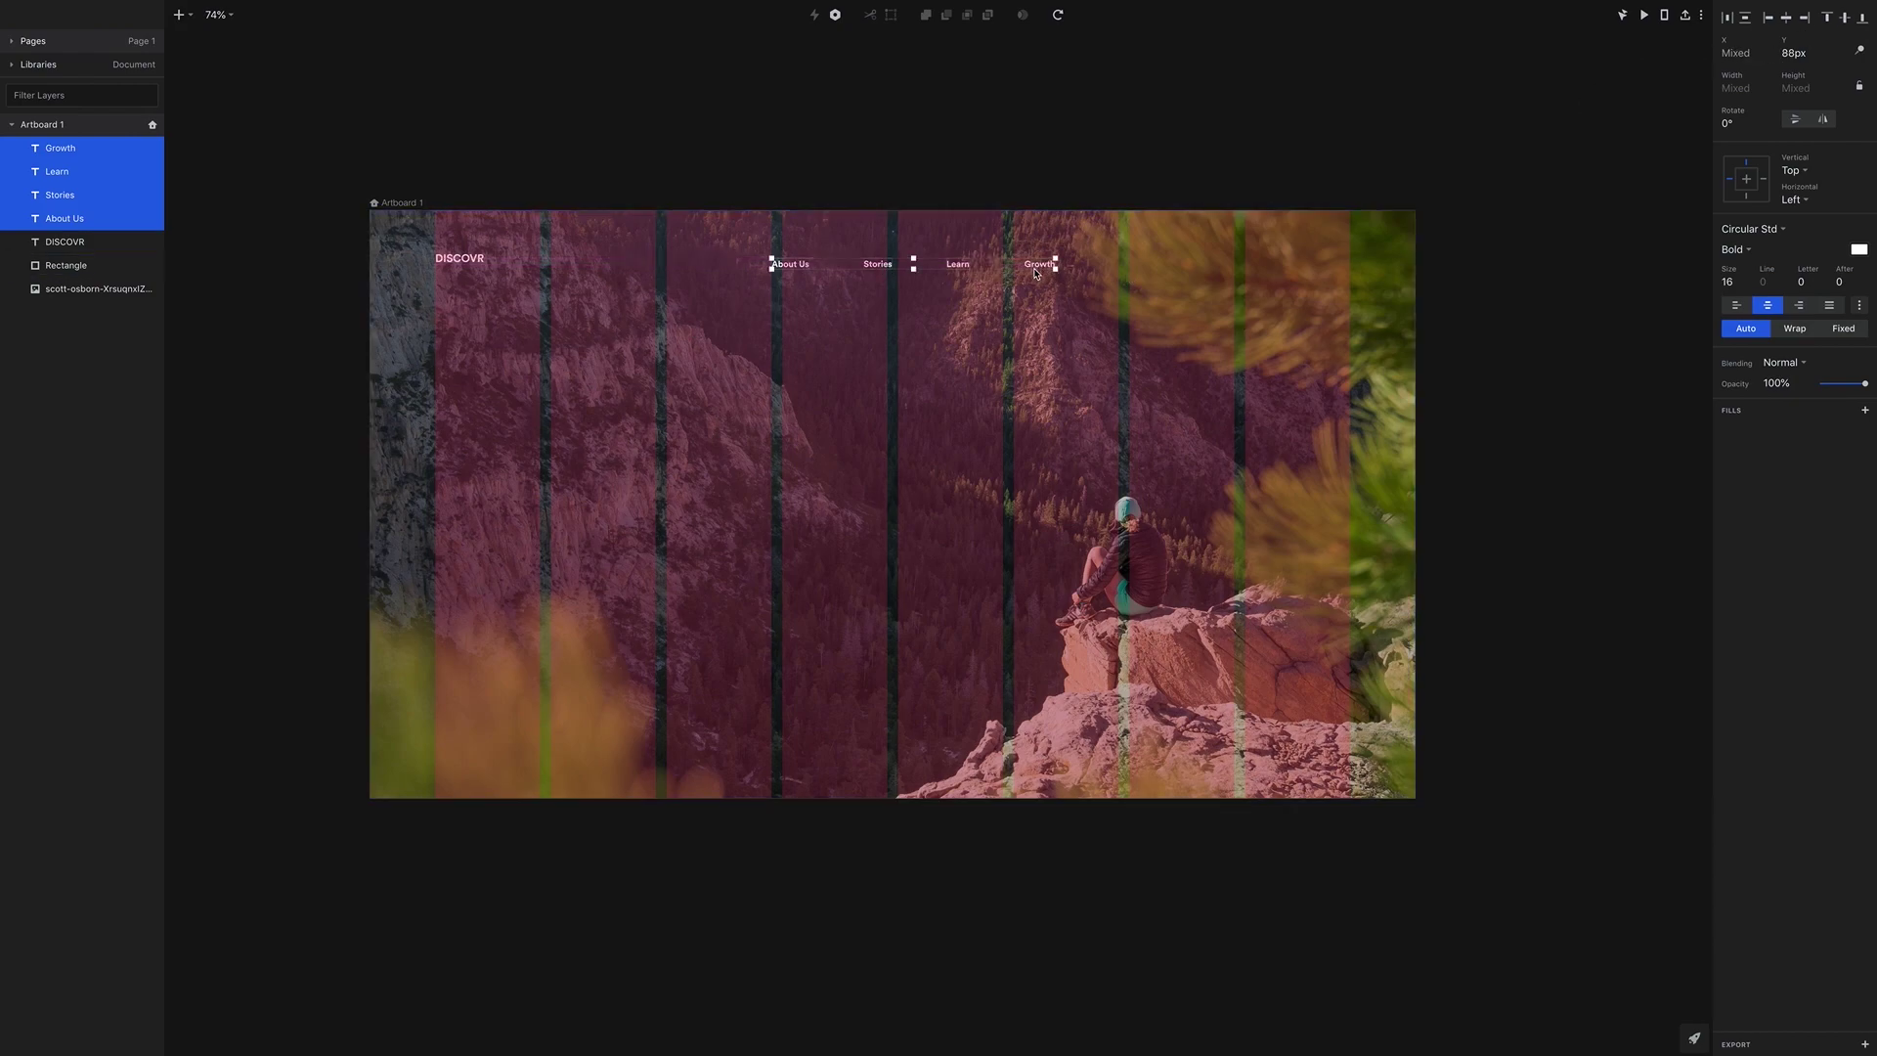
{"action": "left_click", "coordinate": [1788, 21]}
{"action": "key", "text": "ctrl+z"}
{"action": "key", "text": "ctrl+g"}
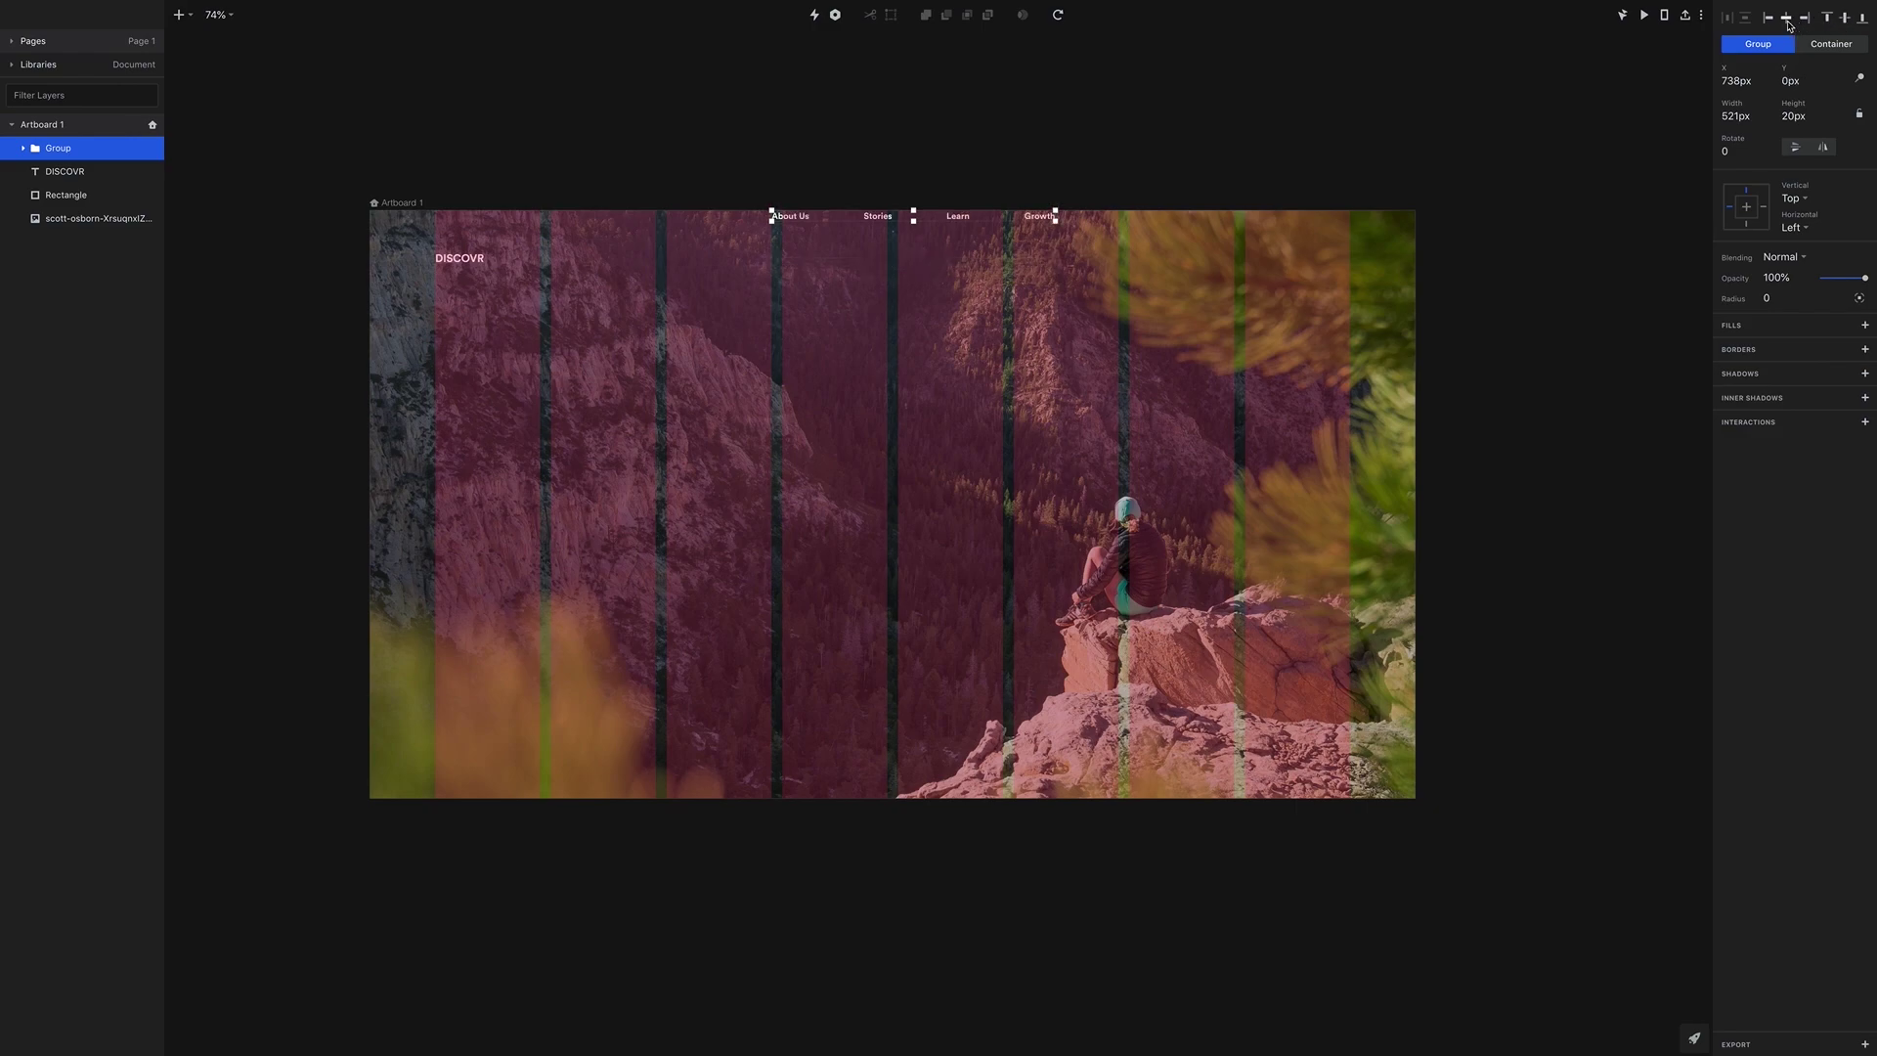
{"action": "left_click", "coordinate": [1788, 18]}
{"action": "left_click", "coordinate": [1026, 131]}
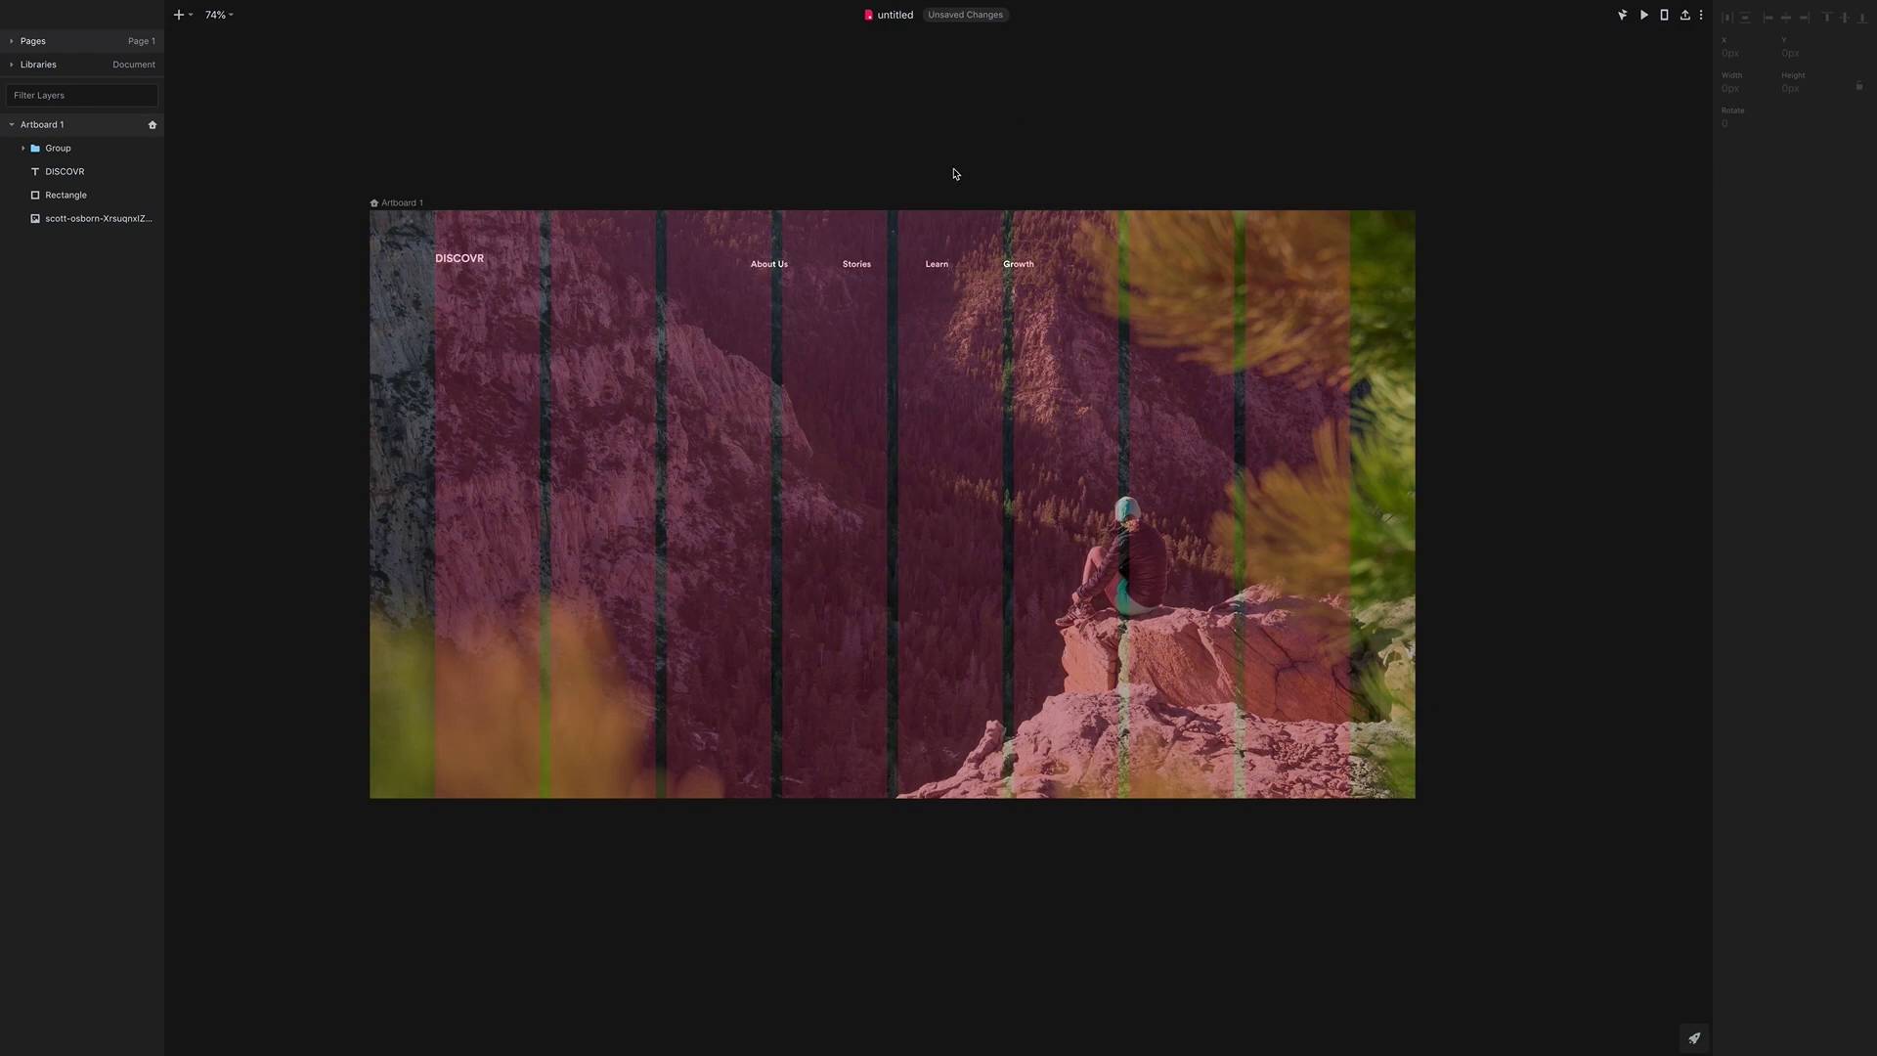
Set the About Us, Stories, Learn and Growth labels to text size 20
{"action": "left_click", "coordinate": [861, 269]}
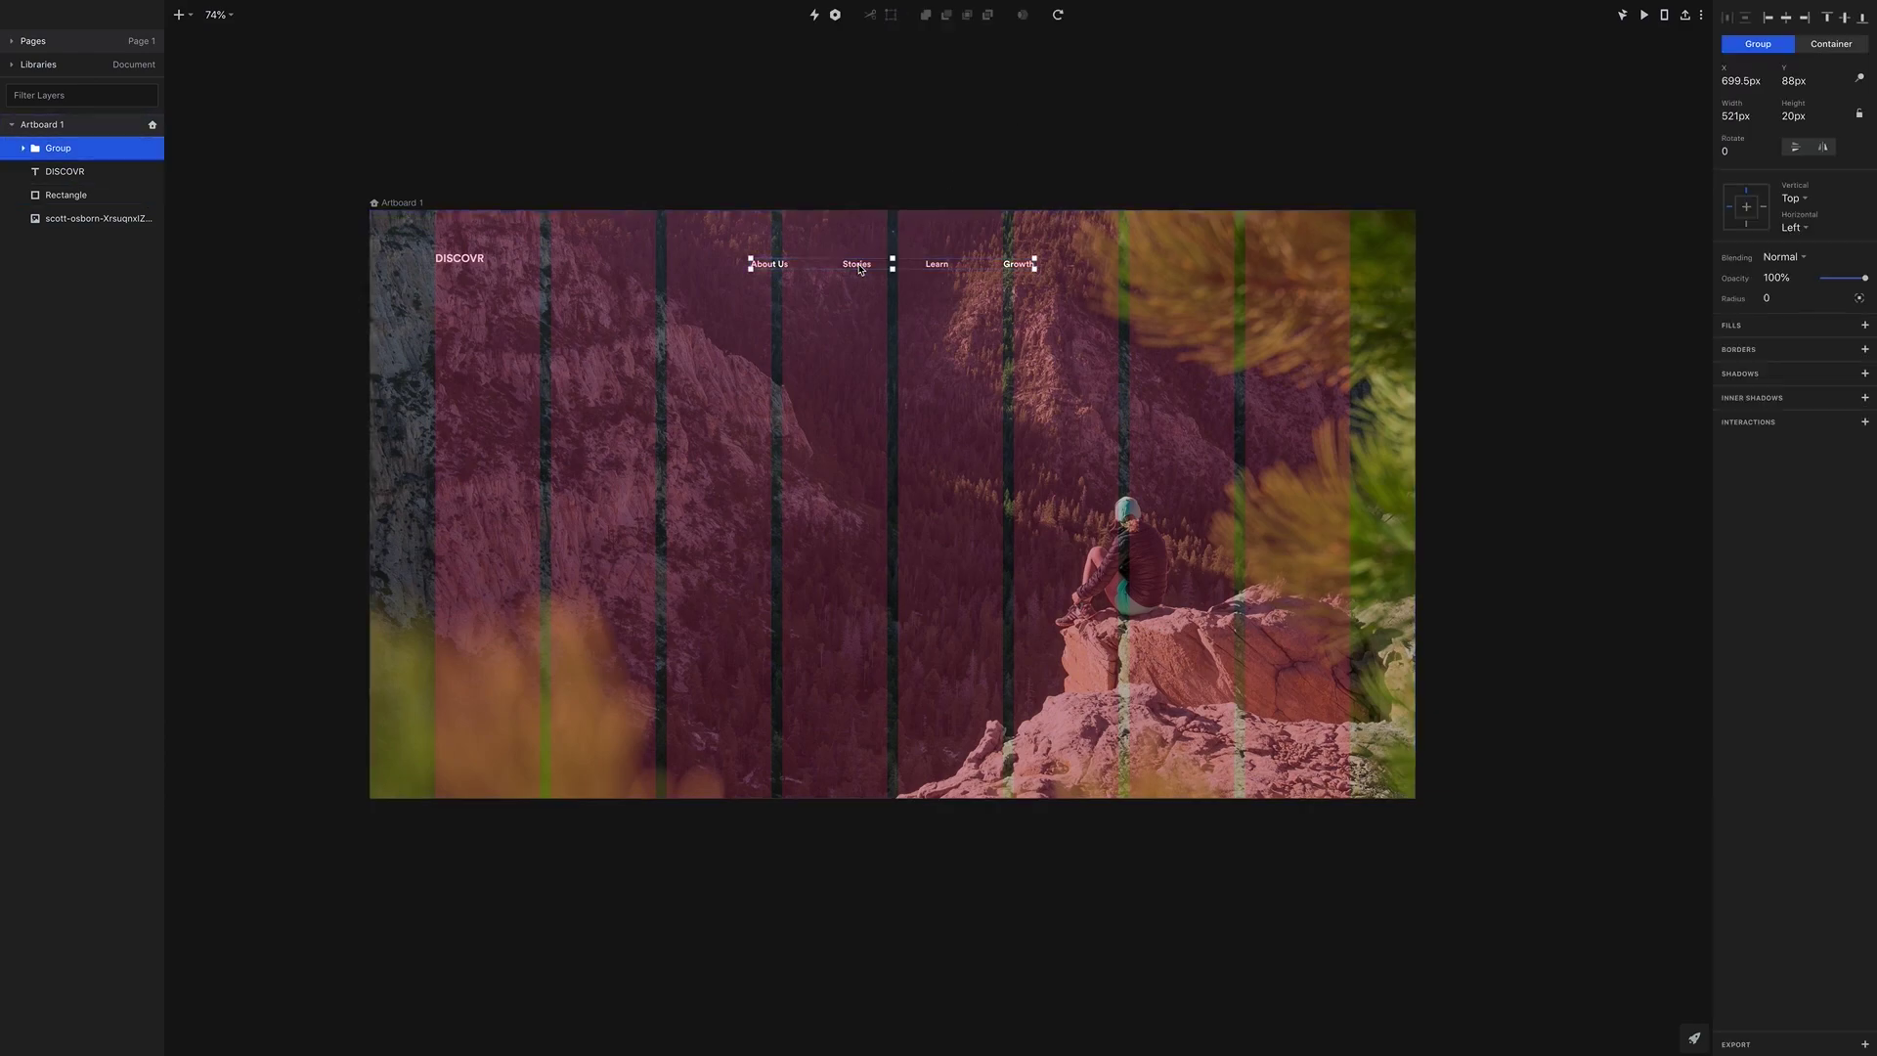
{"action": "double_click", "coordinate": [861, 270]}
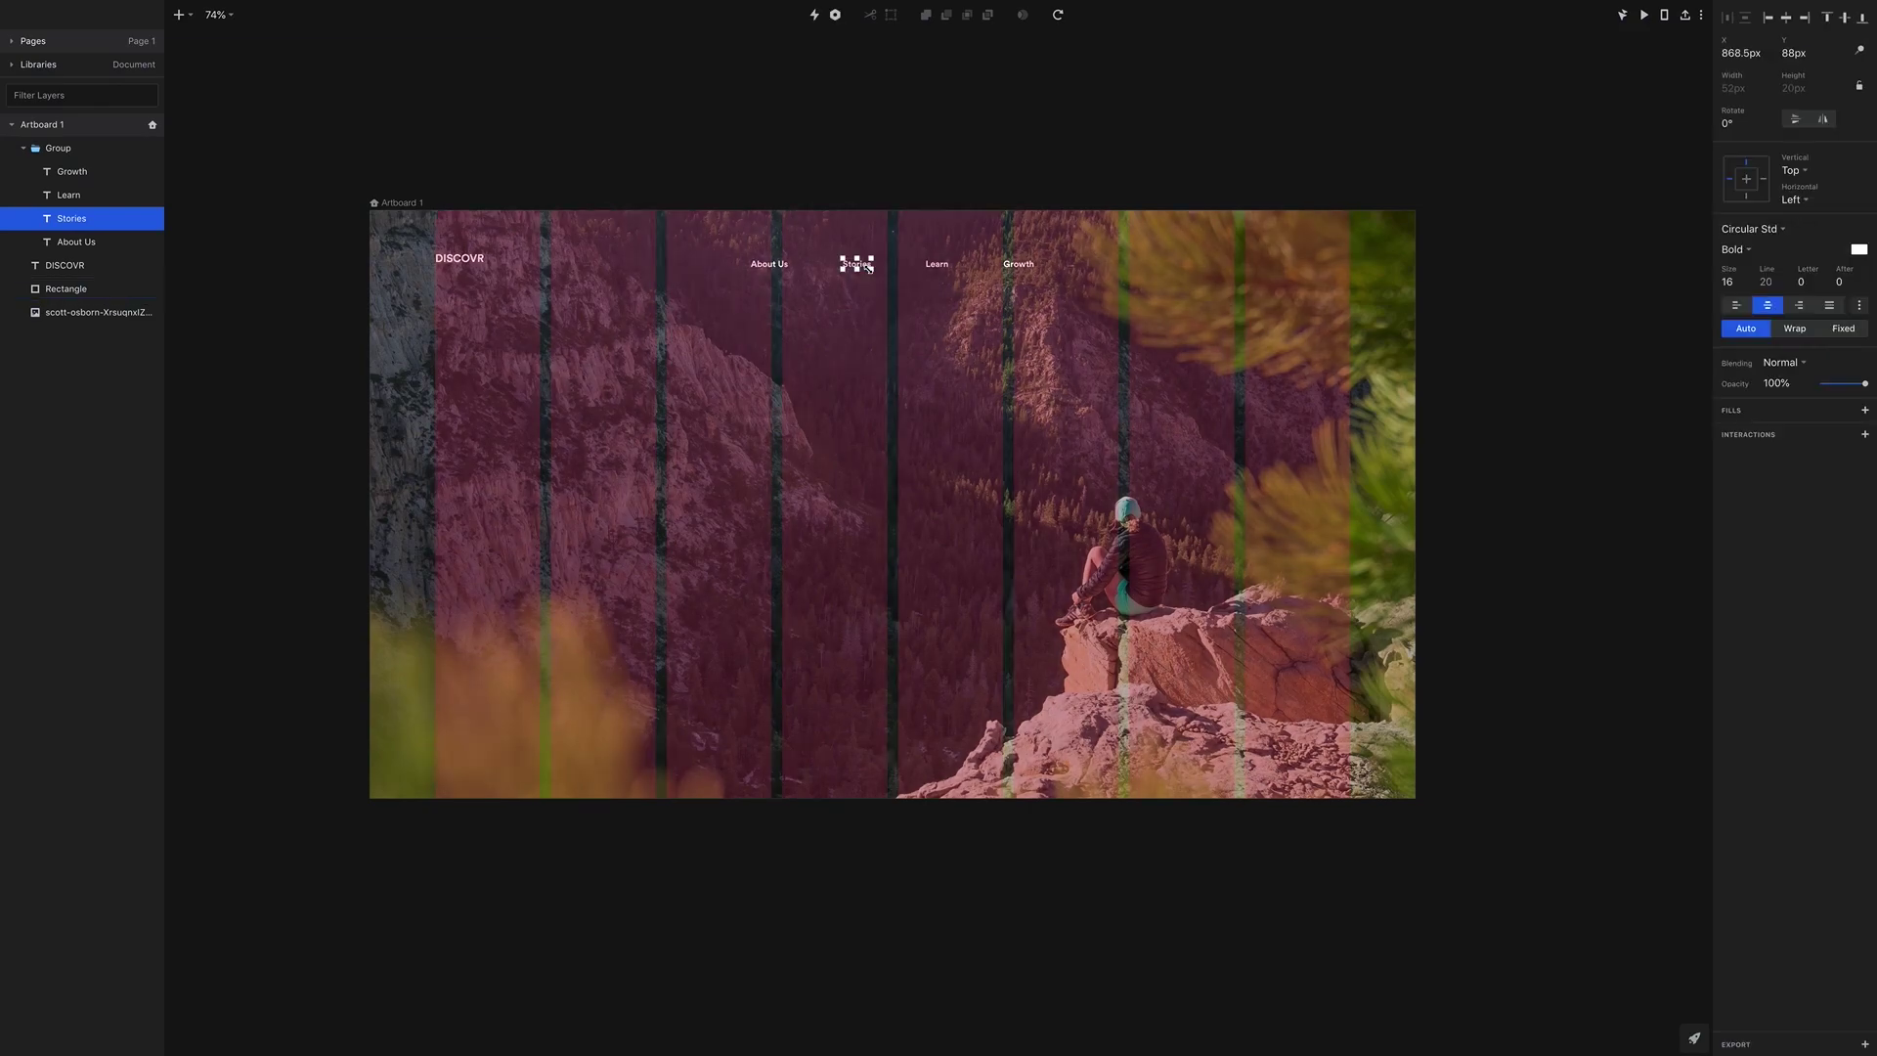
{"action": "left_click", "coordinate": [937, 265]}
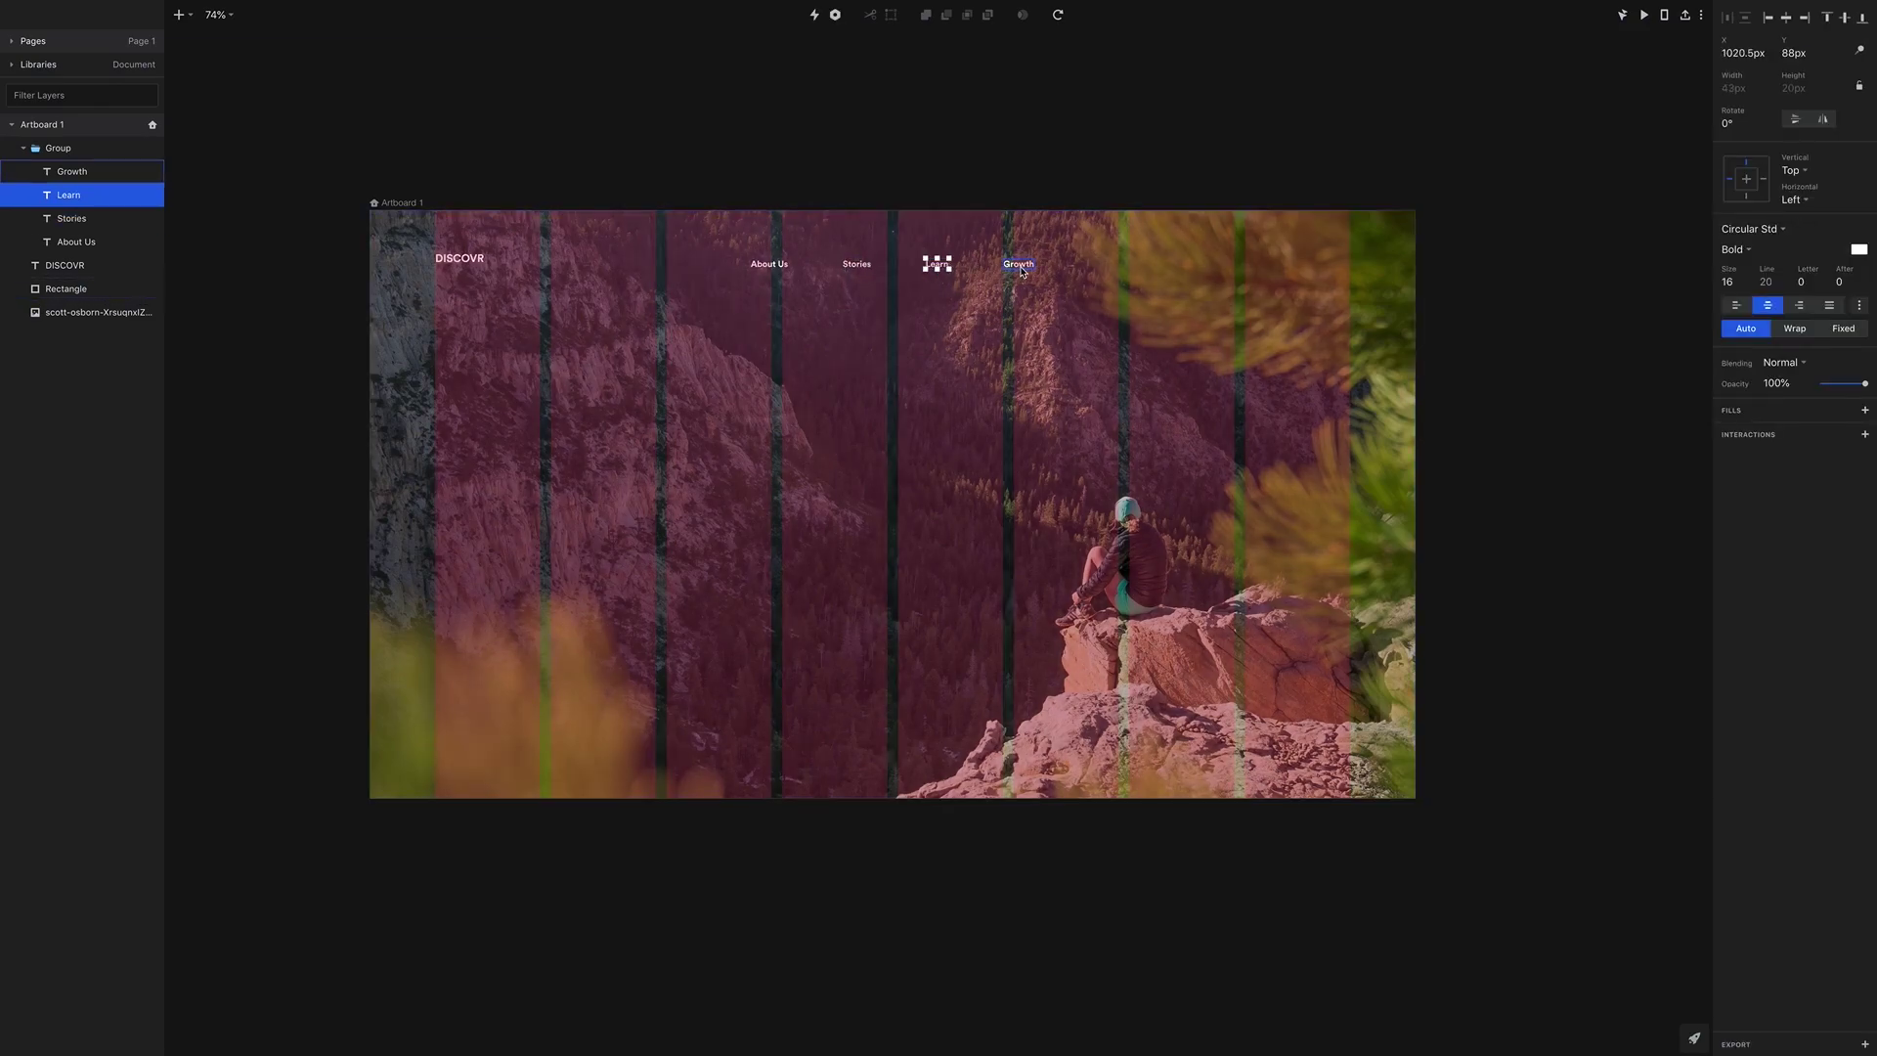
{"action": "left_click", "coordinate": [1021, 273]}
{"action": "left_click", "coordinate": [858, 268]}
{"action": "left_click", "coordinate": [777, 268]}
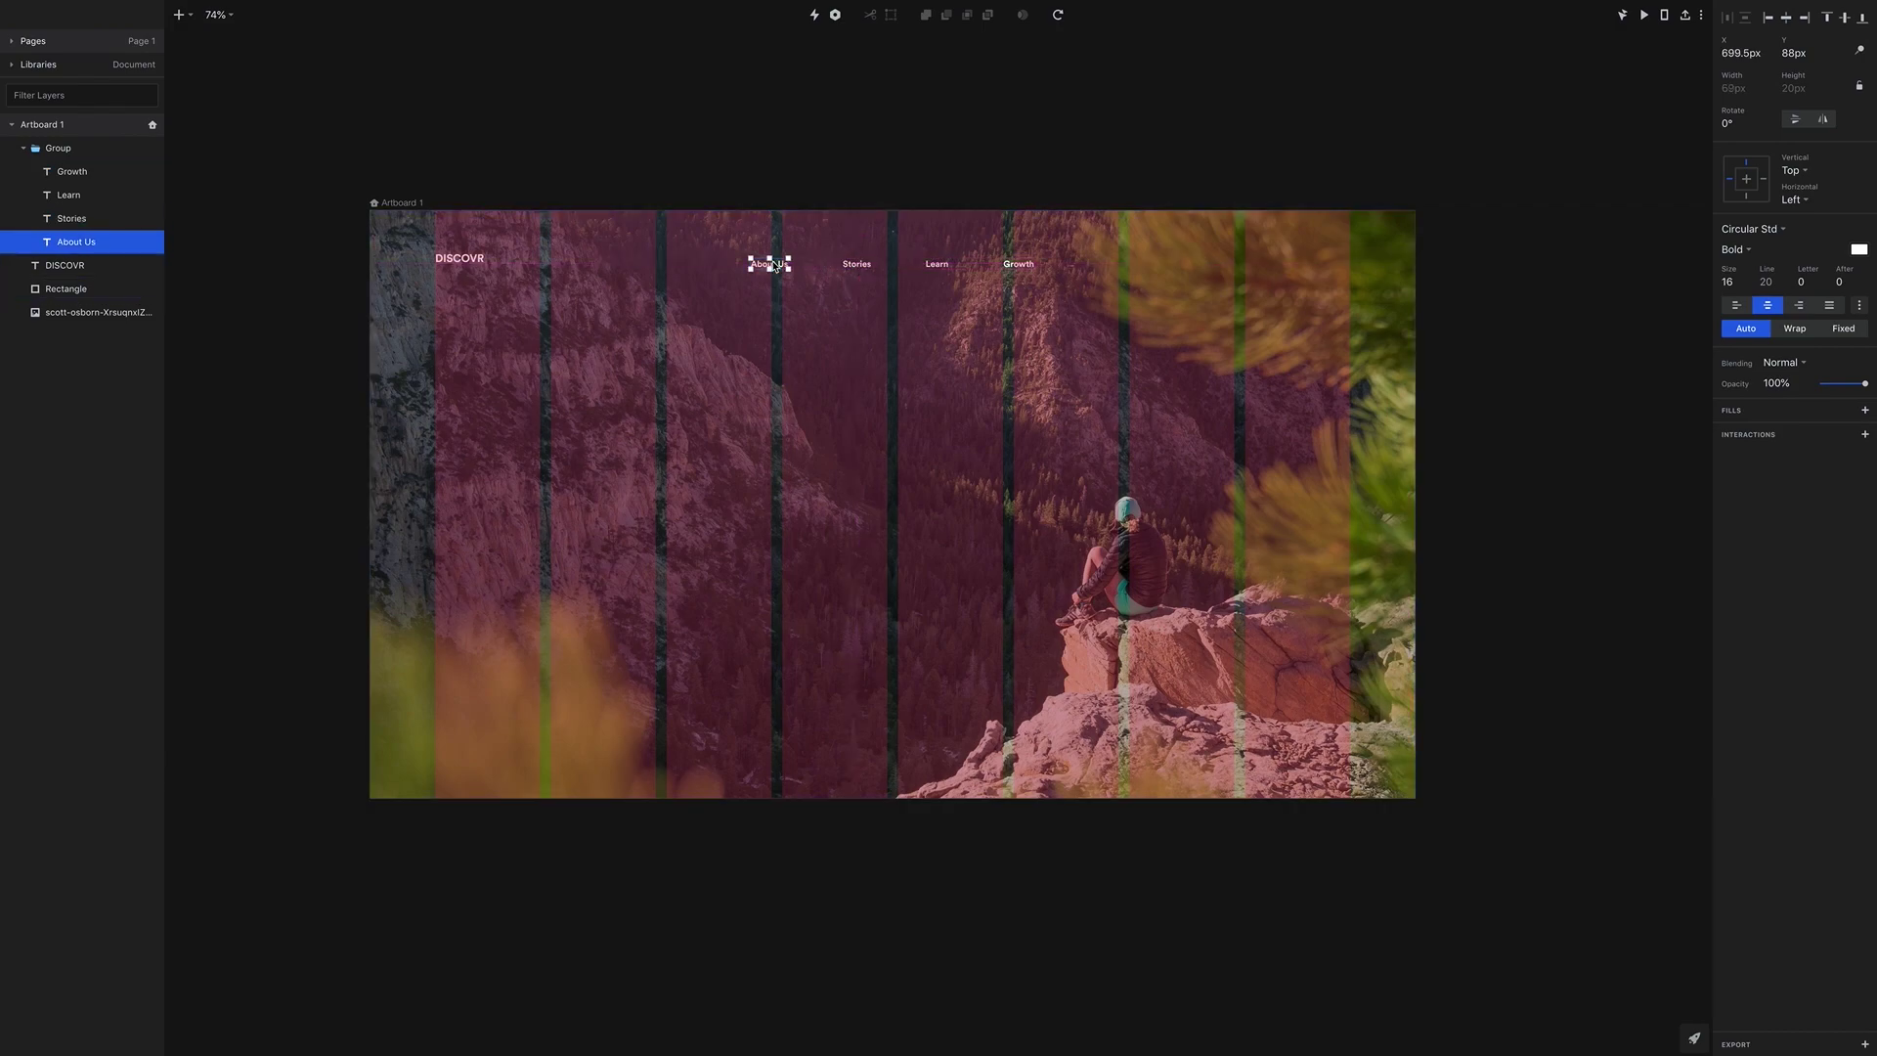
{"action": "left_click", "coordinate": [867, 272], "text": "shift"}
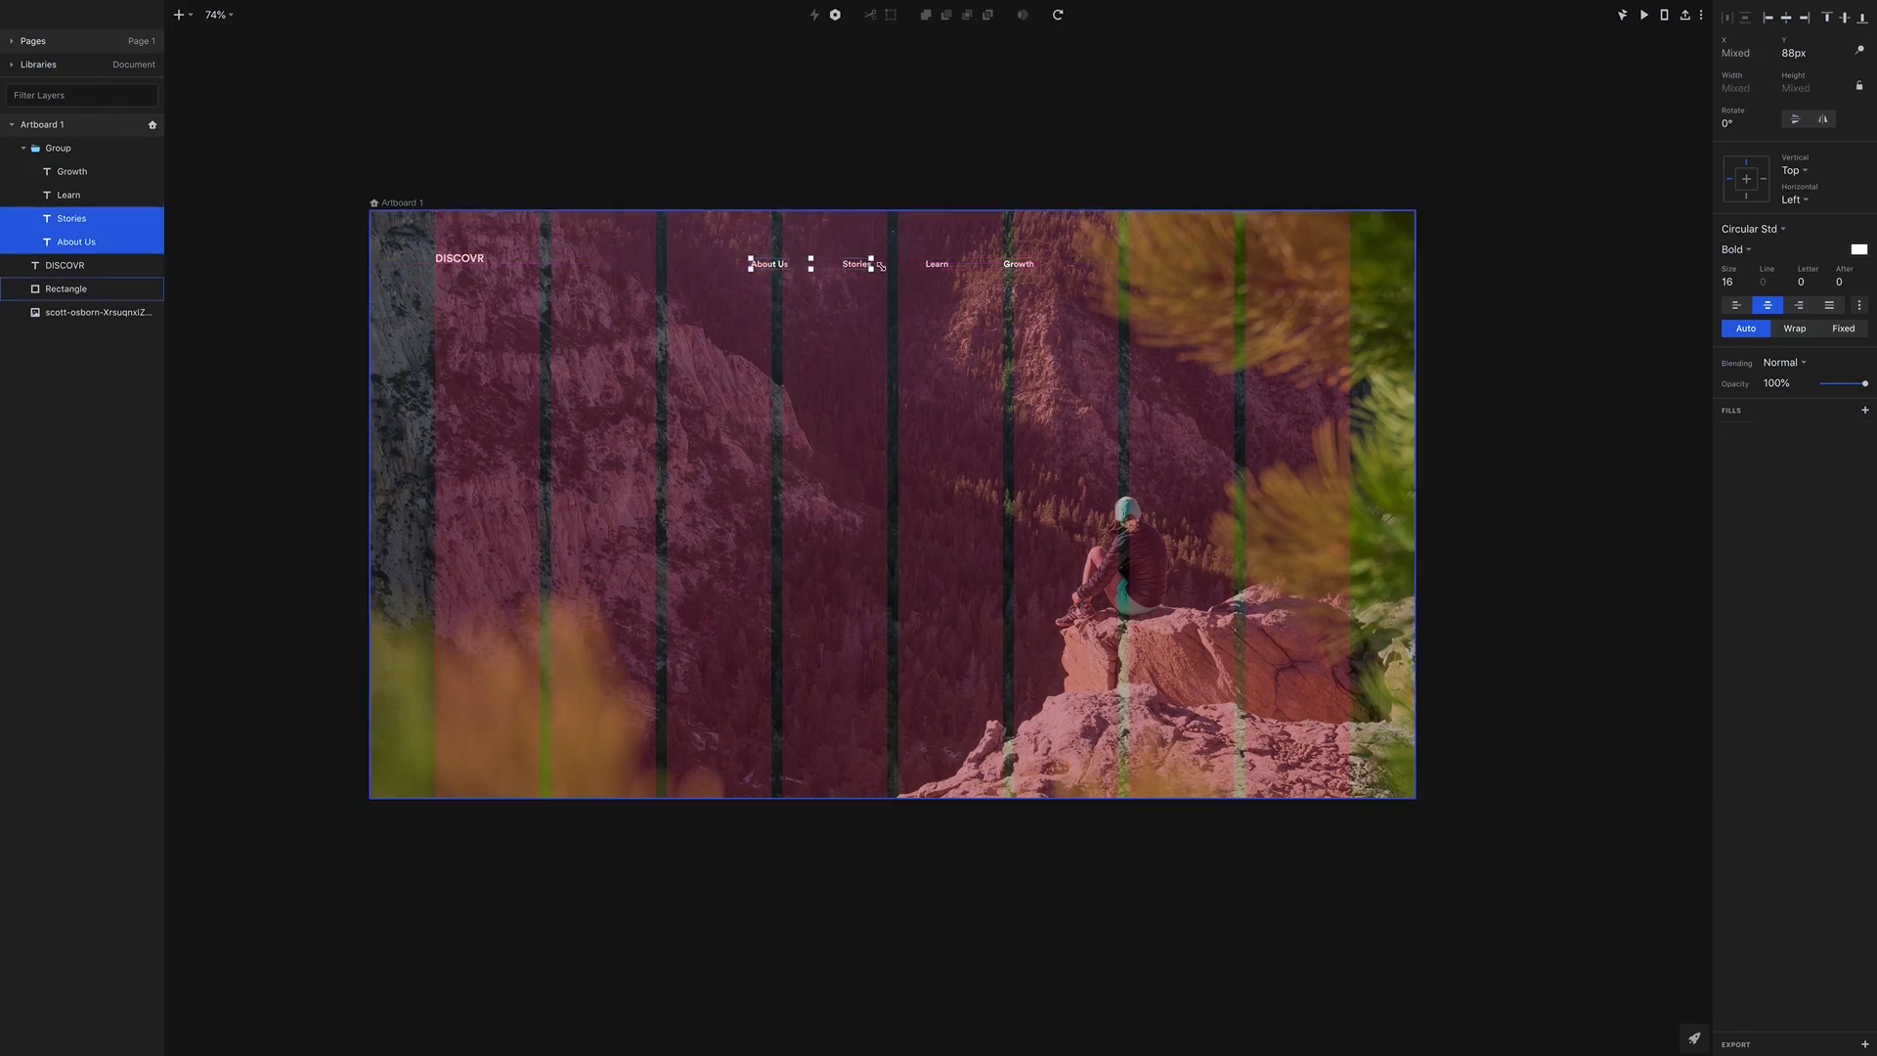
{"action": "left_click", "coordinate": [933, 270], "text": "shift"}
{"action": "left_click", "coordinate": [1019, 266], "text": "shift"}
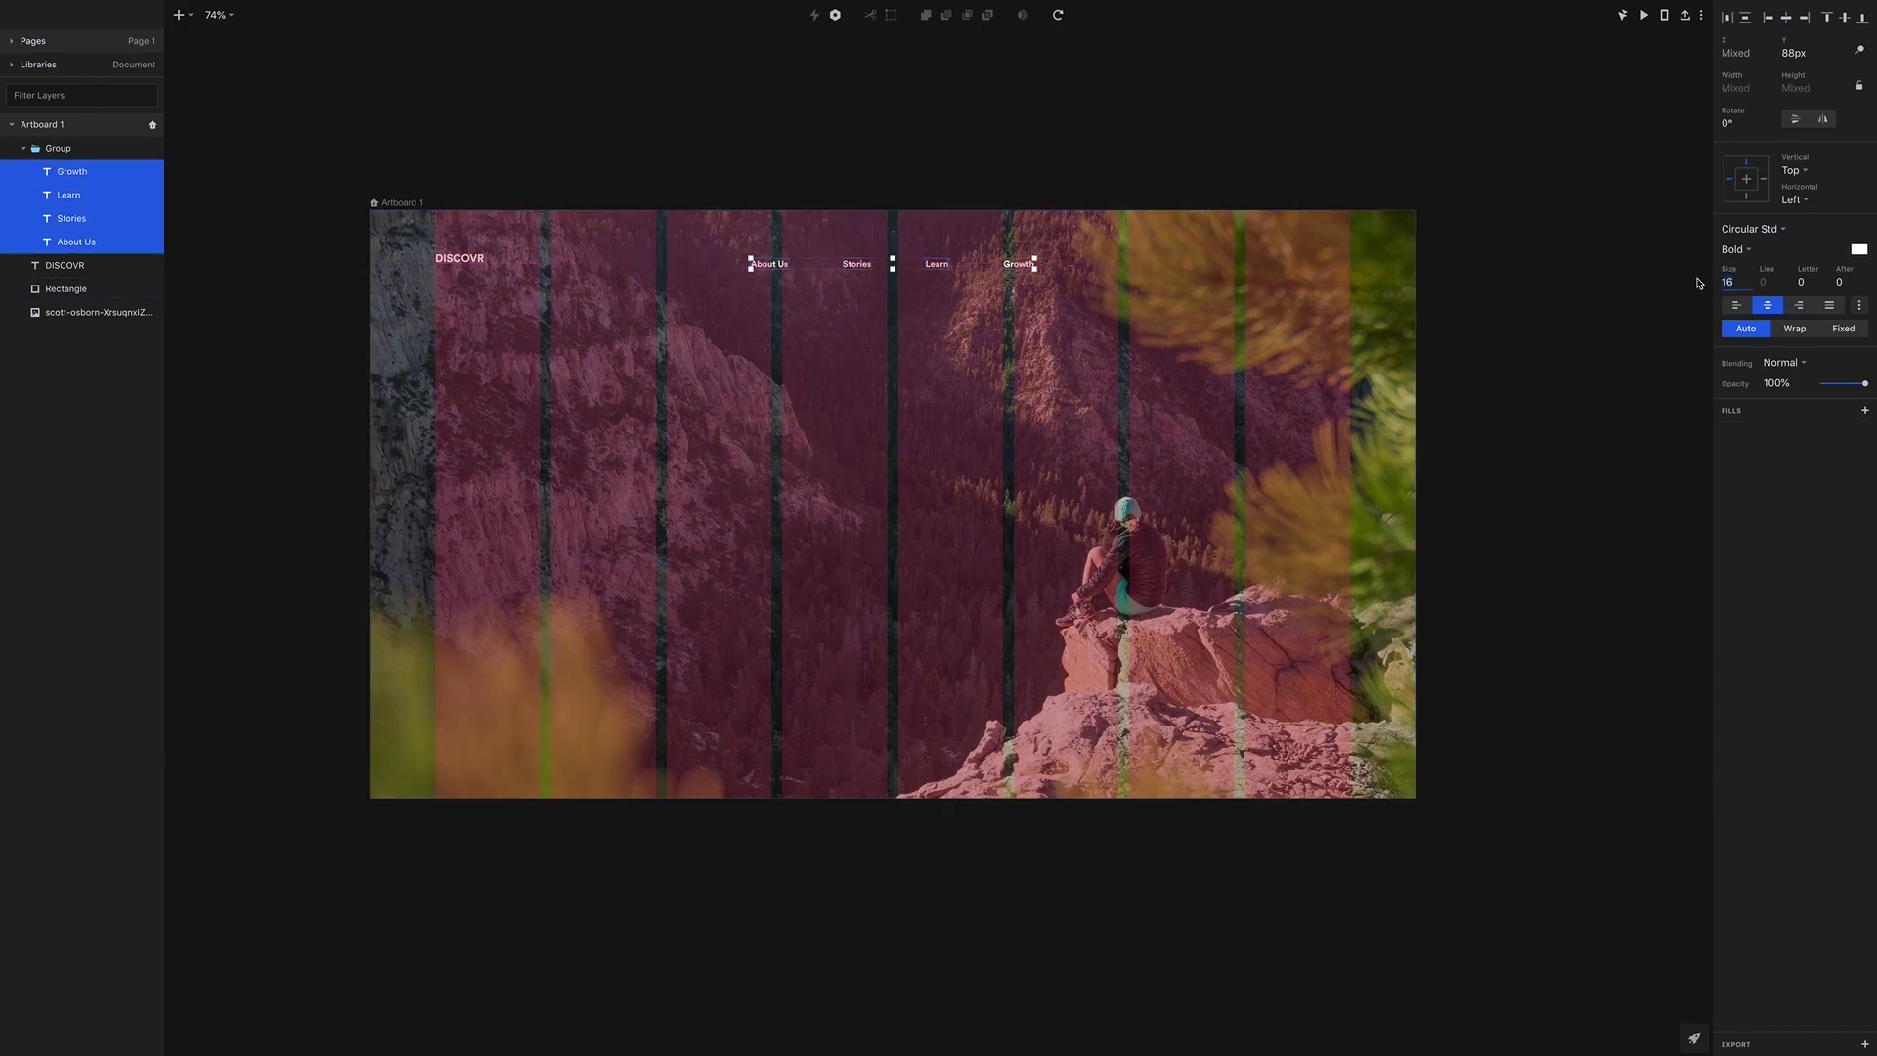
{"action": "type", "text": "20"}
{"action": "key", "text": "Return"}
{"action": "left_click", "coordinate": [1153, 318]}
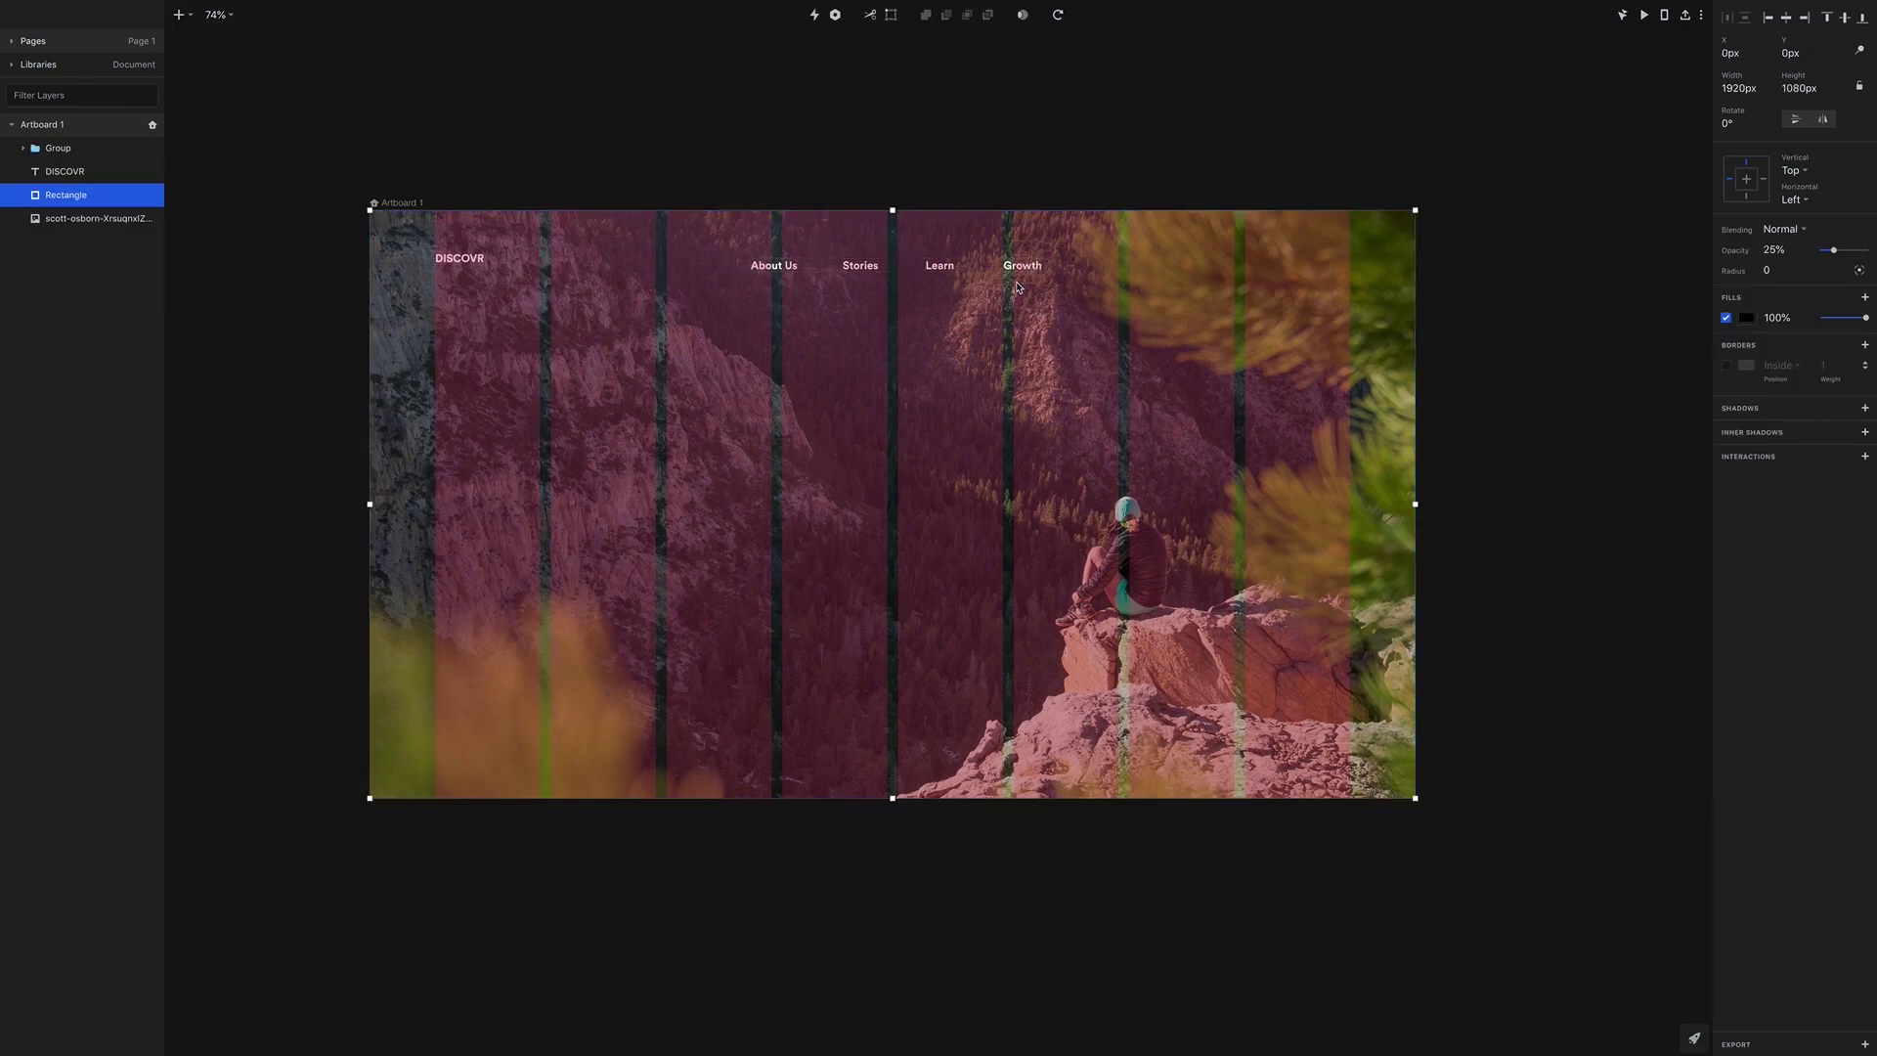
Ungroup the links and nudge Stories 10 px and About Us 30 px left
{"action": "left_click", "coordinate": [1019, 273]}
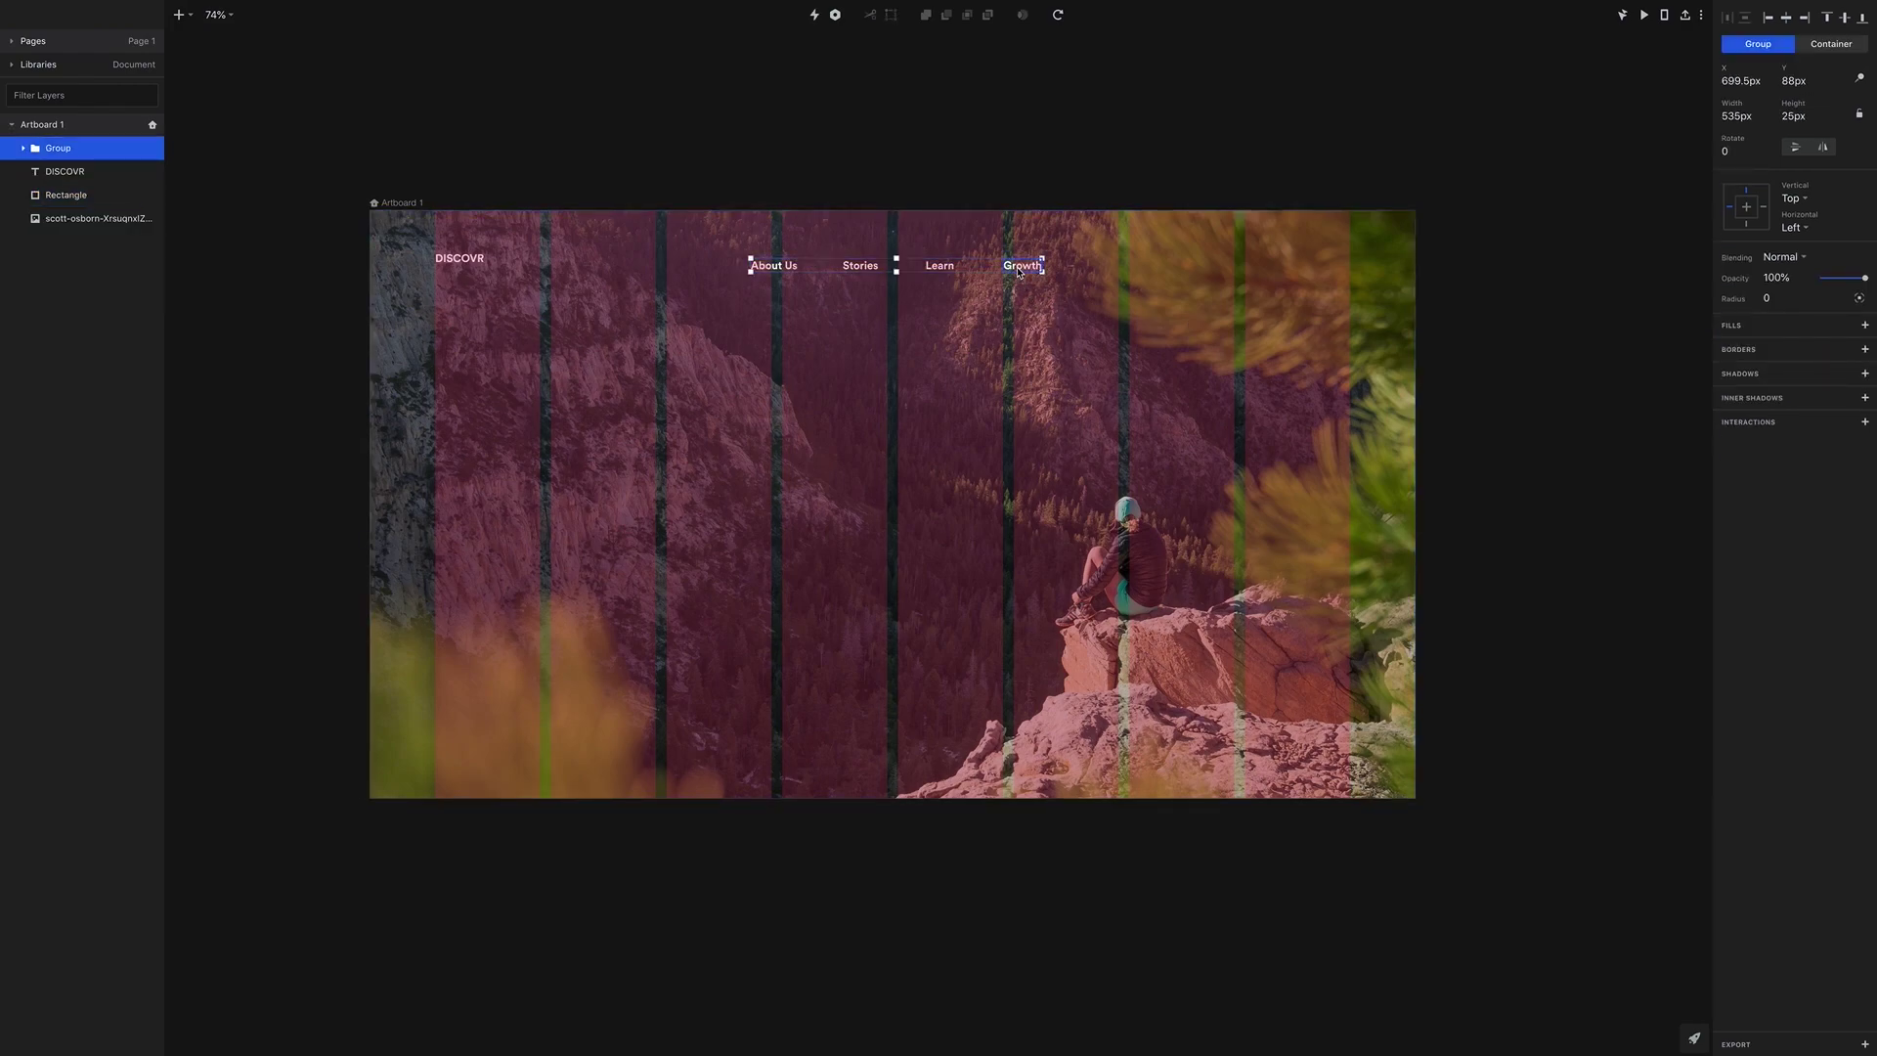
{"action": "key", "text": "super+shift+g"}
{"action": "left_click", "coordinate": [951, 275]}
{"action": "left_click", "coordinate": [941, 266]}
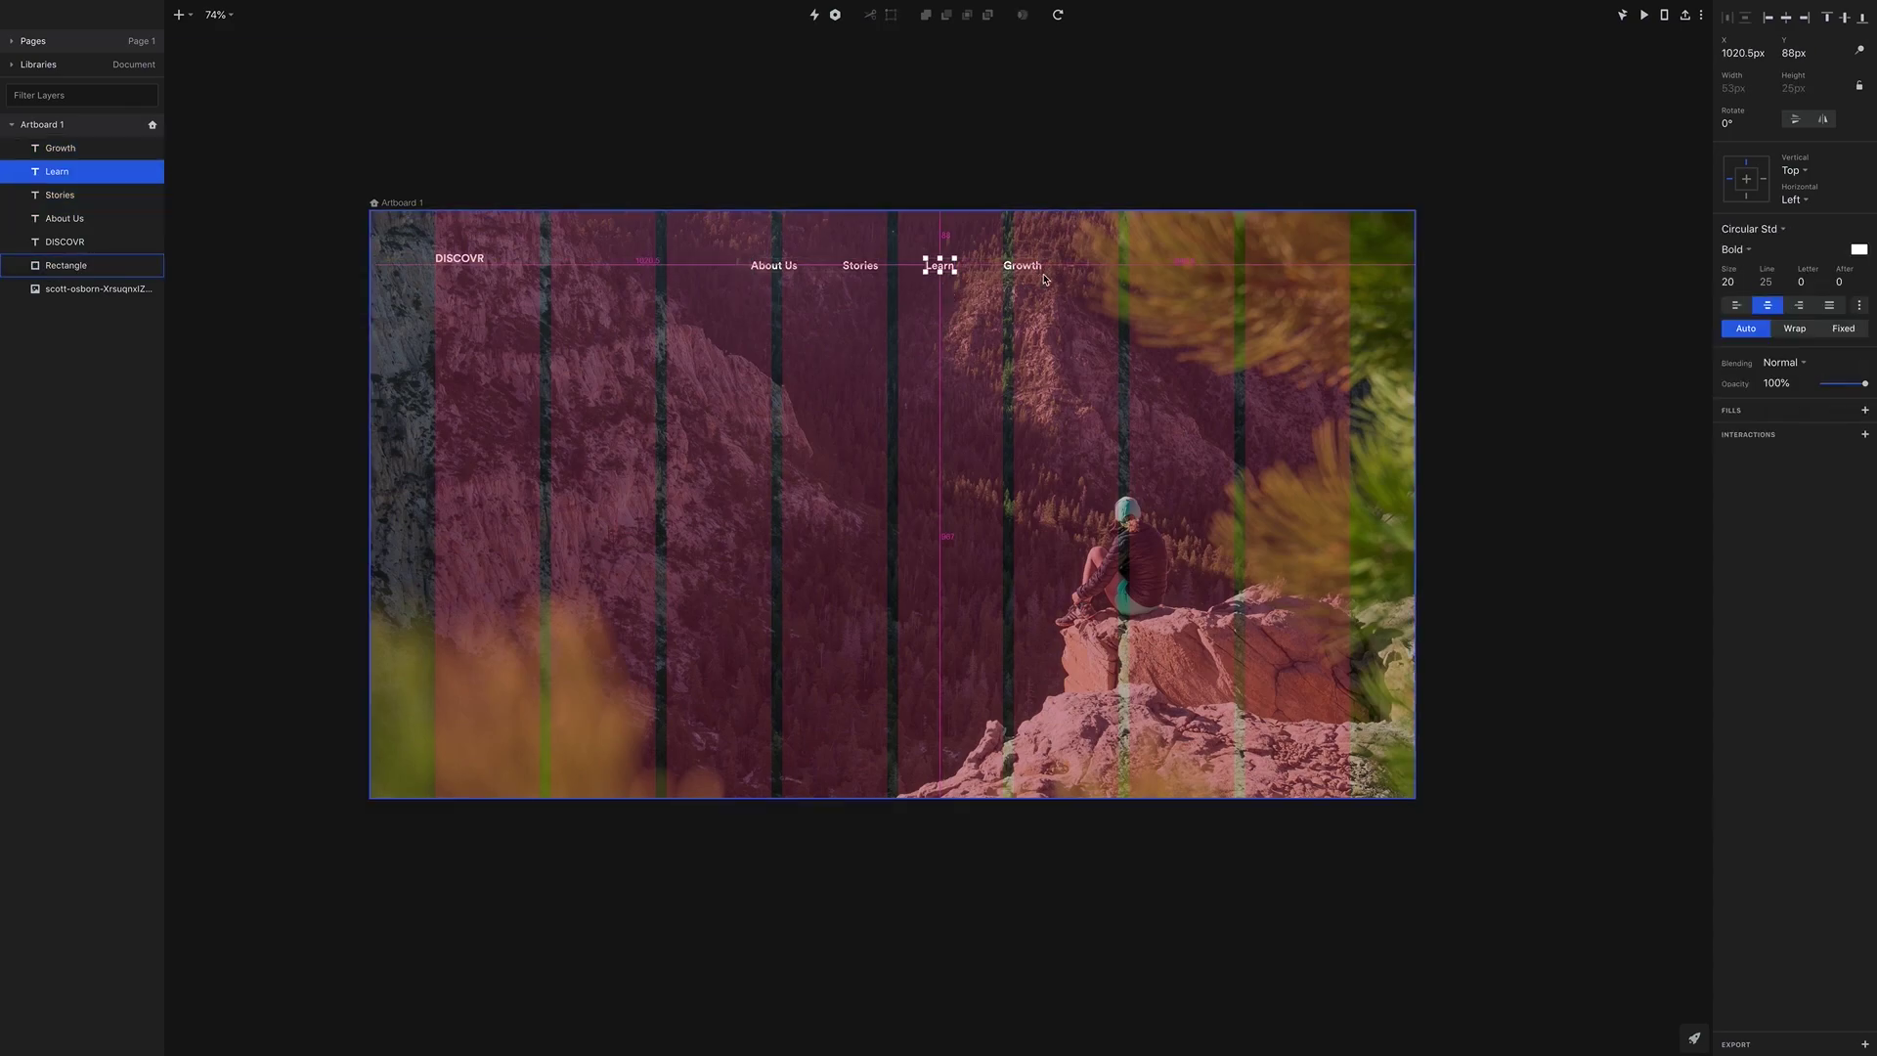
{"action": "left_click", "coordinate": [1021, 268]}
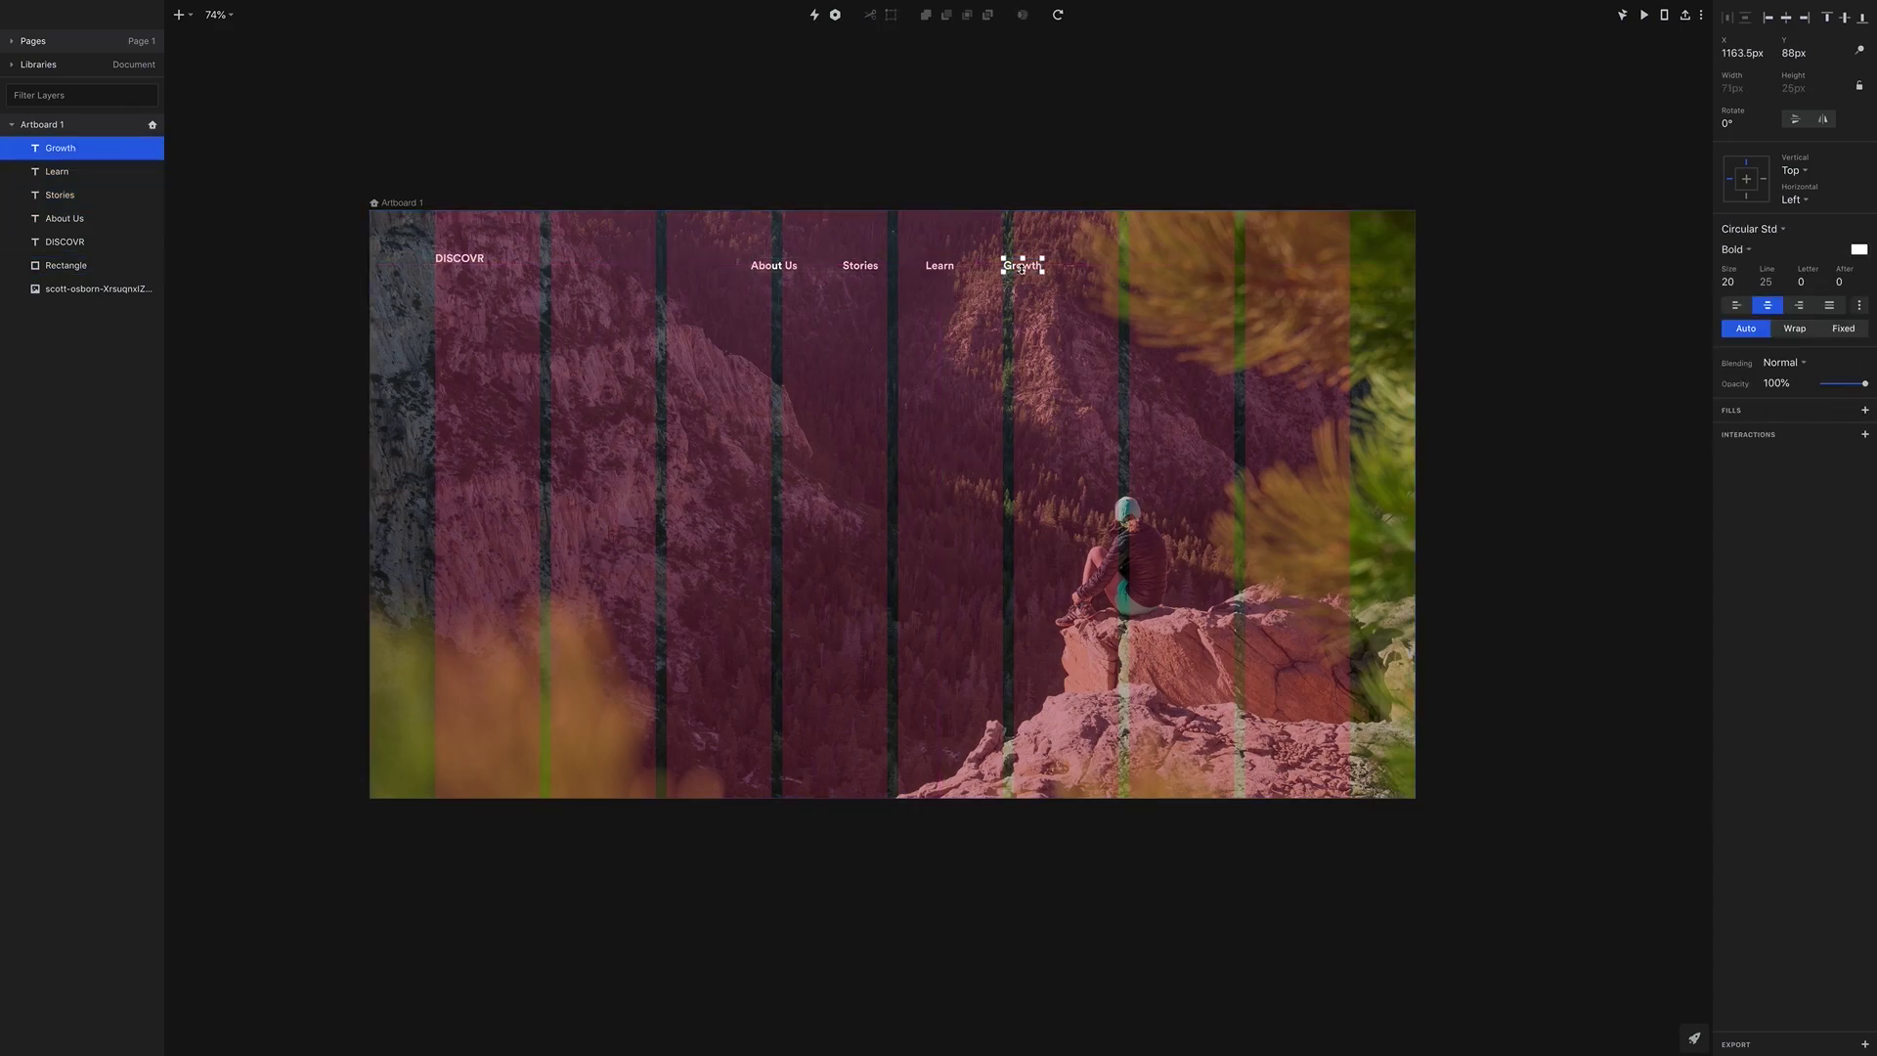
{"action": "left_click", "coordinate": [873, 268]}
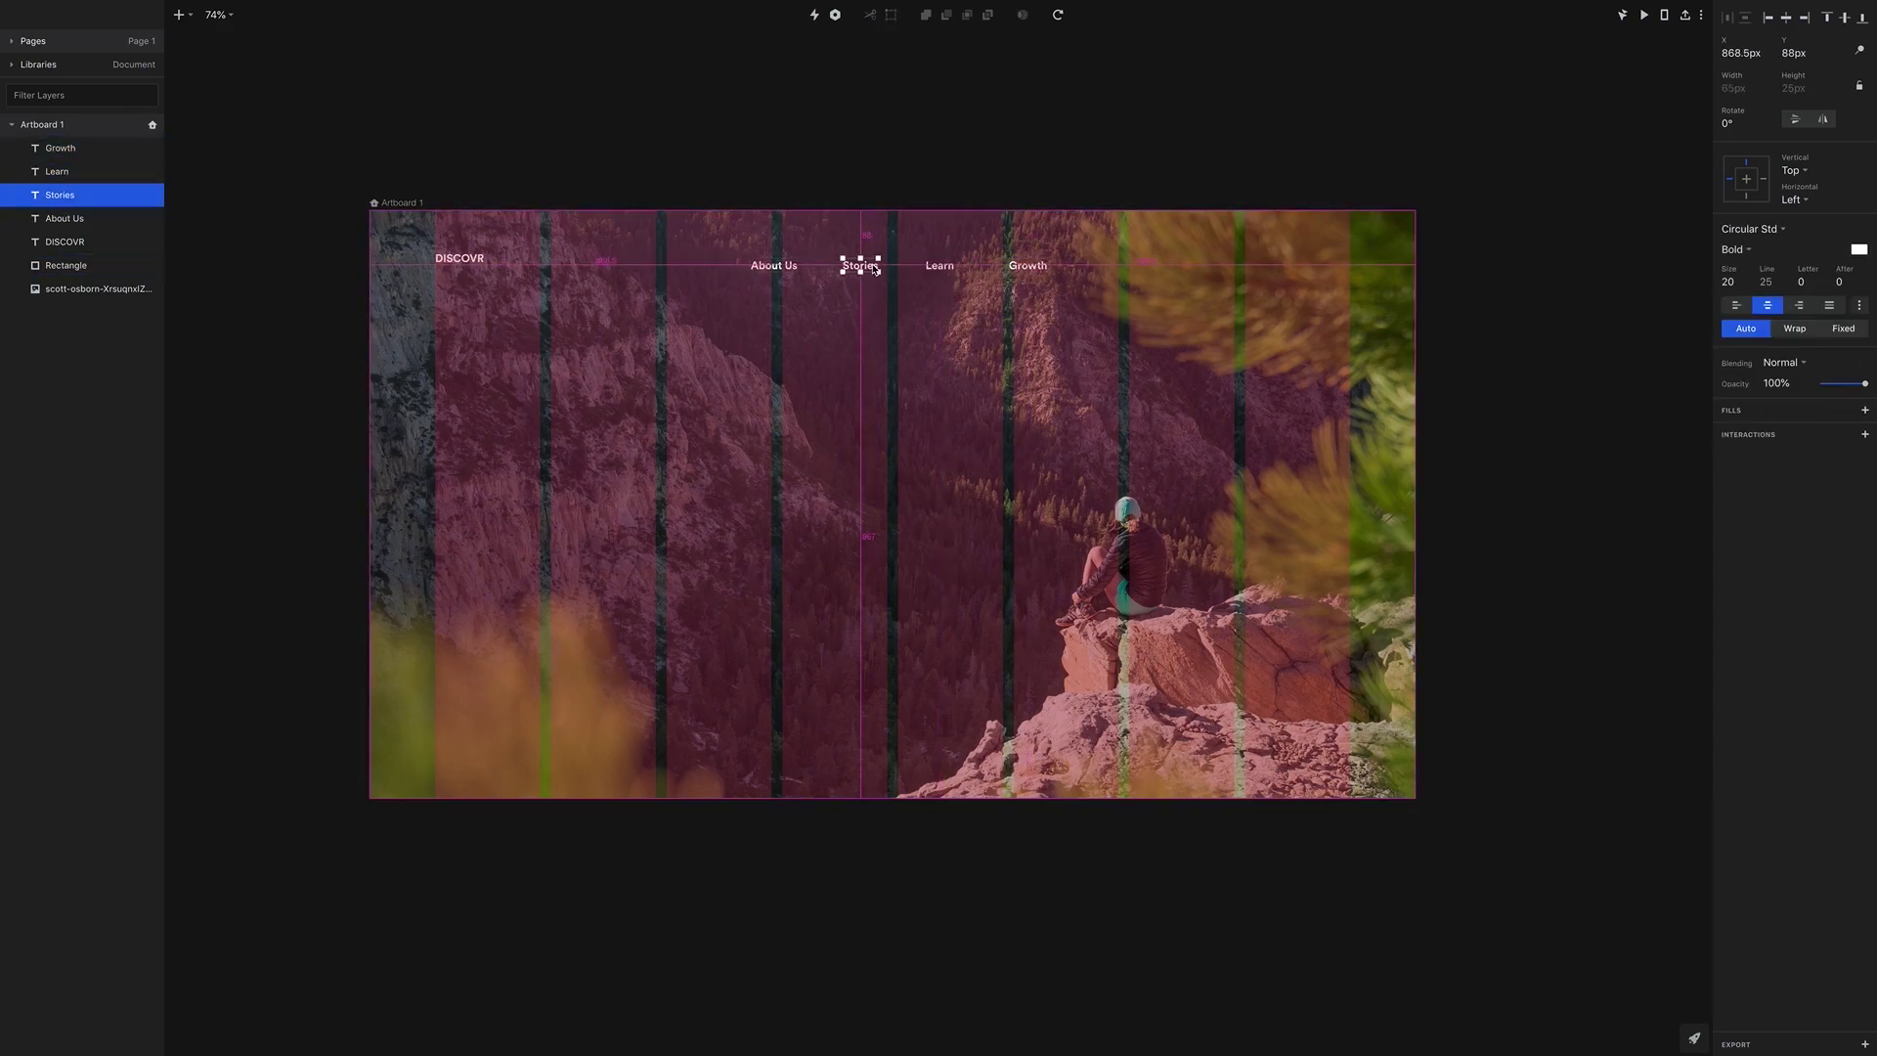
{"action": "key", "text": "shift+Left"}
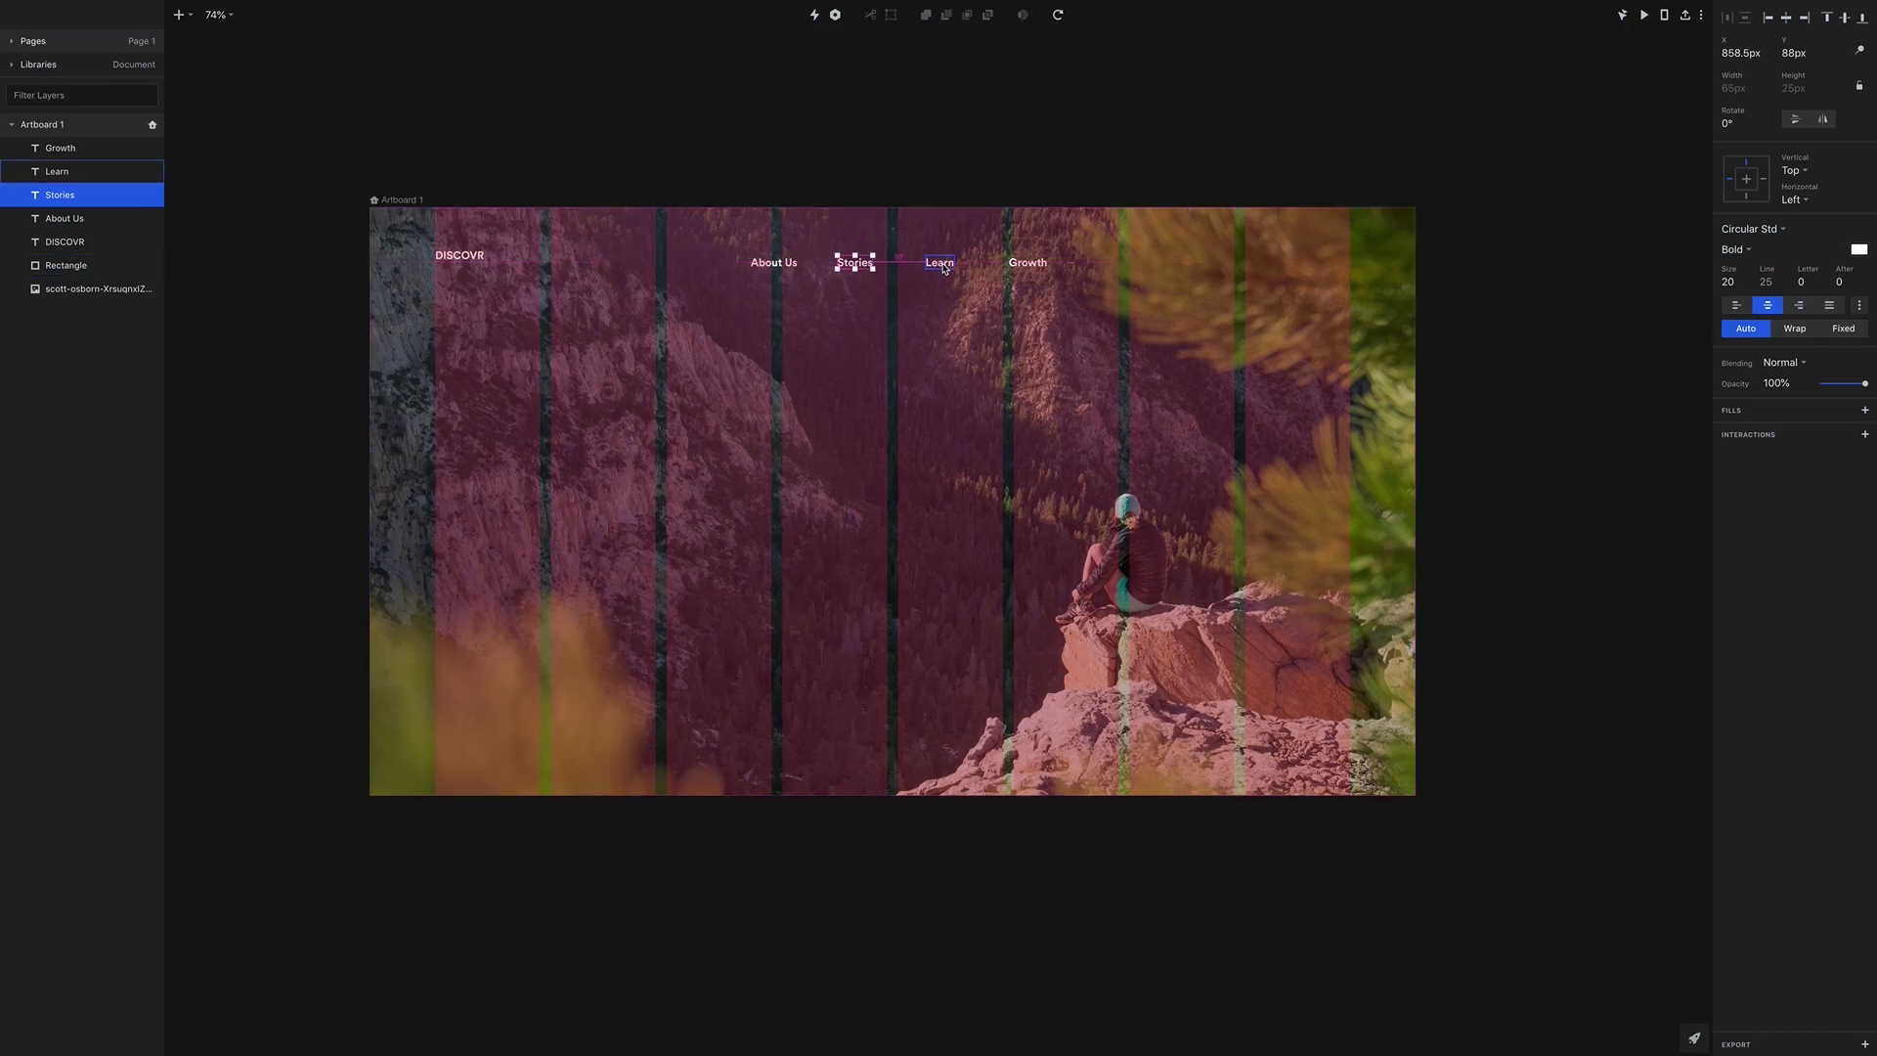
{"action": "key", "text": "Tab"}
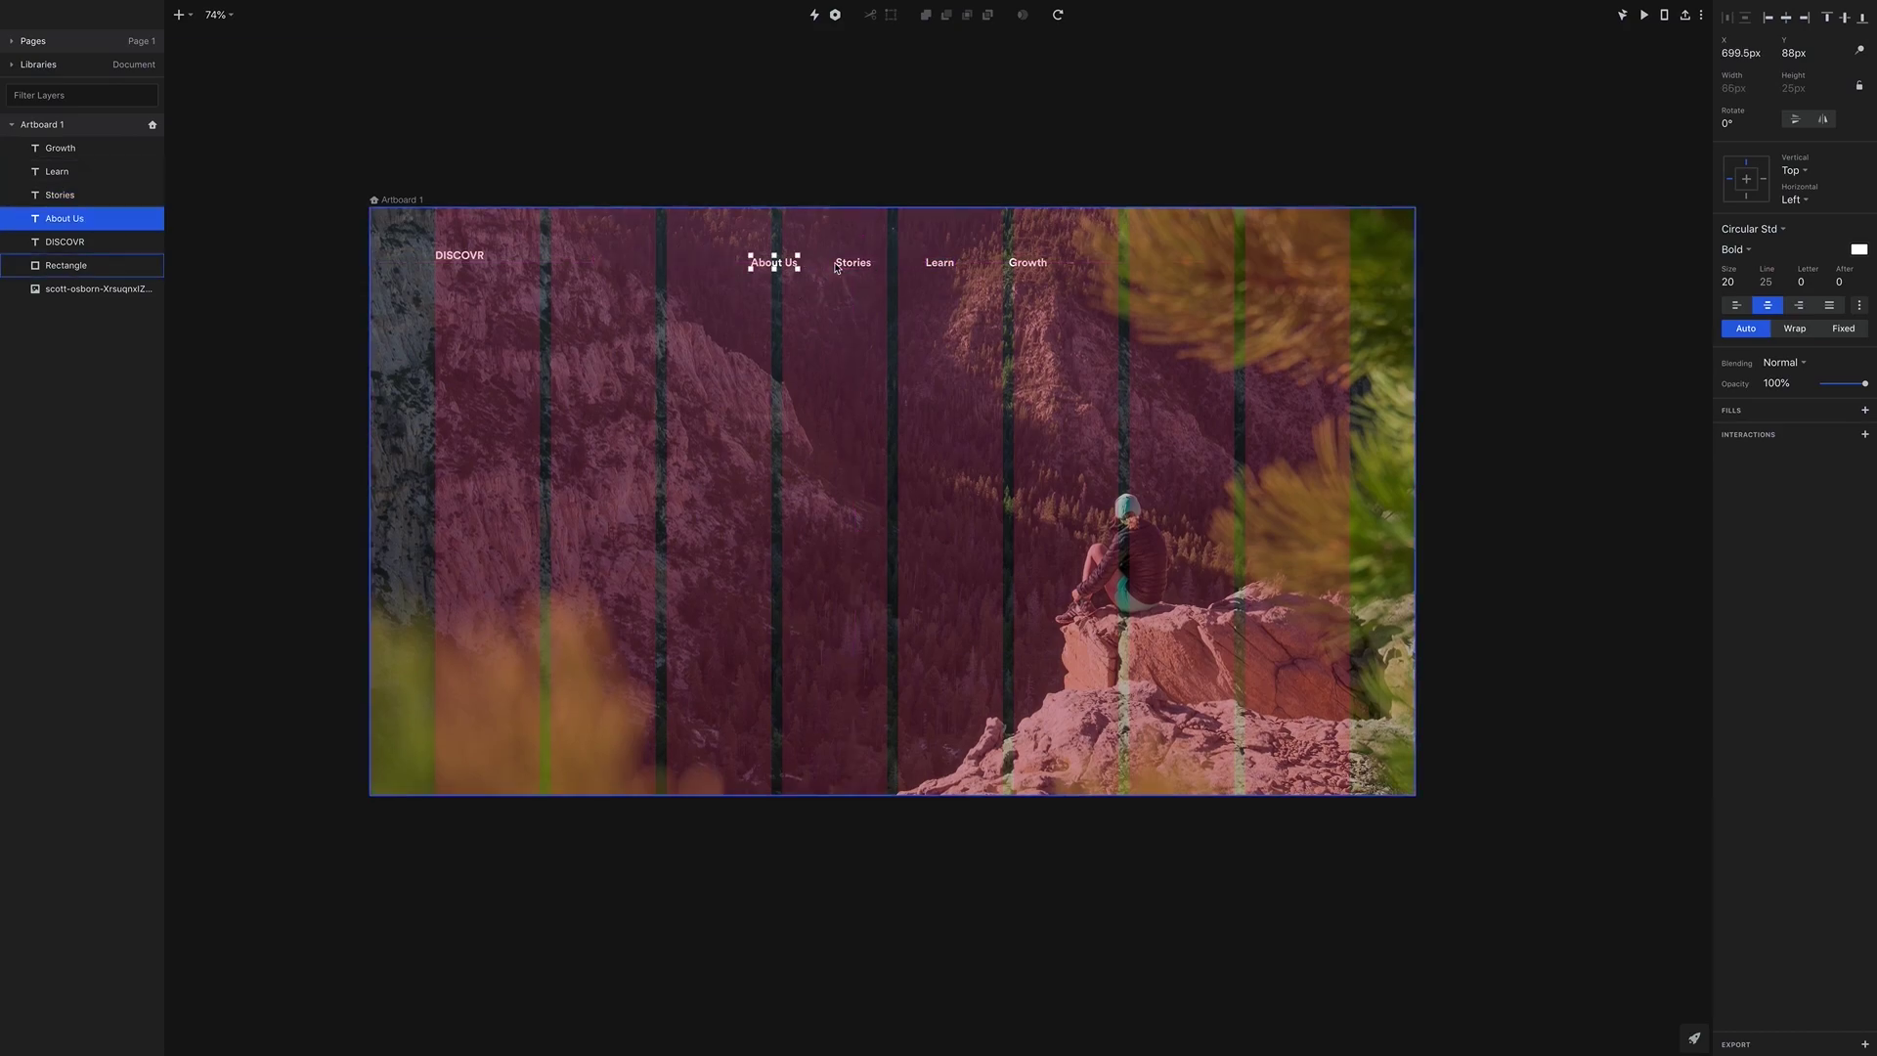
{"action": "key", "text": "shift+Left"}
{"action": "key", "text": "shift+Left"}
{"action": "key", "text": "shift+Left"}
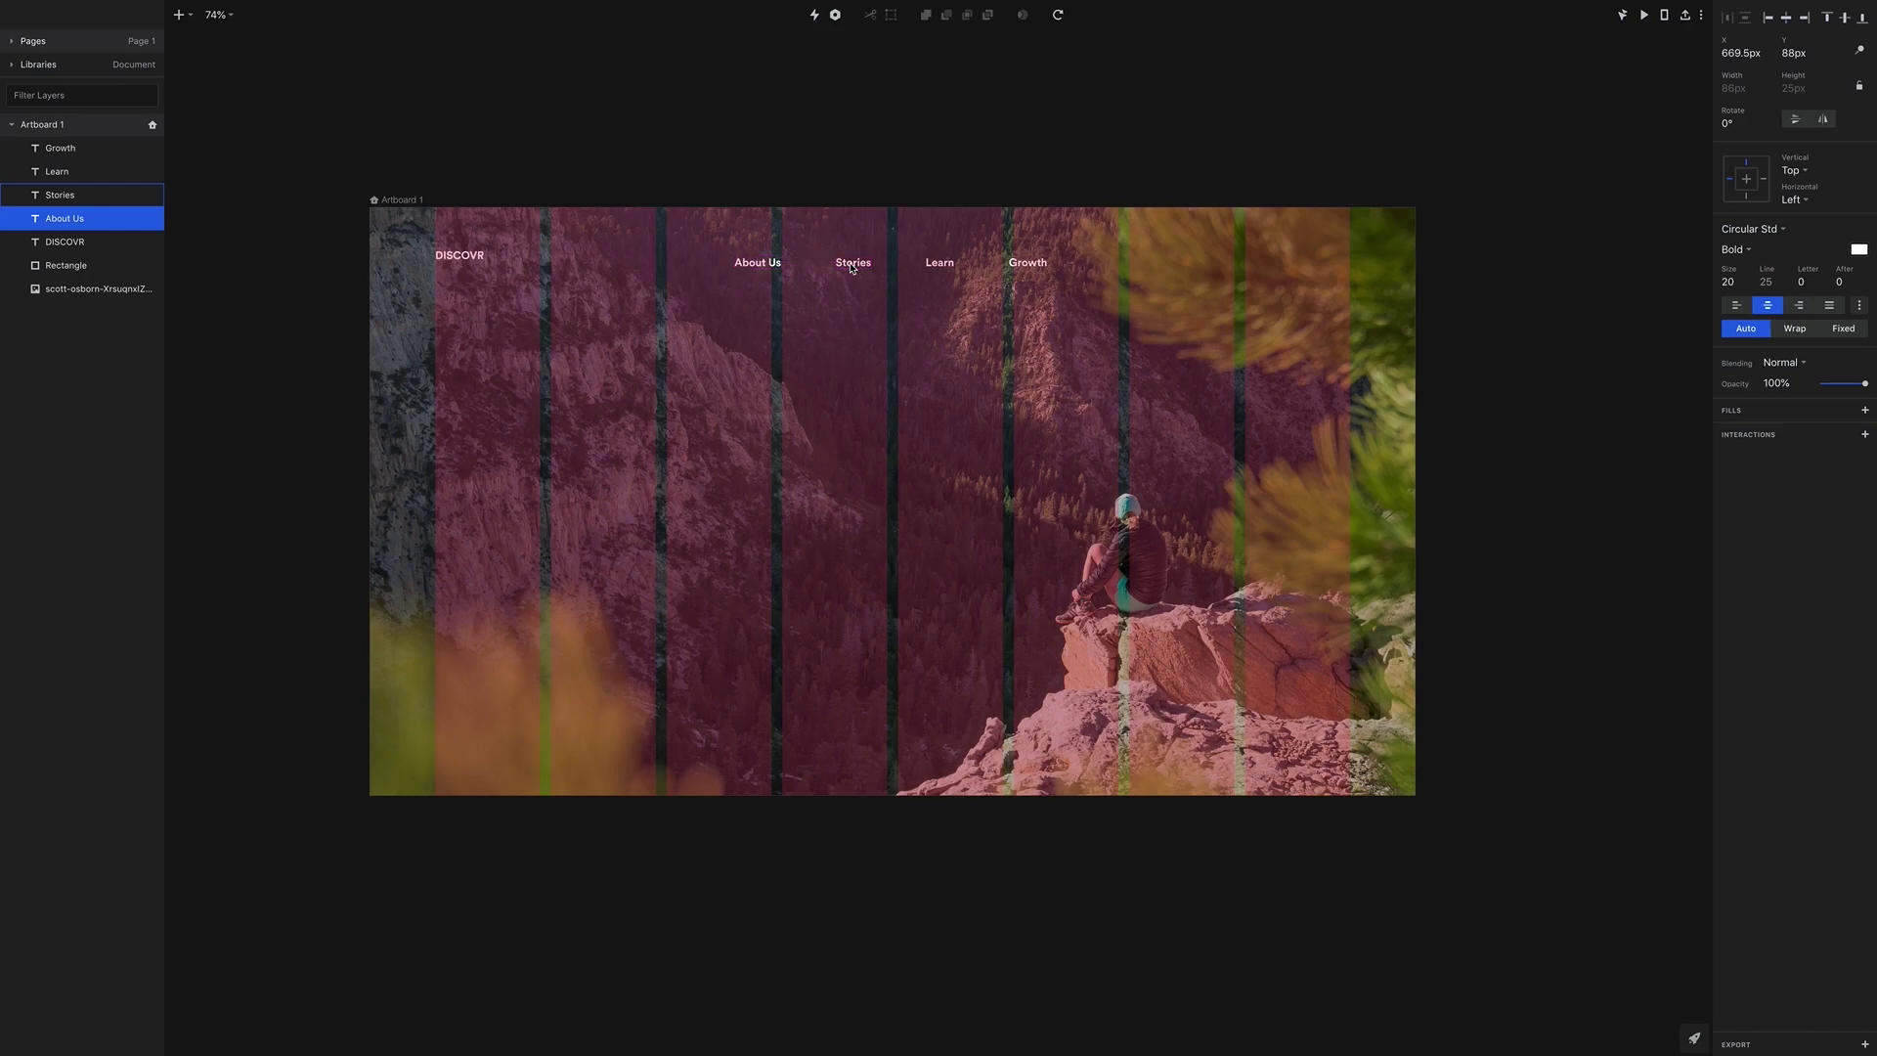
Regroup the four links and centre the group horizontally on the artboard
{"action": "left_click", "coordinate": [851, 265], "text": "shift"}
{"action": "left_click", "coordinate": [939, 264], "text": "shift"}
{"action": "left_click", "coordinate": [1028, 268], "text": "shift"}
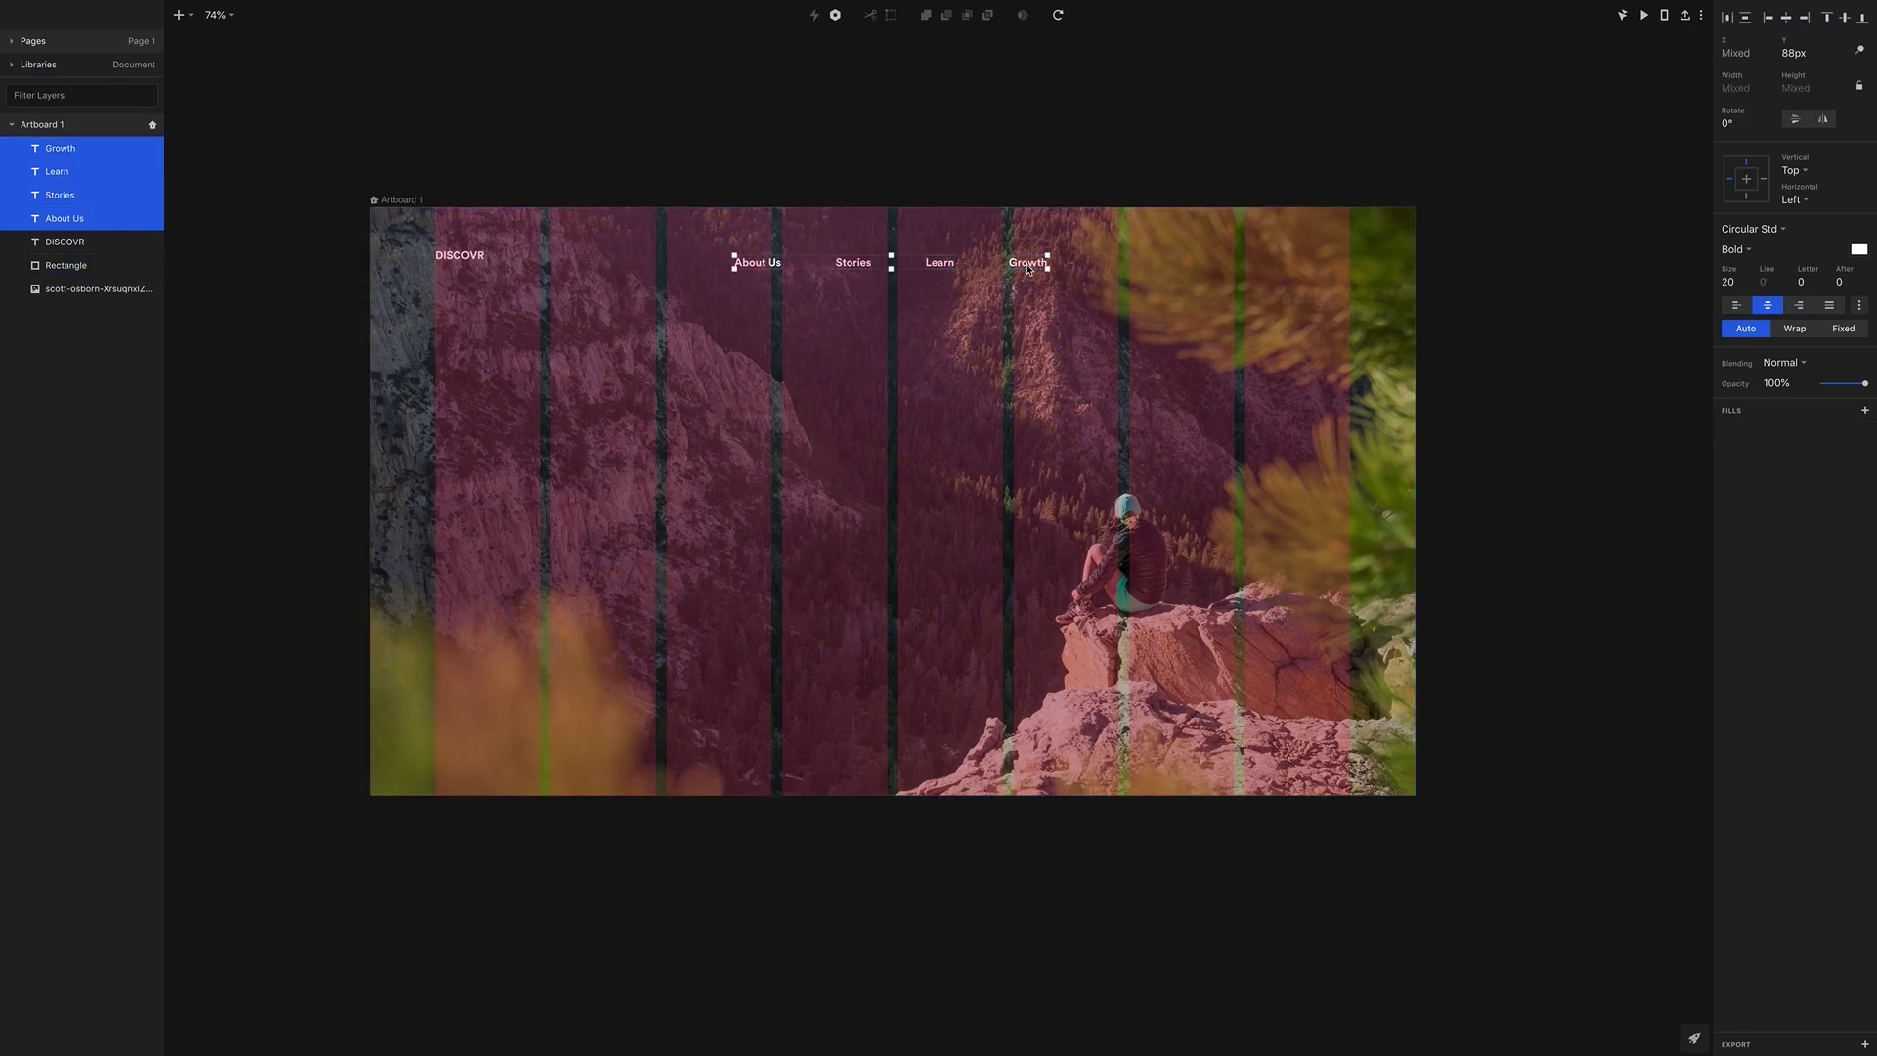
{"action": "key", "text": "ctrl+g"}
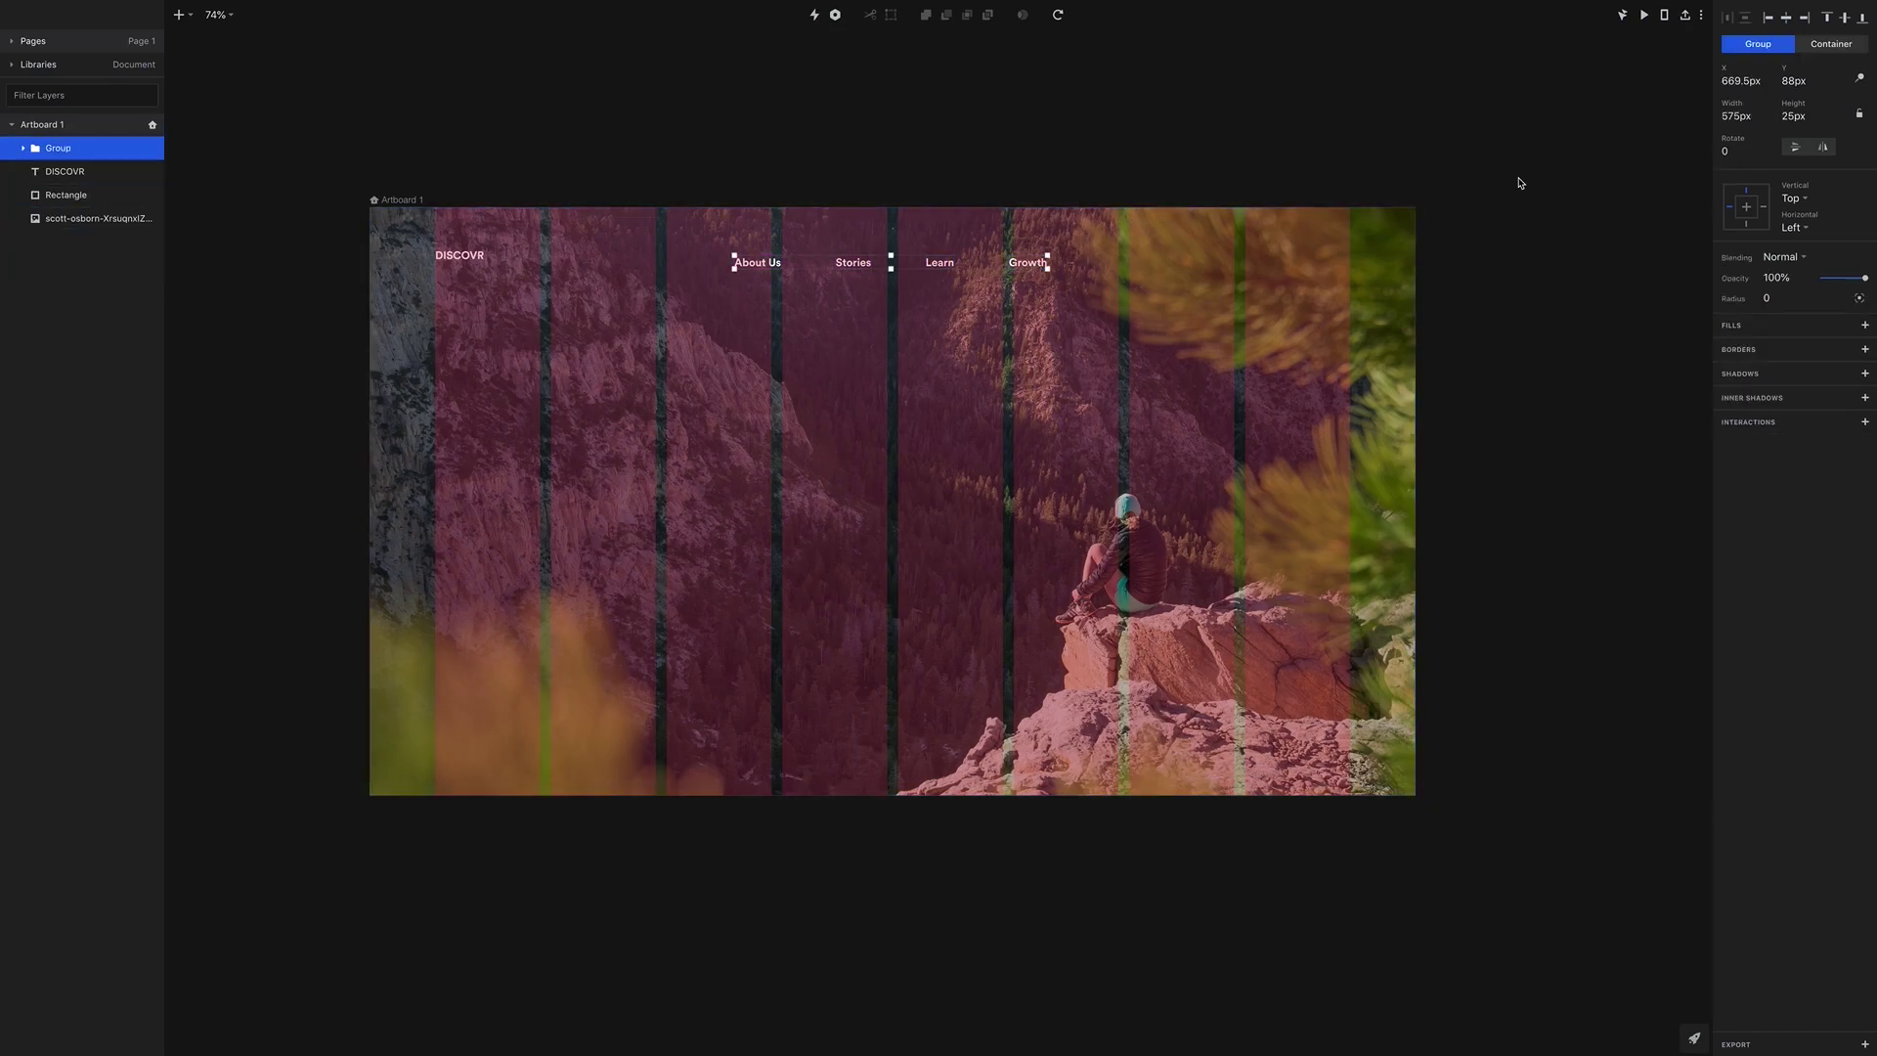
{"action": "left_click", "coordinate": [1788, 21]}
Raise the nav link group so it lines up with the DISCOVR logo
{"action": "left_click_drag", "start_coordinate": [772, 264], "coordinate": [772, 261]}
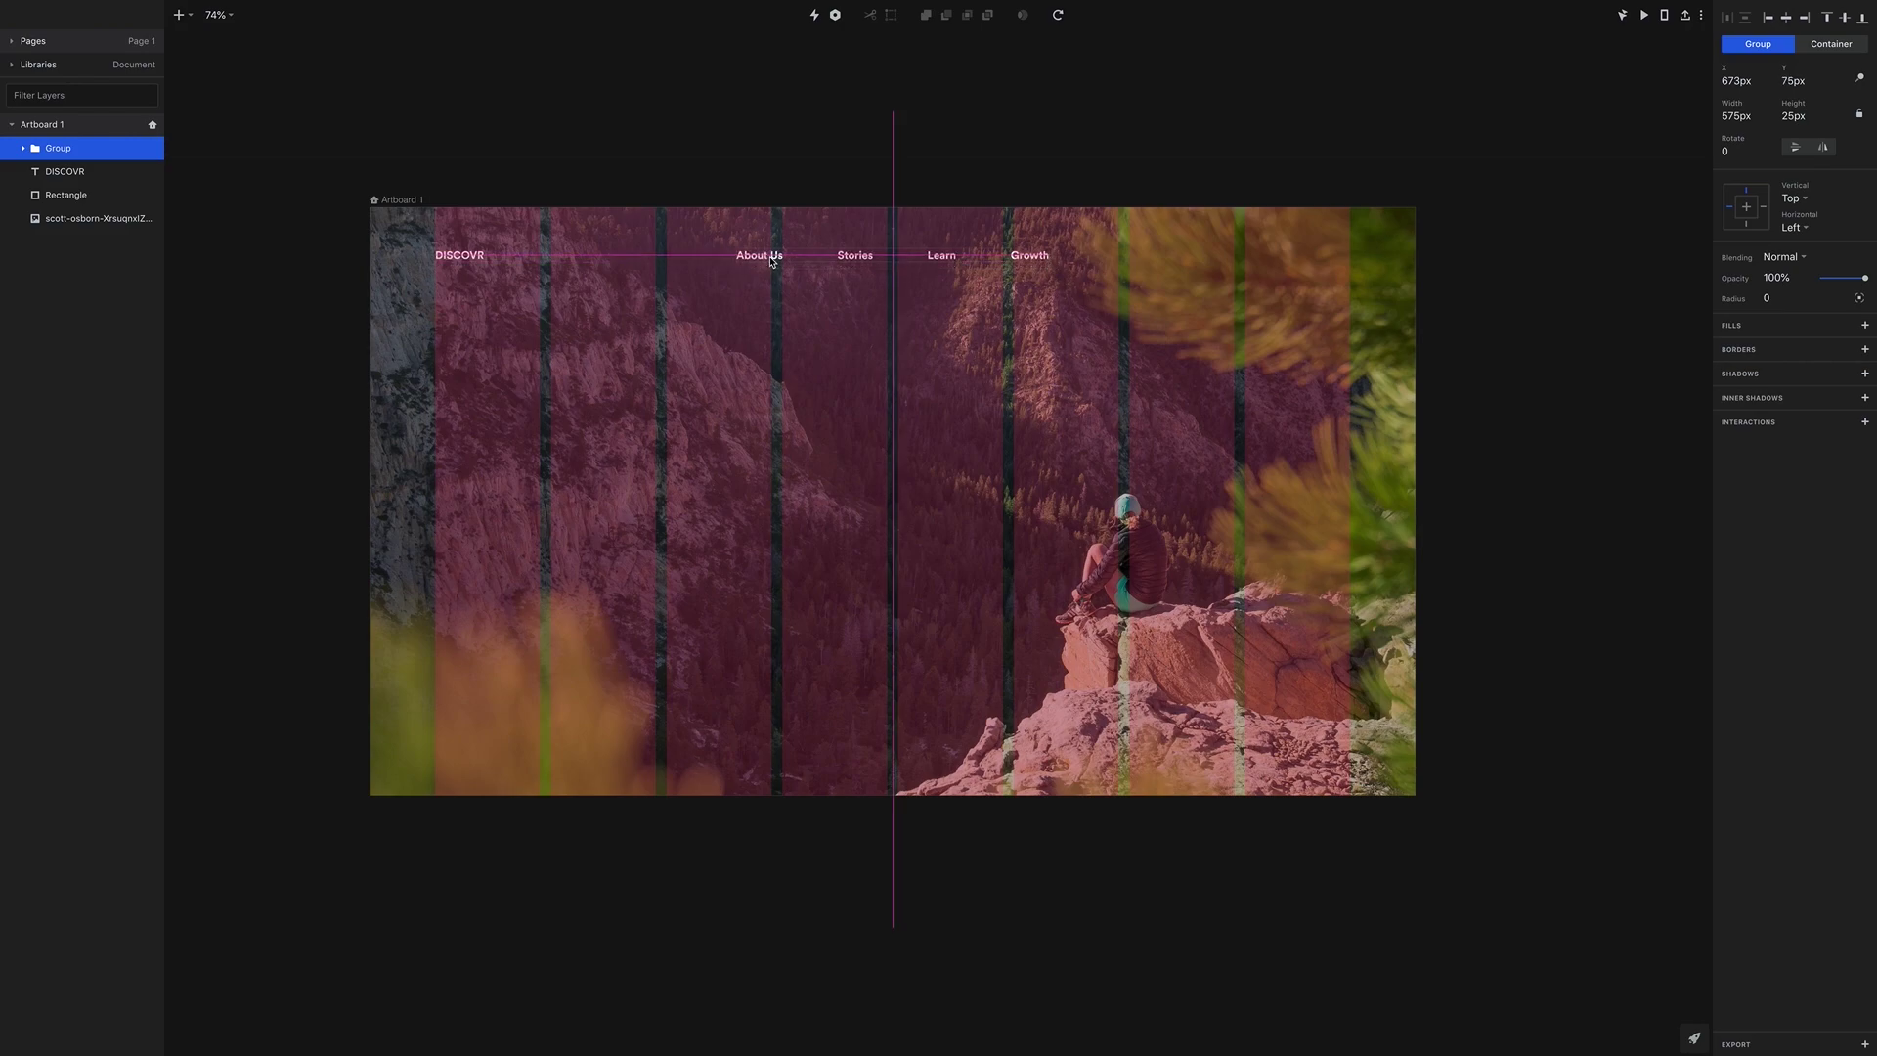
{"action": "left_click_drag", "start_coordinate": [772, 261], "coordinate": [772, 261]}
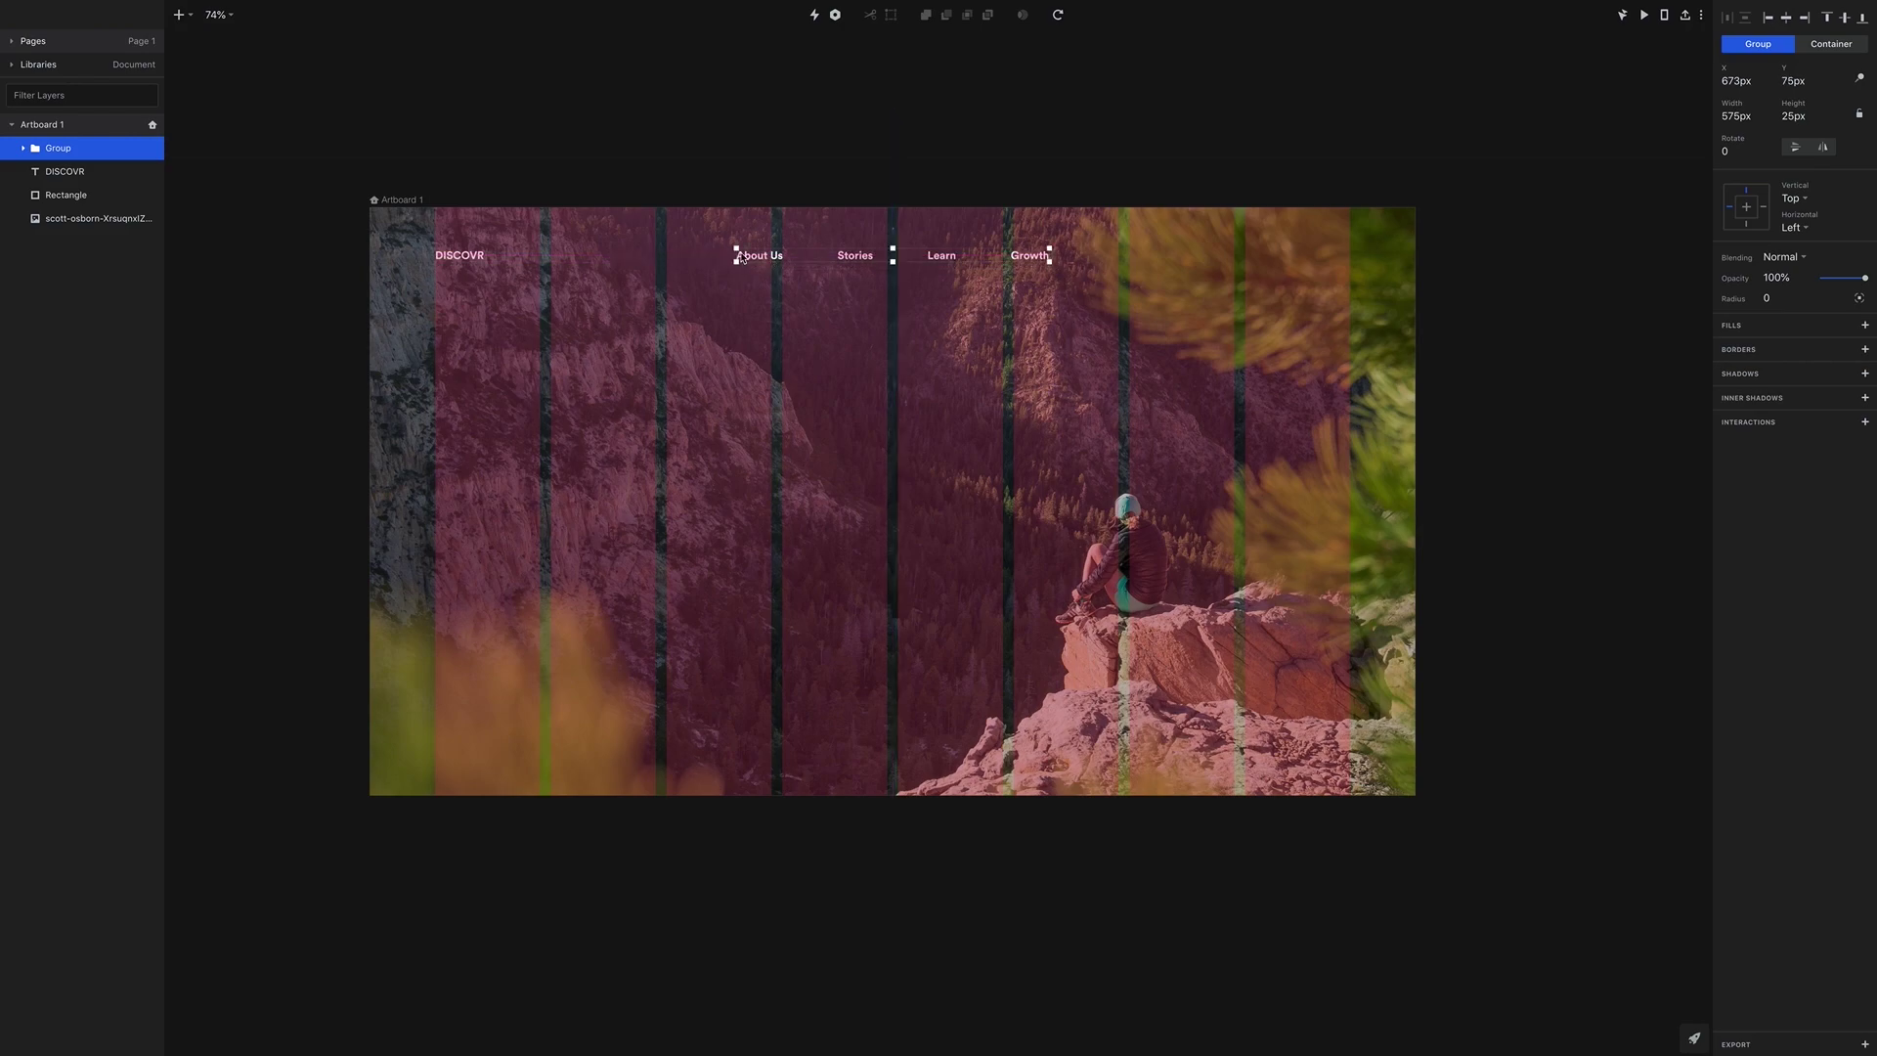
{"action": "left_click", "coordinate": [470, 258], "text": "shift"}
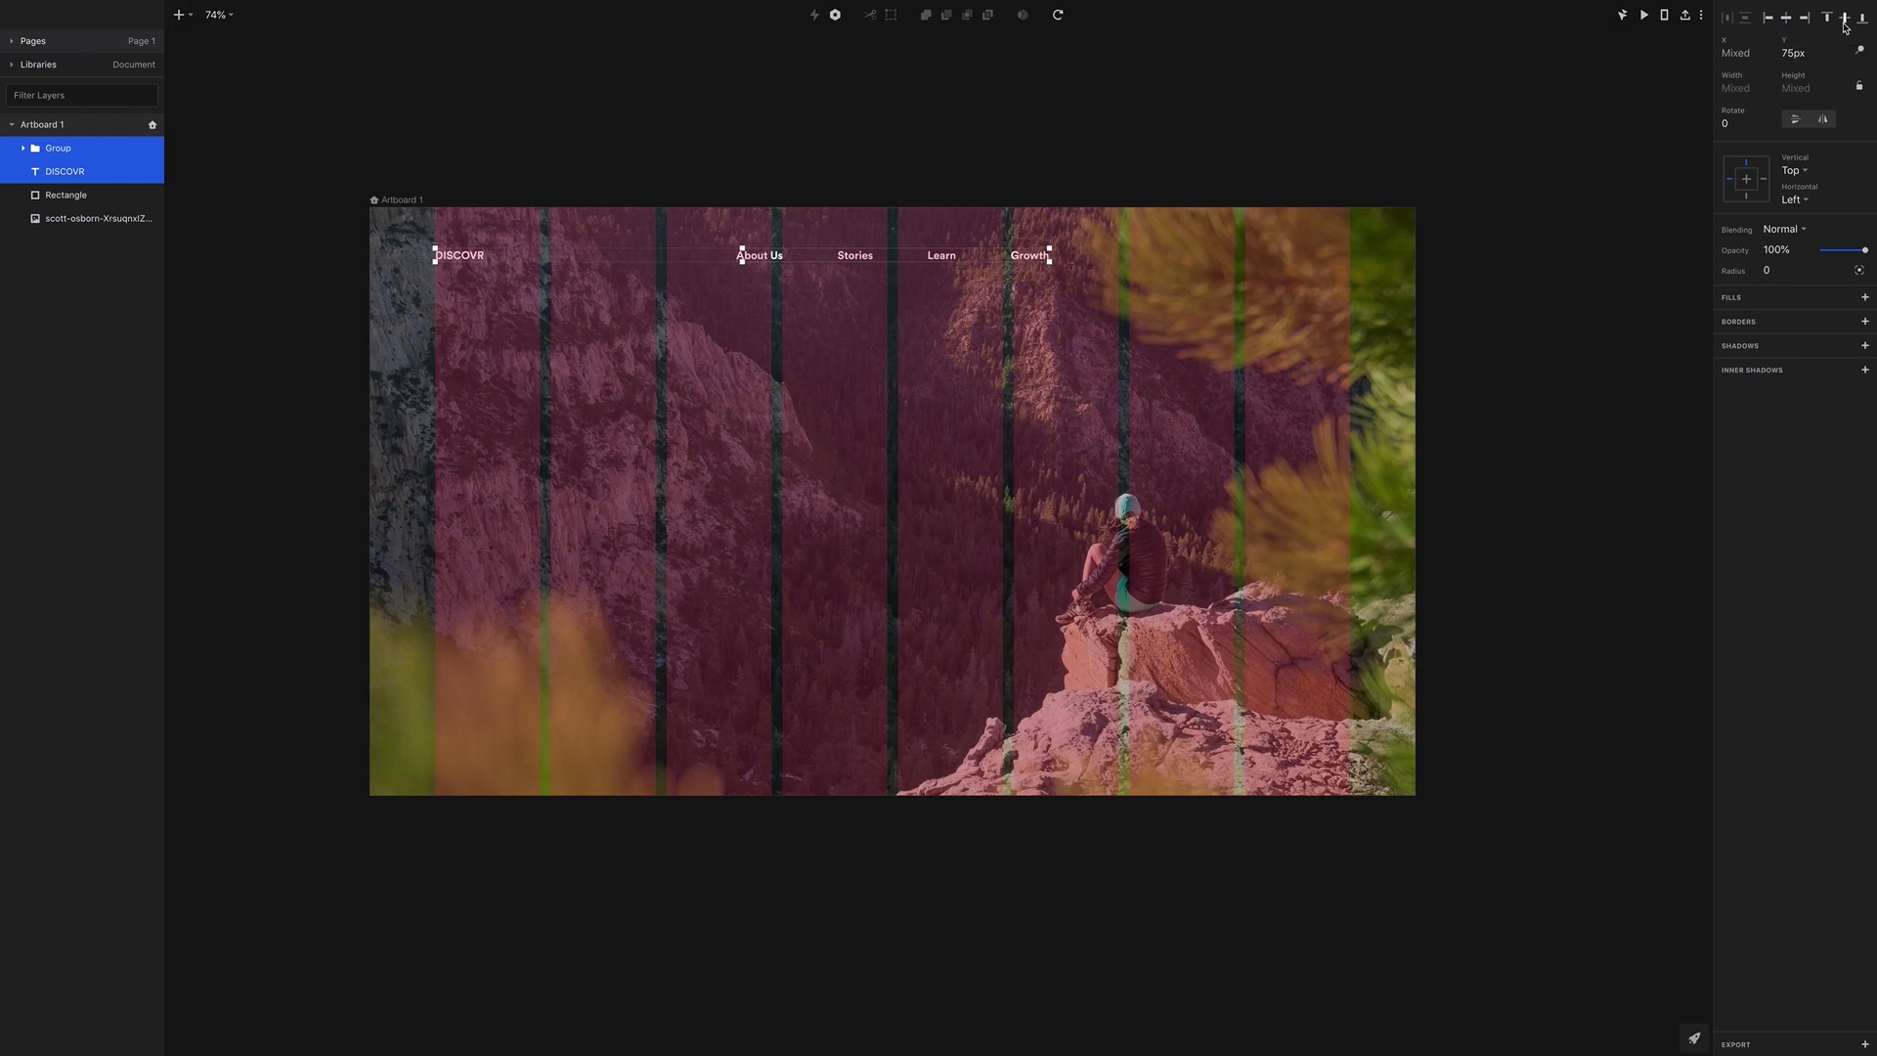
Duplicate the DISCOVR logo text toward the right edge of the artboard
{"action": "left_click", "coordinate": [1024, 286]}
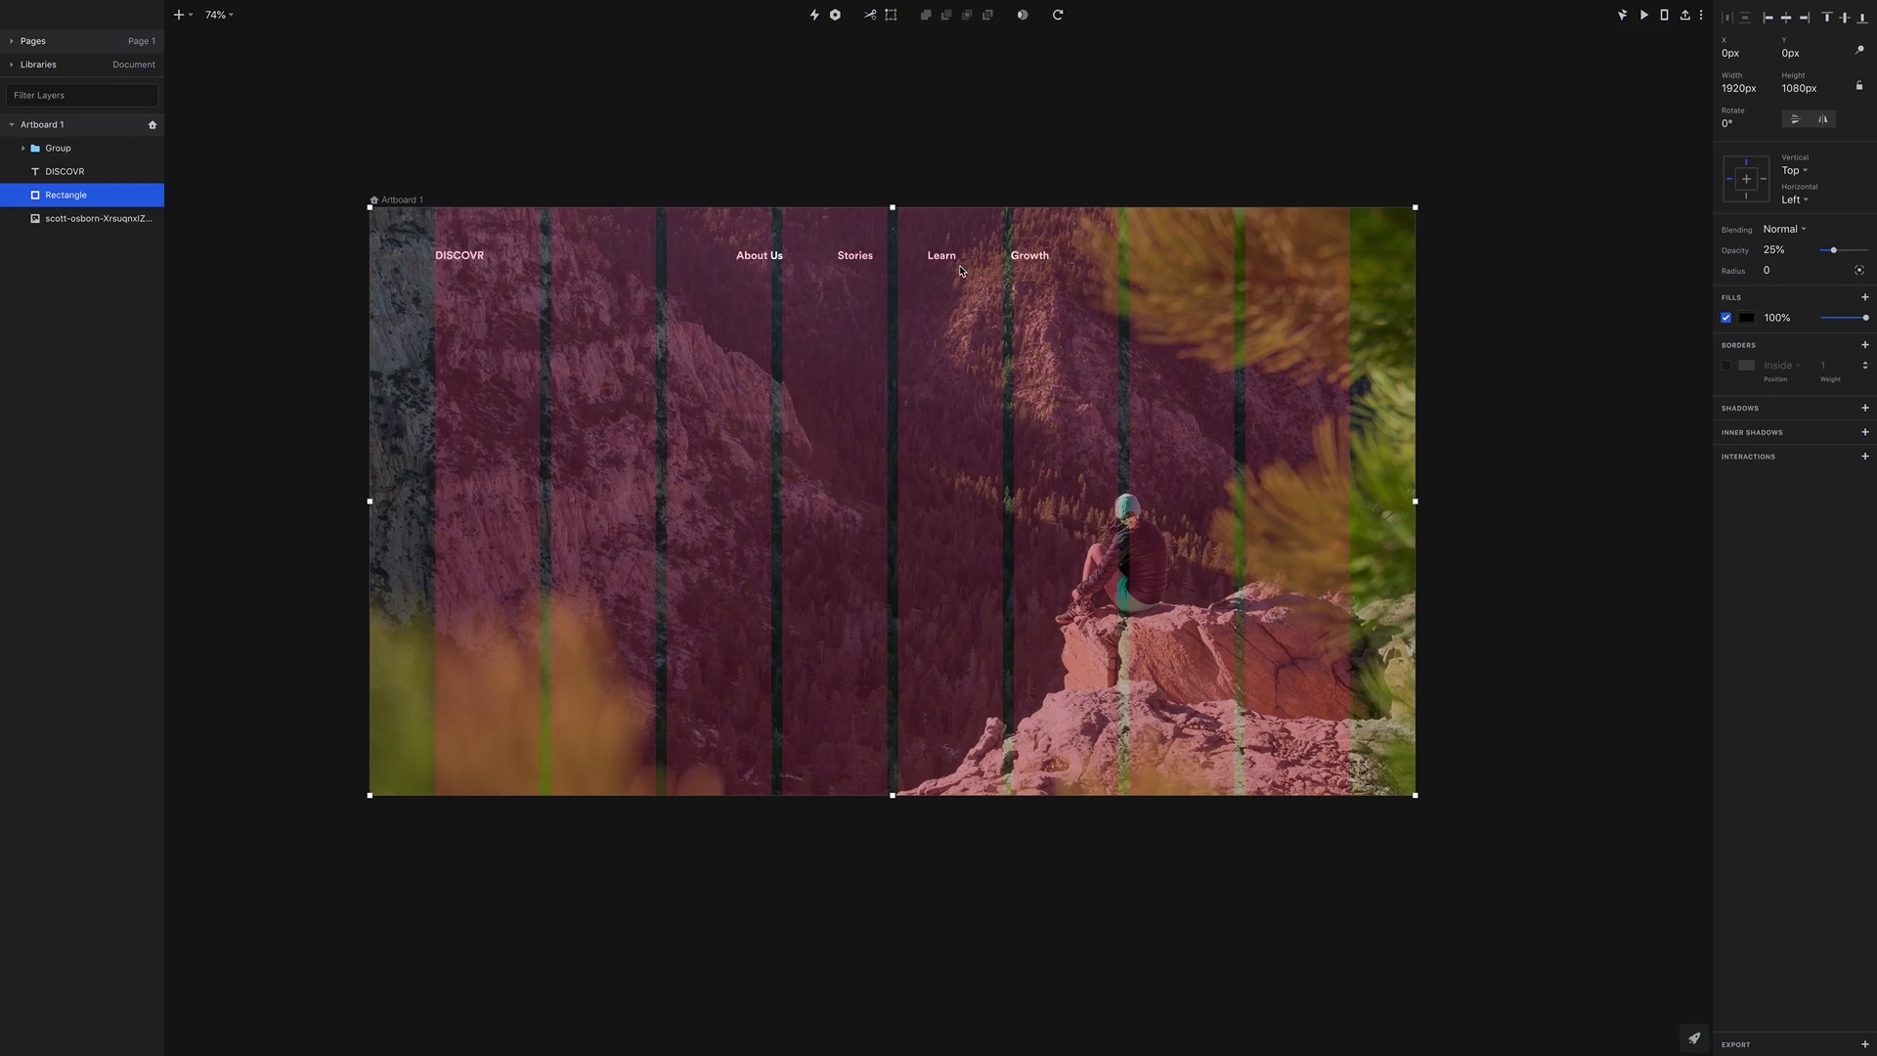
{"action": "left_click", "coordinate": [472, 258]}
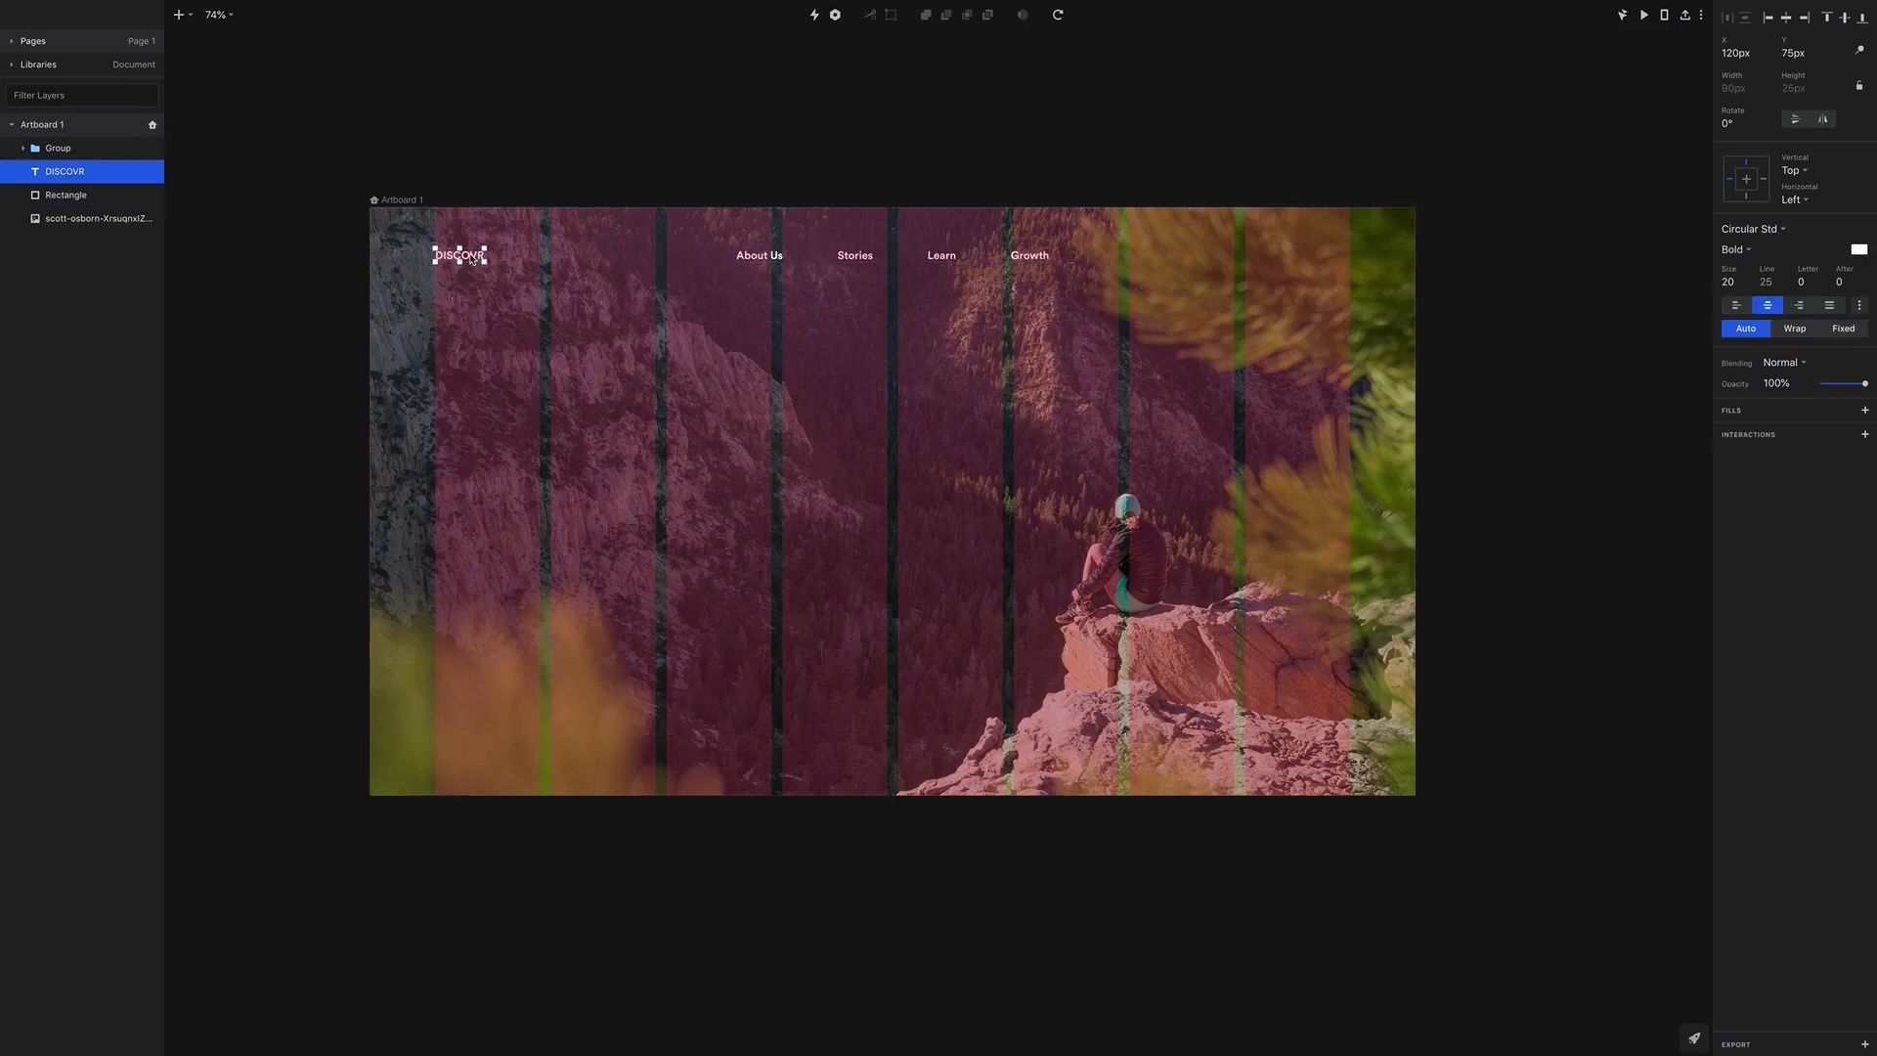
{"action": "left_click_drag", "start_coordinate": [472, 259], "coordinate": [1339, 287]}
Change the DISCOVR copy to 'Contact' and position it at the right, level with the nav links
{"action": "double_click", "coordinate": [1333, 259]}
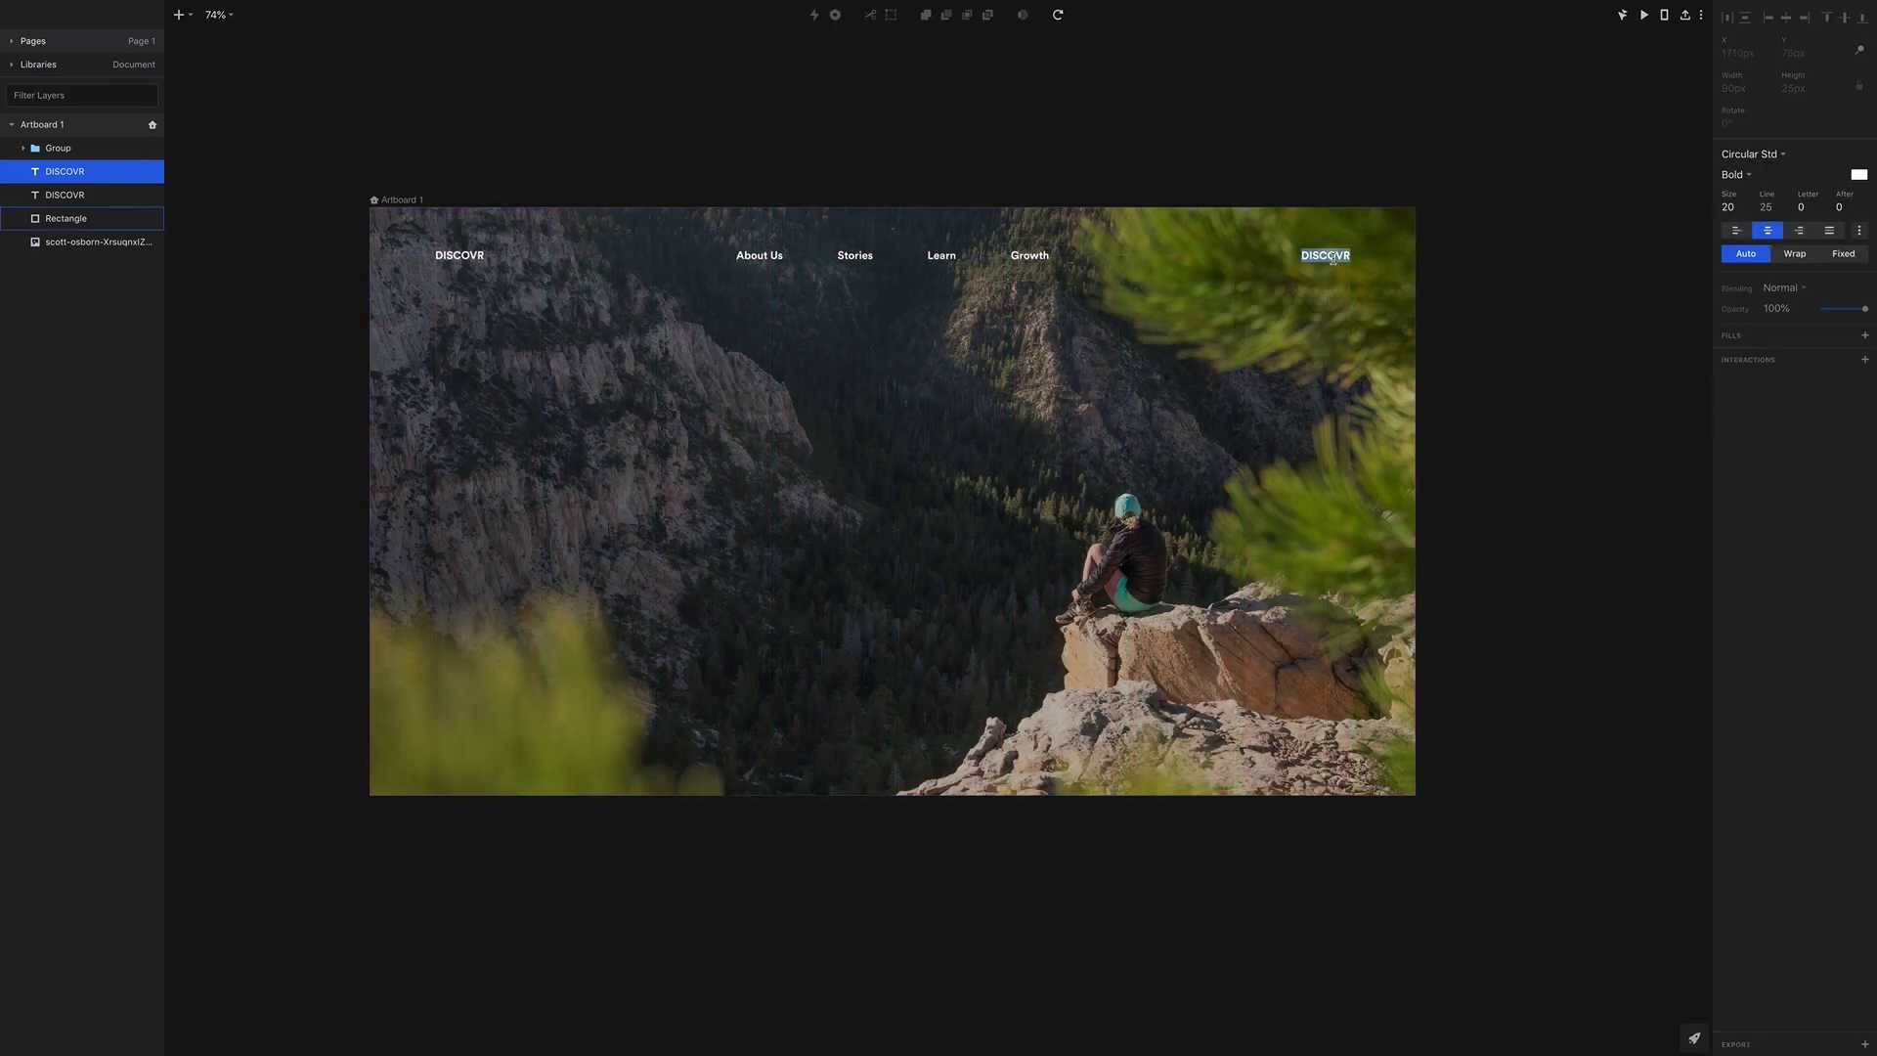
{"action": "type", "text": "Contact"}
{"action": "key", "text": "Escape"}
{"action": "left_click_drag", "start_coordinate": [1335, 261], "coordinate": [1332, 258]}
{"action": "key", "text": "ctrl+z"}
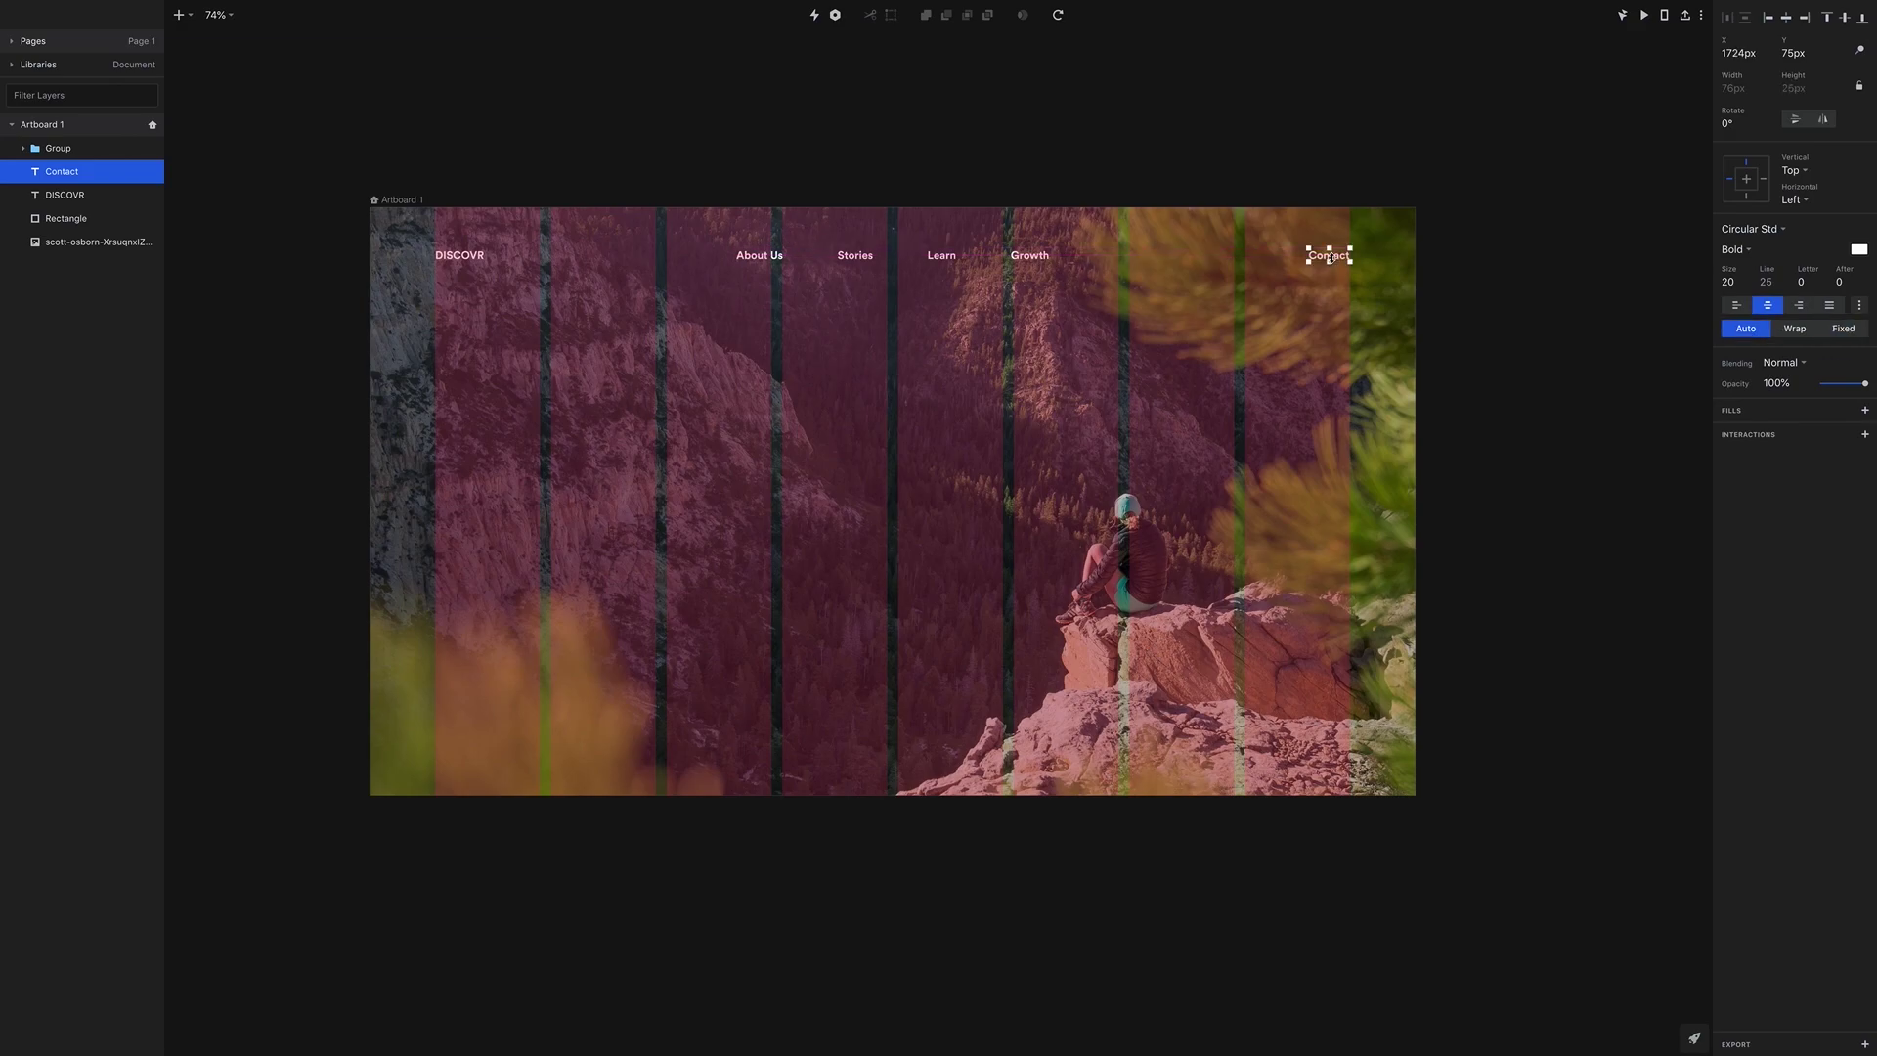
{"action": "left_click", "coordinate": [1029, 256], "text": "shift"}
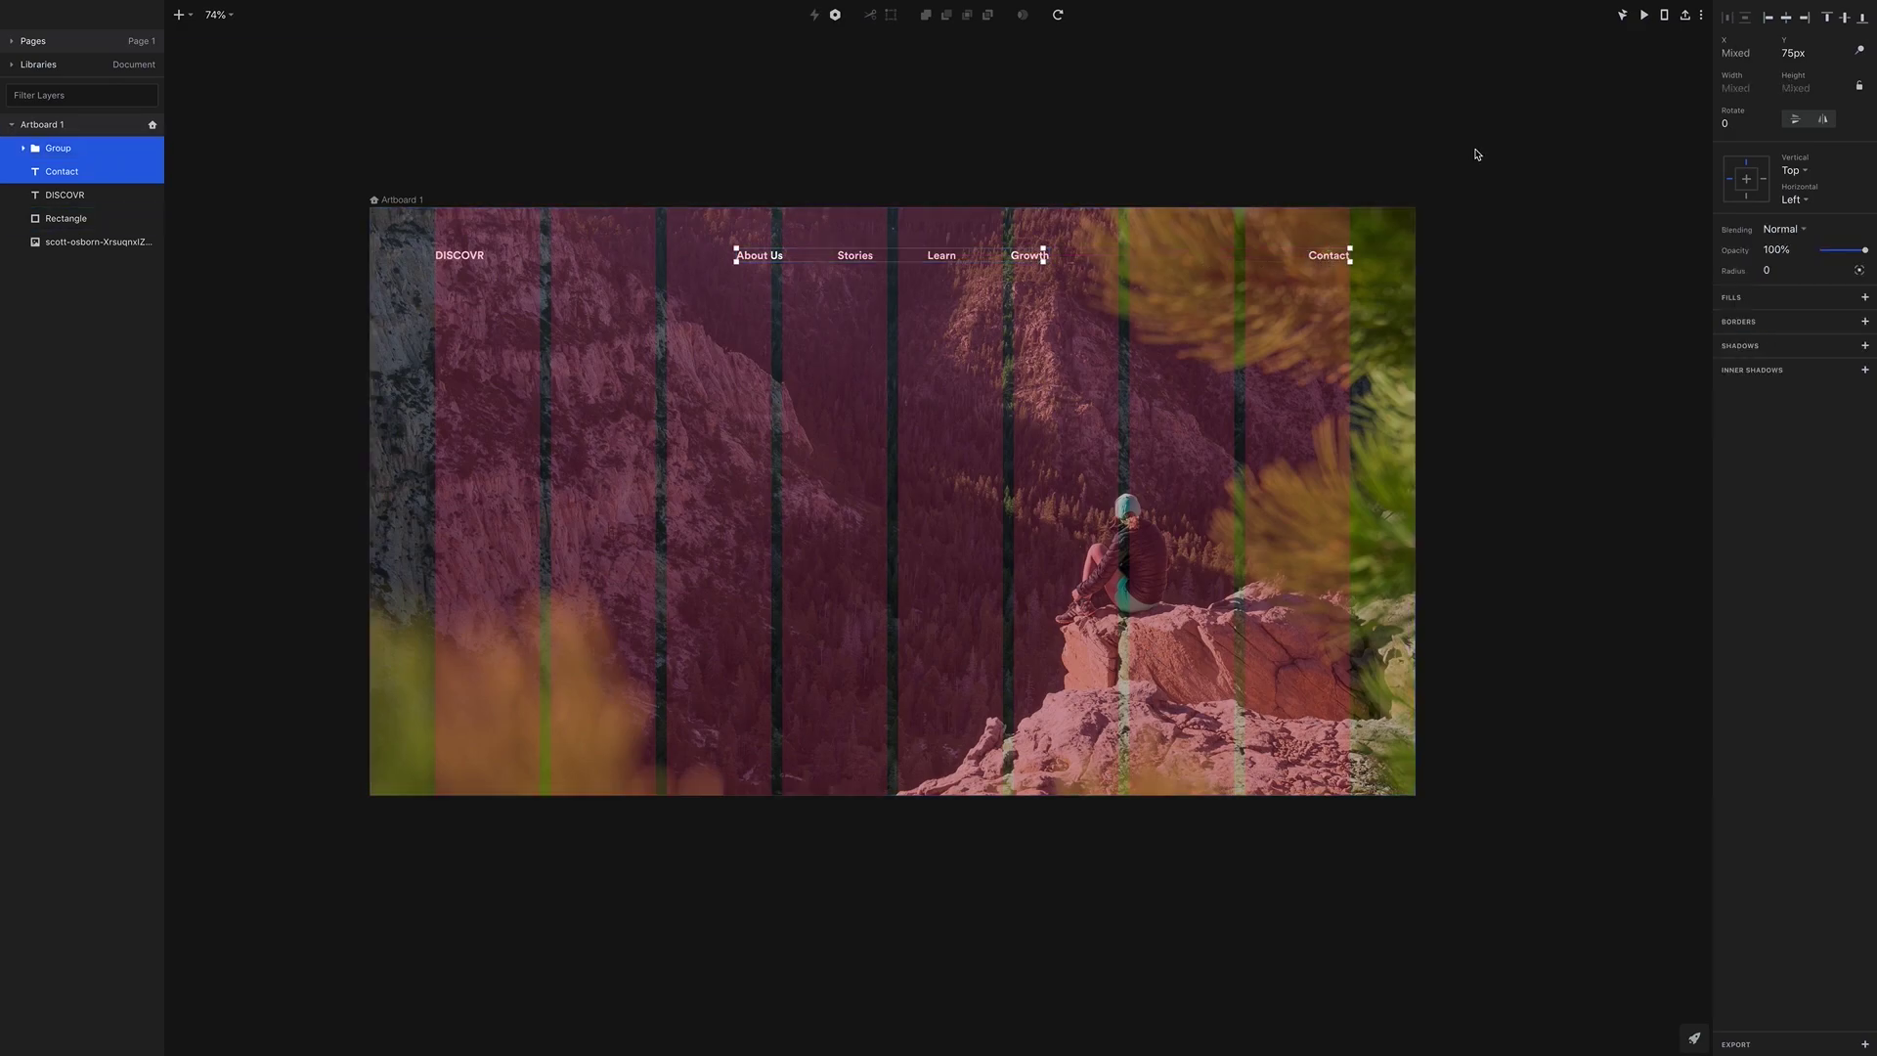
{"action": "left_click", "coordinate": [1788, 19]}
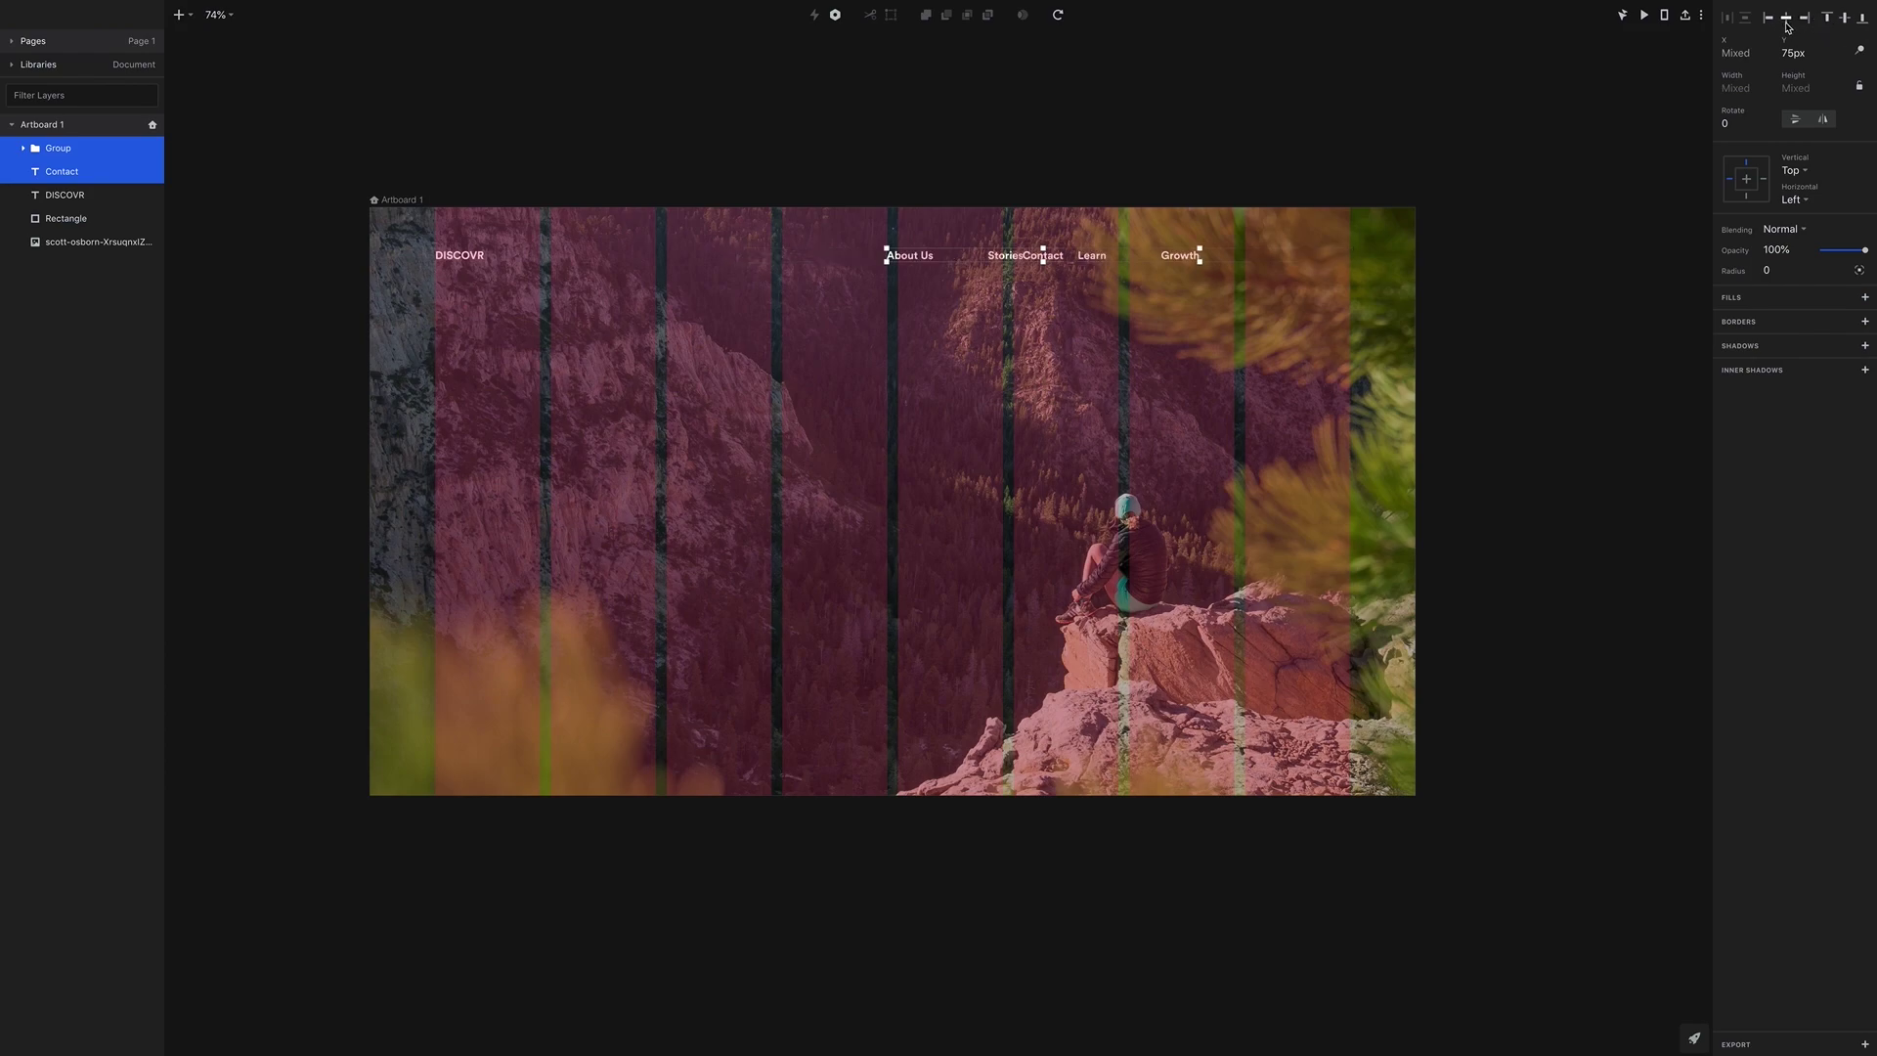
{"action": "key", "text": "ctrl+z"}
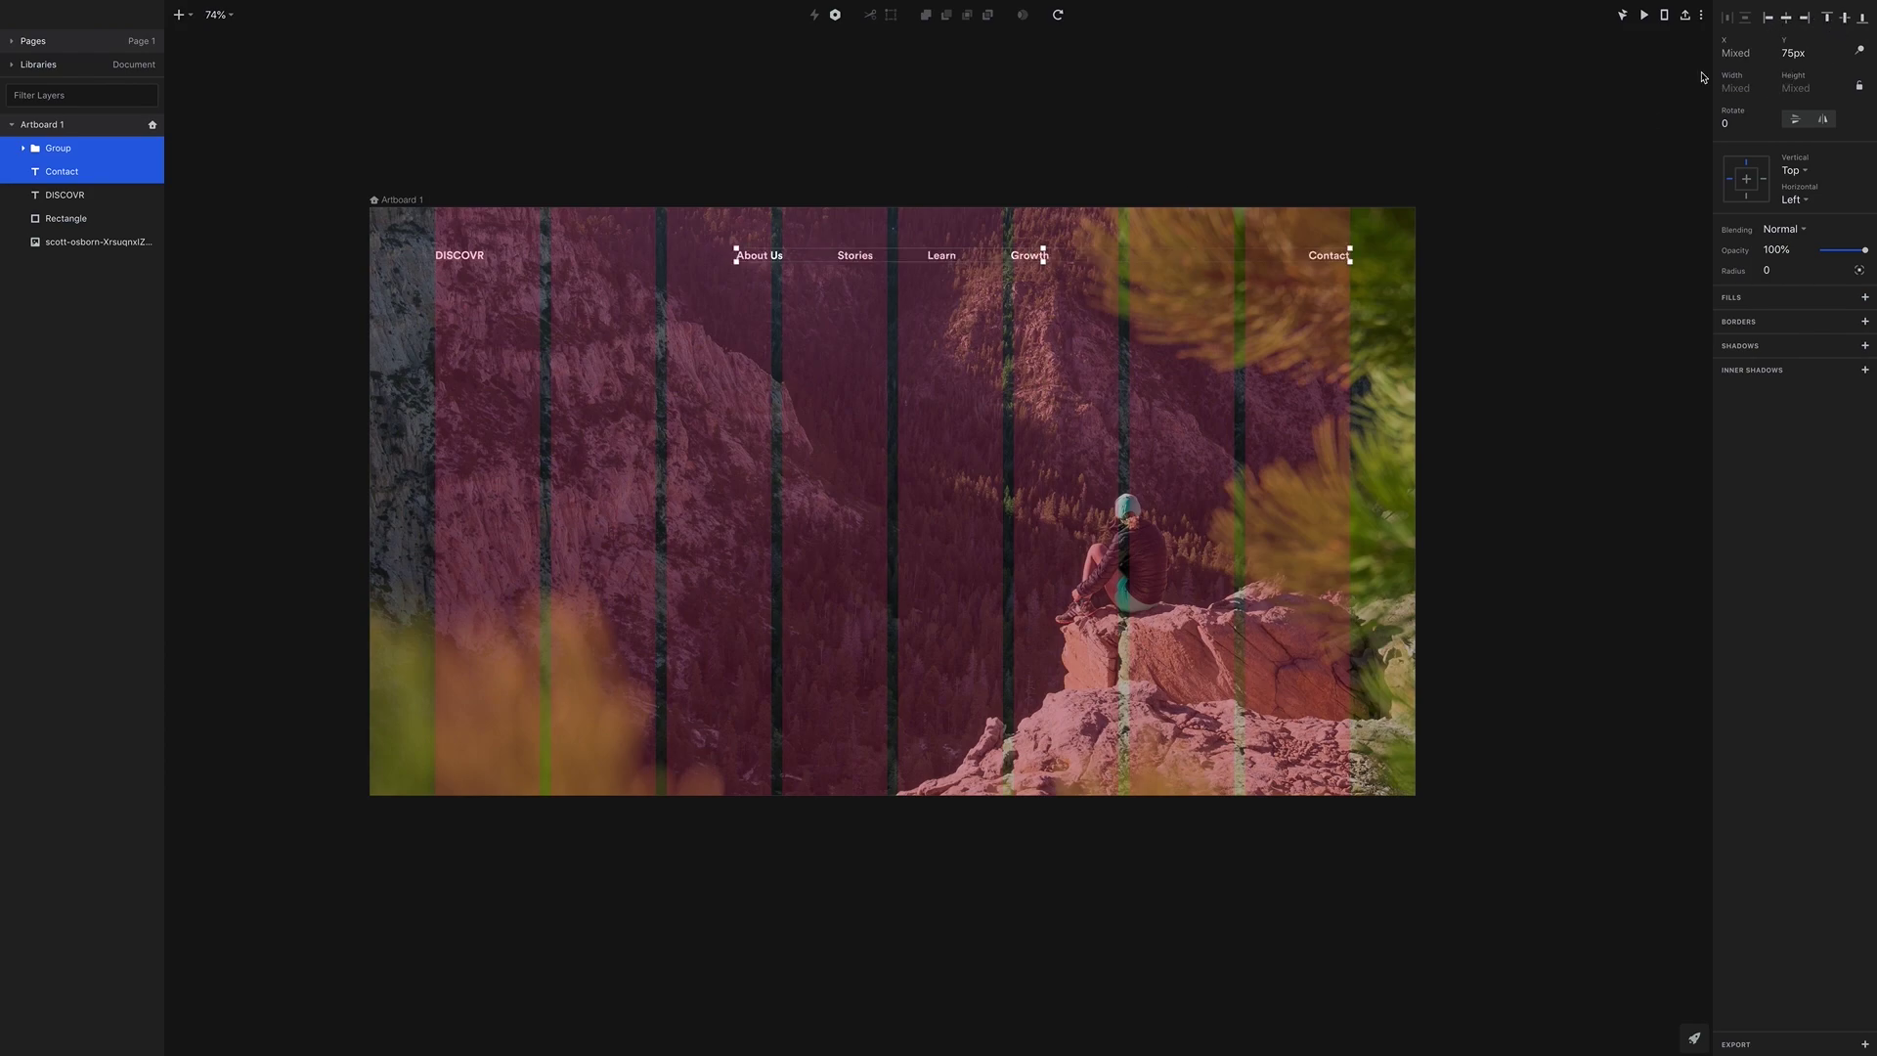
Hide the 8 Columns layout grid and preview the artboard
{"action": "left_click", "coordinate": [1017, 333]}
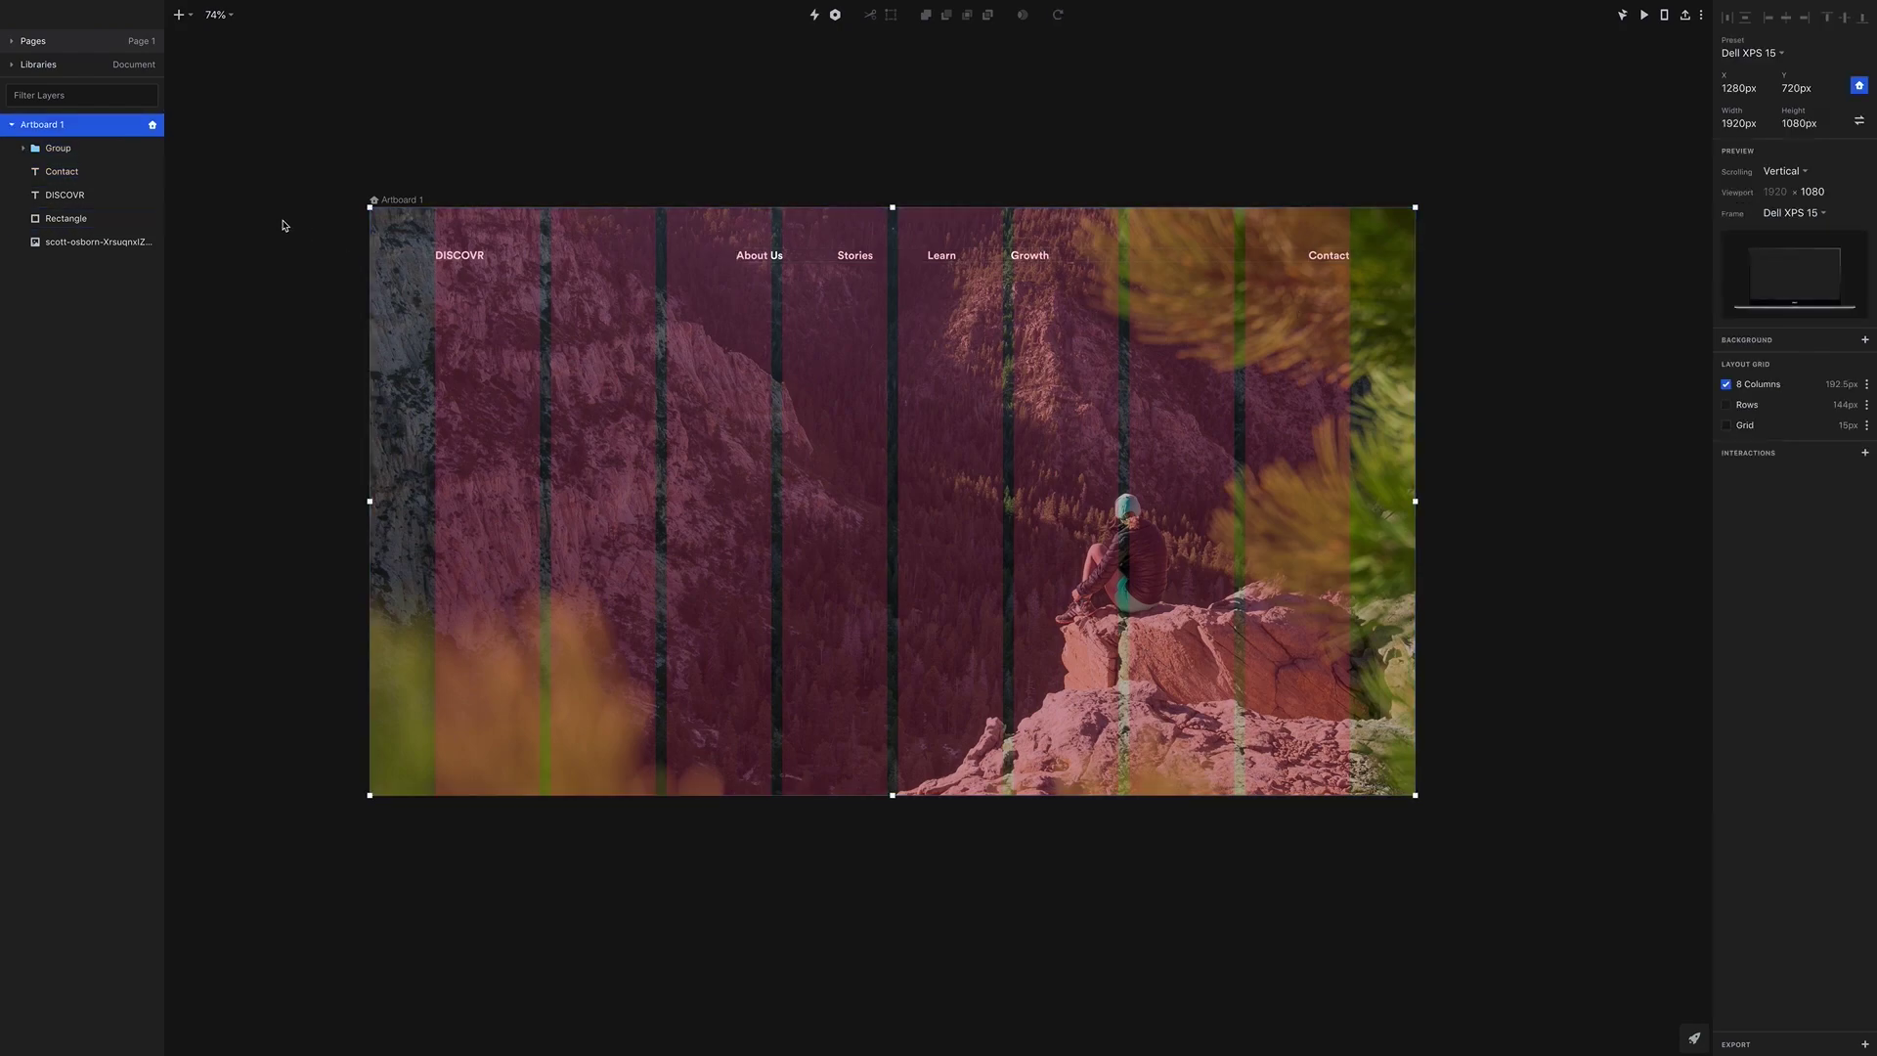
{"action": "left_click", "coordinate": [1725, 384]}
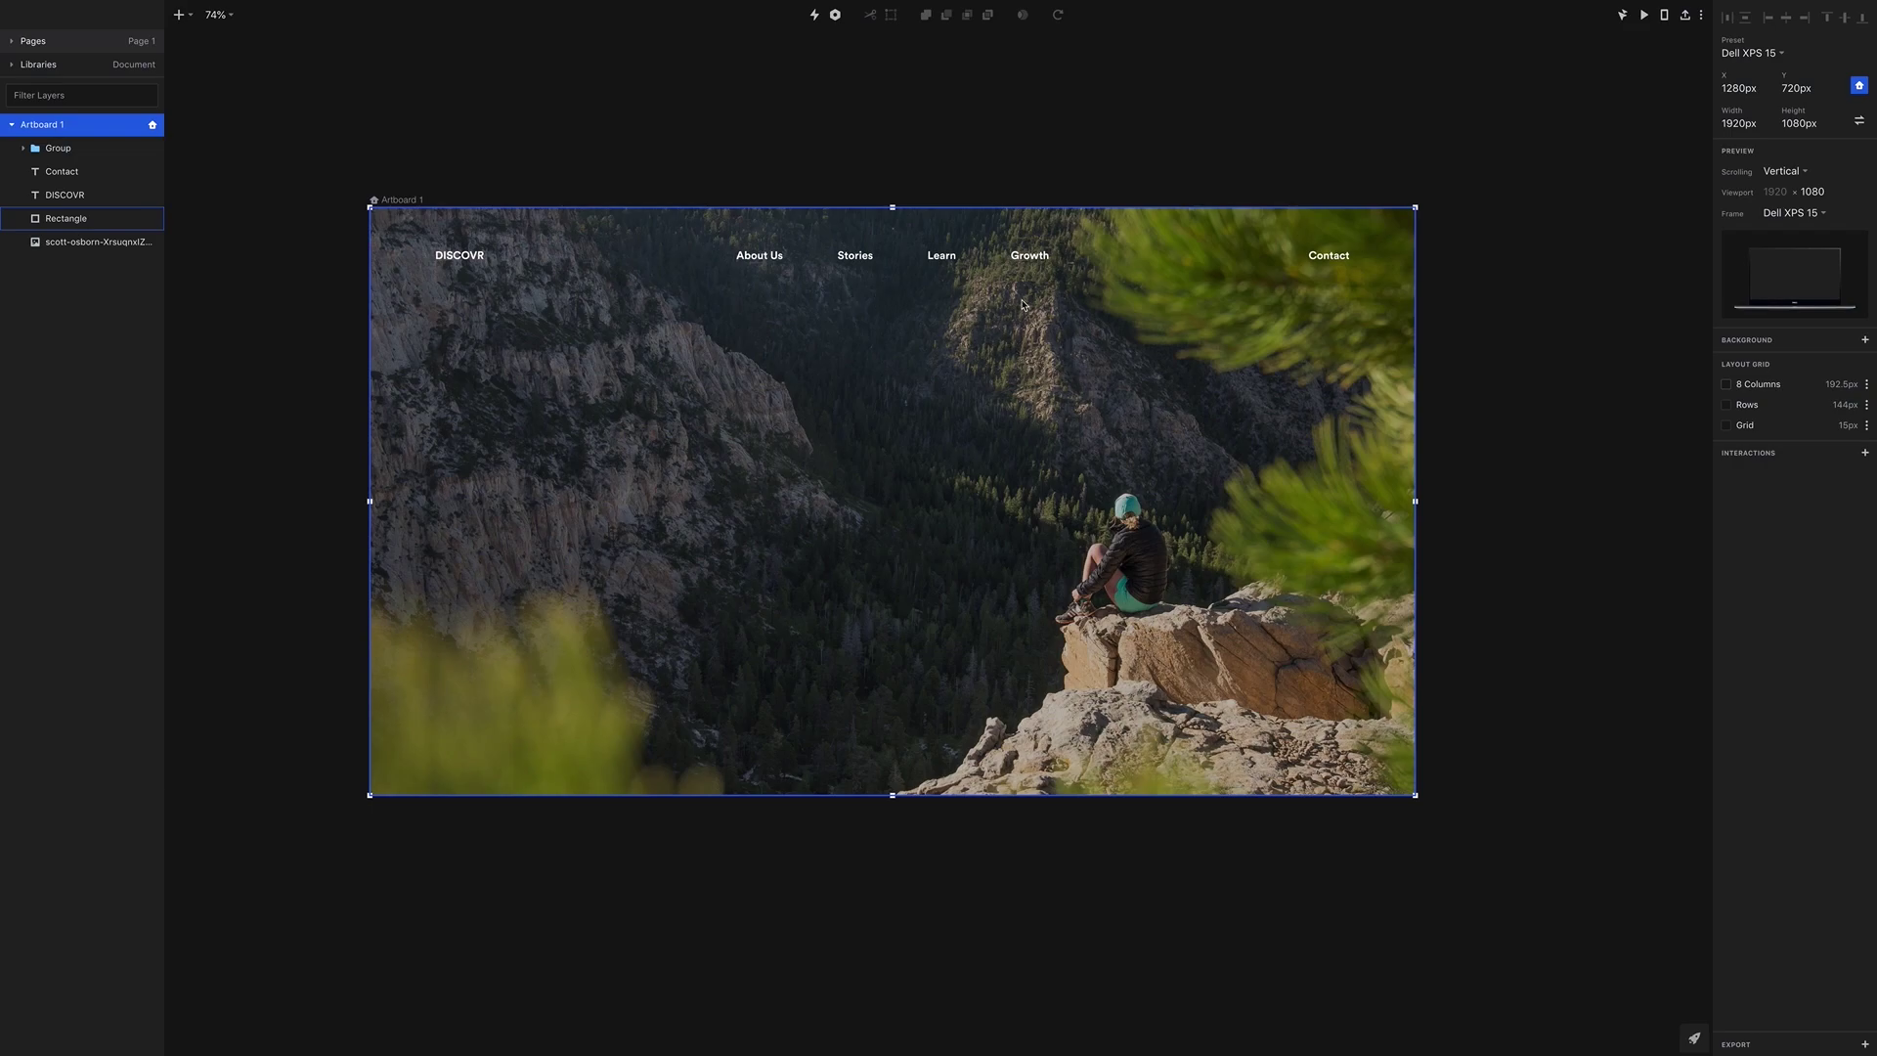
{"action": "left_click", "coordinate": [1646, 17]}
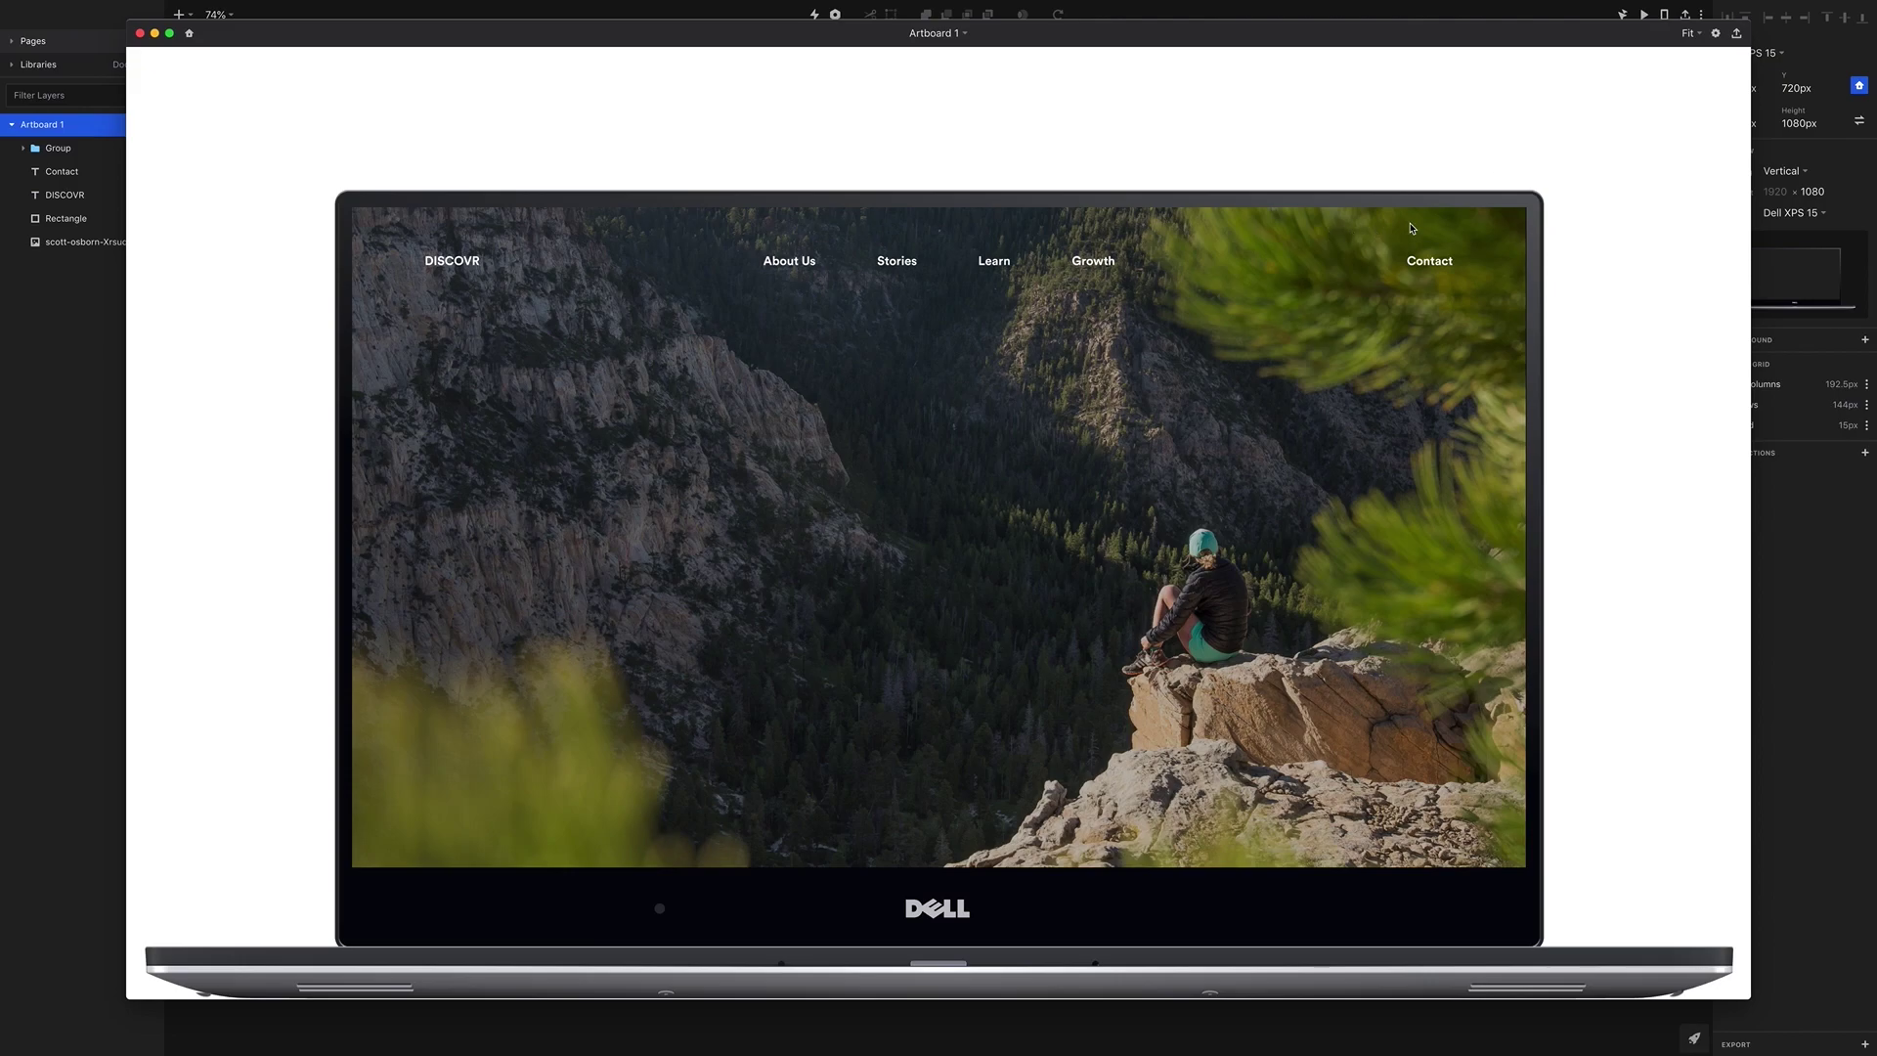
Override the preview with a Custom 1920×1080 shadow preset instead of the laptop, then close it
{"action": "left_click_drag", "start_coordinate": [1711, 43], "coordinate": [1606, 46]}
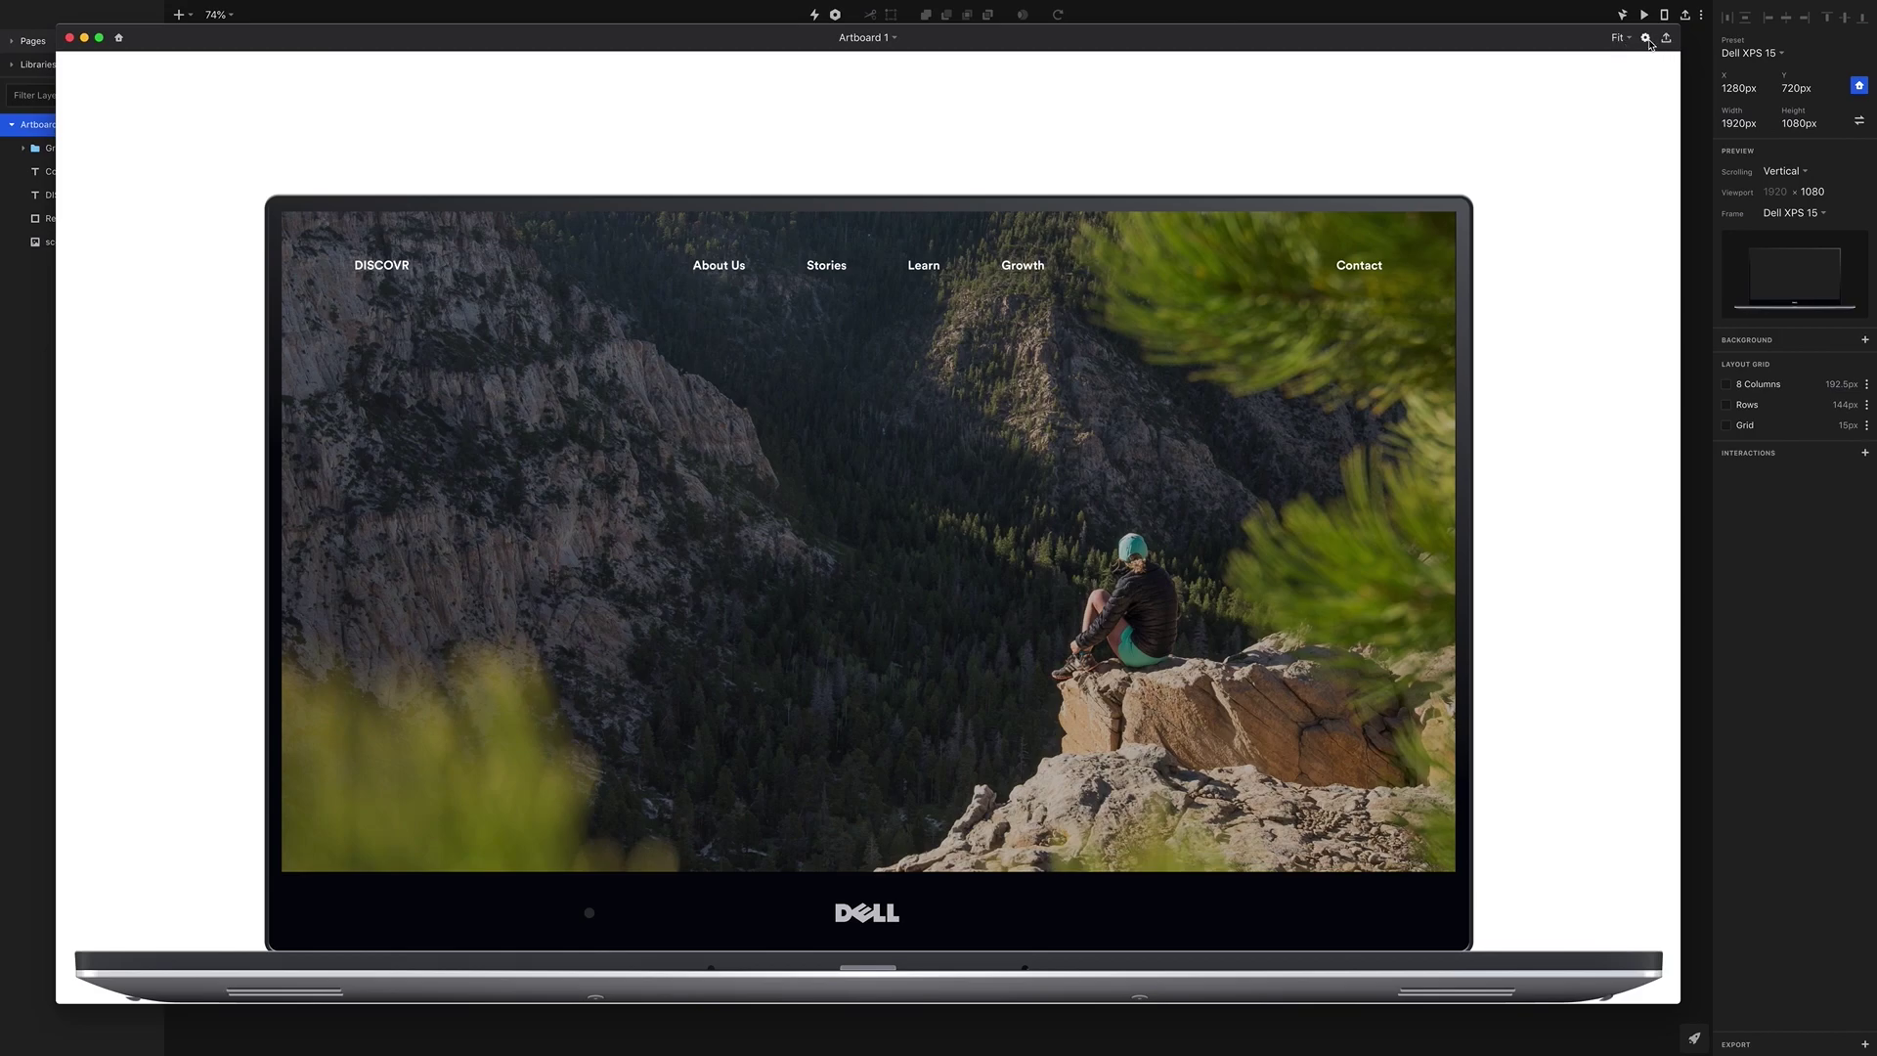
{"action": "left_click", "coordinate": [1647, 39]}
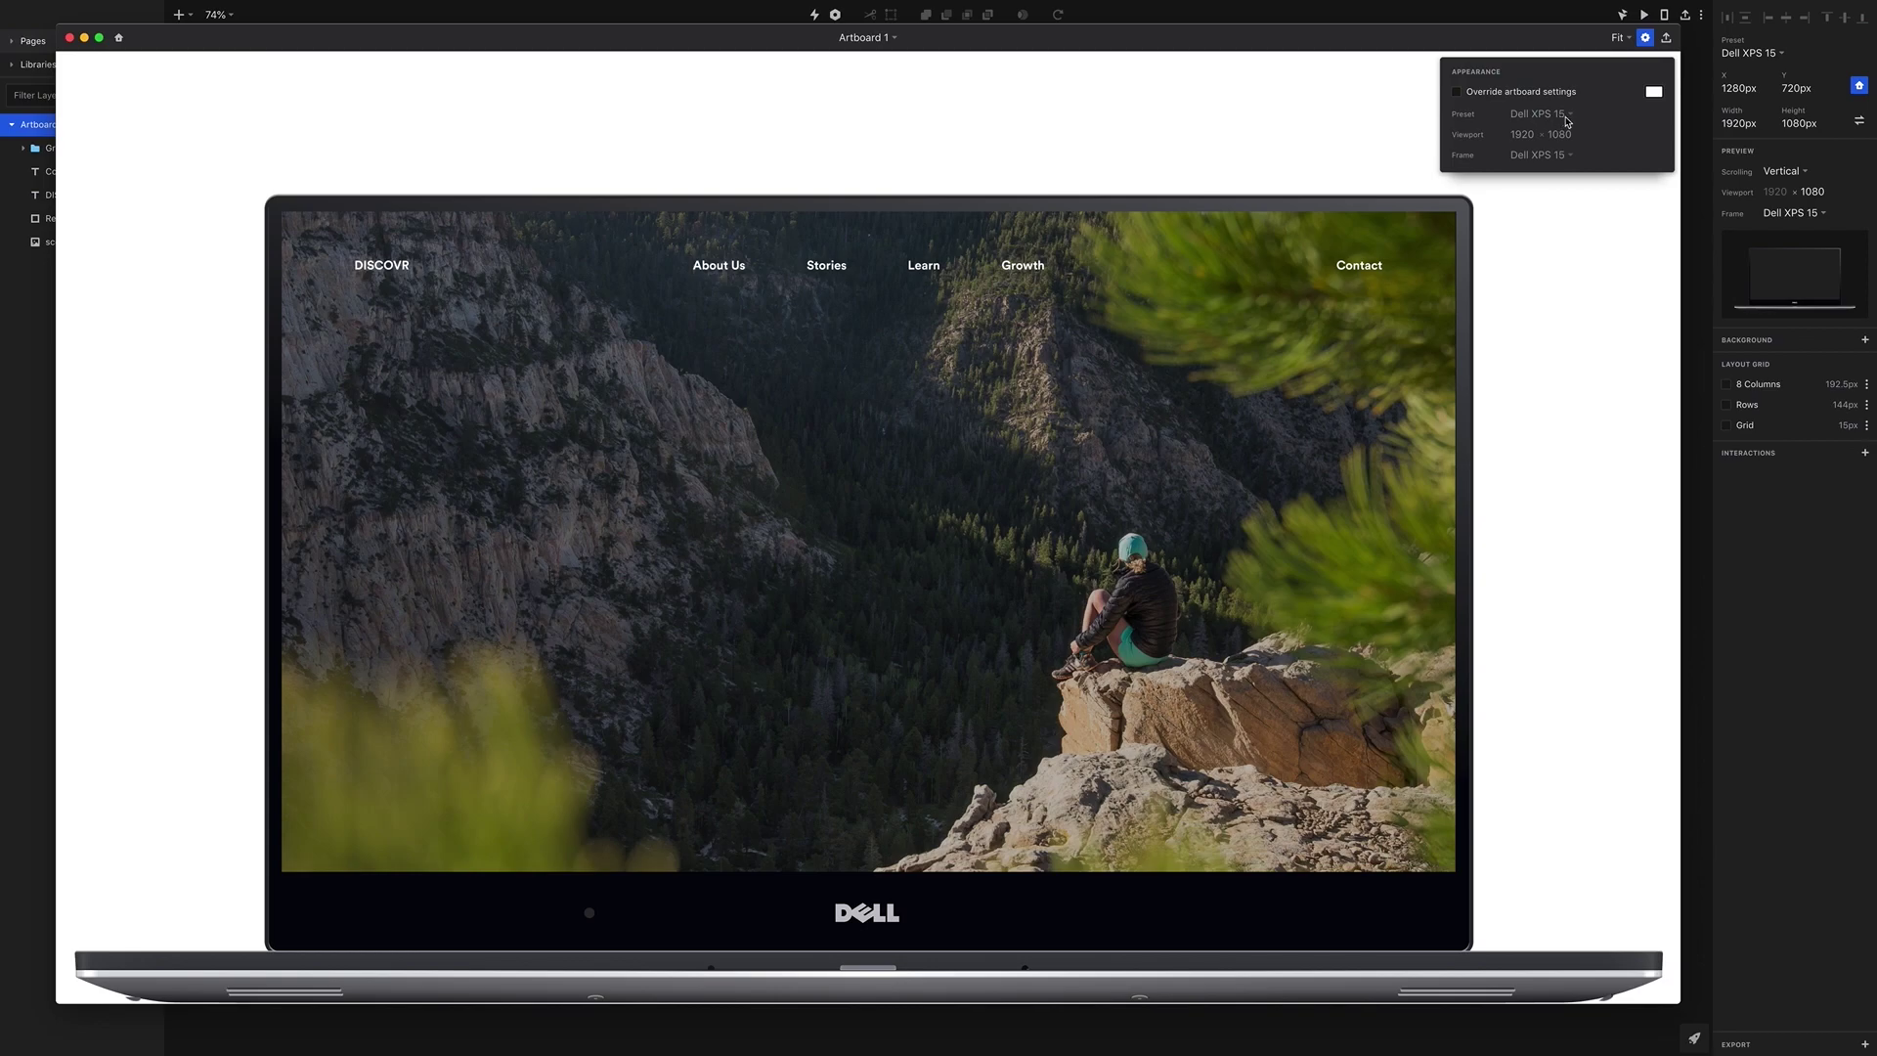
{"action": "left_click", "coordinate": [1458, 93]}
{"action": "left_click", "coordinate": [1555, 116]}
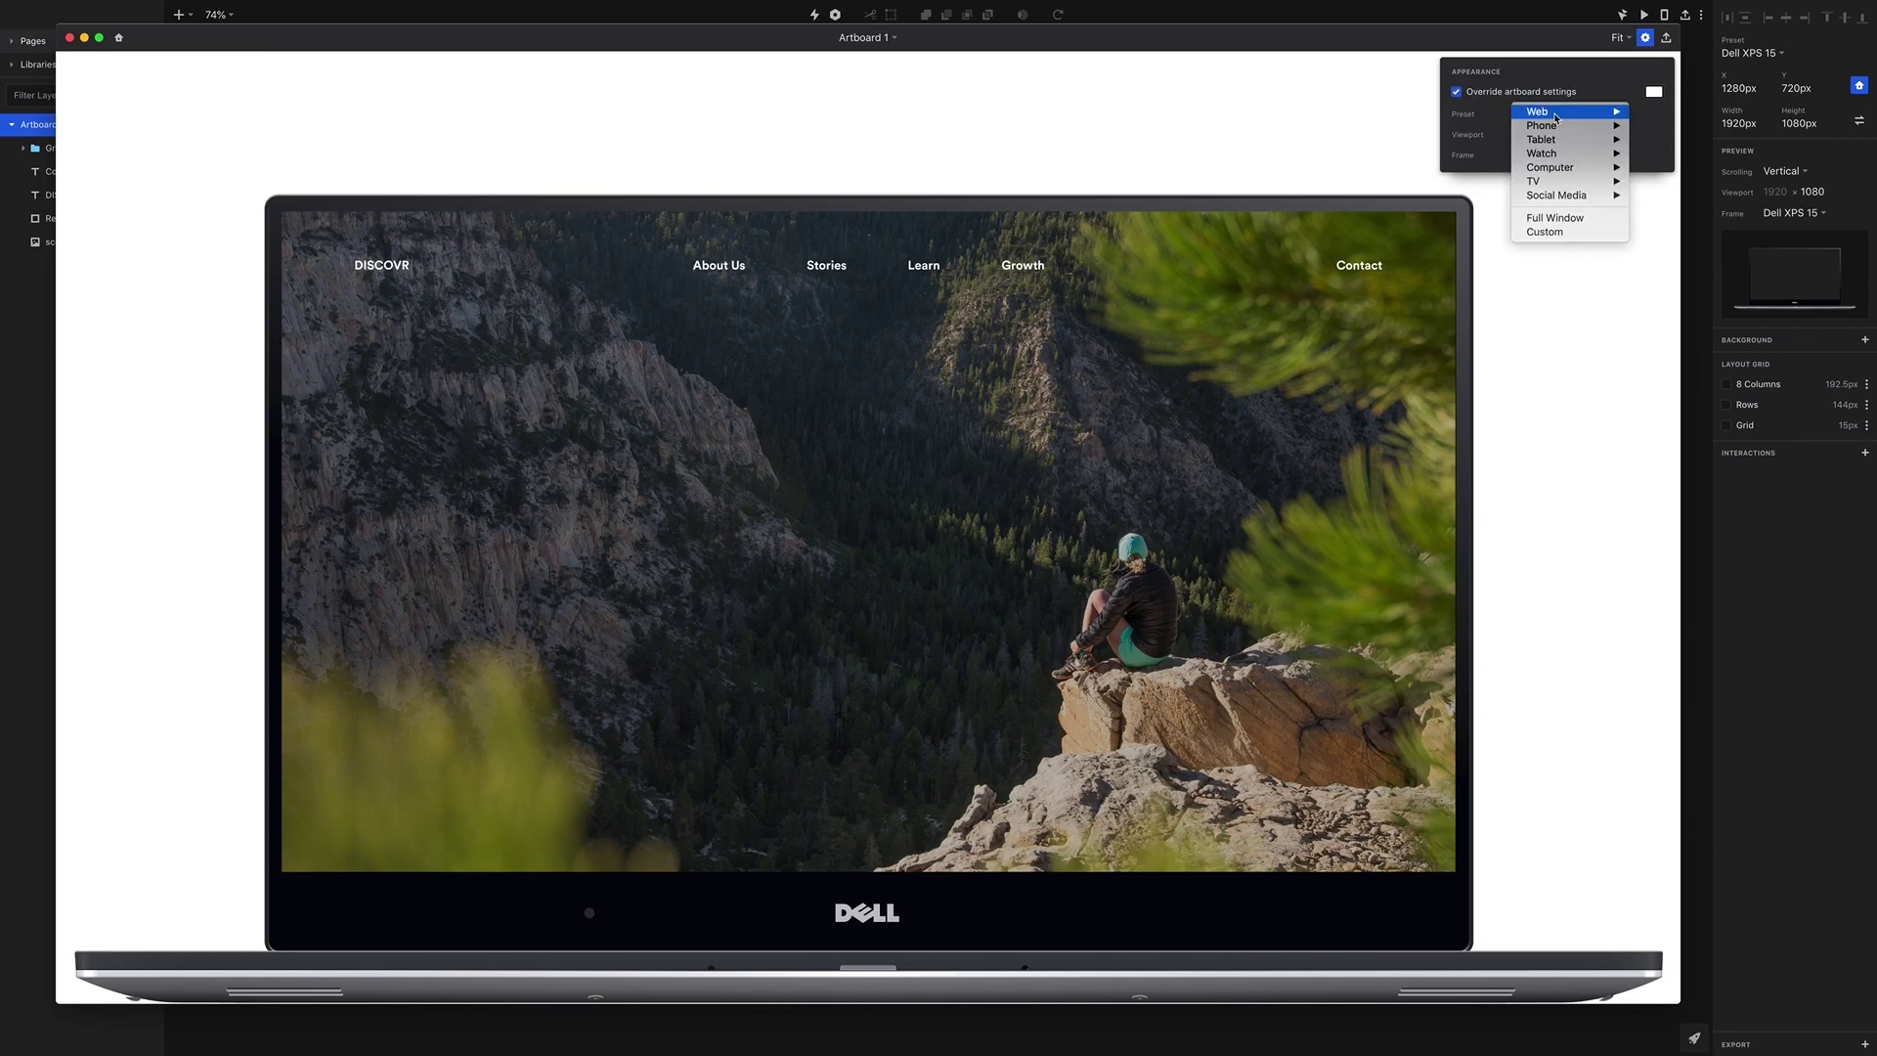
{"action": "mouse_move", "coordinate": [1552, 200]}
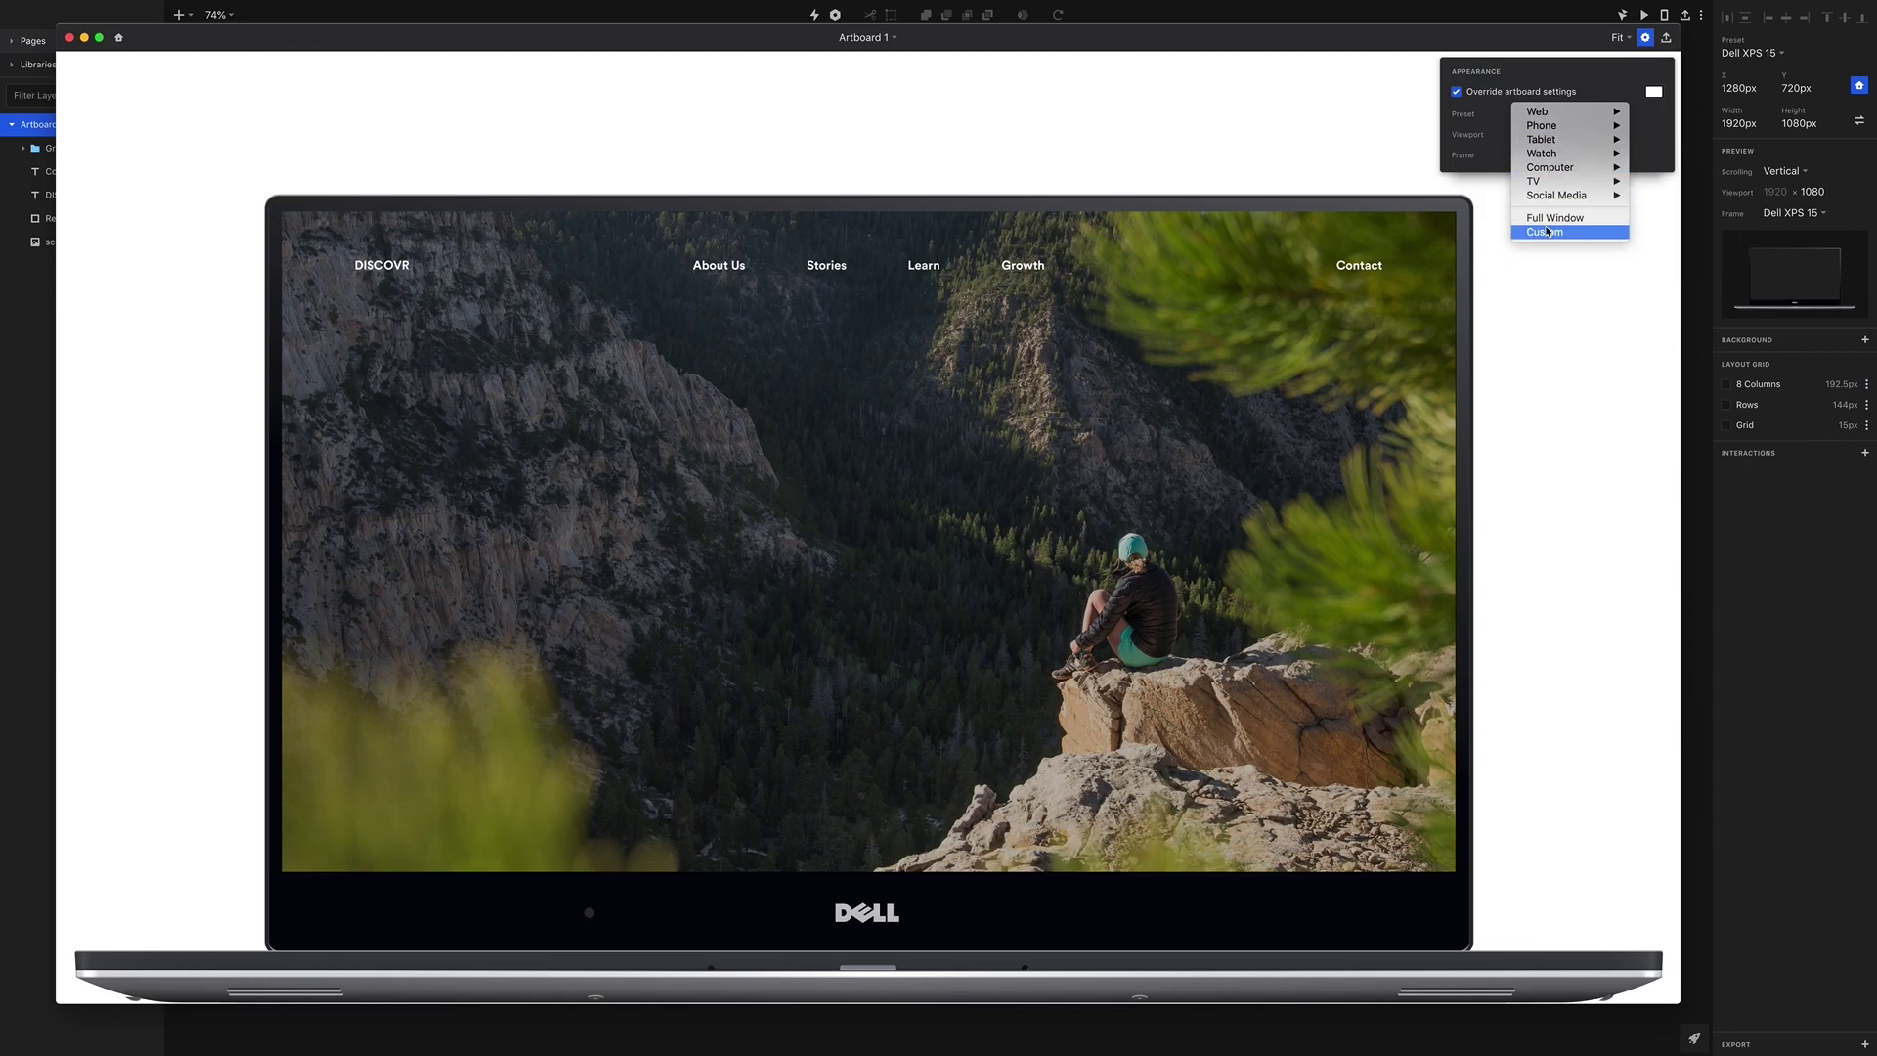
{"action": "left_click", "coordinate": [1547, 231]}
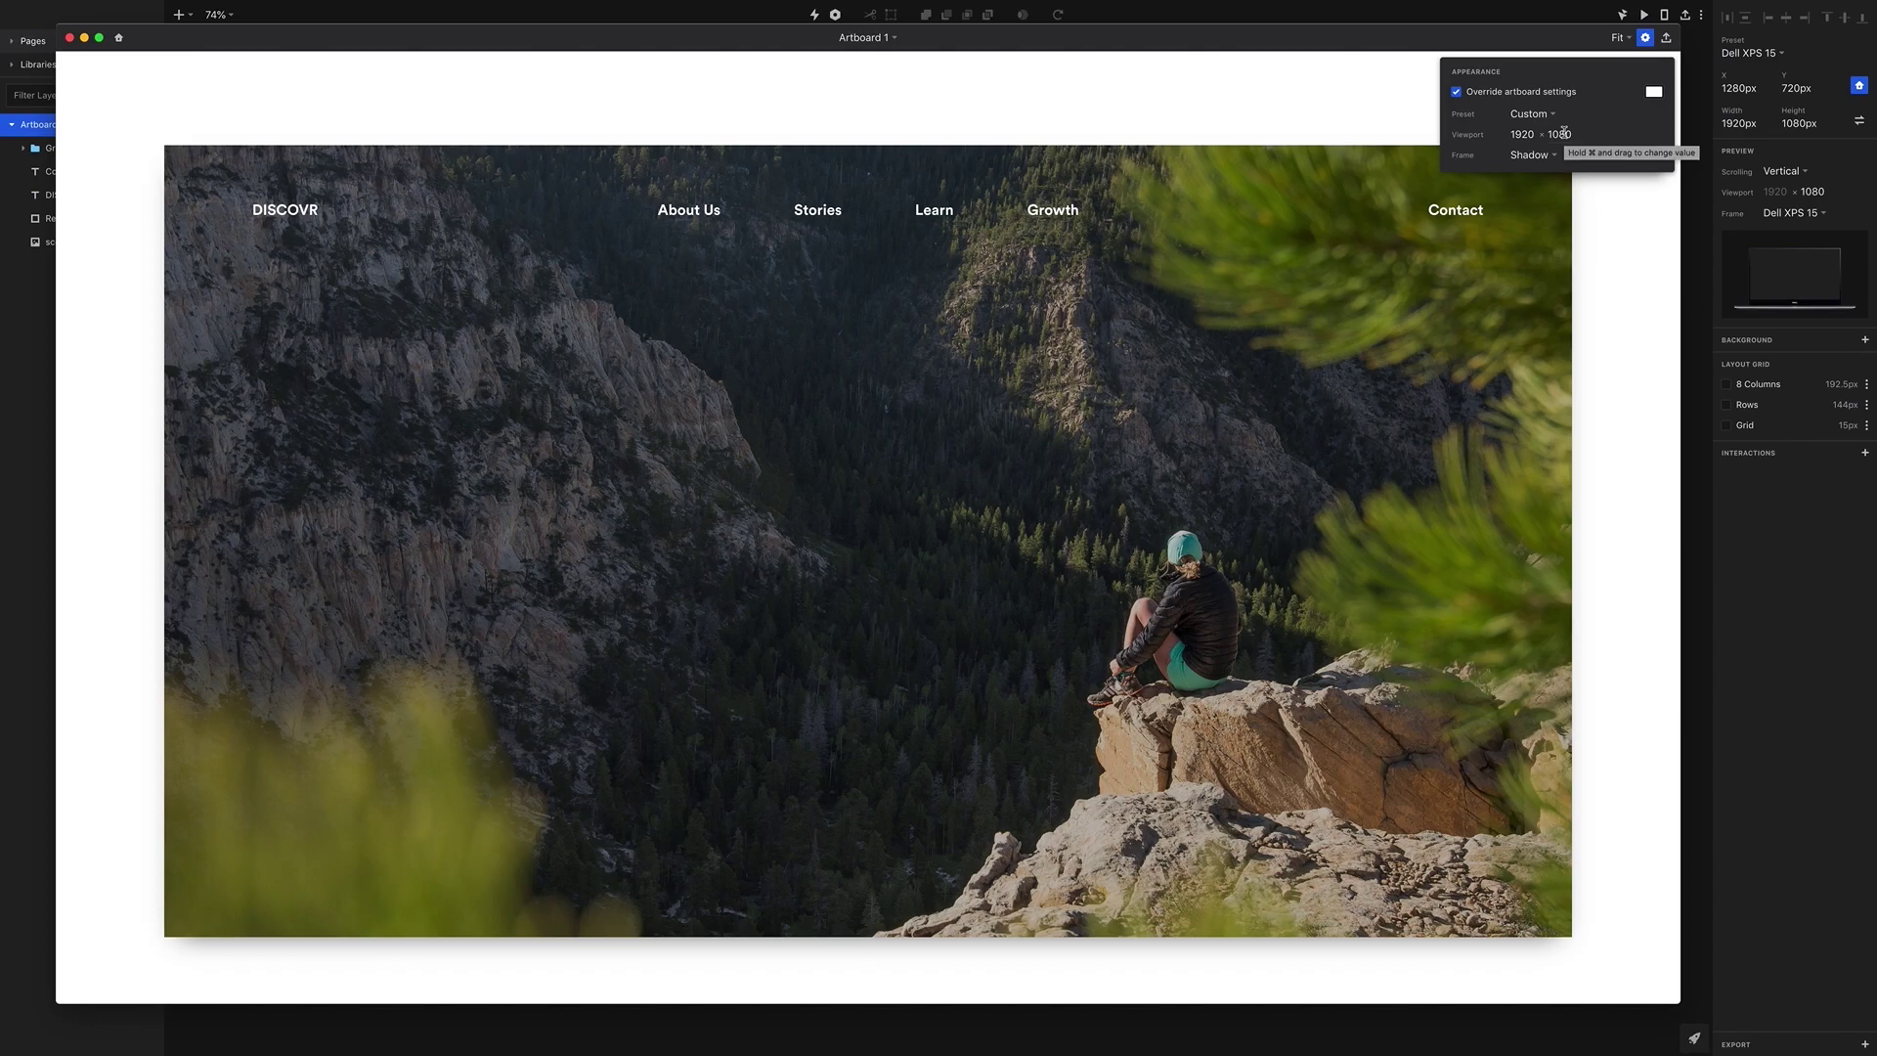
{"action": "left_click", "coordinate": [820, 157]}
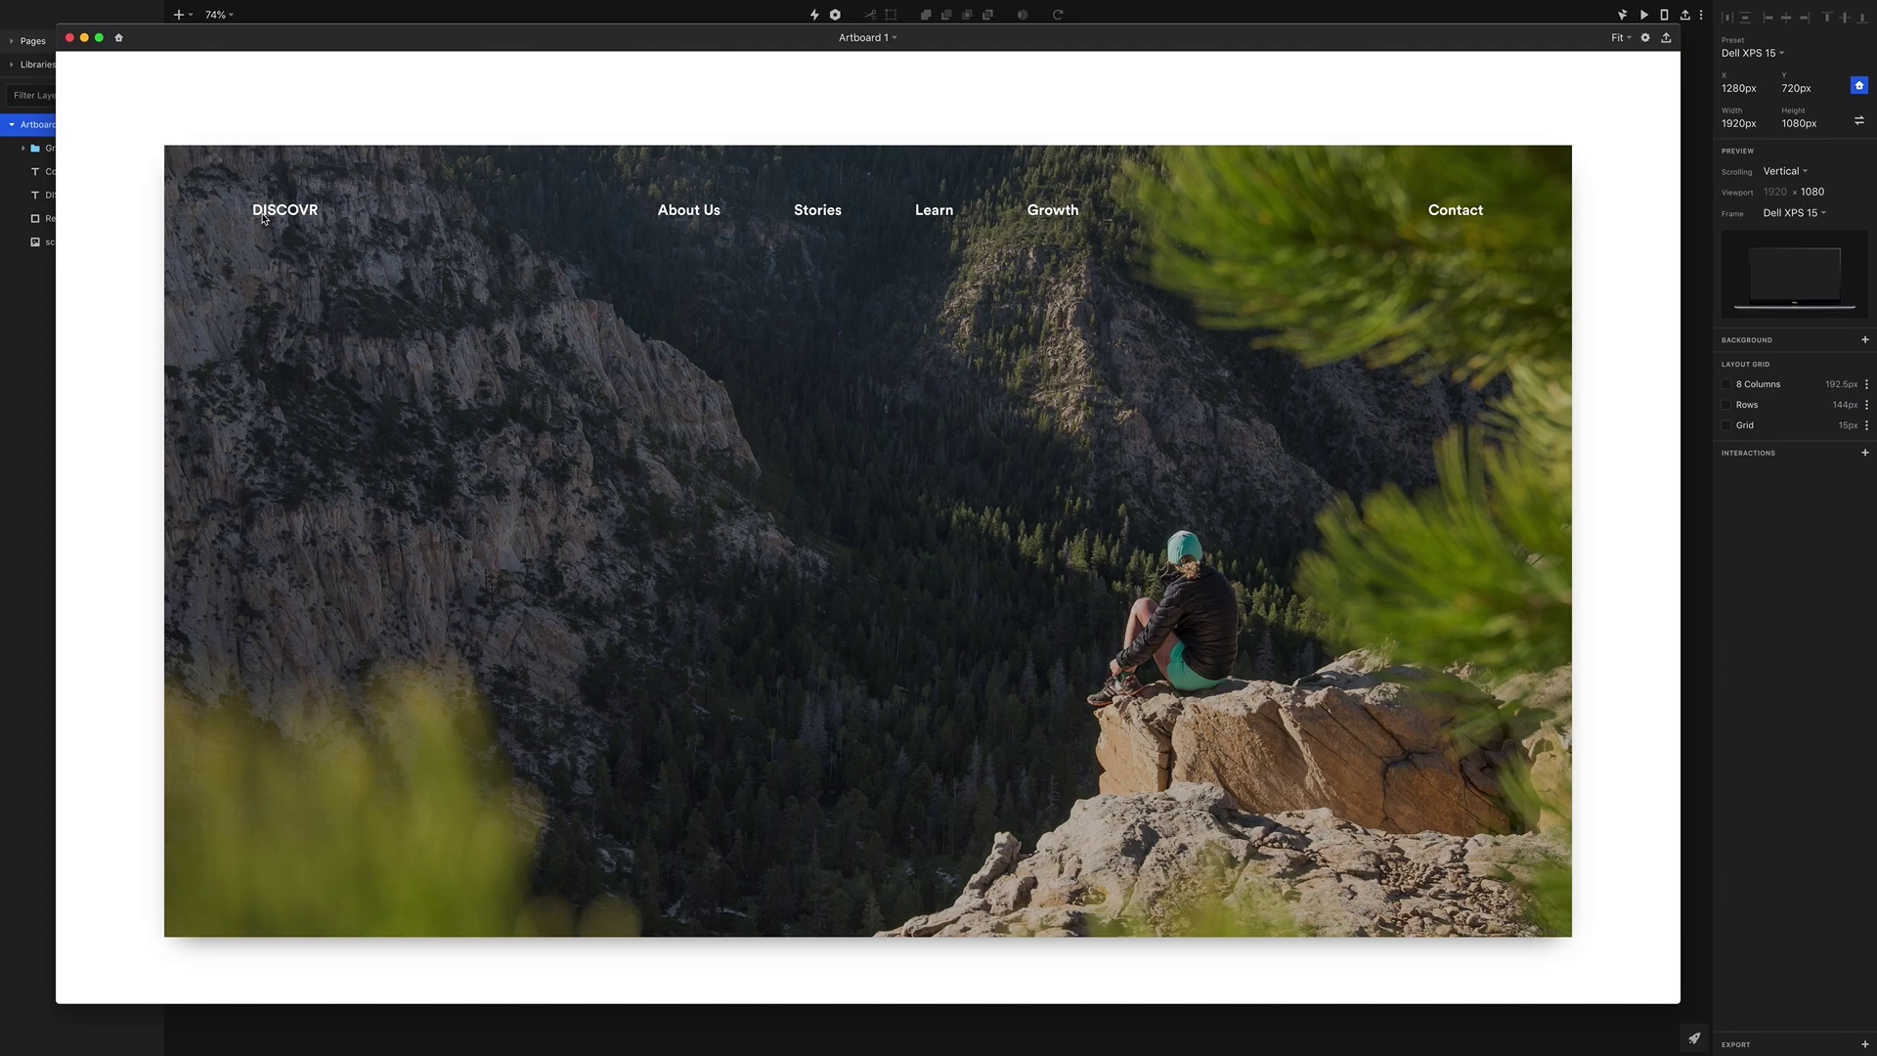
{"action": "left_click", "coordinate": [71, 43]}
{"action": "key", "text": "Escape"}
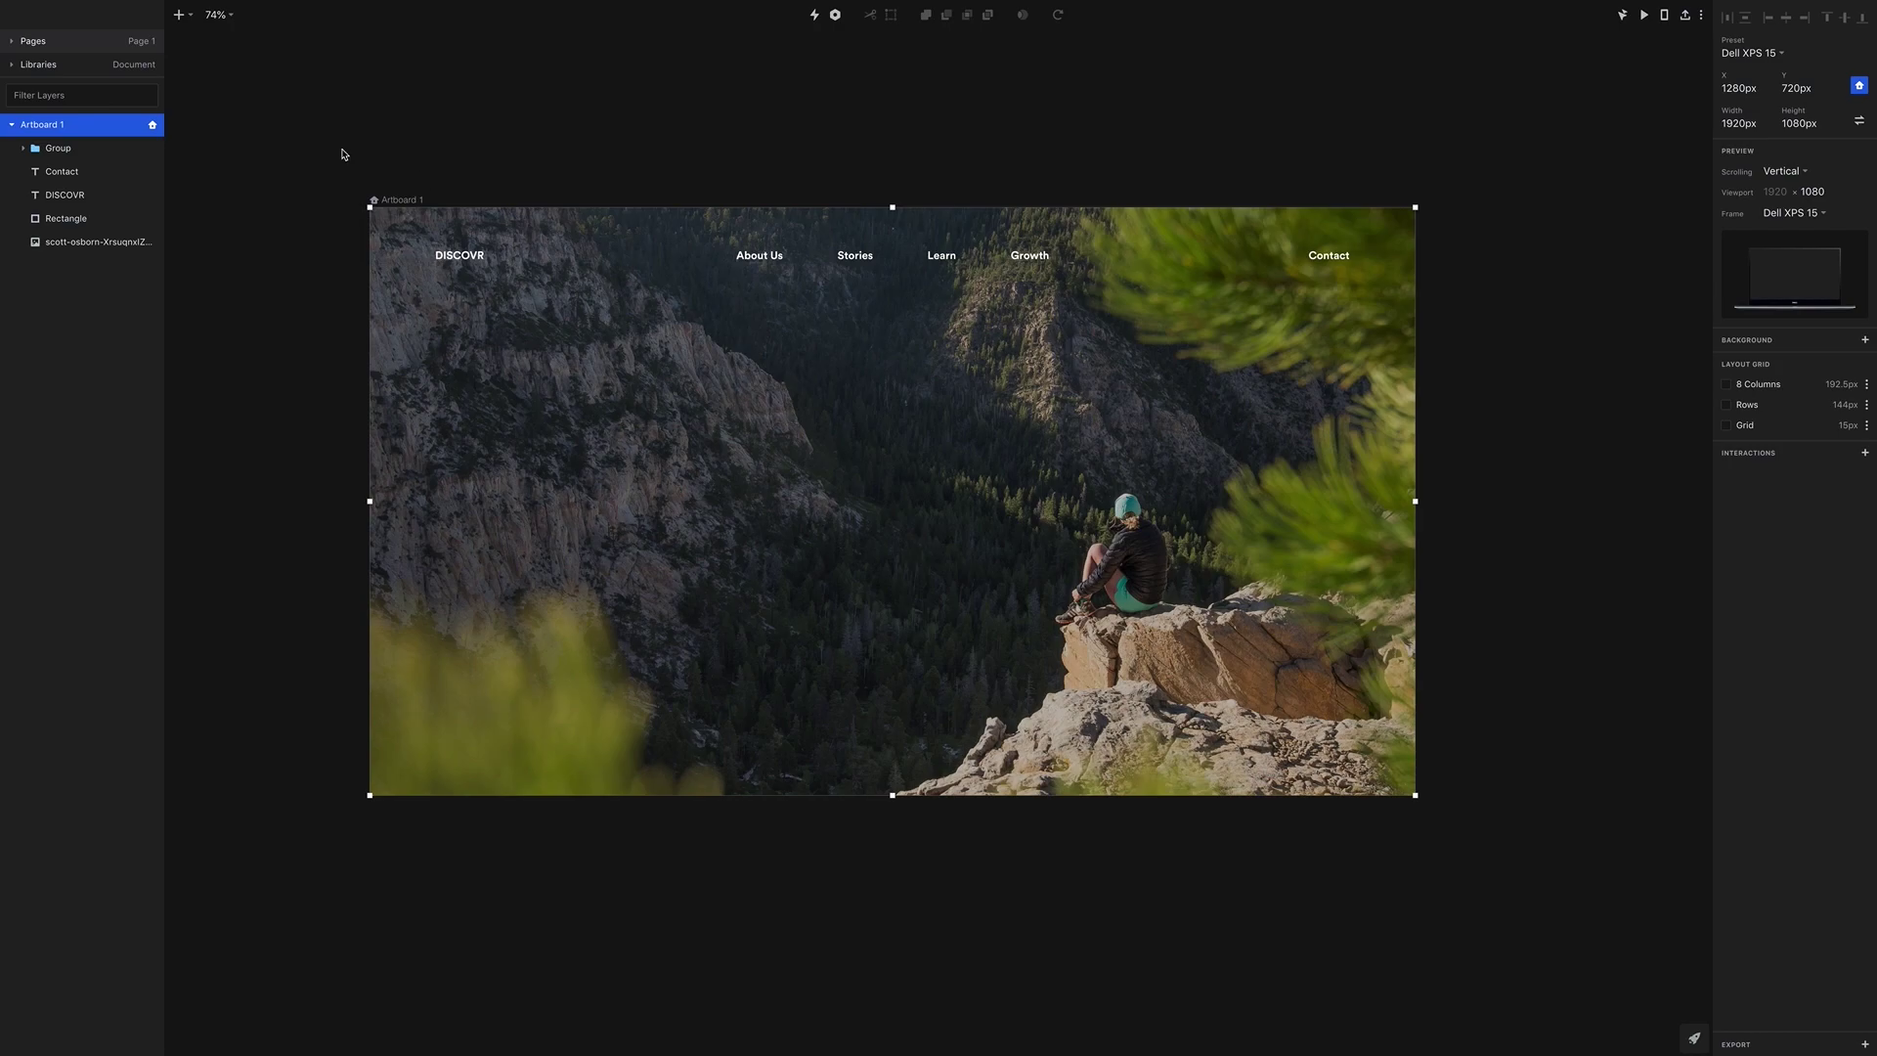
Add an 'Experience your' text headline on the photo at font size 130
{"action": "left_click", "coordinate": [179, 14]}
{"action": "left_click", "coordinate": [221, 224]}
{"action": "left_click", "coordinate": [572, 404]}
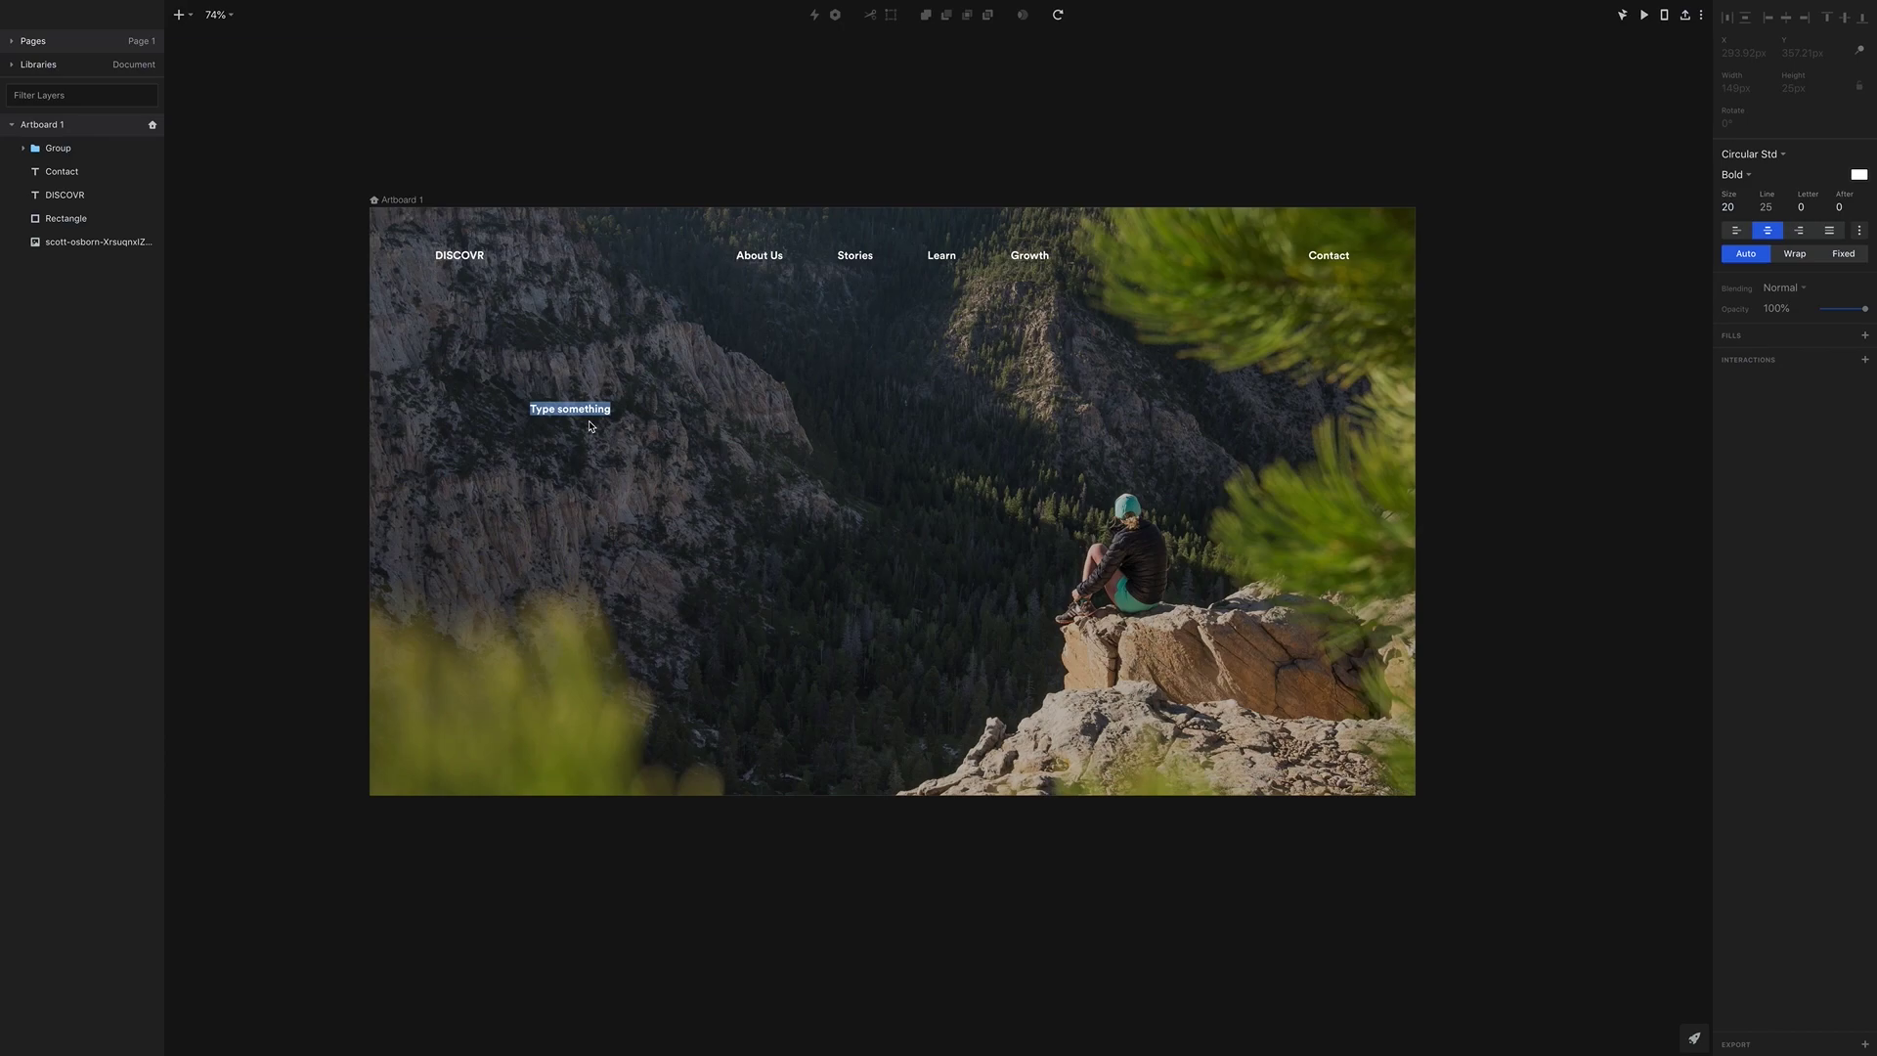
{"action": "scroll", "coordinate": [590, 425], "scroll_direction": "left", "scroll_amount": 1}
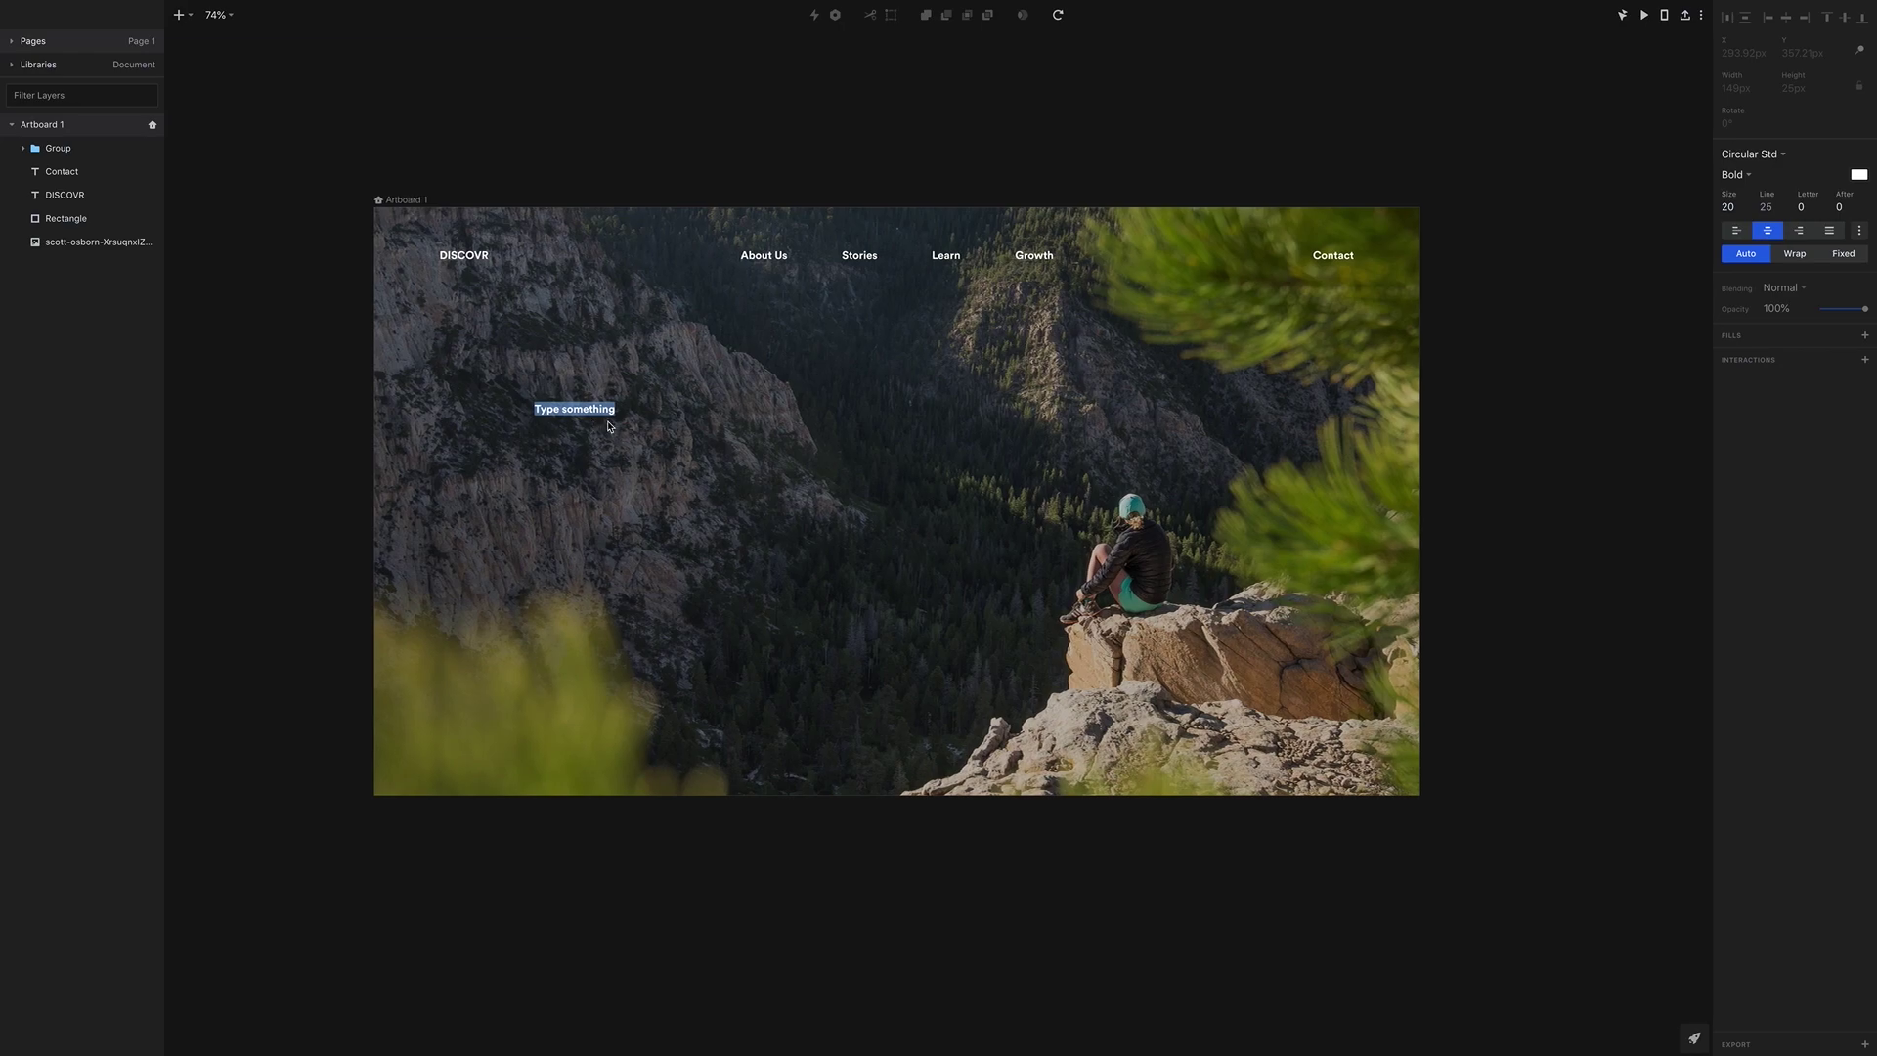
{"action": "left_click_drag", "start_coordinate": [614, 411], "coordinate": [527, 417]}
{"action": "type", "text": "Experience YO"}
{"action": "key", "text": "BackSpace"}
{"action": "key", "text": "BackSpace"}
{"action": "type", "text": "your"}
{"action": "key", "text": "Escape"}
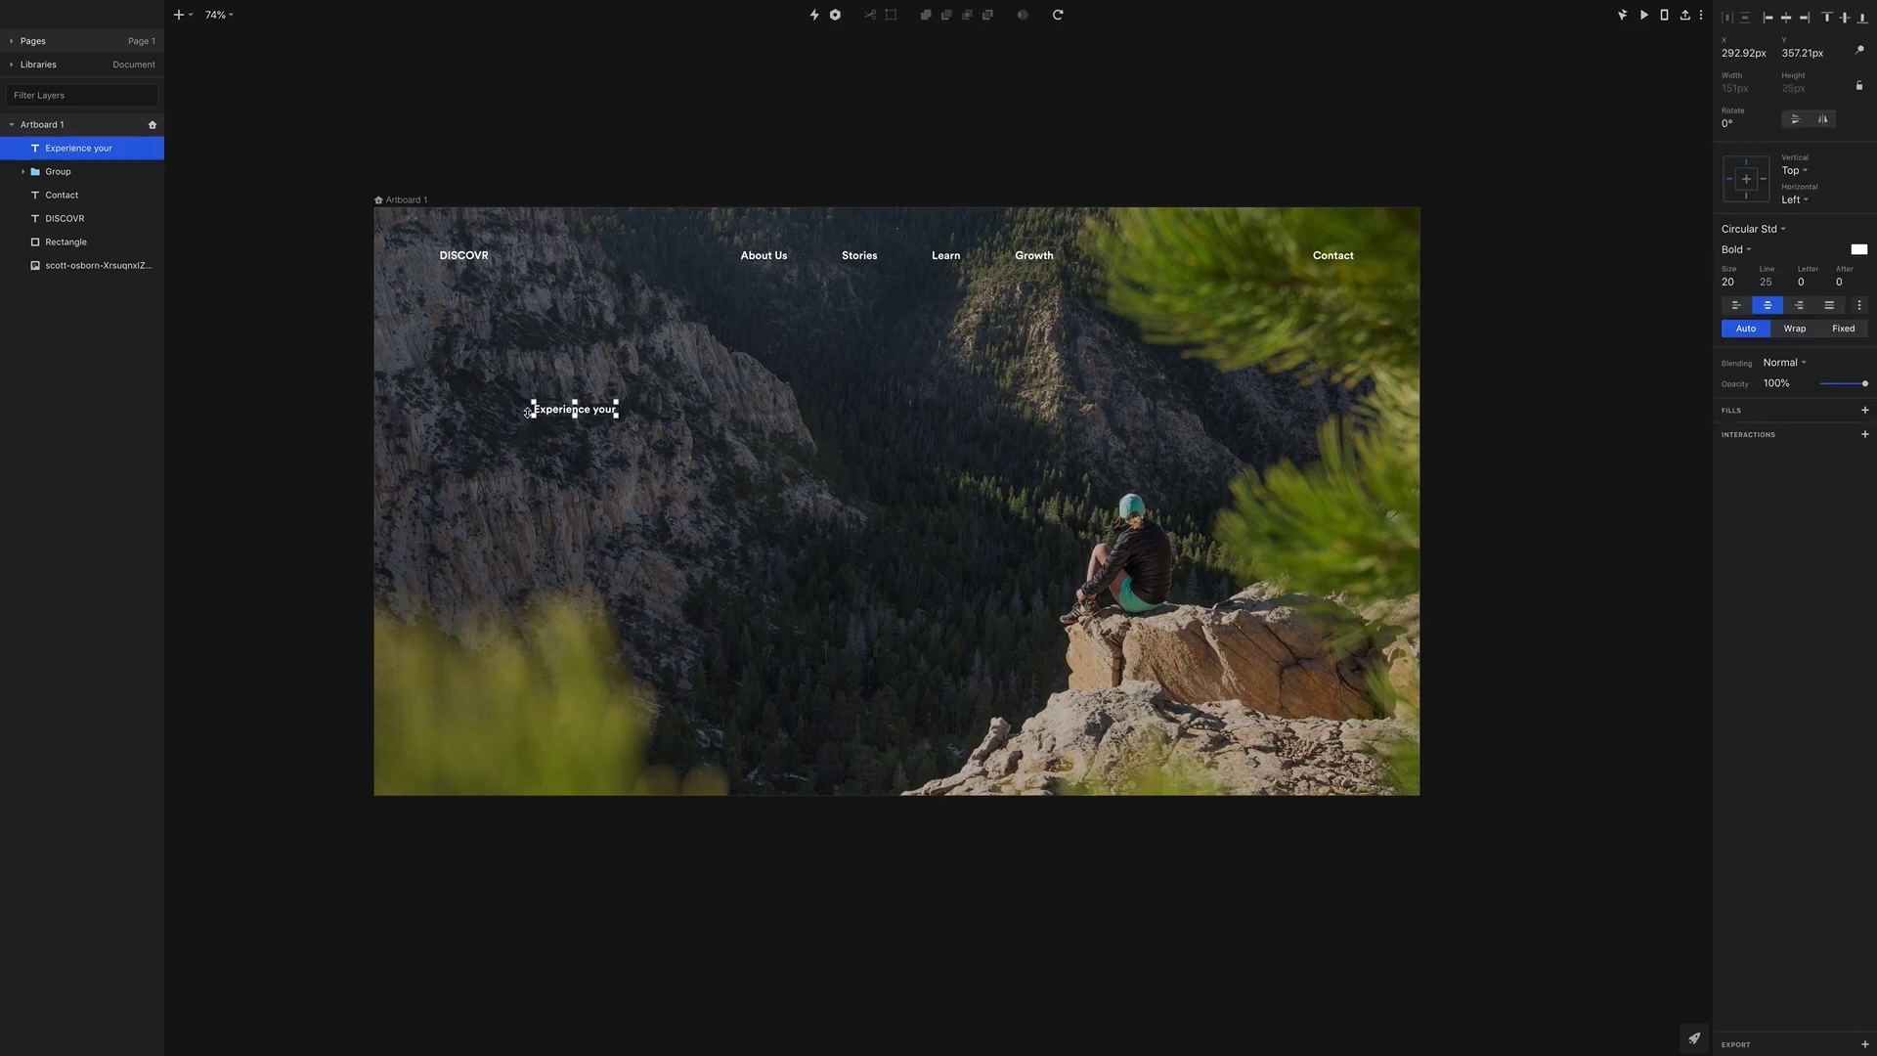
{"action": "left_click", "coordinate": [1739, 283]}
{"action": "type", "text": "130"}
{"action": "key", "text": "Return"}
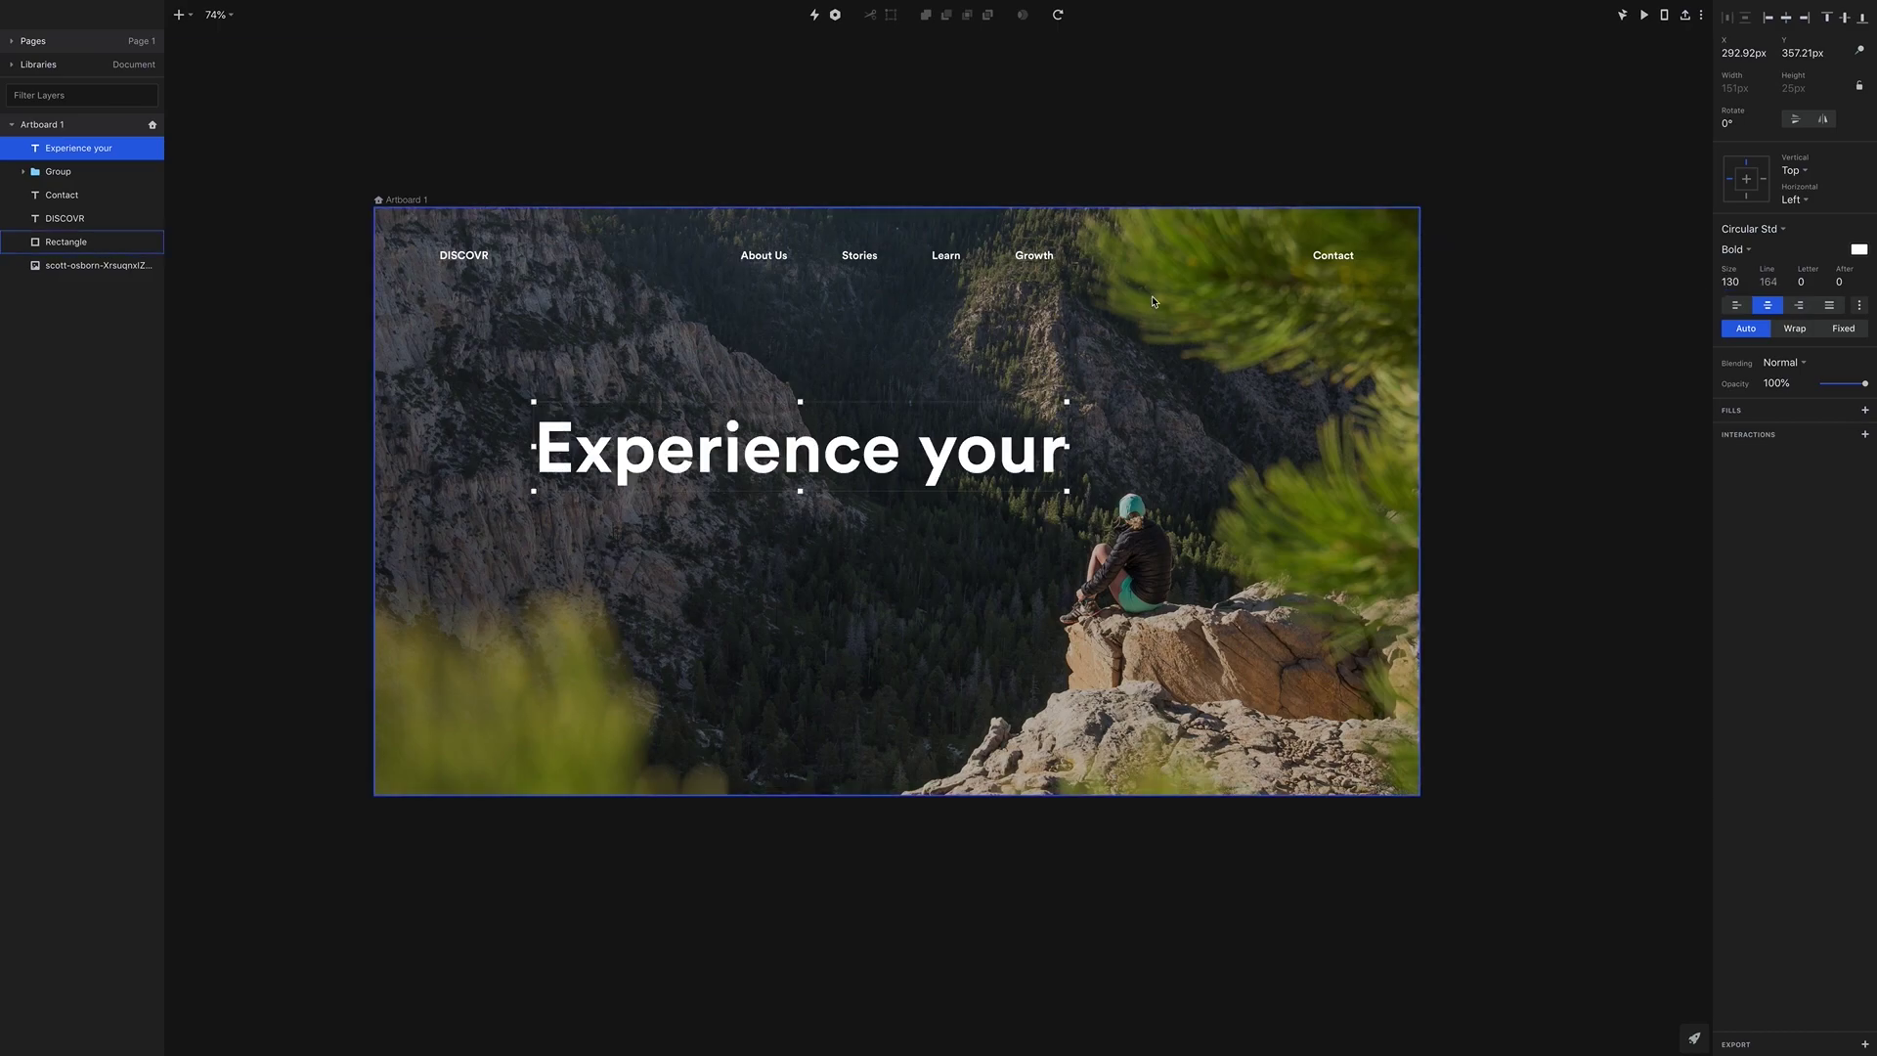
Show the 8 Columns grid and duplicate the headline just below it
{"action": "left_click", "coordinate": [405, 200]}
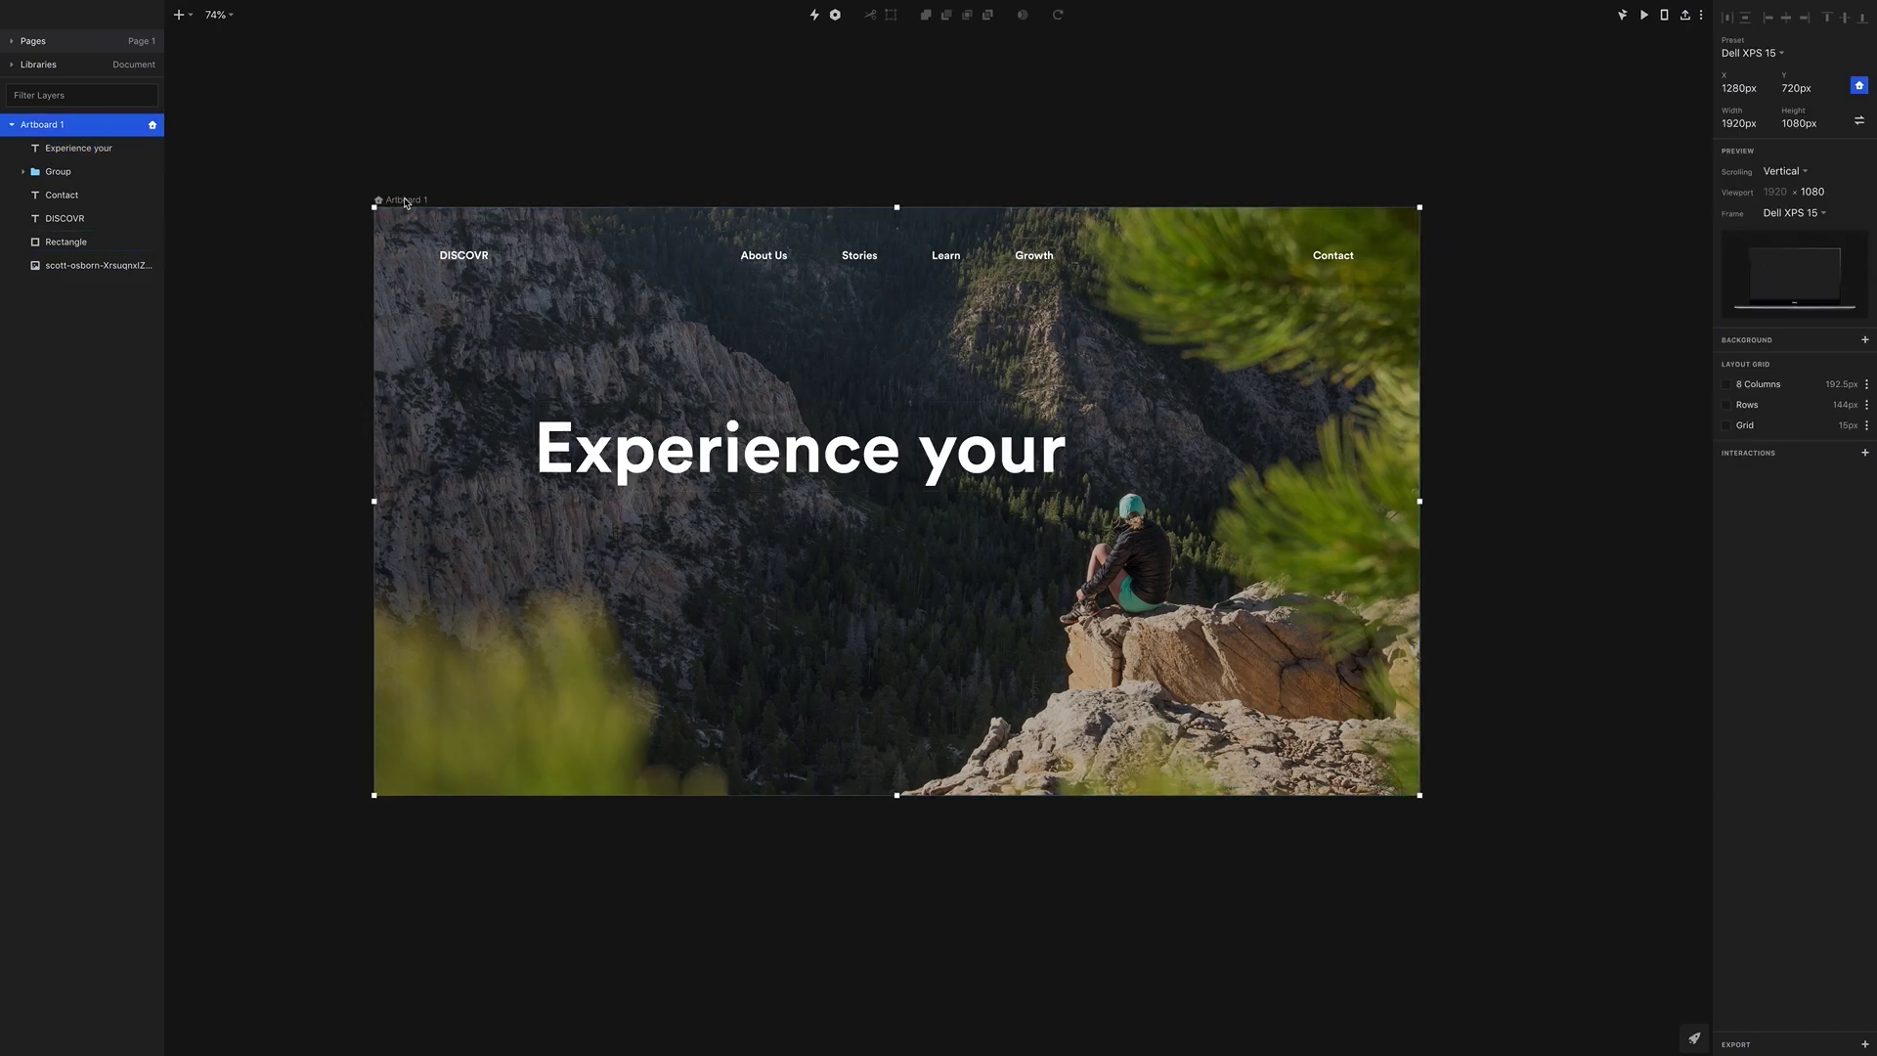
{"action": "left_click", "coordinate": [1726, 384]}
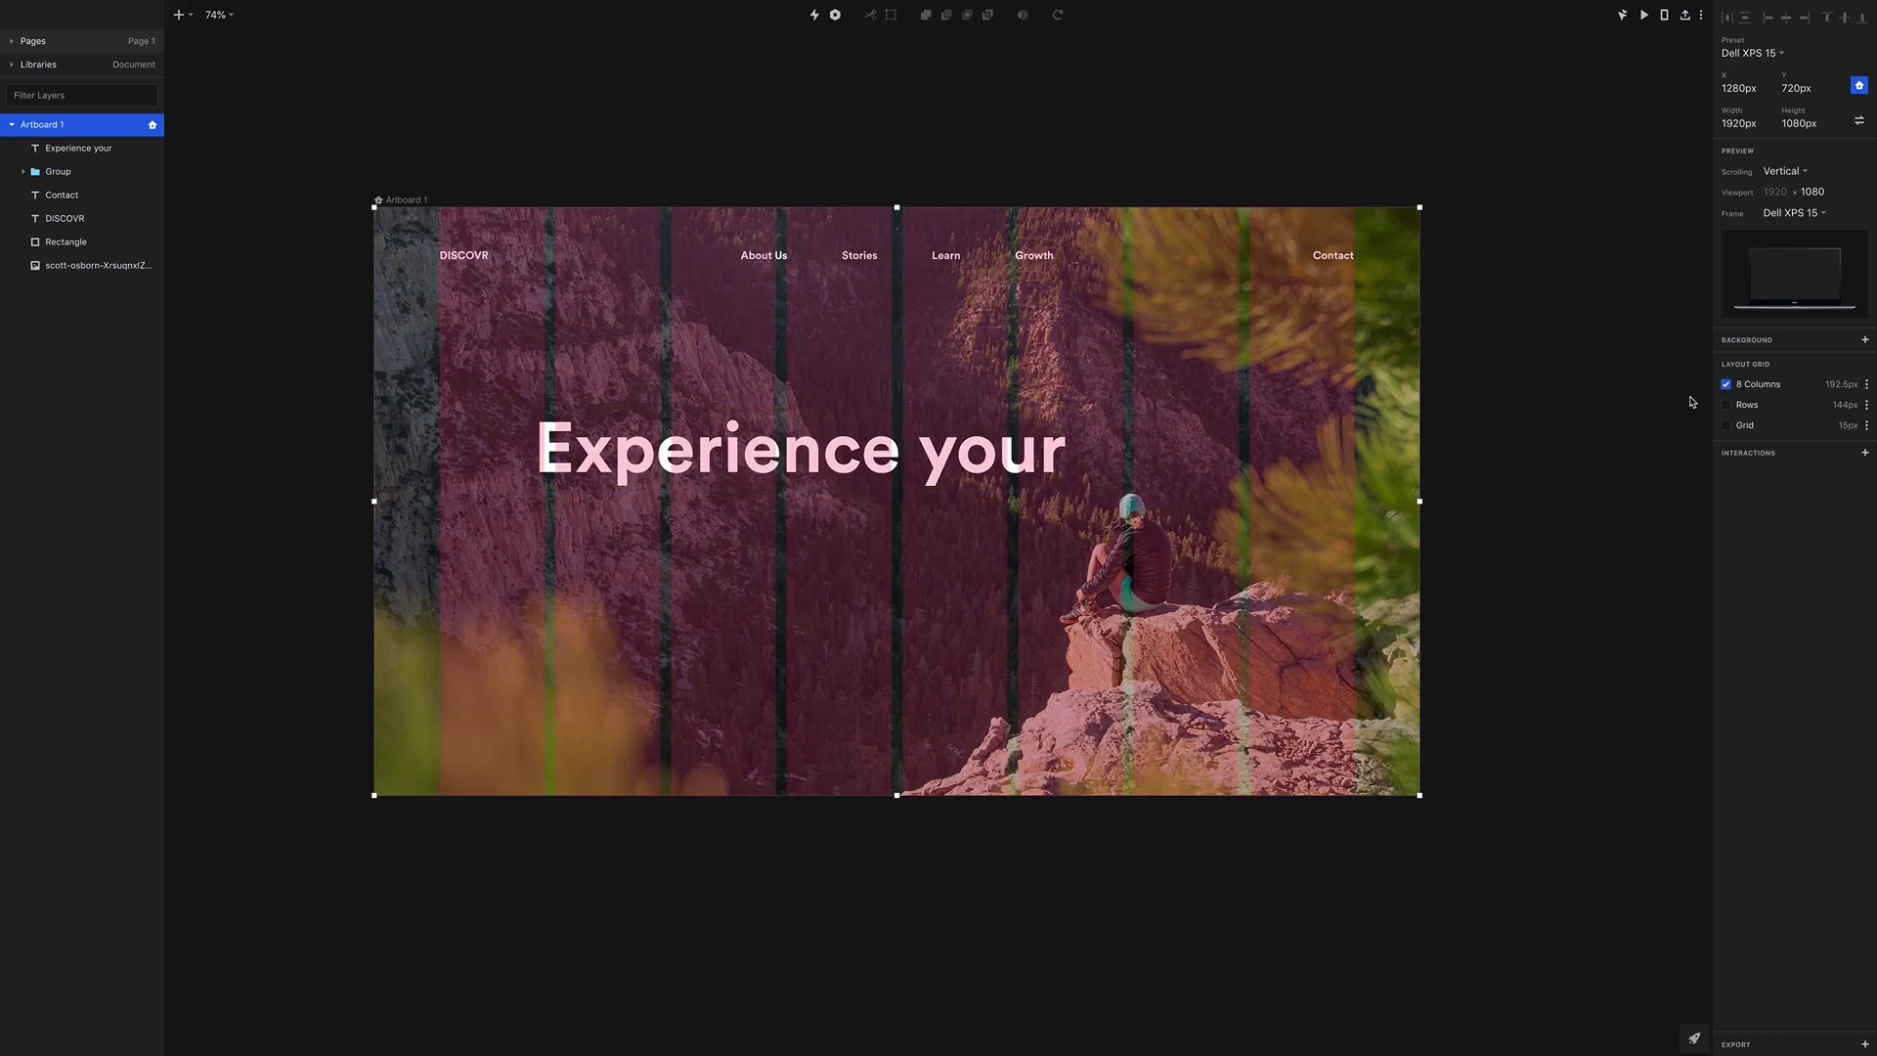
{"action": "left_click", "coordinate": [934, 430]}
{"action": "left_click_drag", "start_coordinate": [934, 430], "coordinate": [727, 486]}
{"action": "double_click", "coordinate": [732, 482]}
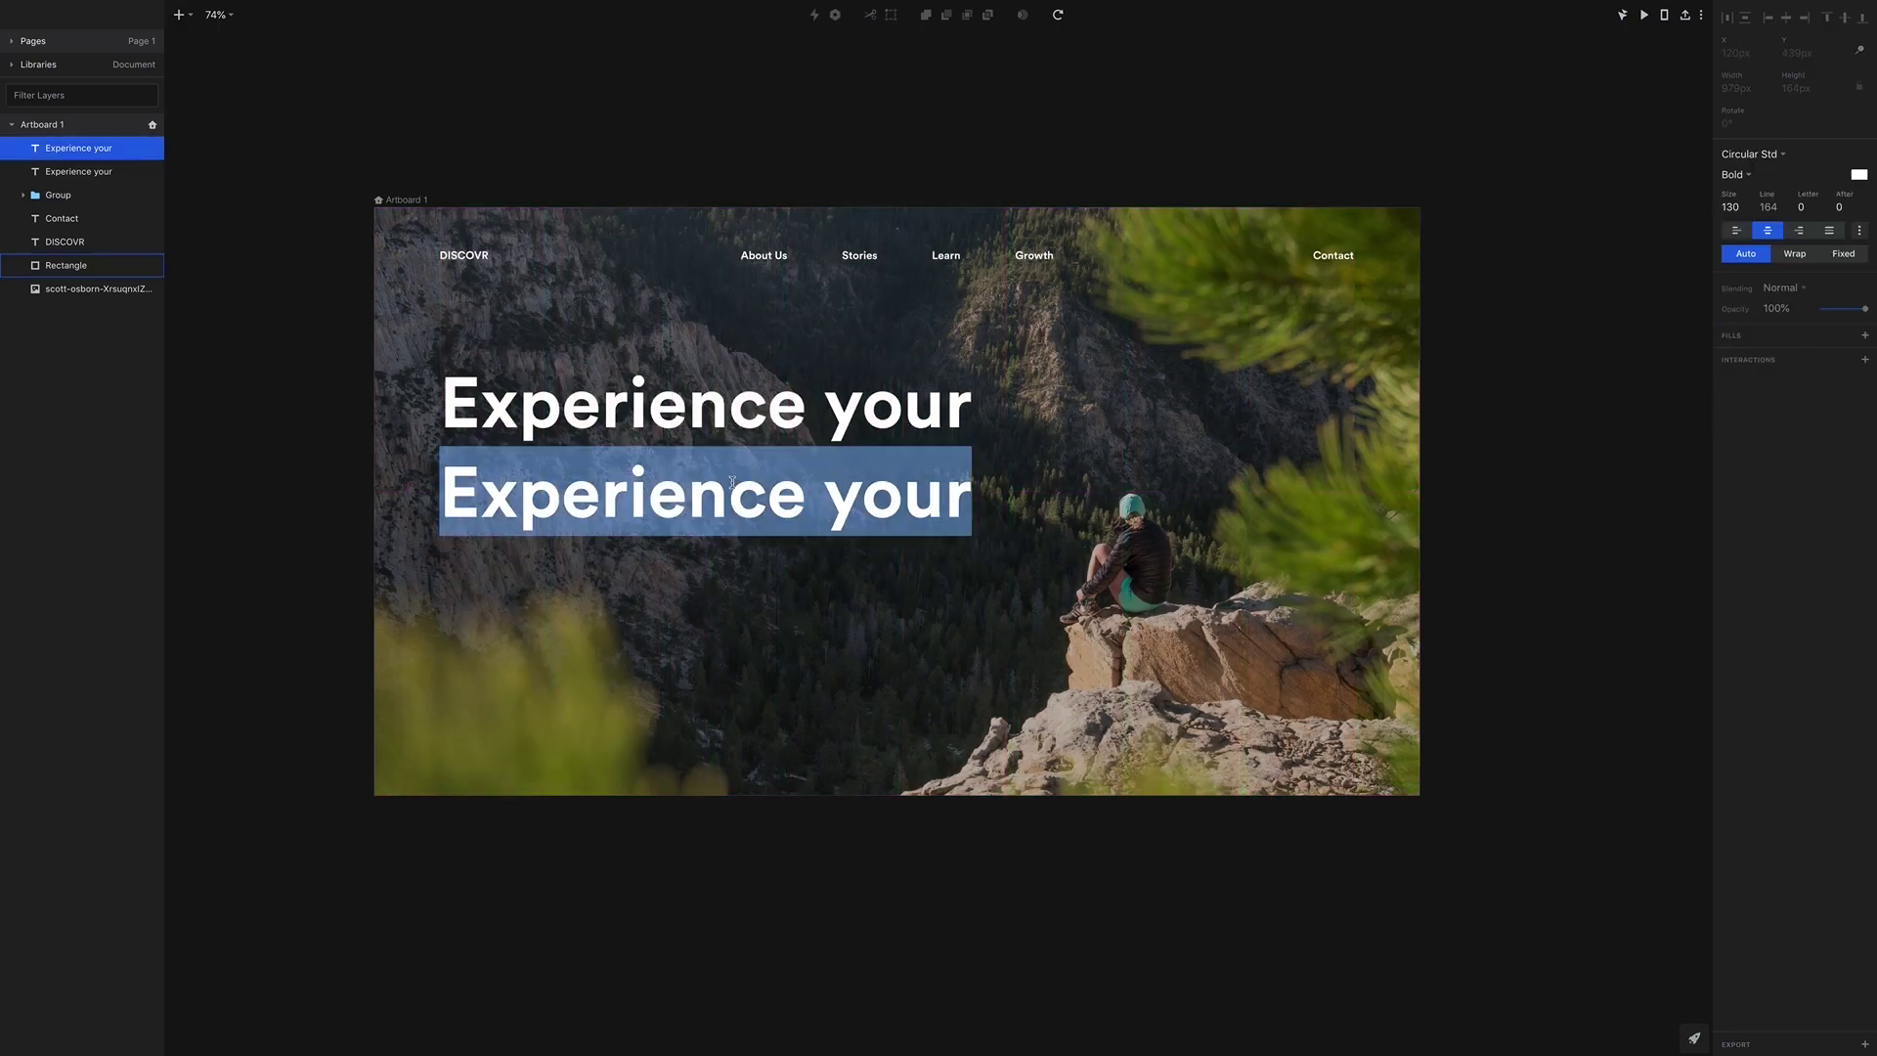
Retype the copy as 'next chapter' and left-align it under 'Experience your'
{"action": "type", "text": "next CH"}
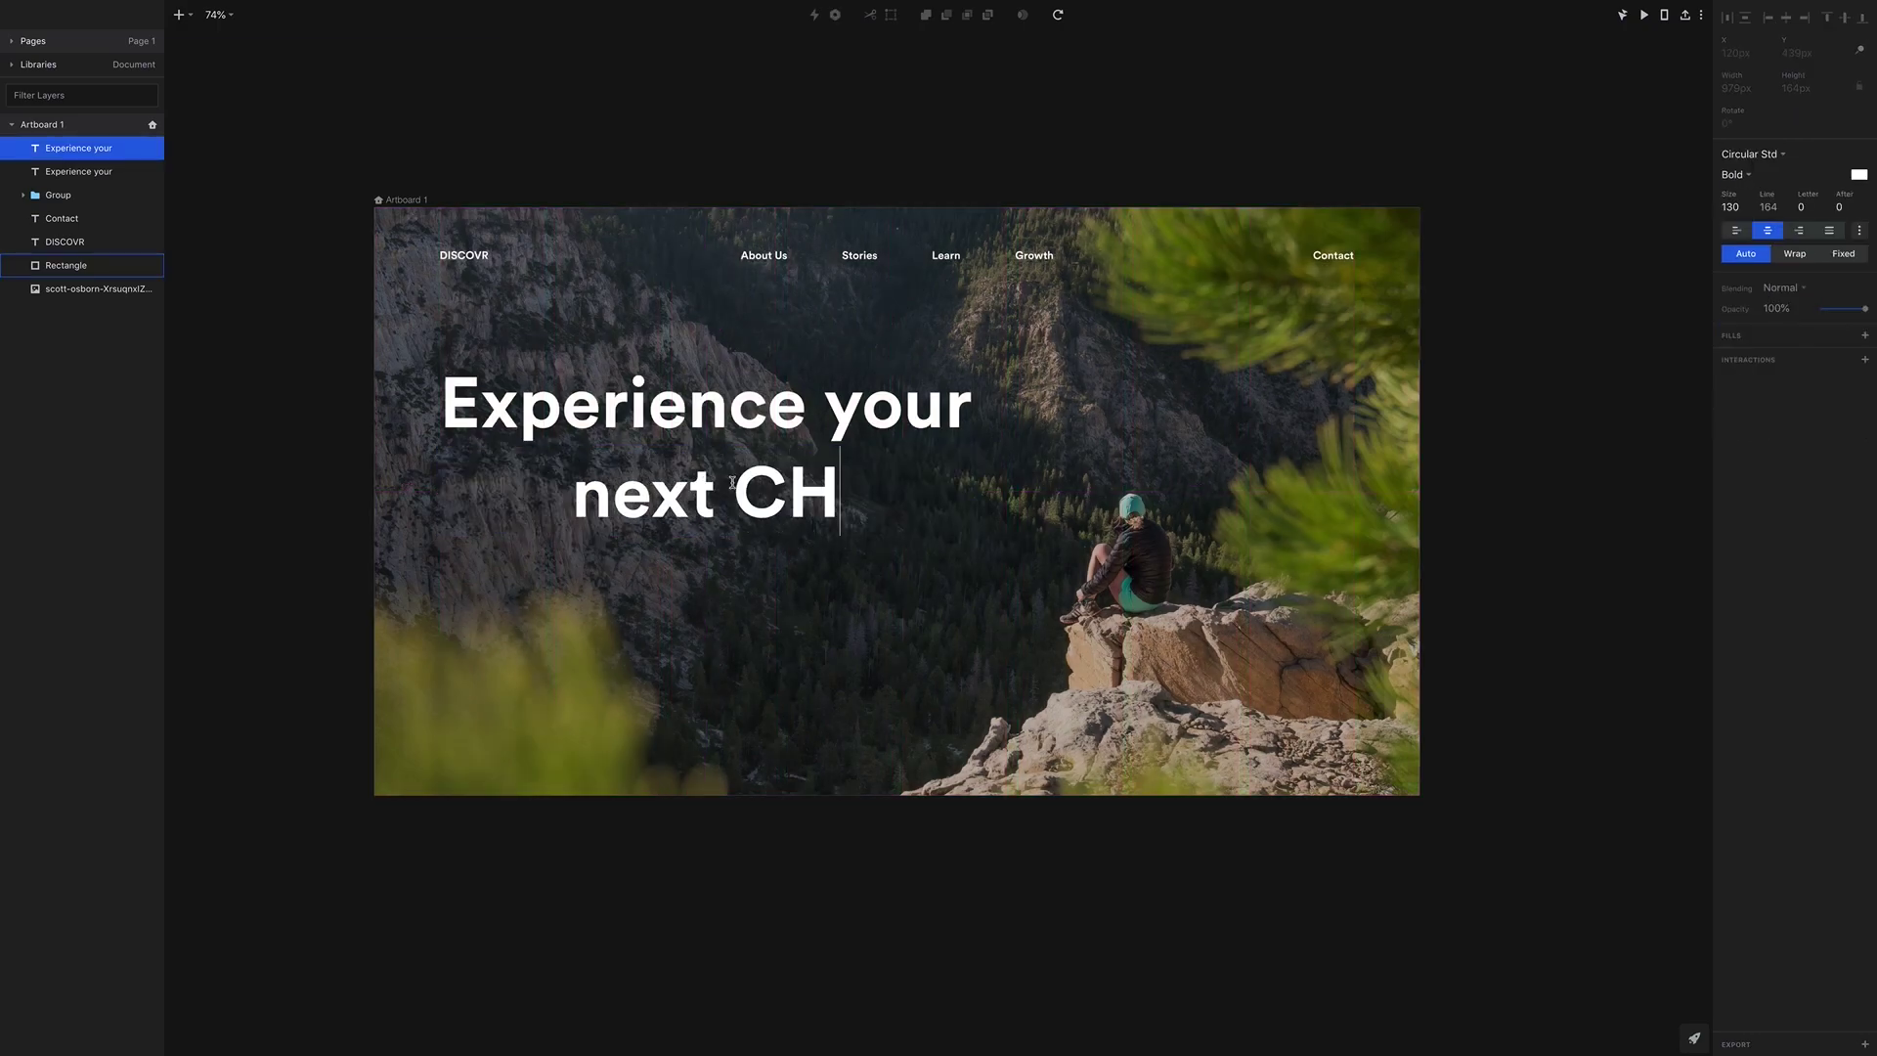
{"action": "key", "text": "BackSpace"}
{"action": "key", "text": "BackSpace"}
{"action": "type", "text": "chapter"}
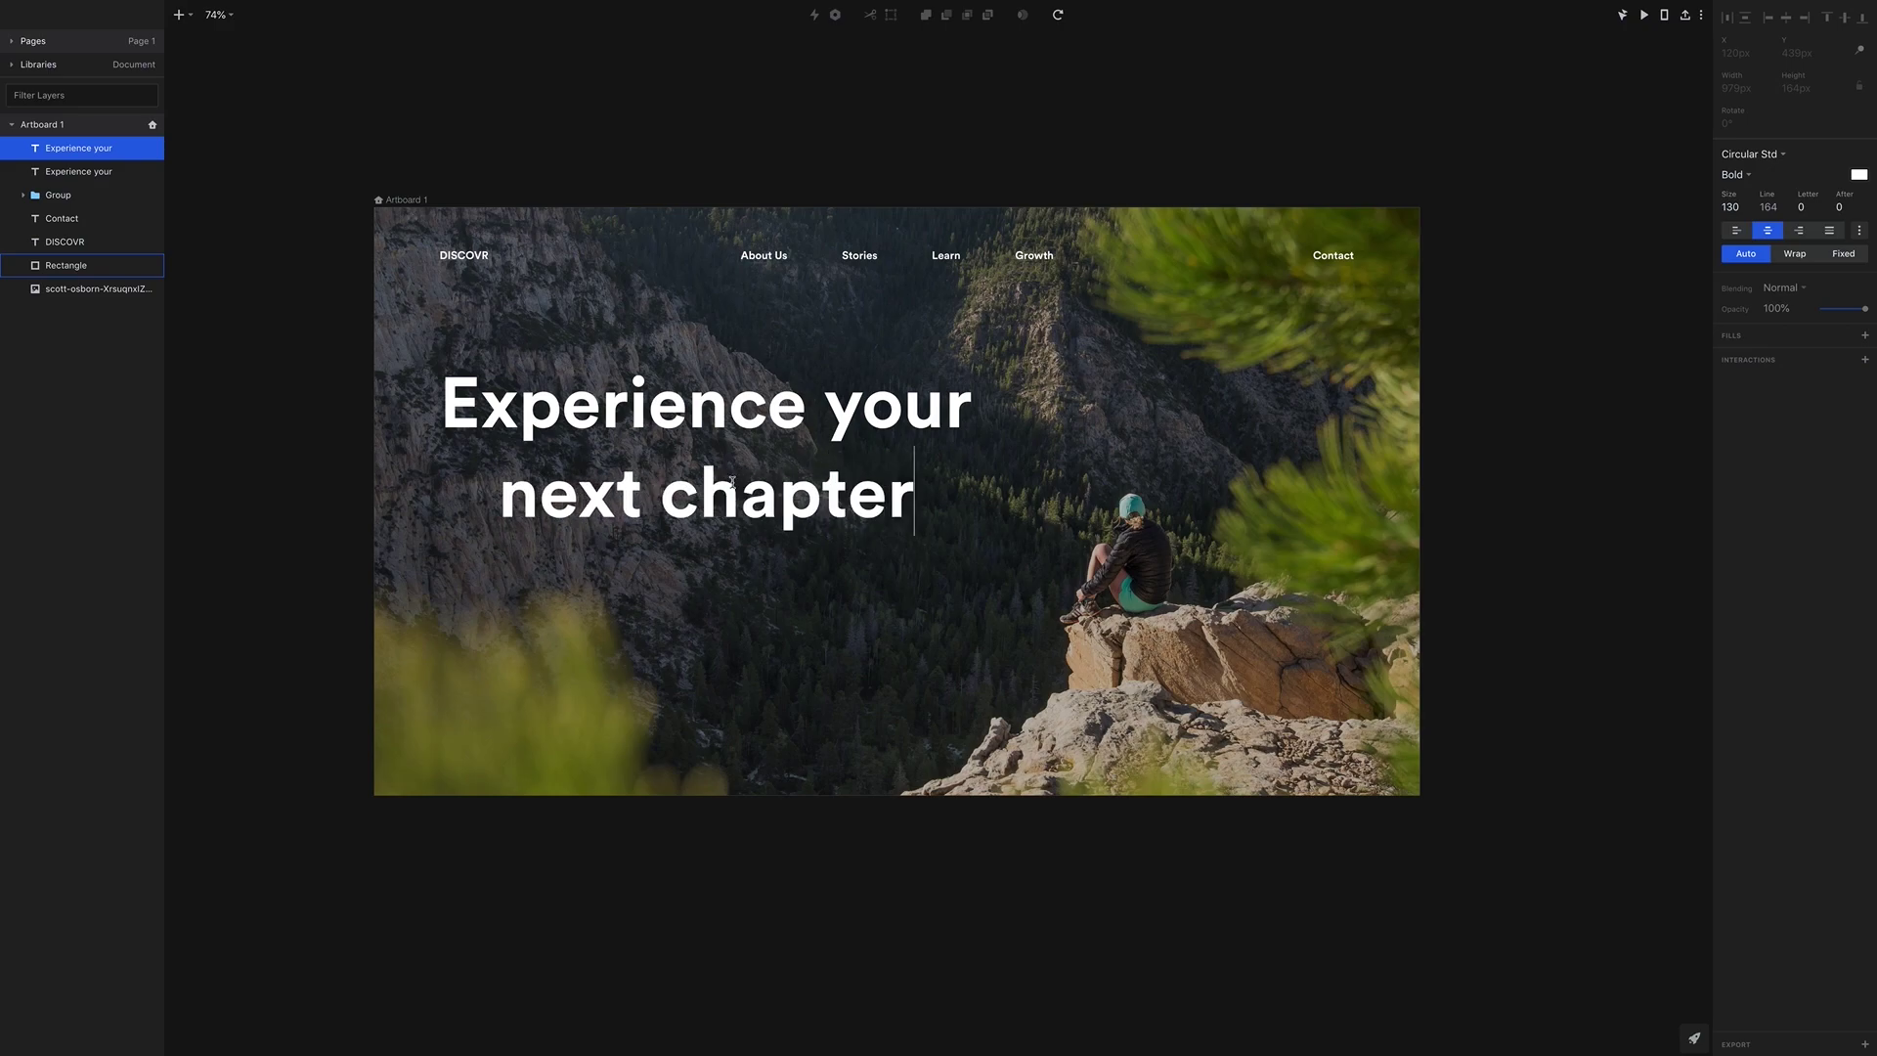
{"action": "key", "text": "Escape"}
{"action": "left_click_drag", "start_coordinate": [617, 471], "coordinate": [563, 469]}
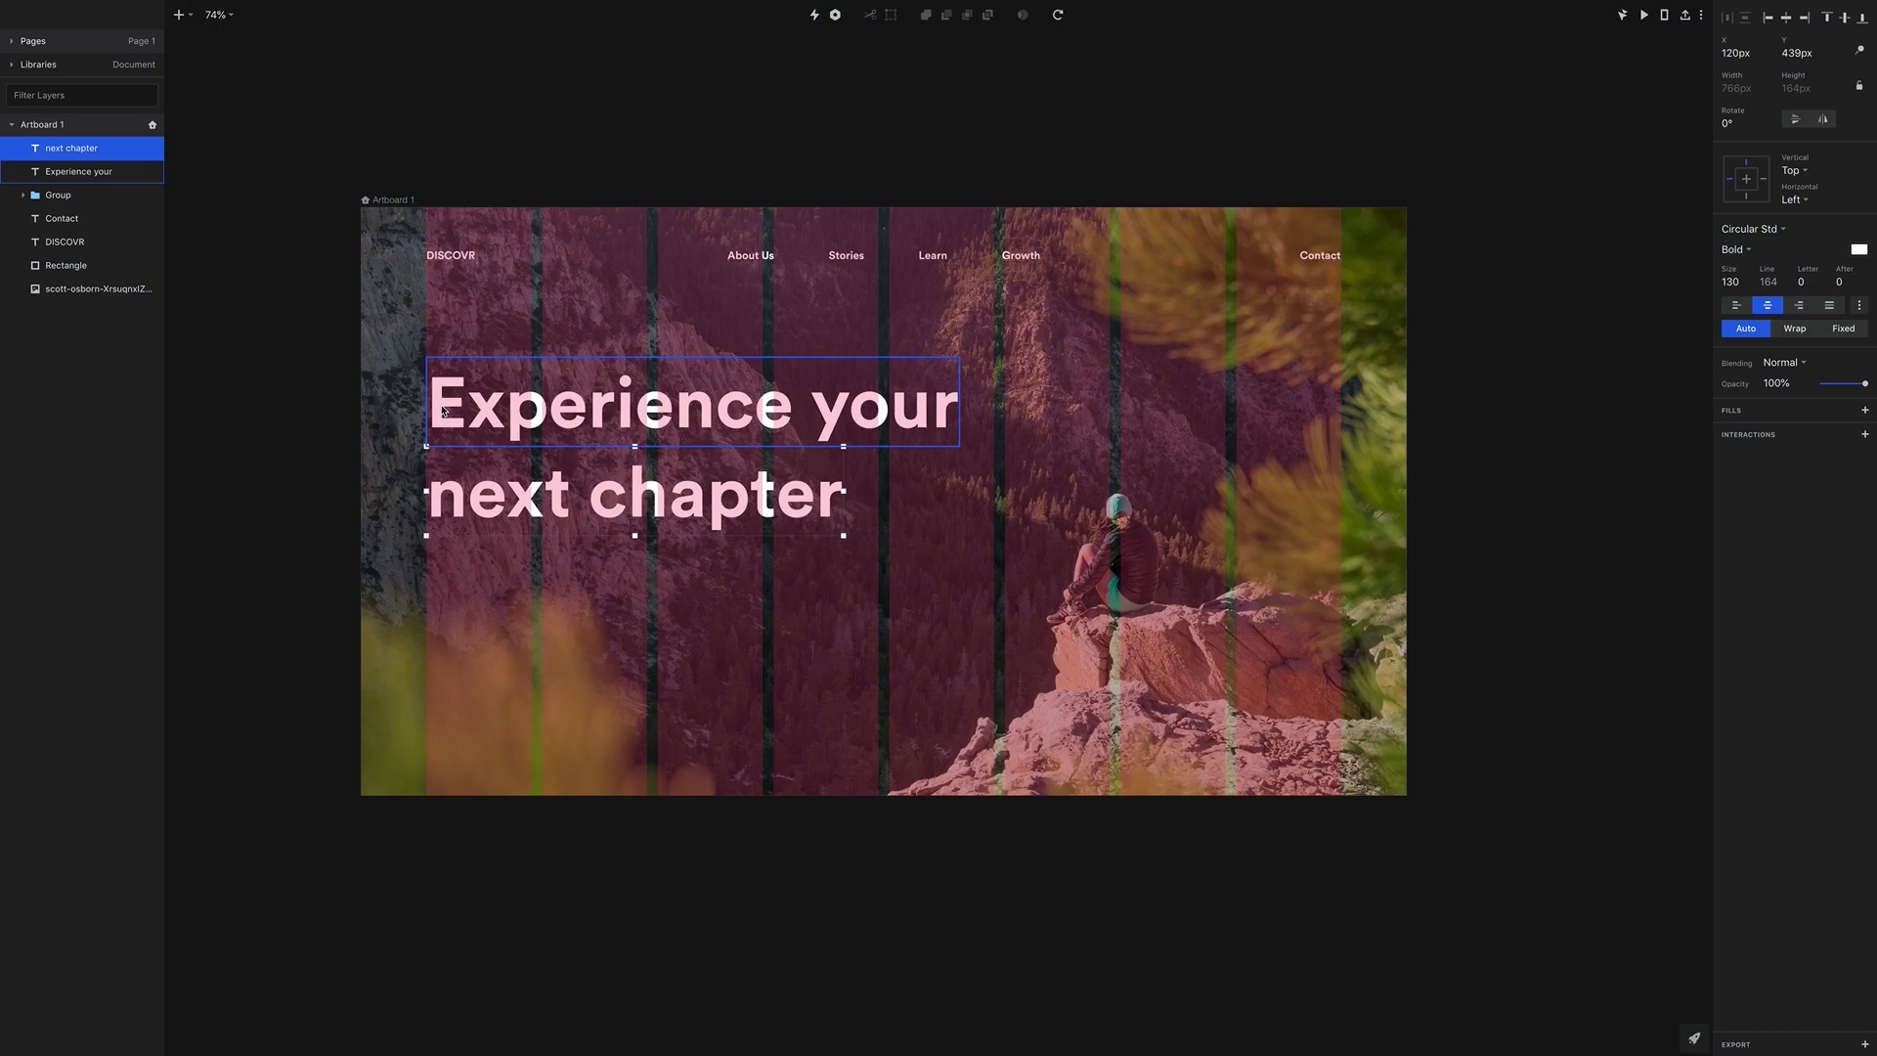
{"action": "left_click", "coordinate": [443, 410], "text": "shift"}
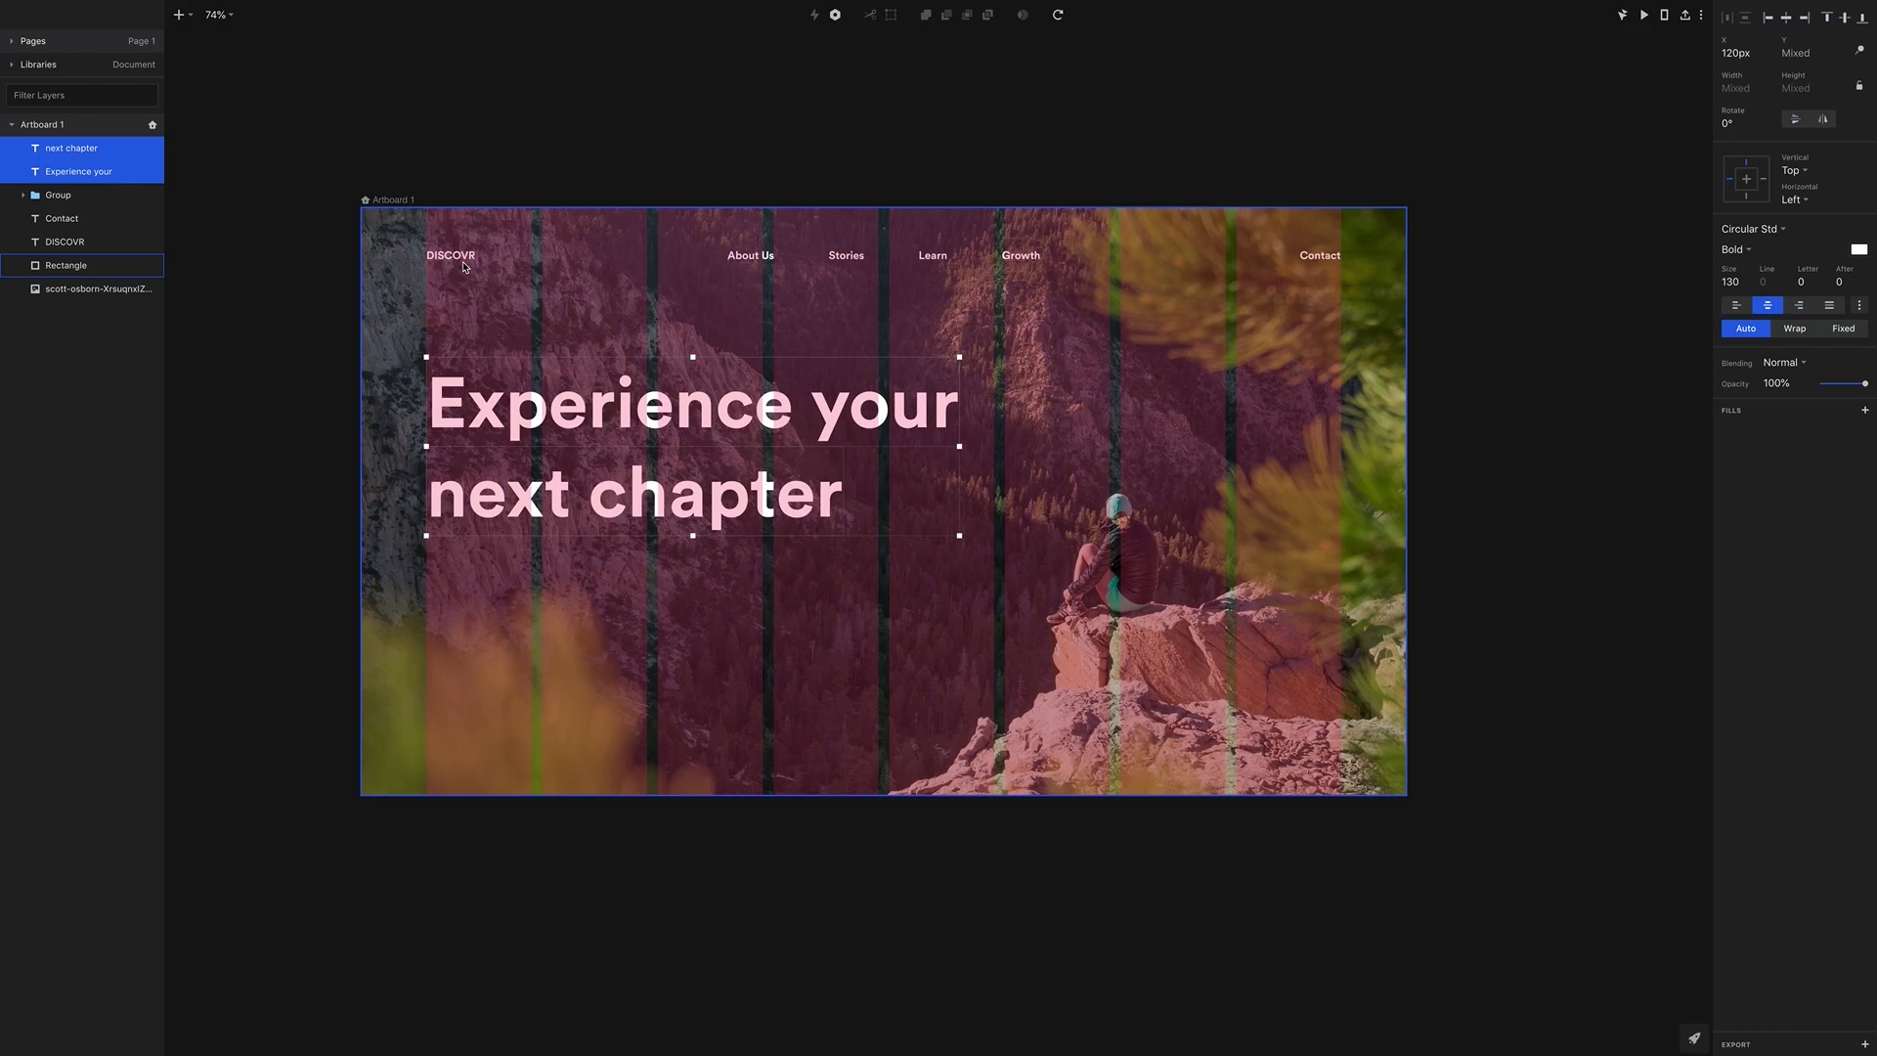
Check the headline's spacing from DISCOVR and add a period to make 'next chapter.'
{"action": "key", "text": "alt"}
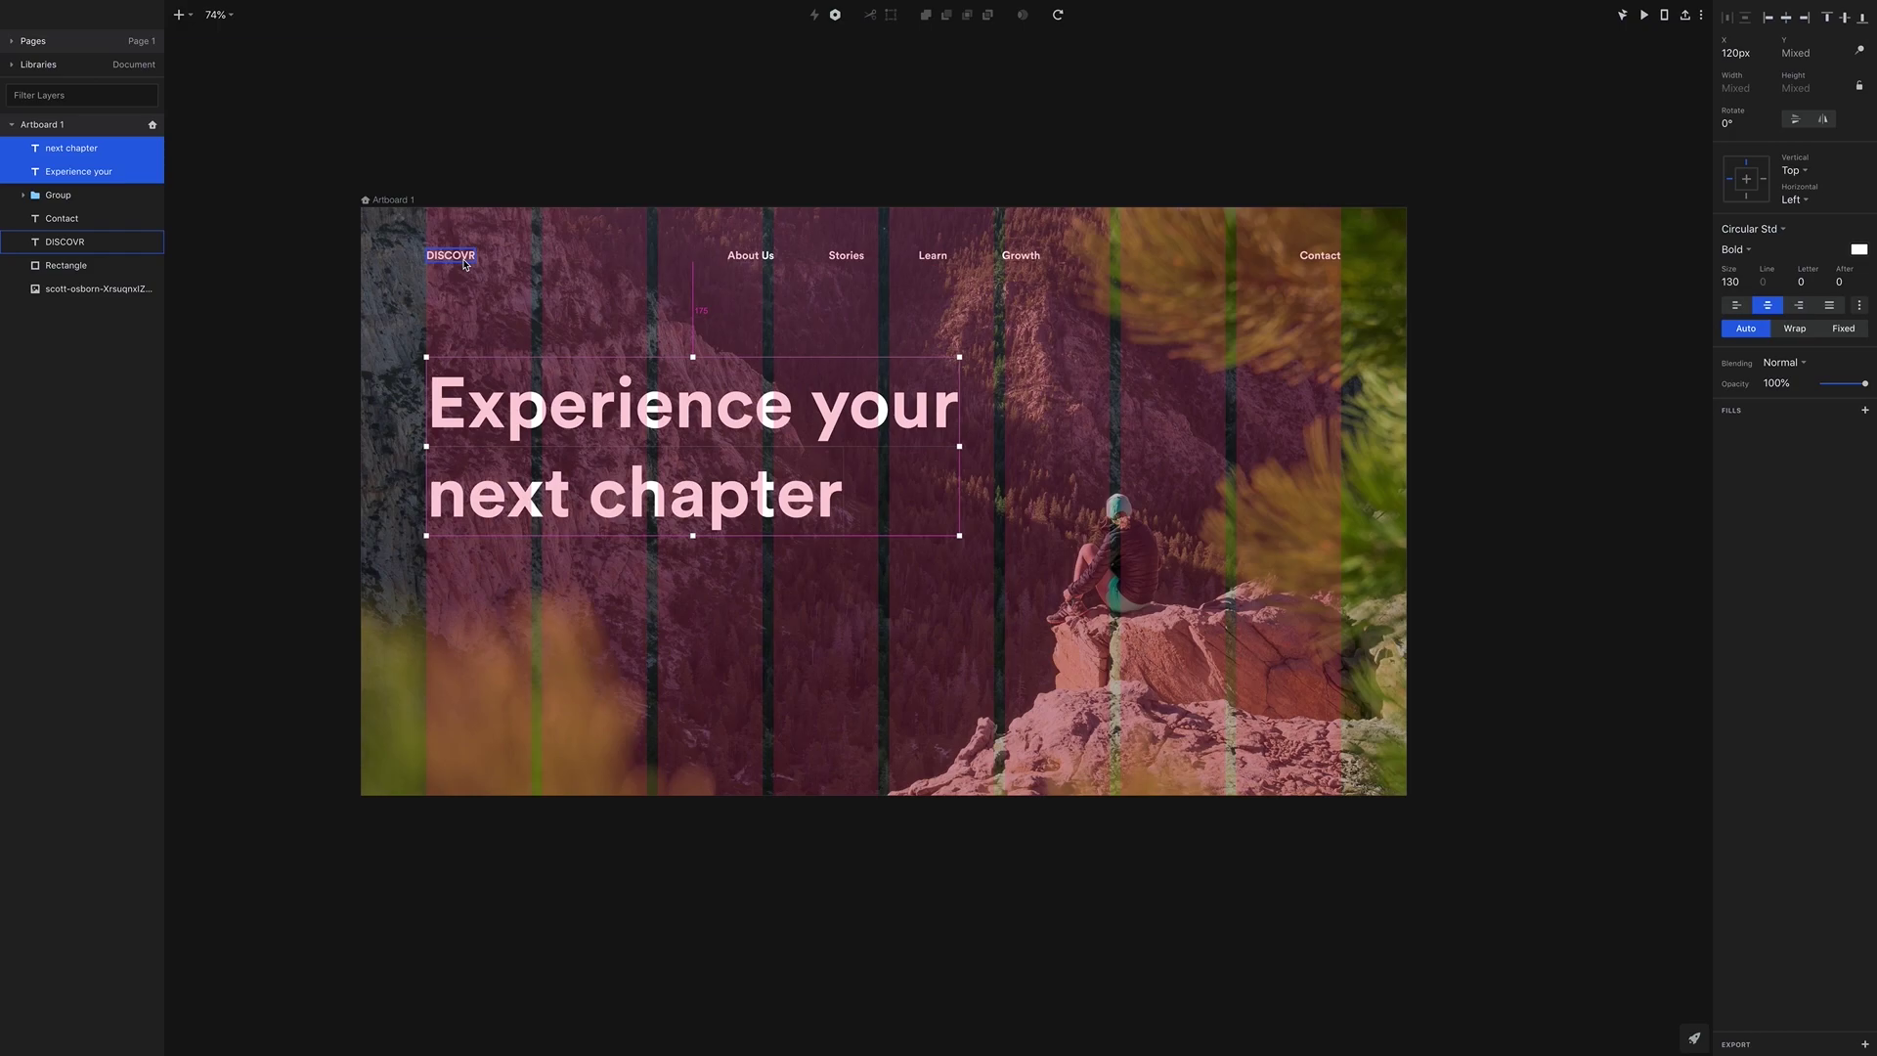
{"action": "double_click", "coordinate": [788, 494]}
{"action": "left_click", "coordinate": [840, 511]}
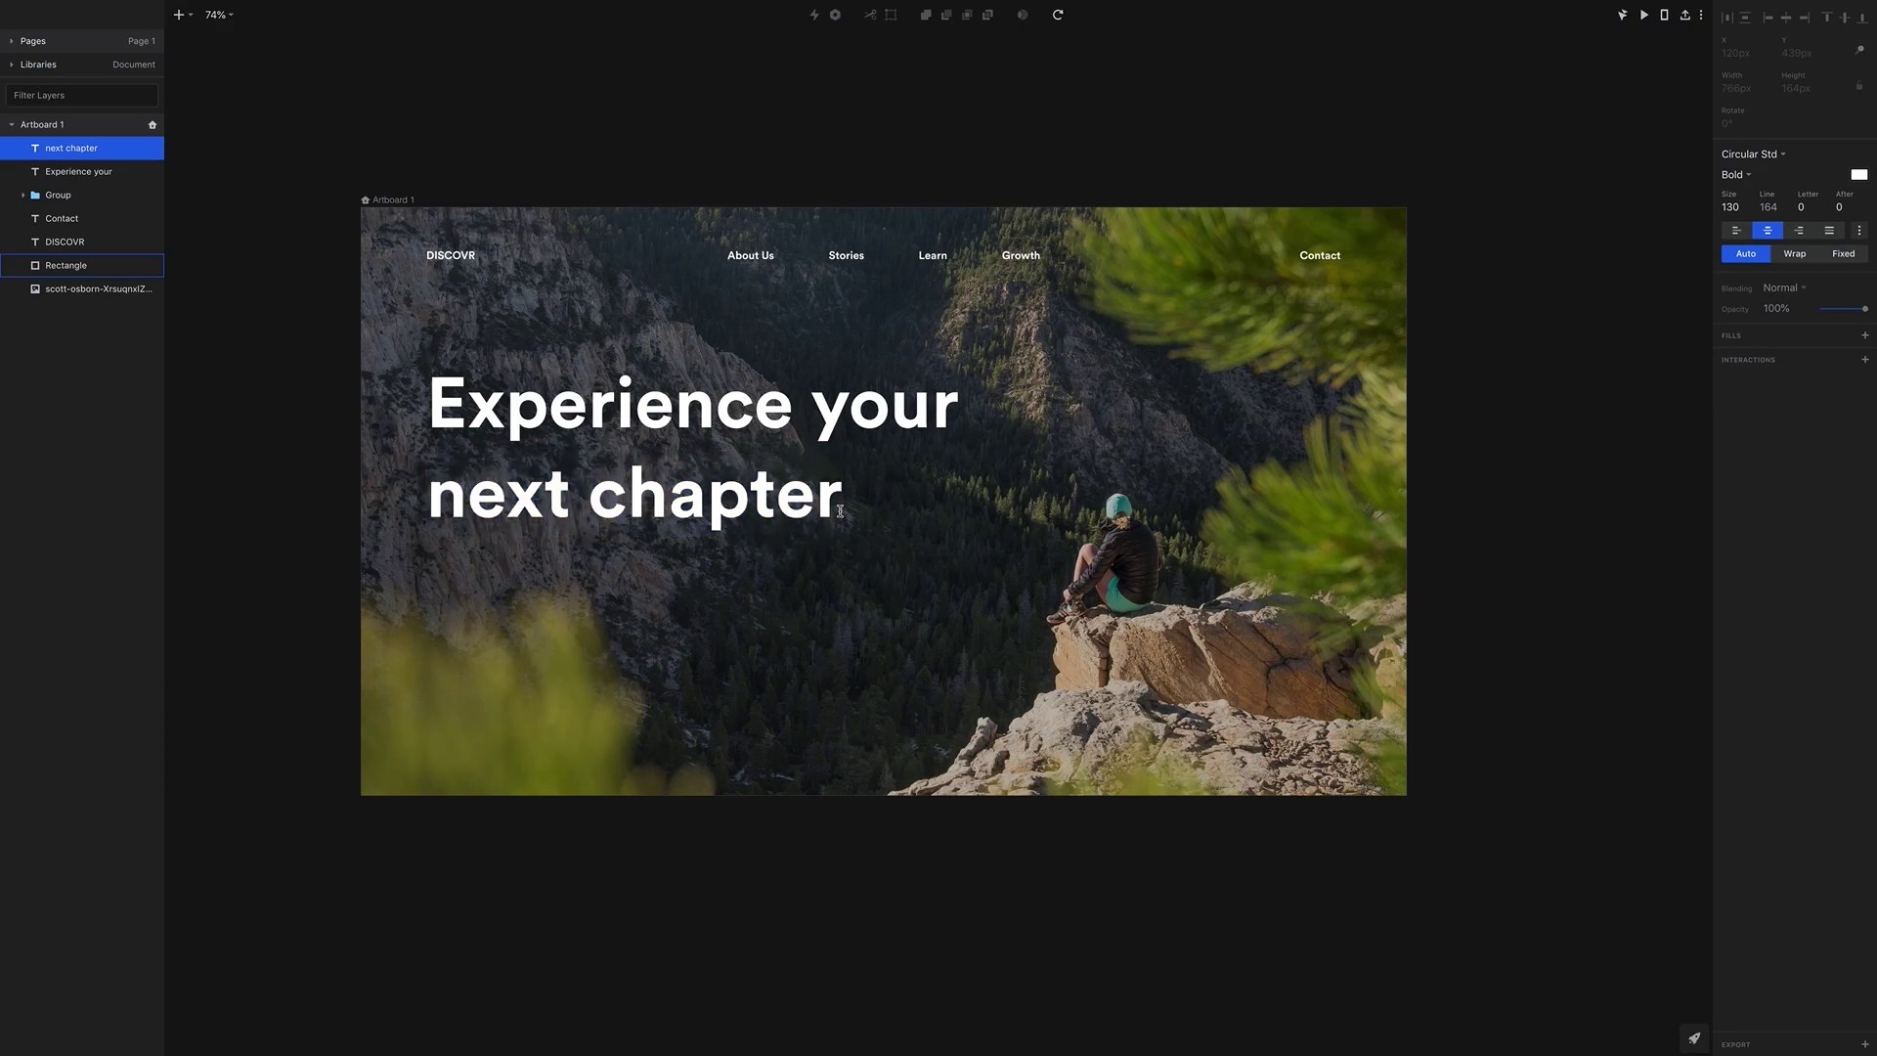
{"action": "type", "text": "."}
{"action": "key", "text": "Escape"}
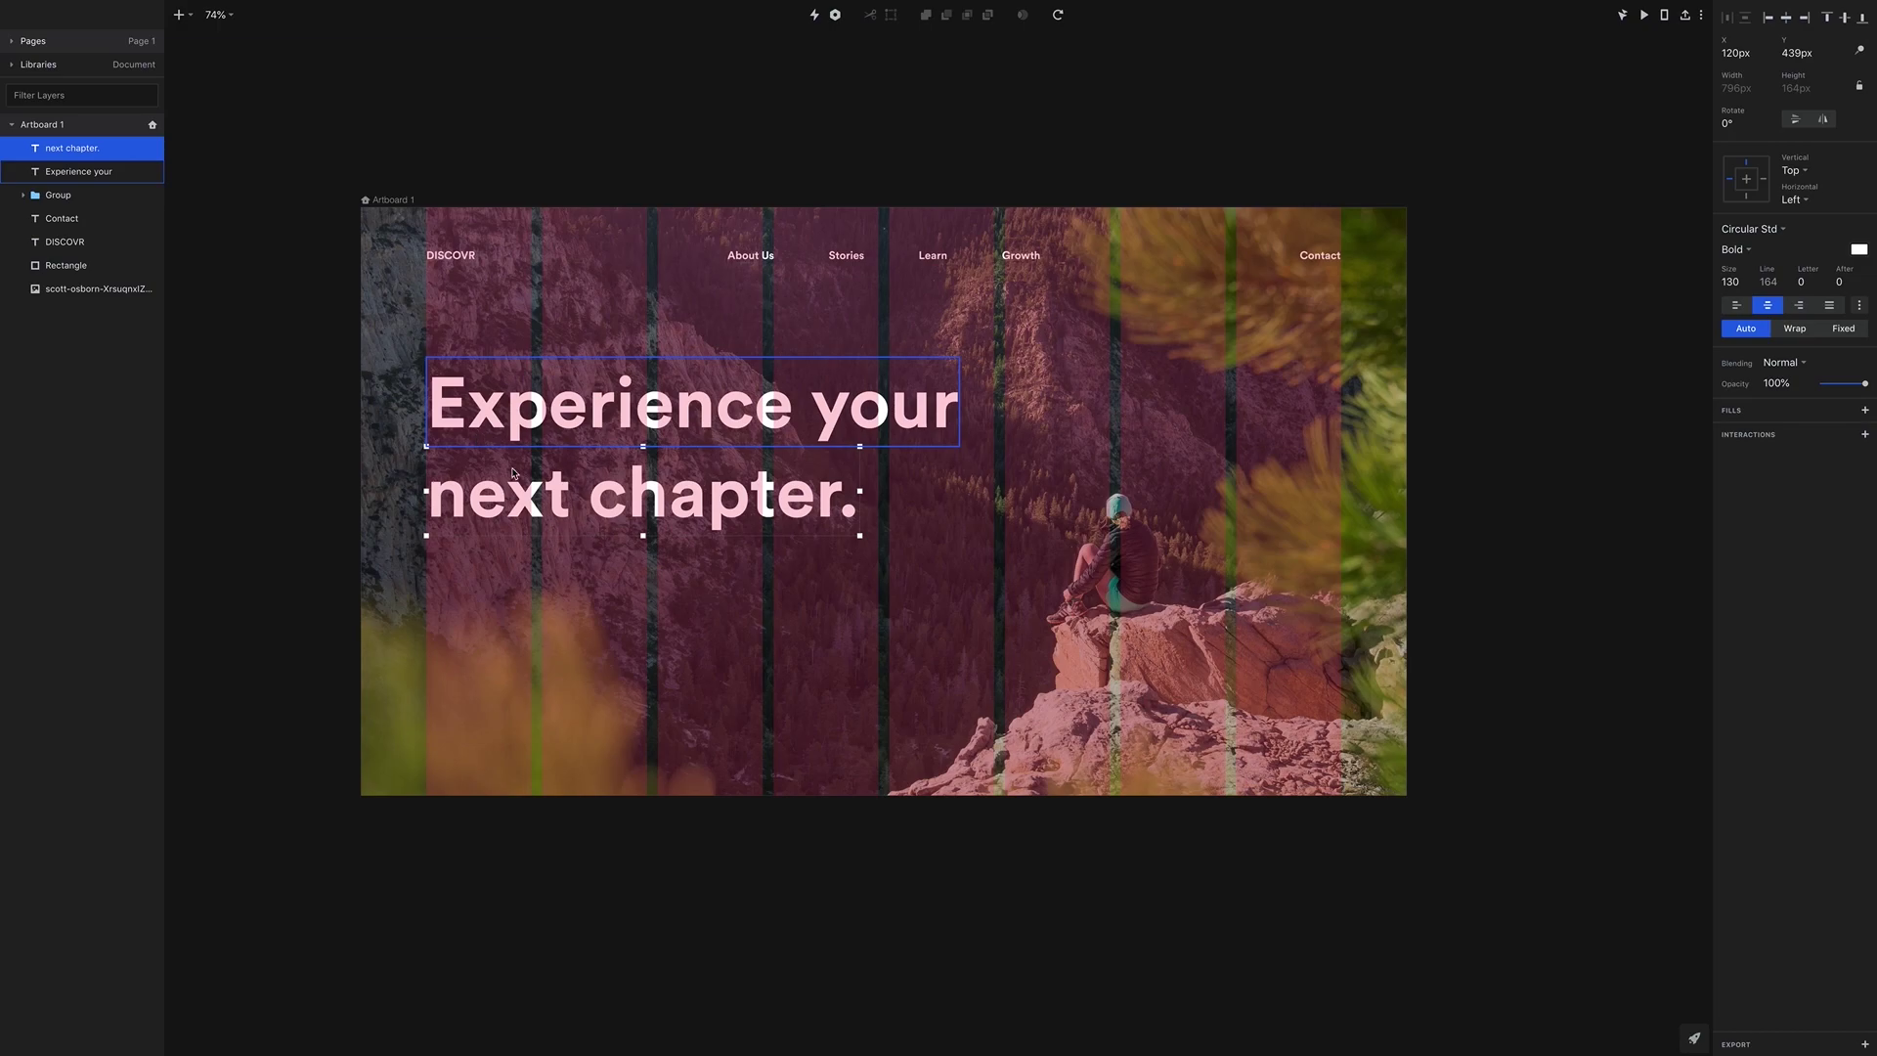
{"action": "left_click", "coordinate": [928, 551]}
Hide the 8 Columns grid, preview the two-line headline, then close the preview
{"action": "left_click", "coordinate": [389, 200]}
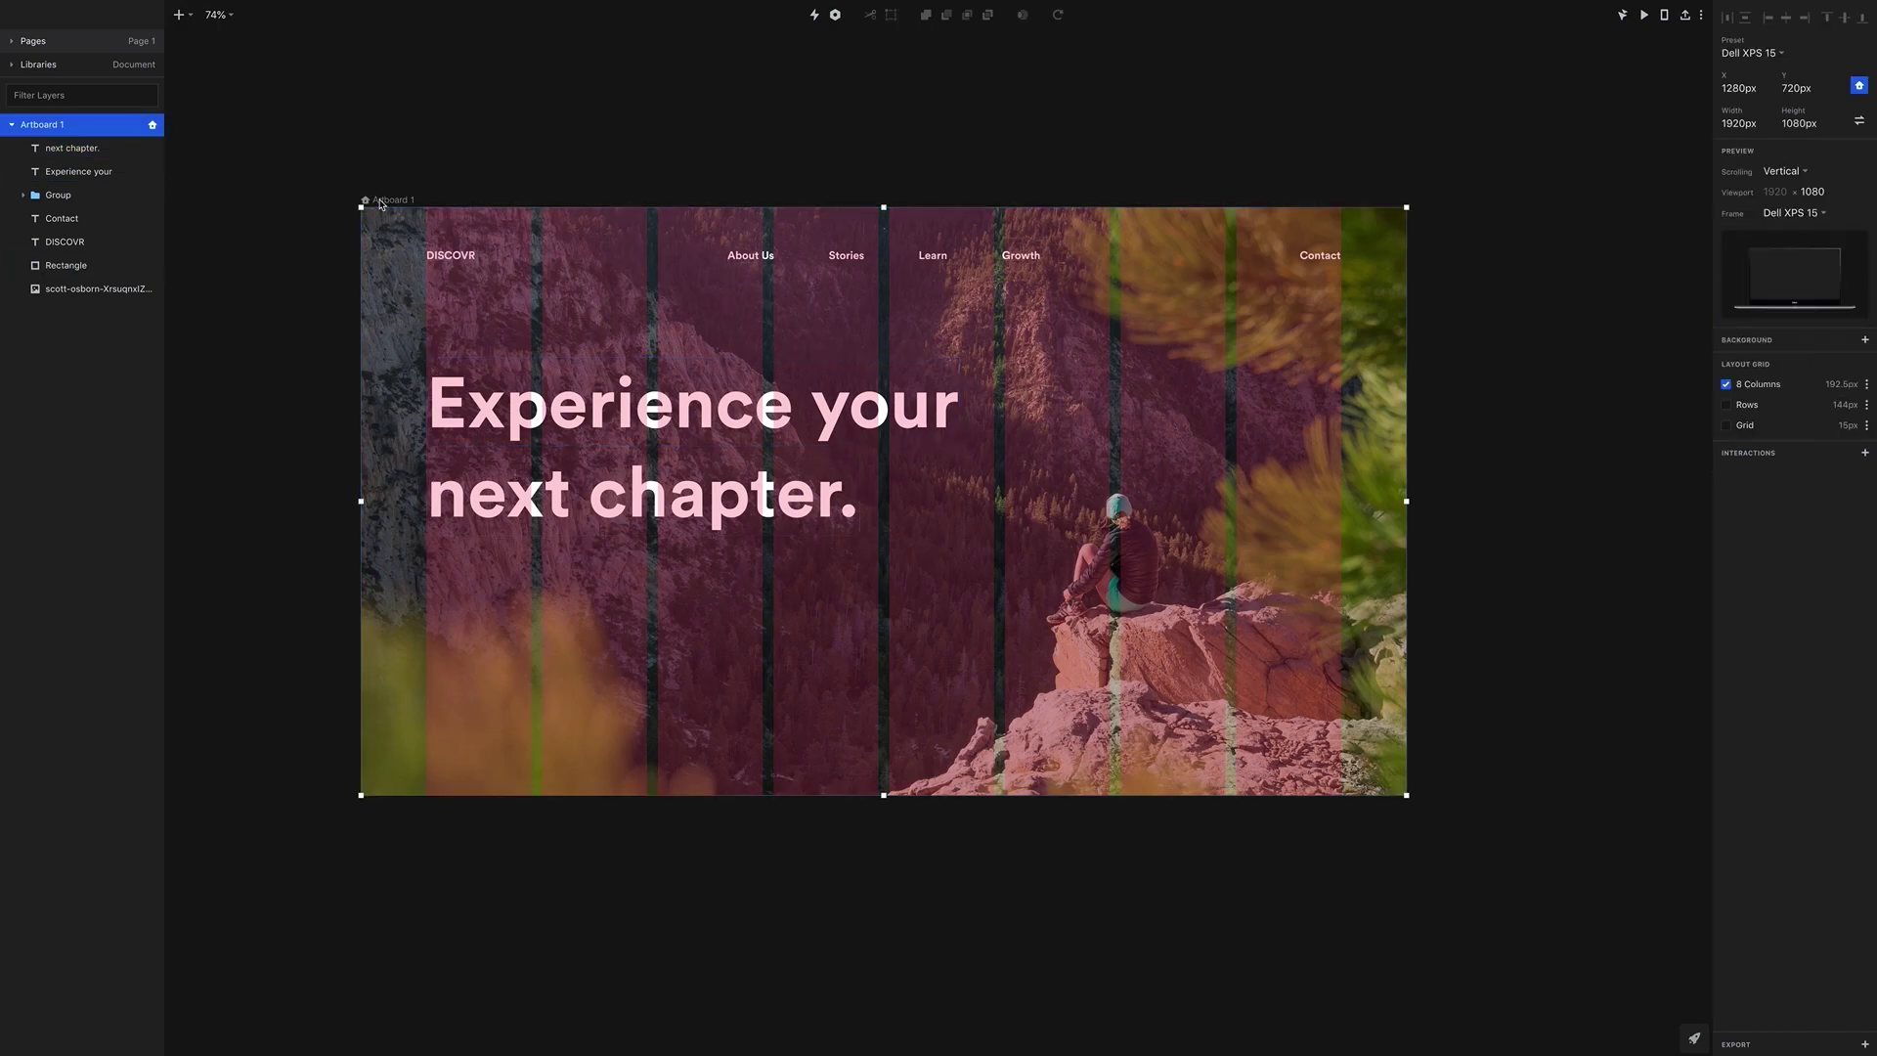
{"action": "left_click", "coordinate": [1727, 387]}
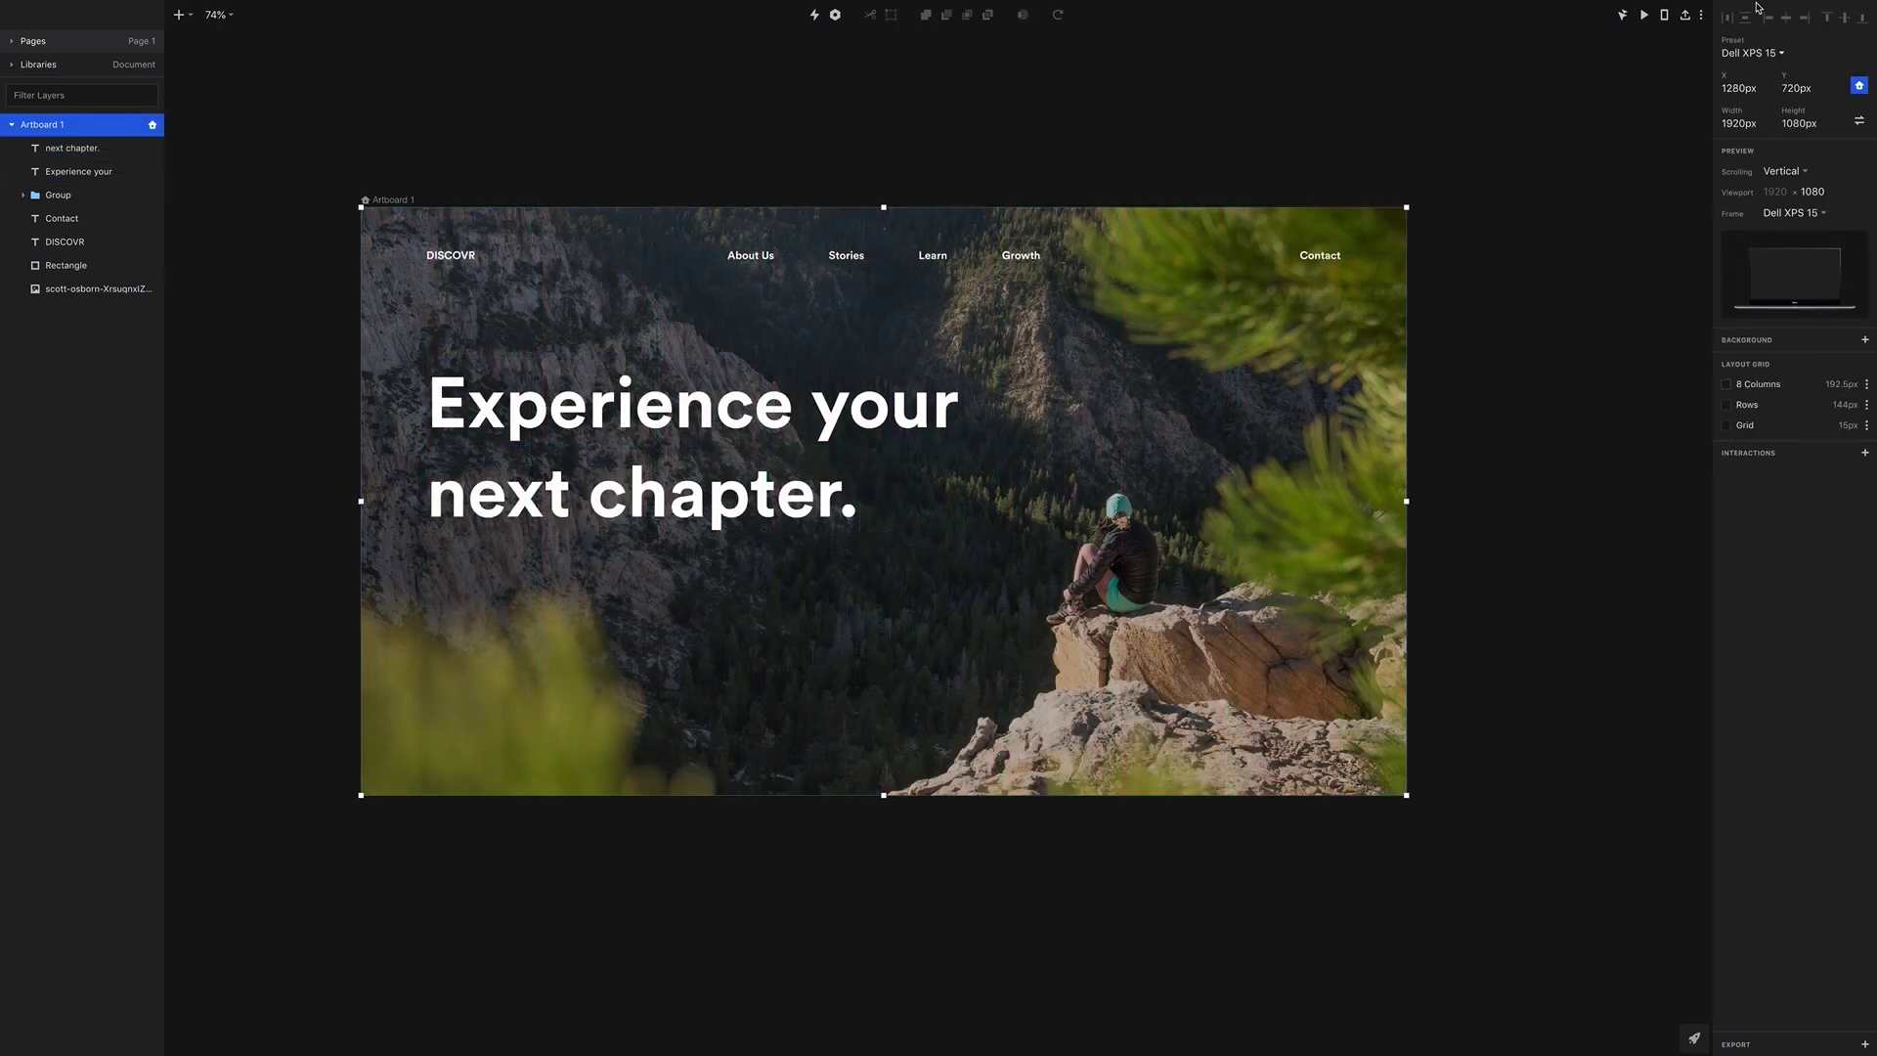
{"action": "left_click", "coordinate": [1644, 15]}
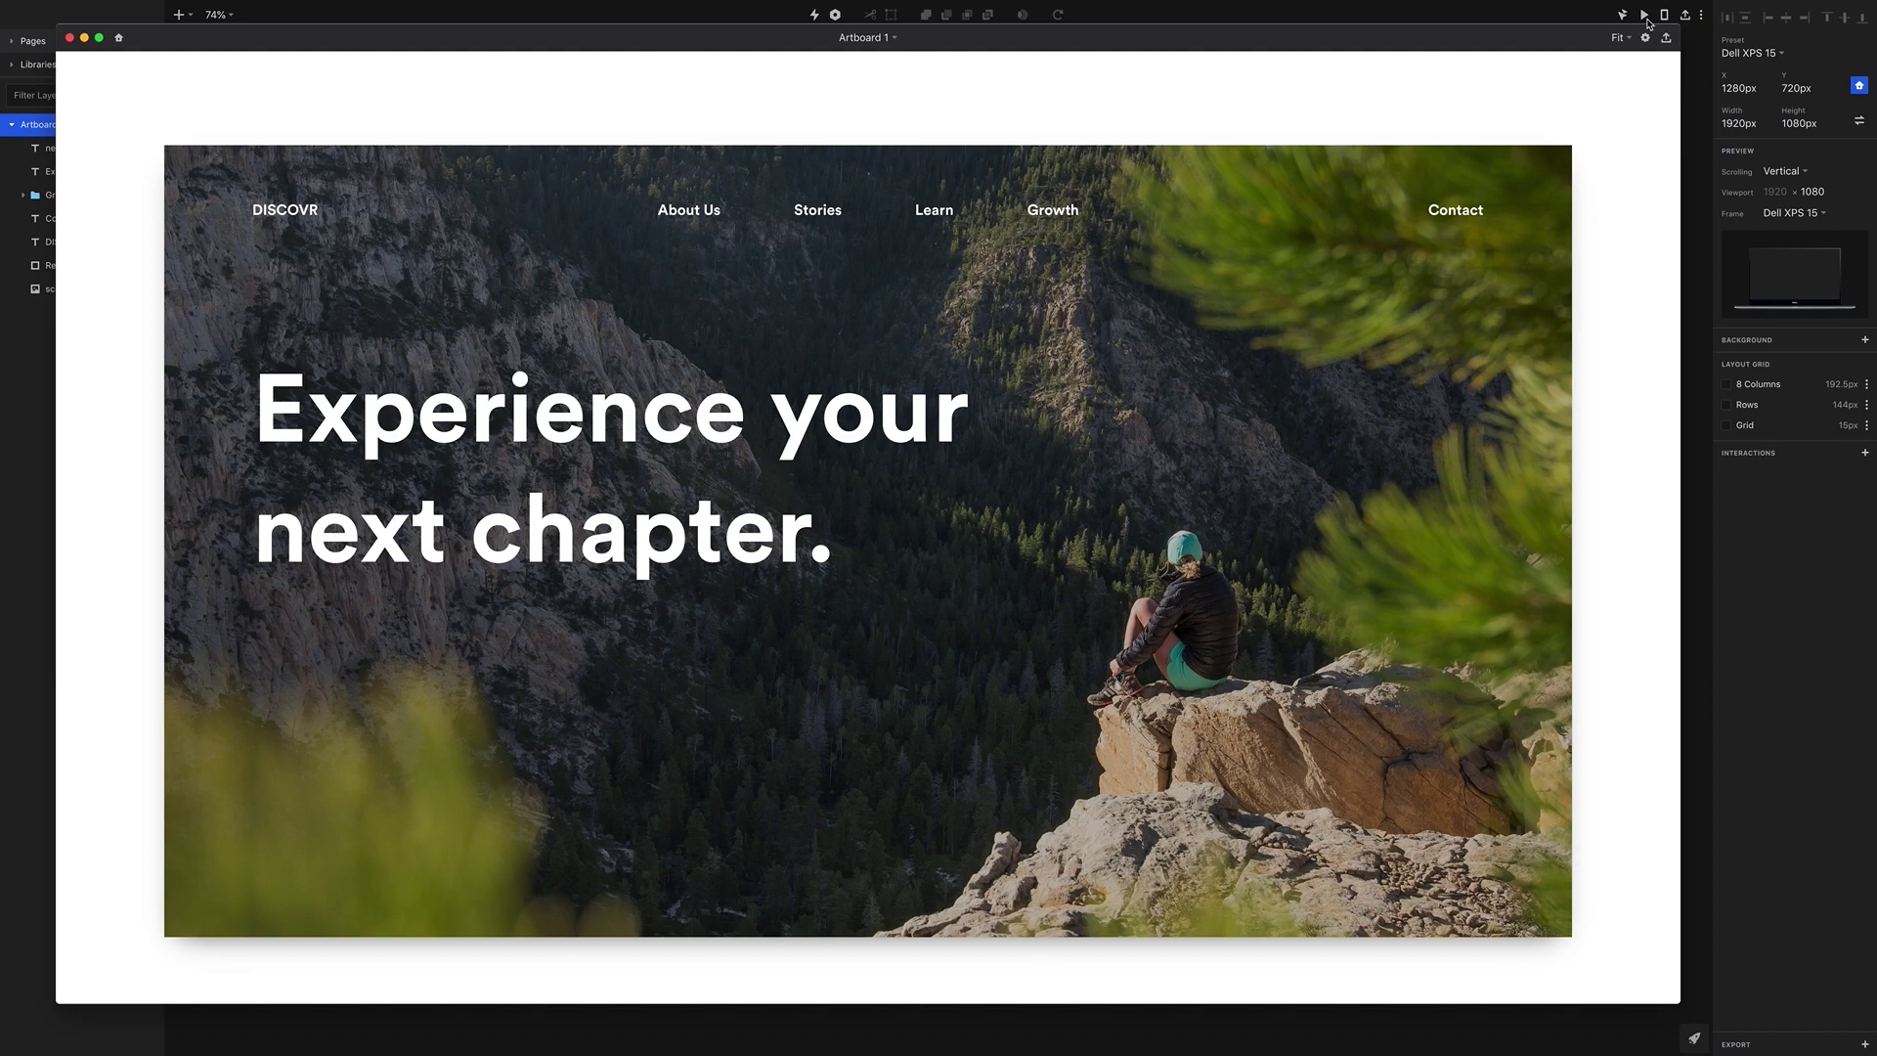
{"action": "left_click", "coordinate": [71, 39]}
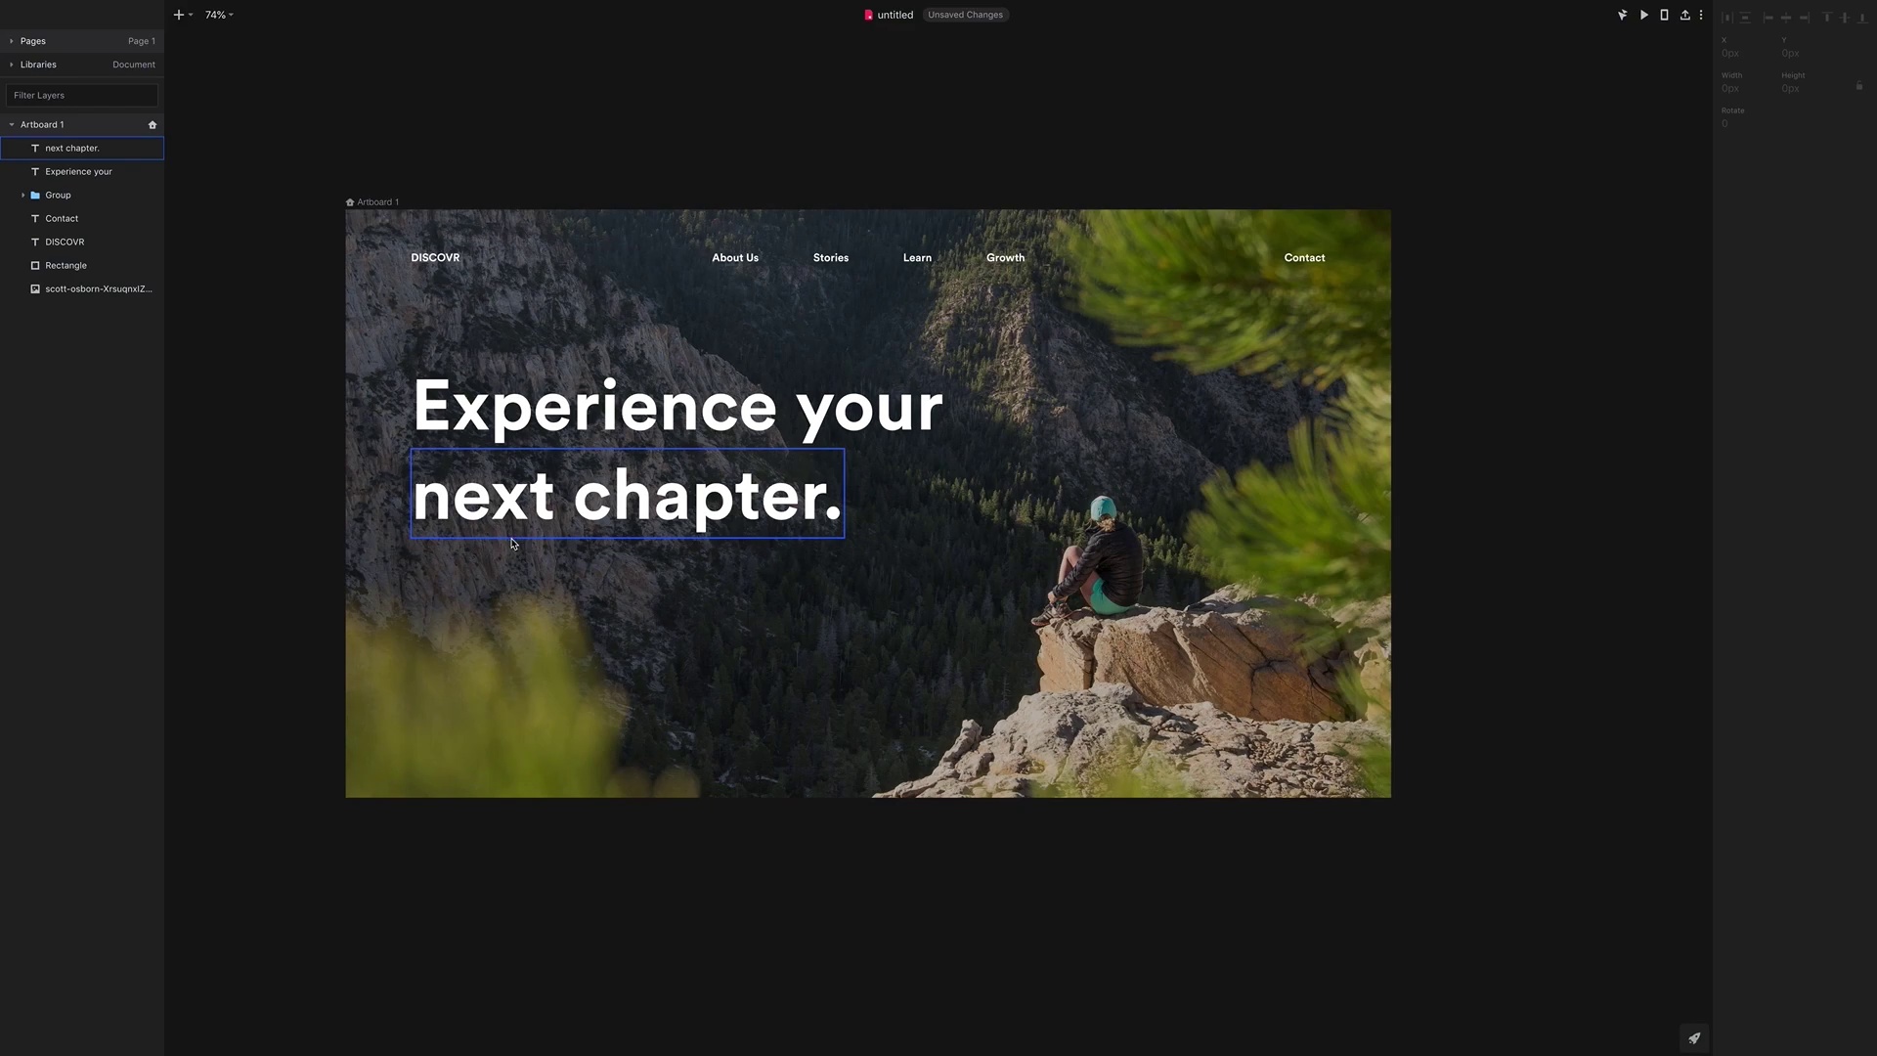
{"action": "left_click", "coordinate": [514, 548]}
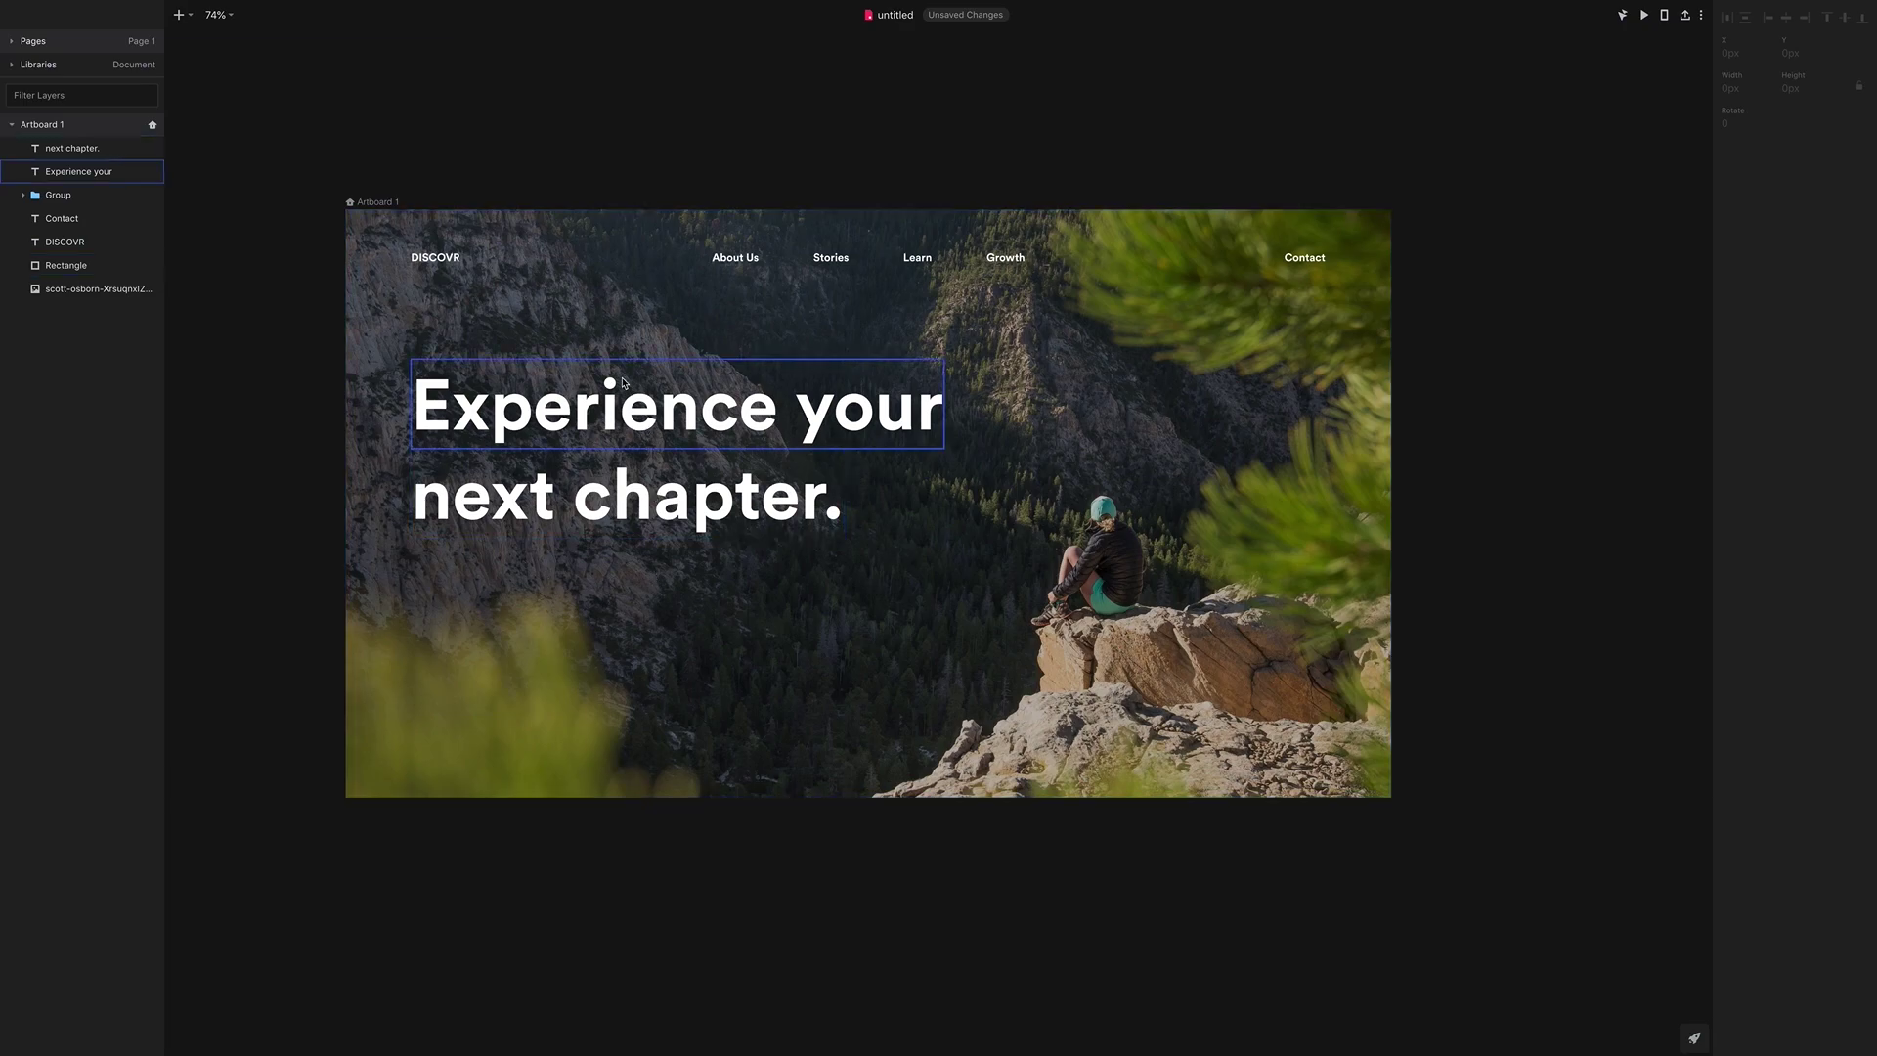
{"action": "left_click", "coordinate": [455, 261]}
Place a copy of DISCOVR below the headline and set its font size to 26
{"action": "left_click_drag", "start_coordinate": [455, 260], "coordinate": [457, 609]}
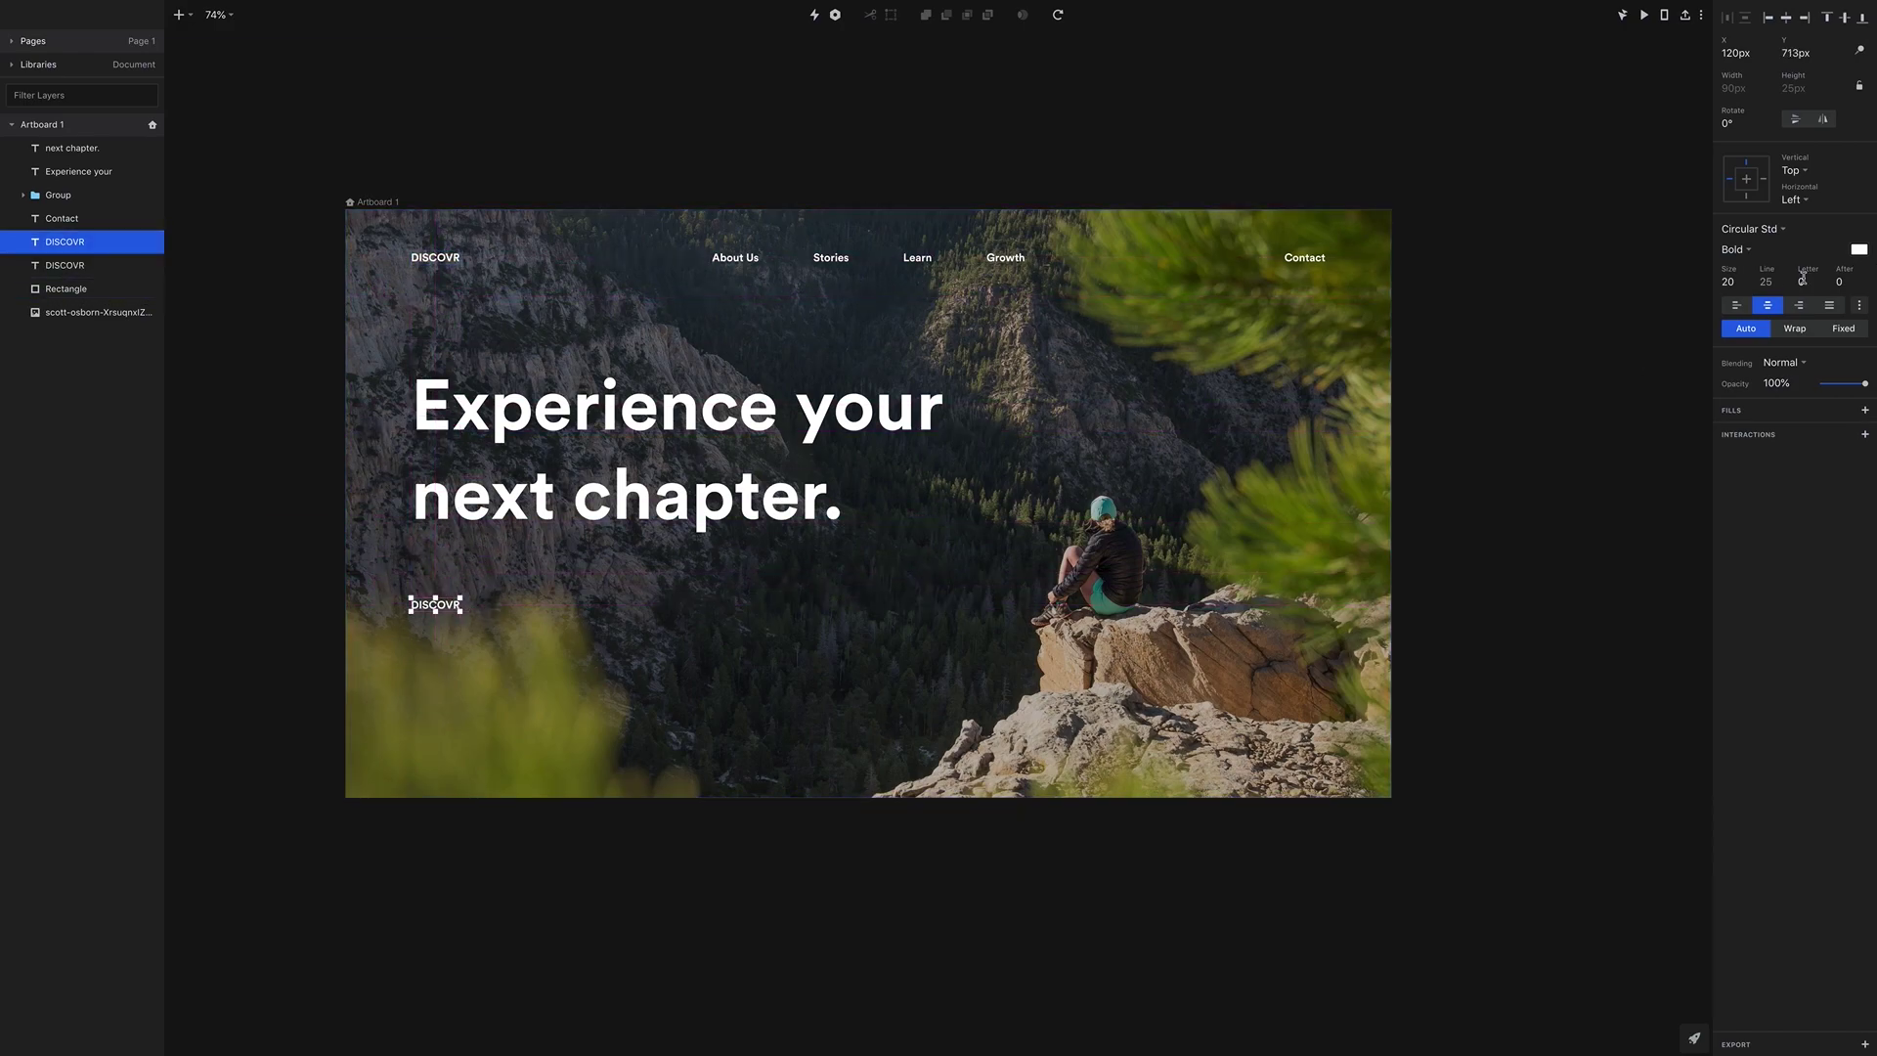
{"action": "left_click", "coordinate": [1730, 281]}
{"action": "type", "text": "26"}
{"action": "key", "text": "Return"}
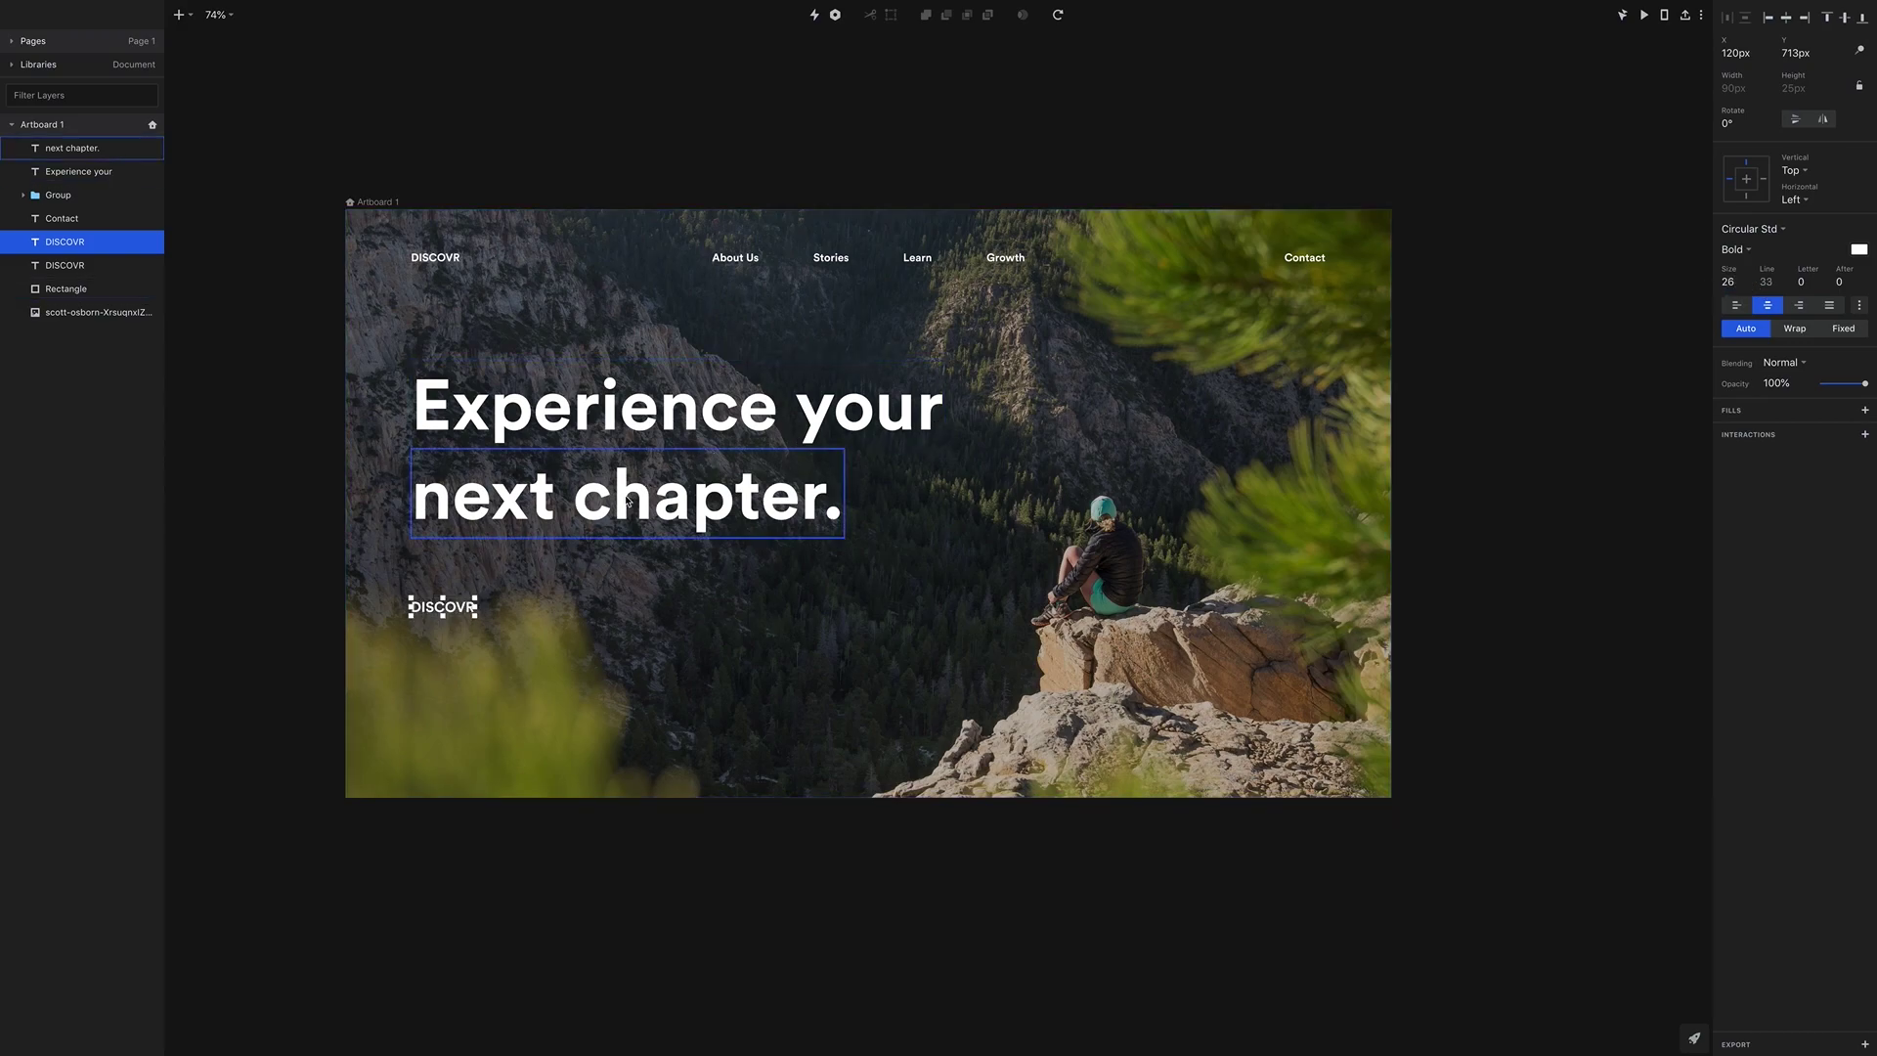
Change the copy to 'Find out more' and snap it to the first grid column
{"action": "double_click", "coordinate": [465, 607]}
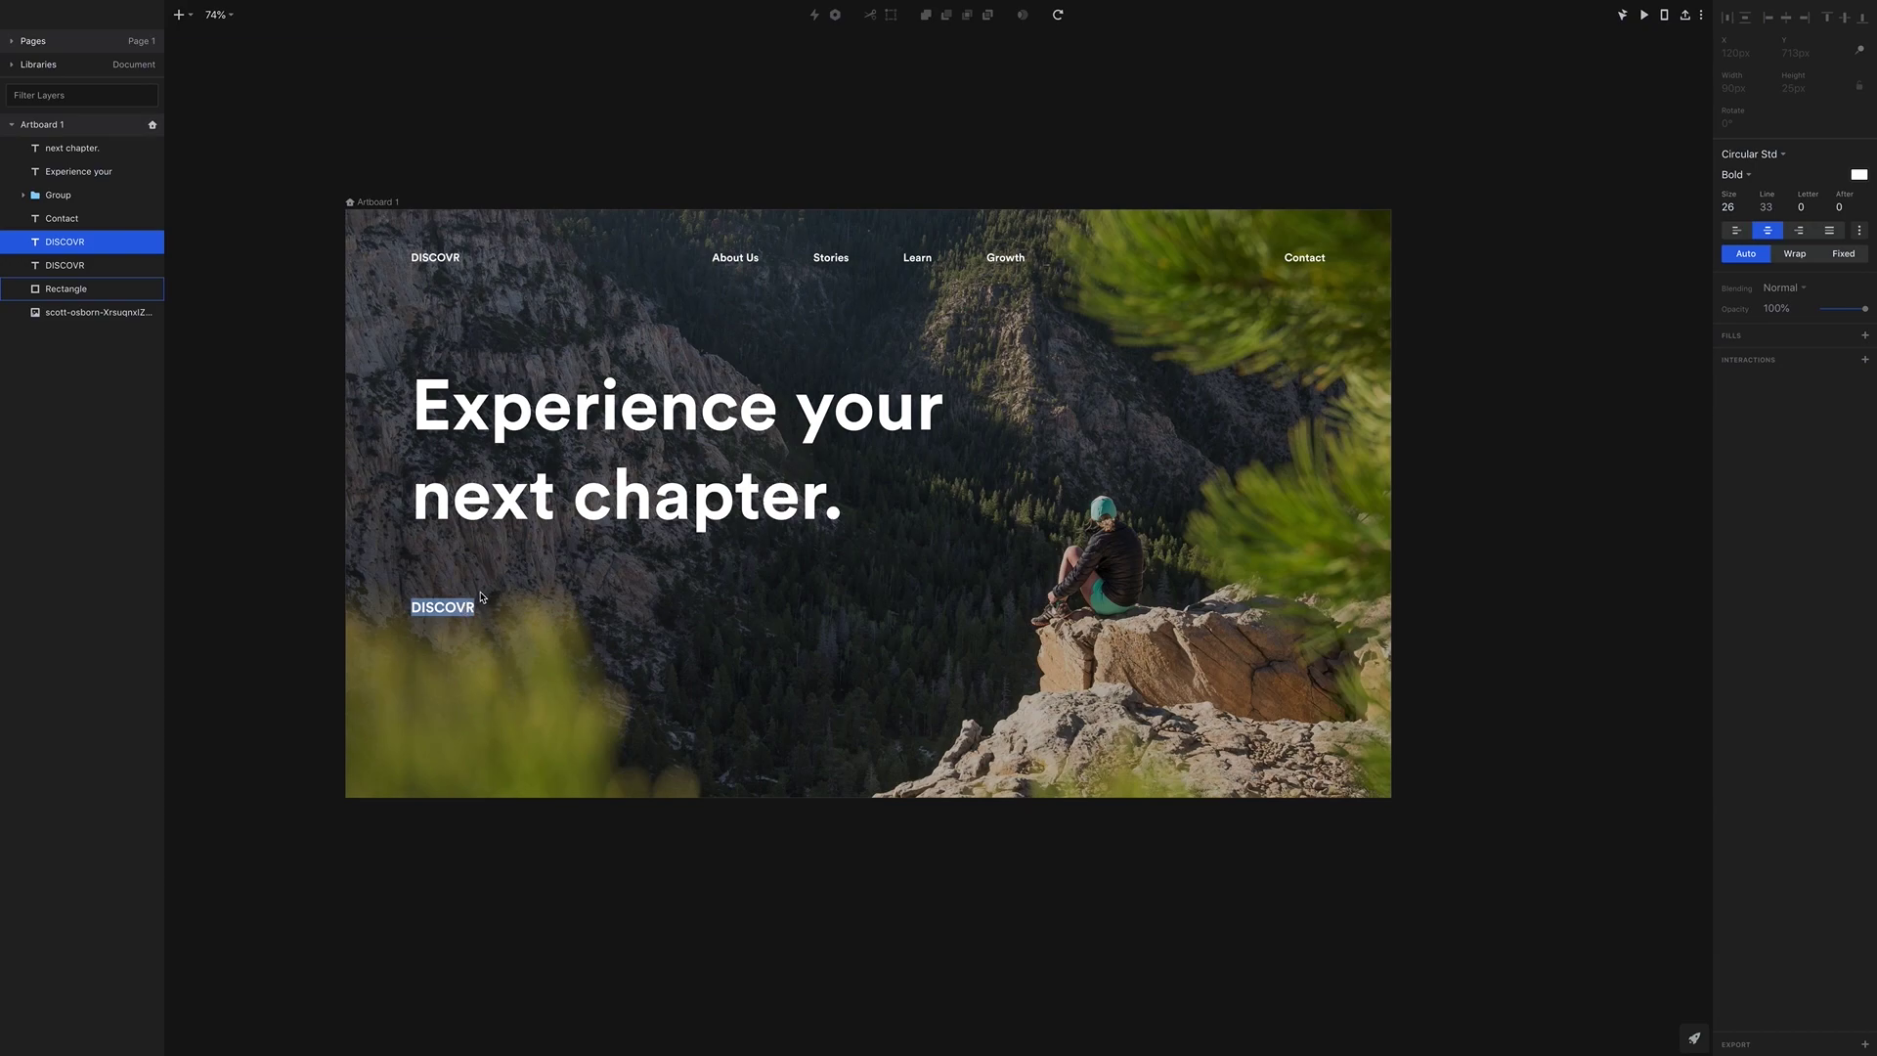
{"action": "type", "text": "Find out more"}
{"action": "key", "text": "Escape"}
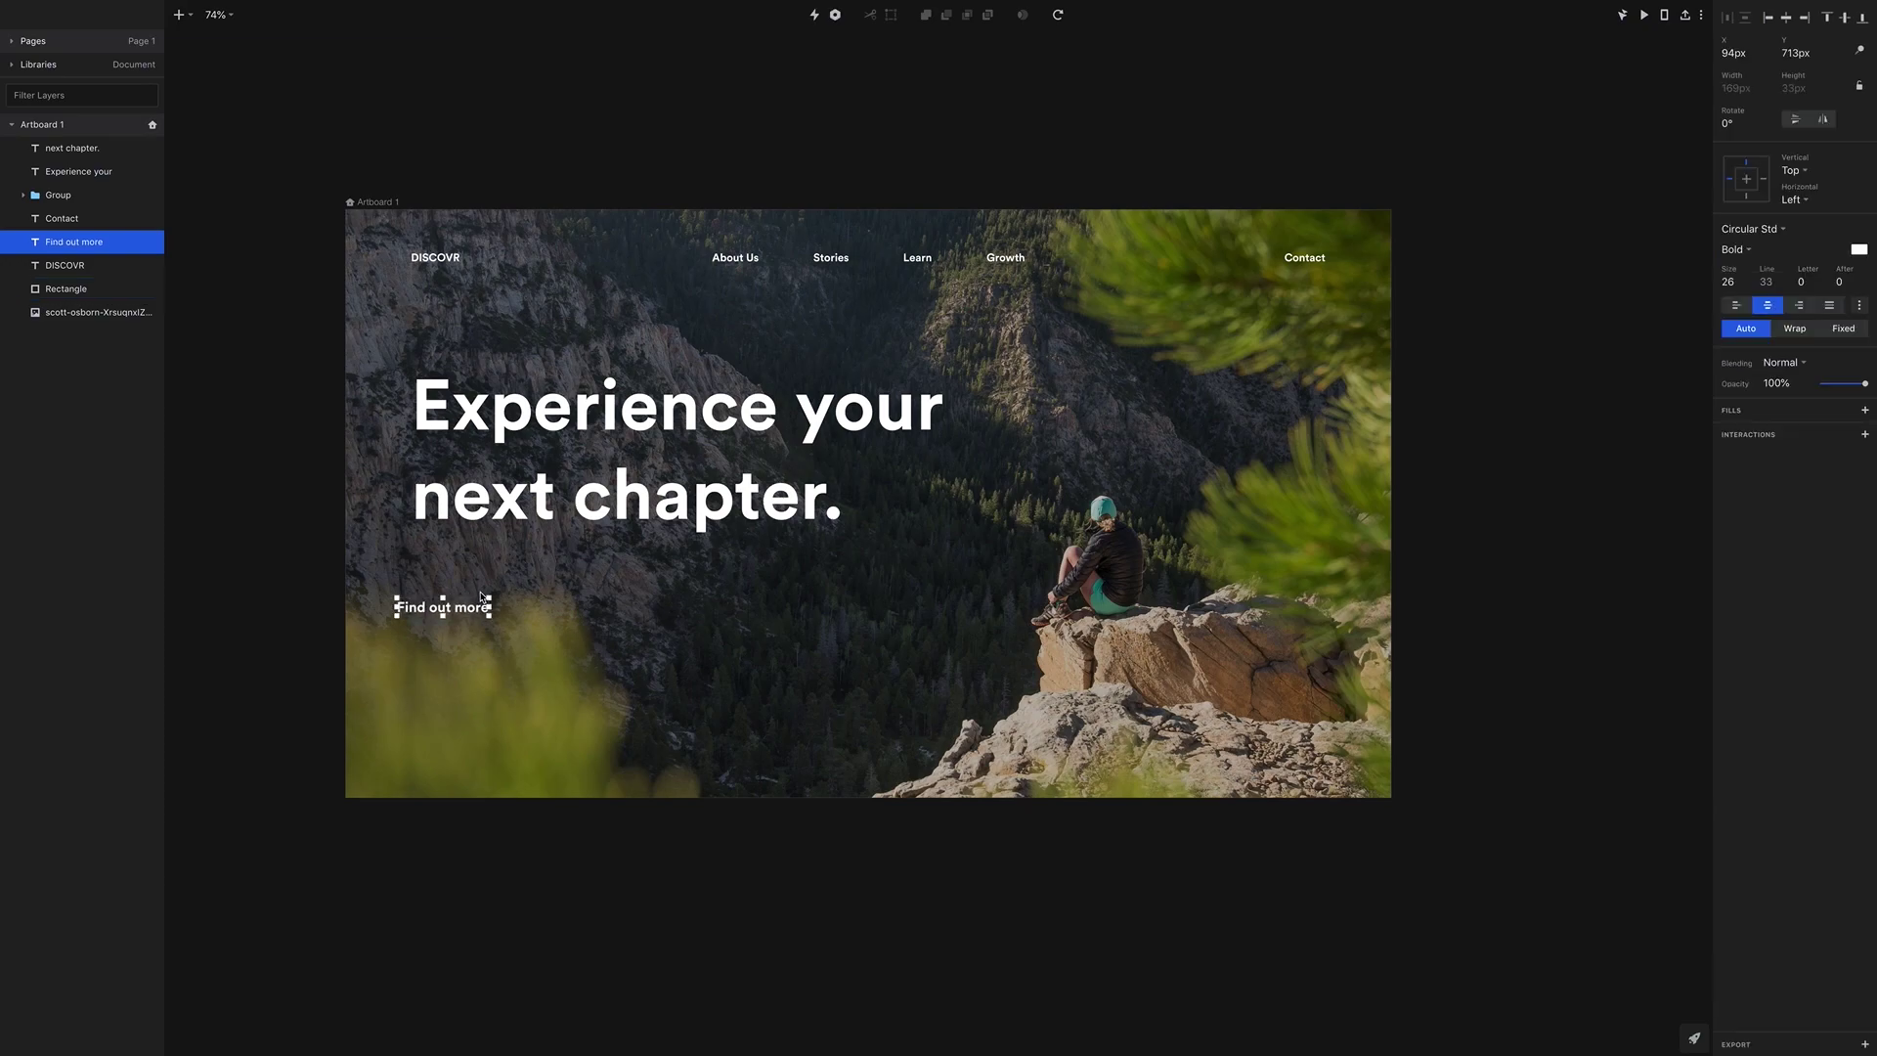
{"action": "key", "text": "Escape"}
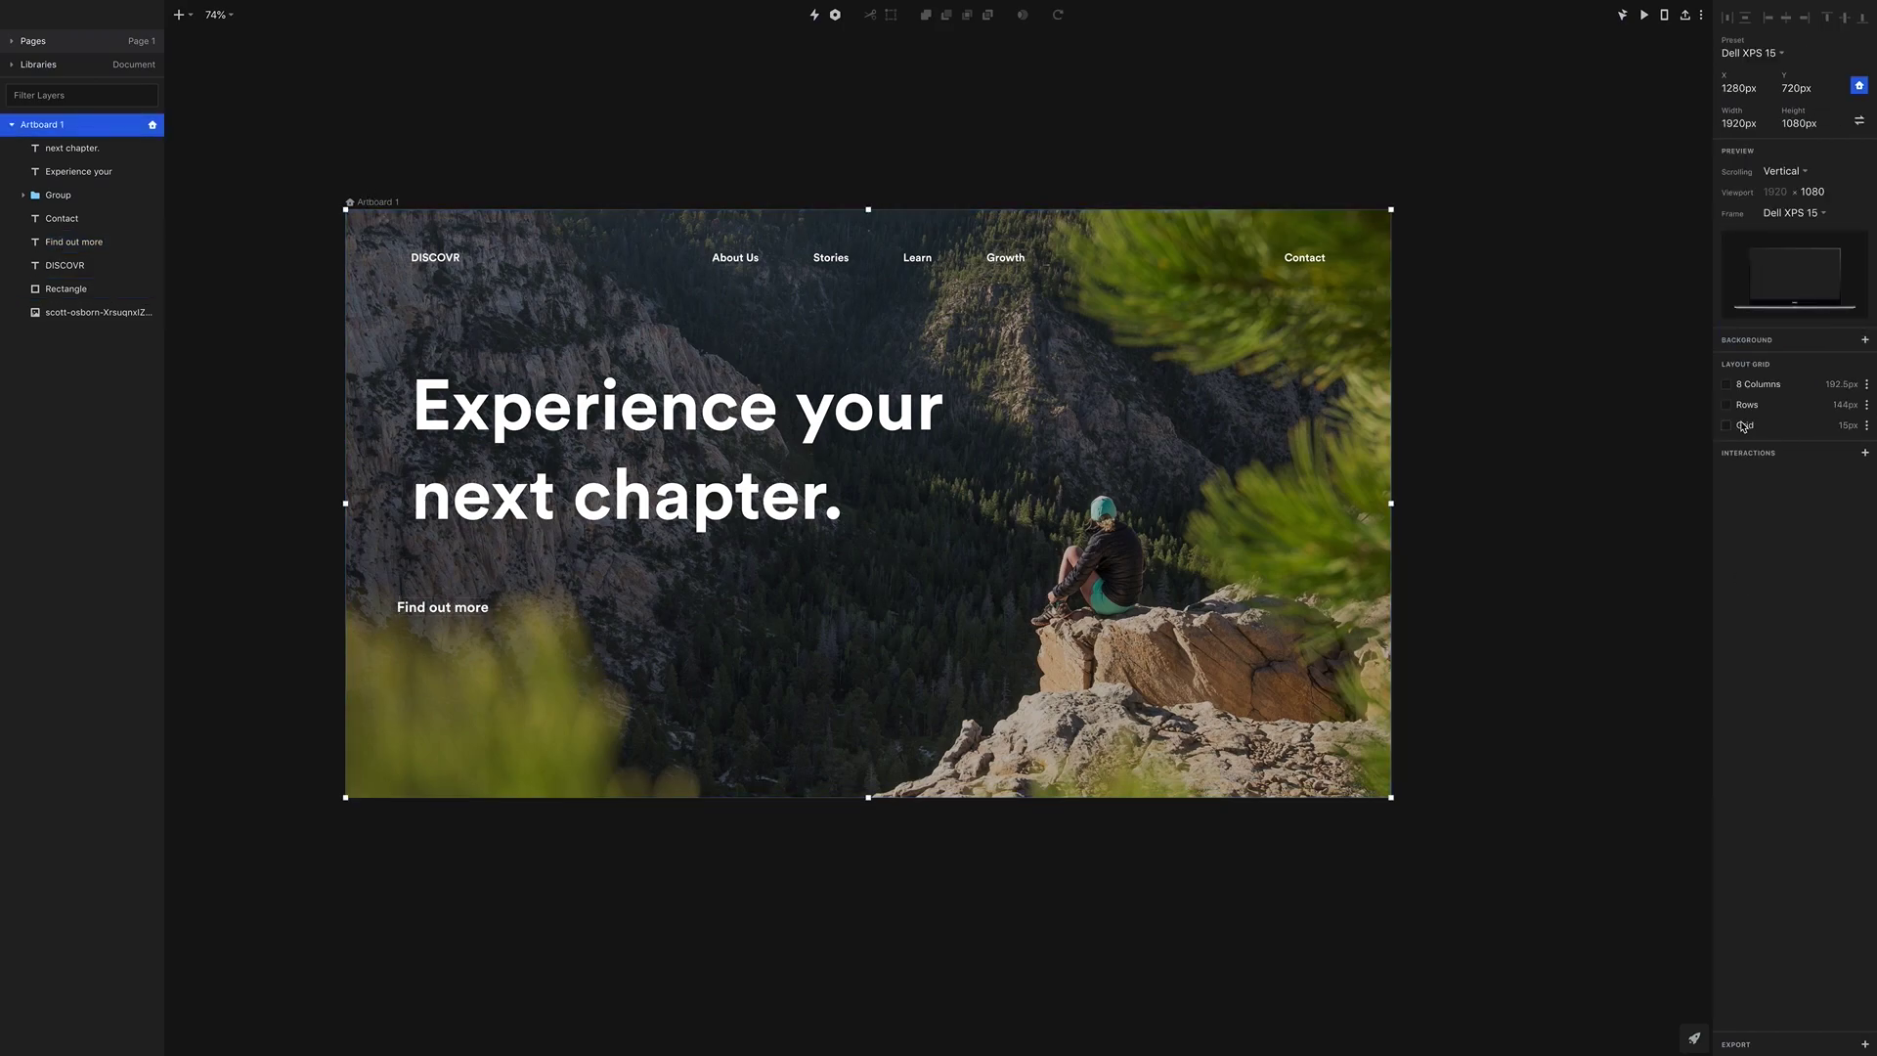
{"action": "left_click", "coordinate": [1728, 384]}
{"action": "left_click_drag", "start_coordinate": [439, 616], "coordinate": [453, 616]}
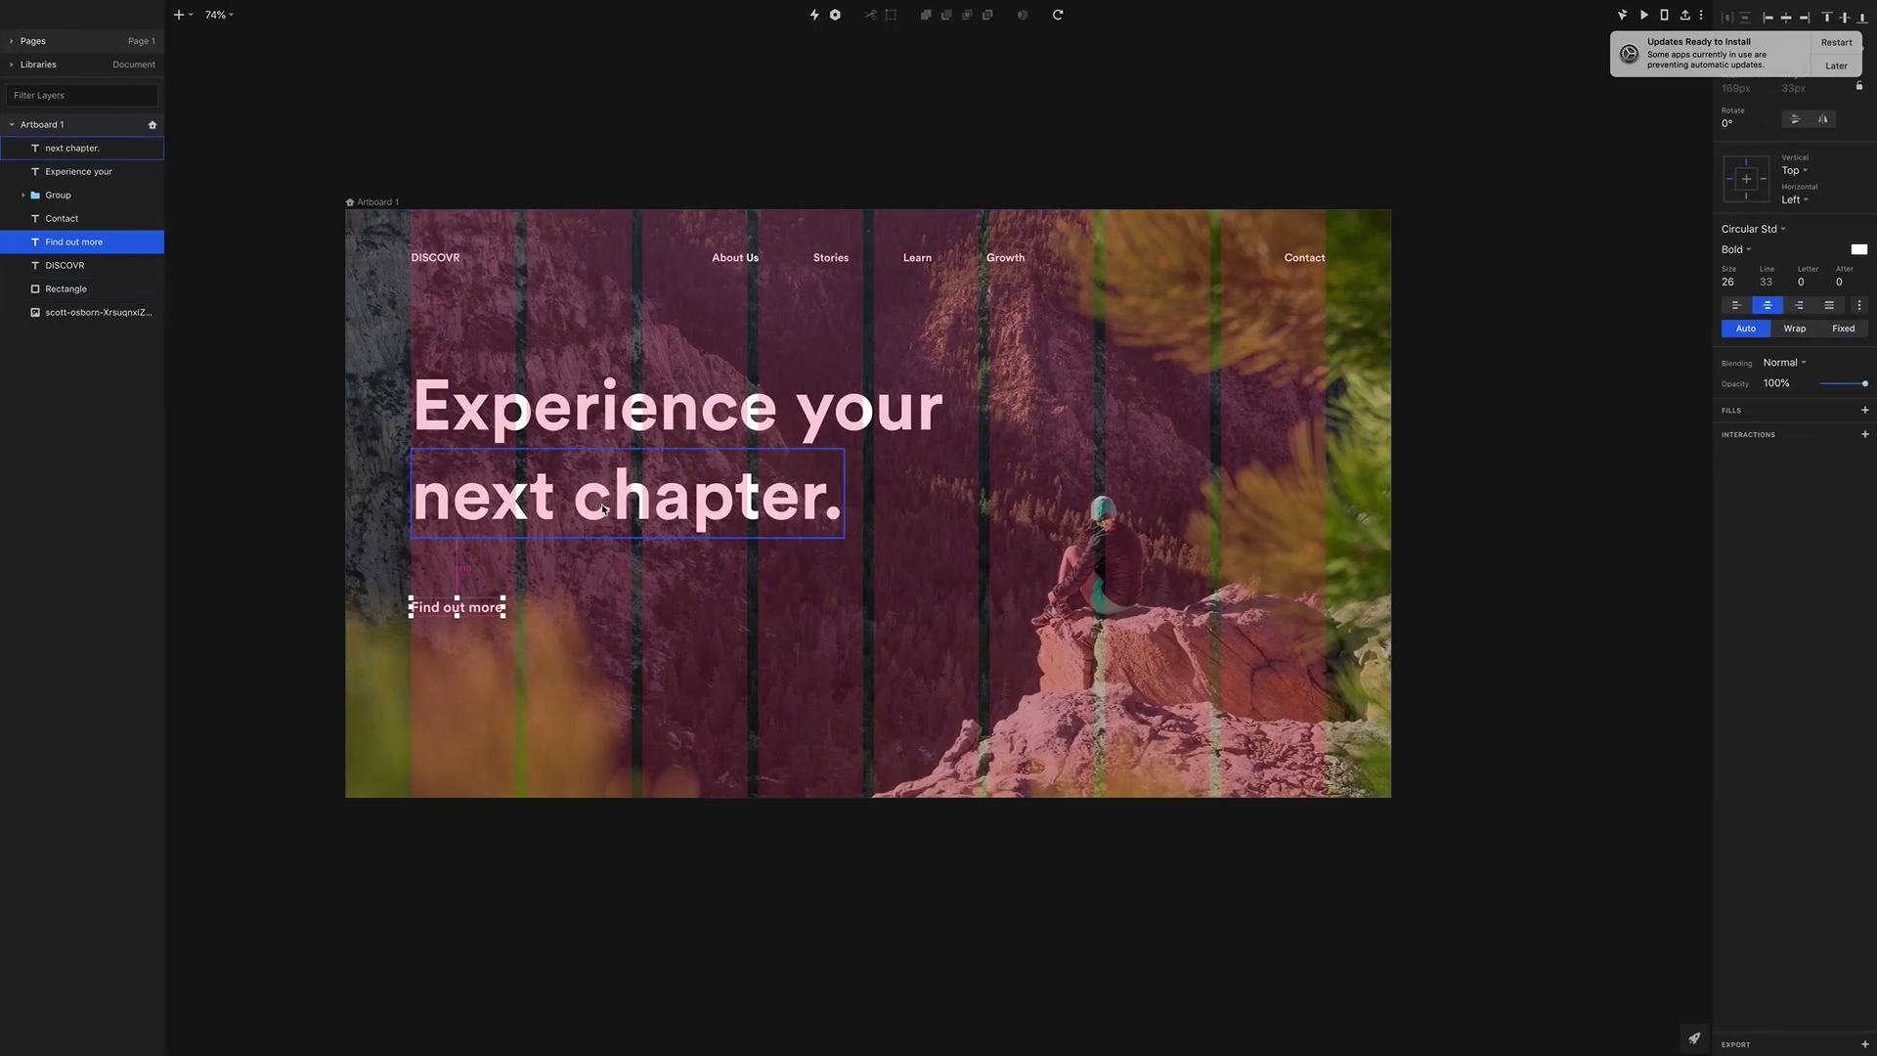
{"action": "key", "text": "shift+Up"}
{"action": "key", "text": "shift+Up"}
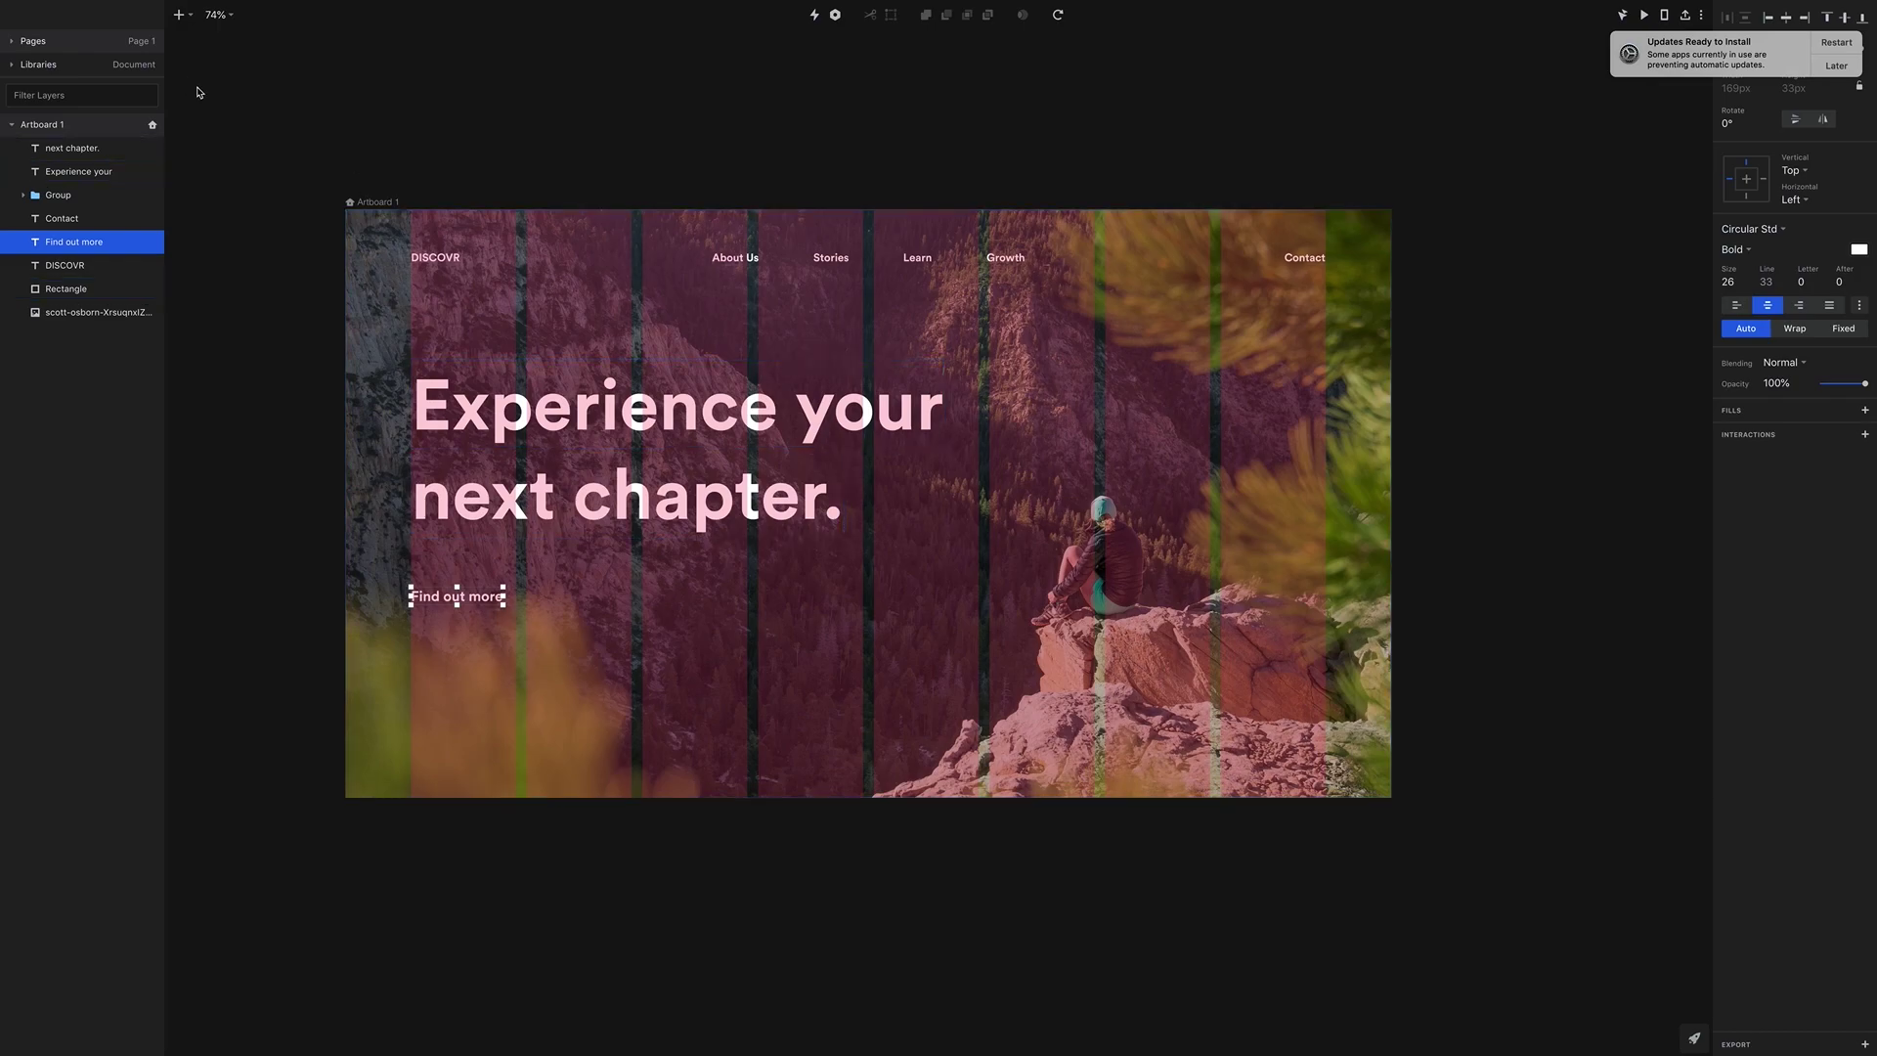
Draw a horizontal path line directly under 'Find out more'
{"action": "left_click", "coordinate": [192, 19]}
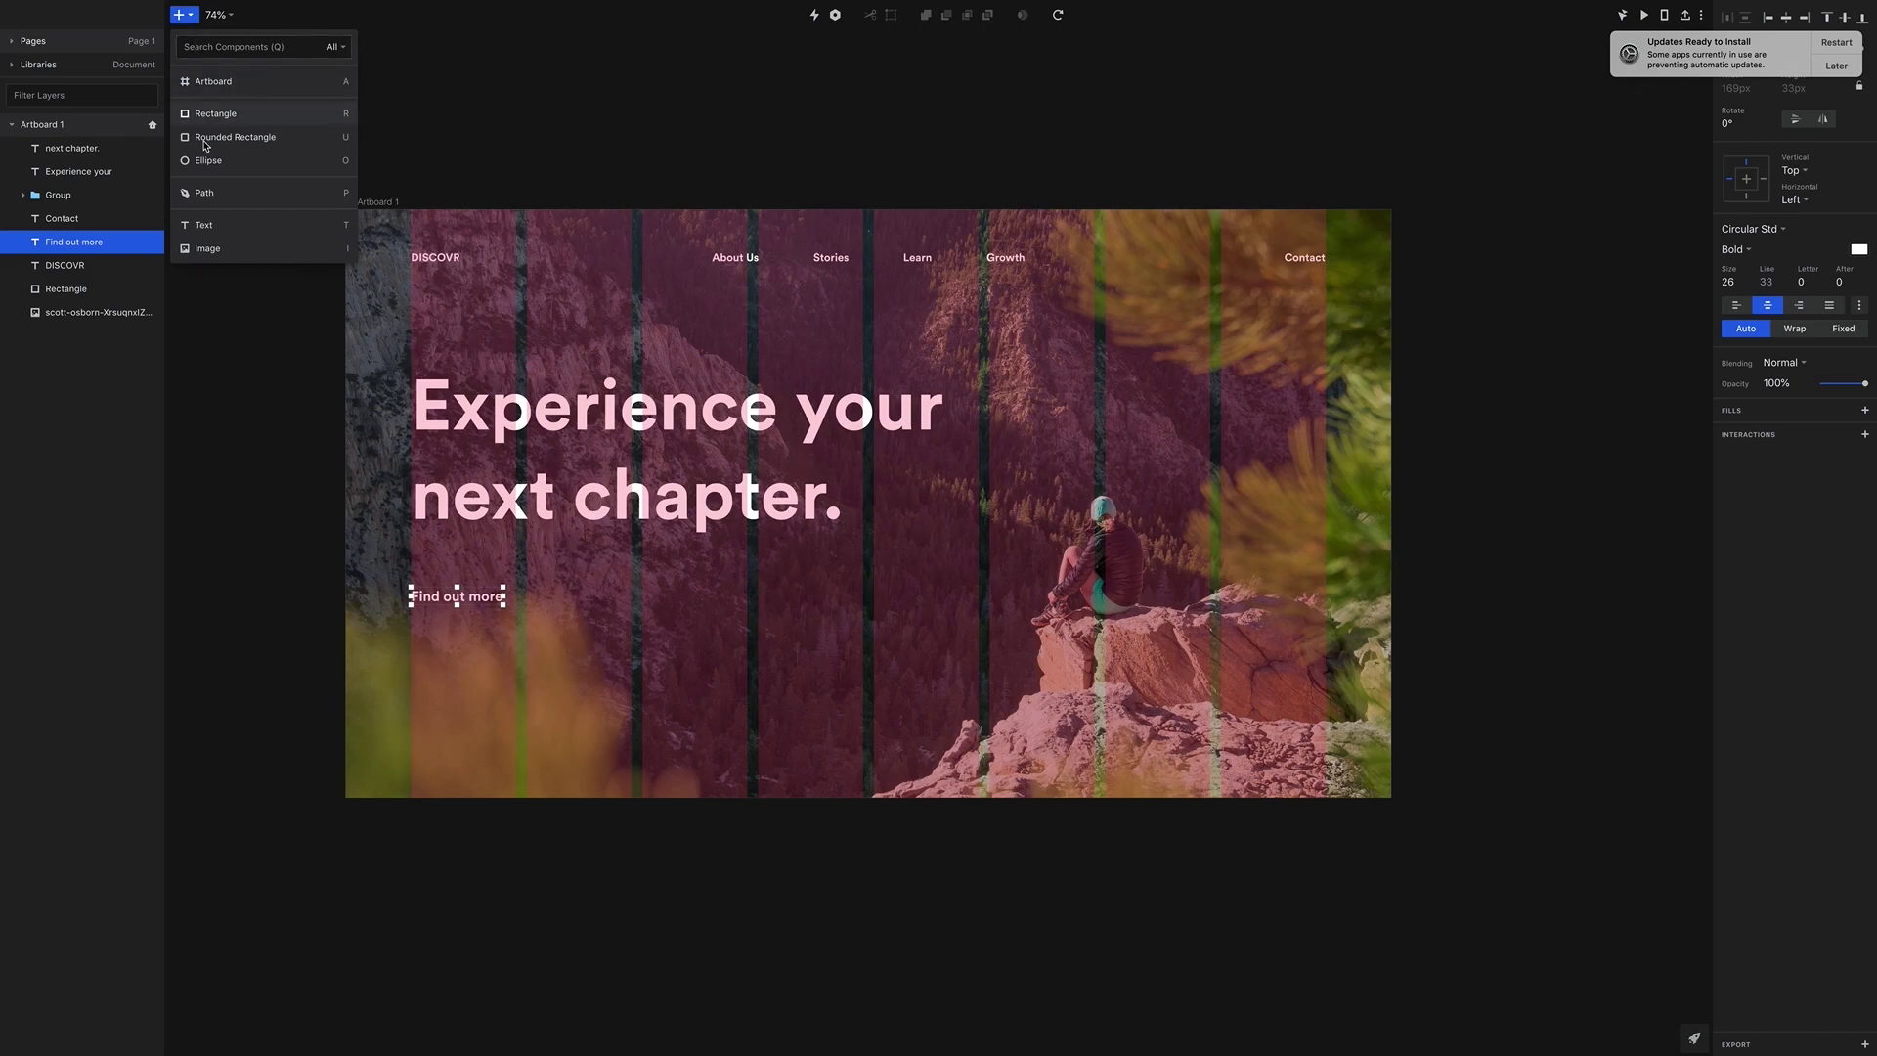
{"action": "left_click", "coordinate": [203, 193]}
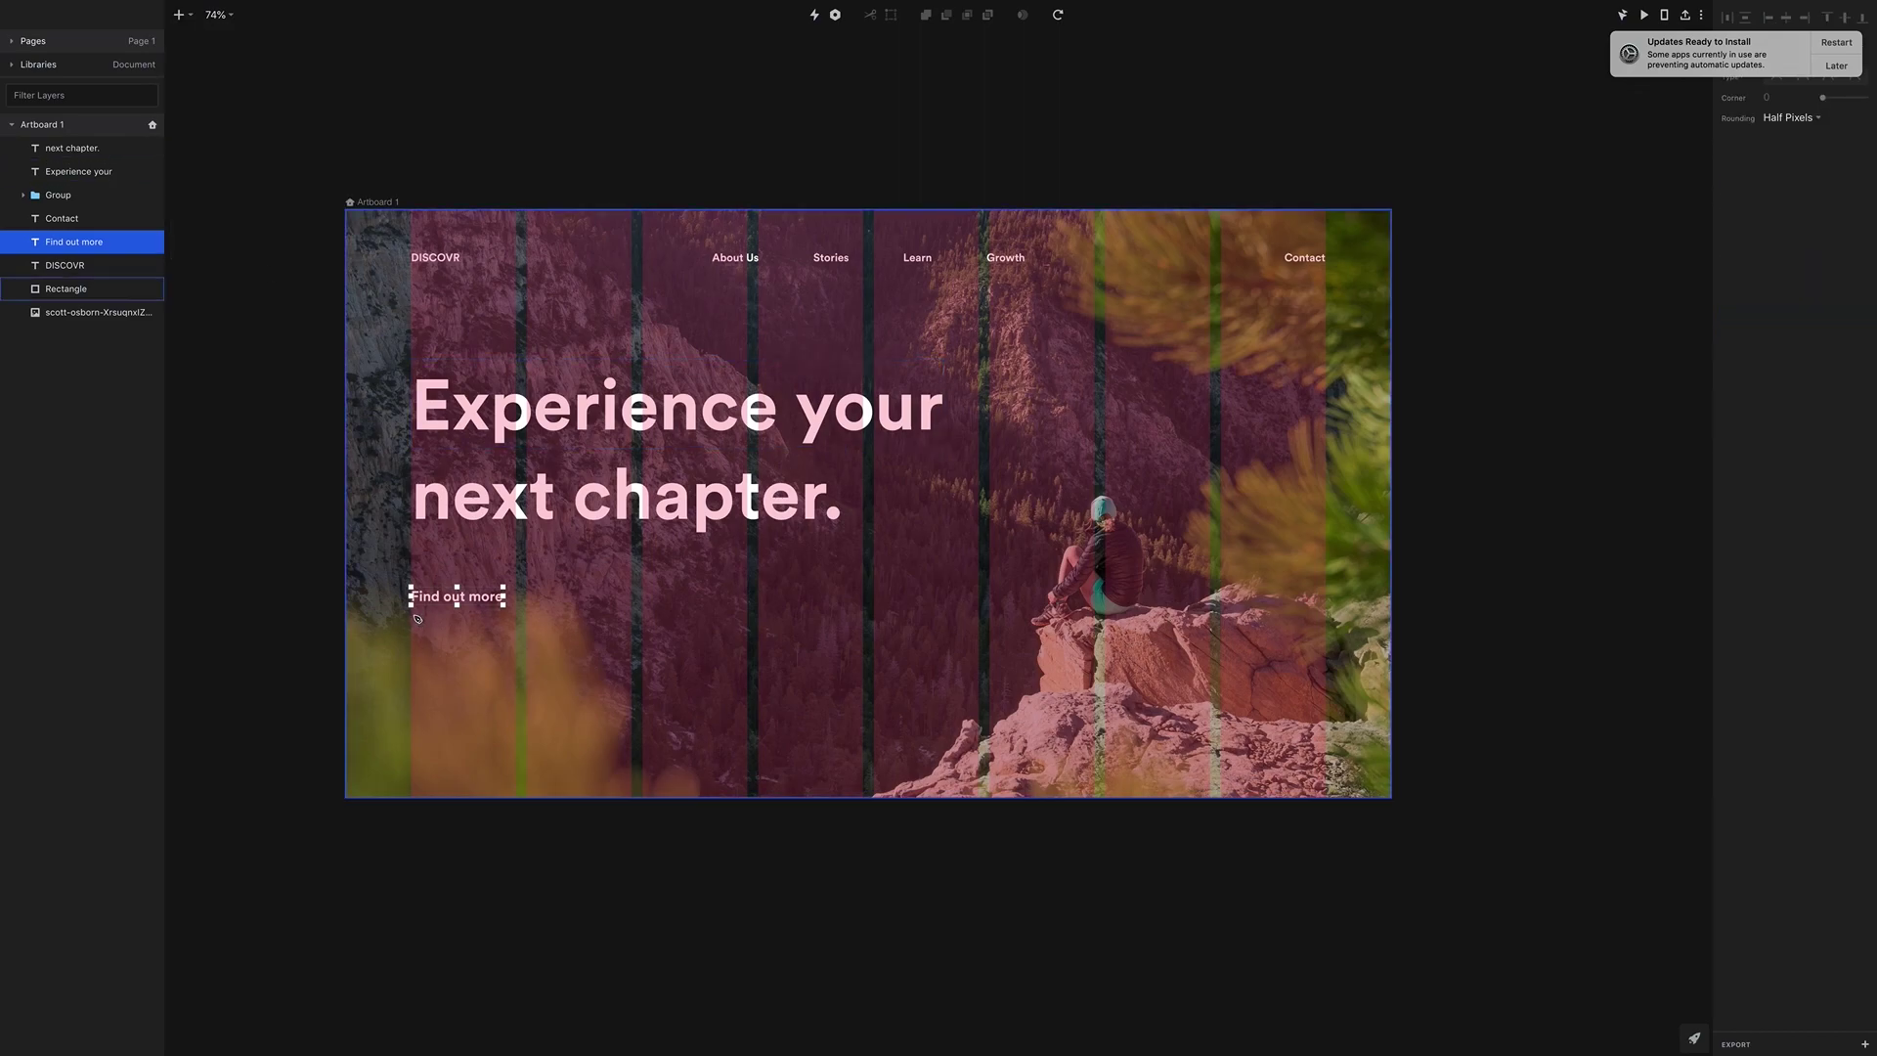
{"action": "left_click_drag", "start_coordinate": [414, 615], "coordinate": [502, 615]}
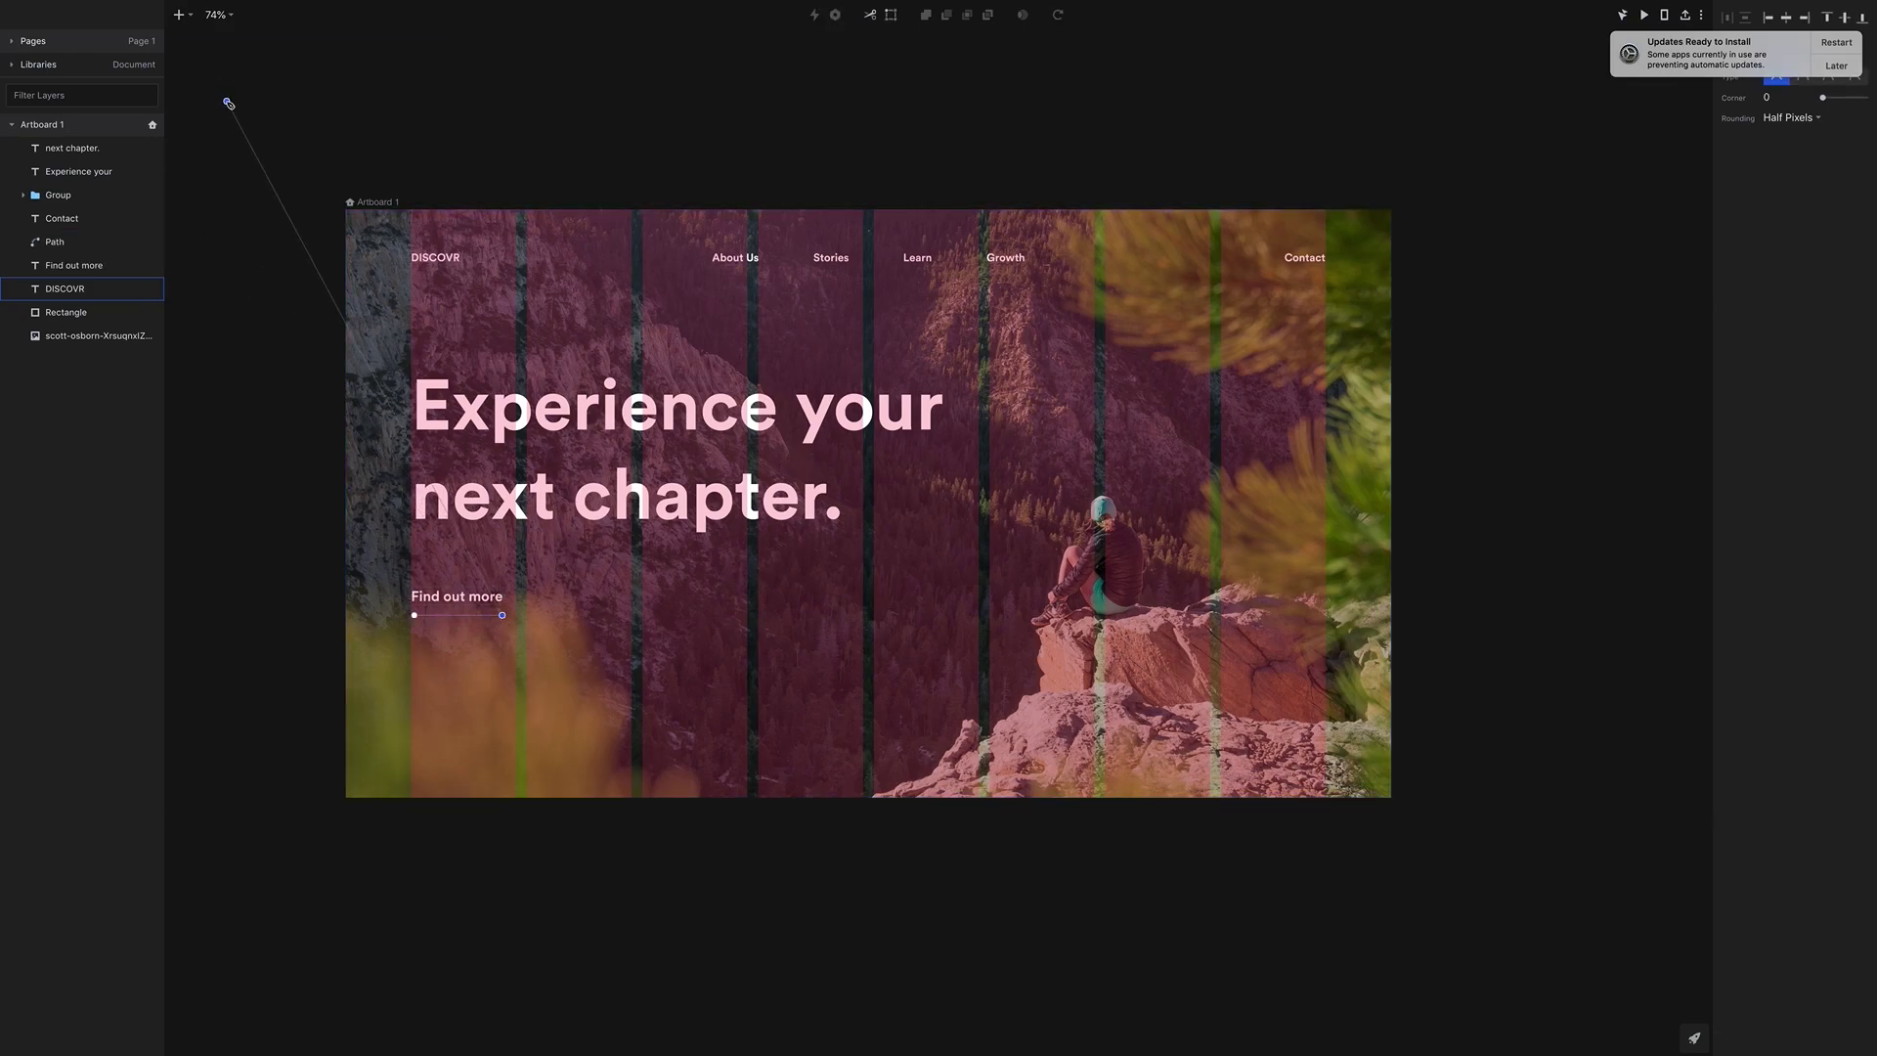
{"action": "key", "text": "Escape"}
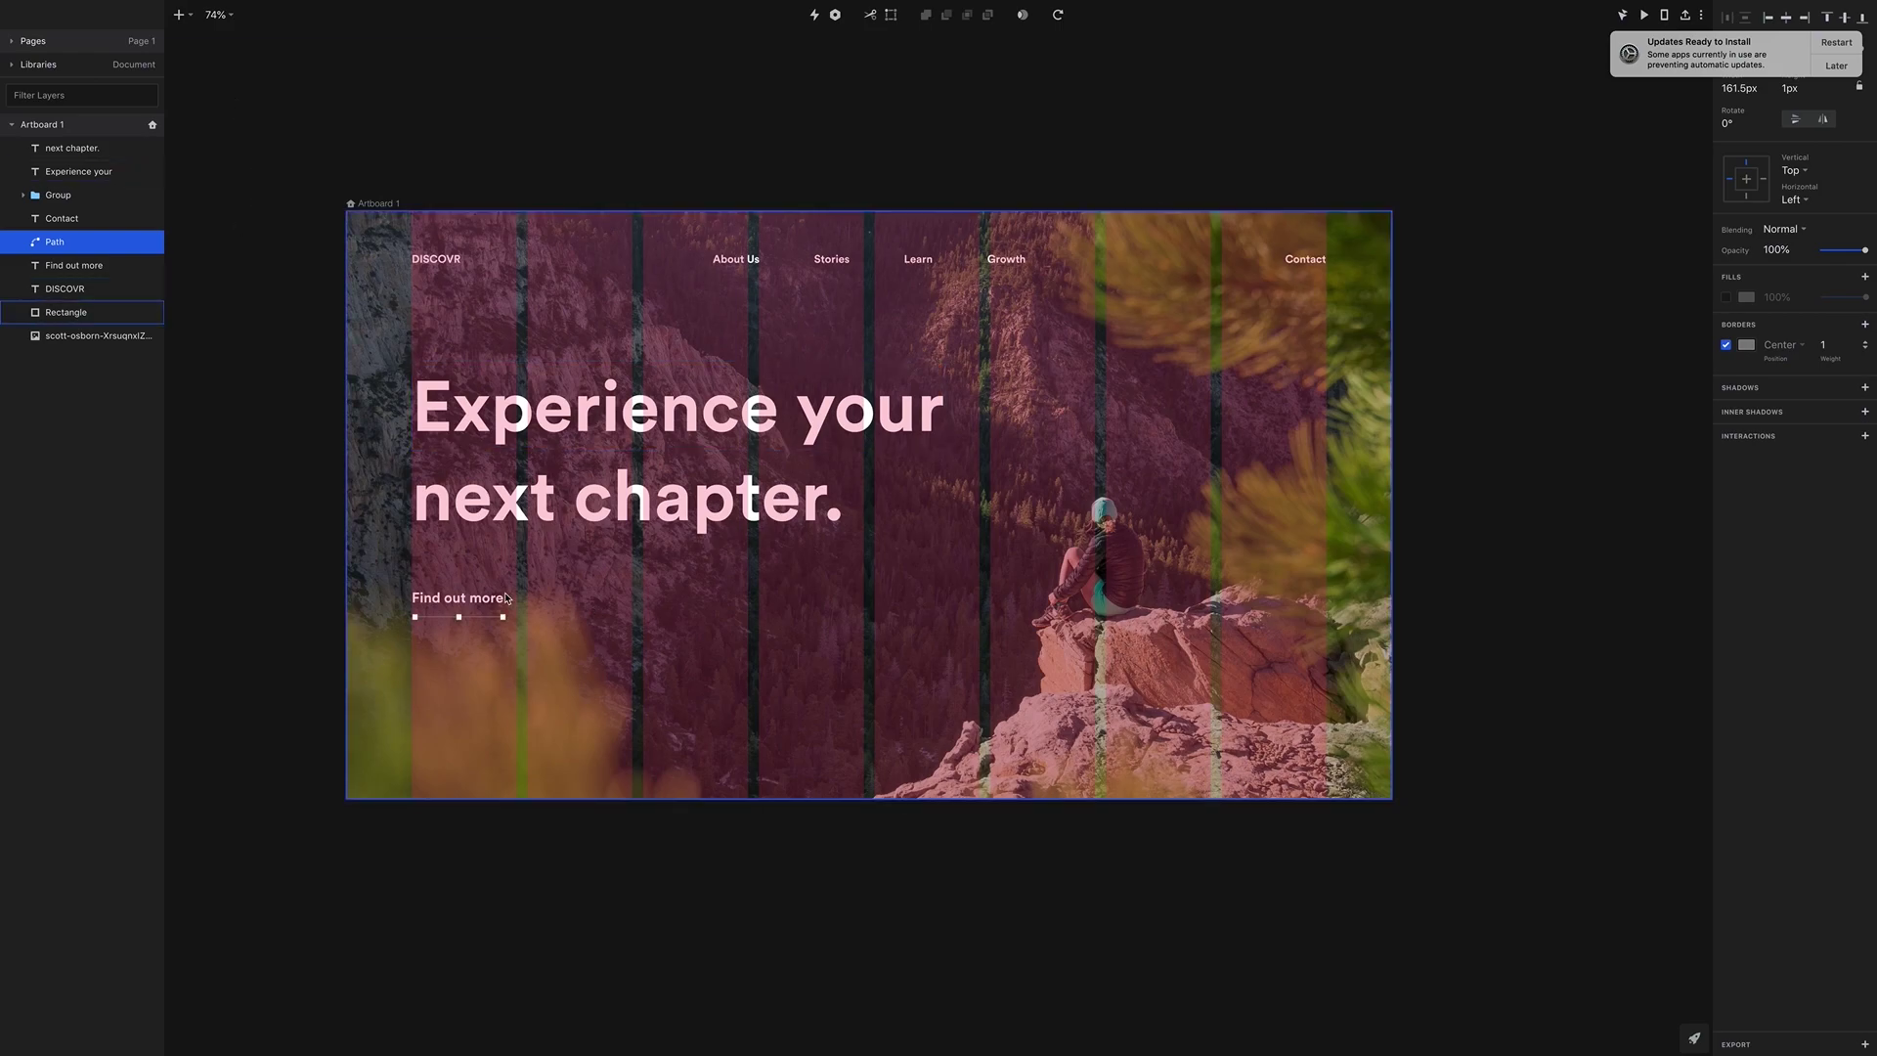
Postpone the pending update with Later > Remind Me Tomorrow
{"action": "left_click", "coordinate": [494, 602]}
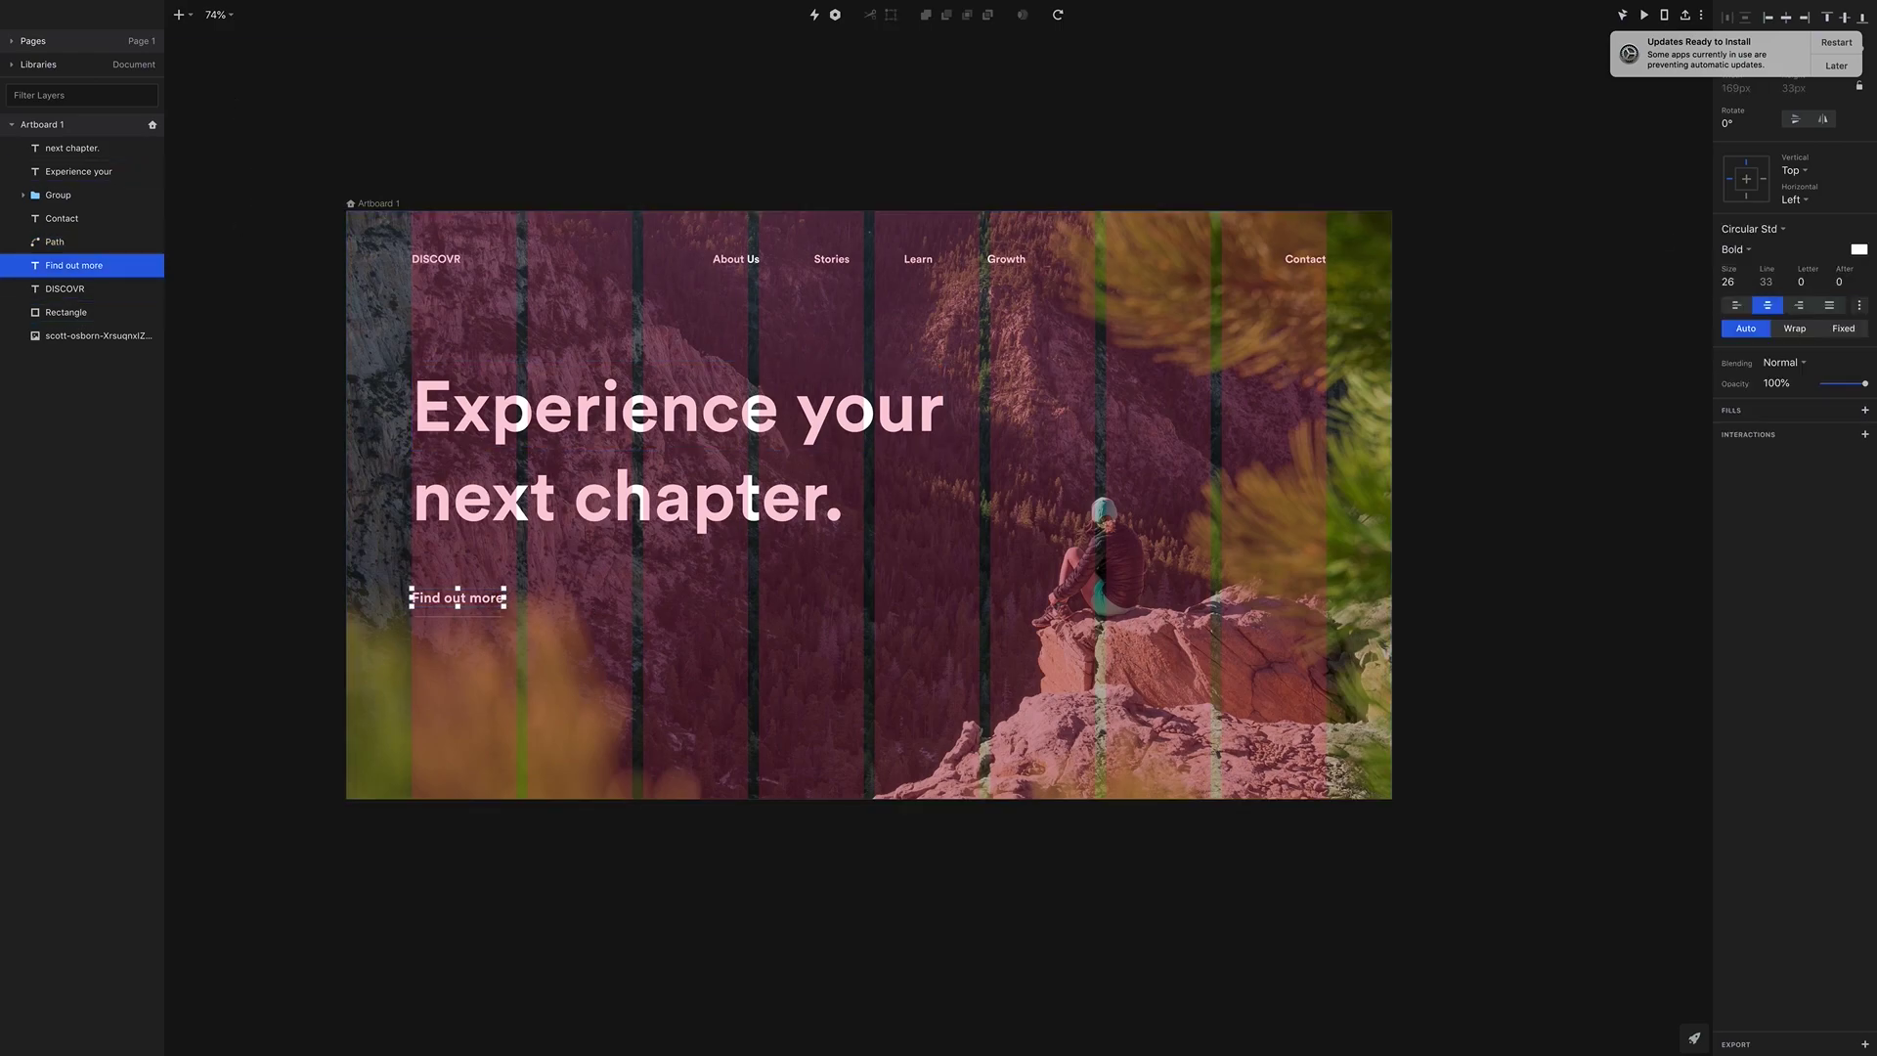
{"action": "left_click", "coordinate": [1845, 67]}
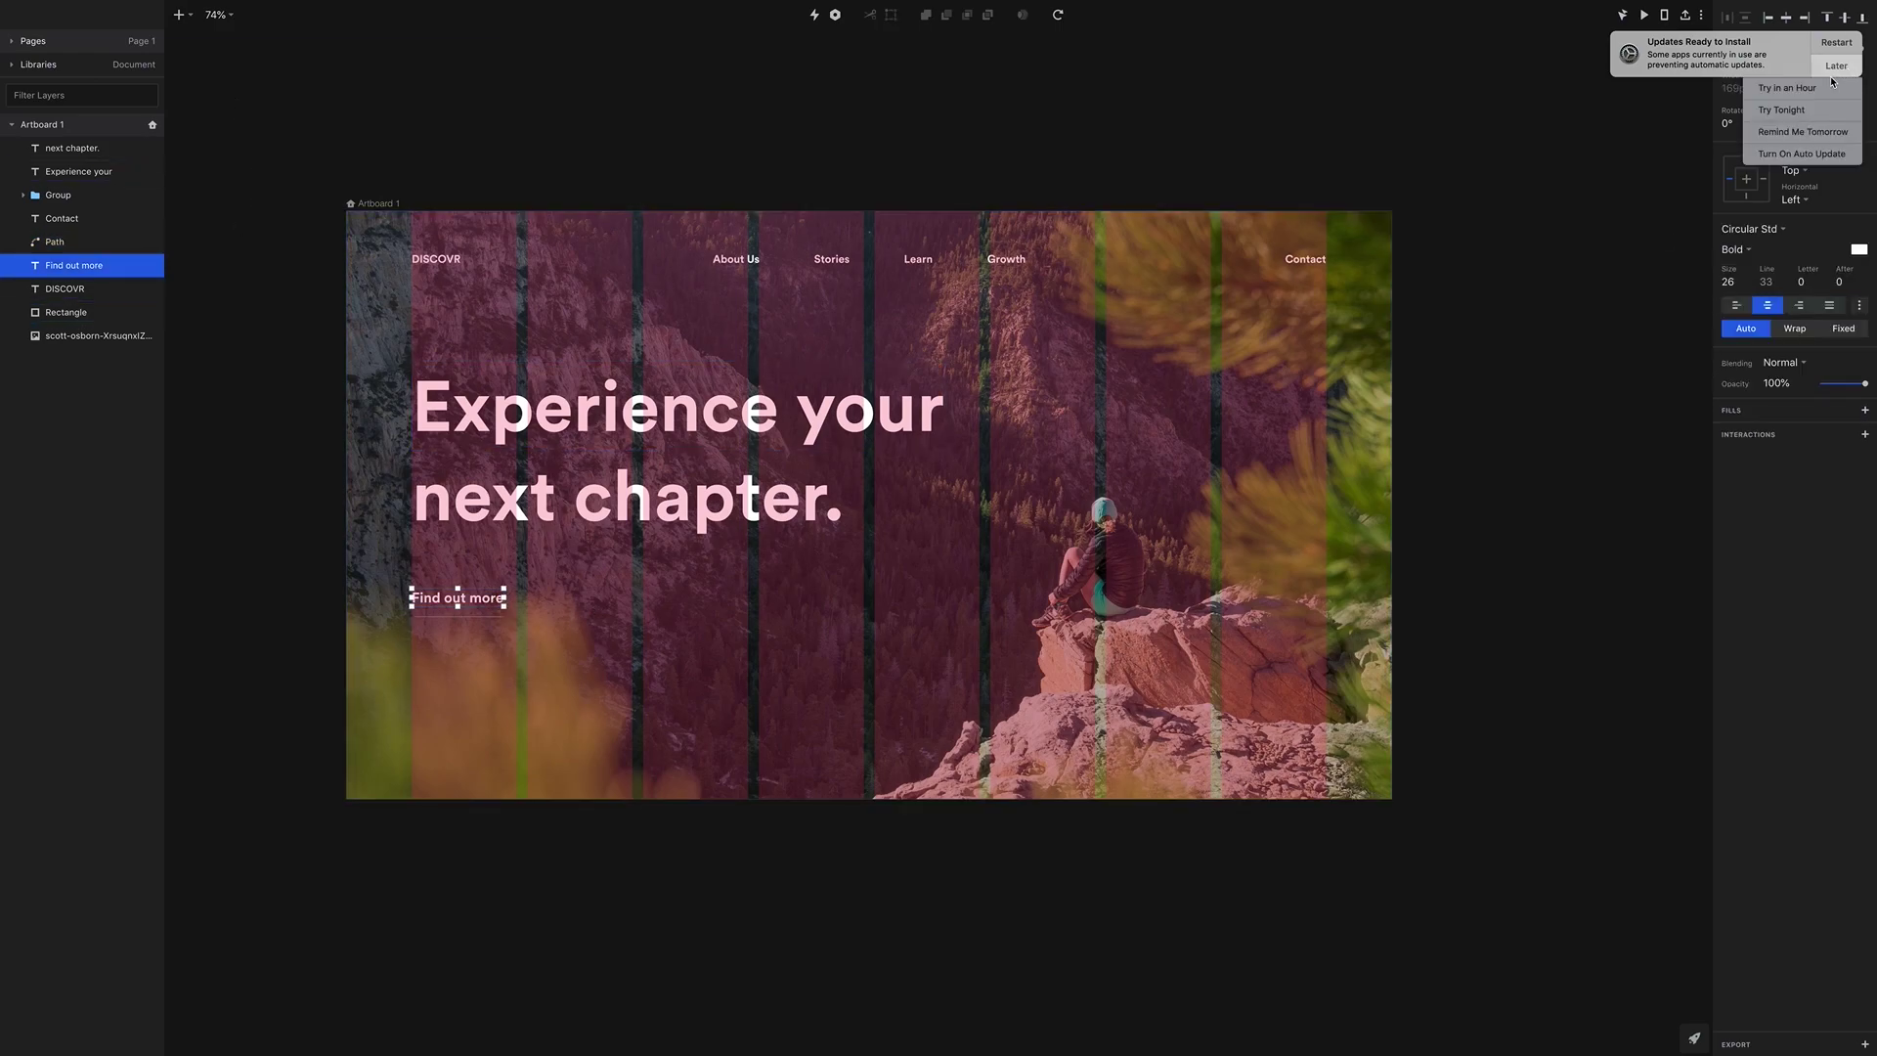
{"action": "left_click", "coordinate": [1801, 133]}
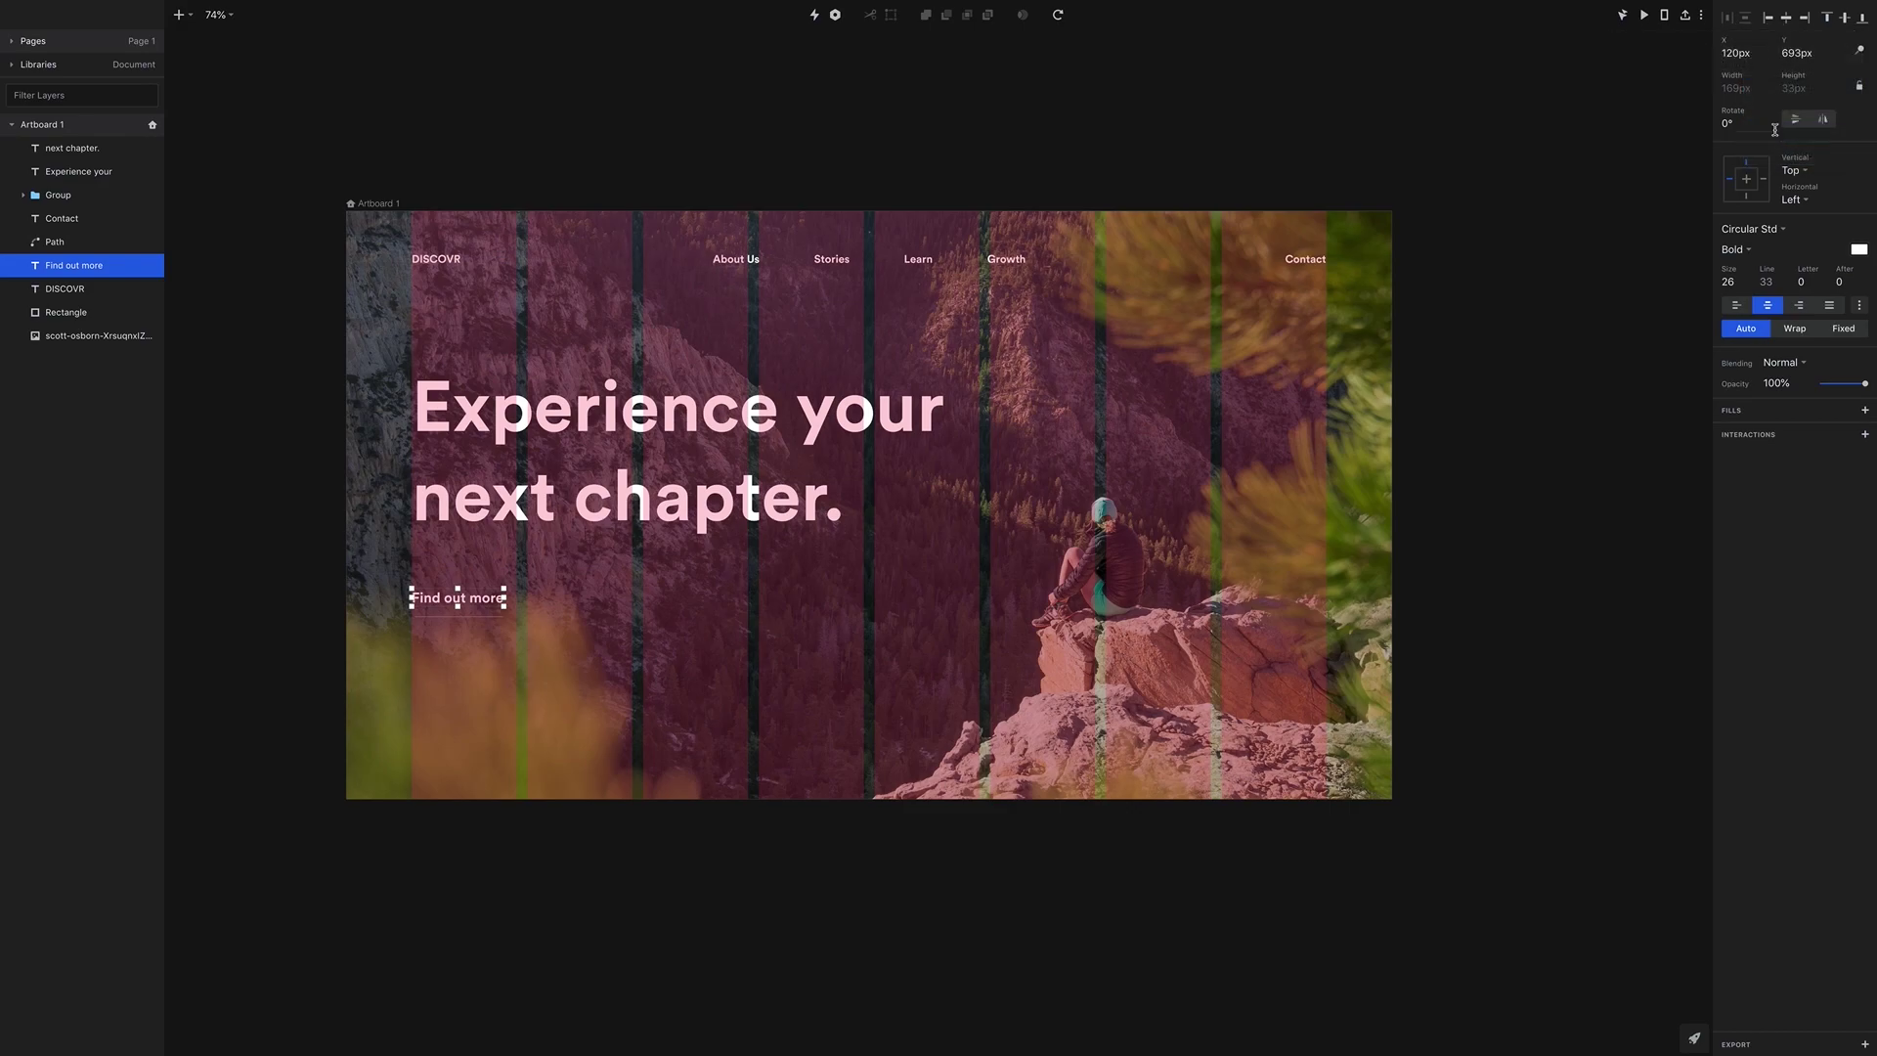
{"action": "left_click", "coordinate": [1821, 55]}
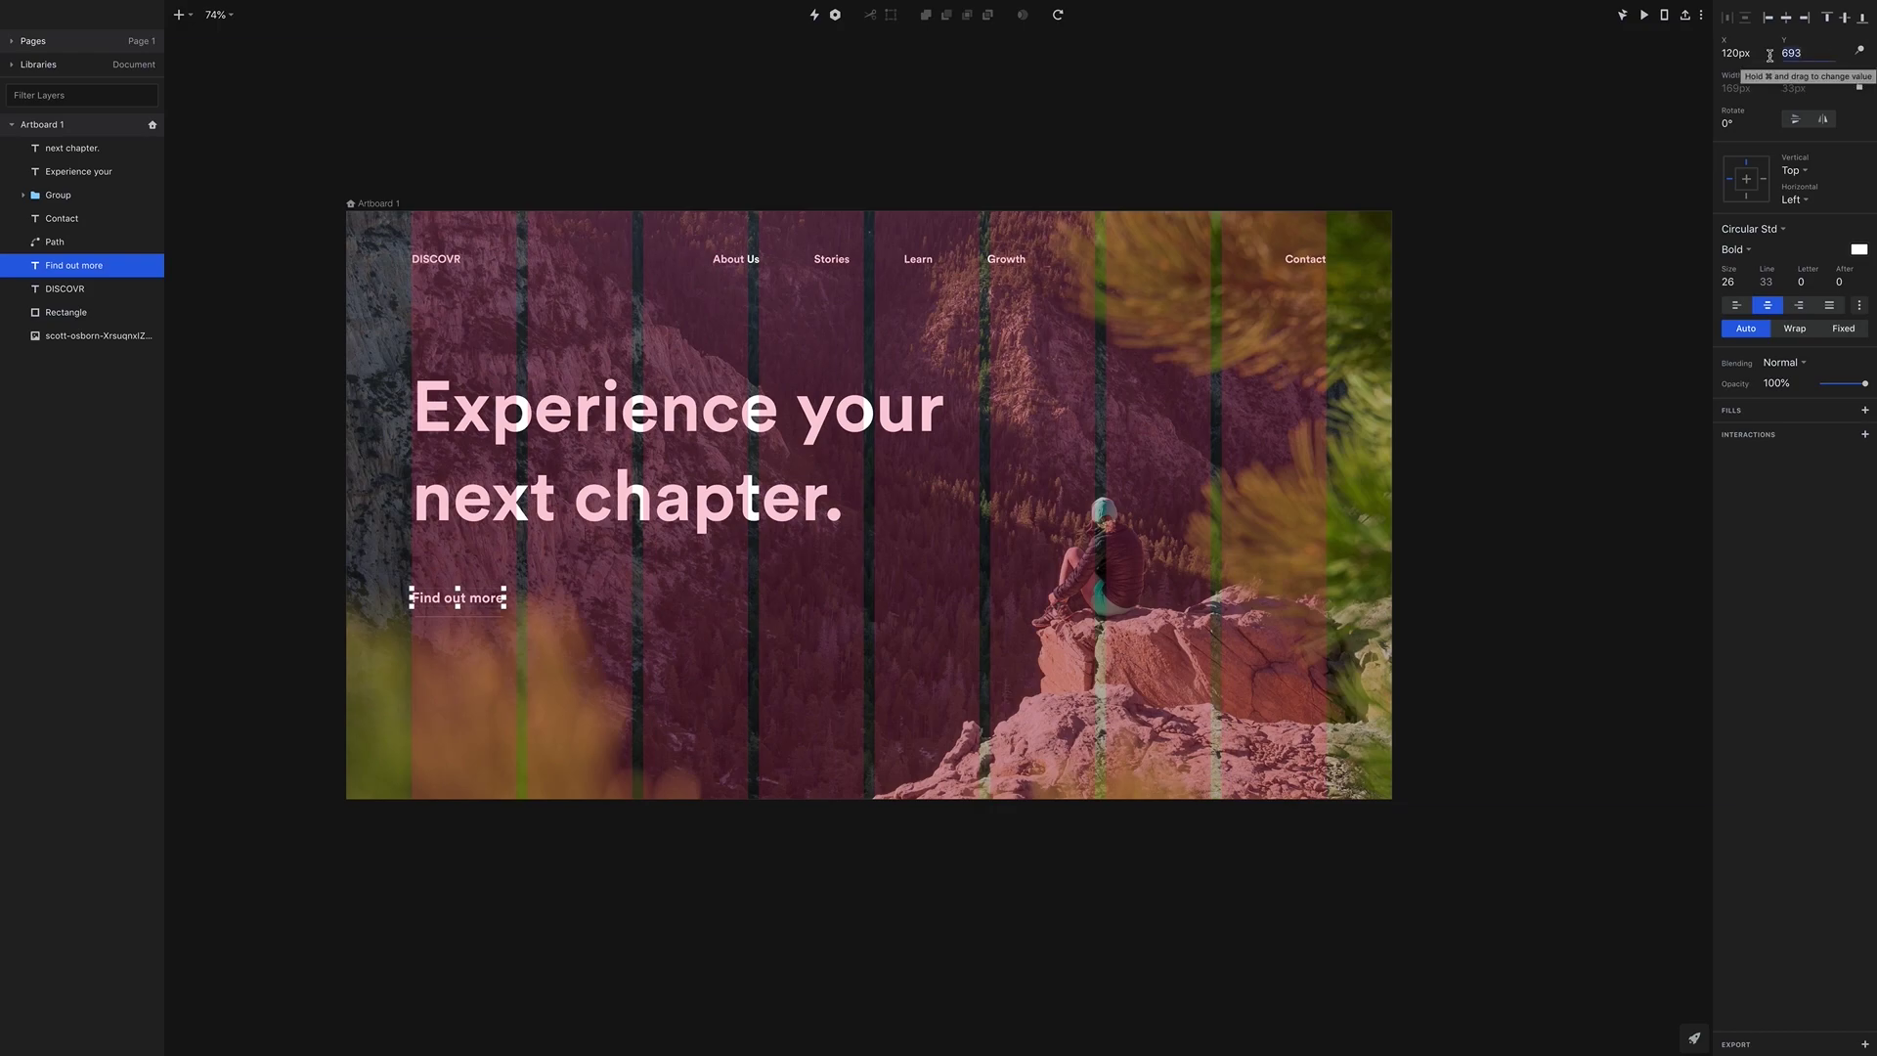
Compare with the Find out more text and set the underline width to 169 px
{"action": "left_click", "coordinate": [453, 620]}
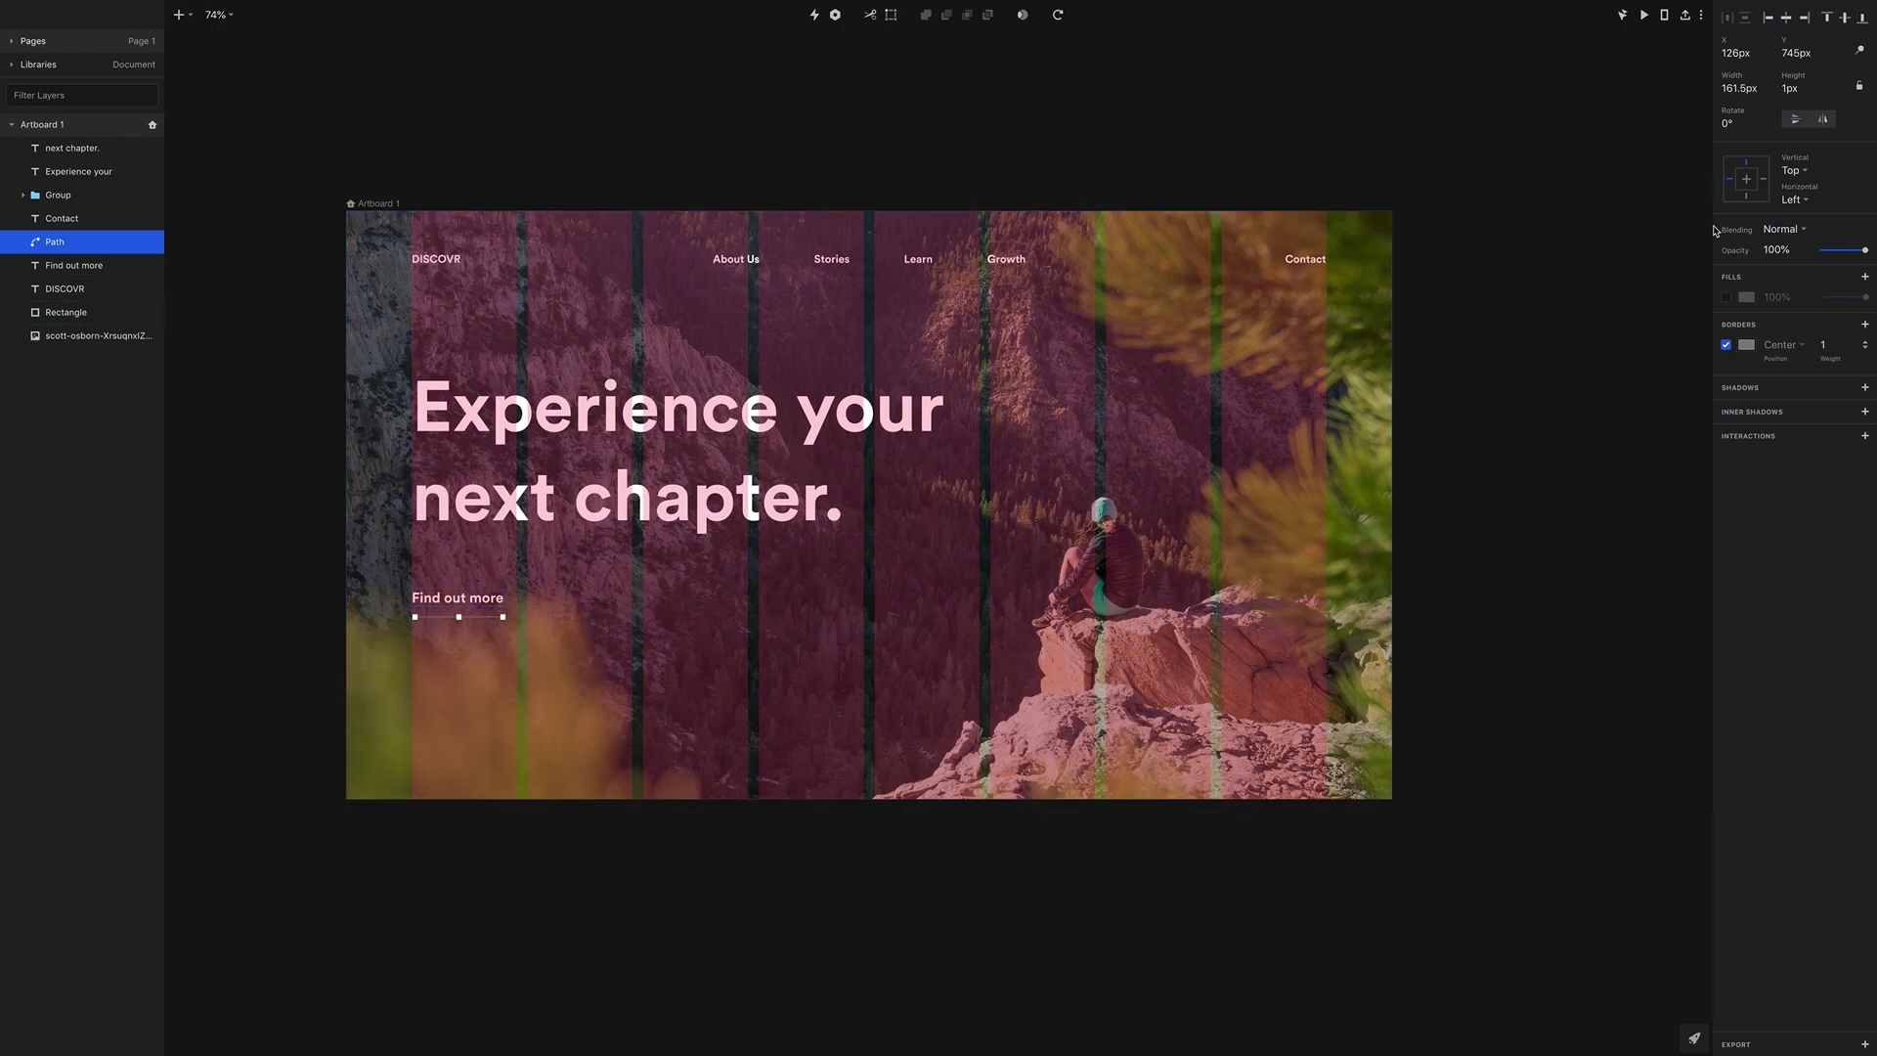
{"action": "left_click", "coordinate": [457, 598]}
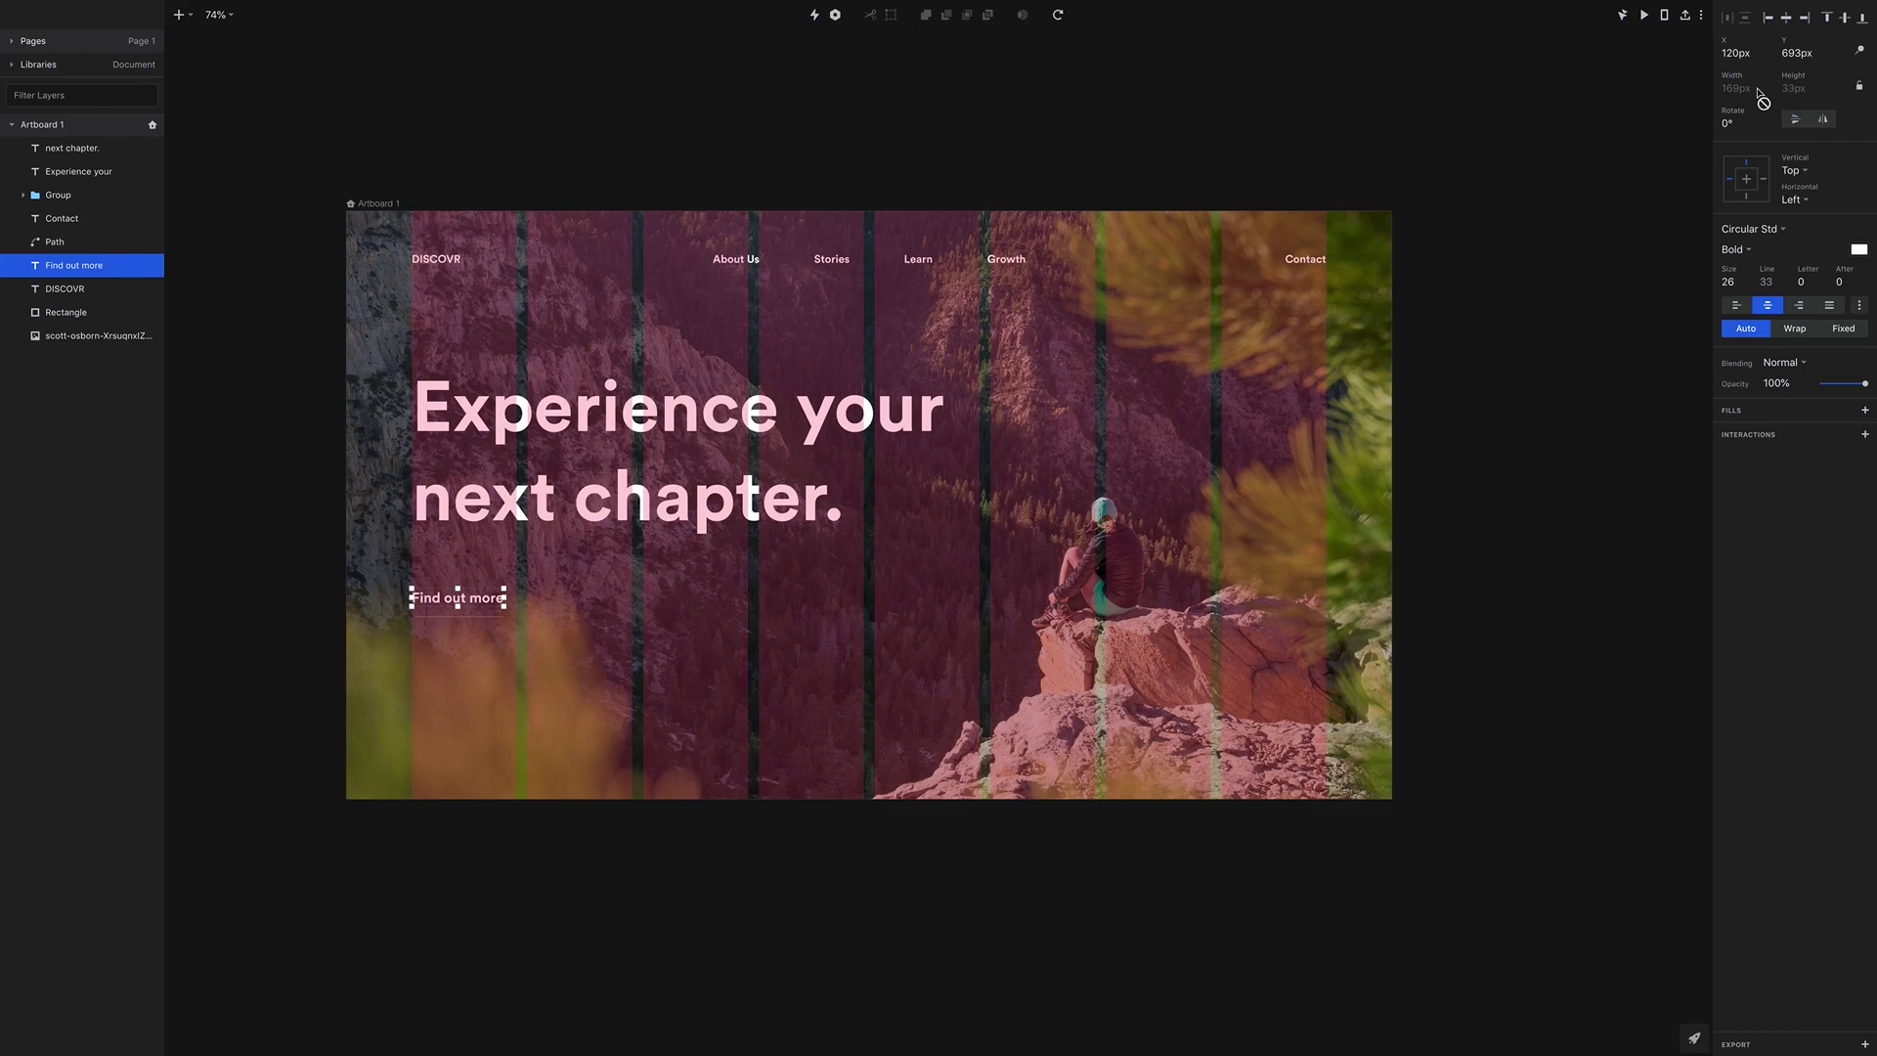
{"action": "left_click", "coordinate": [469, 619]}
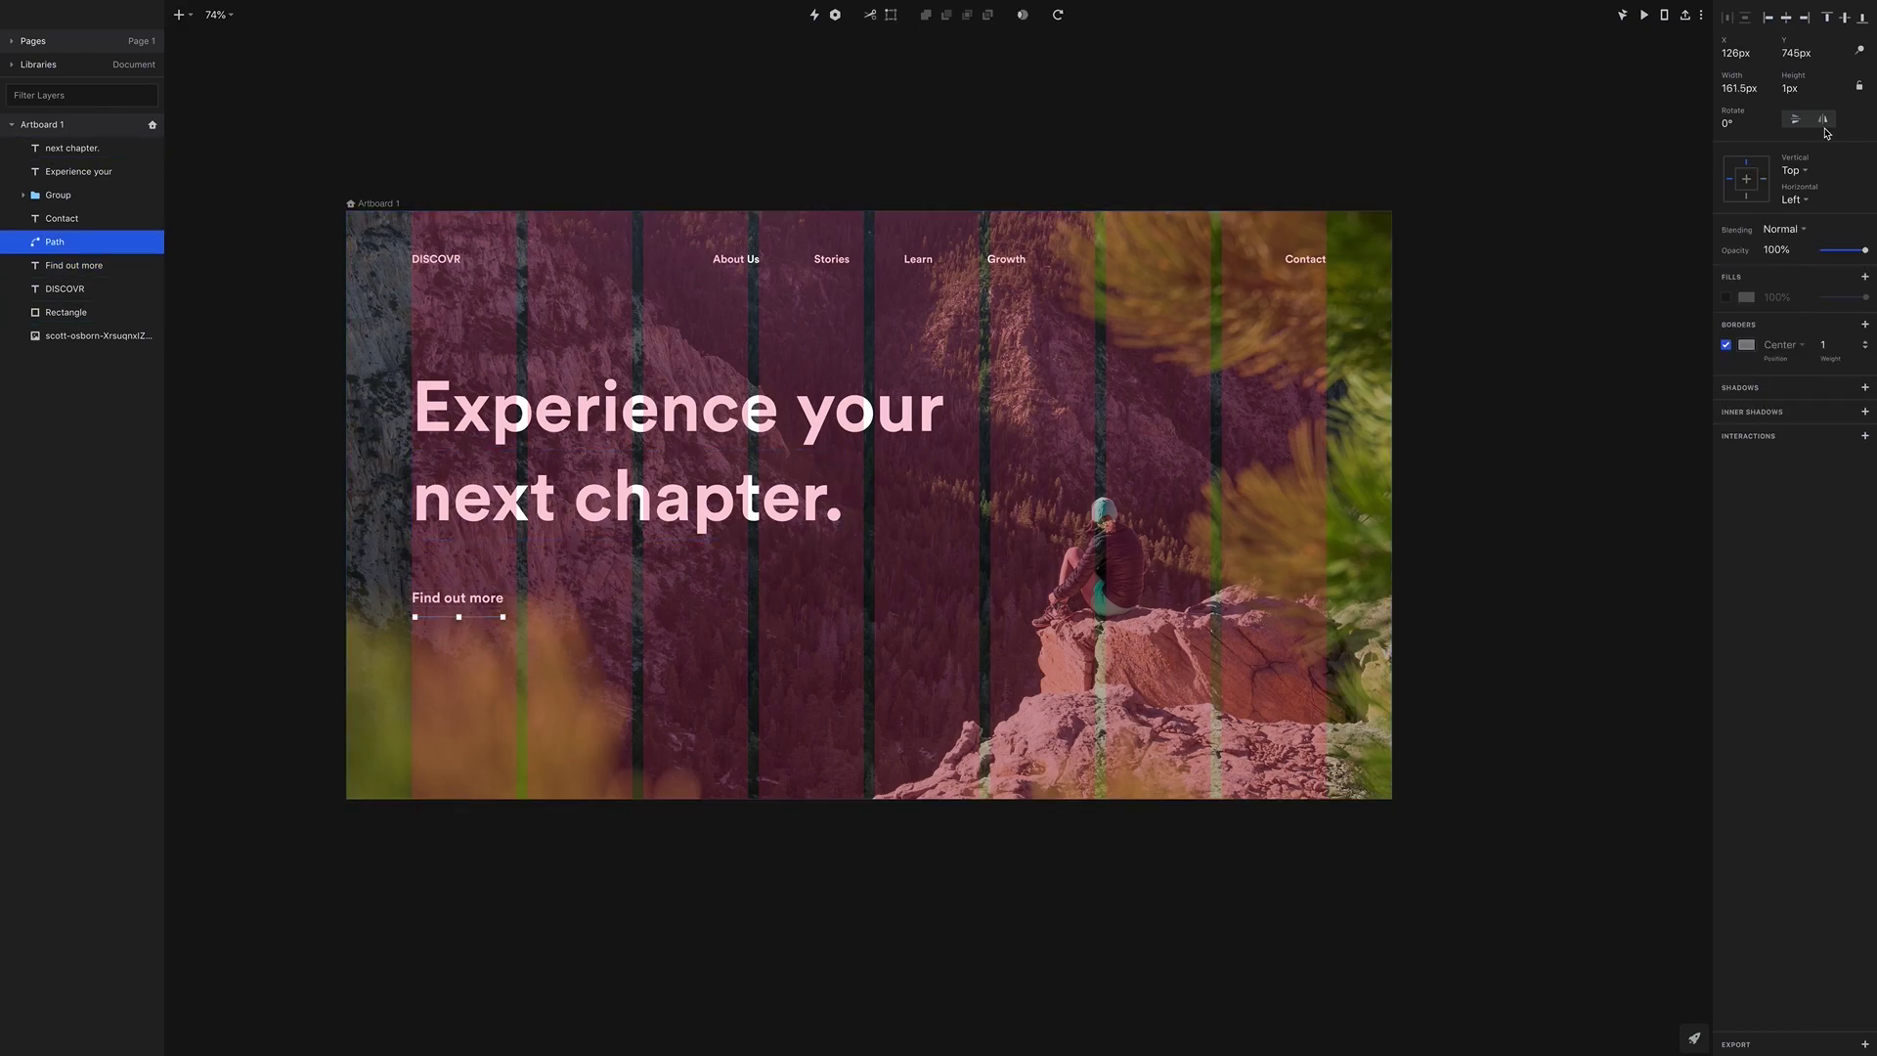
{"action": "left_click", "coordinate": [1760, 88]}
{"action": "type", "text": "169"}
{"action": "key", "text": "Return"}
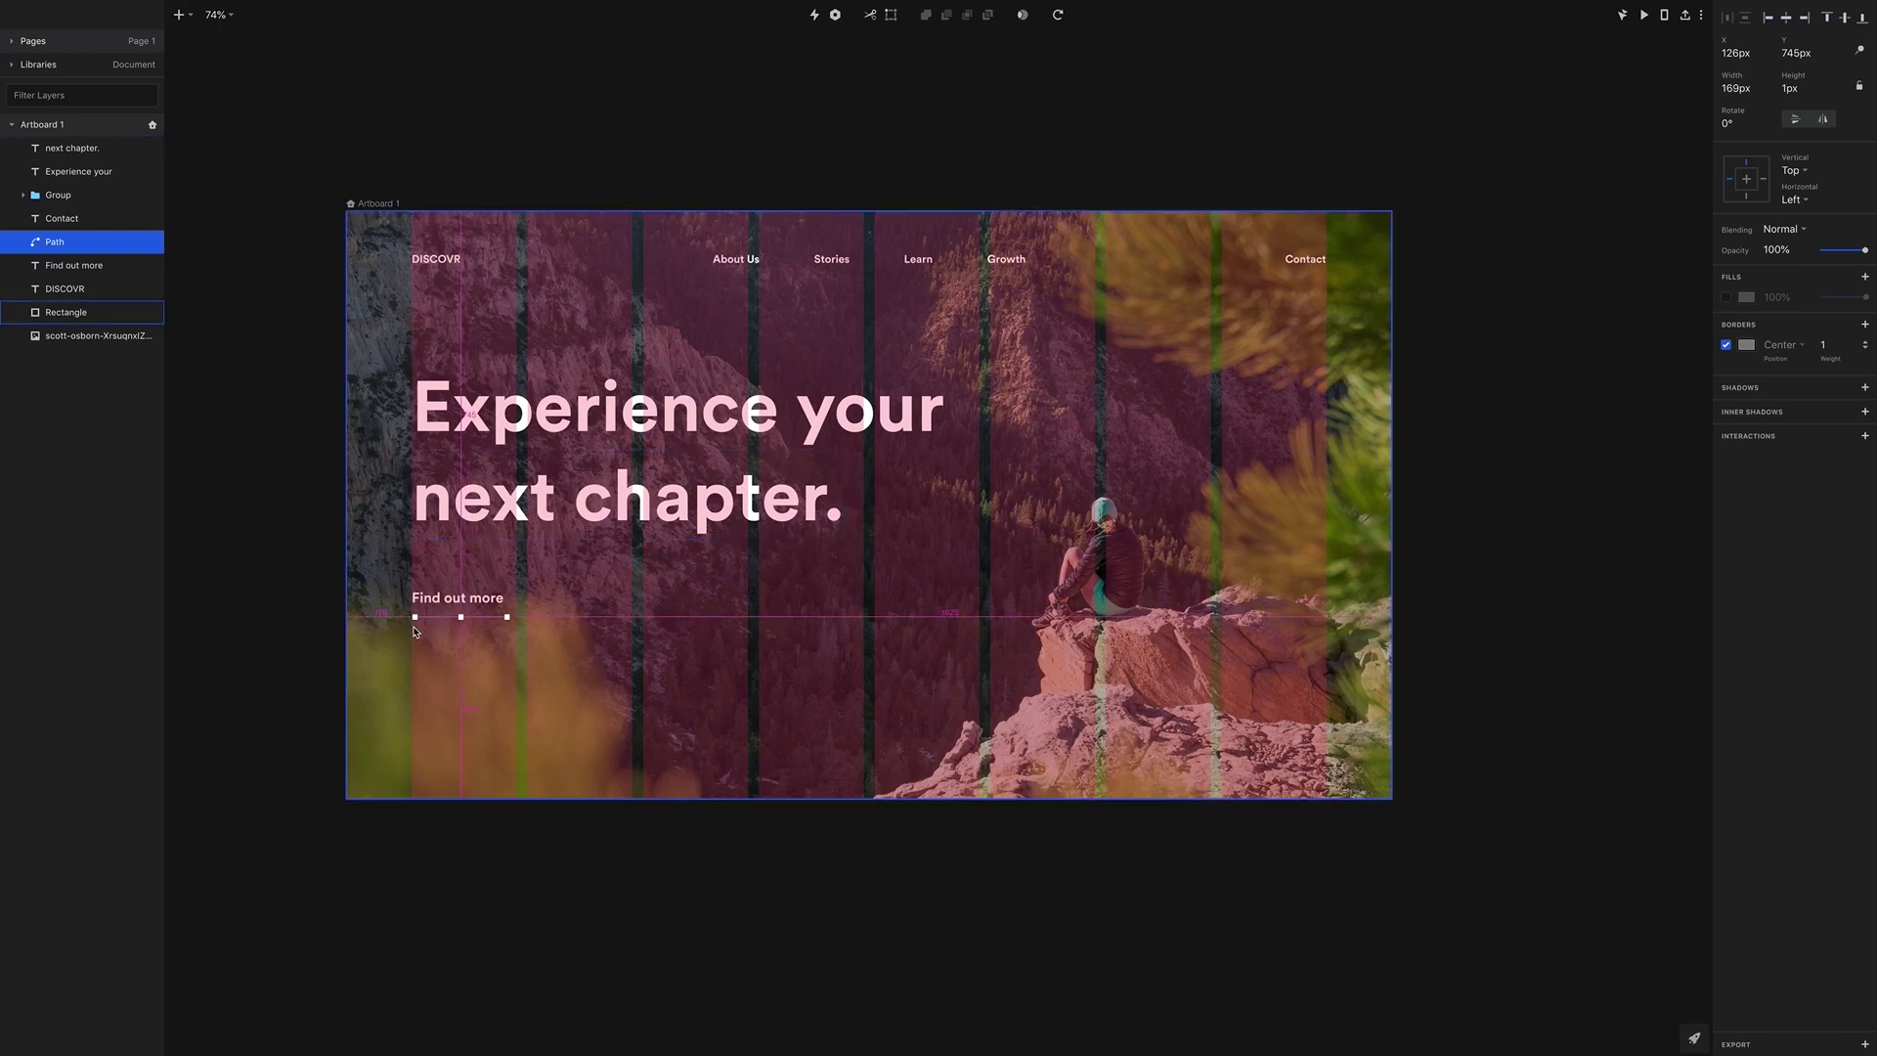
Position the underline beneath 'Find out more' with a 5 px stroke weight
{"action": "scroll", "coordinate": [425, 633], "scroll_direction": "up", "scroll_amount": 3}
{"action": "scroll", "coordinate": [424, 633], "scroll_direction": "up", "scroll_amount": 5}
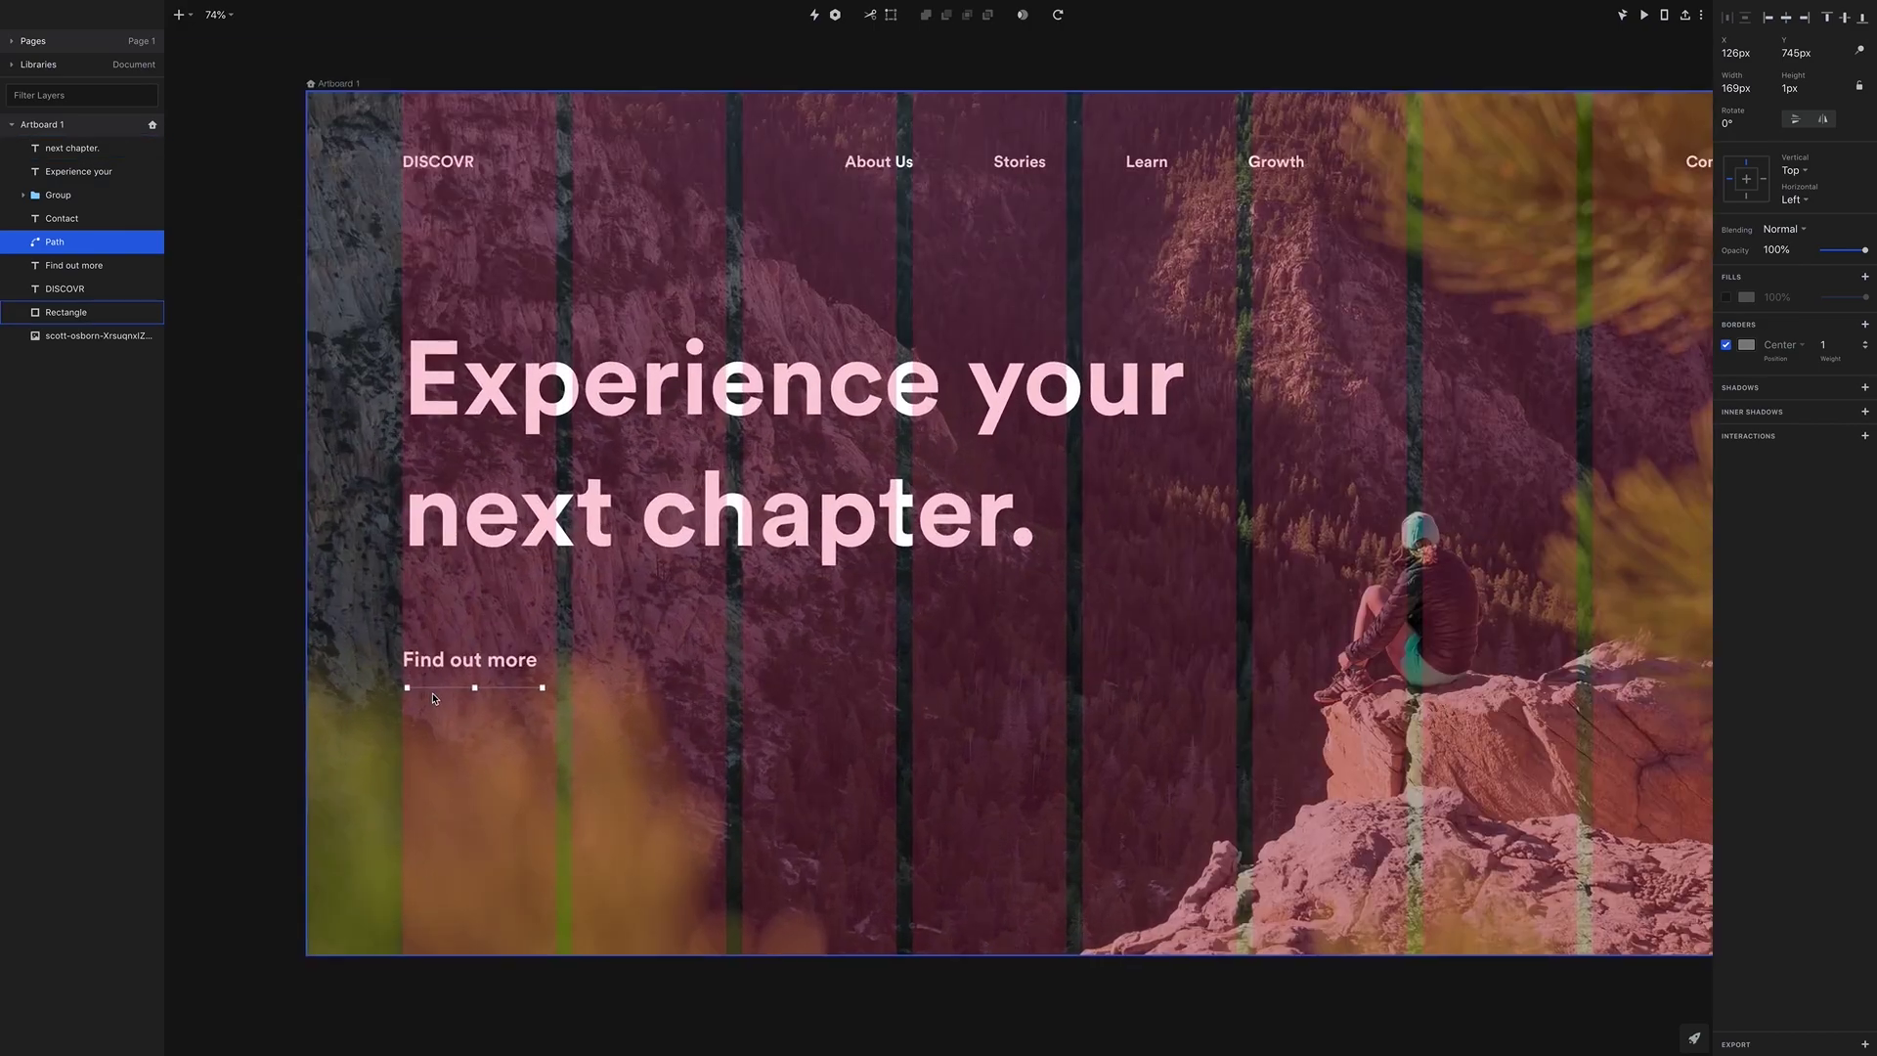
{"action": "scroll", "coordinate": [434, 699], "scroll_direction": "up", "scroll_amount": 10}
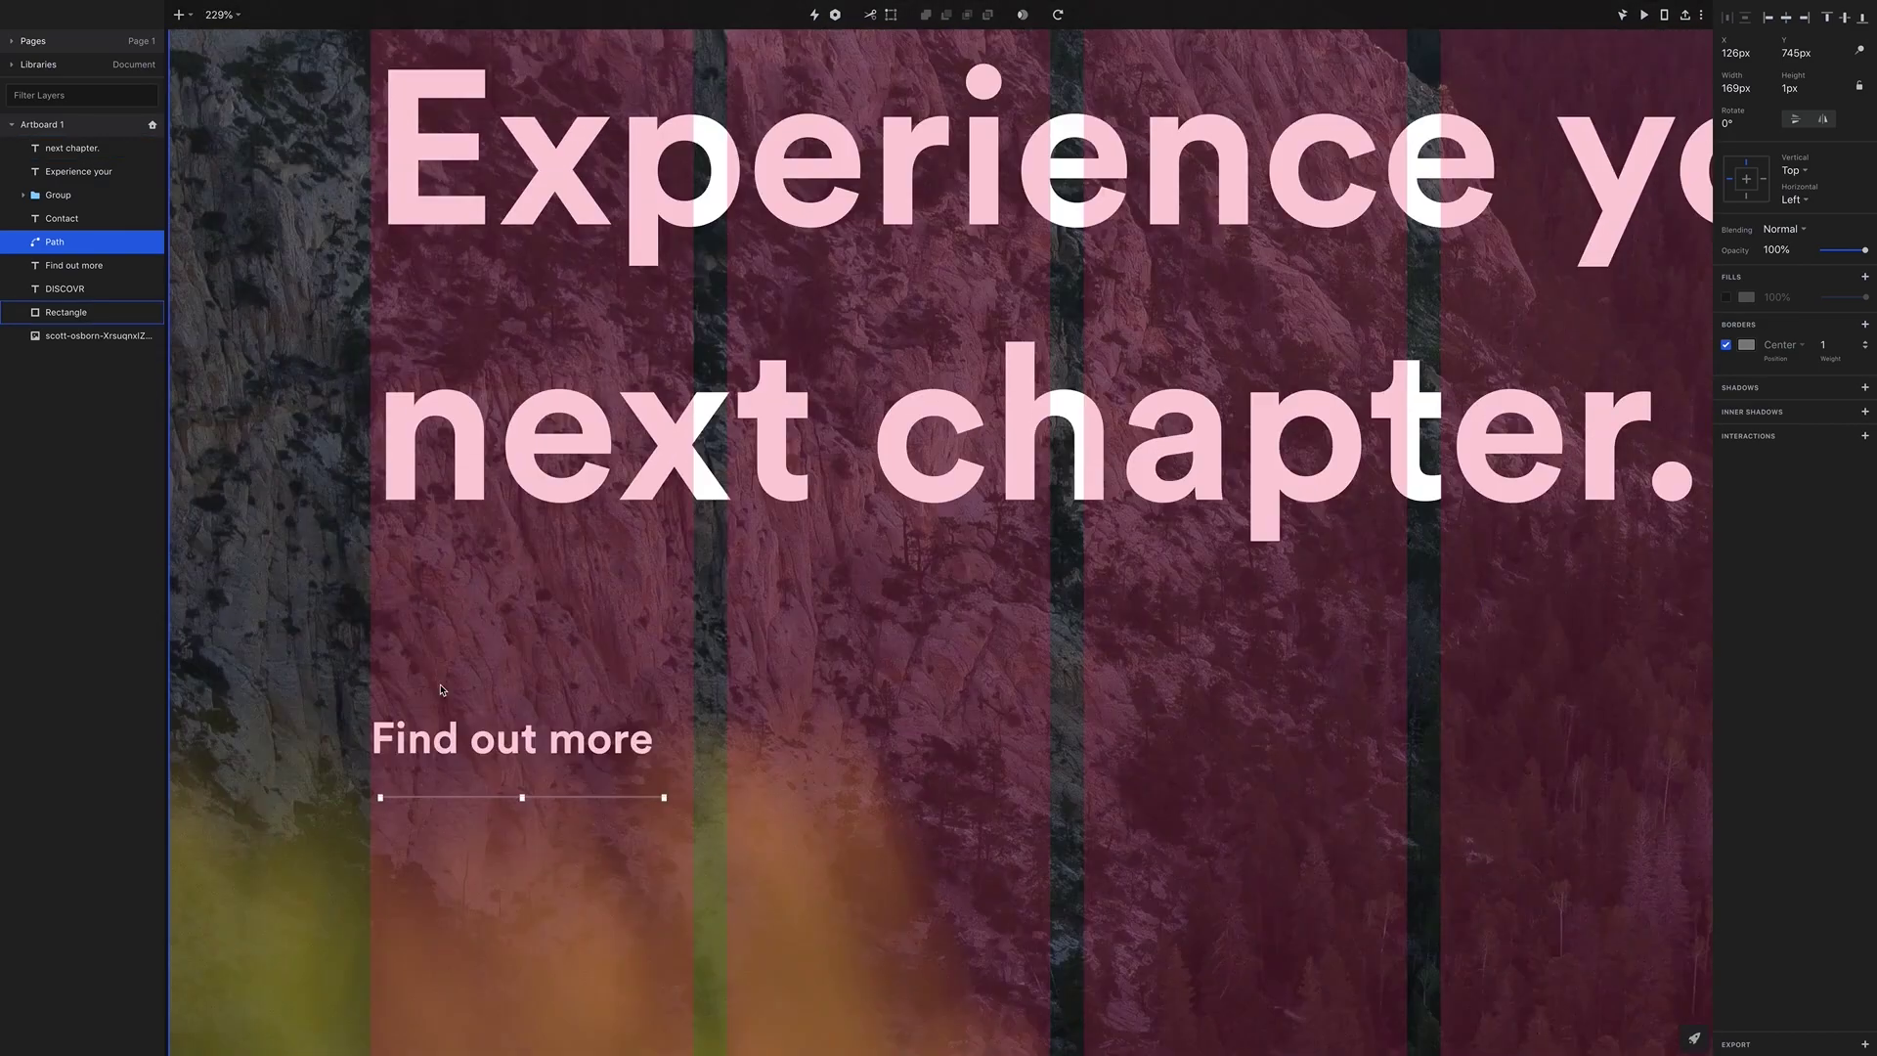
{"action": "scroll", "coordinate": [427, 711], "scroll_direction": "down", "scroll_amount": 2}
{"action": "left_click_drag", "start_coordinate": [431, 762], "coordinate": [425, 740]}
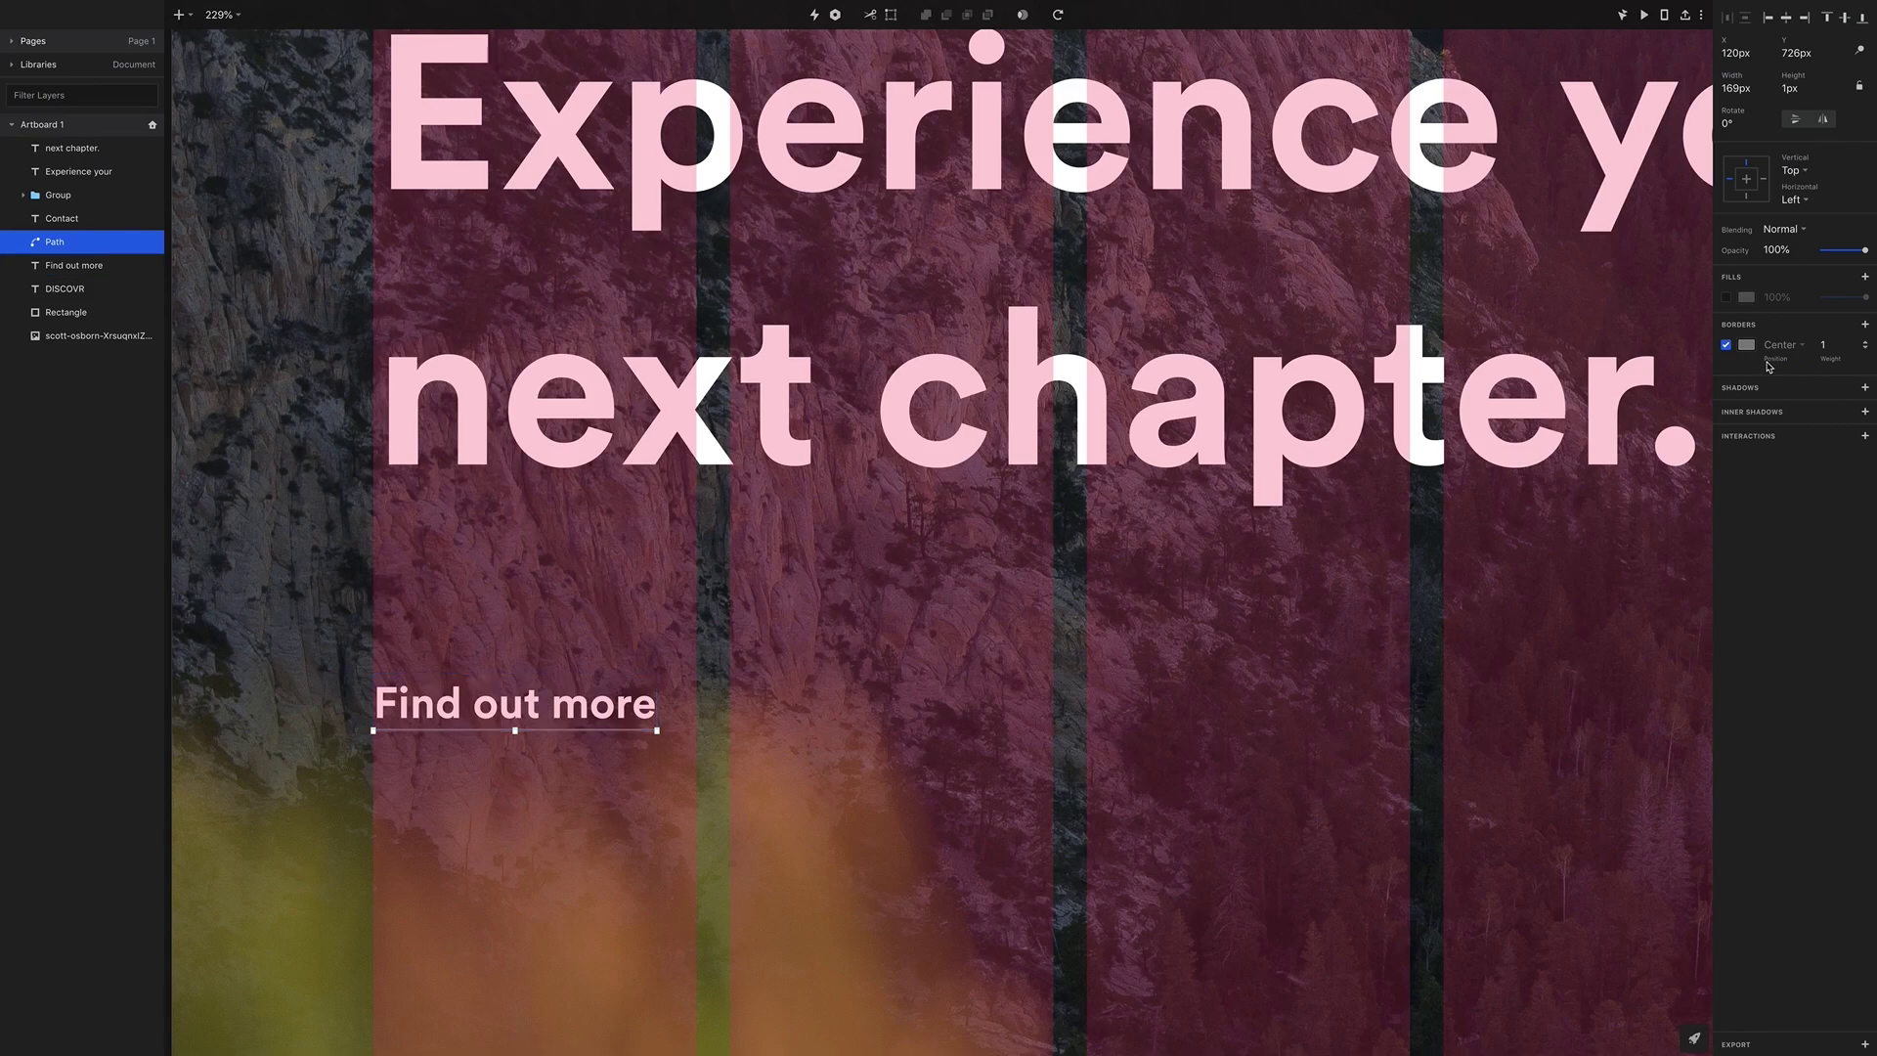
{"action": "left_click", "coordinate": [1846, 345]}
{"action": "key", "text": "BackSpace"}
{"action": "type", "text": "5"}
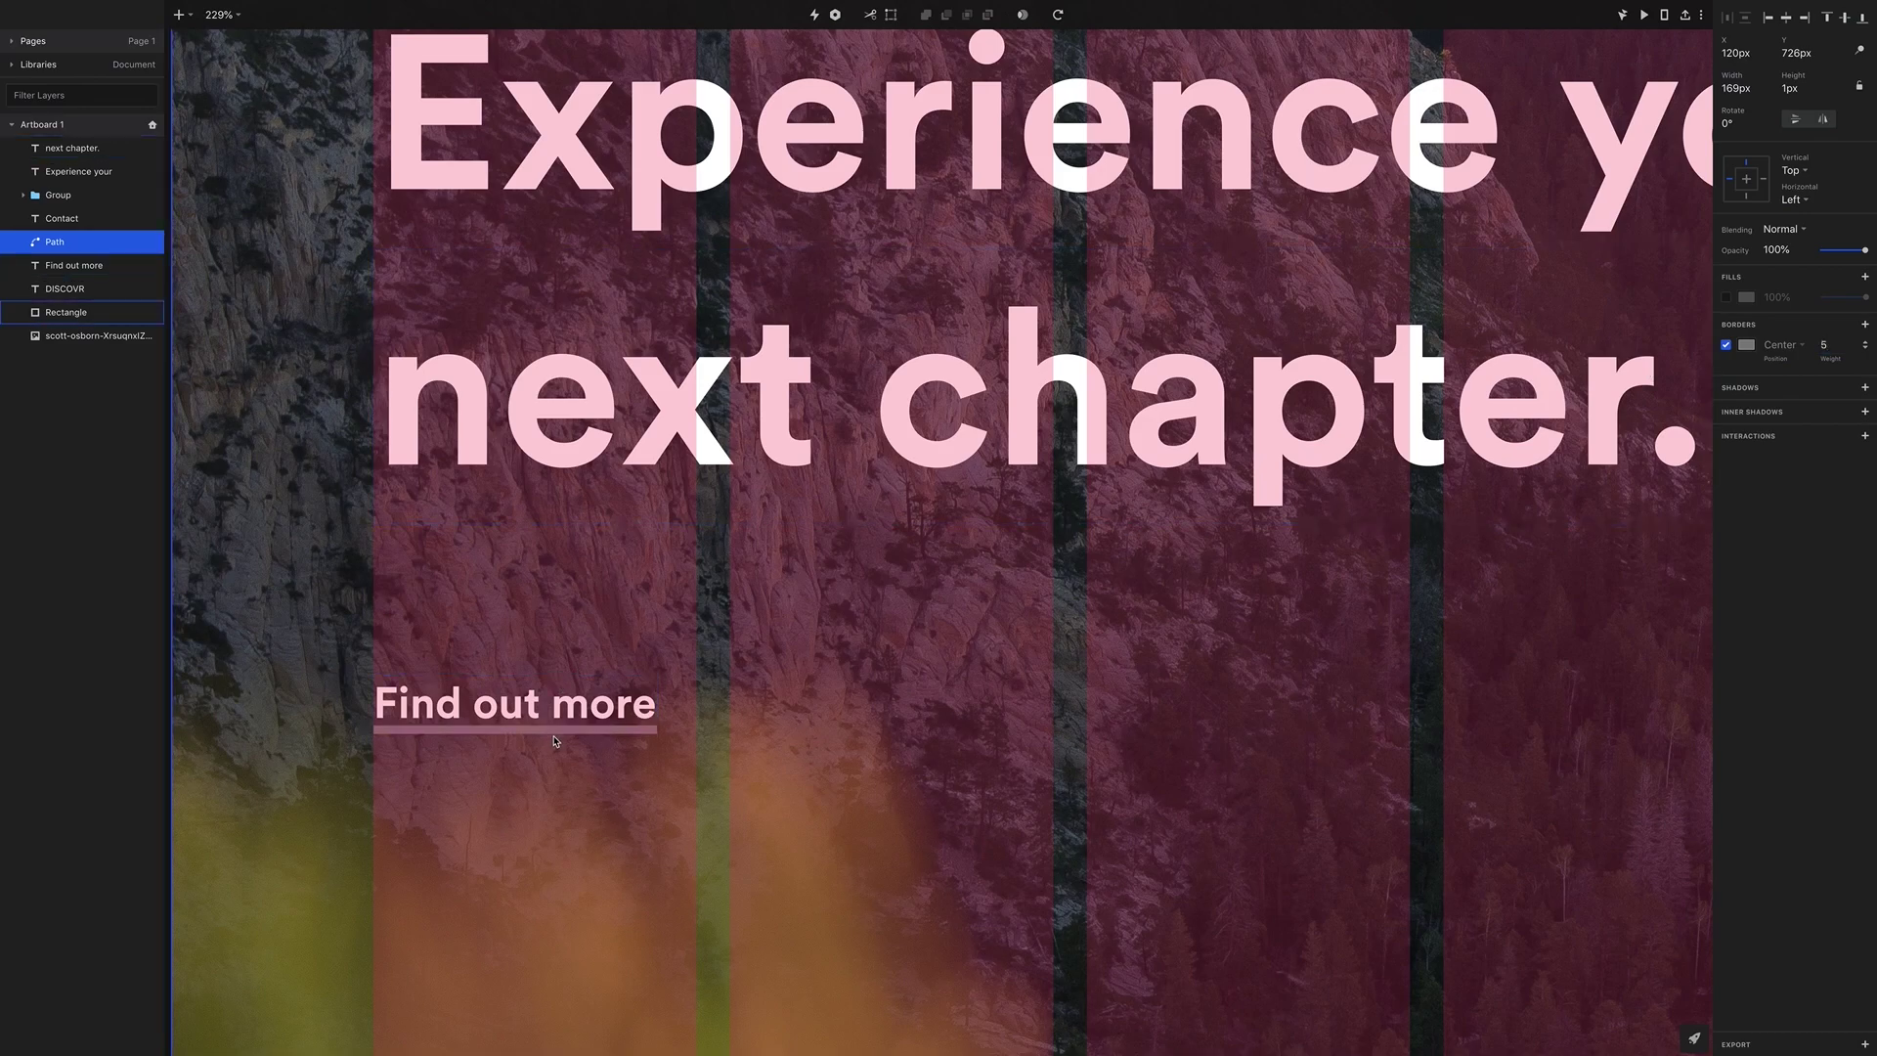
{"action": "key", "text": "Down"}
{"action": "key", "text": "Down"}
{"action": "key", "text": "Down"}
{"action": "key", "text": "Down"}
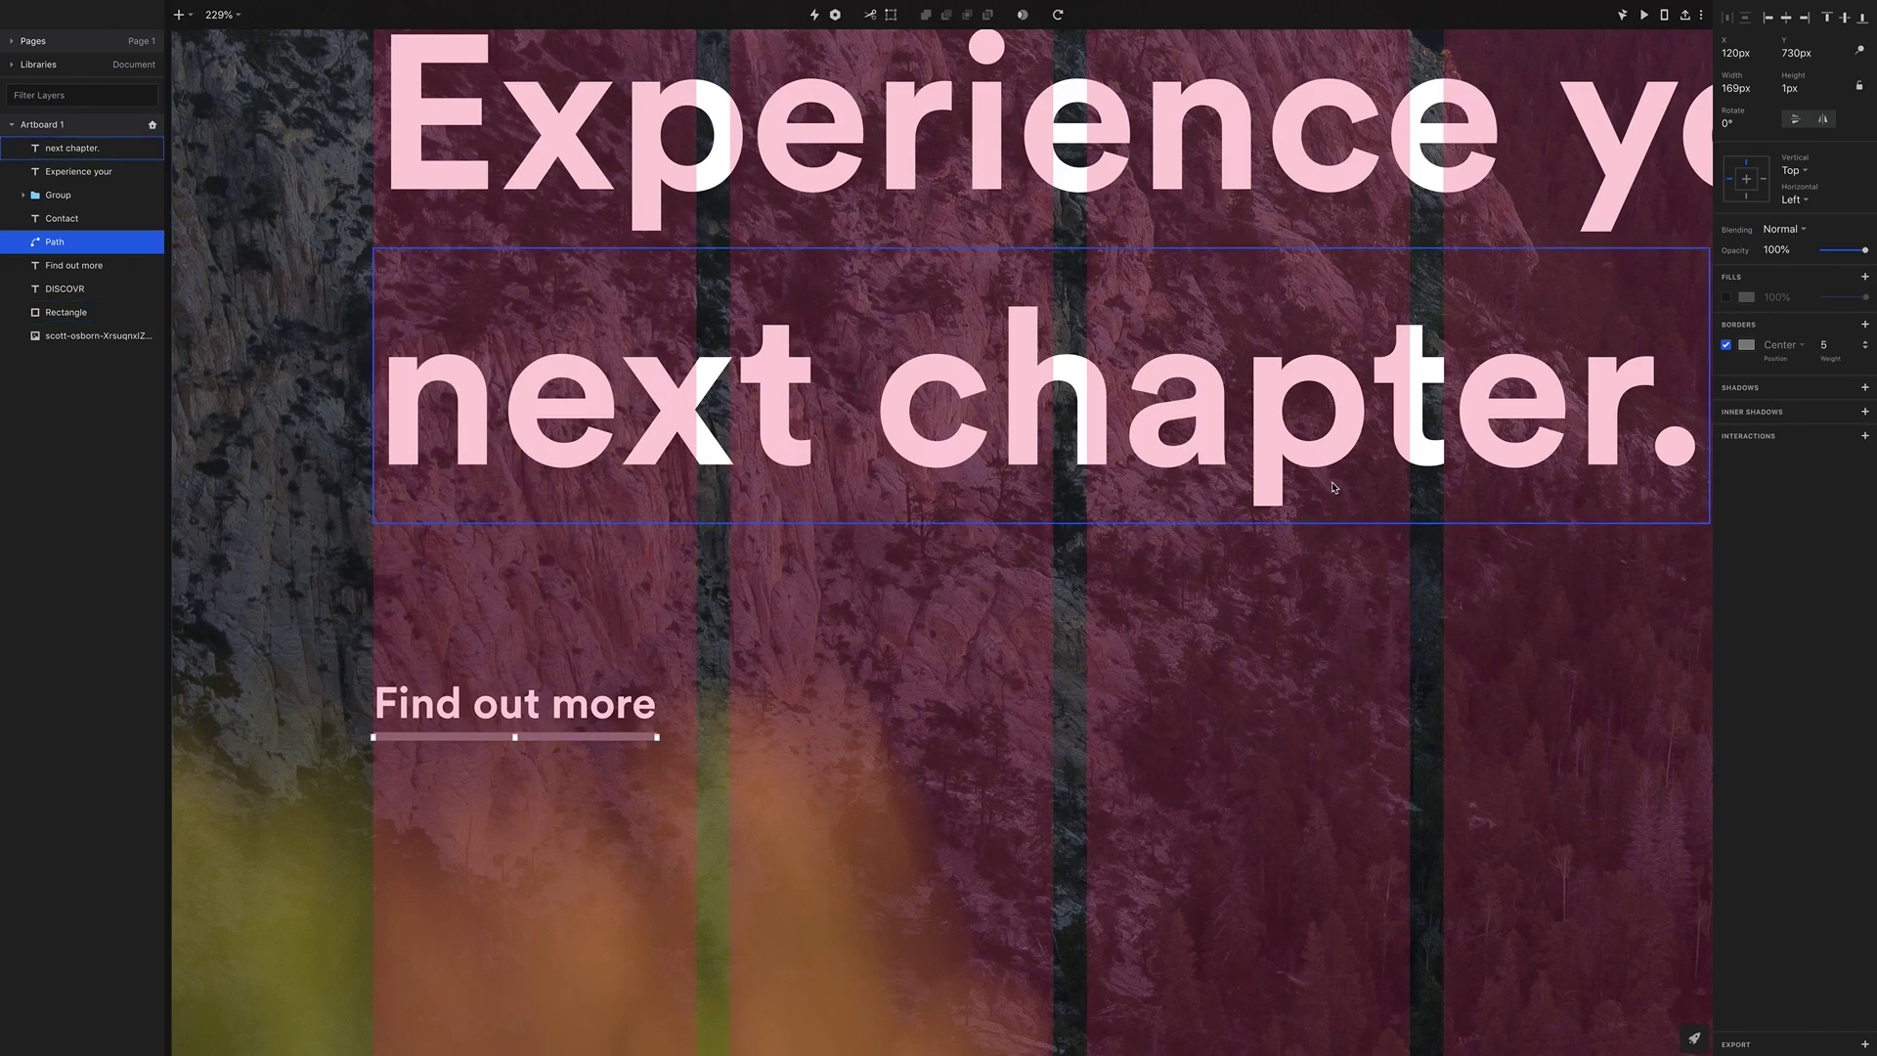
Colour the underline stroke yellow F3CA3E, then reselect the artboard
{"action": "left_click", "coordinate": [1747, 345]}
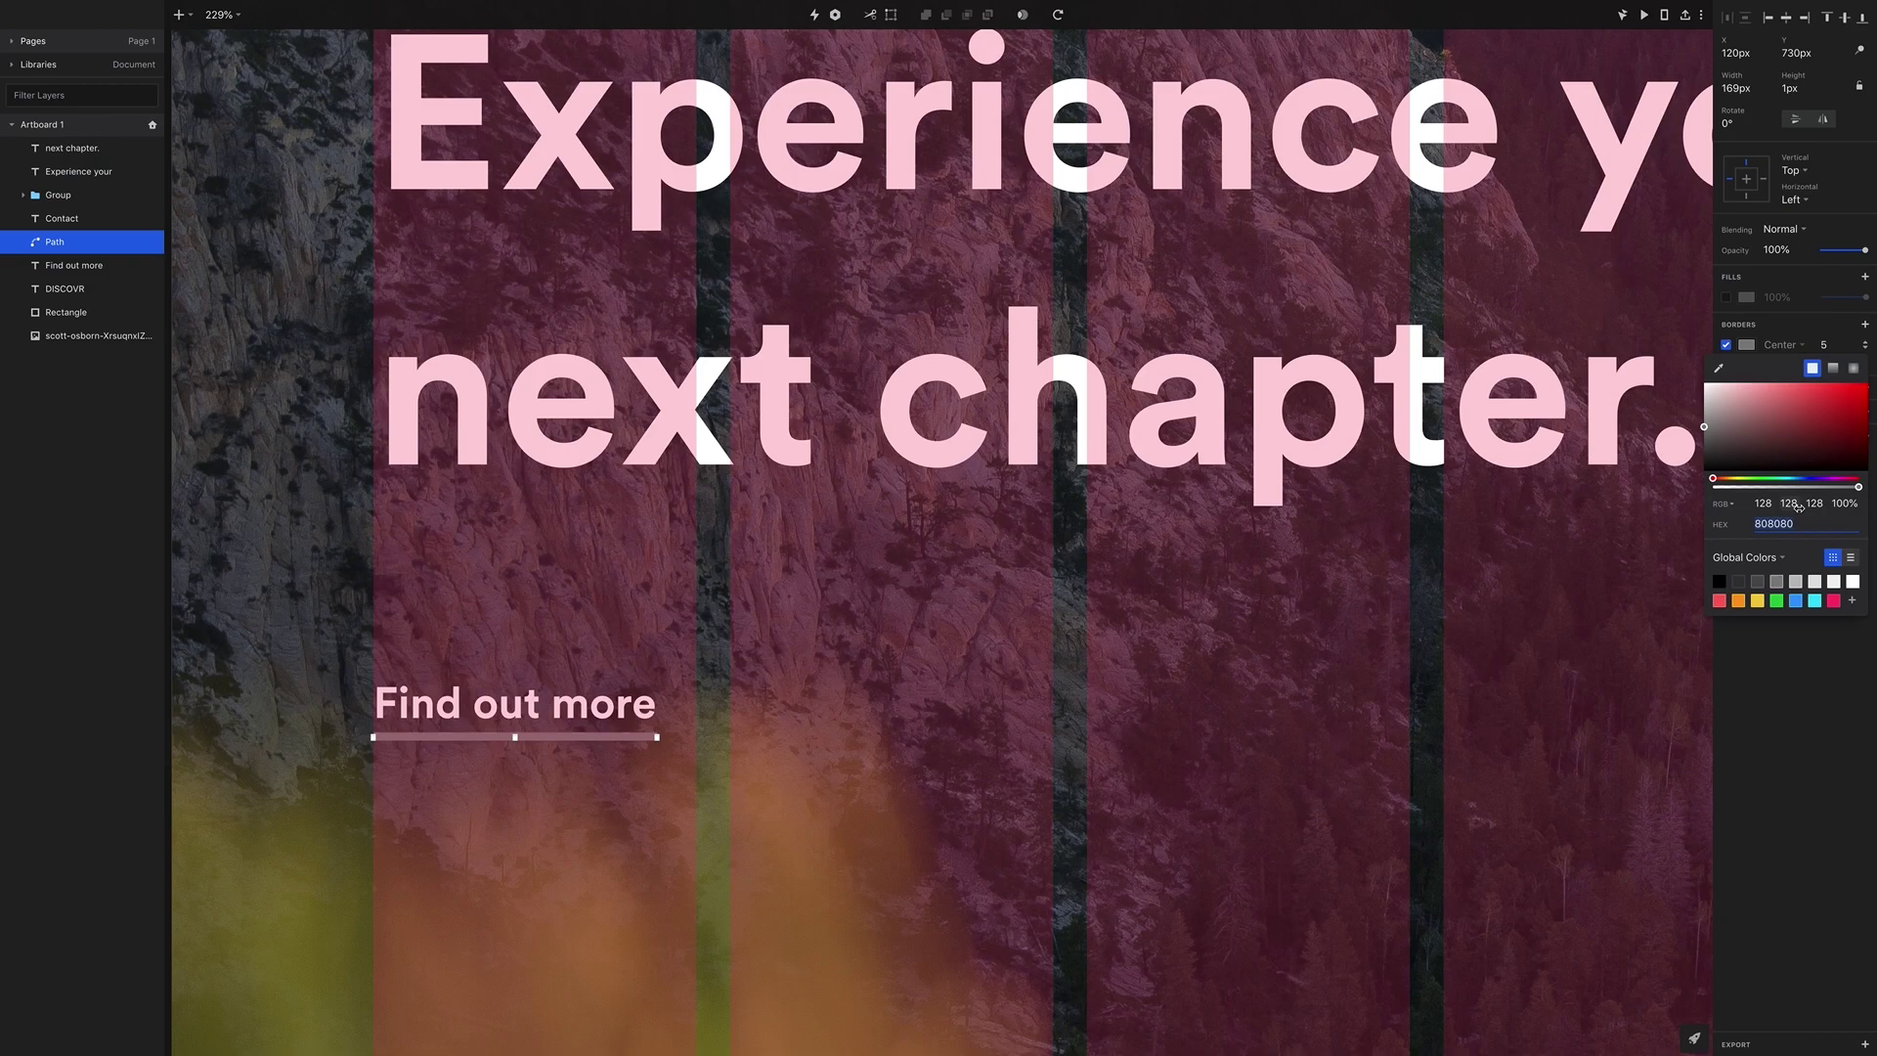
{"action": "type", "text": "F3CA3E"}
{"action": "key", "text": "Return"}
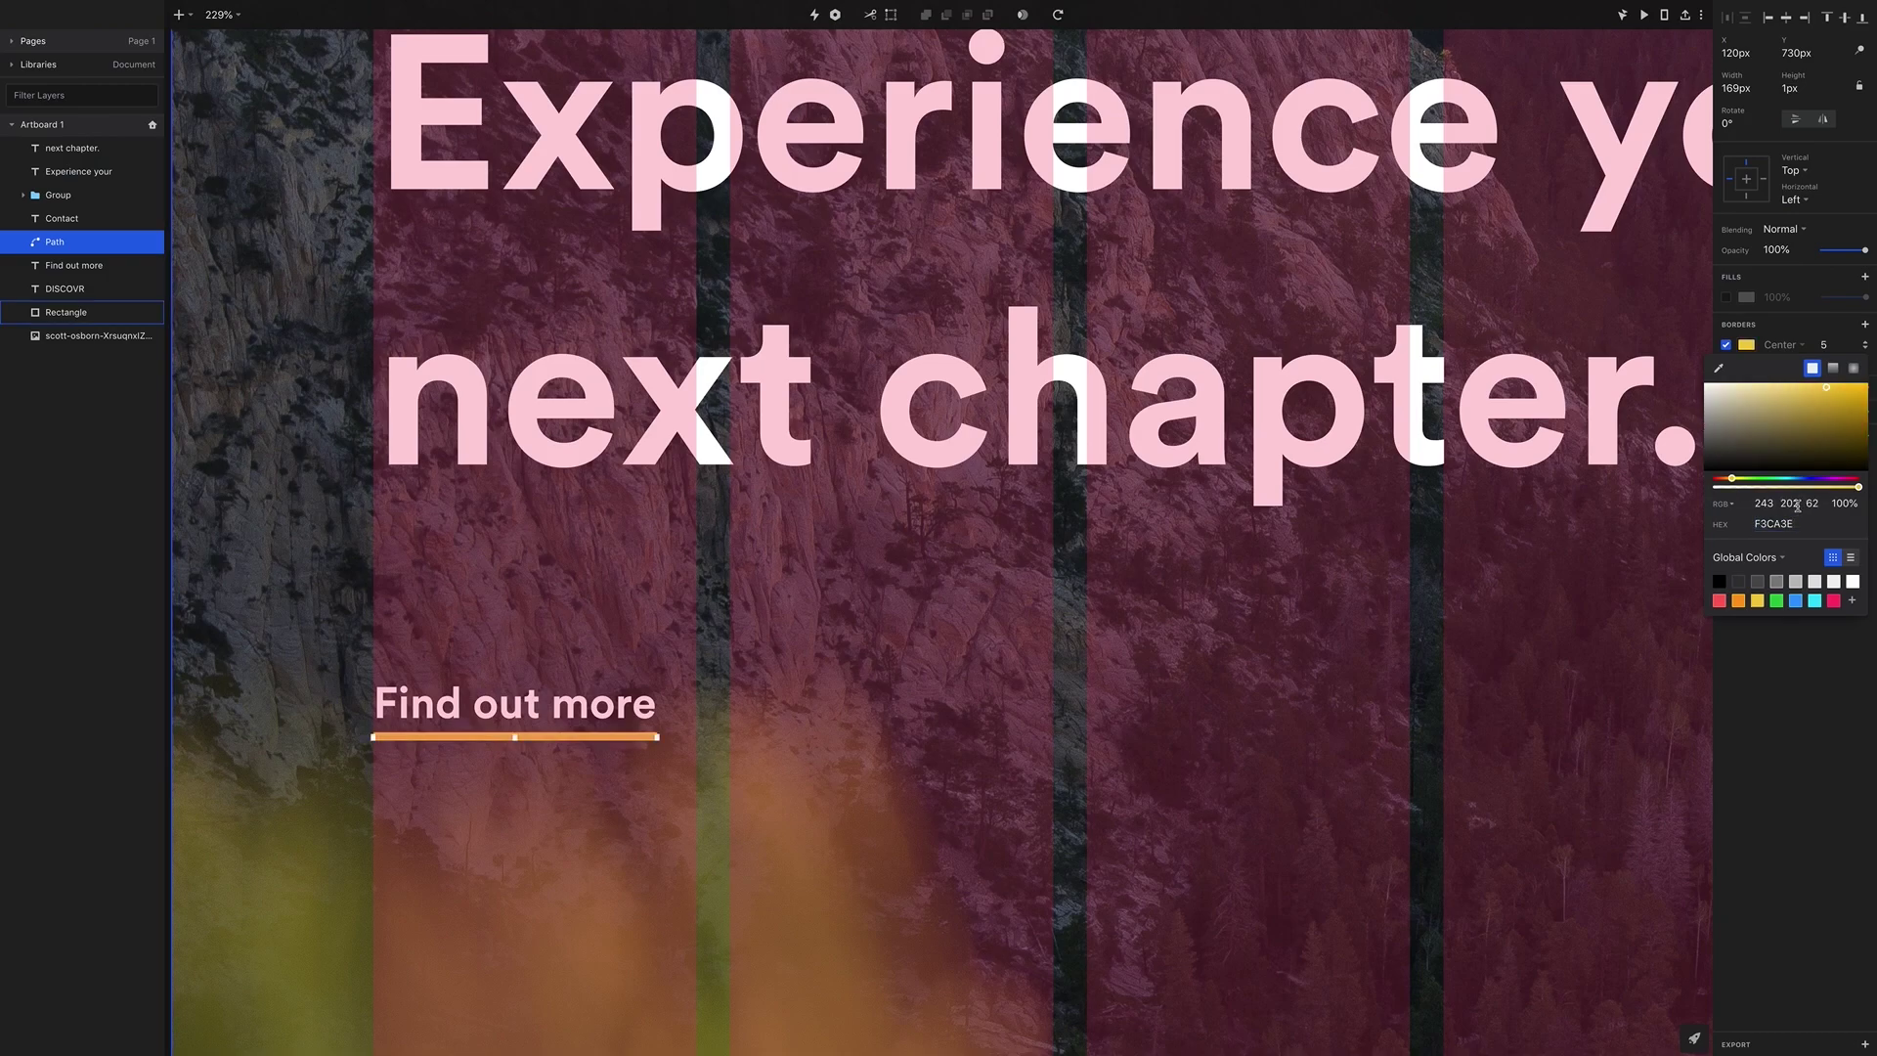
{"action": "left_click", "coordinate": [943, 585]}
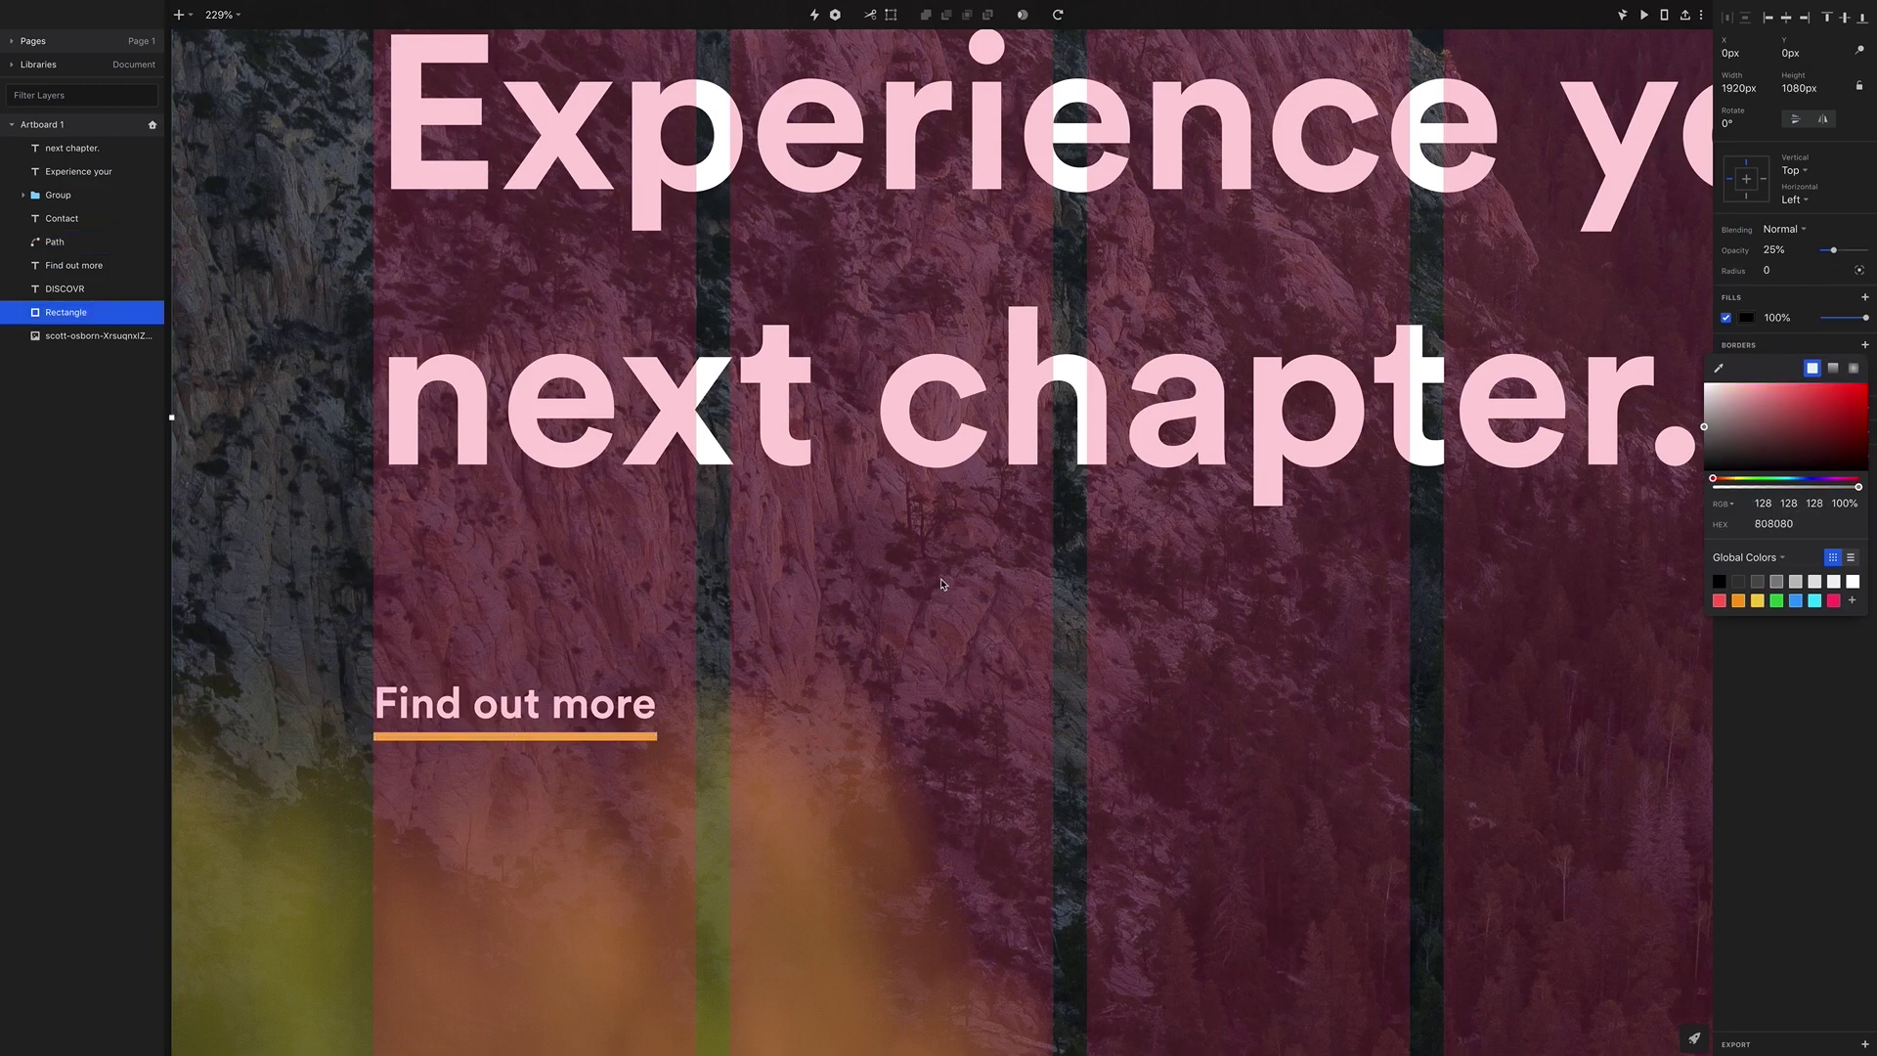
{"action": "scroll", "coordinate": [1007, 567], "scroll_direction": "down", "scroll_amount": 3}
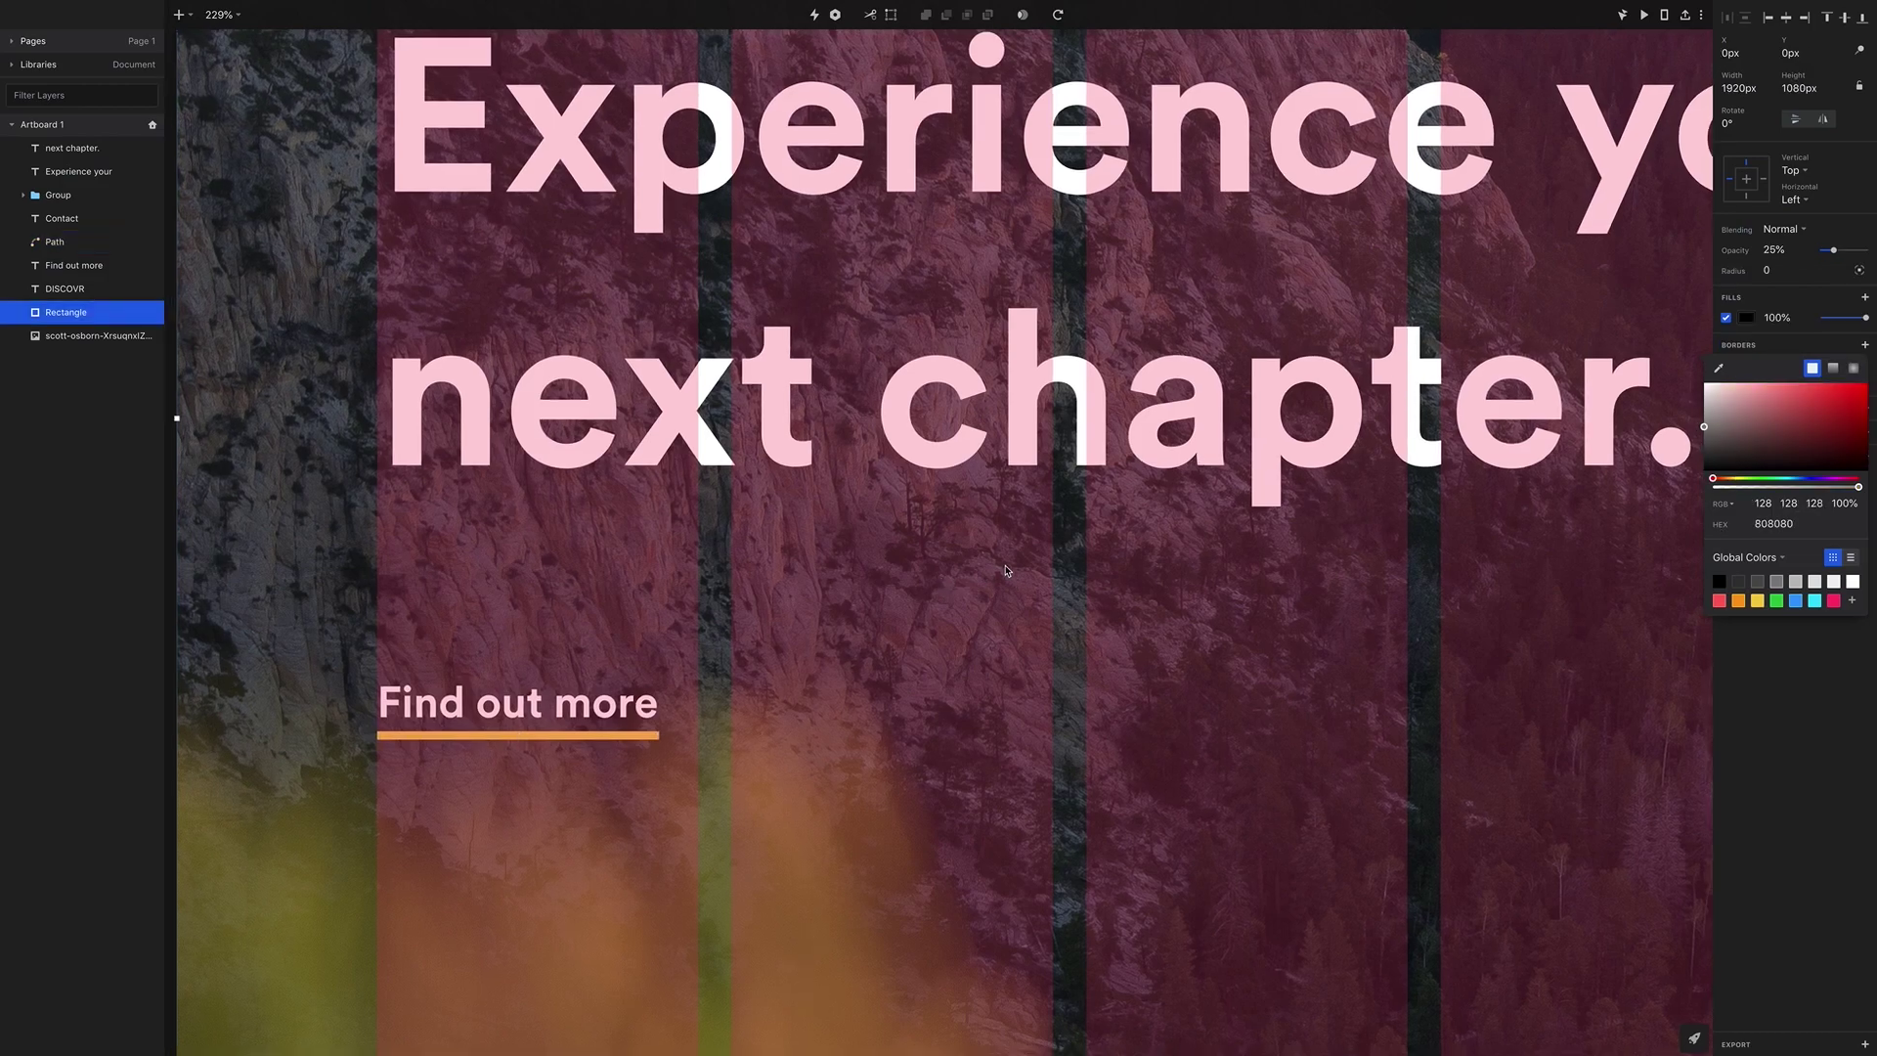
{"action": "scroll", "coordinate": [1007, 567], "scroll_direction": "down", "scroll_amount": 5}
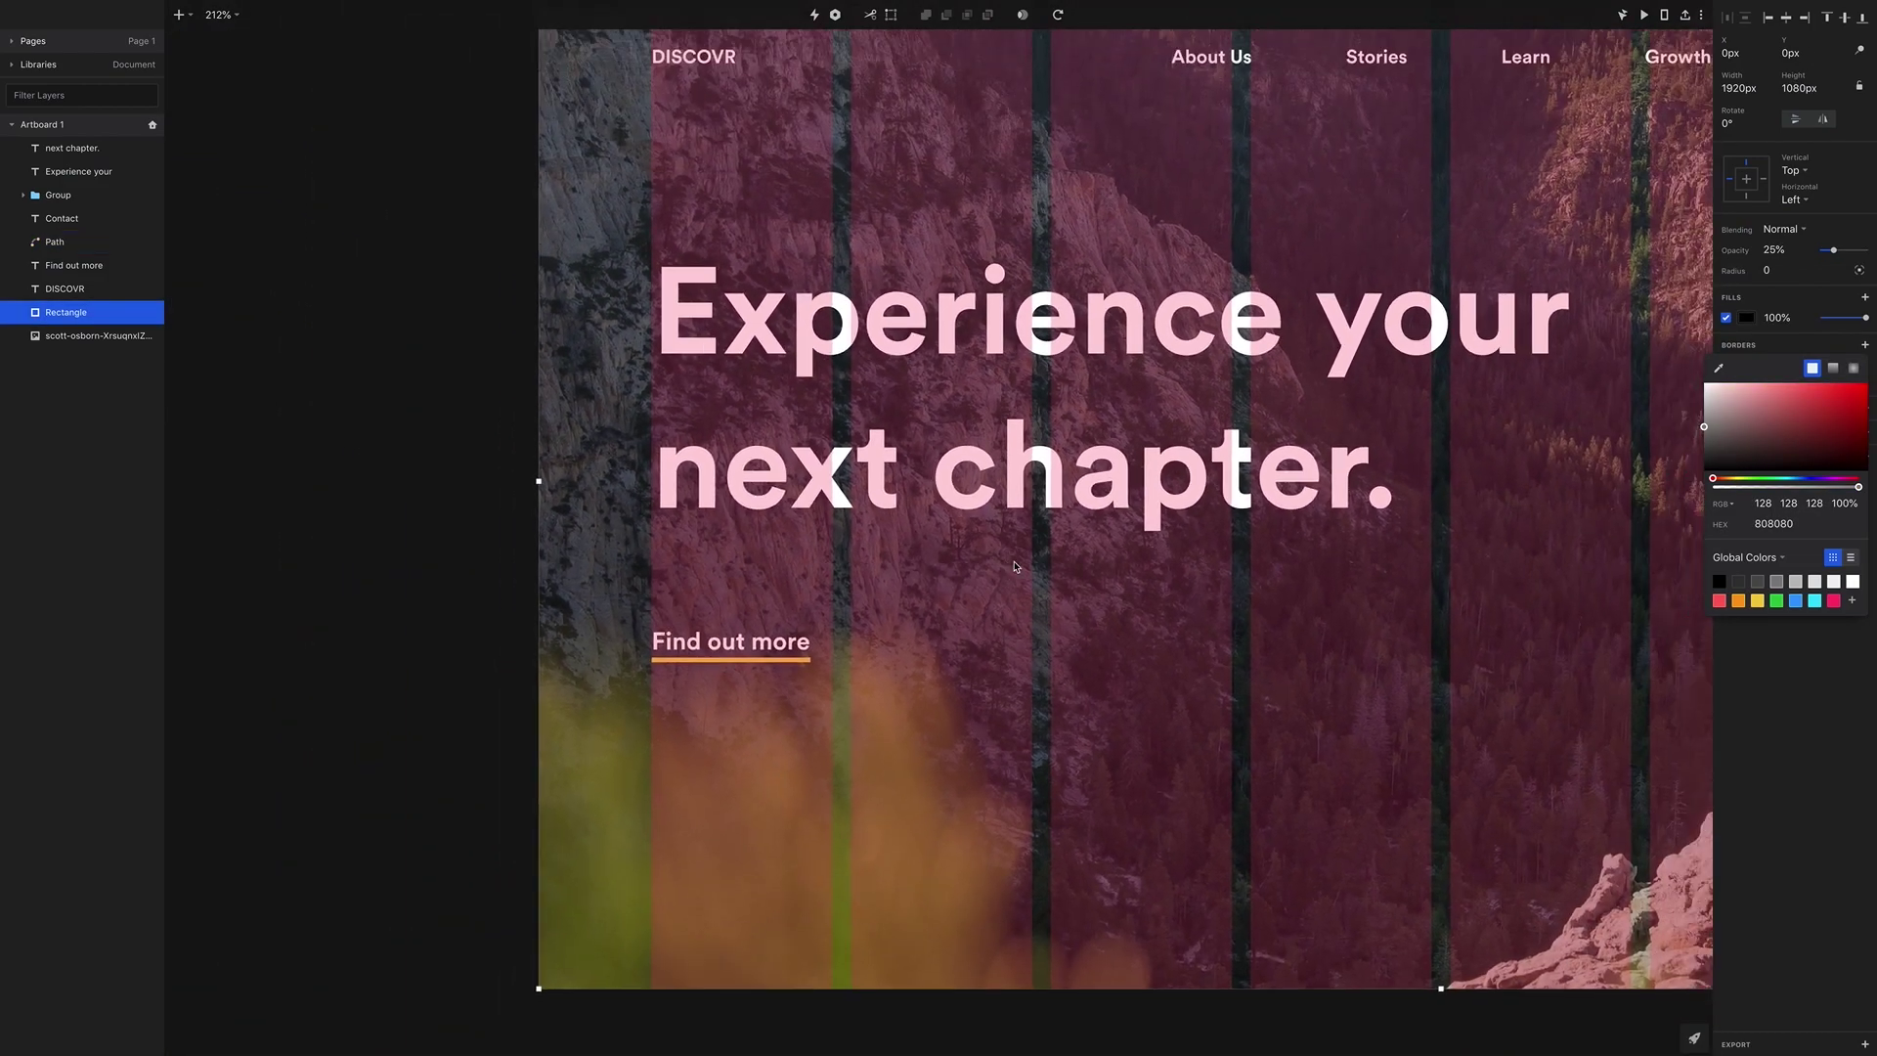
{"action": "scroll", "coordinate": [803, 570], "scroll_direction": "up", "scroll_amount": 3}
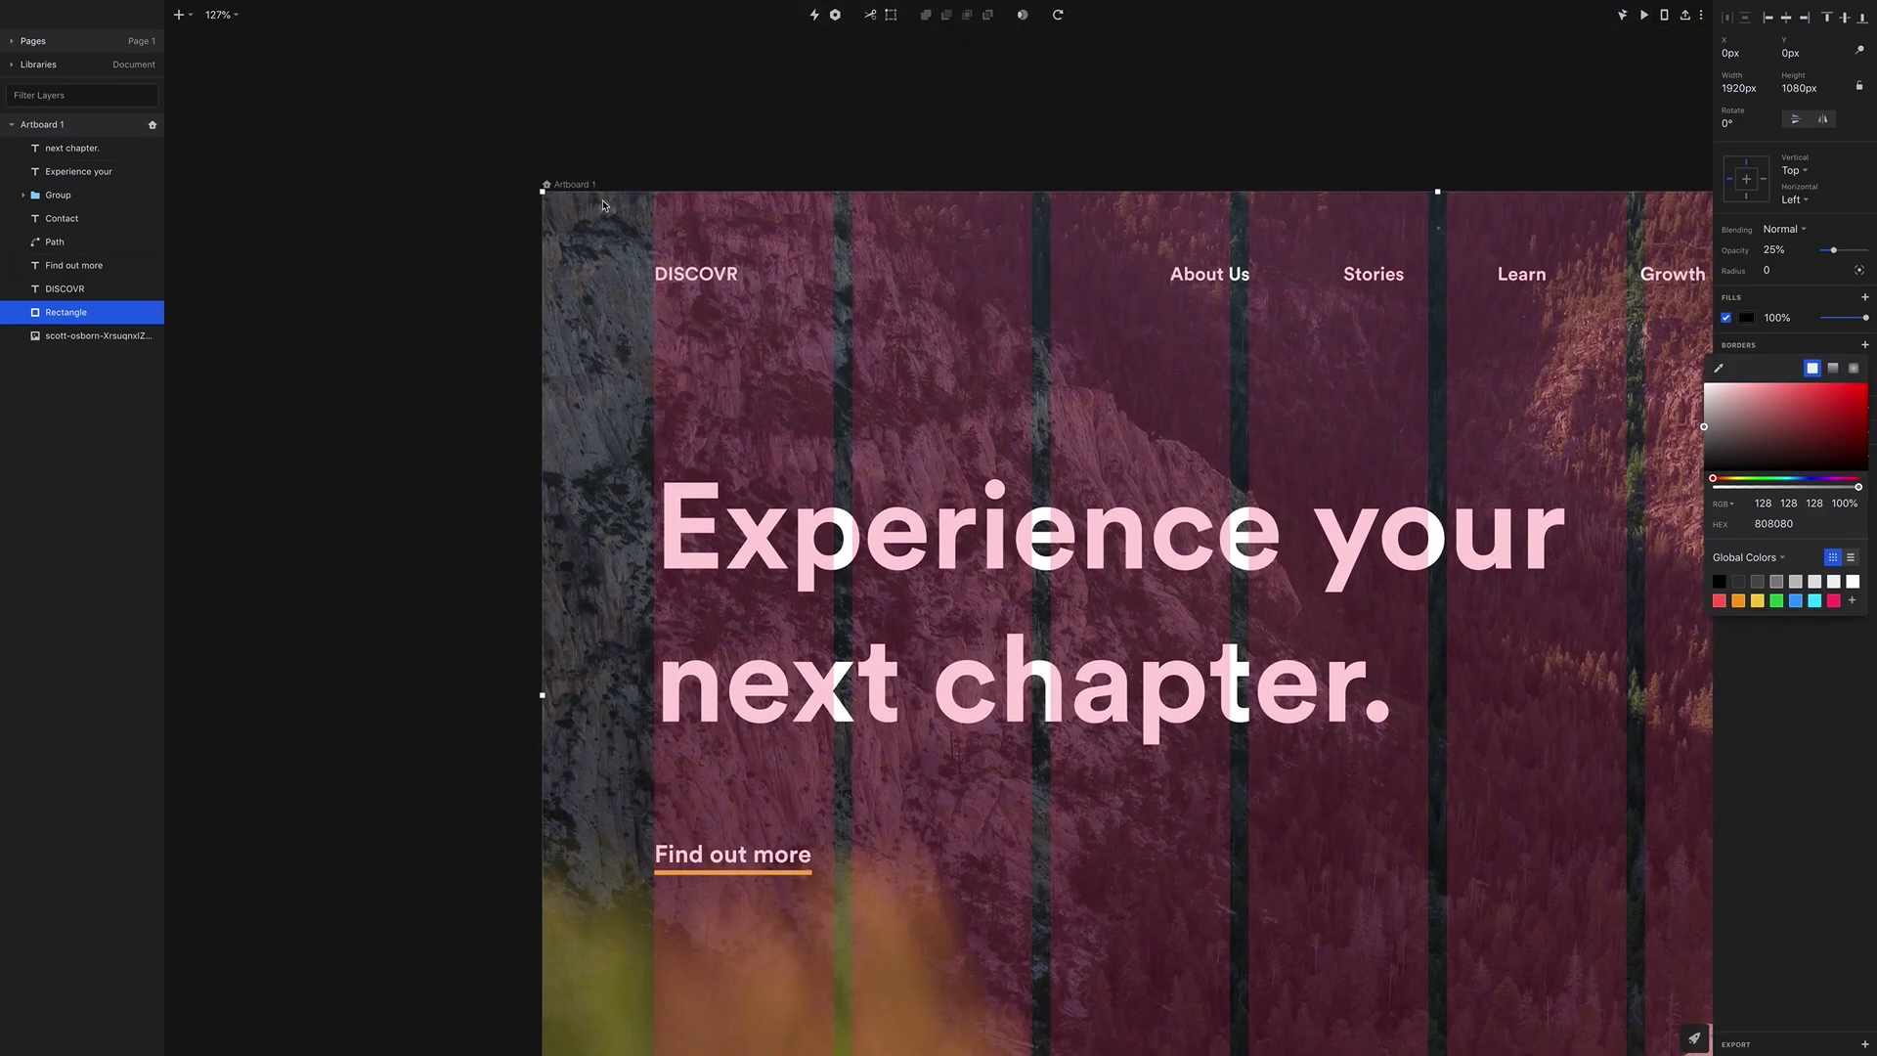
{"action": "key", "text": "Escape"}
Hide the 8-column layout grid and take a quick preview of the artboard
{"action": "left_click", "coordinate": [1723, 384]}
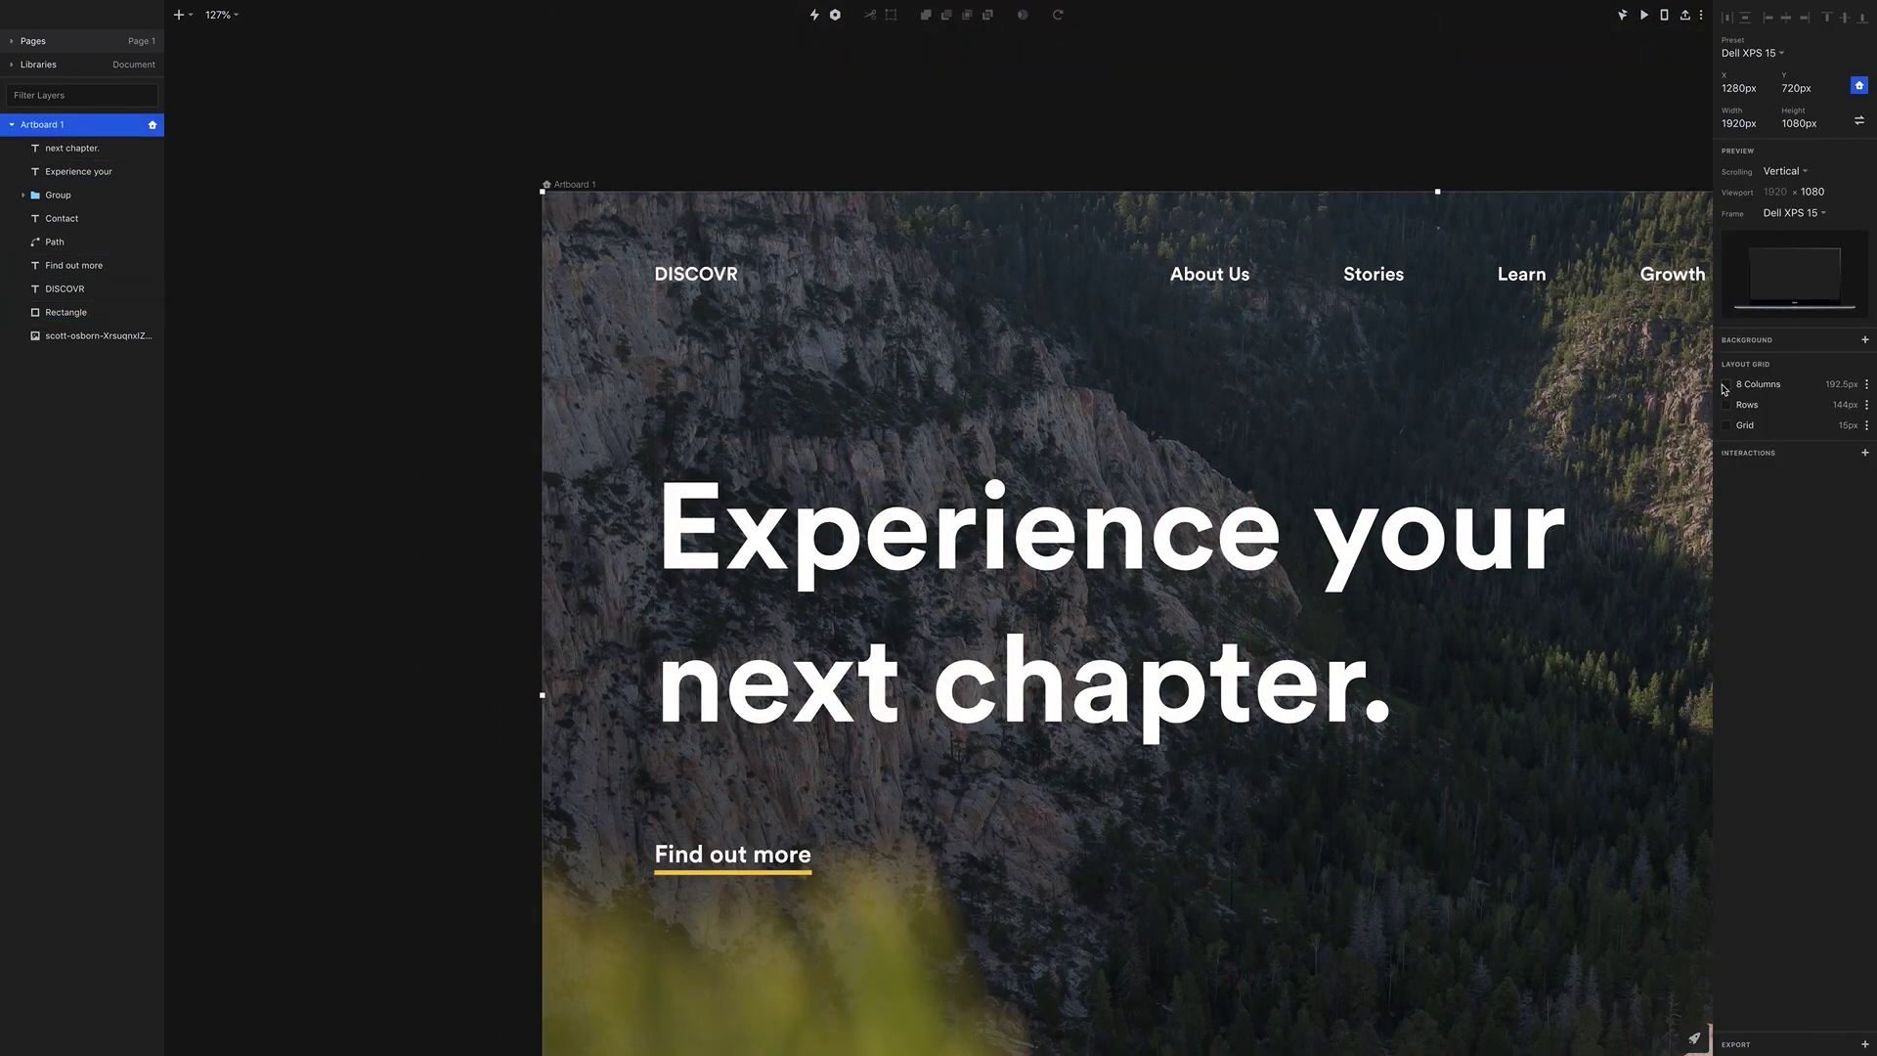
{"action": "left_click", "coordinate": [1646, 18]}
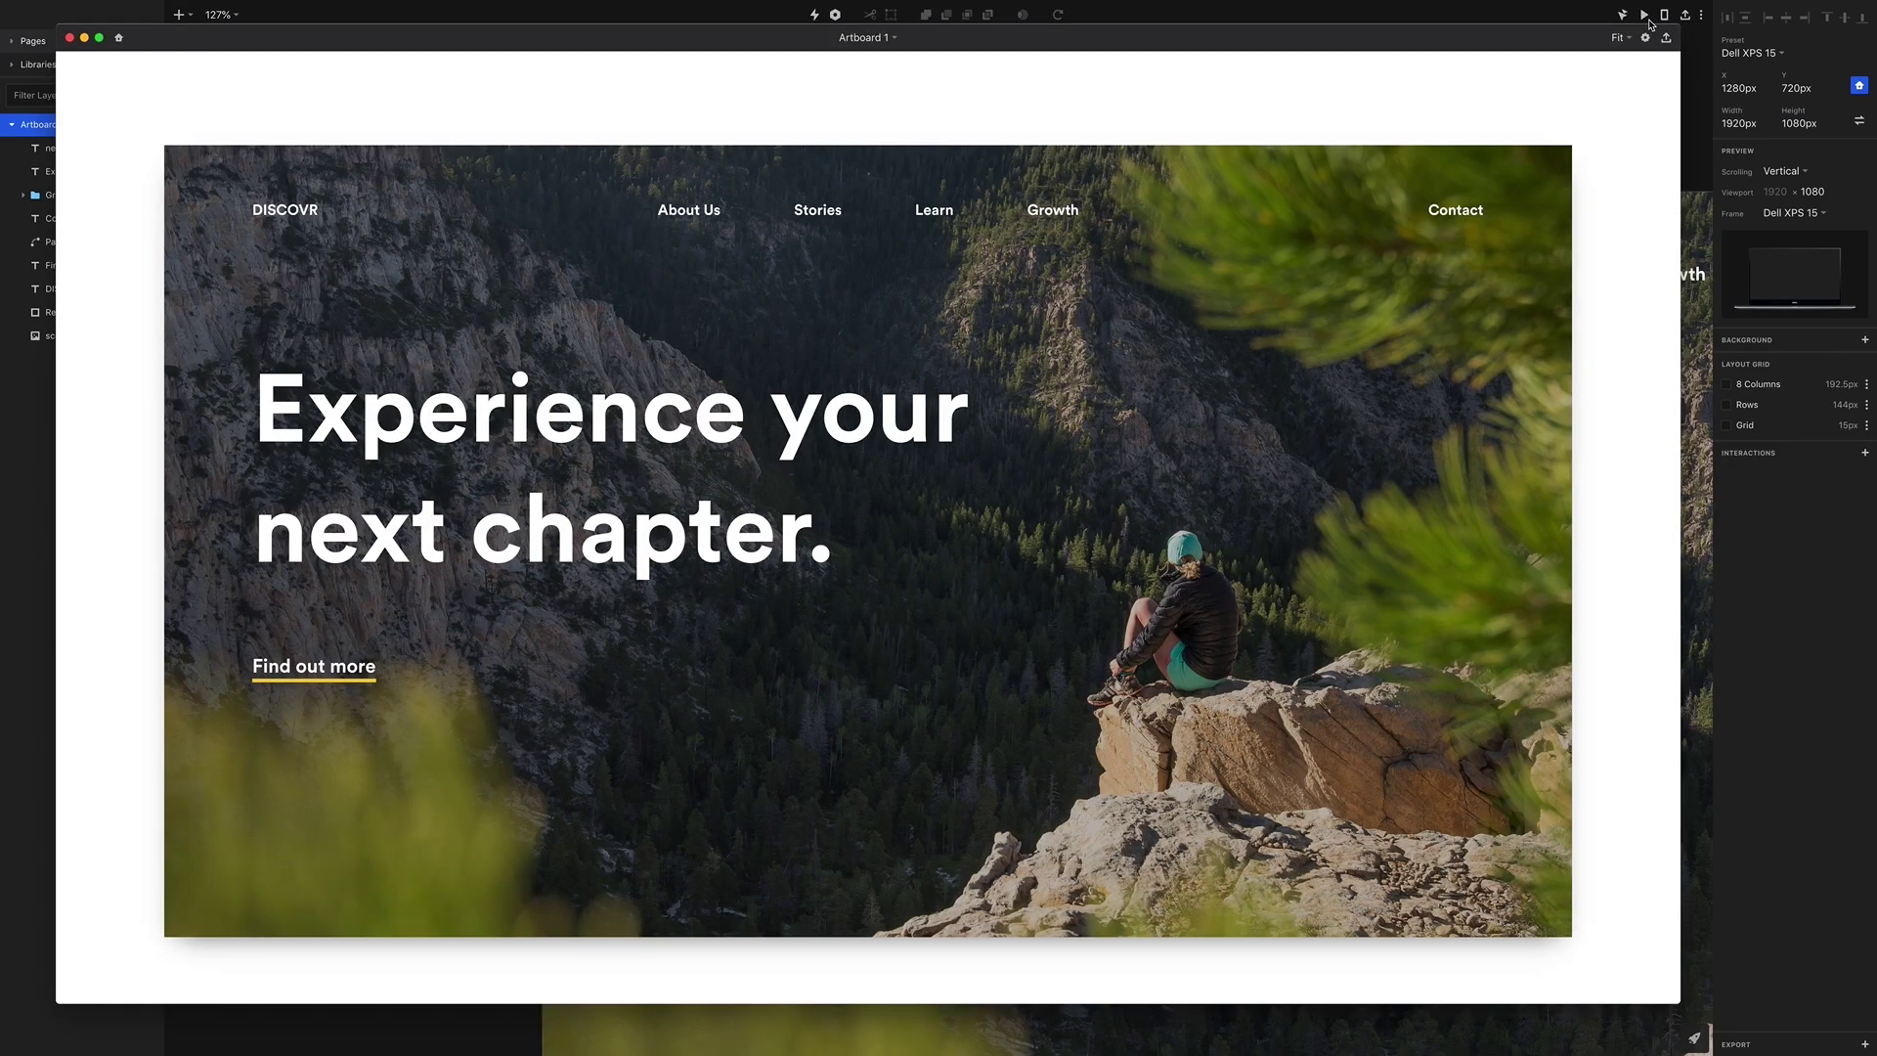
{"action": "left_click", "coordinate": [68, 39]}
Set the Find out more underline's stroke to 4
{"action": "scroll", "coordinate": [719, 800], "scroll_direction": "down", "scroll_amount": 2}
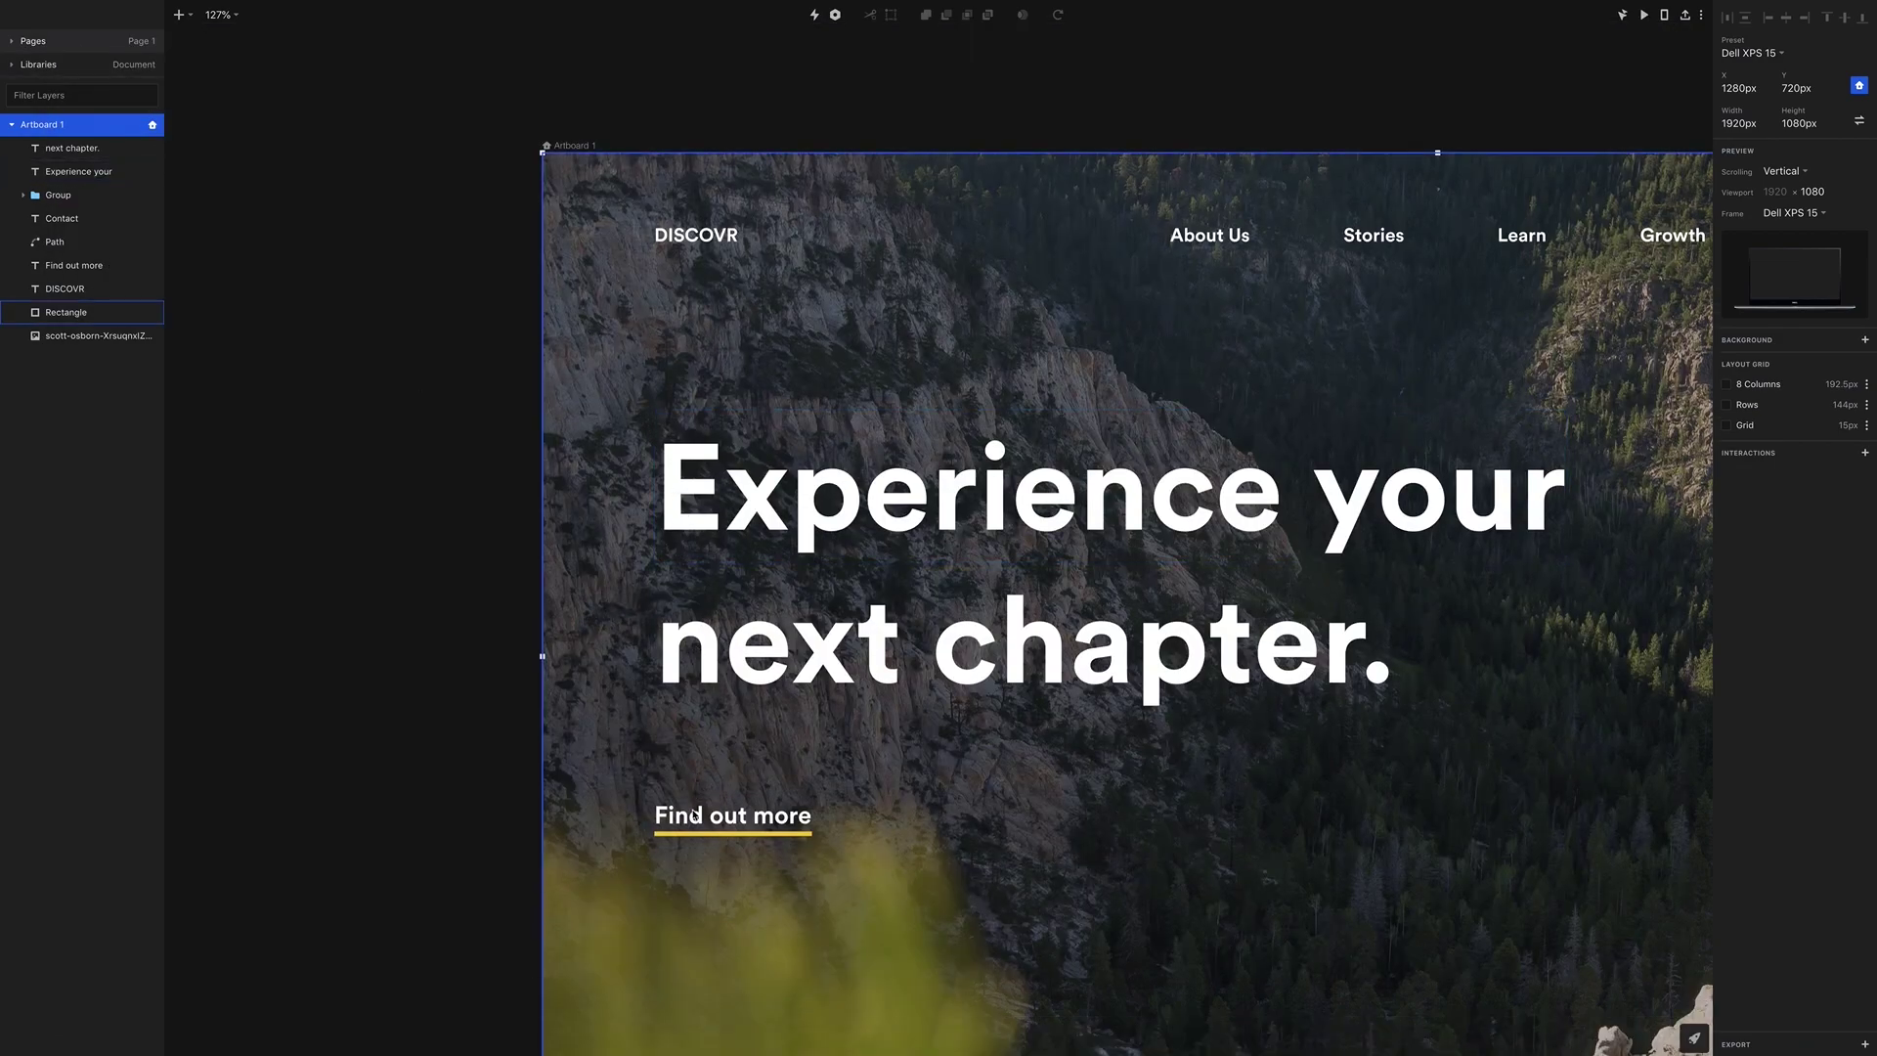
{"action": "left_click", "coordinate": [719, 800]}
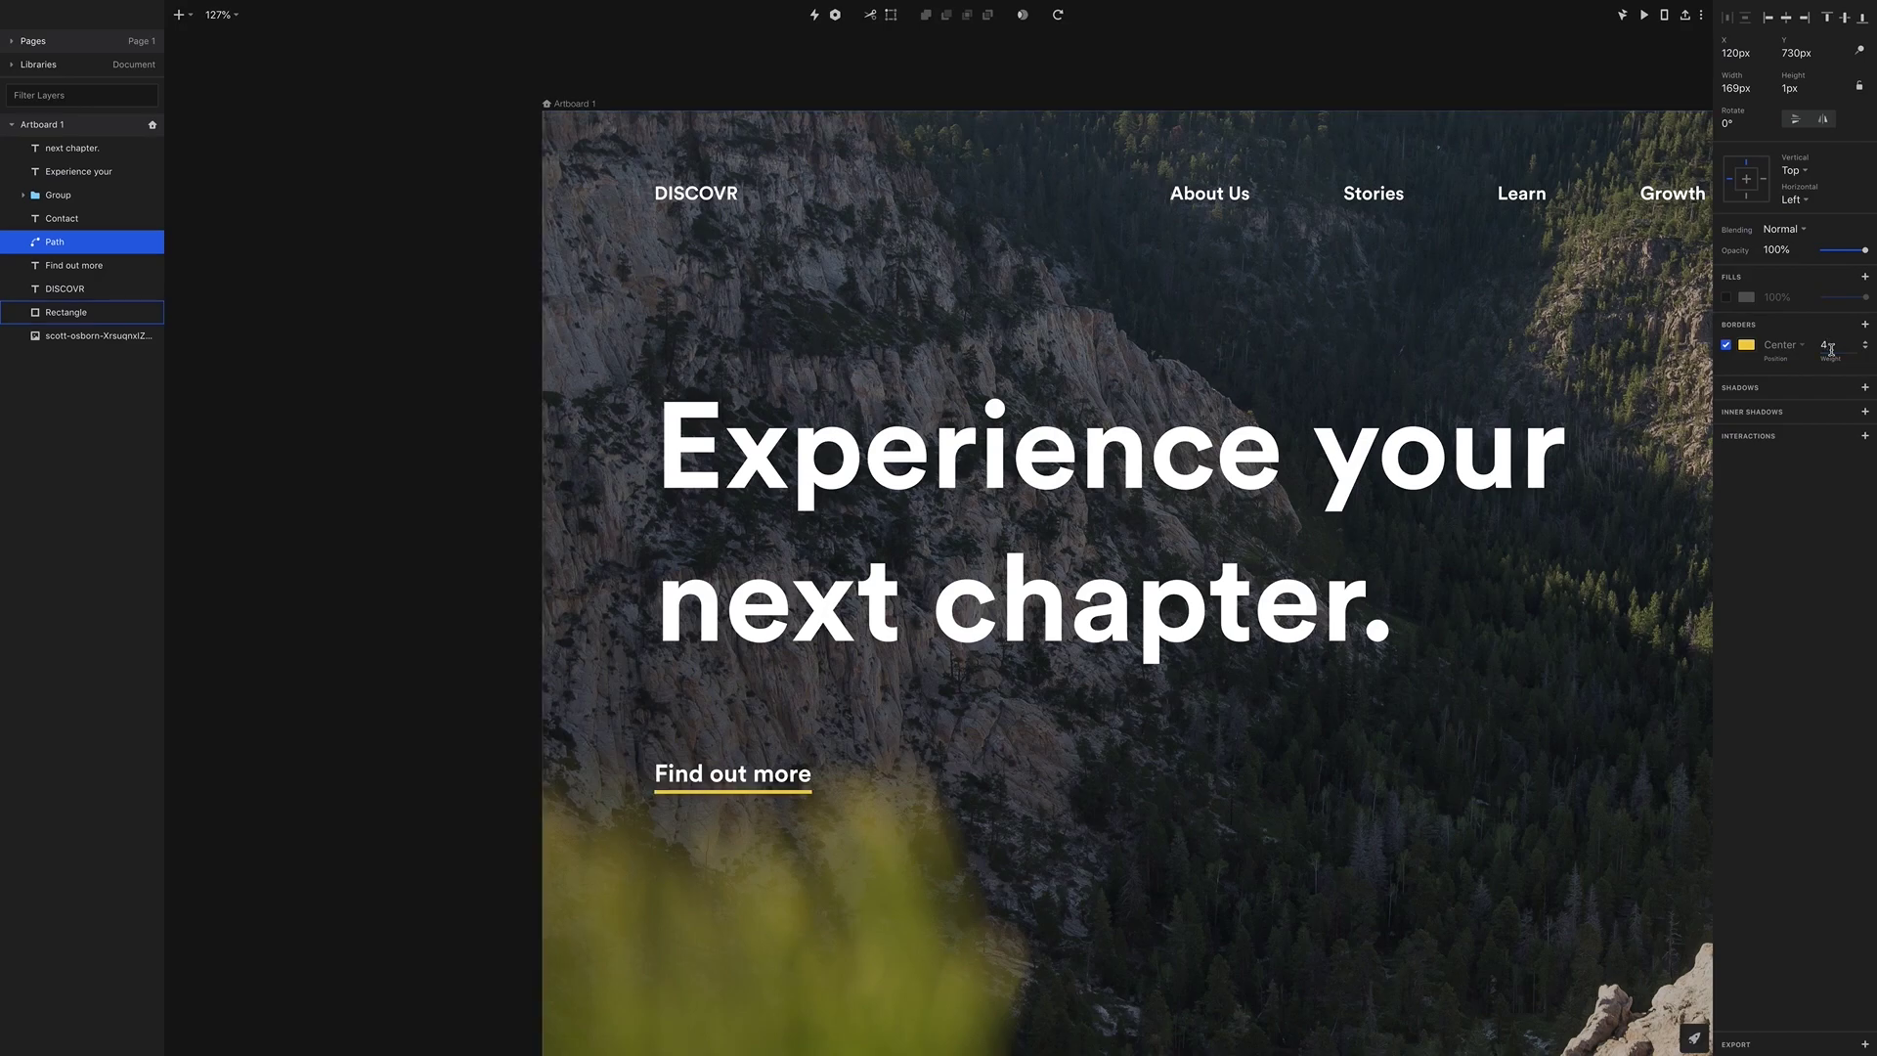
{"action": "type", "text": "4"}
{"action": "key", "text": "Return"}
Preview the full hero design from the overlay rectangle, then return to the canvas
{"action": "scroll", "coordinate": [629, 860], "scroll_direction": "up", "scroll_amount": 4}
{"action": "scroll", "coordinate": [655, 831], "scroll_direction": "down", "scroll_amount": 5}
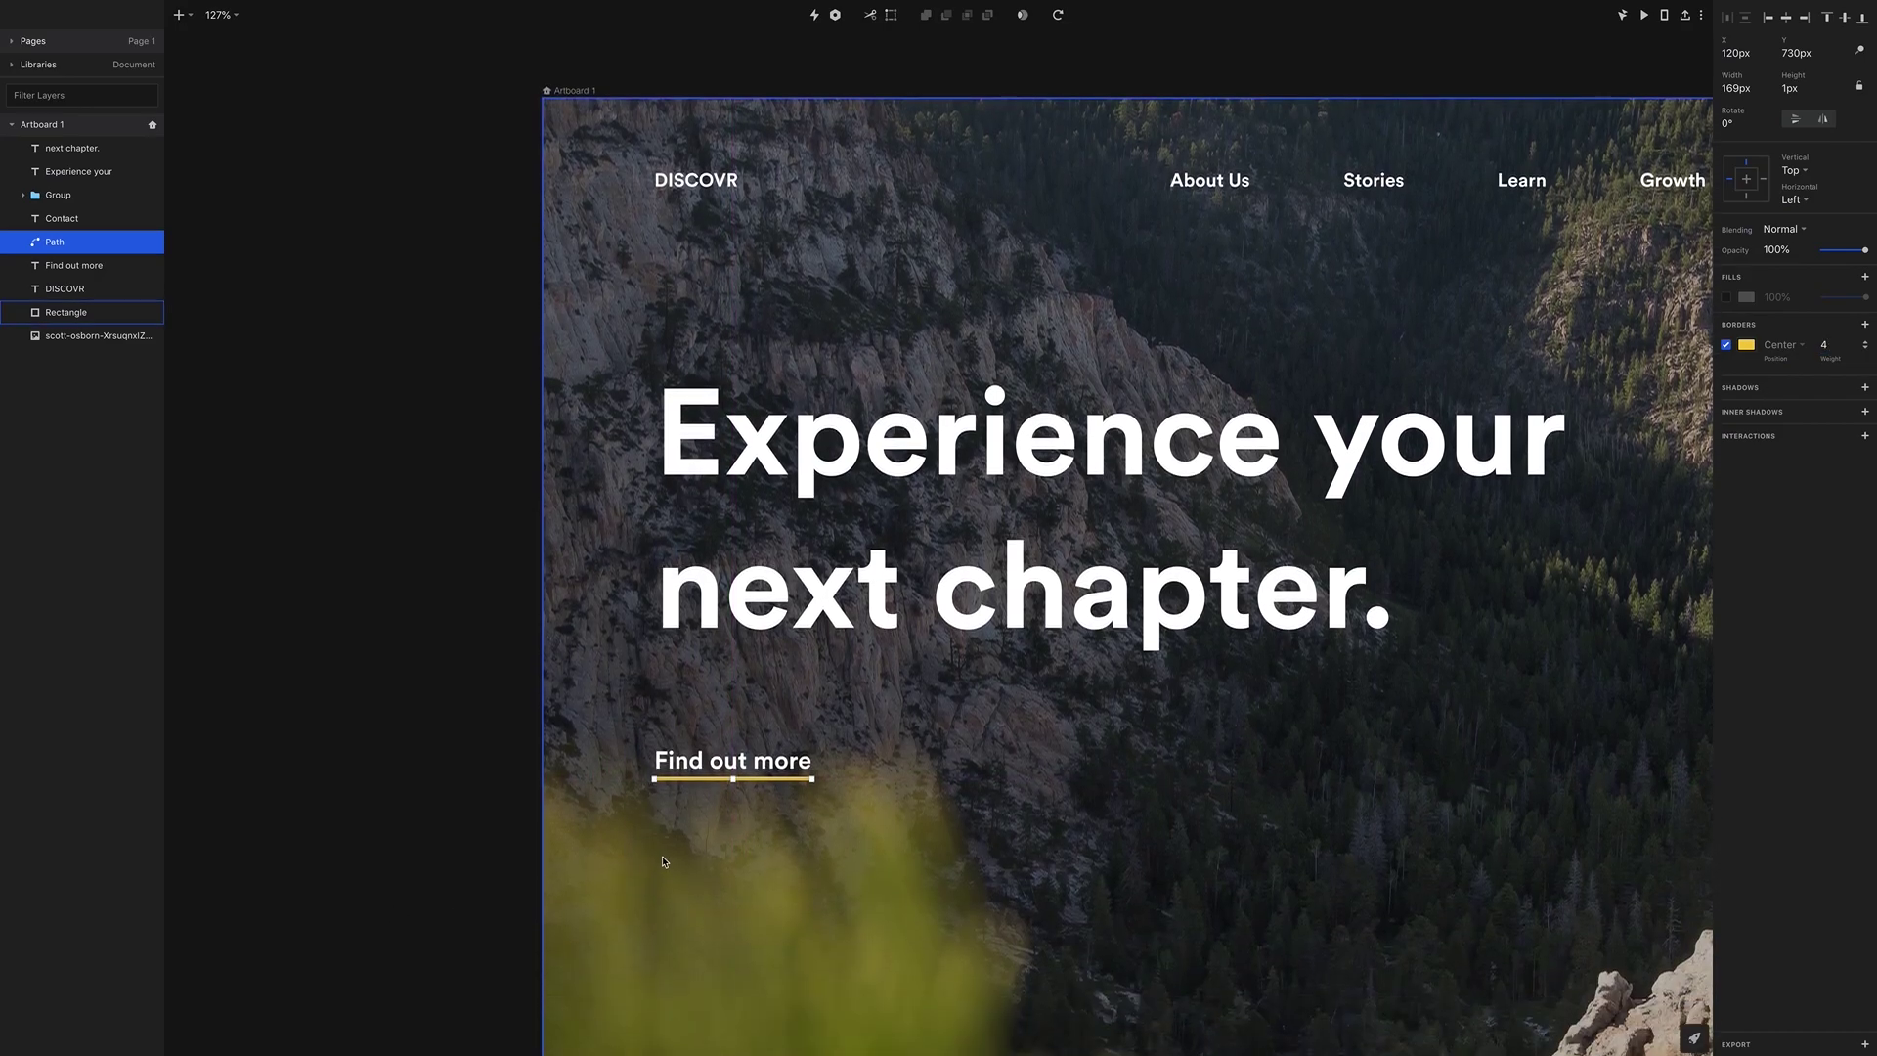
{"action": "left_click", "coordinate": [804, 720]}
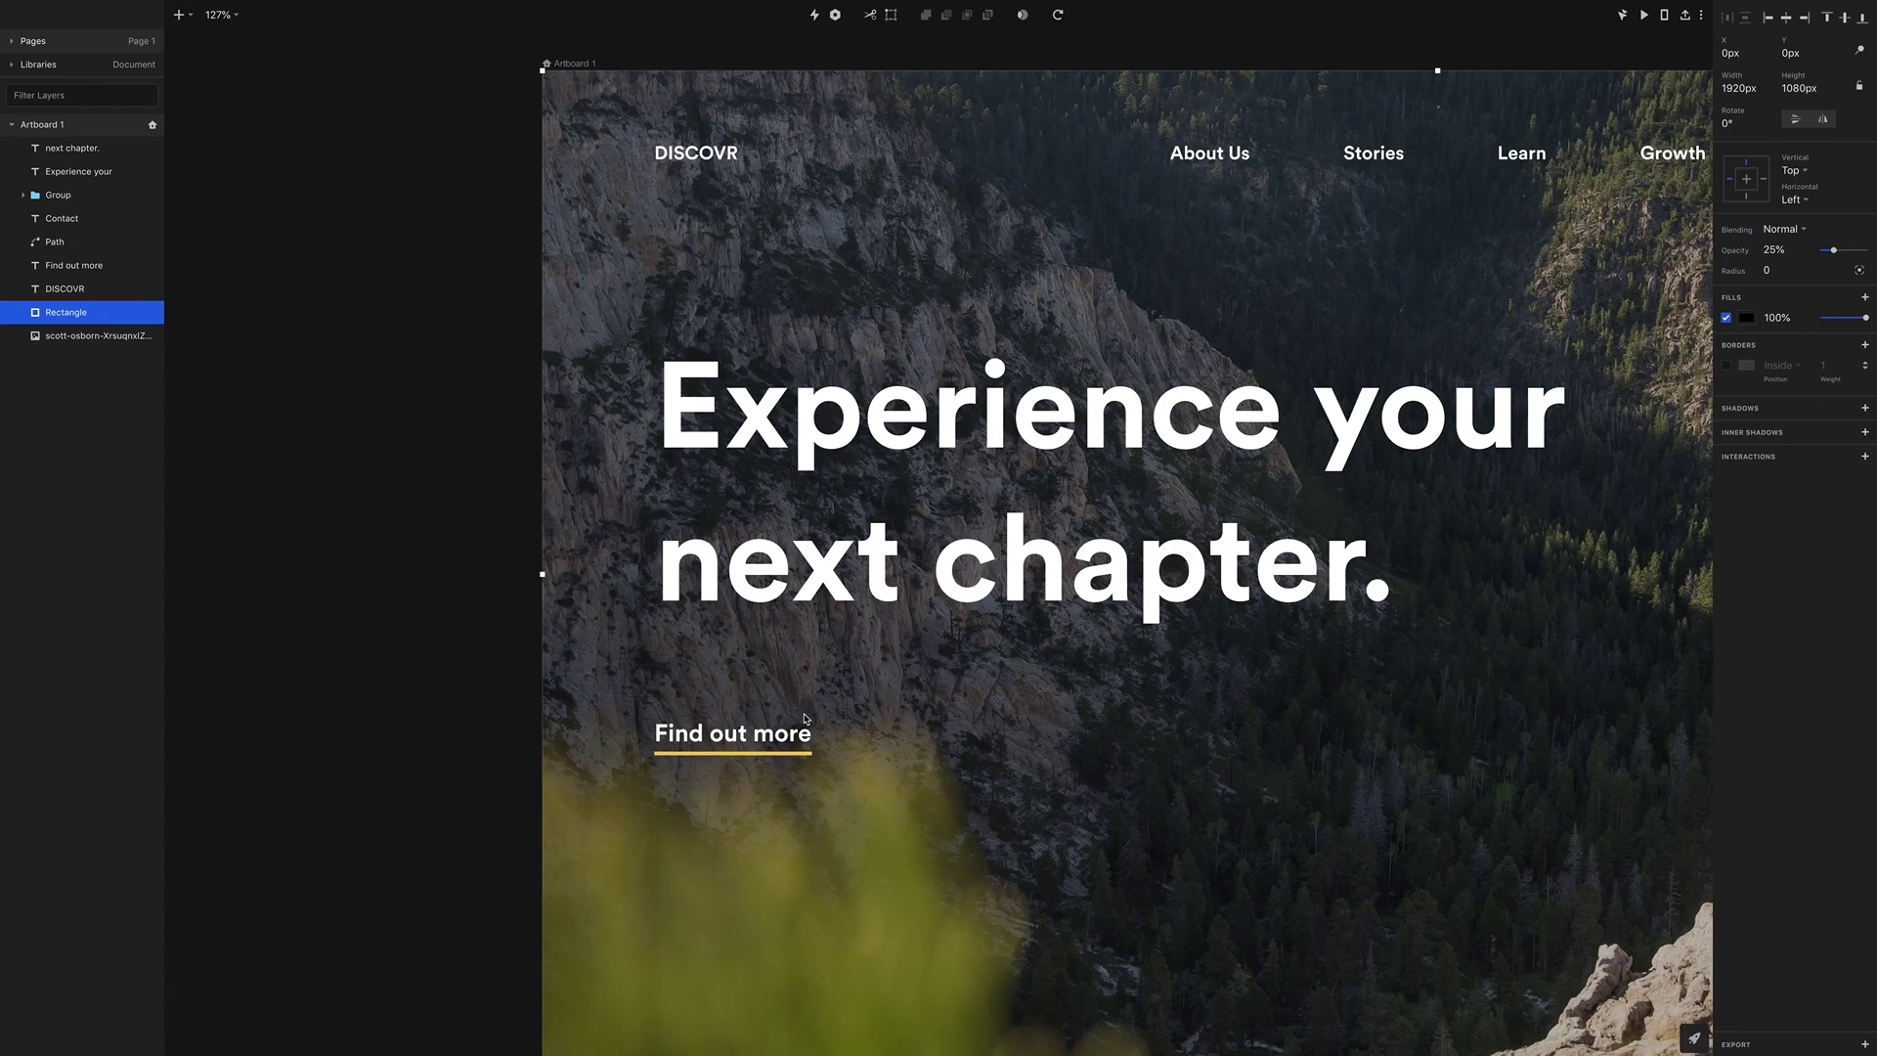
{"action": "left_click", "coordinate": [1644, 15]}
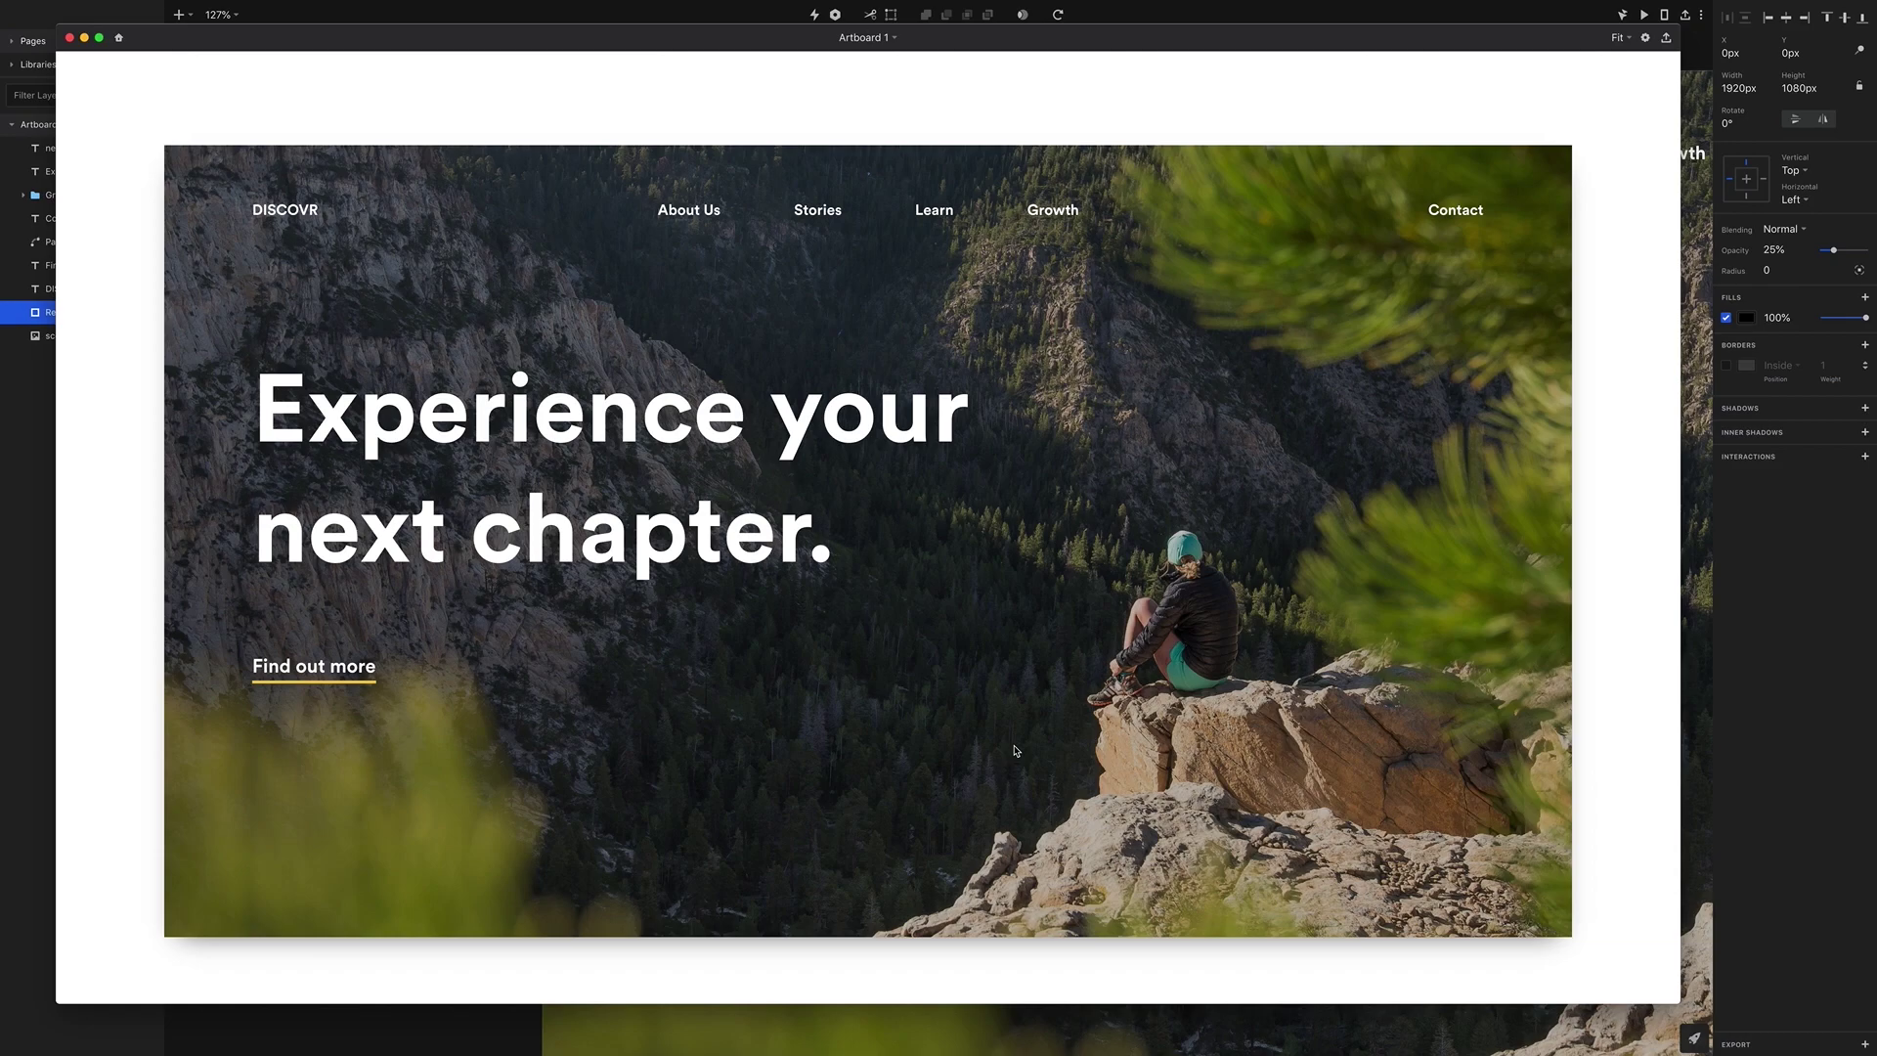
{"action": "key", "text": "Escape"}
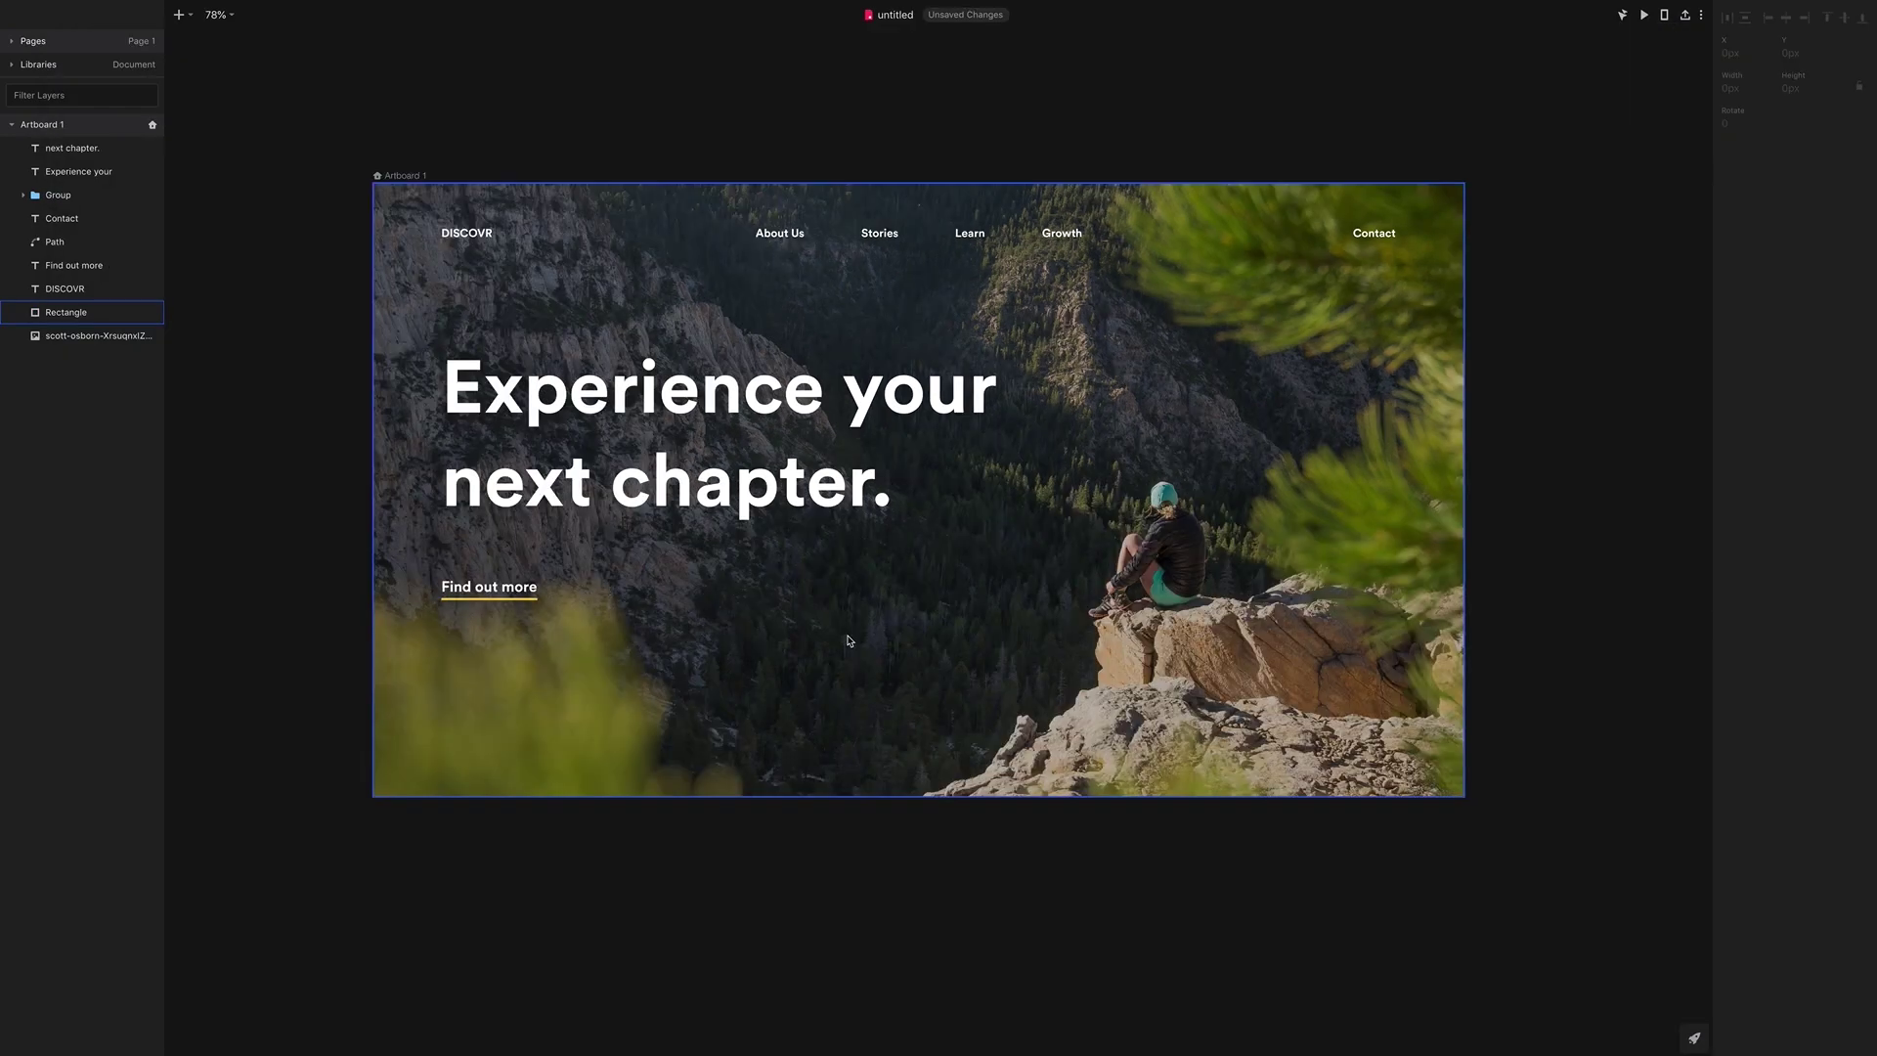
Insert a new text box on the artboard and paste the Lorem placeholder paragraph
{"action": "left_click", "coordinate": [186, 16]}
{"action": "left_click", "coordinate": [224, 227]}
{"action": "left_click", "coordinate": [544, 673]}
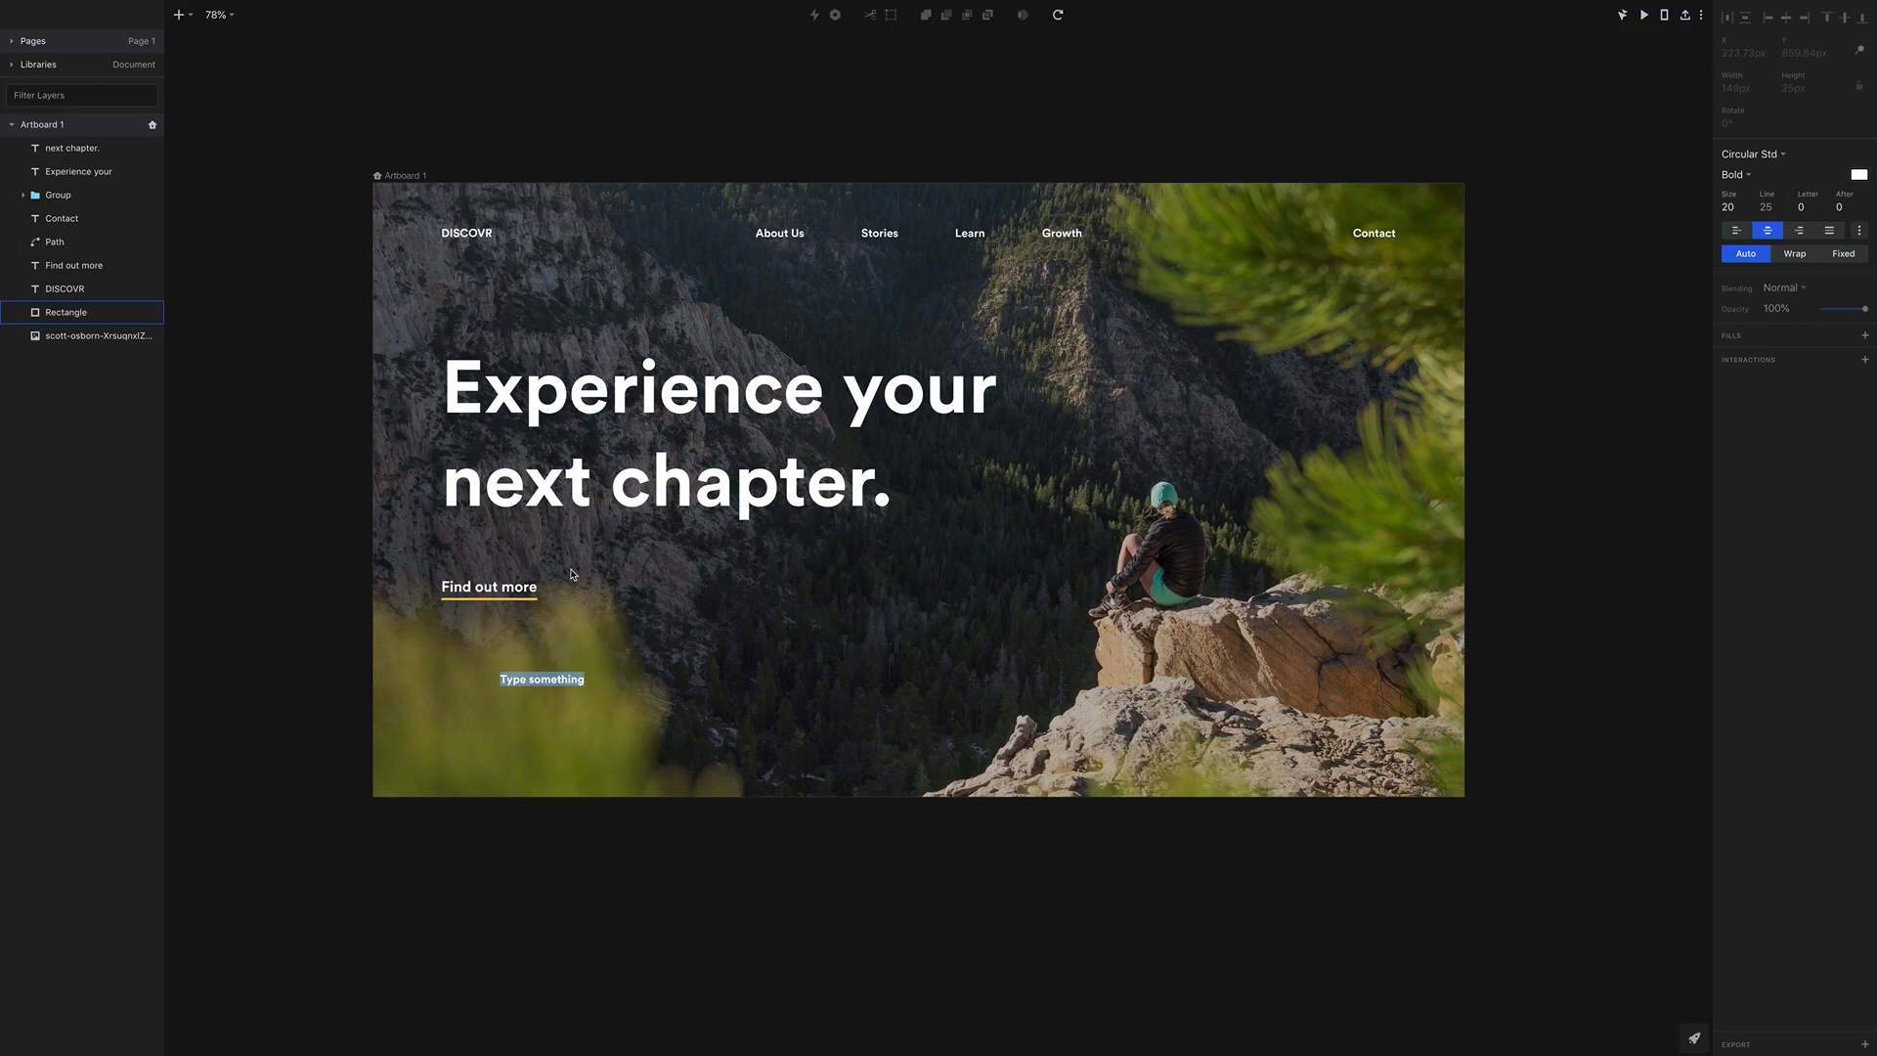
{"action": "left_click_drag", "start_coordinate": [559, 680], "coordinate": [476, 686]}
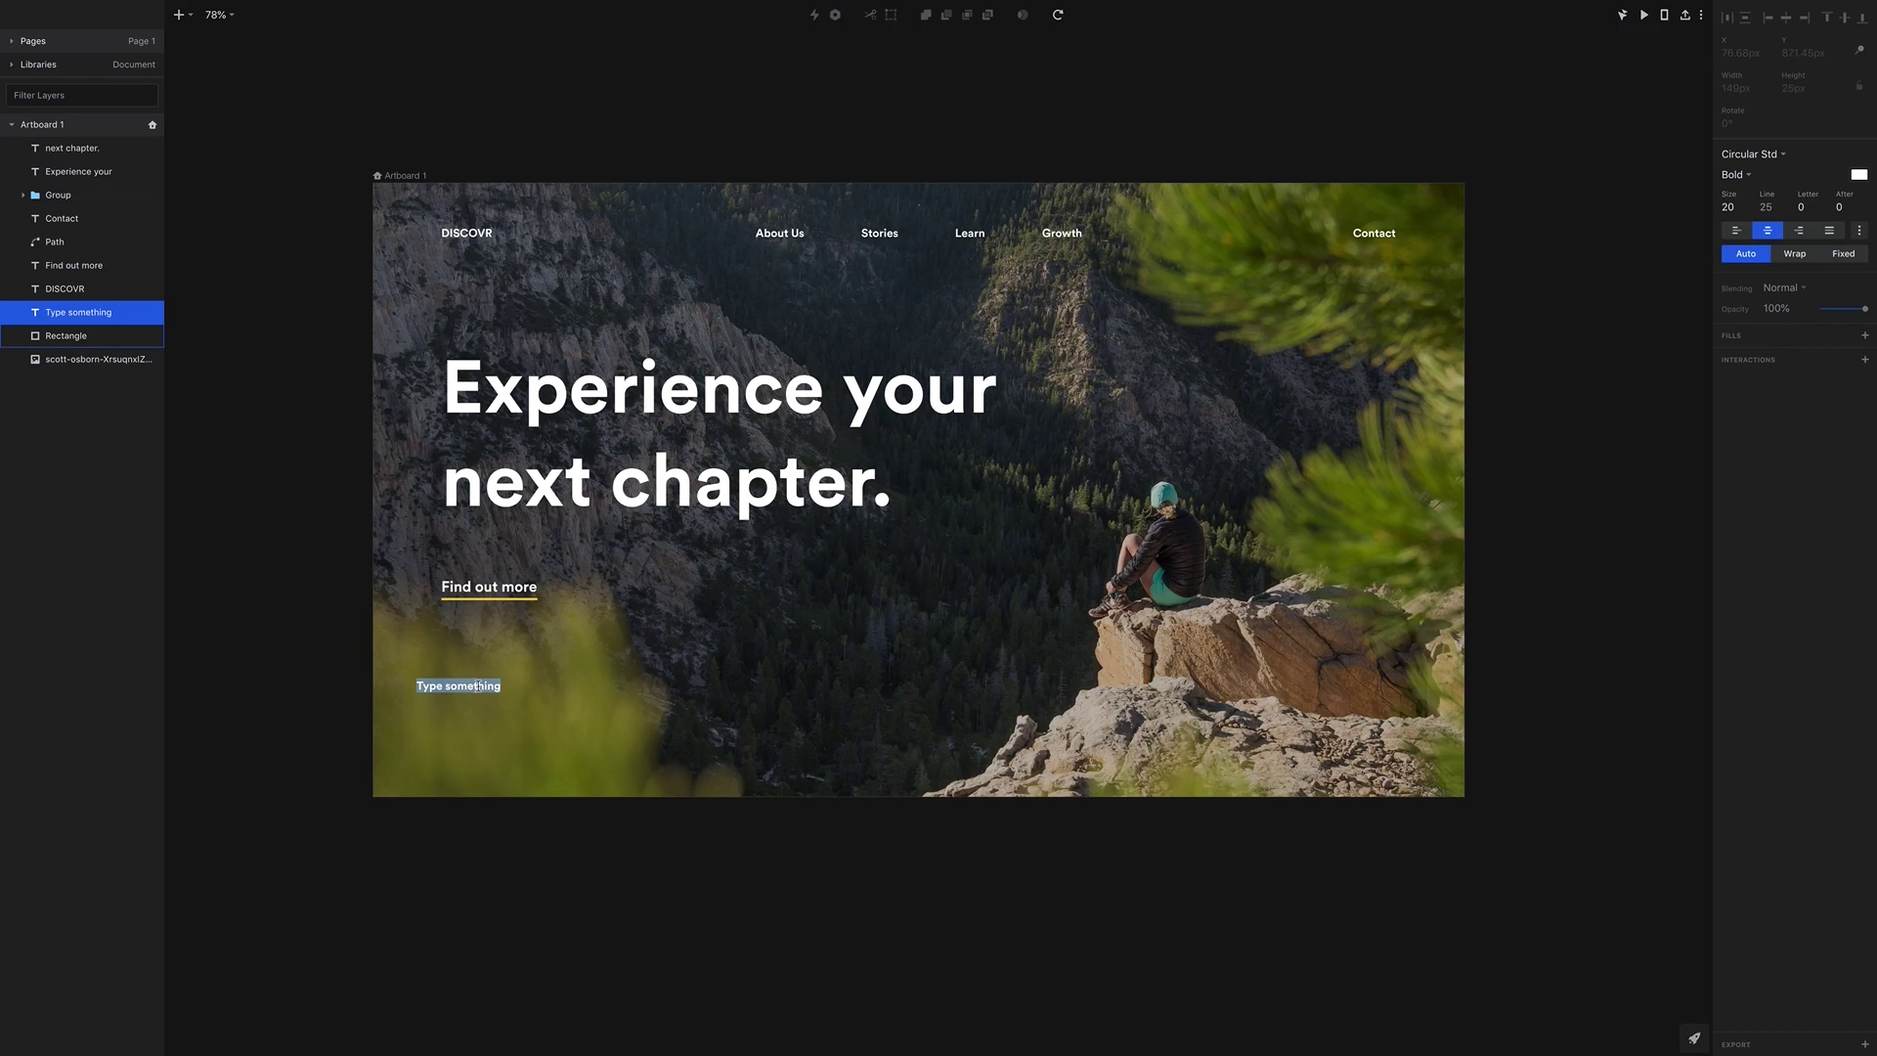
{"action": "type", "text": "It is a long established fact that a reader will be distracted by the readable content of a page when looking at its layout. The point of using Lorem."}
{"action": "key", "text": "Escape"}
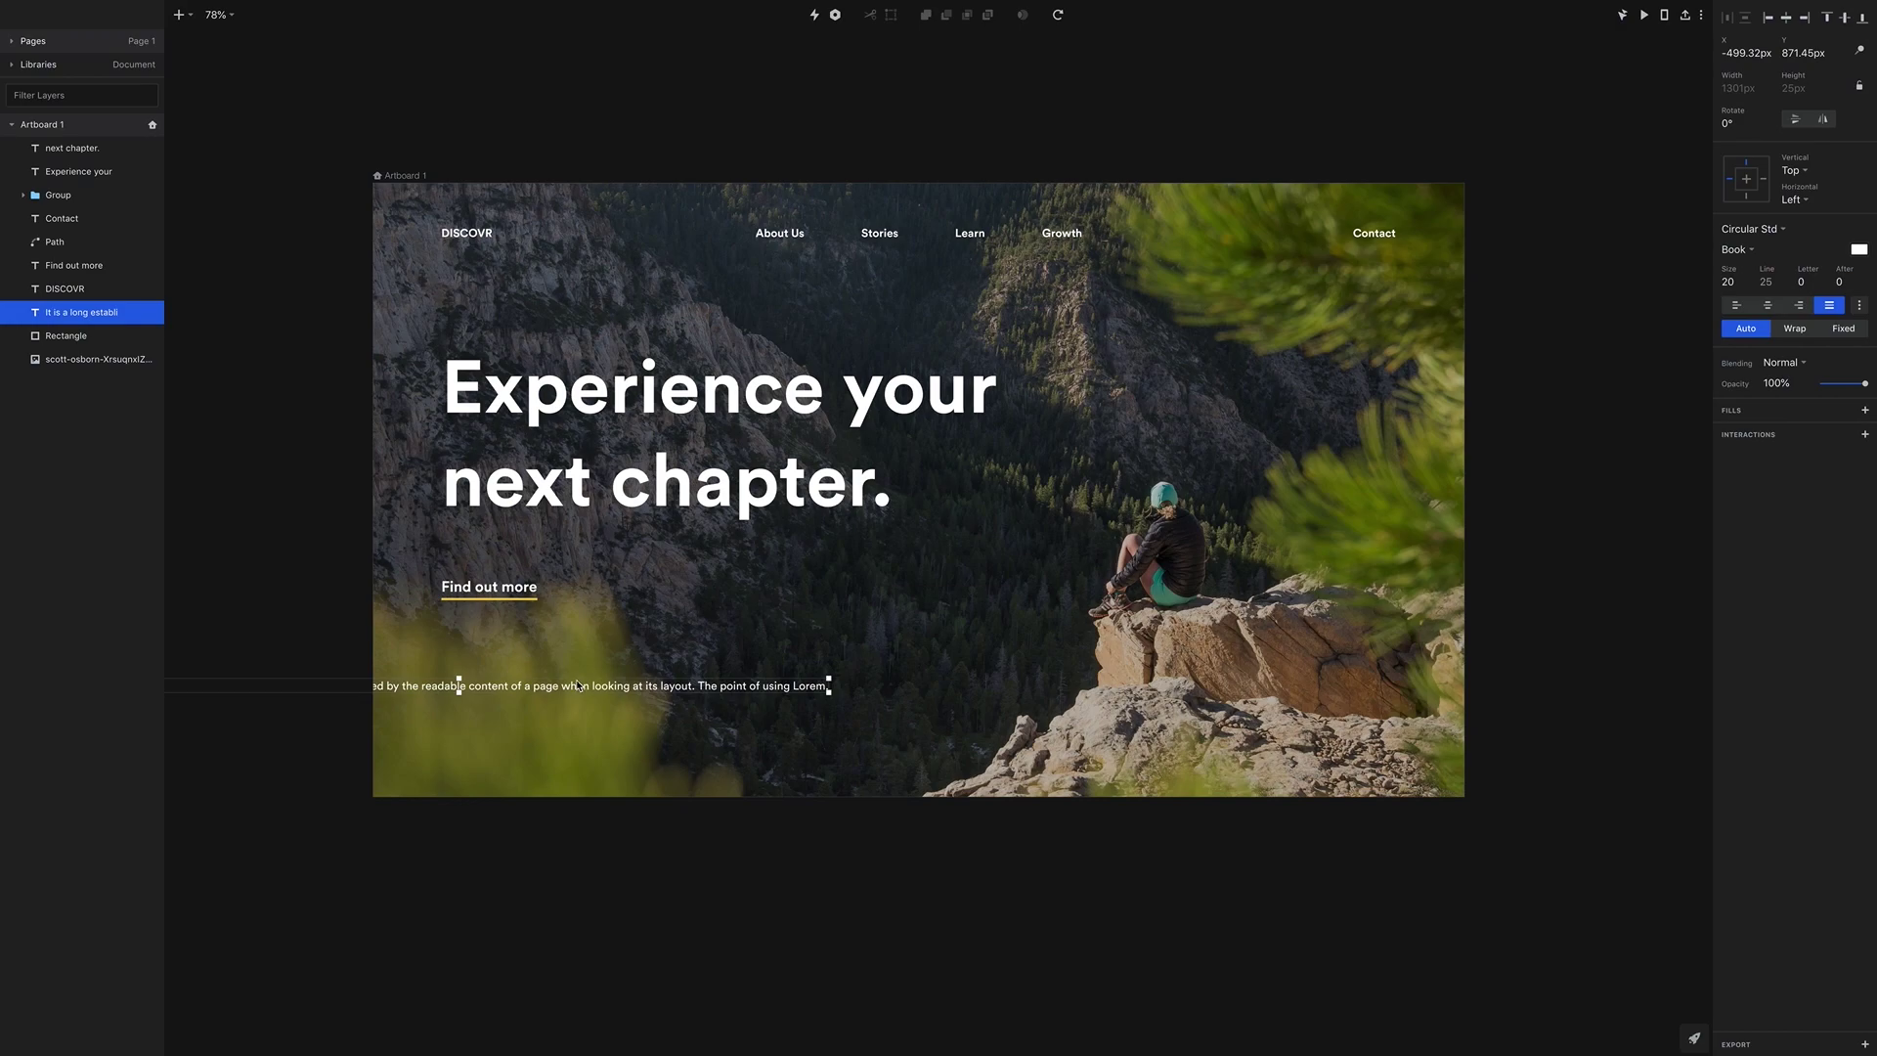
Move the paragraph below Find out more and make it wrap at 592 px wide
{"action": "left_click_drag", "start_coordinate": [565, 688], "coordinate": [826, 670]}
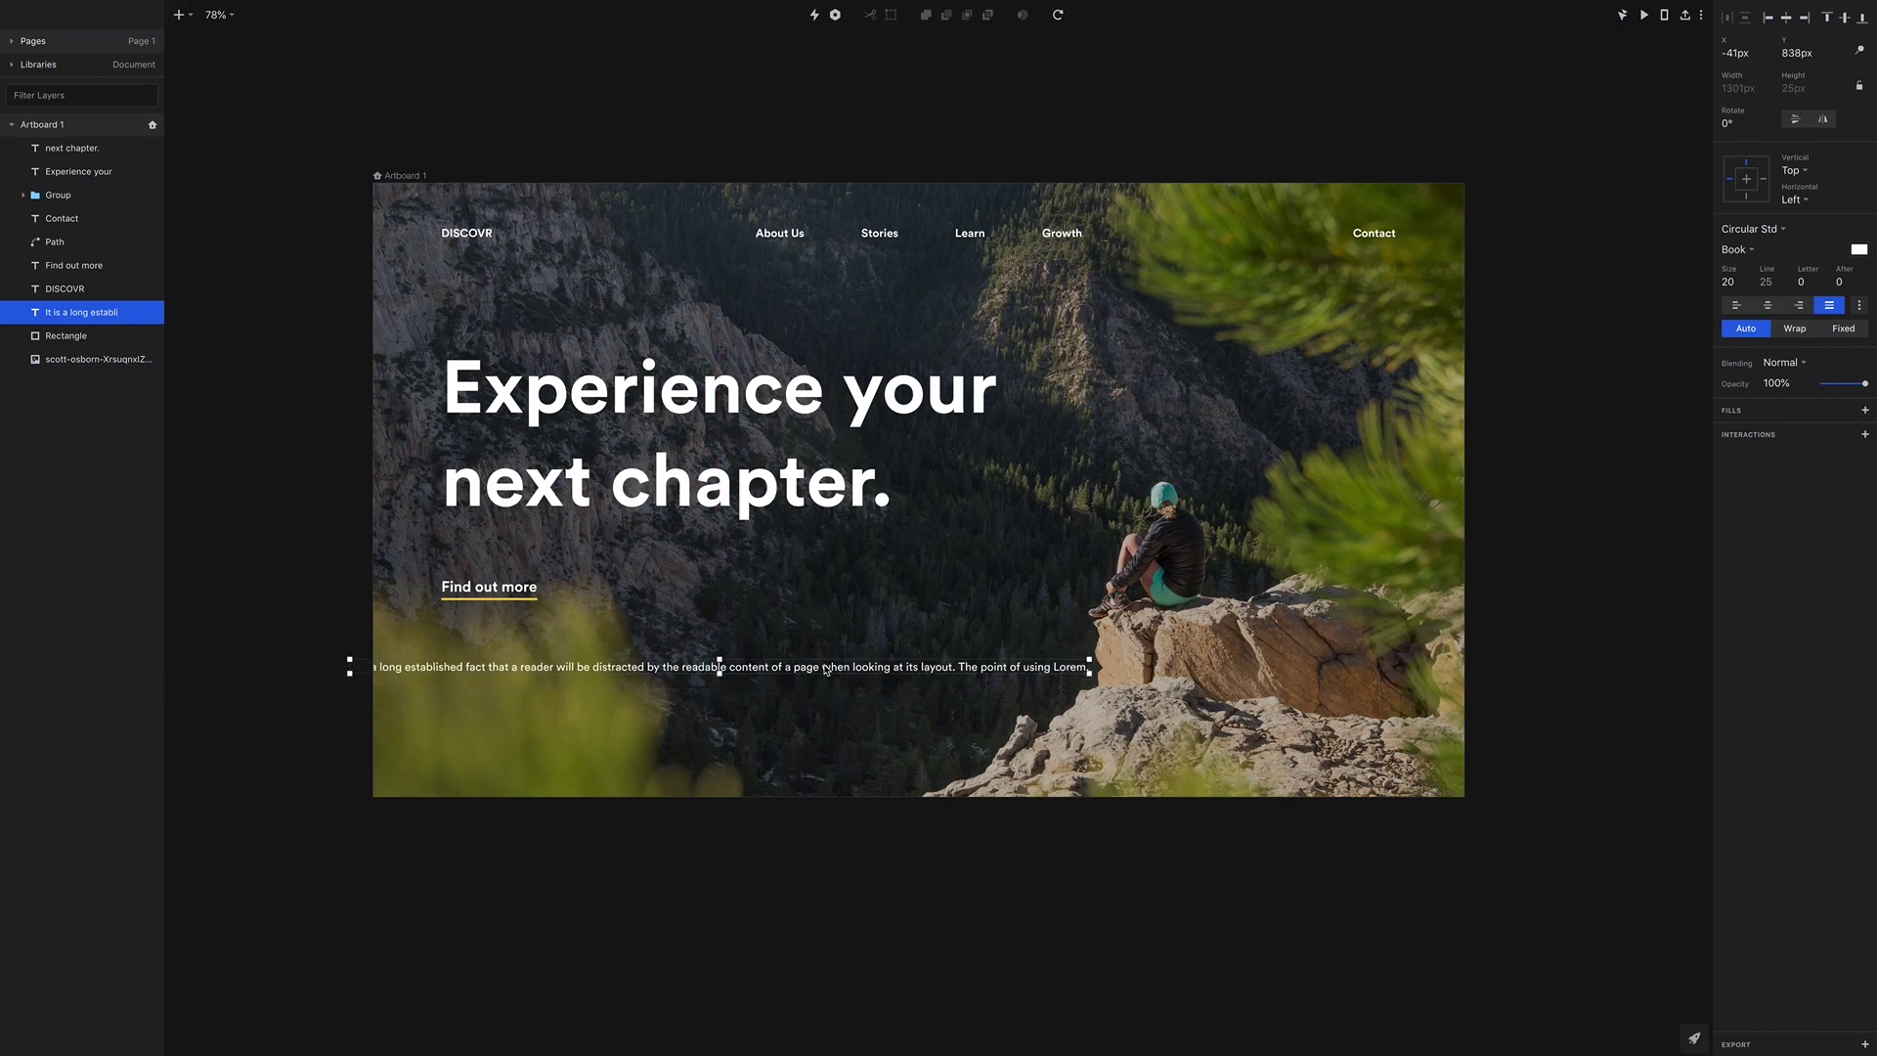
{"action": "left_click", "coordinate": [1794, 330]}
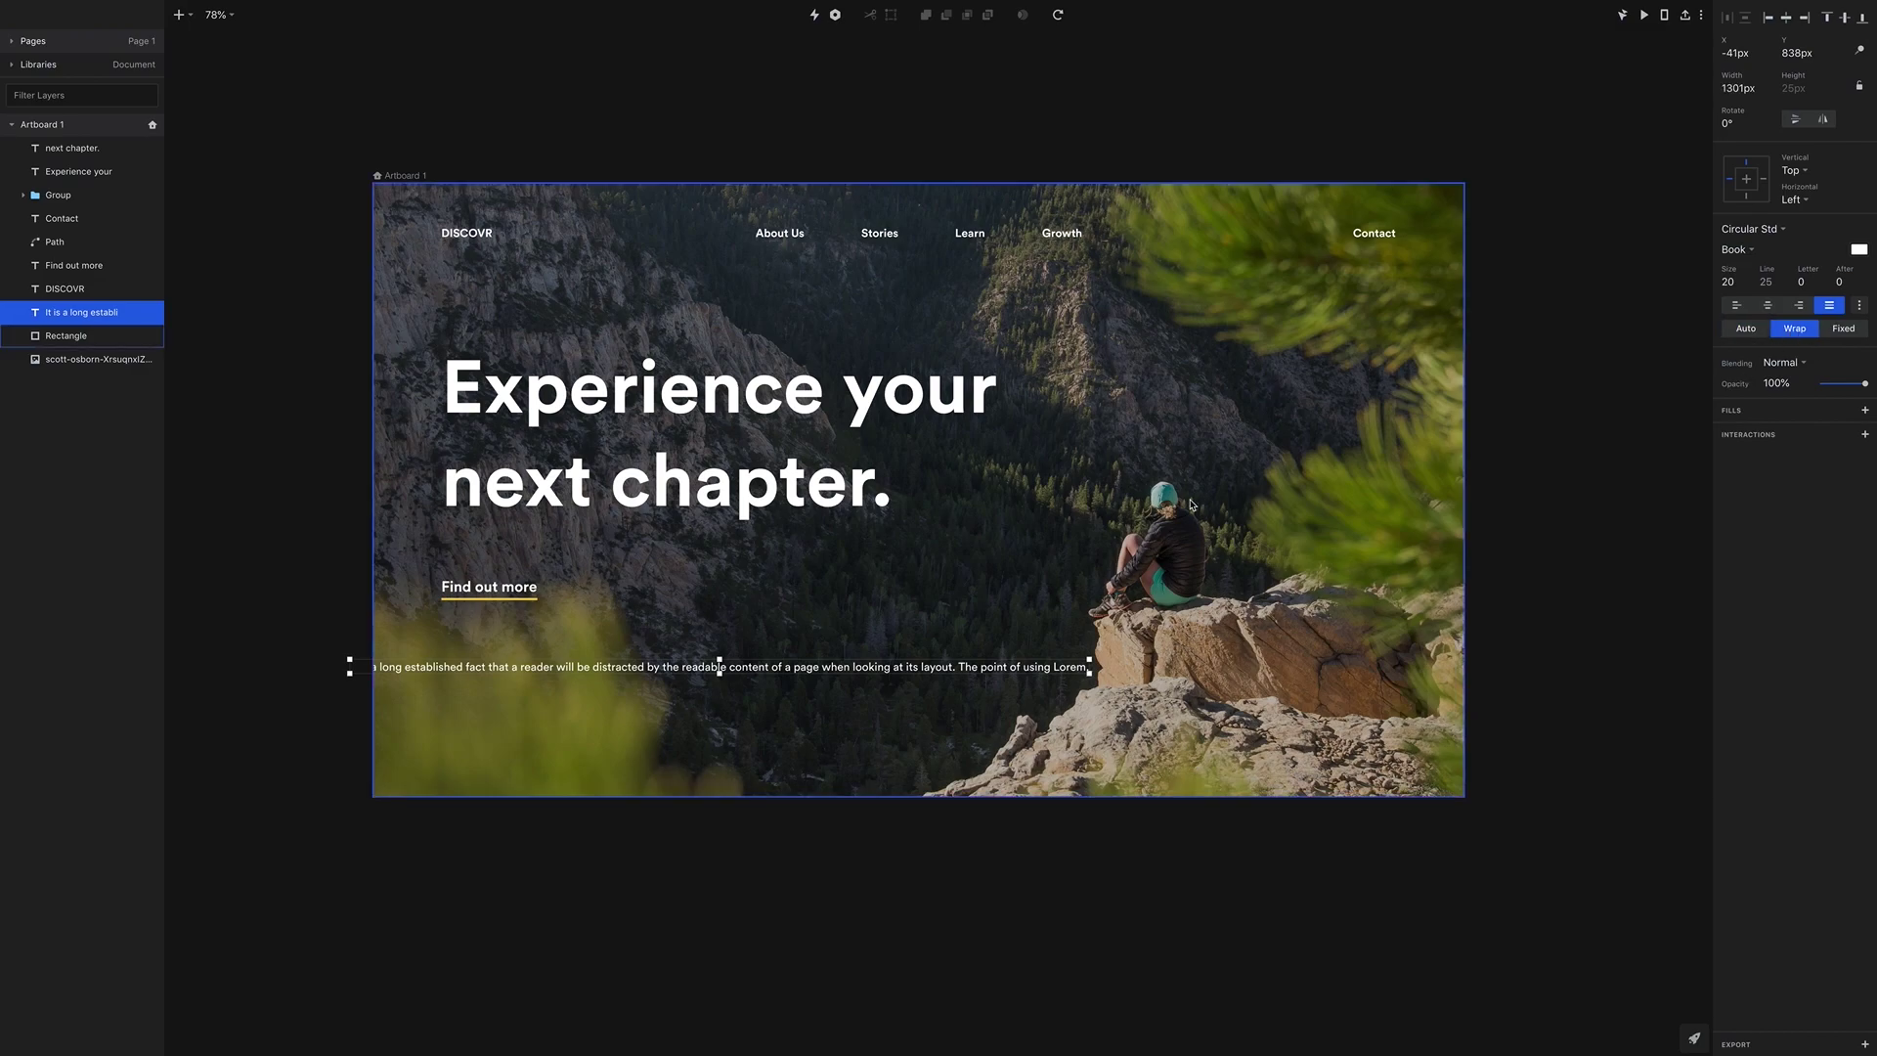
{"action": "left_click_drag", "start_coordinate": [1088, 671], "coordinate": [705, 684]}
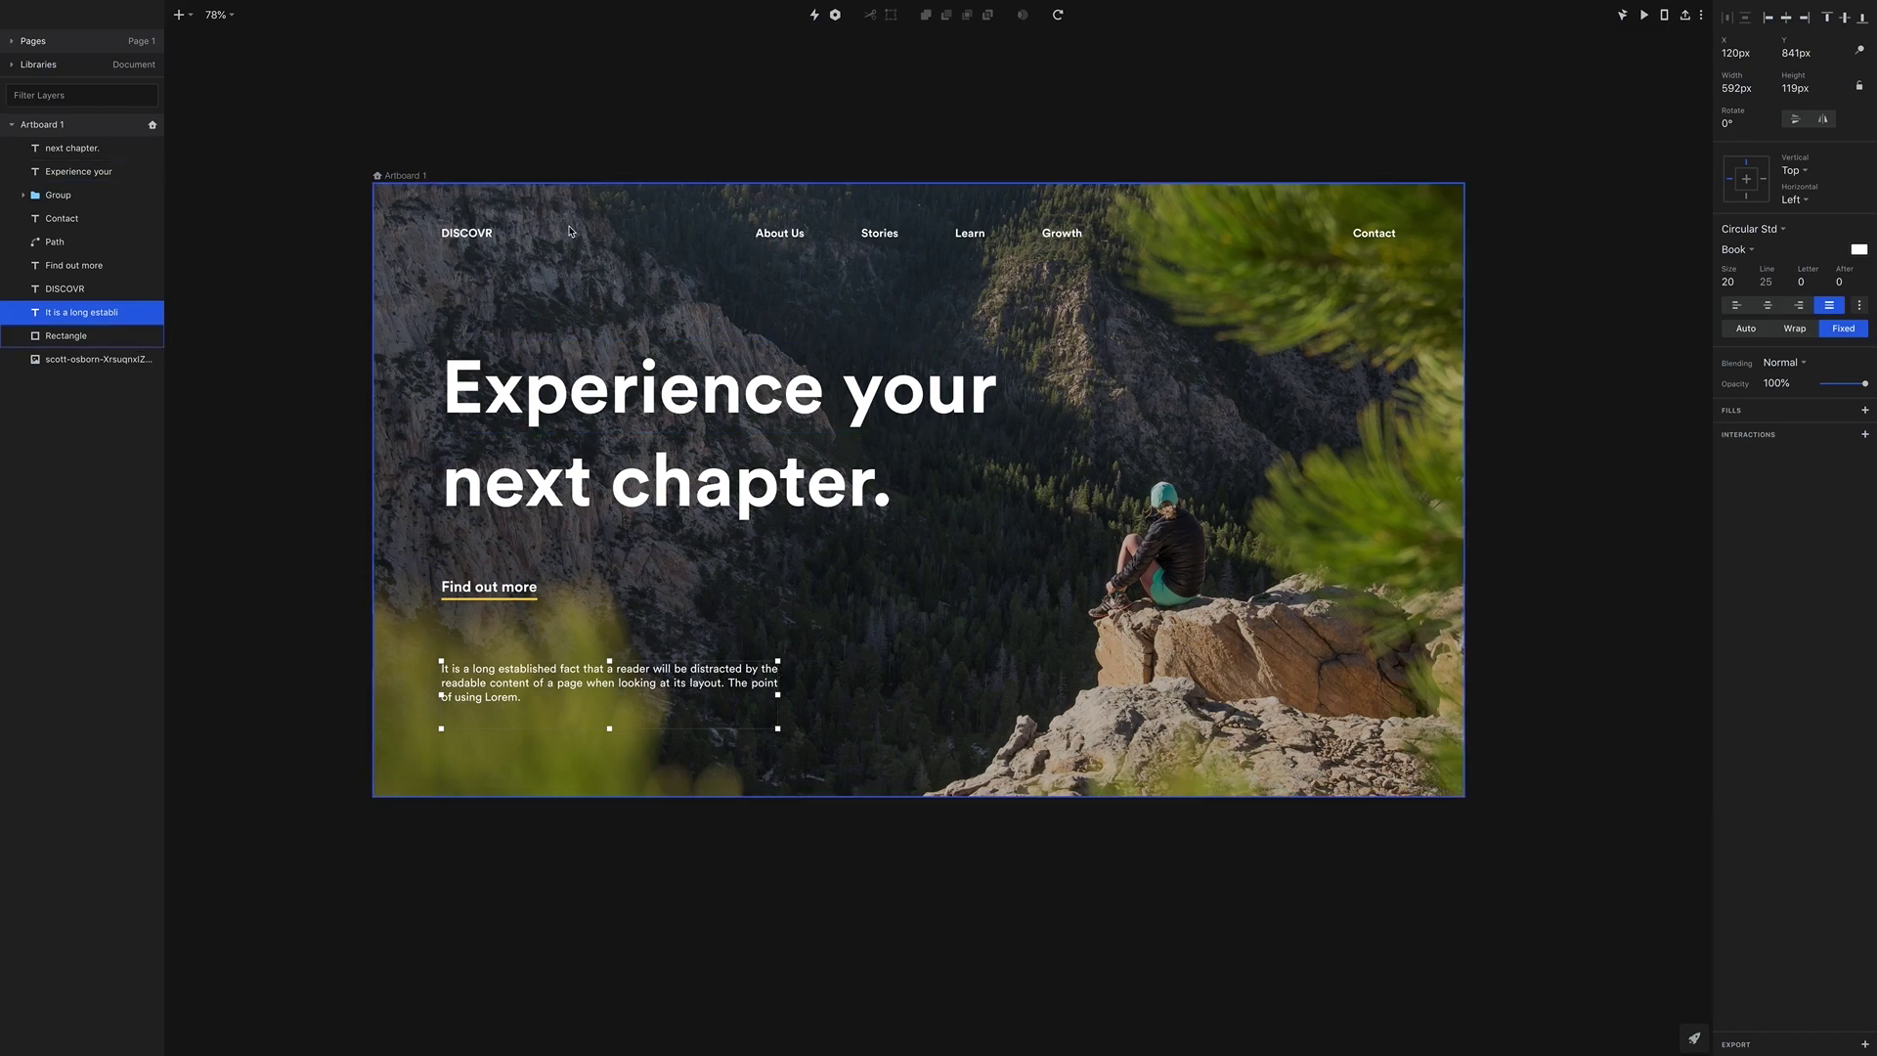
{"action": "left_click", "coordinate": [409, 176]}
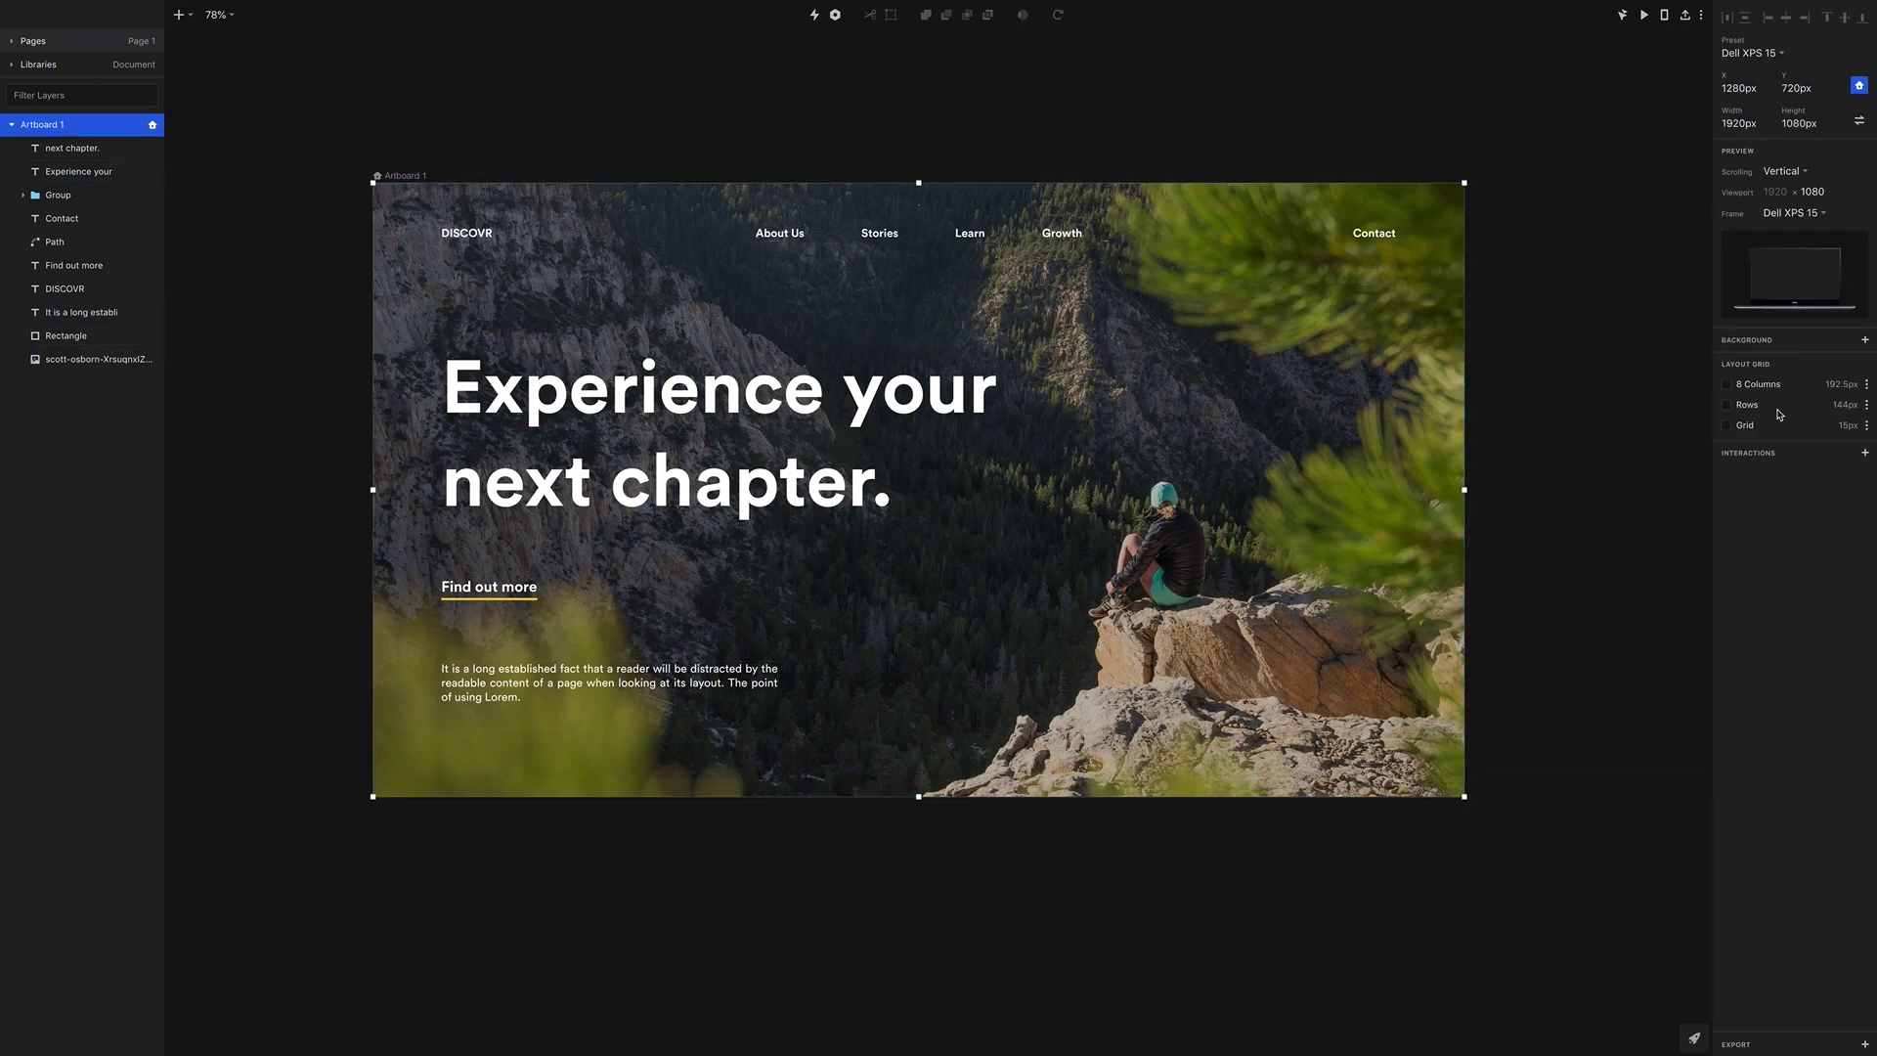
Show the 8-column layout grid and widen the paragraph to 618 px
{"action": "left_click", "coordinate": [1727, 384]}
{"action": "left_click", "coordinate": [775, 669]}
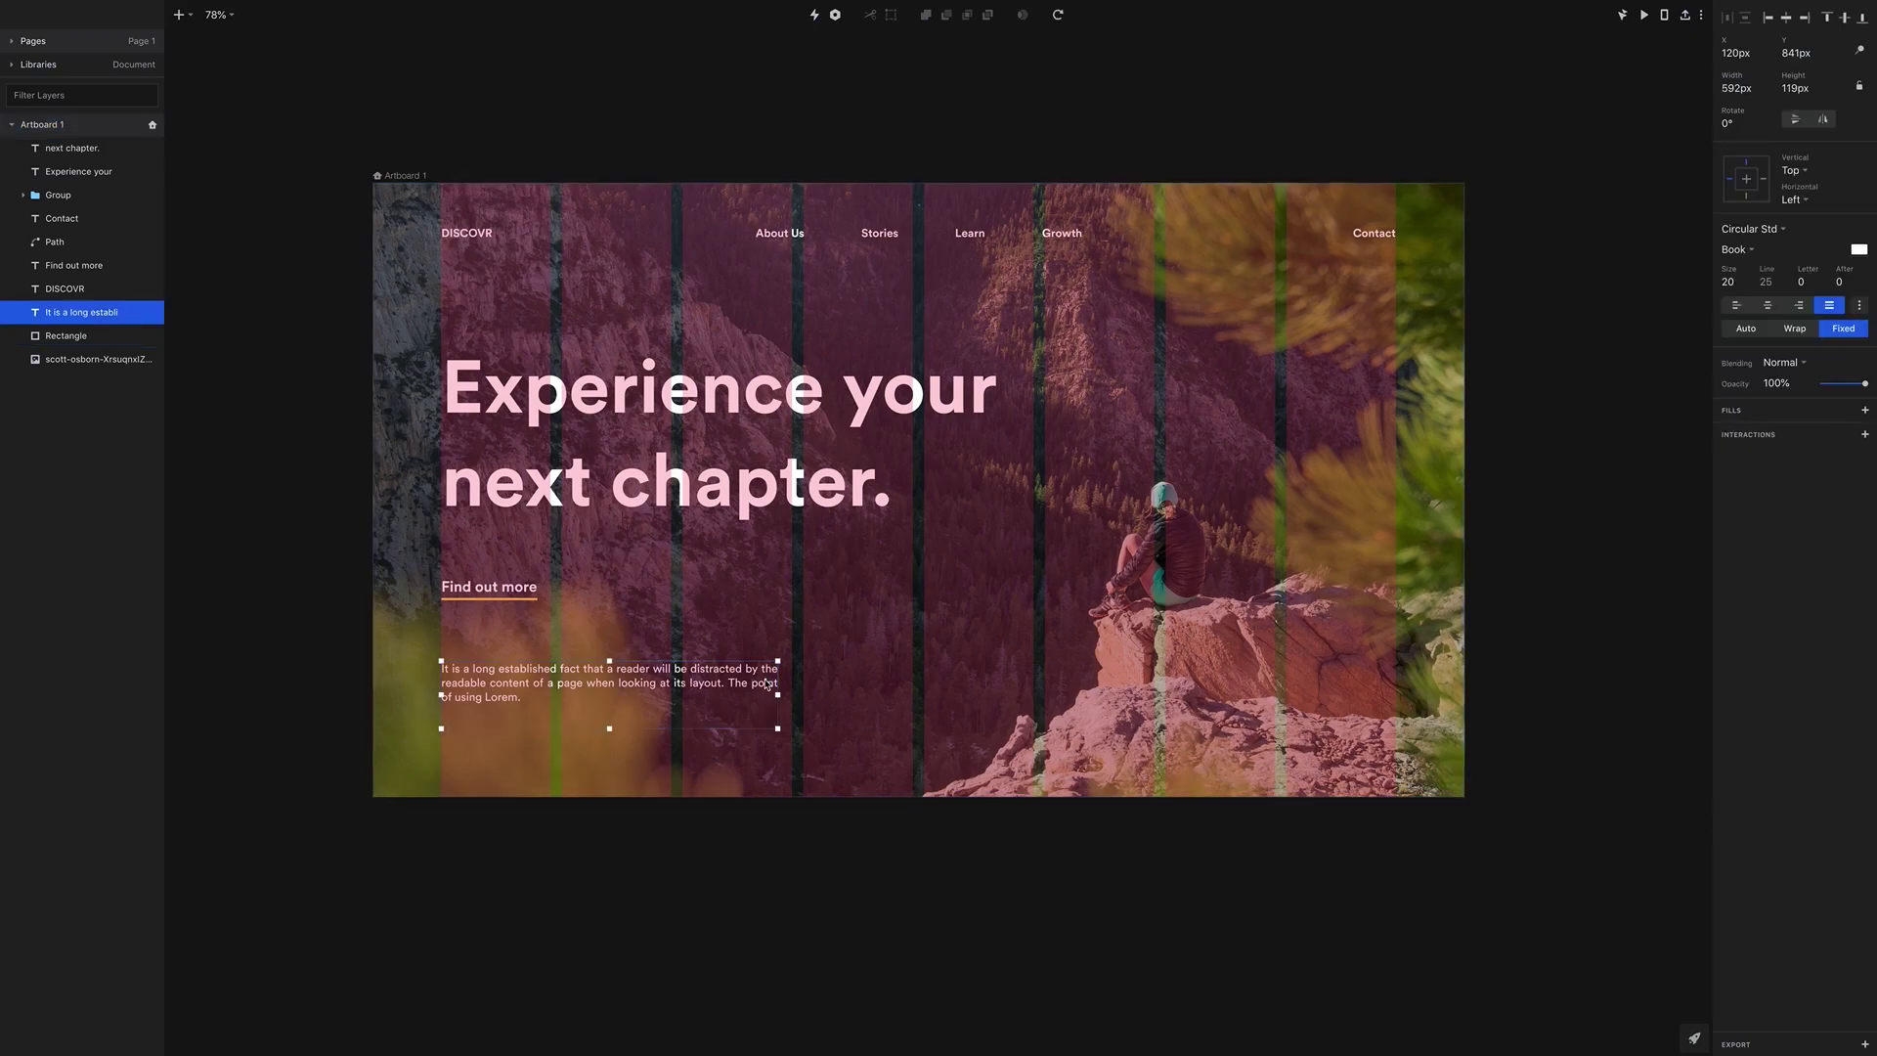
{"action": "left_click_drag", "start_coordinate": [779, 694], "coordinate": [790, 693]}
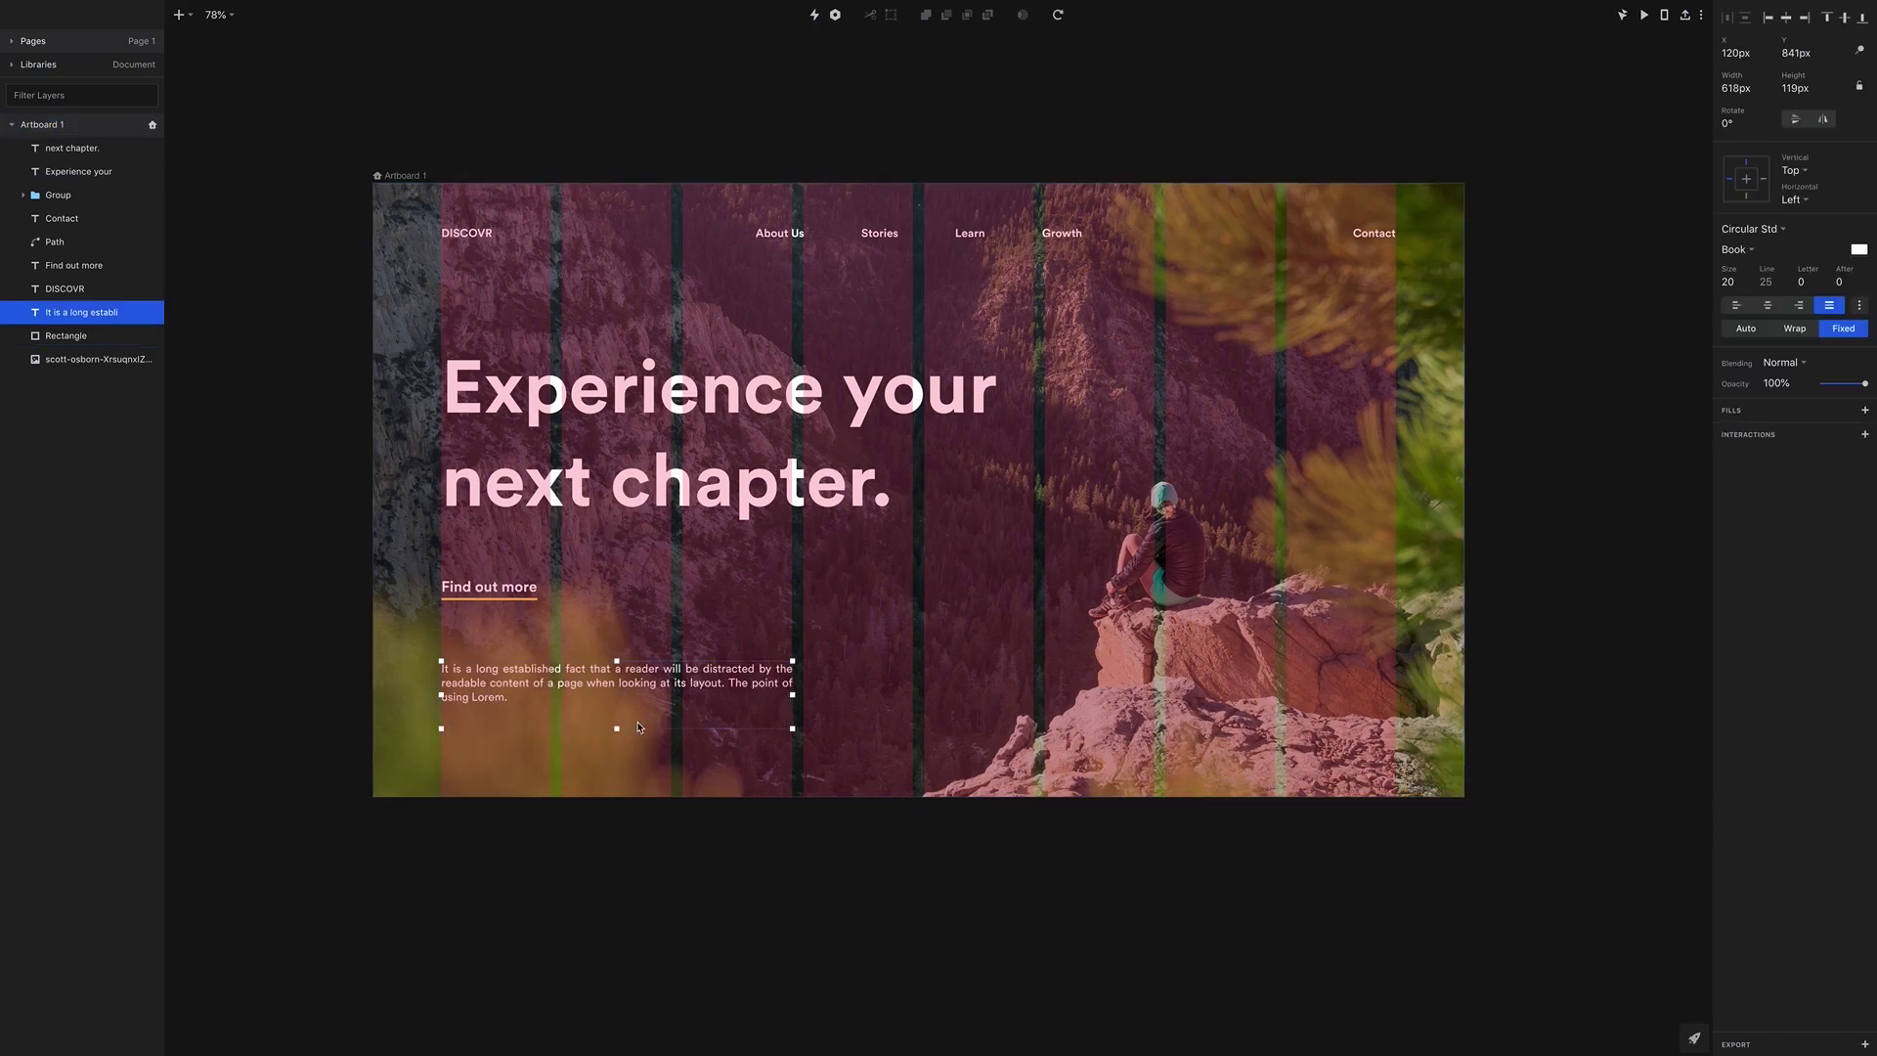
Set the paragraph's line spacing to 40
{"action": "left_click", "coordinate": [708, 710]}
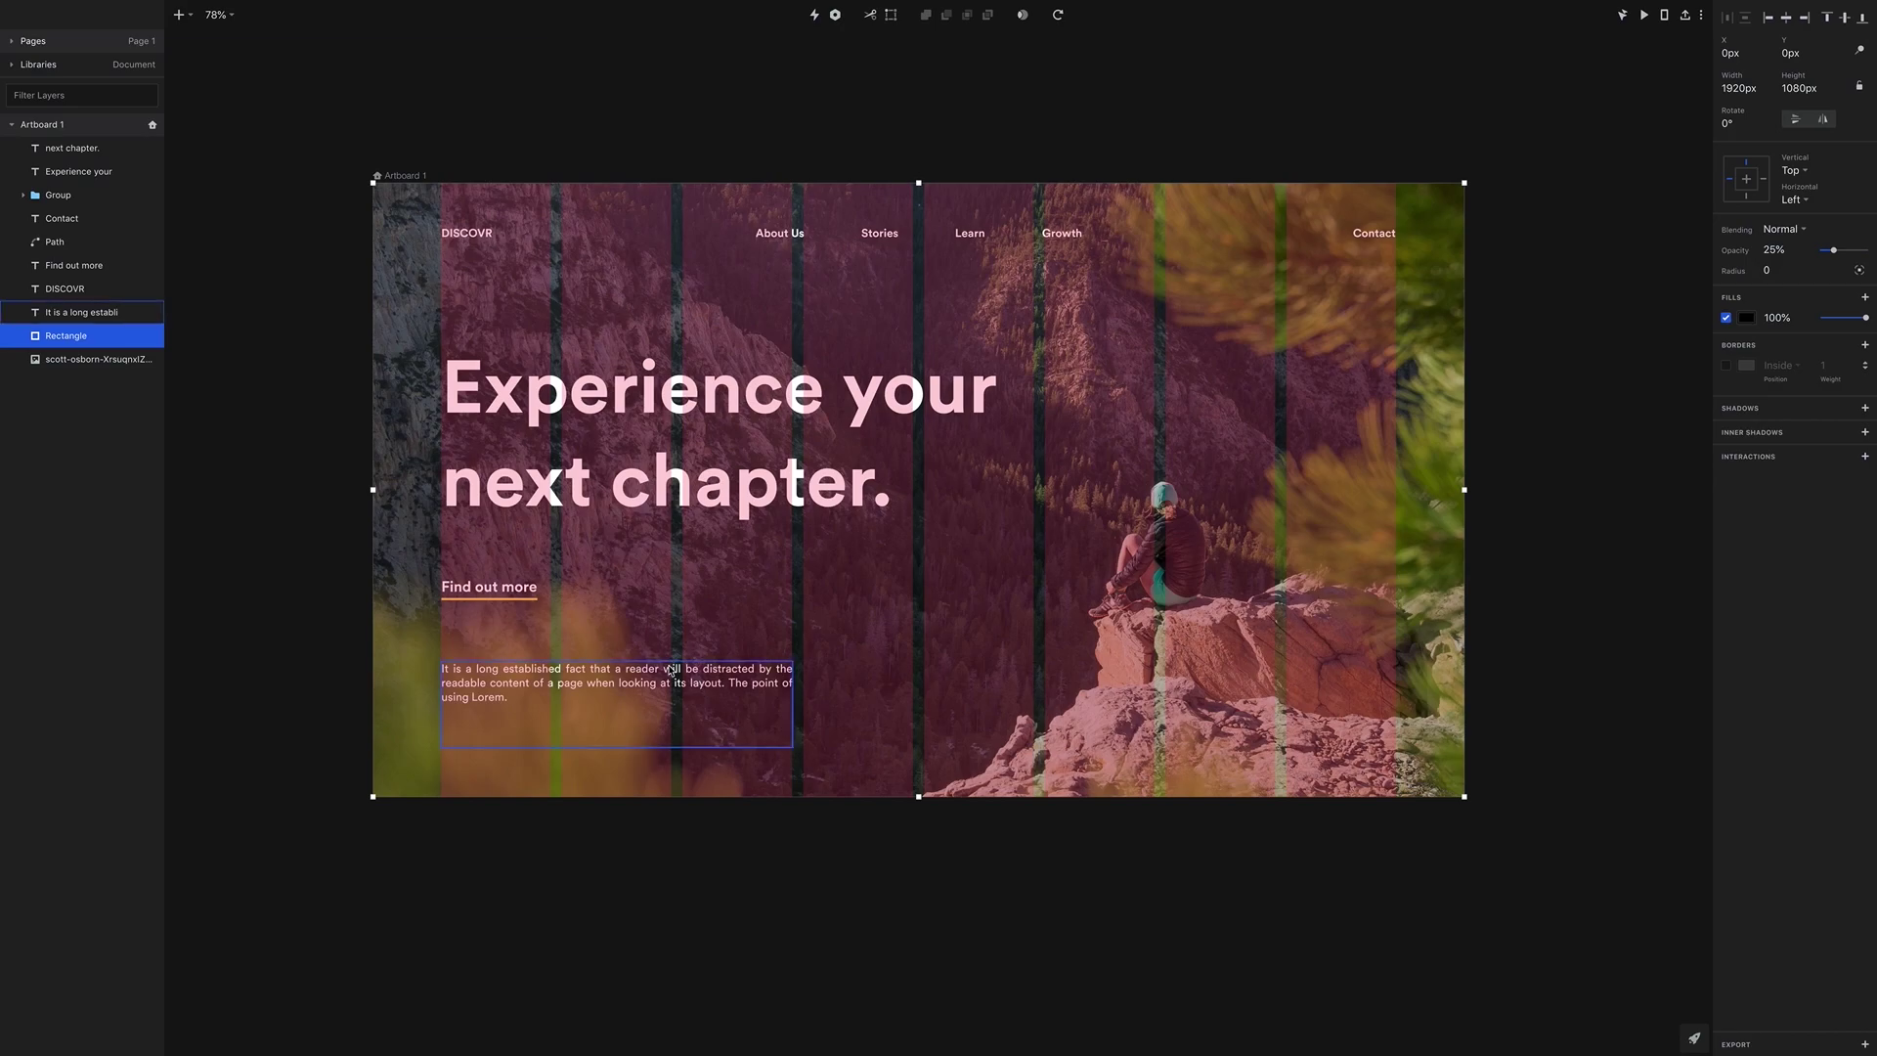
{"action": "left_click", "coordinate": [673, 673]}
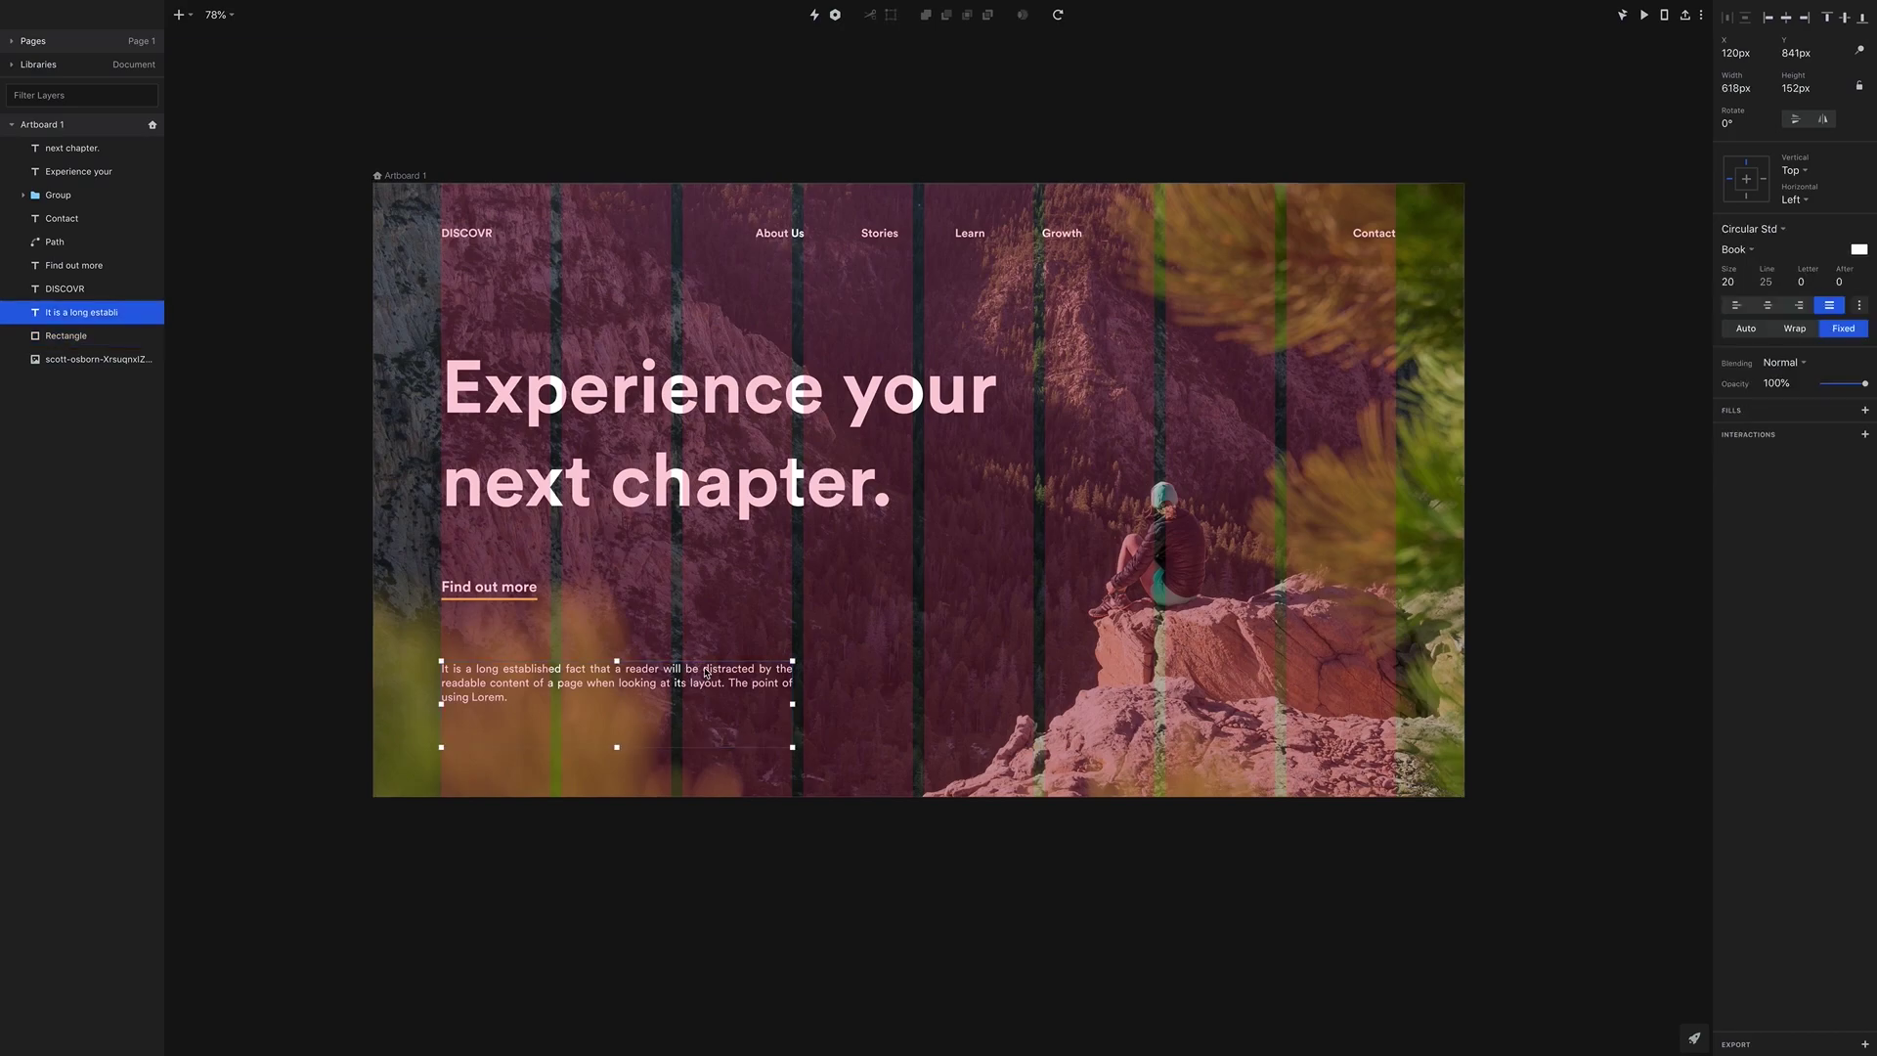
{"action": "left_click", "coordinate": [1766, 286]}
{"action": "type", "text": "40"}
{"action": "key", "text": "Return"}
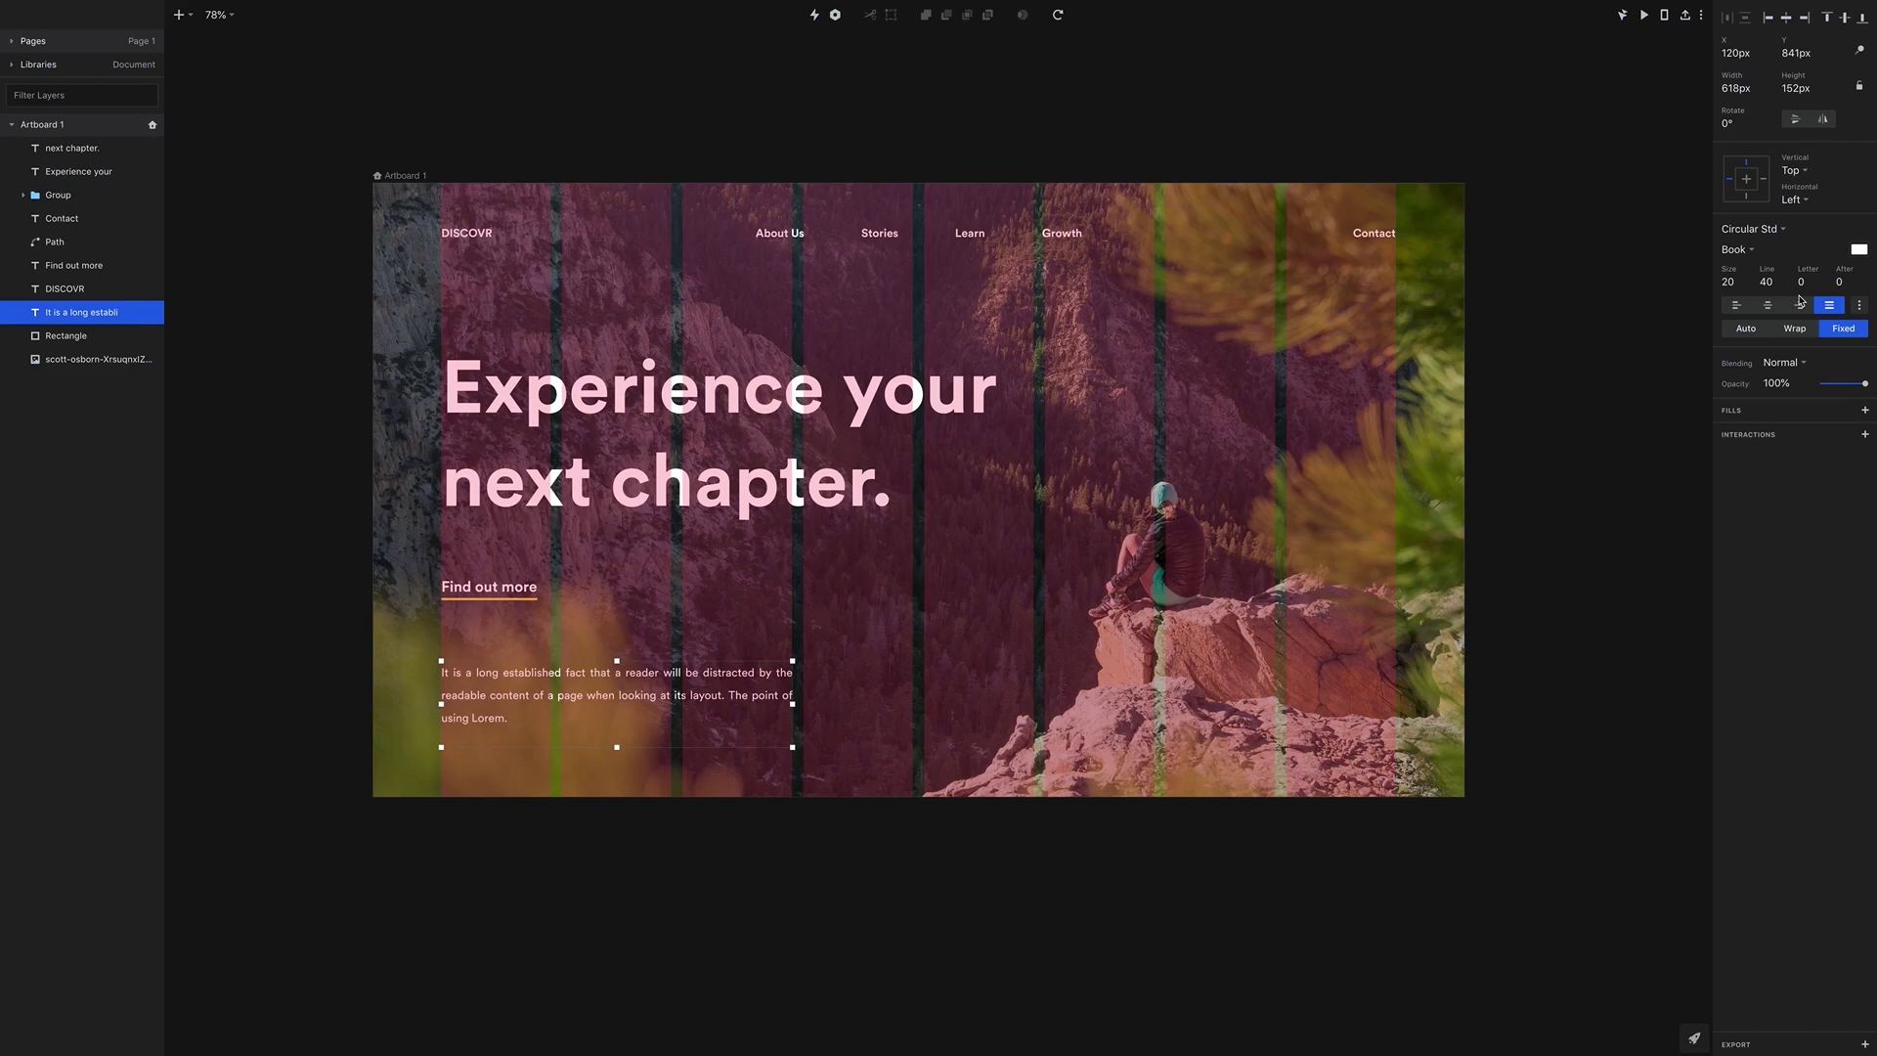
{"action": "left_click", "coordinate": [1568, 370]}
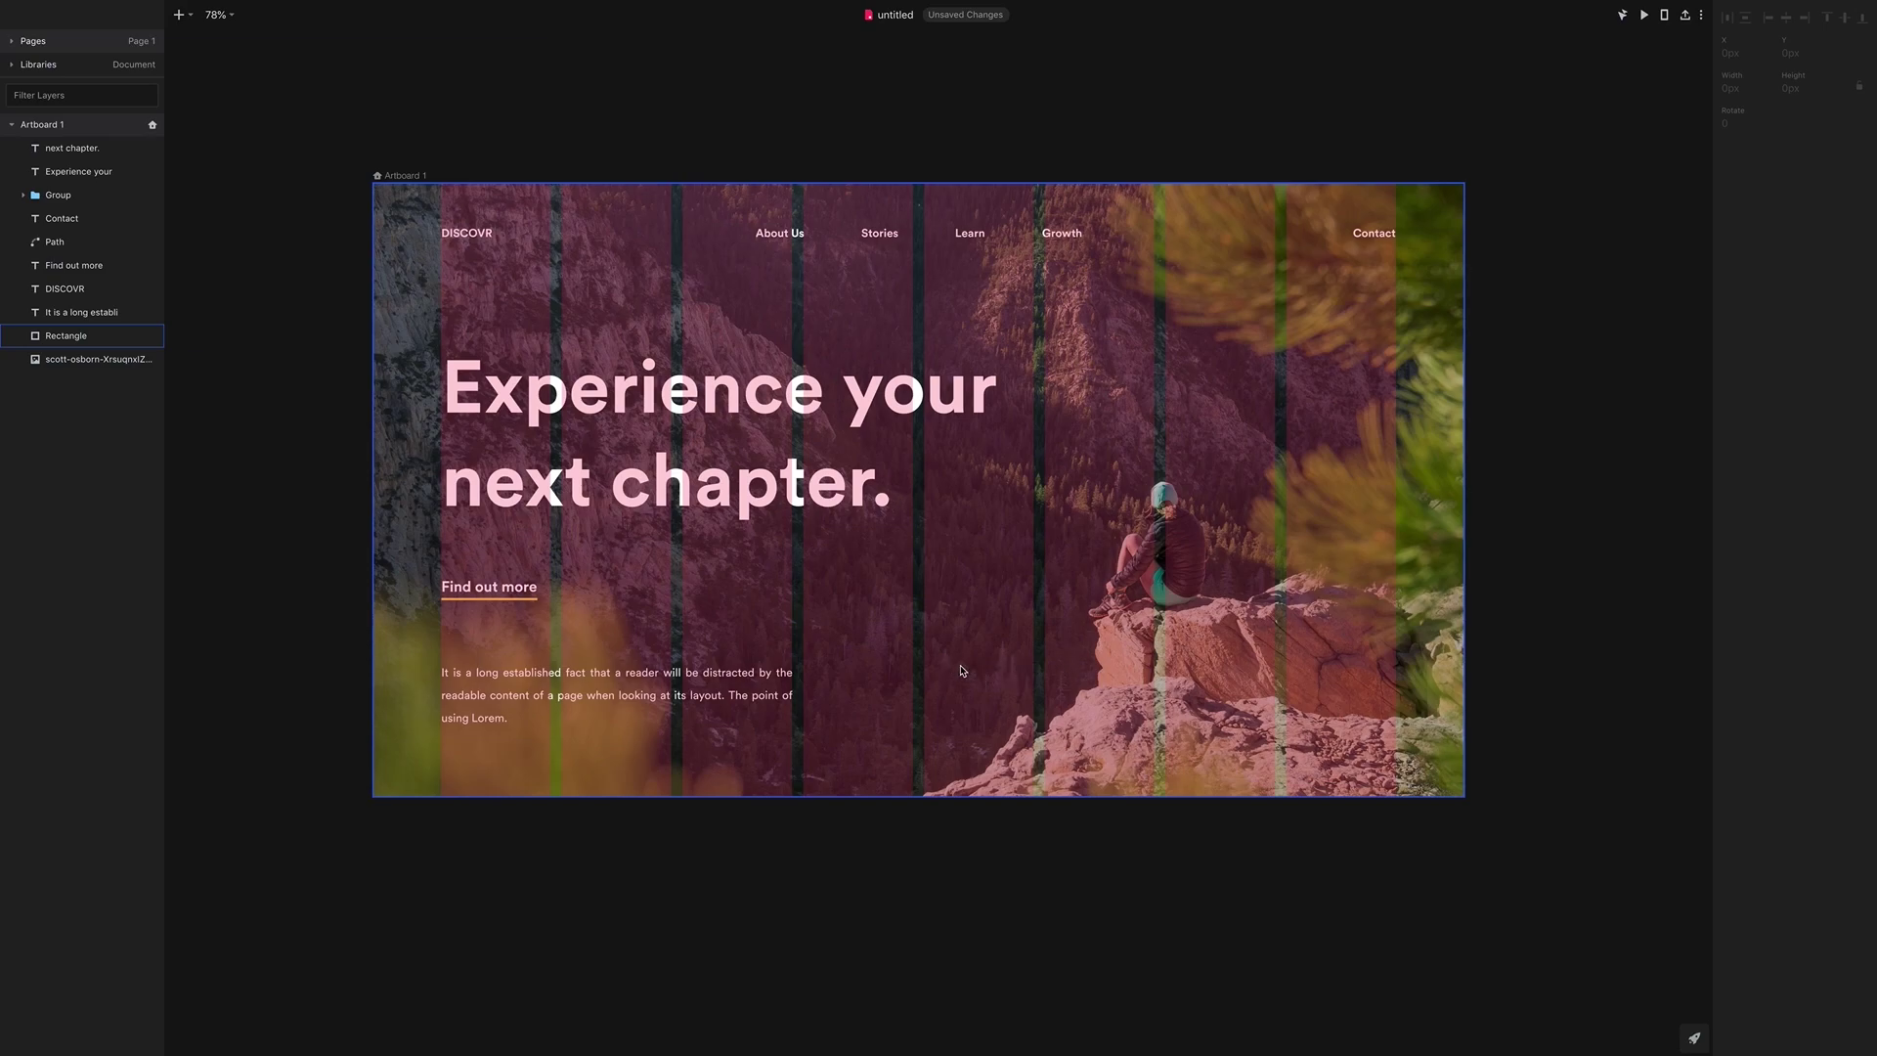
Draw a small ellipse over the hiker's shoe
{"action": "scroll", "coordinate": [1008, 668], "scroll_direction": "up", "scroll_amount": 5}
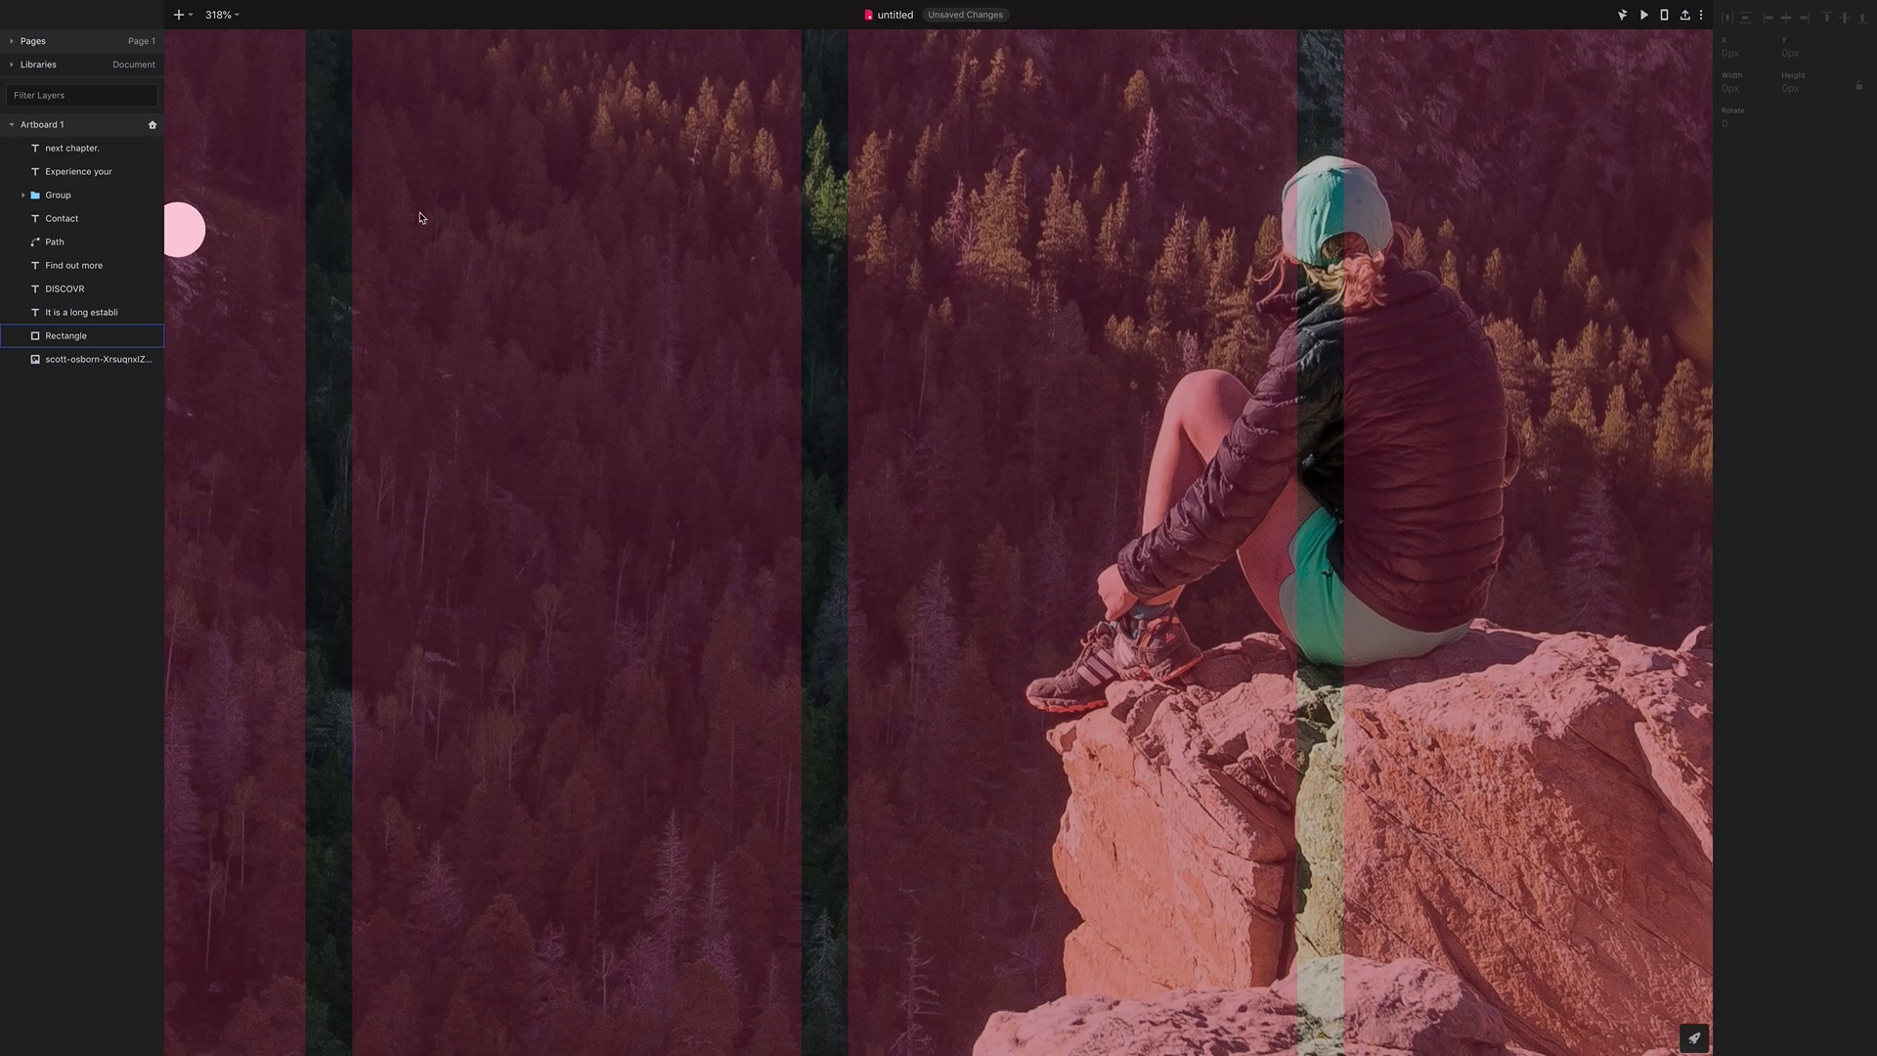
{"action": "left_click", "coordinate": [188, 15]}
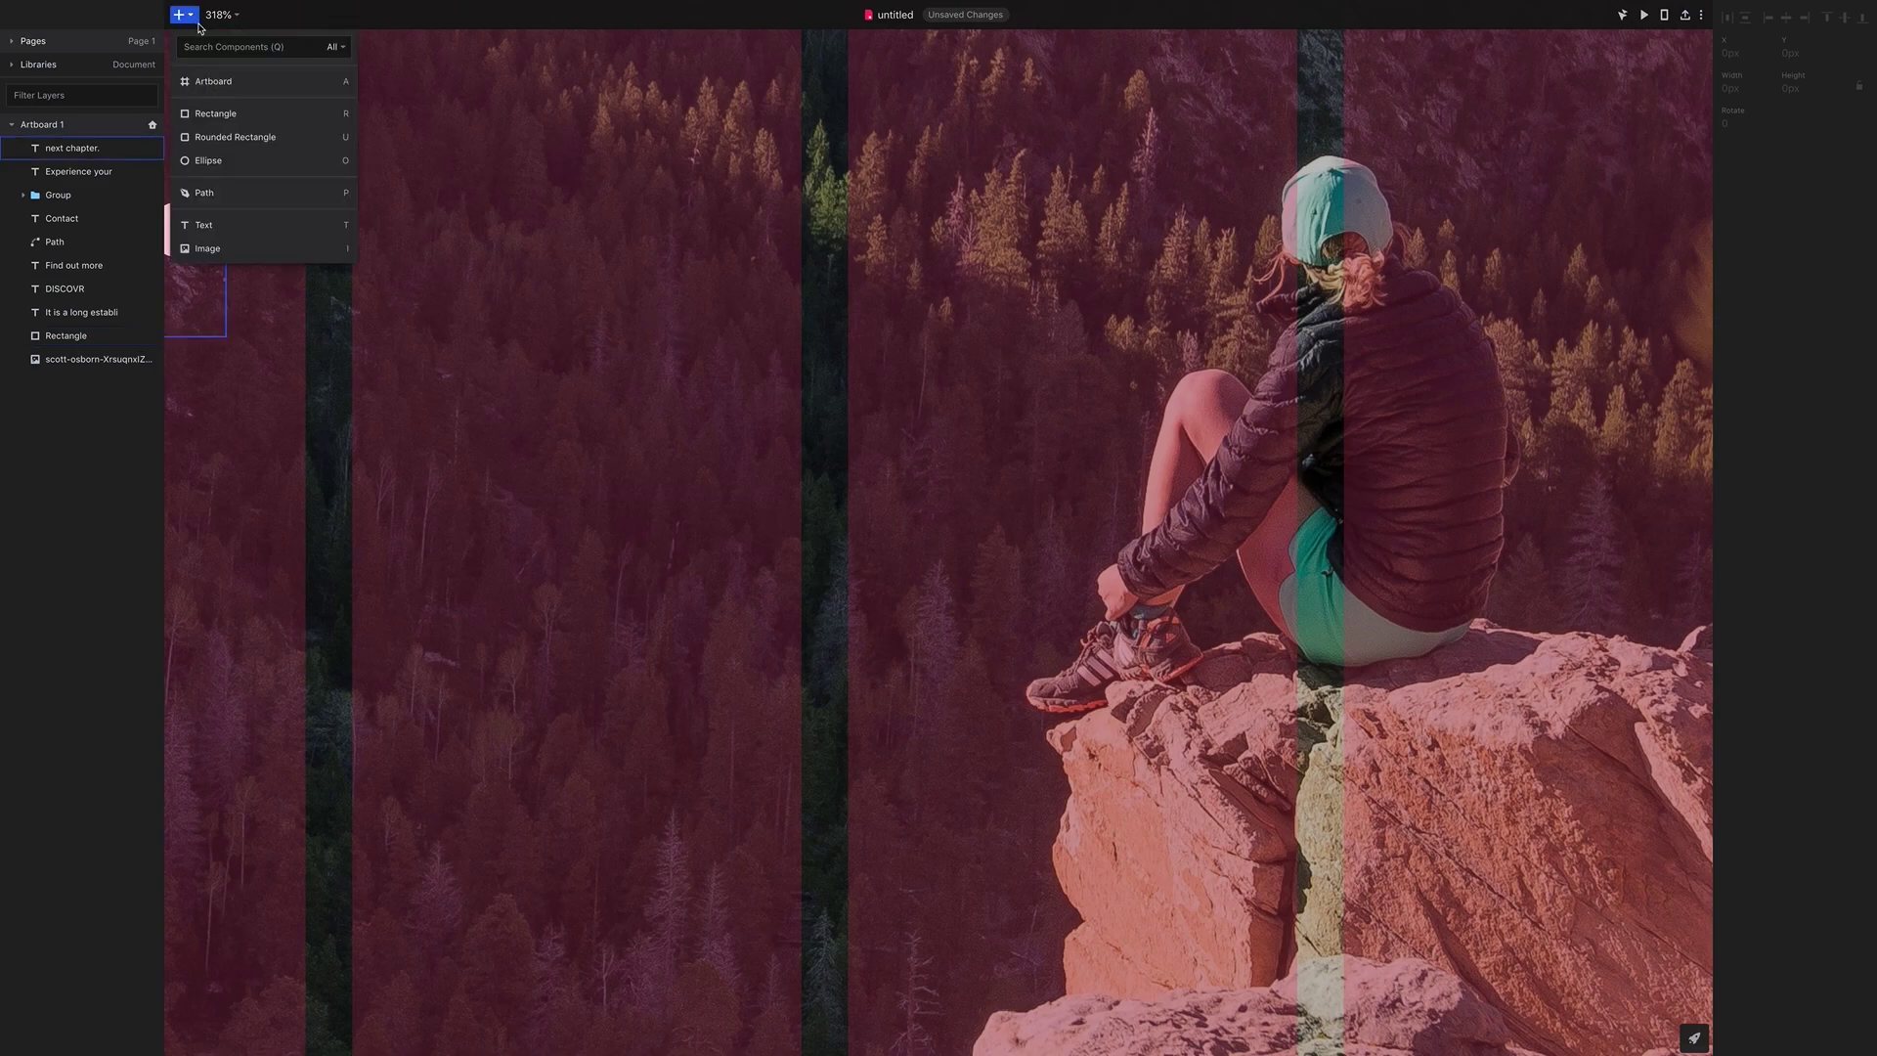
{"action": "left_click", "coordinate": [223, 159]}
{"action": "left_click_drag", "start_coordinate": [1022, 627], "coordinate": [1107, 695]}
Remove the ellipse's fill and give it a white outline border
{"action": "left_click", "coordinate": [1727, 297]}
{"action": "left_click", "coordinate": [1727, 297]}
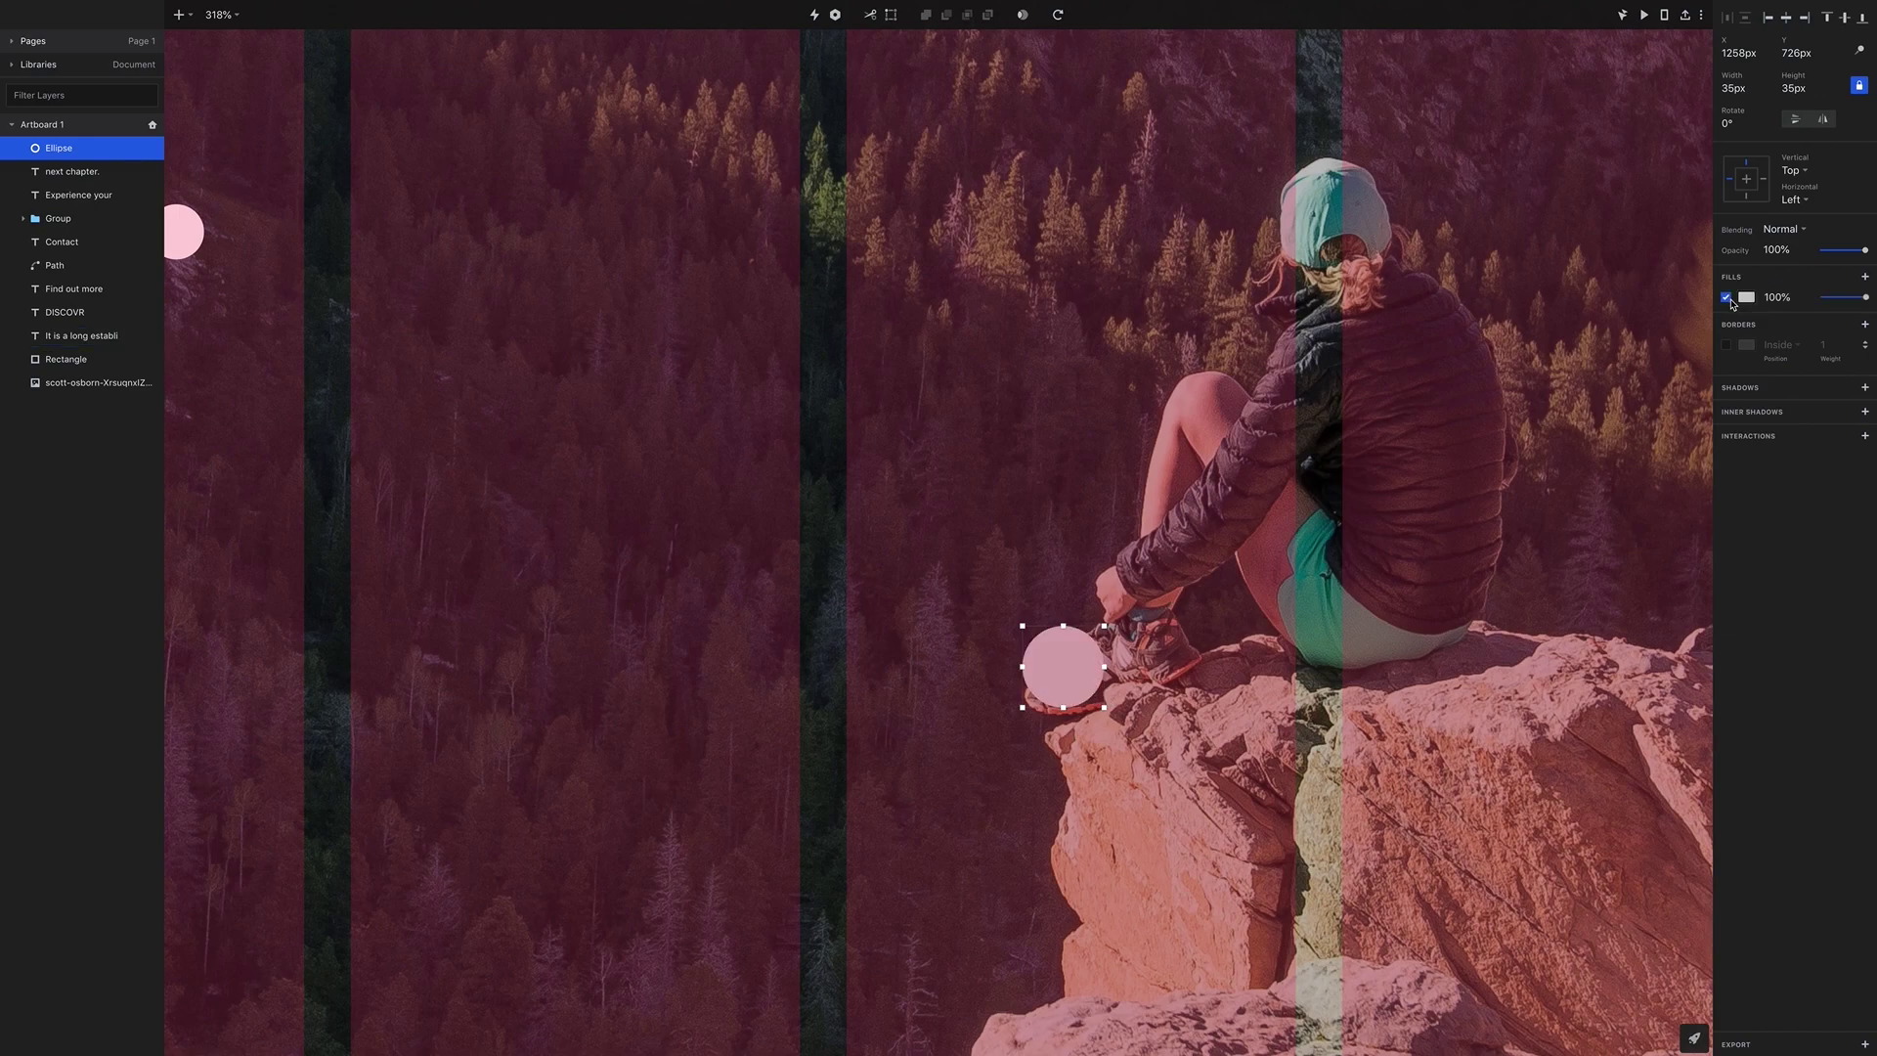
{"action": "left_click", "coordinate": [1727, 297]}
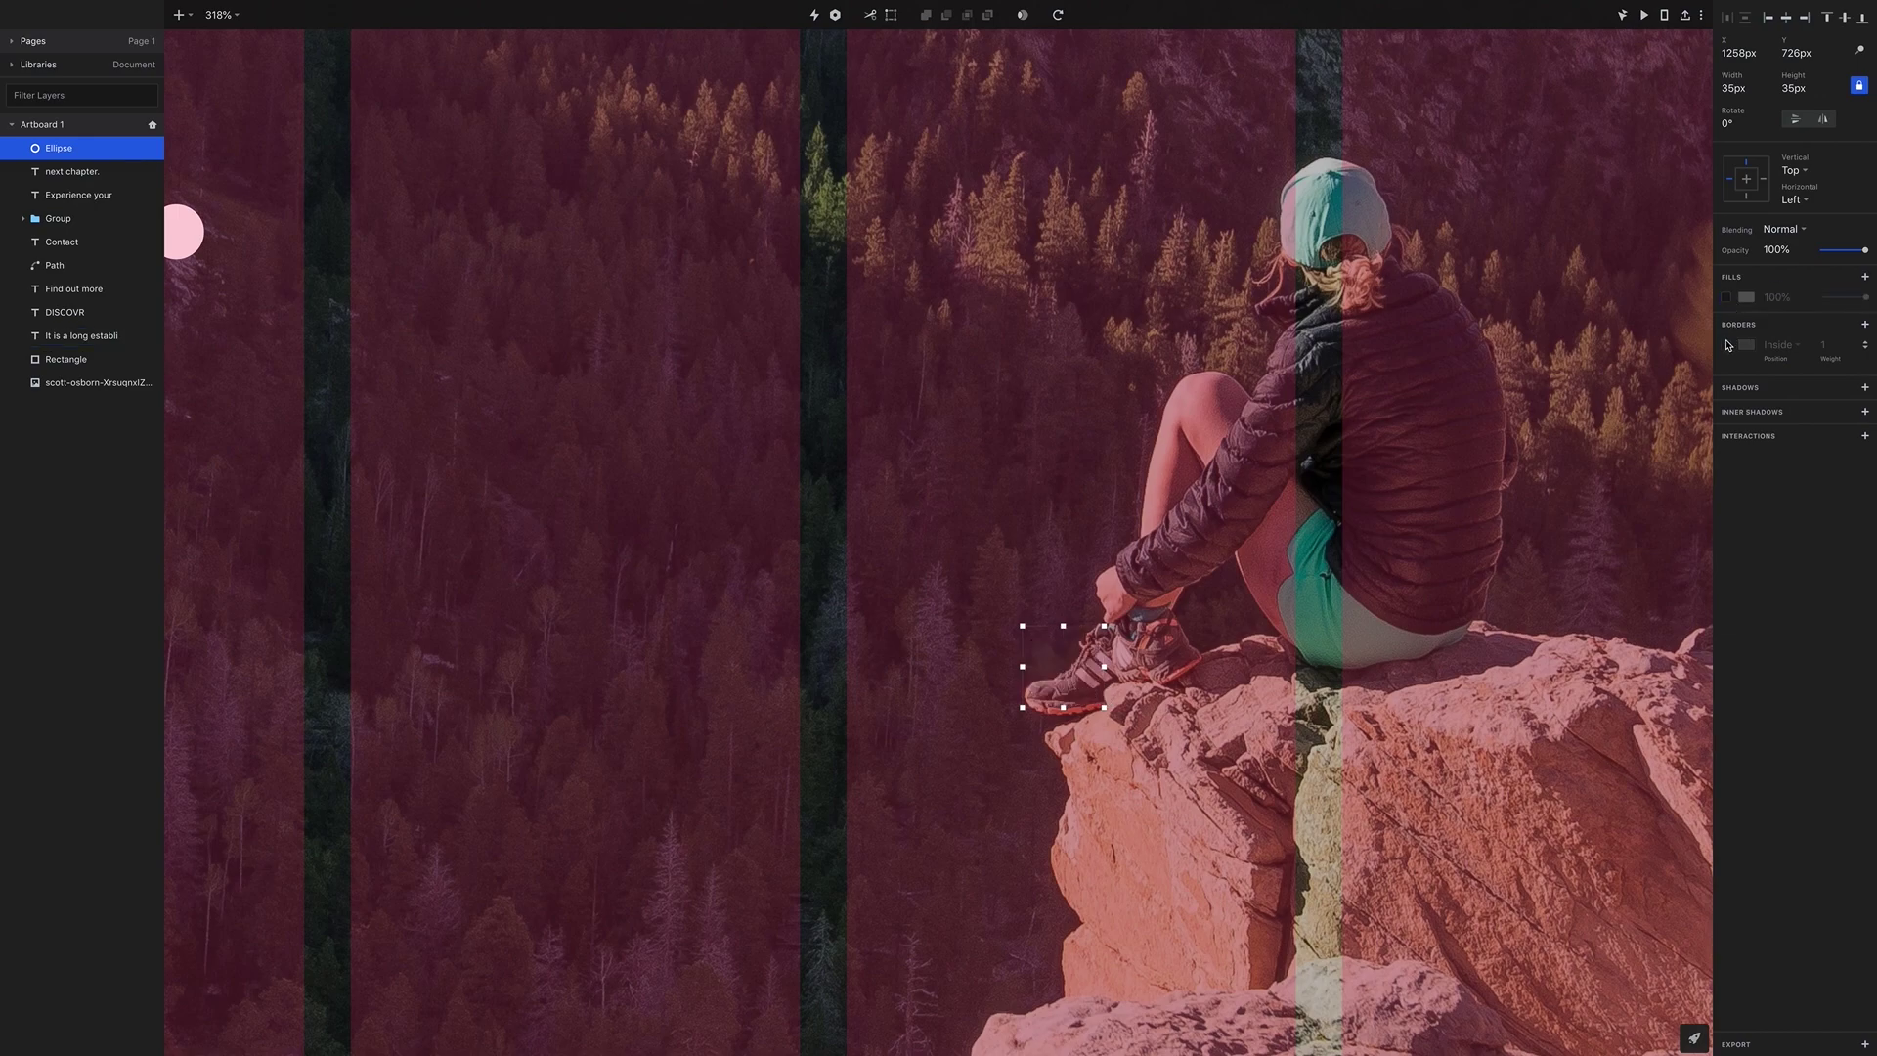
{"action": "left_click", "coordinate": [1726, 344]}
{"action": "left_click", "coordinate": [1746, 345]}
{"action": "left_click_drag", "start_coordinate": [1740, 391], "coordinate": [1706, 383]}
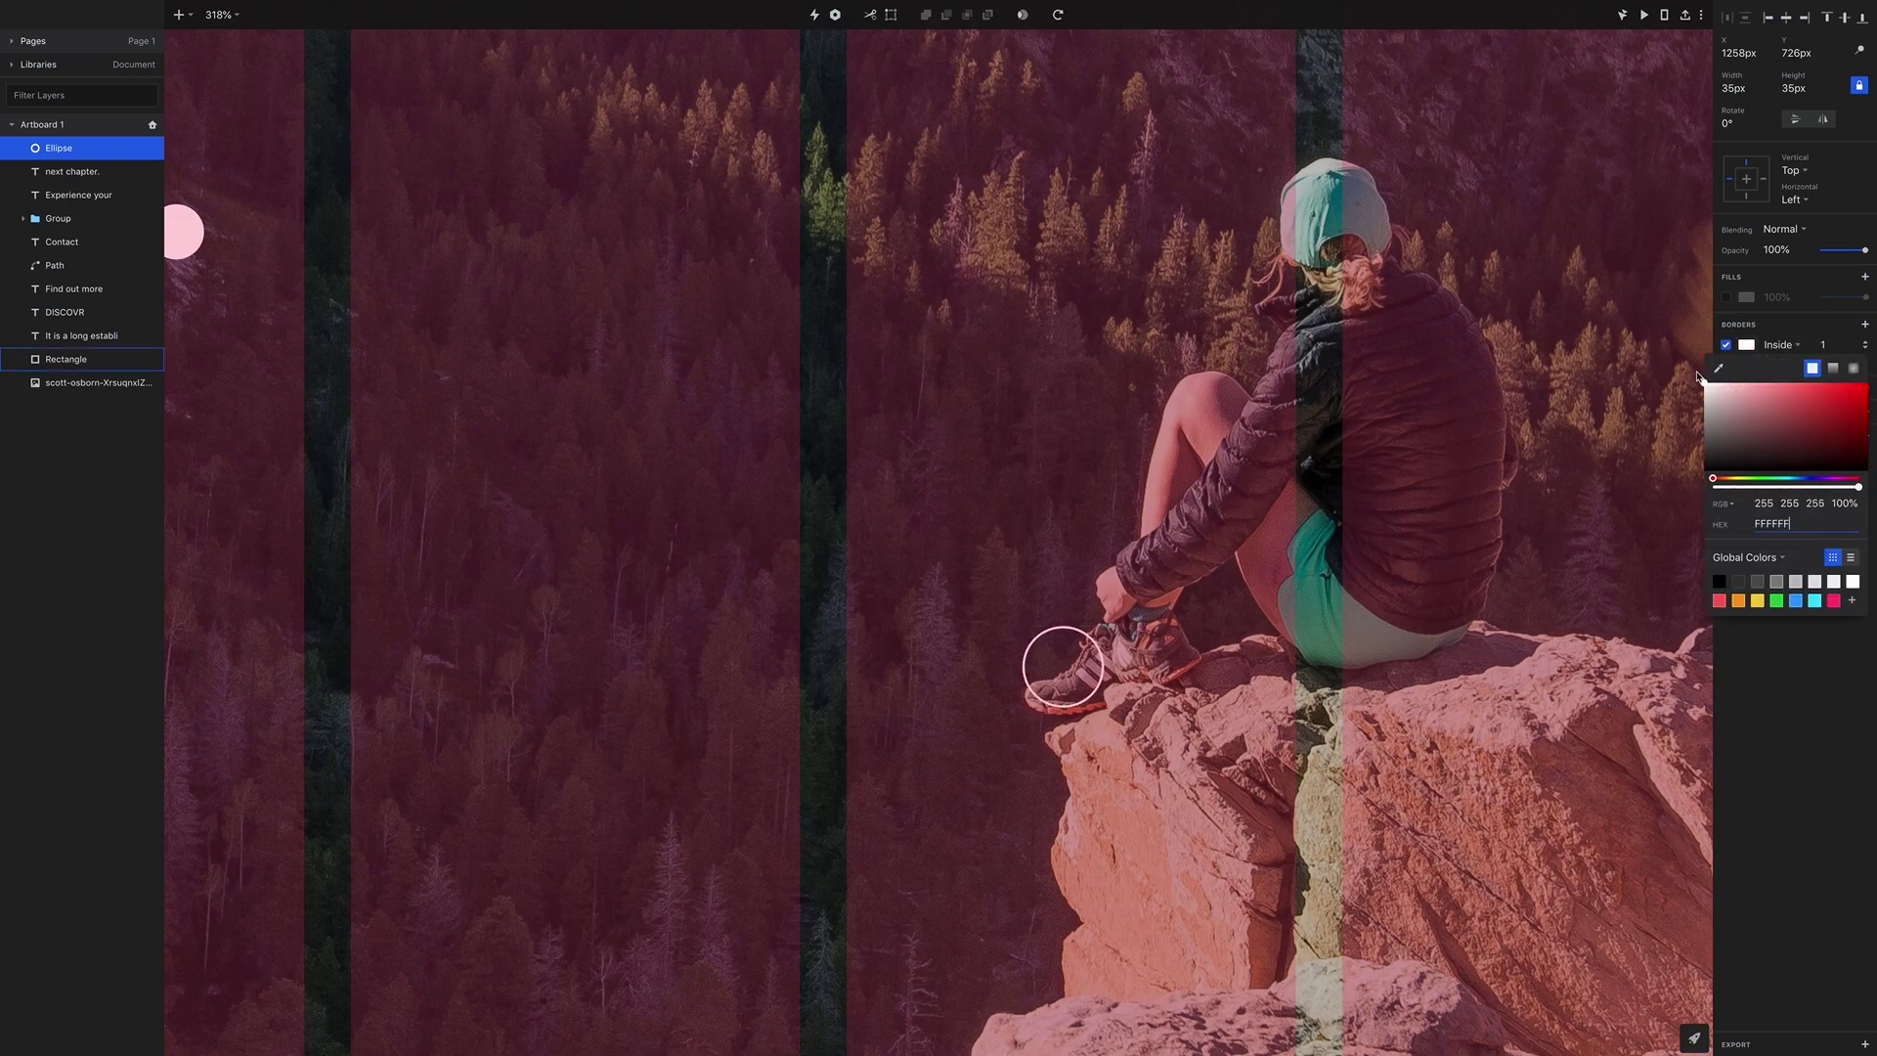
{"action": "left_click", "coordinate": [1793, 338]}
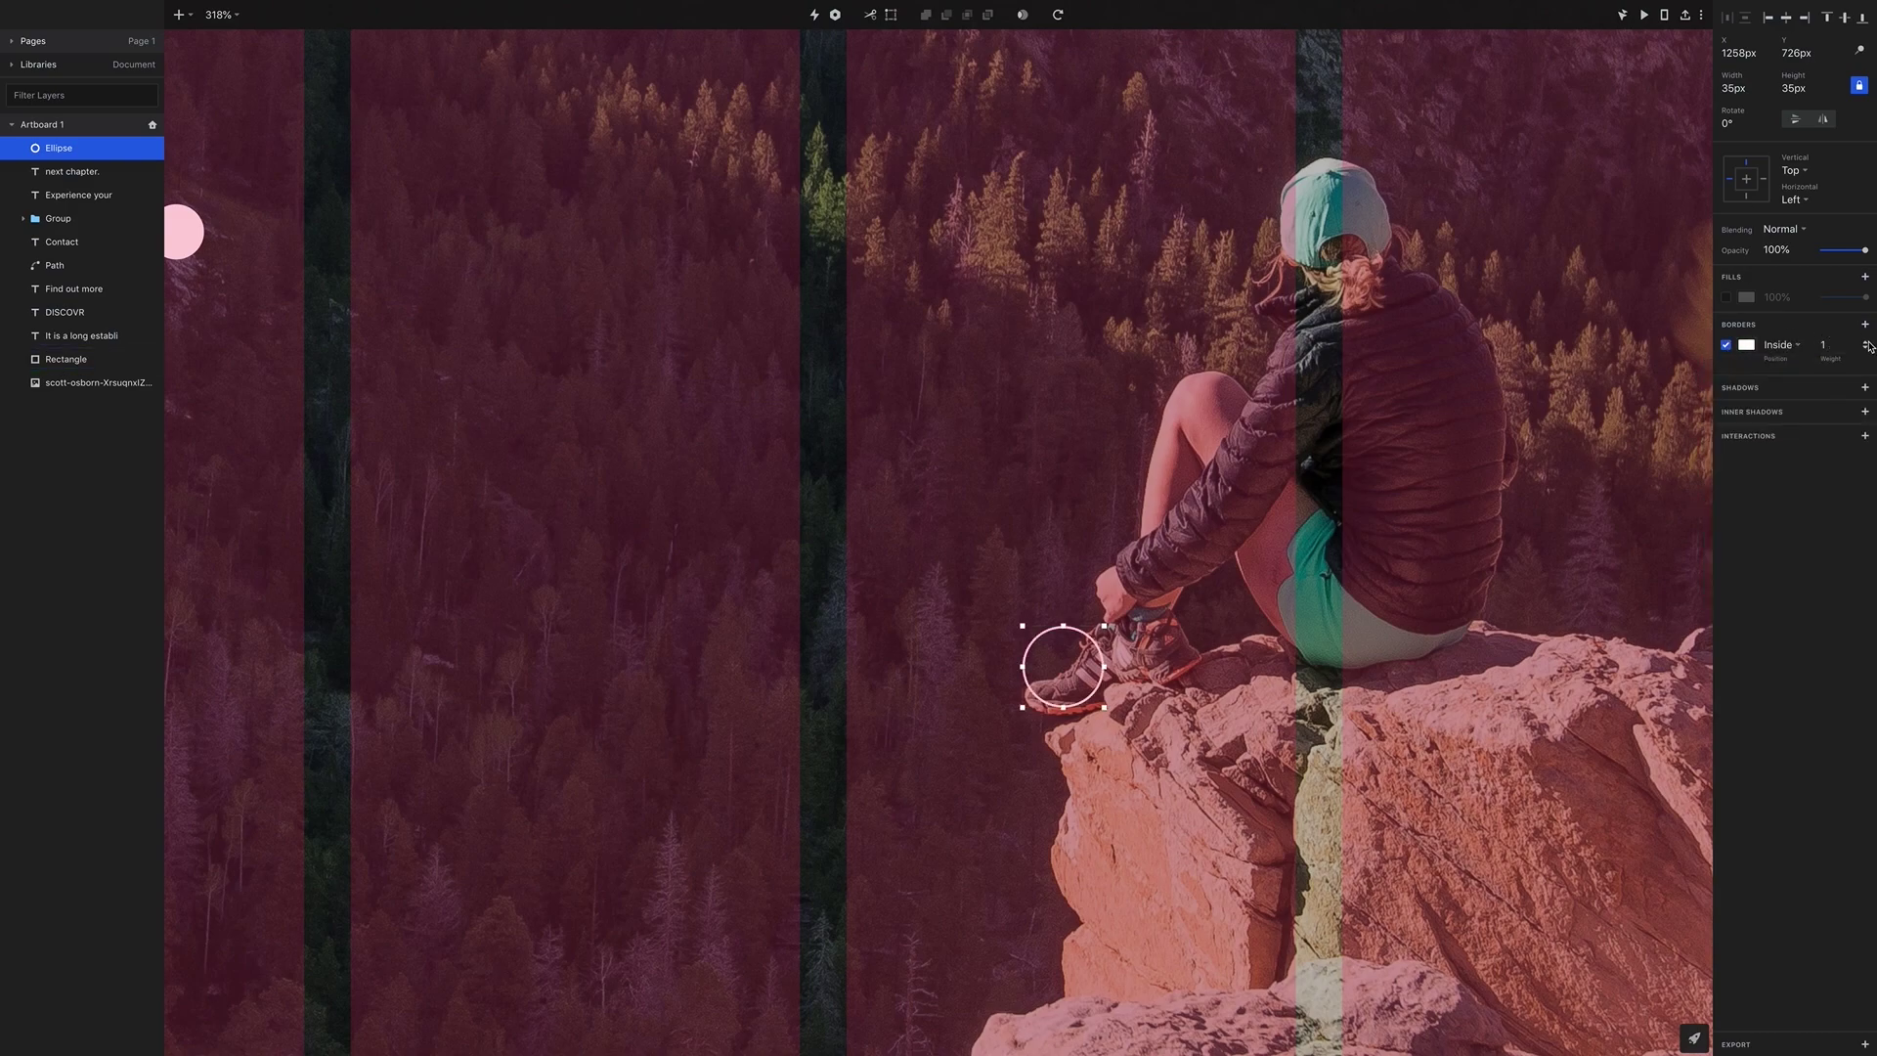
{"action": "left_click", "coordinate": [1846, 344]}
{"action": "type", "text": "3"}
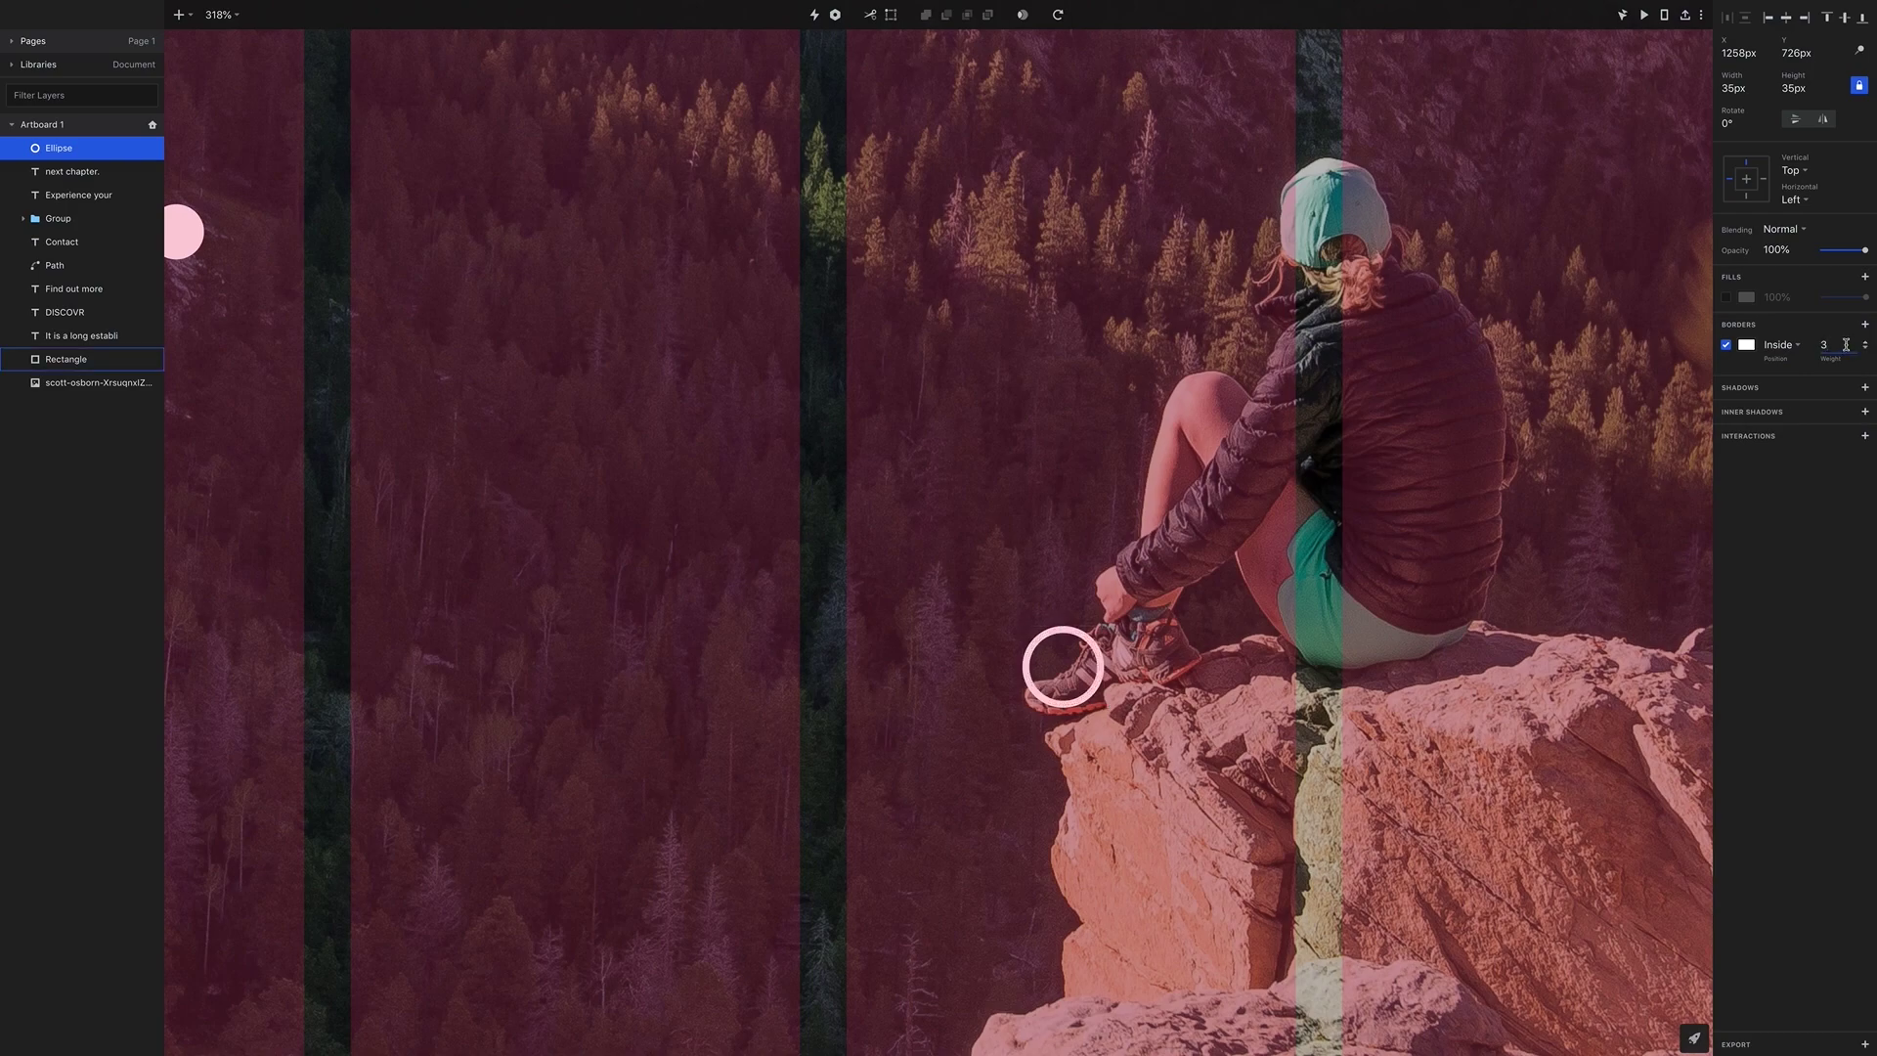
Resize the circle to 20 × 20 px
{"action": "key", "text": "shift+1"}
{"action": "left_click", "coordinate": [1162, 608]}
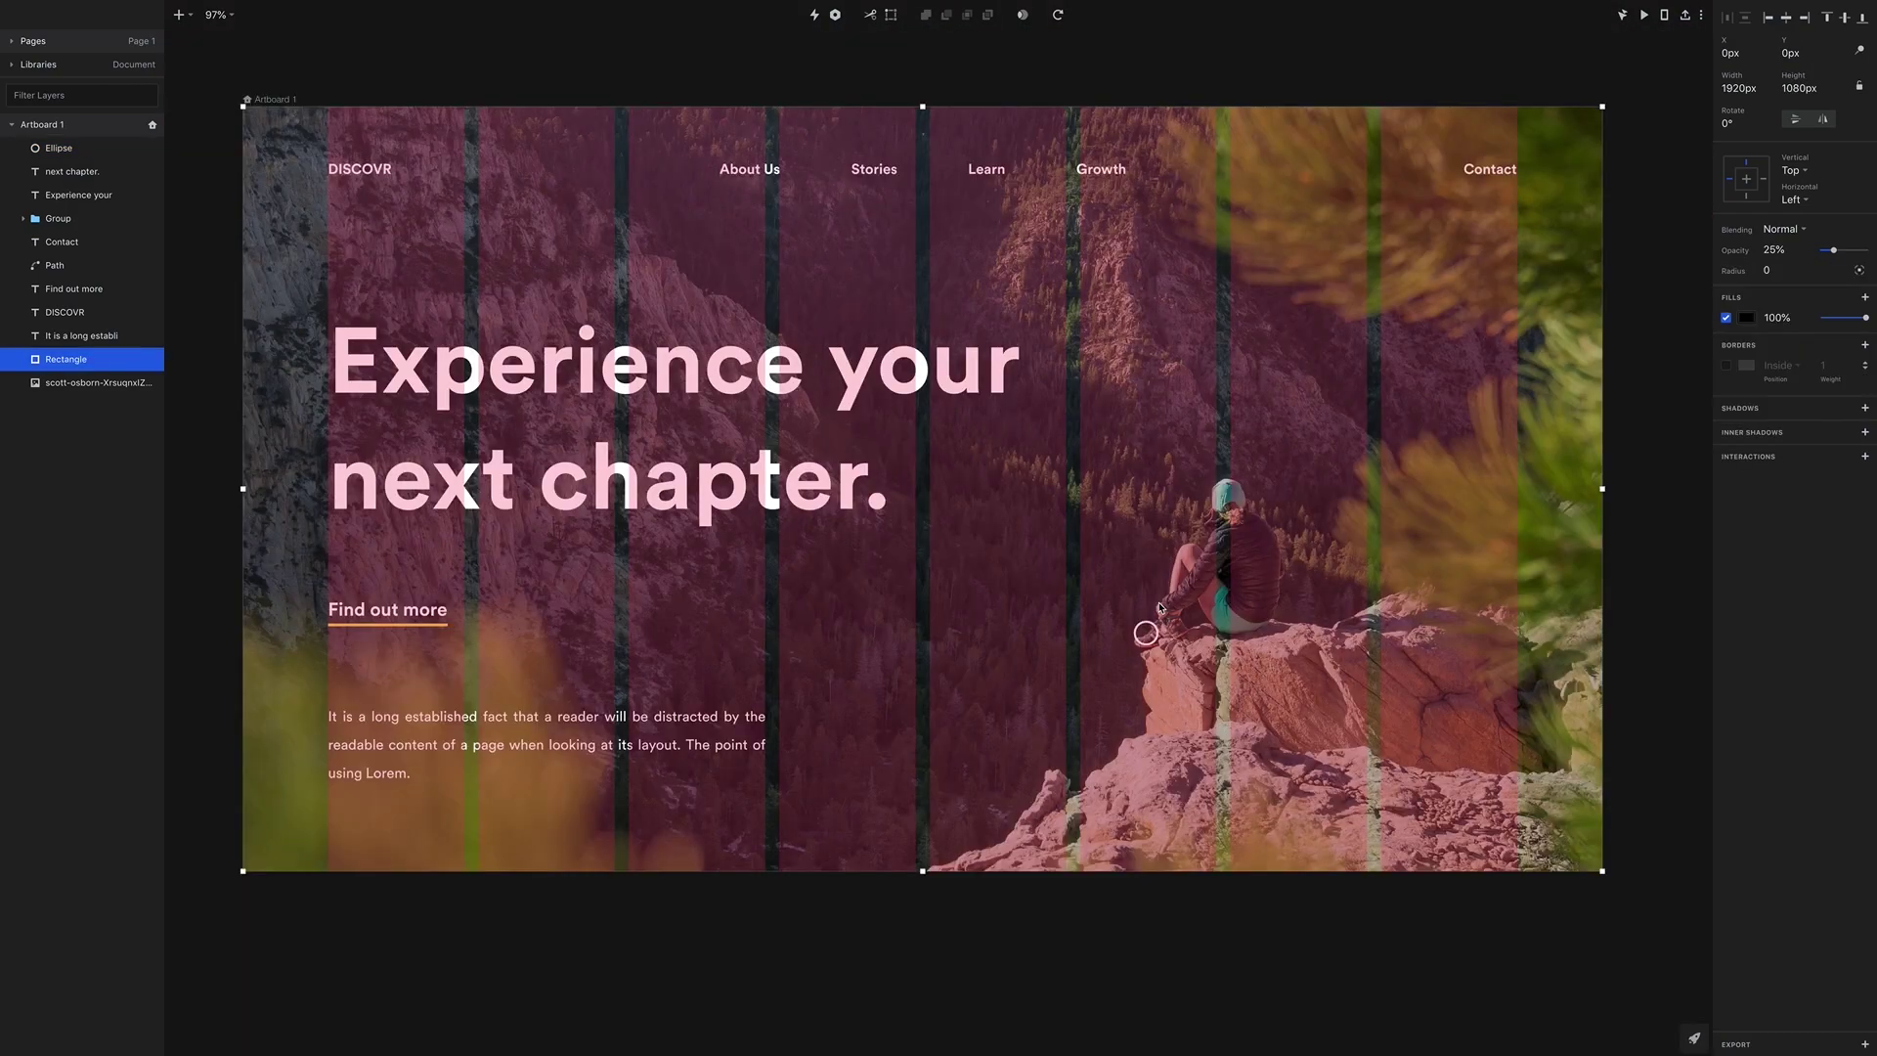
{"action": "scroll", "coordinate": [1159, 609], "scroll_direction": "up", "scroll_amount": 5}
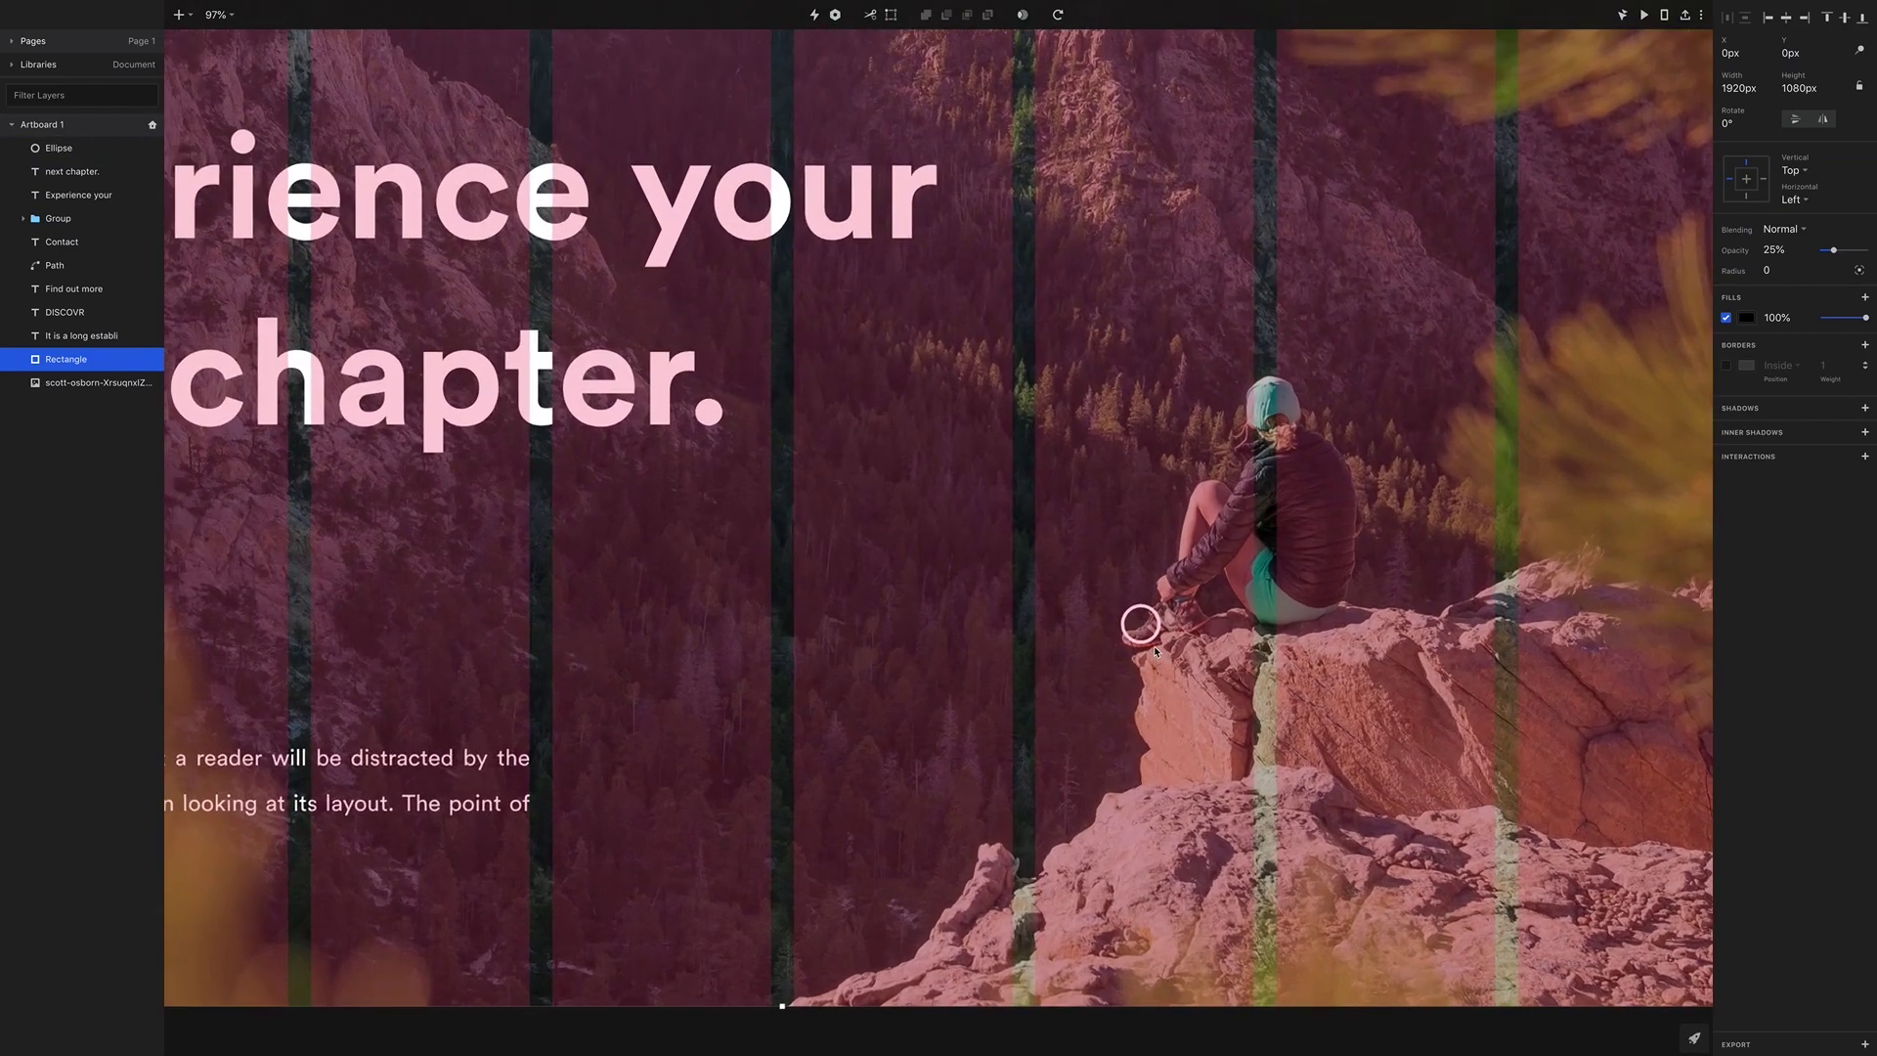
{"action": "scroll", "coordinate": [1156, 650], "scroll_direction": "up", "scroll_amount": 2}
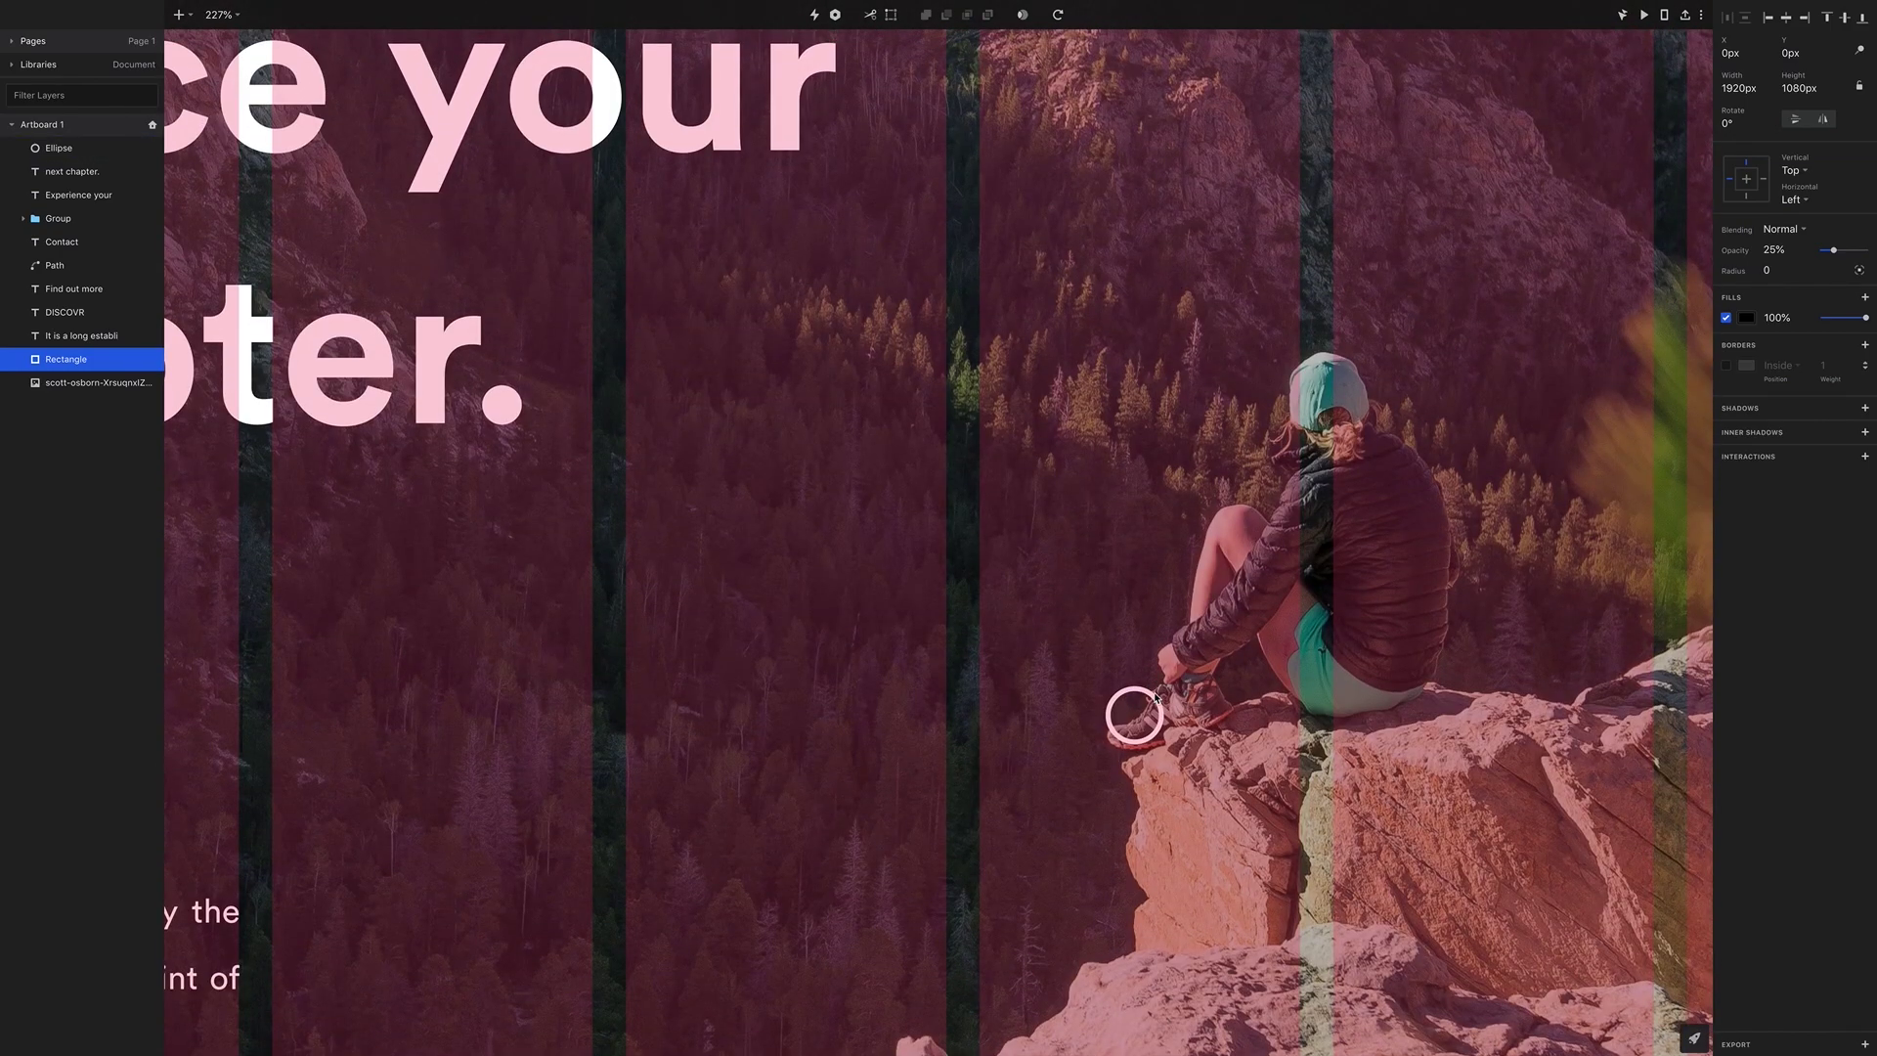
{"action": "left_click", "coordinate": [1154, 697]}
{"action": "left_click", "coordinate": [1748, 90]}
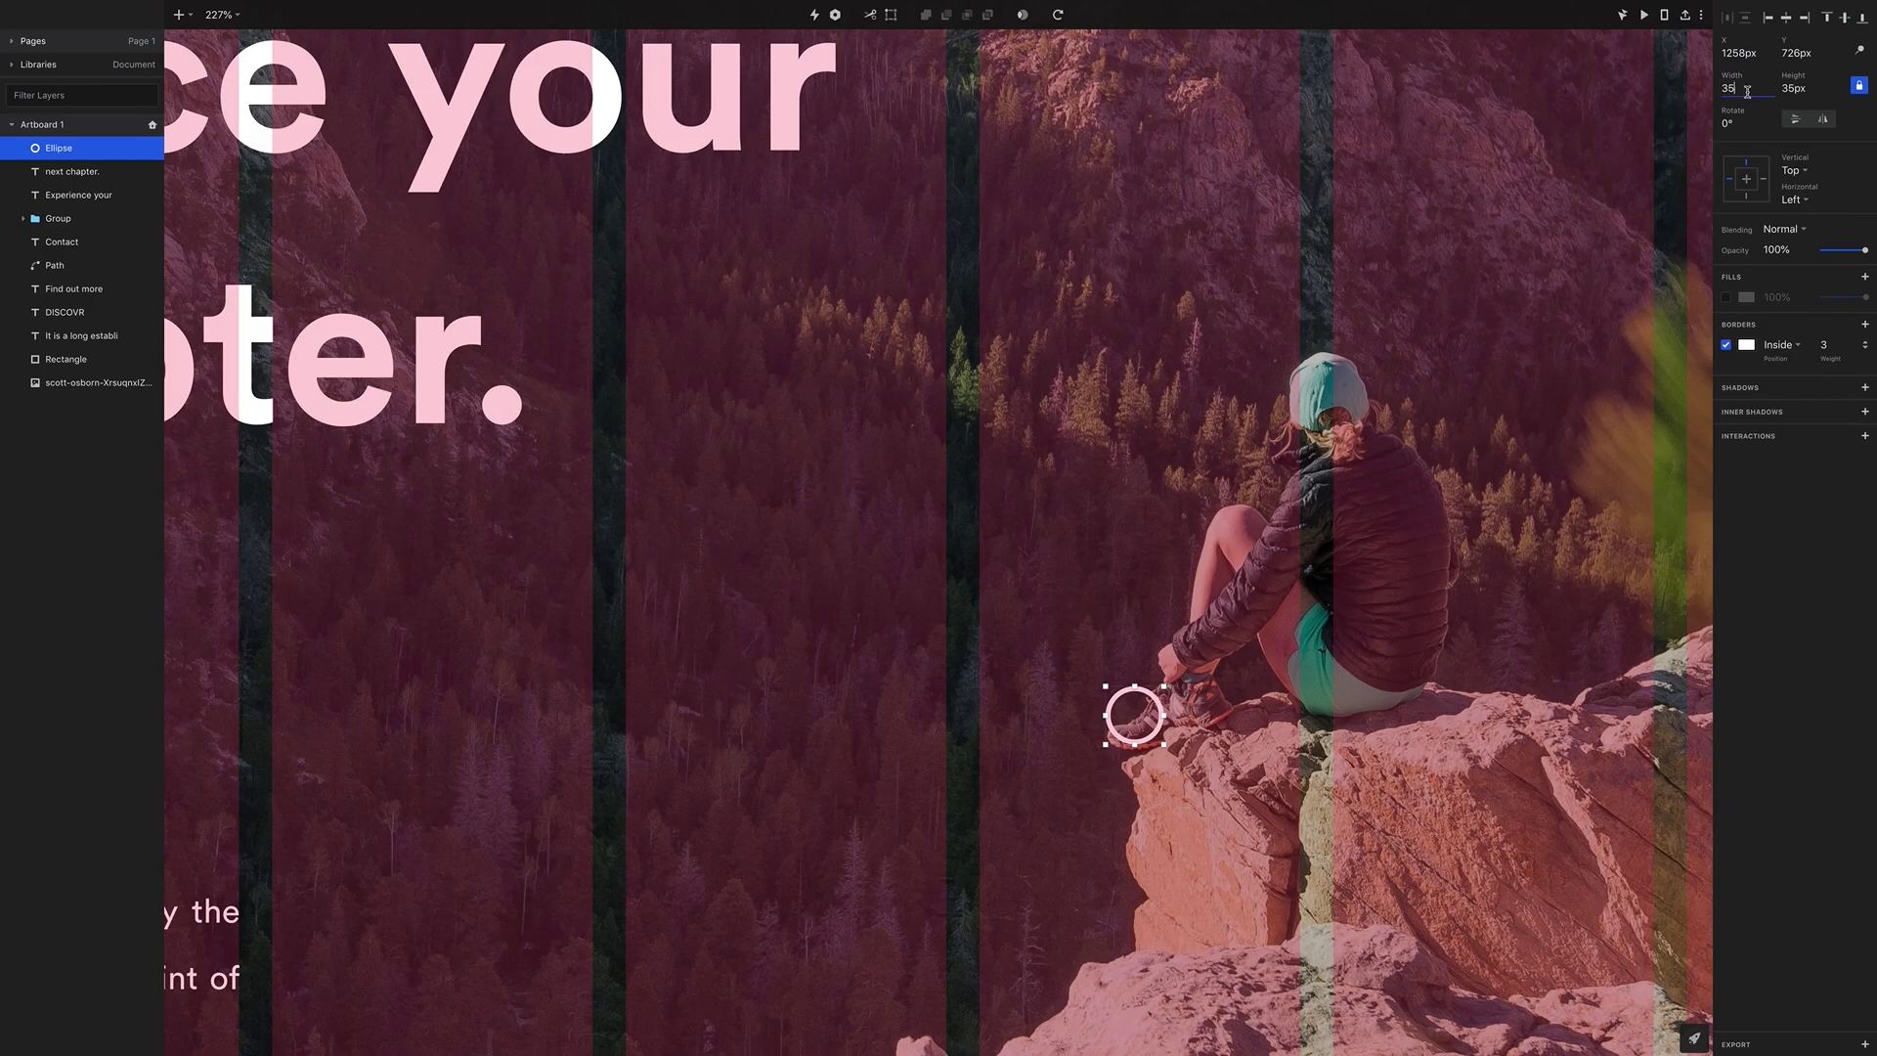
{"action": "key", "text": "BackSpace"}
{"action": "type", "text": "20"}
{"action": "key", "text": "Return"}
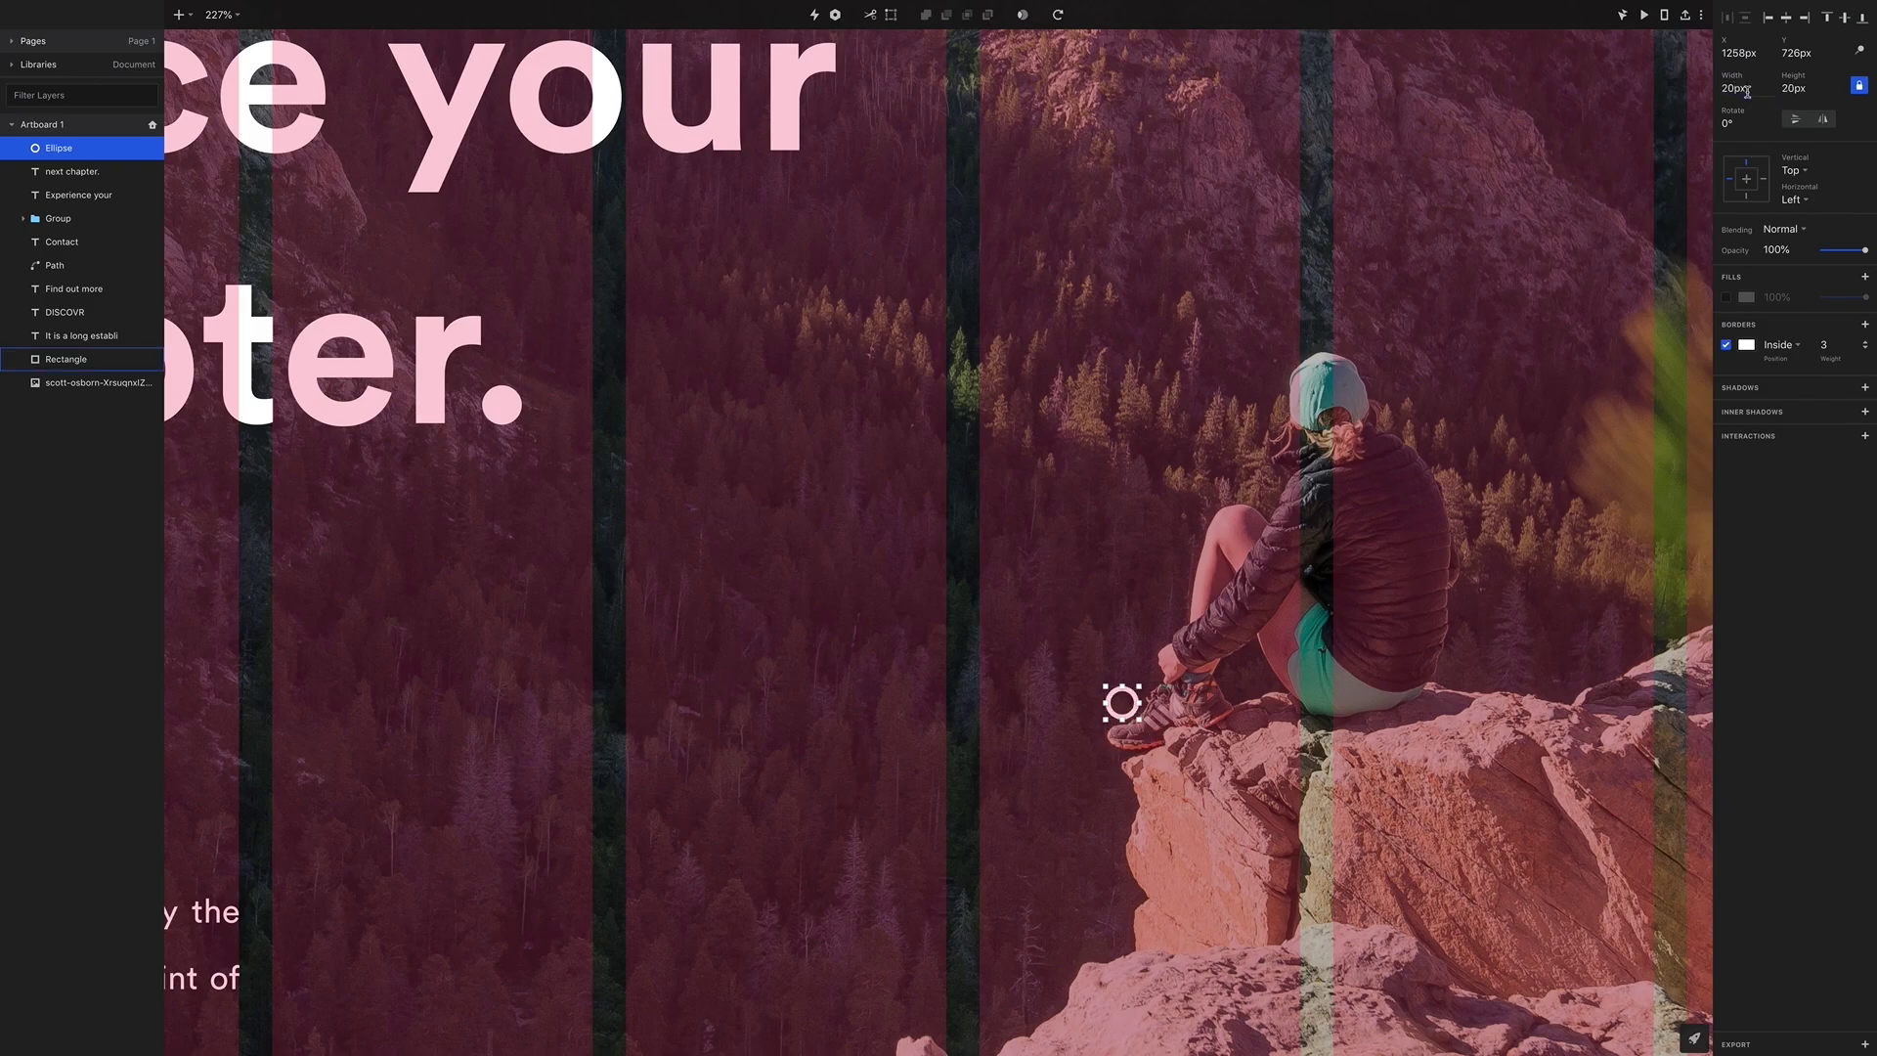
Set the ring's border weight to 2 and move it onto the shoe at x 1295
{"action": "scroll", "coordinate": [1323, 479], "scroll_direction": "down", "scroll_amount": 2}
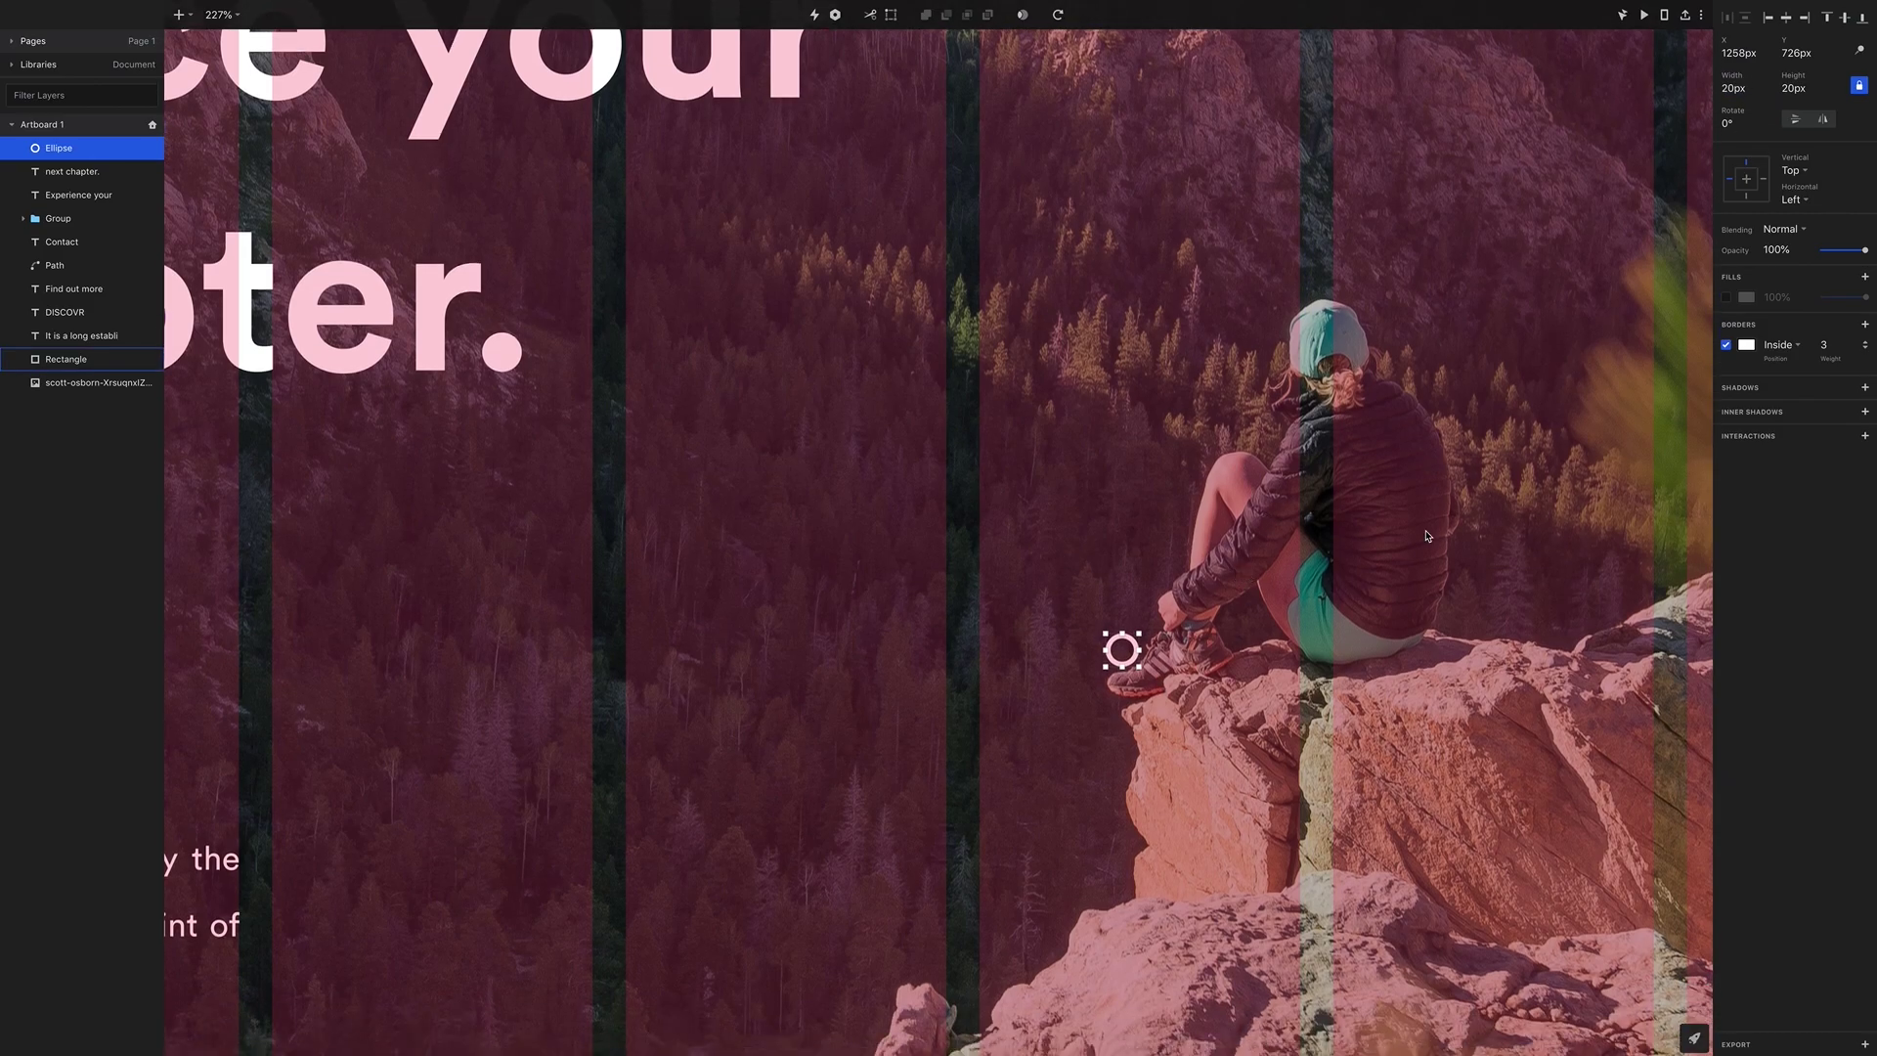
{"action": "left_click", "coordinate": [1834, 347]}
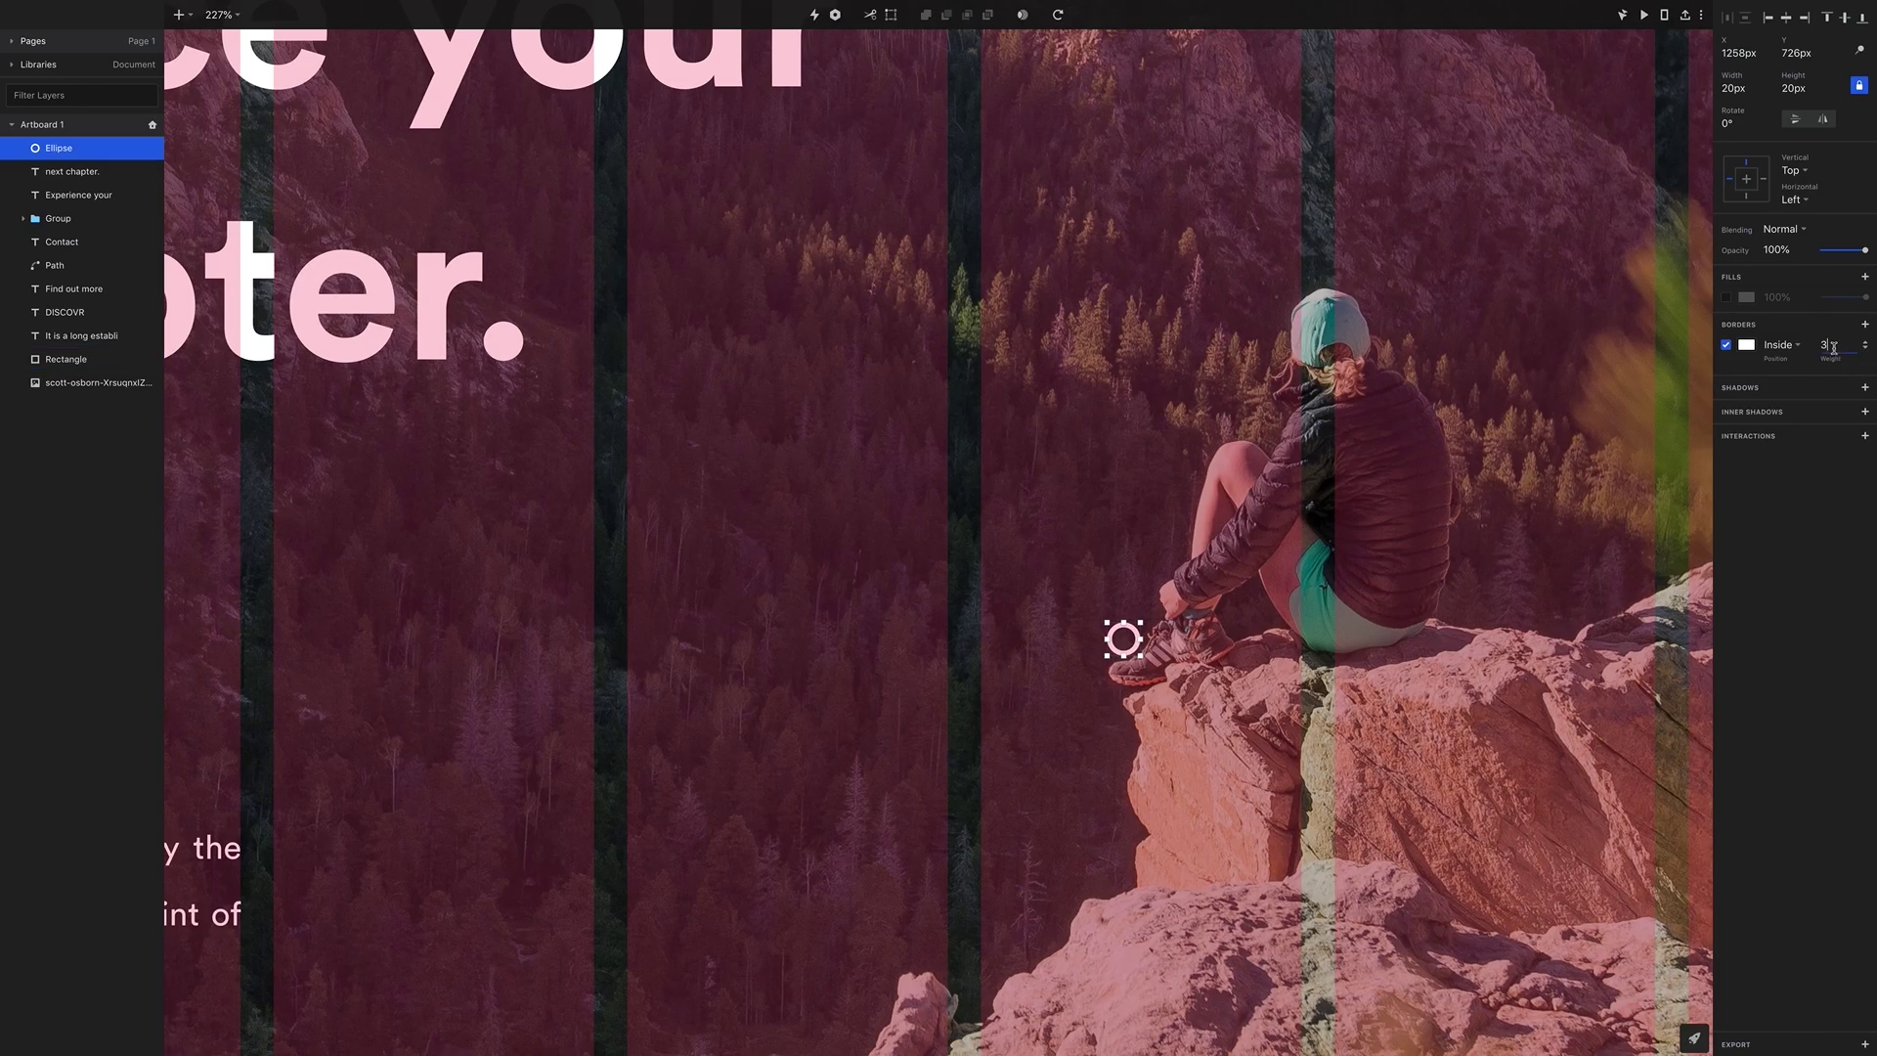
{"action": "left_click", "coordinate": [1134, 653]}
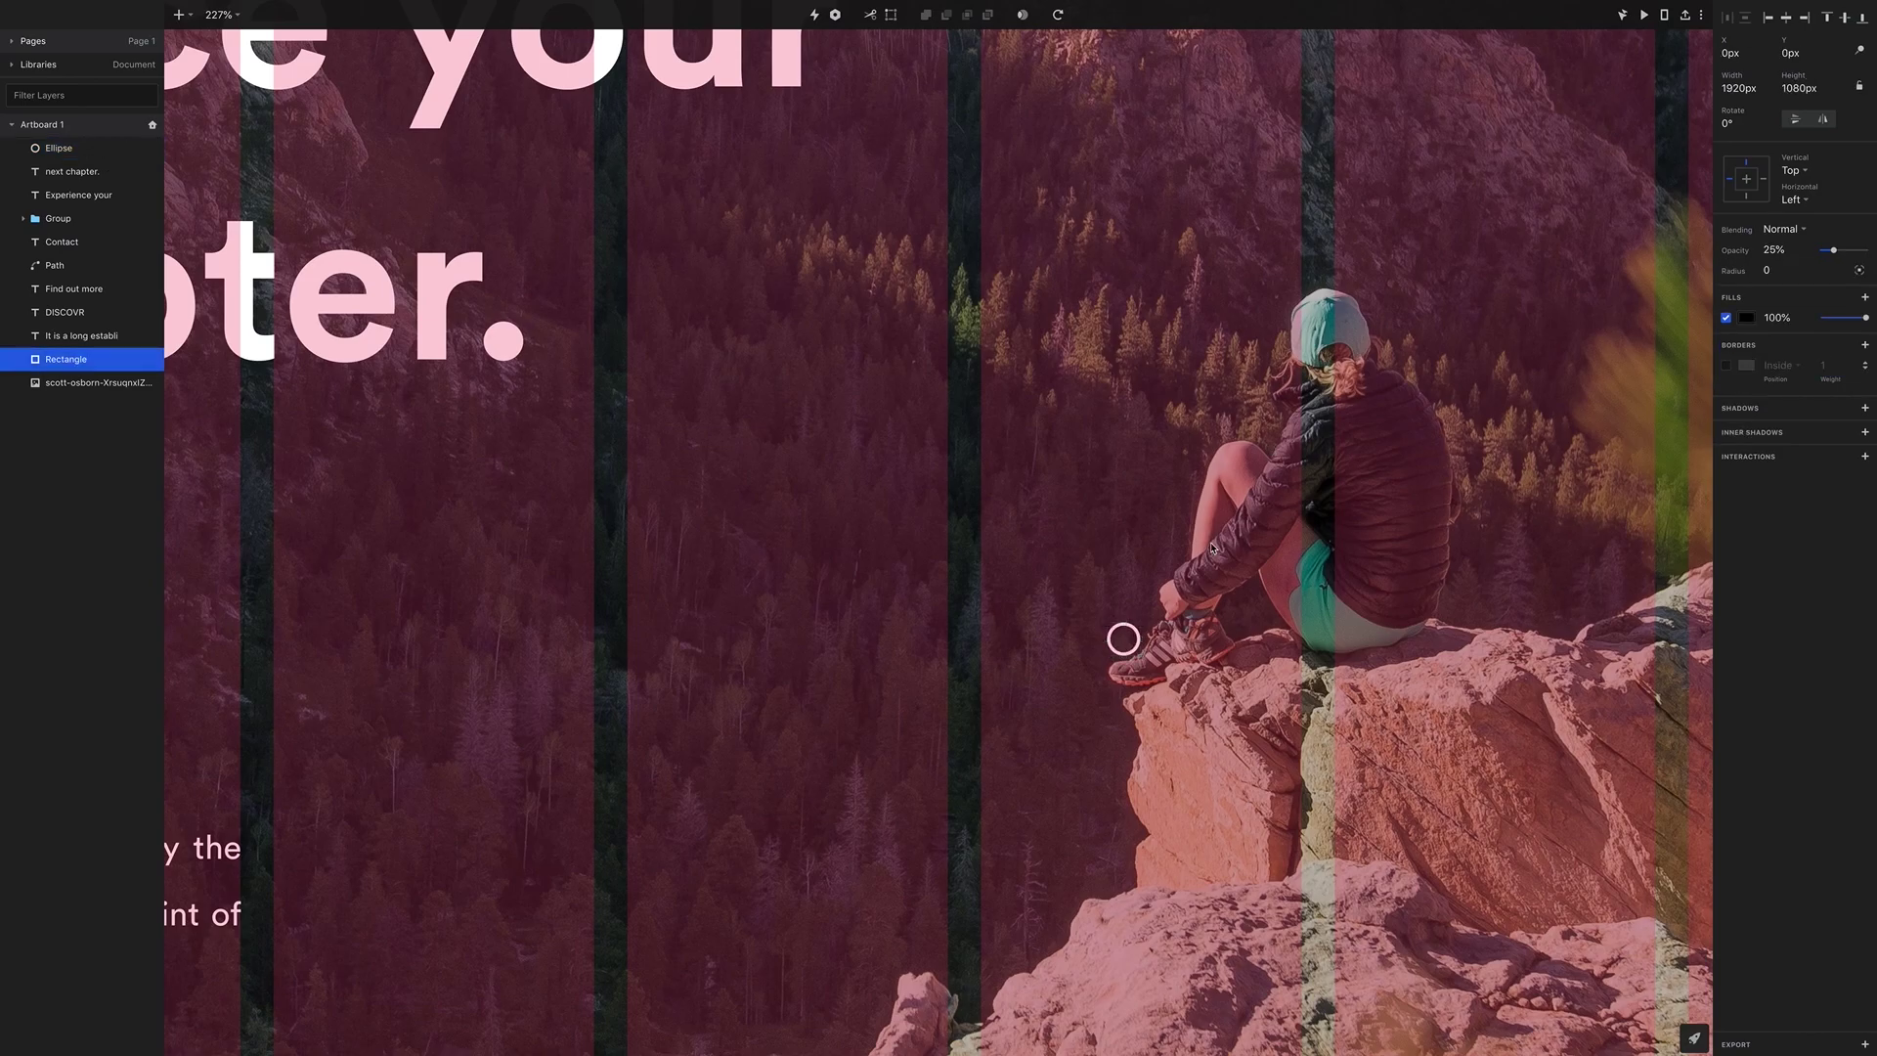
{"action": "left_click_drag", "start_coordinate": [1134, 653], "coordinate": [1201, 652]}
{"action": "scroll", "coordinate": [1188, 641], "scroll_direction": "down", "scroll_amount": 2}
{"action": "scroll", "coordinate": [1183, 626], "scroll_direction": "up", "scroll_amount": 4}
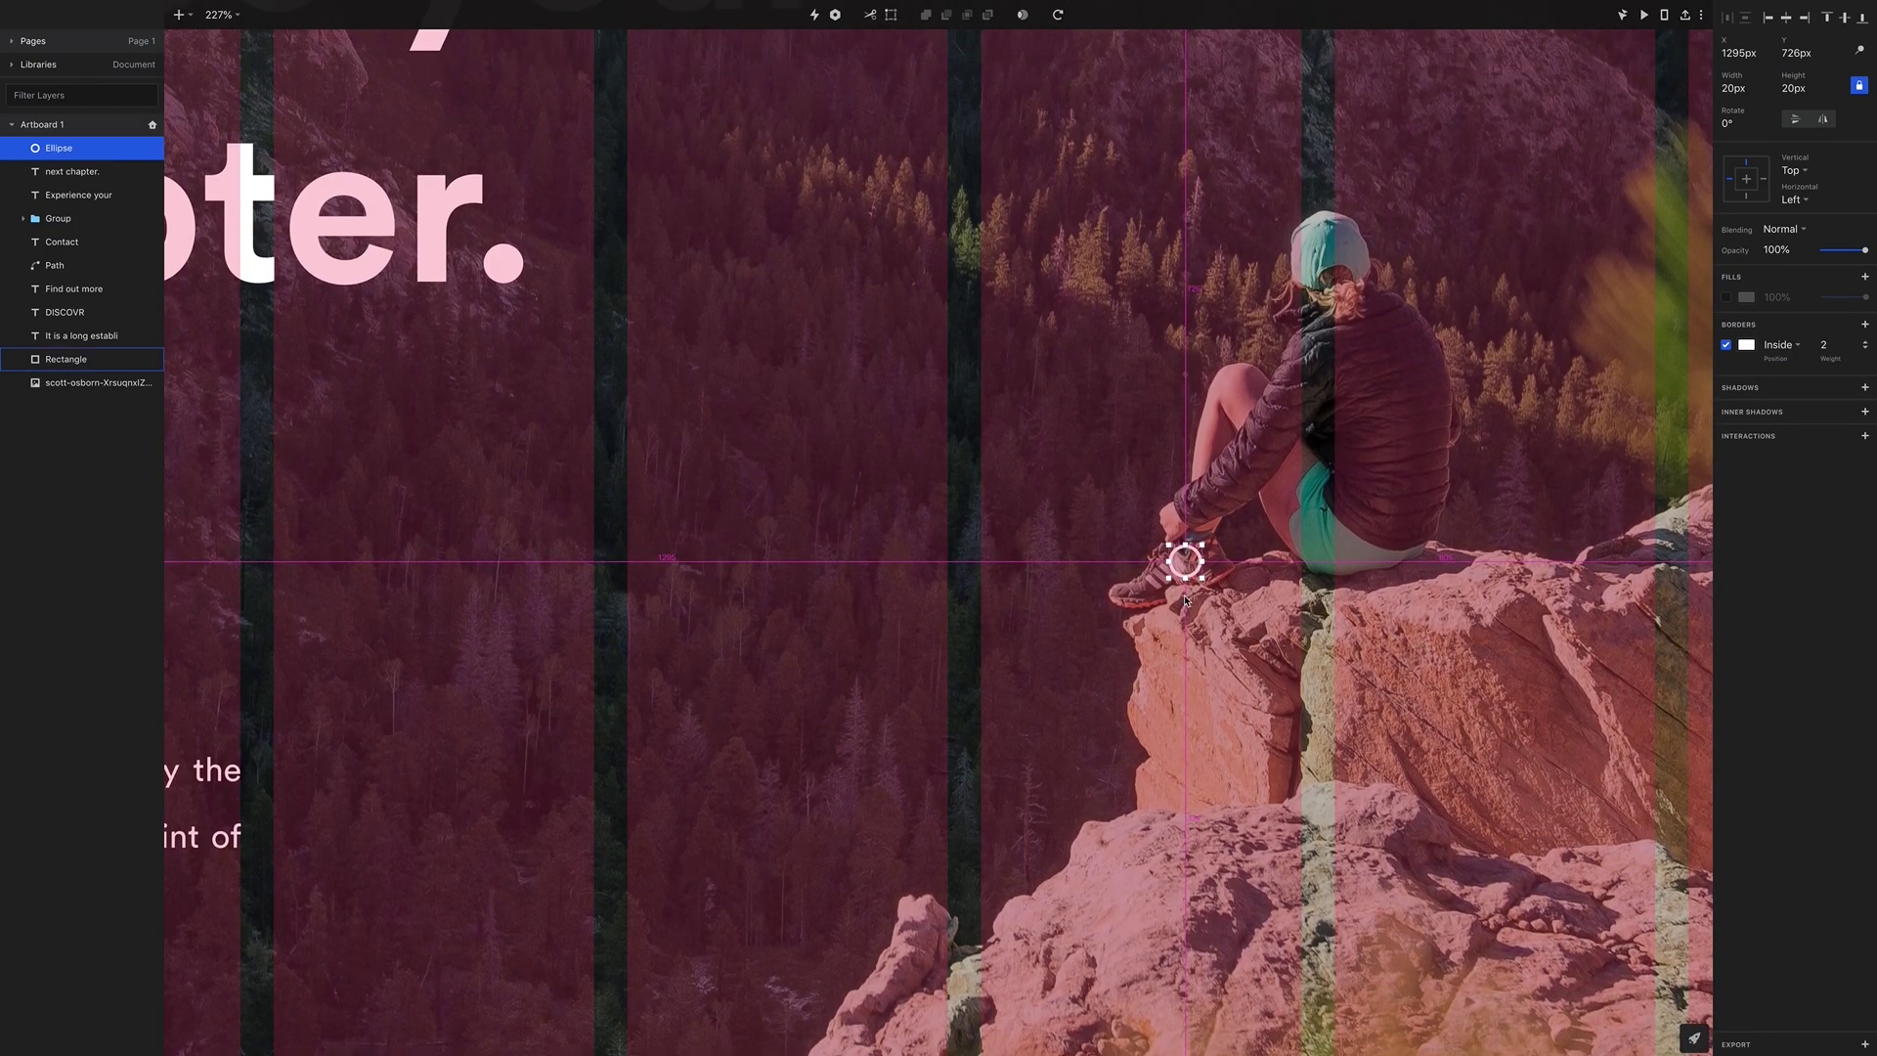
{"action": "scroll", "coordinate": [1176, 700], "scroll_direction": "up", "scroll_amount": 3}
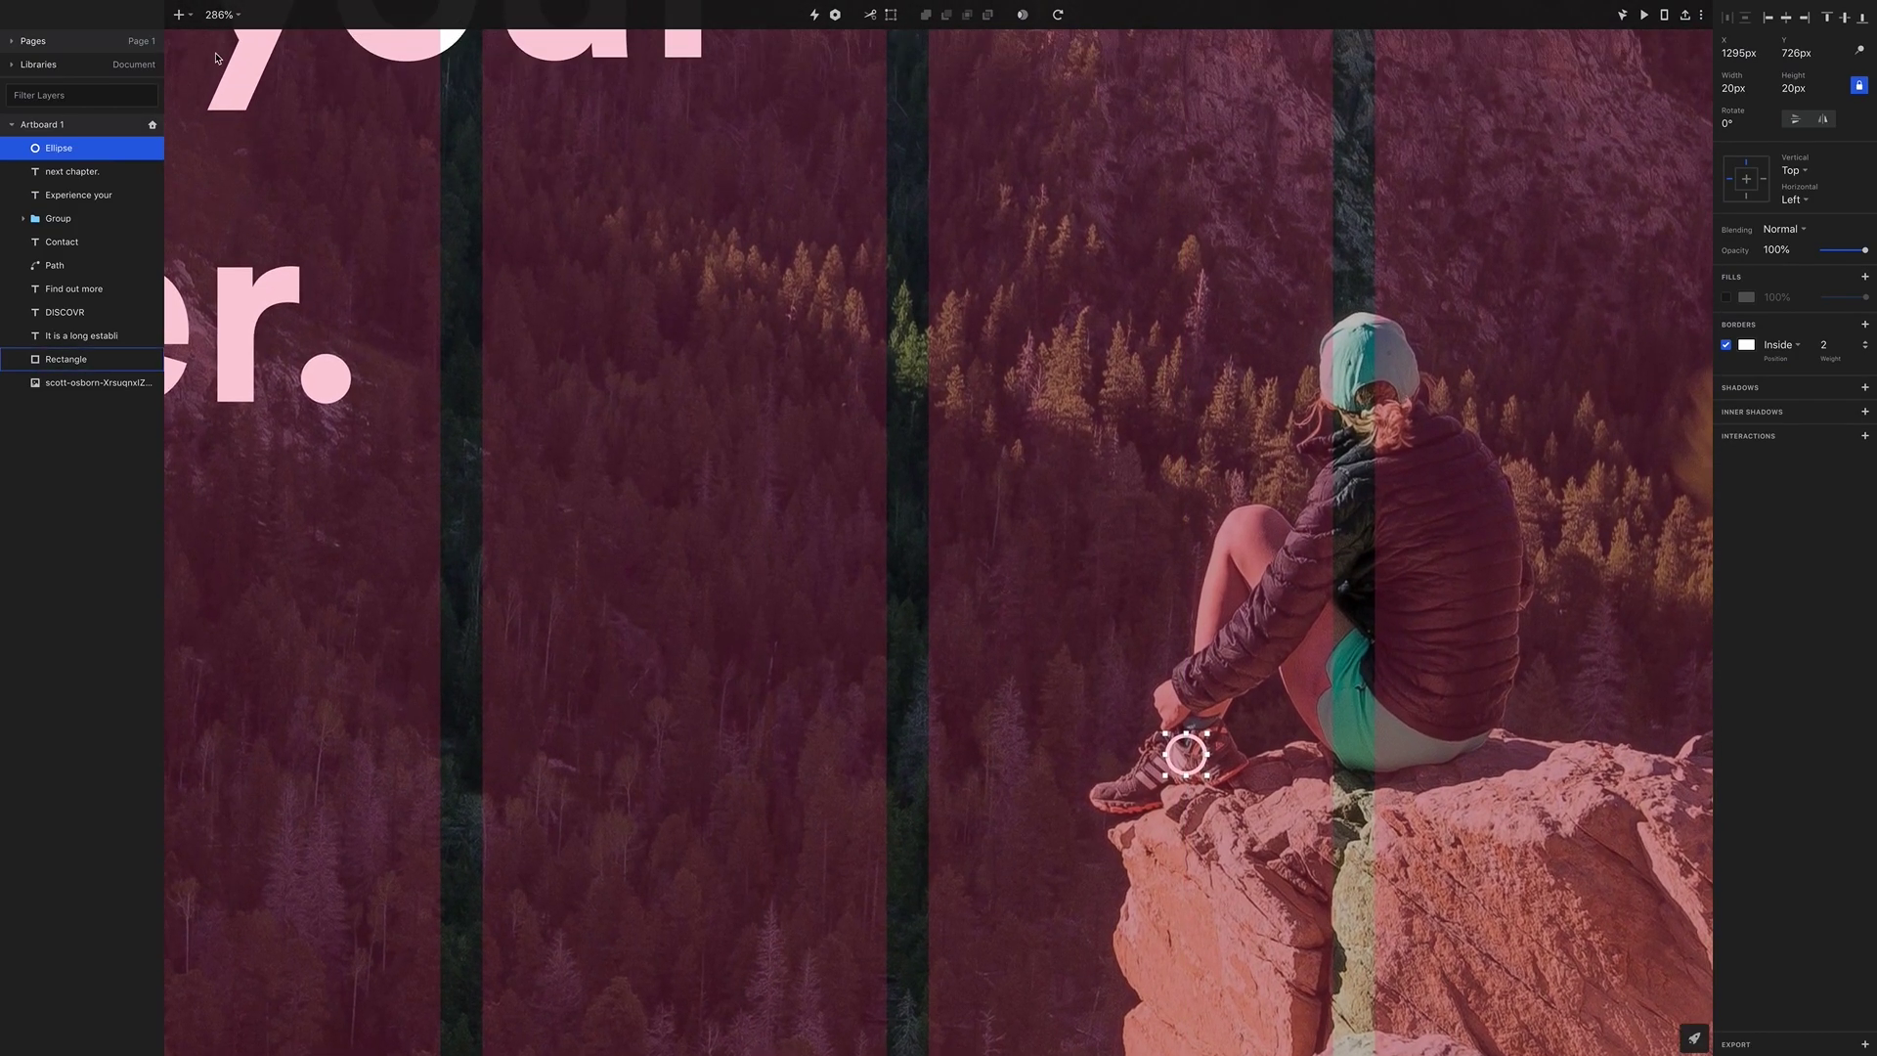
Draw a three-point path running horizontally, then angling up toward the ring
{"action": "left_click", "coordinate": [182, 20]}
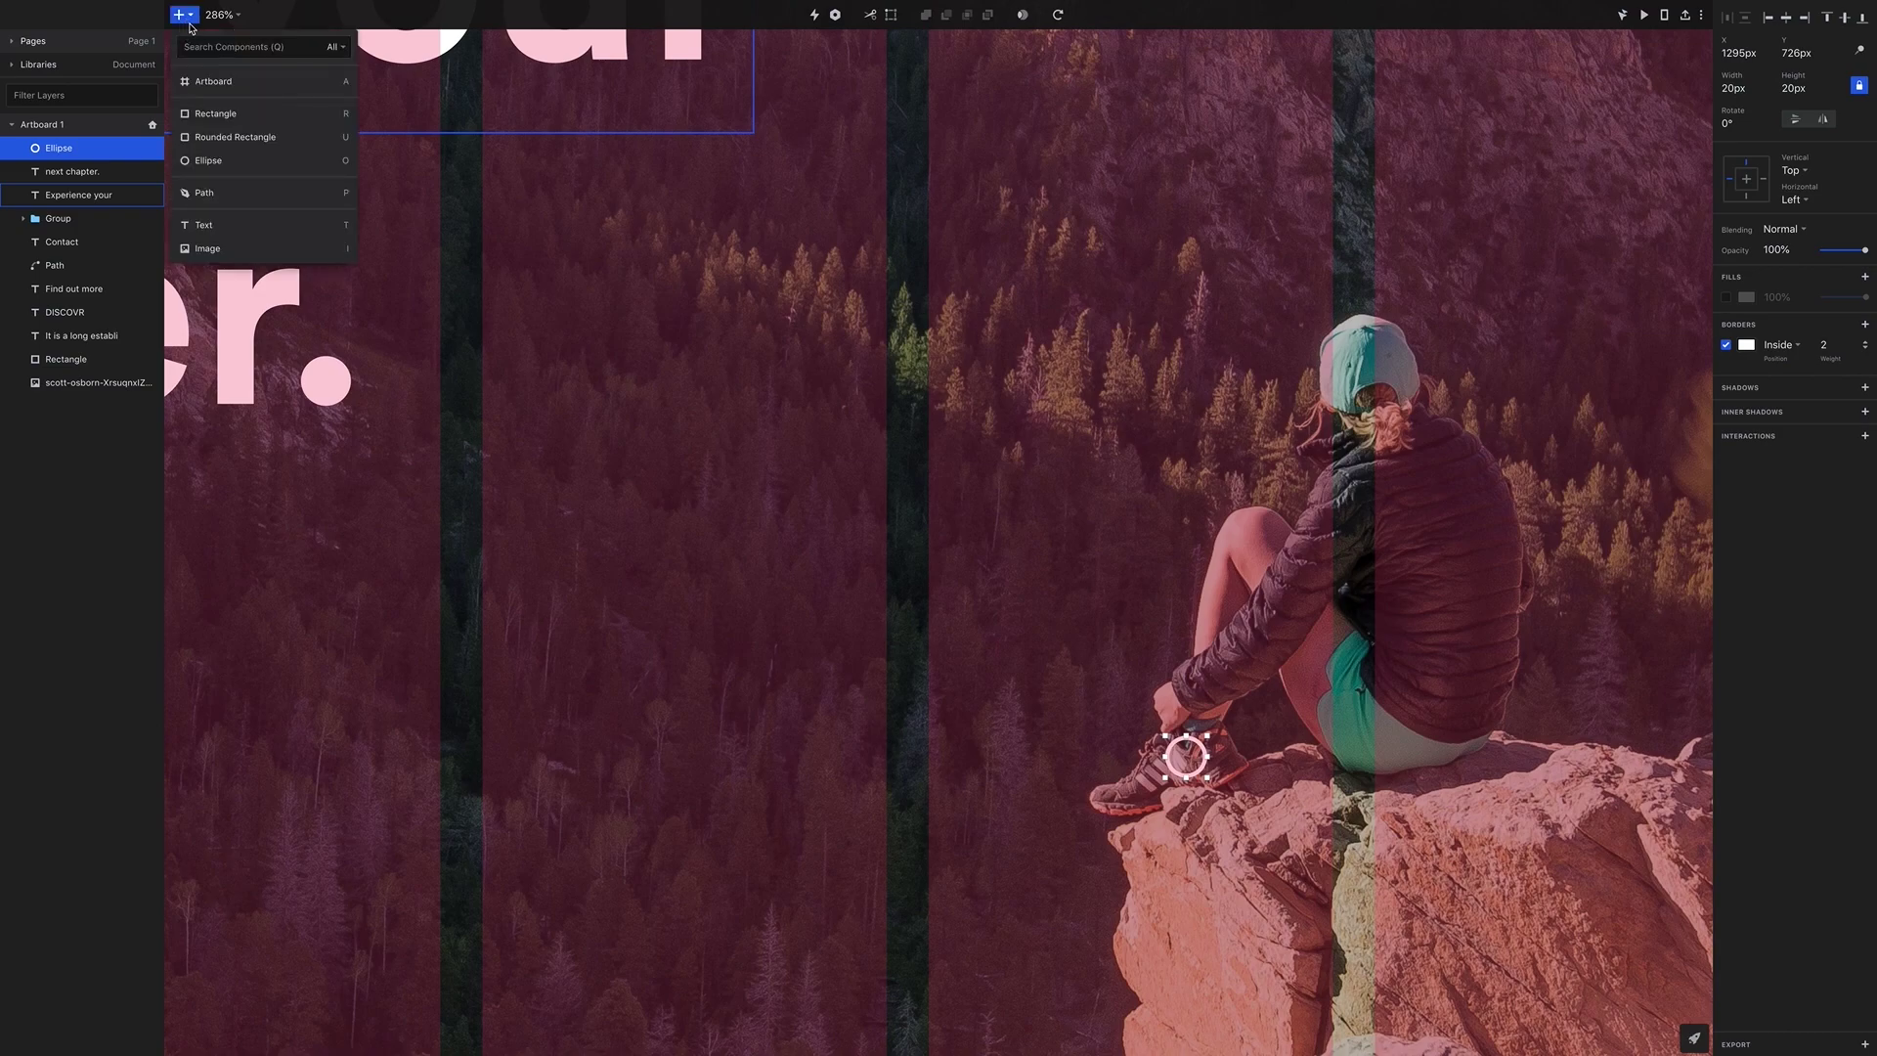
{"action": "left_click", "coordinate": [190, 20]}
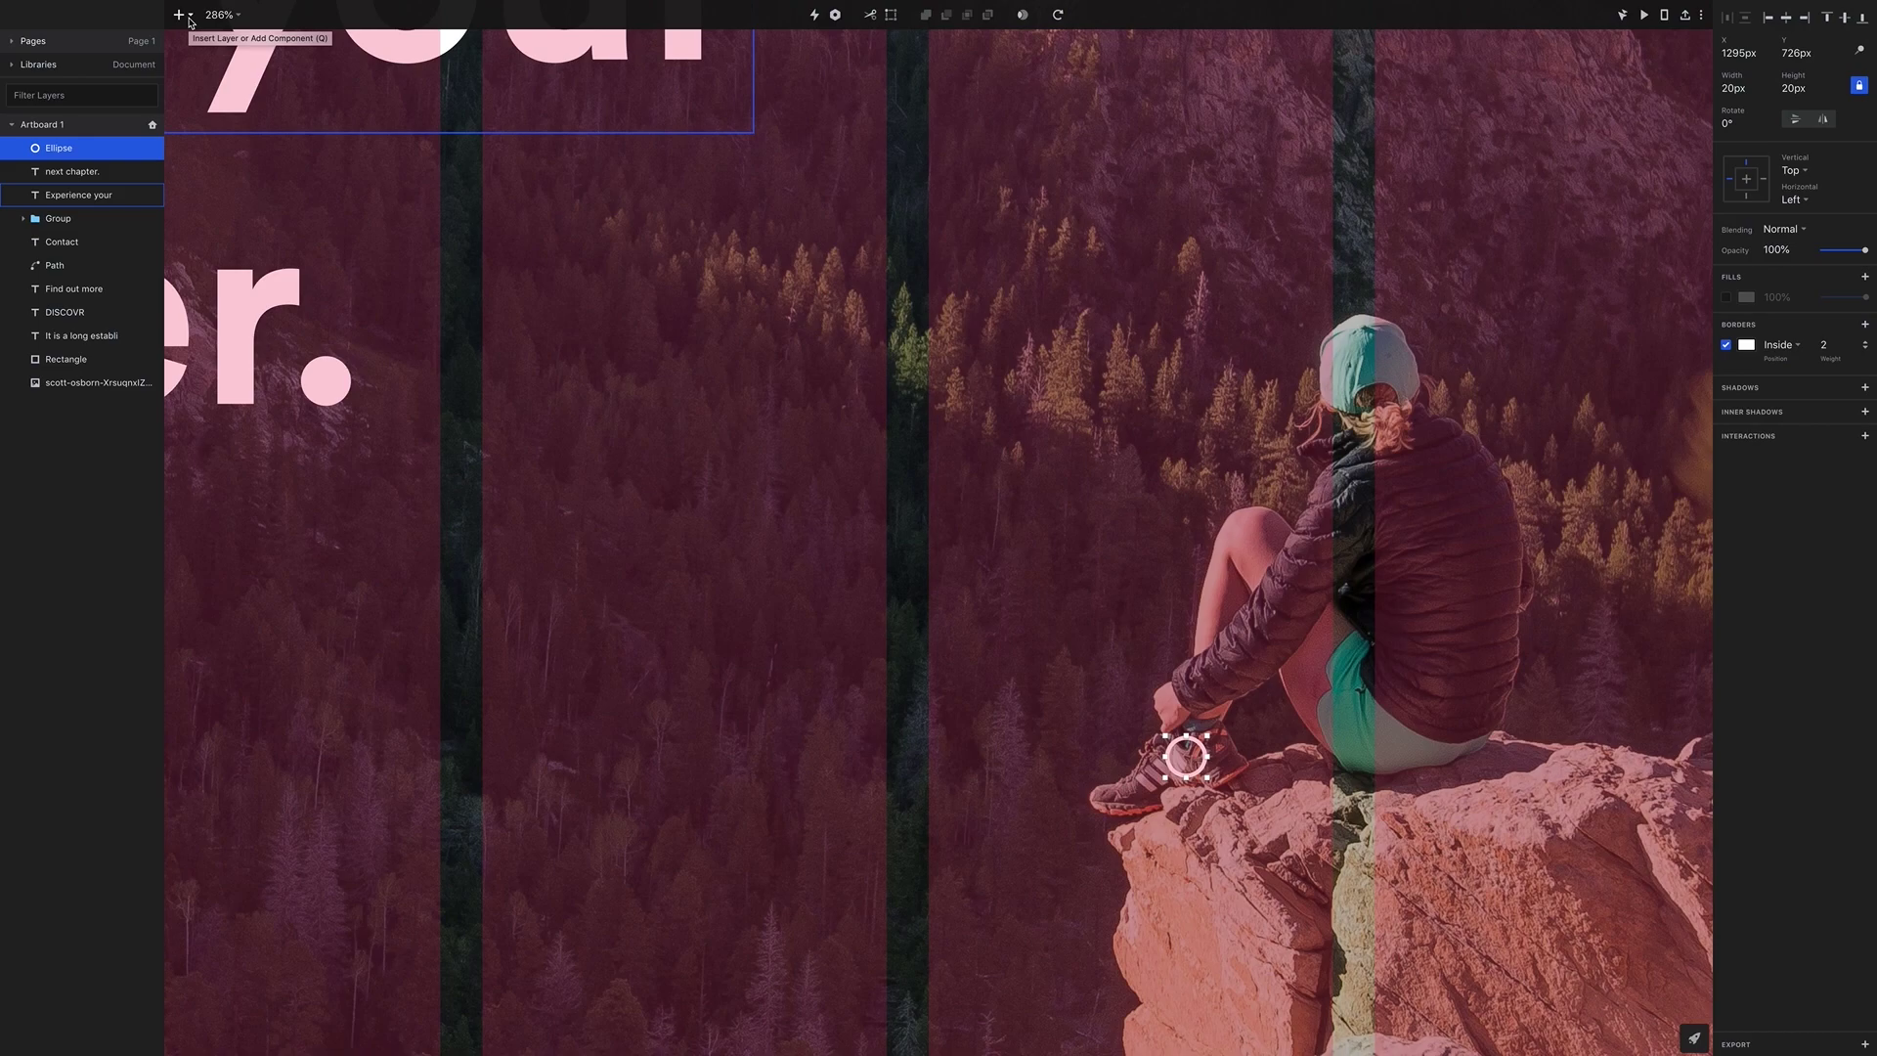
{"action": "left_click", "coordinate": [190, 20]}
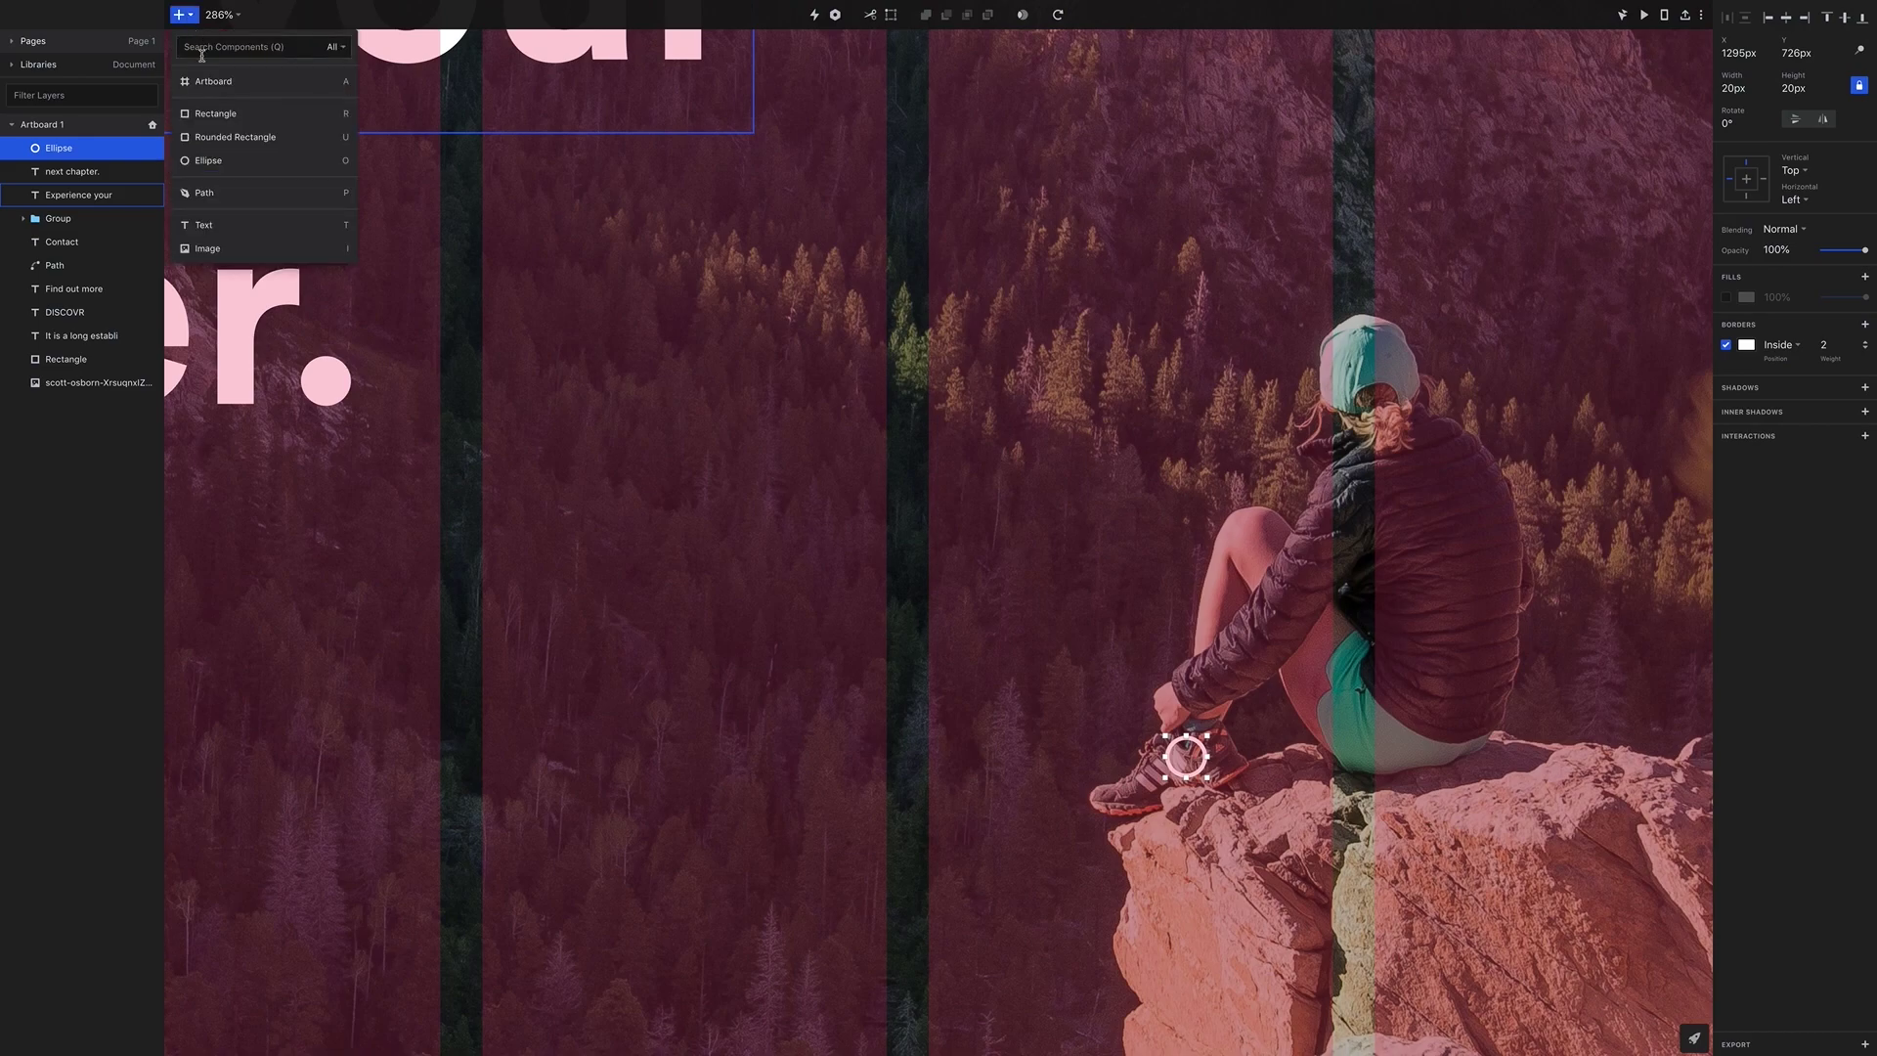
{"action": "left_click", "coordinate": [244, 188]}
{"action": "scroll", "coordinate": [728, 367], "scroll_direction": "down", "scroll_amount": 5}
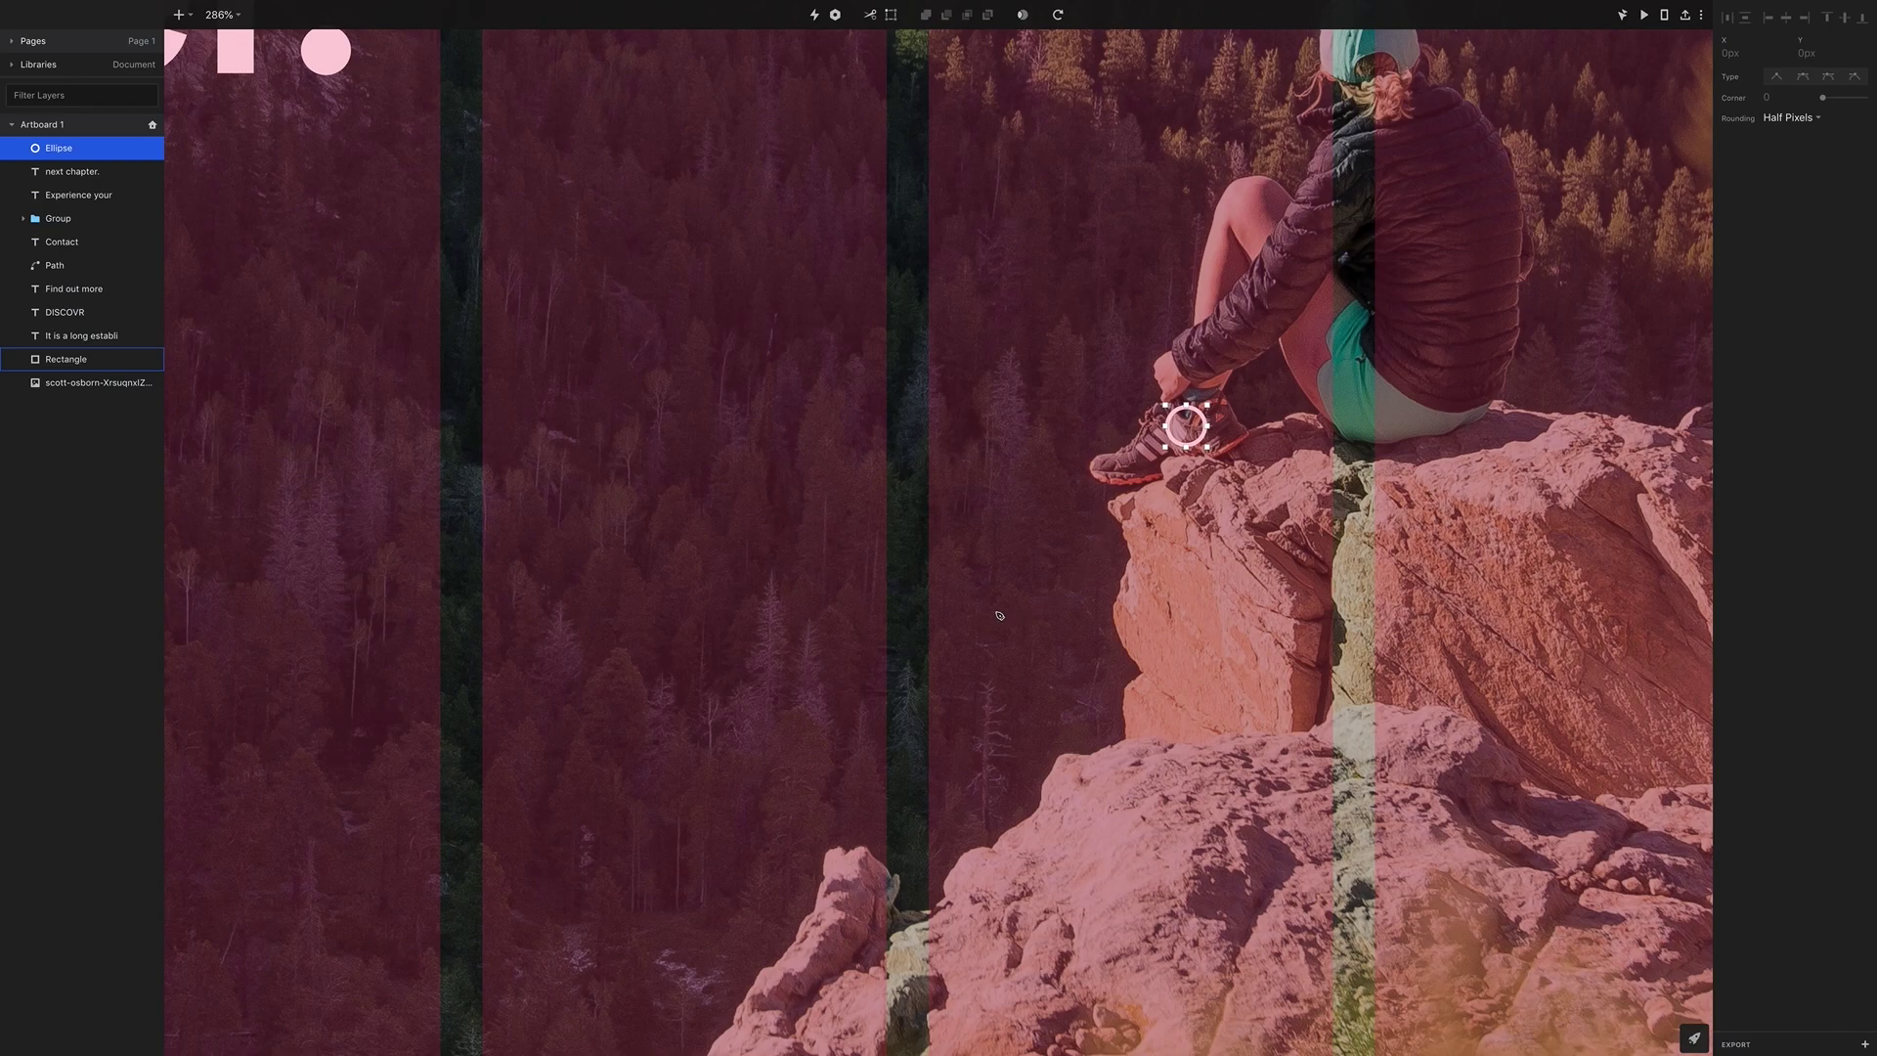
{"action": "left_click", "coordinate": [903, 610]}
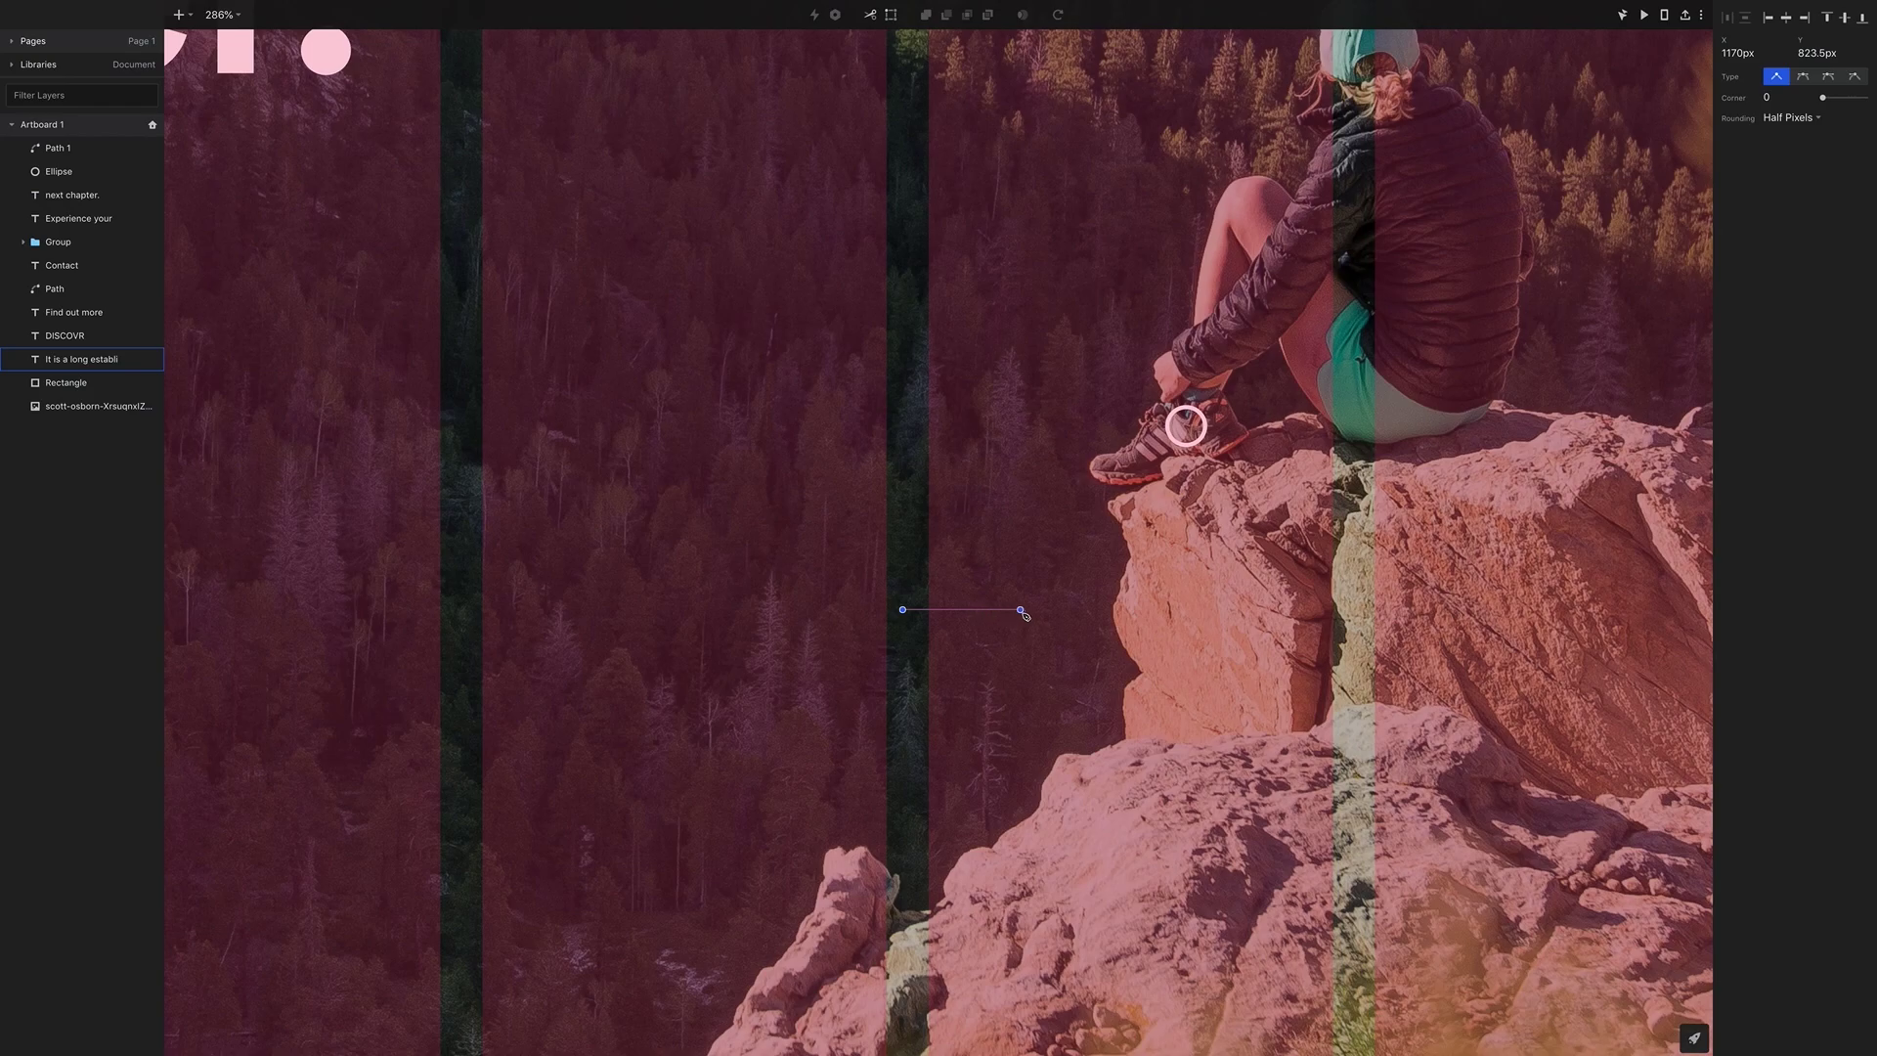
{"action": "left_click", "coordinate": [1043, 610]}
{"action": "left_click", "coordinate": [1169, 441]}
{"action": "key", "text": "Escape"}
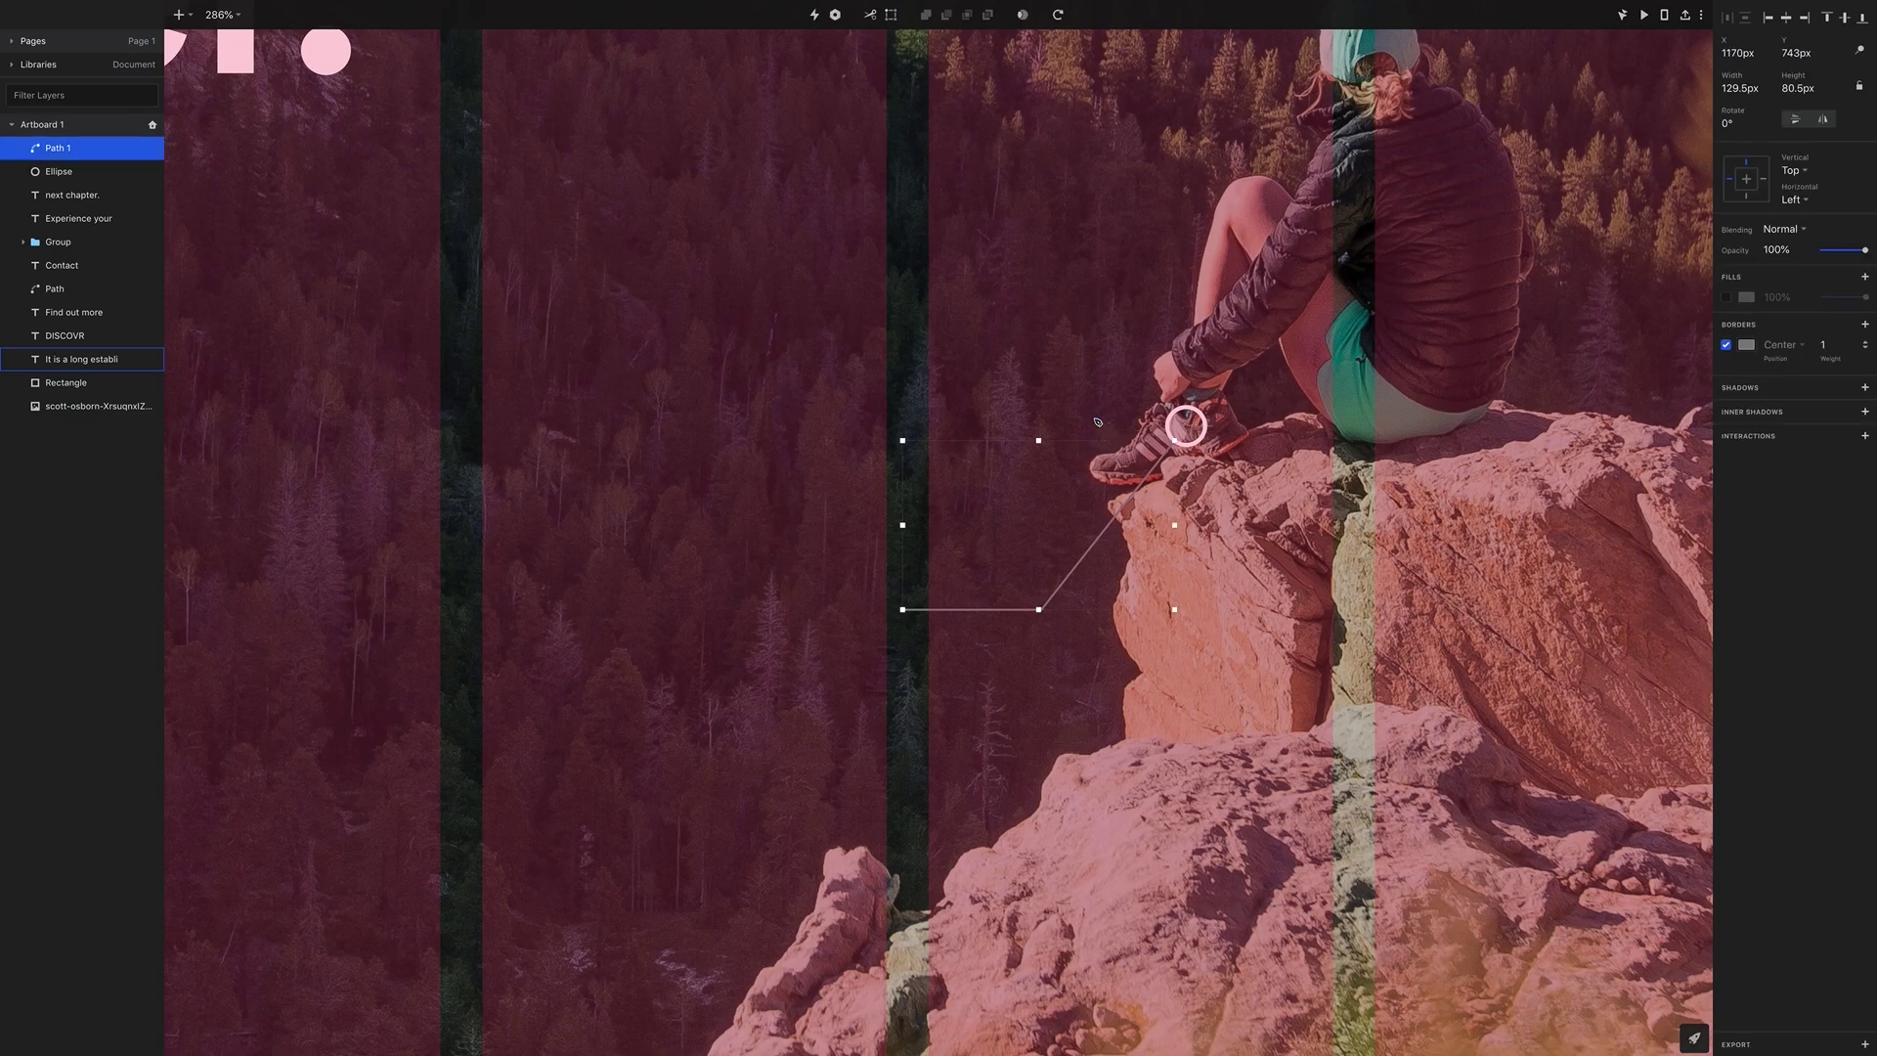
Edit the path's points to trim the excess left end of the line
{"action": "double_click", "coordinate": [947, 615]}
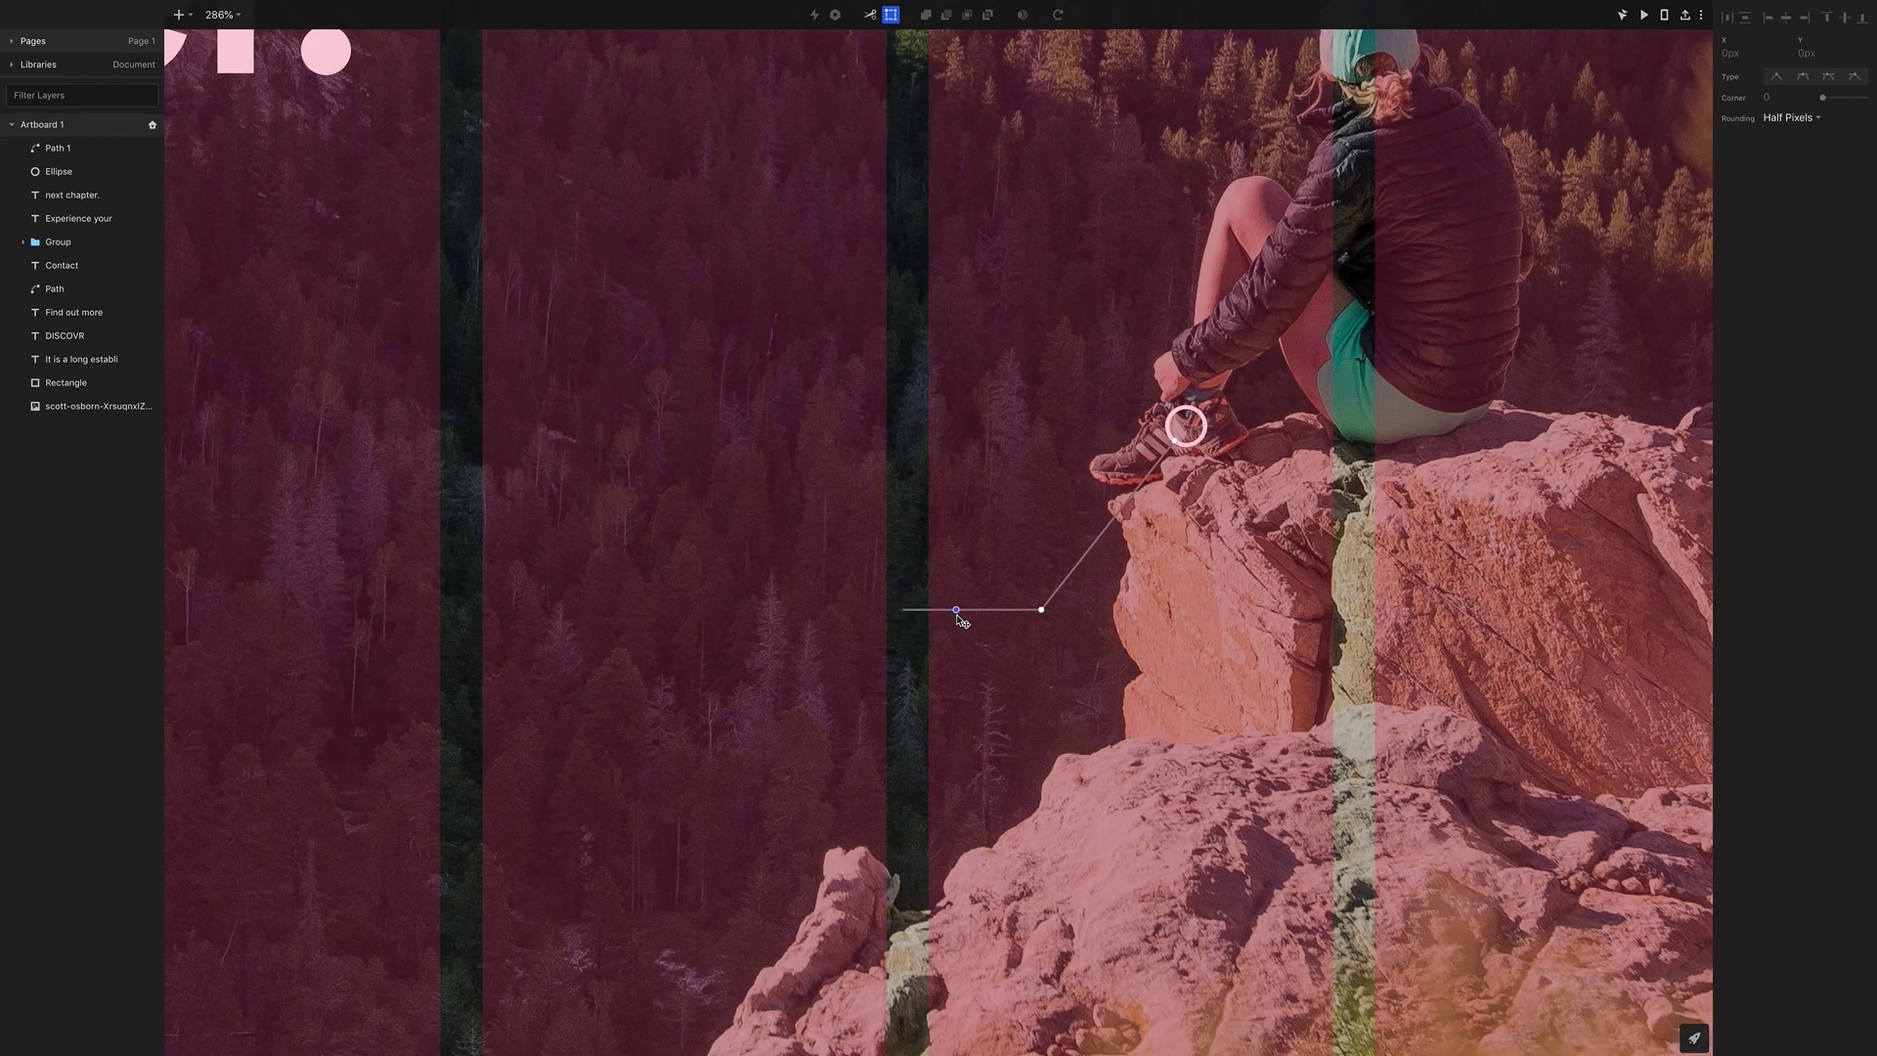
{"action": "left_click", "coordinate": [957, 611]}
{"action": "key", "text": "Delete"}
{"action": "left_click", "coordinate": [1058, 587]}
{"action": "left_click", "coordinate": [892, 17]}
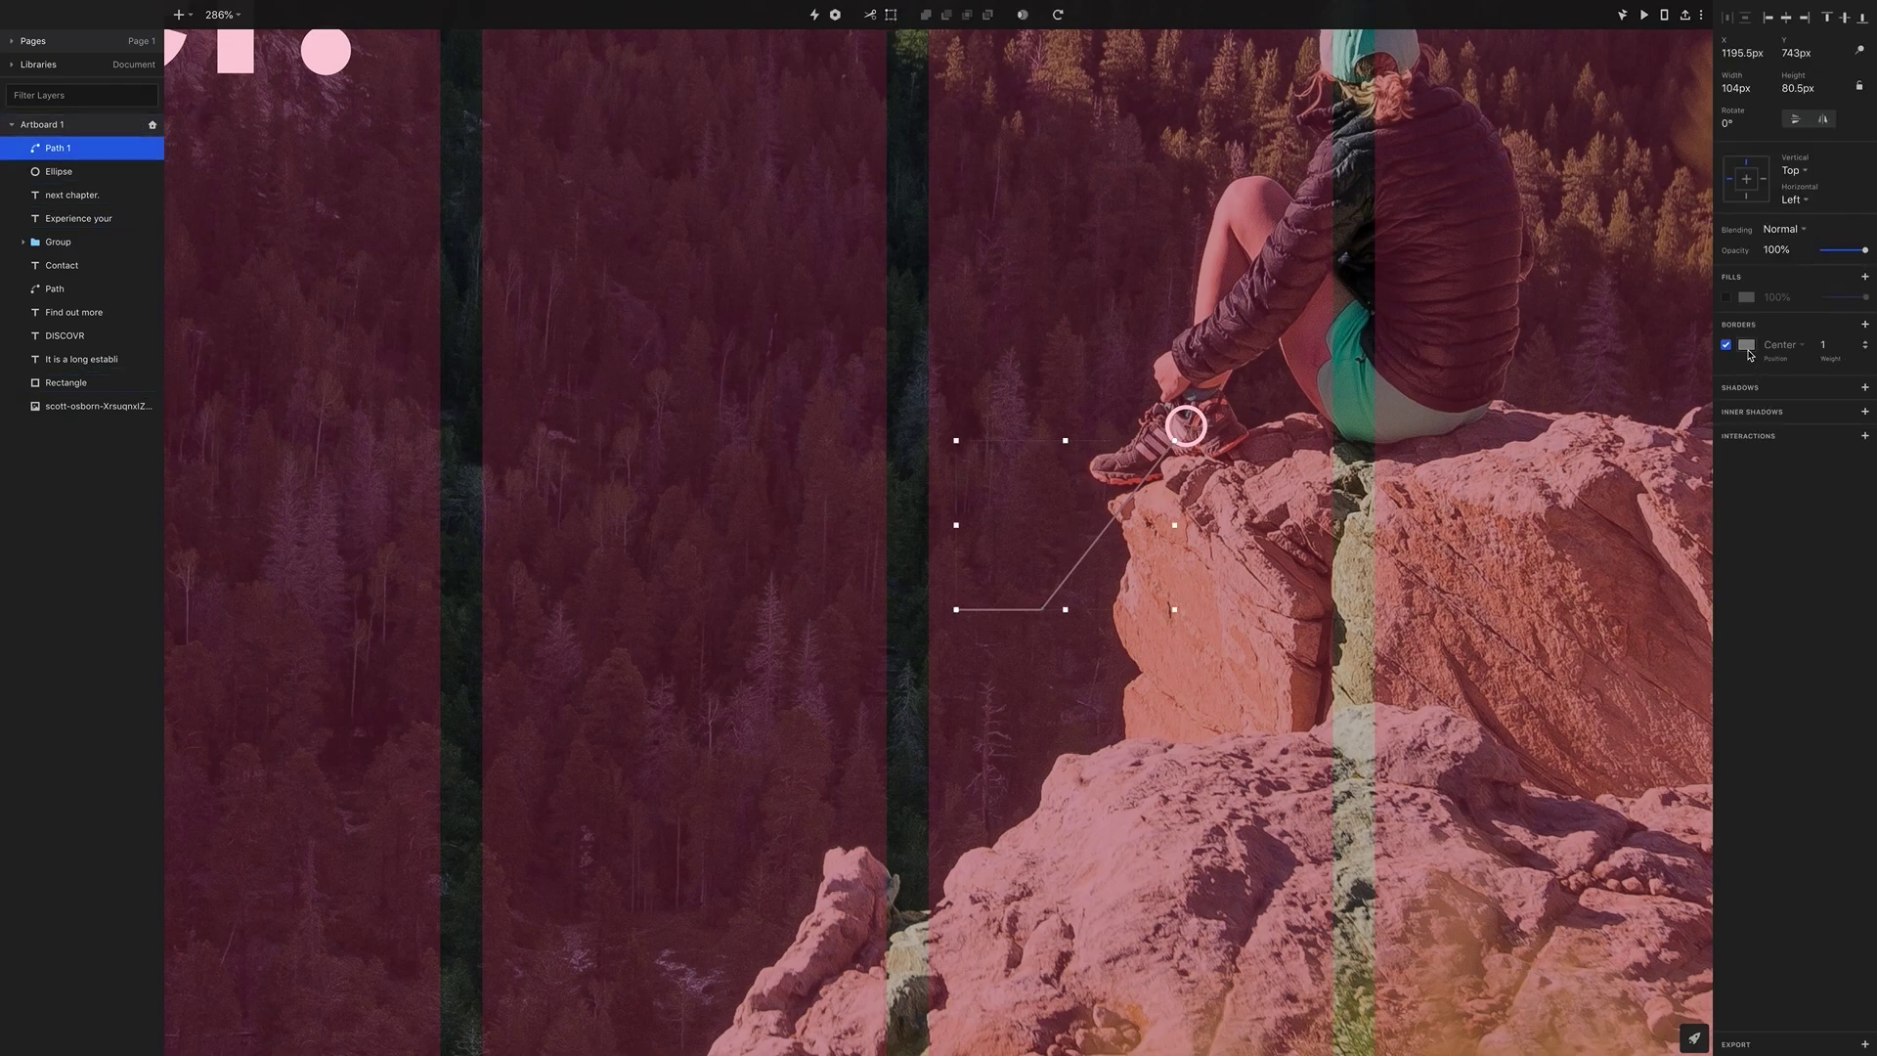
Make the callout line white with a 2 px border weight
{"action": "left_click", "coordinate": [1749, 354]}
{"action": "left_click", "coordinate": [1702, 369]}
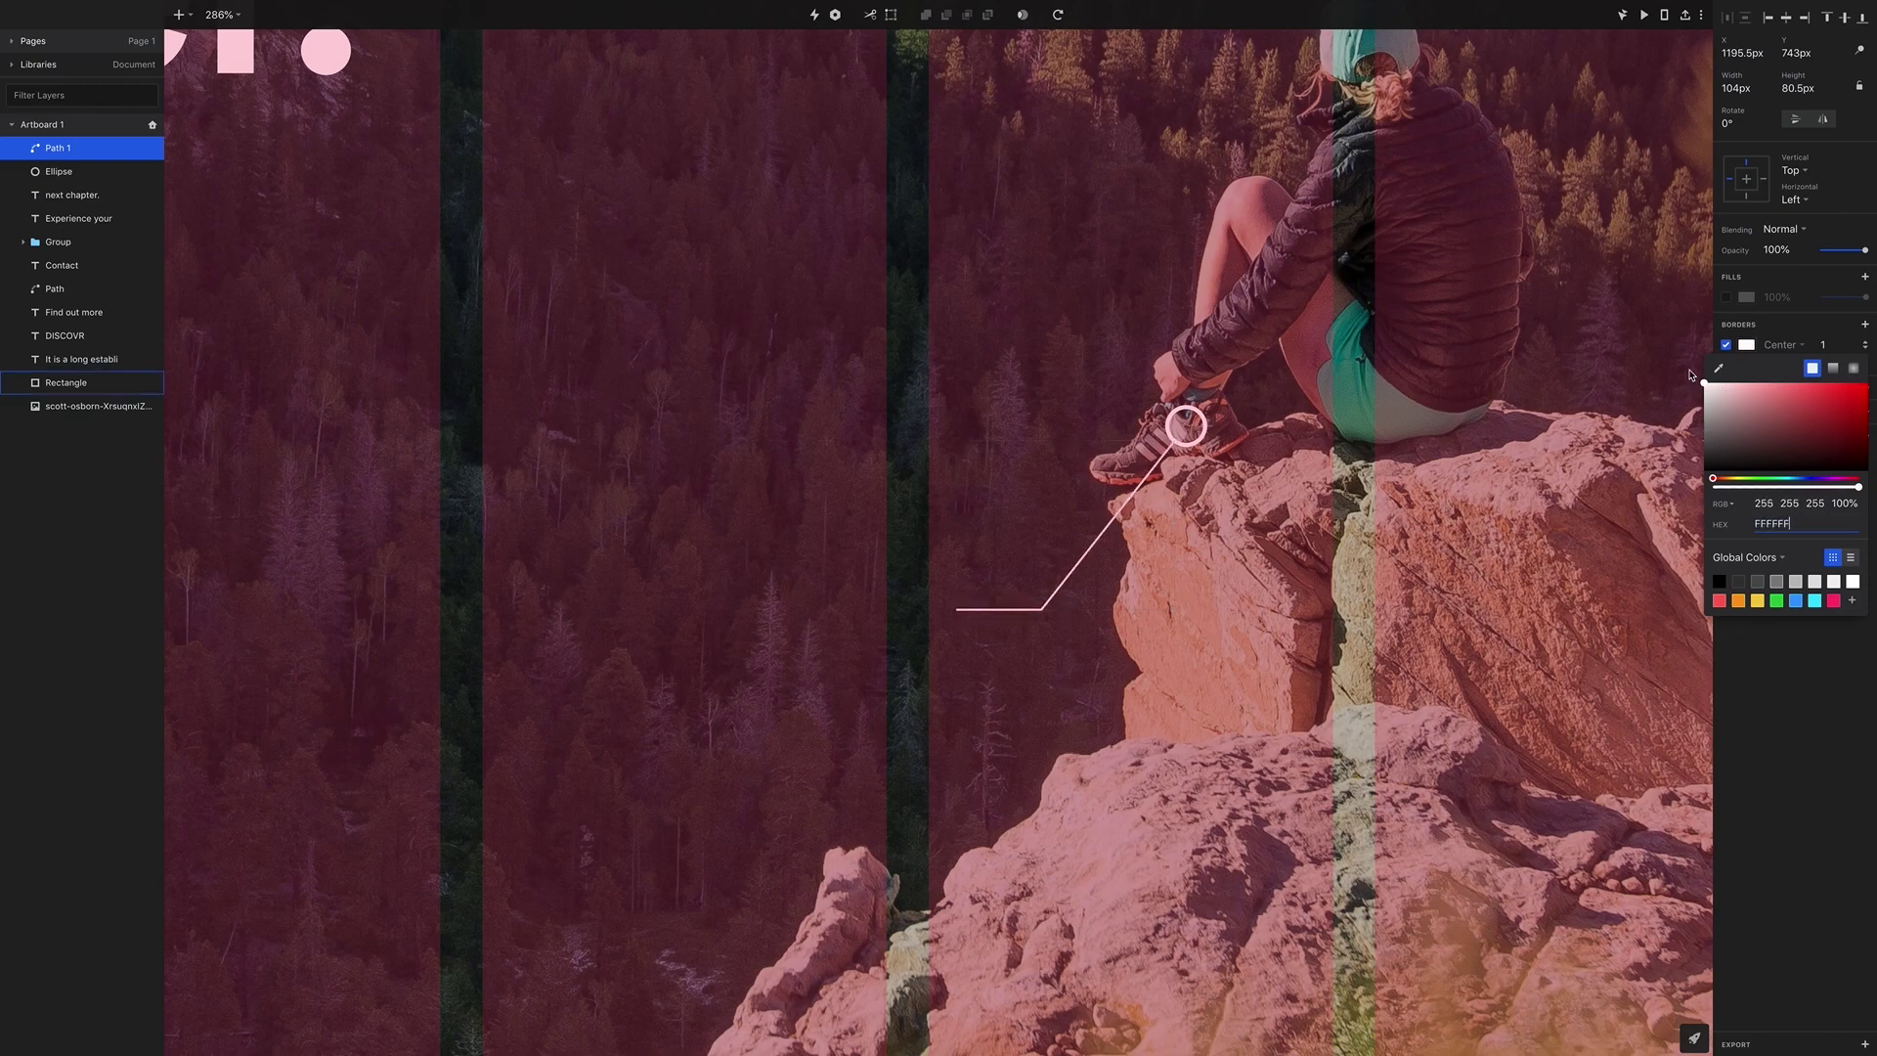
{"action": "left_click", "coordinate": [1783, 672]}
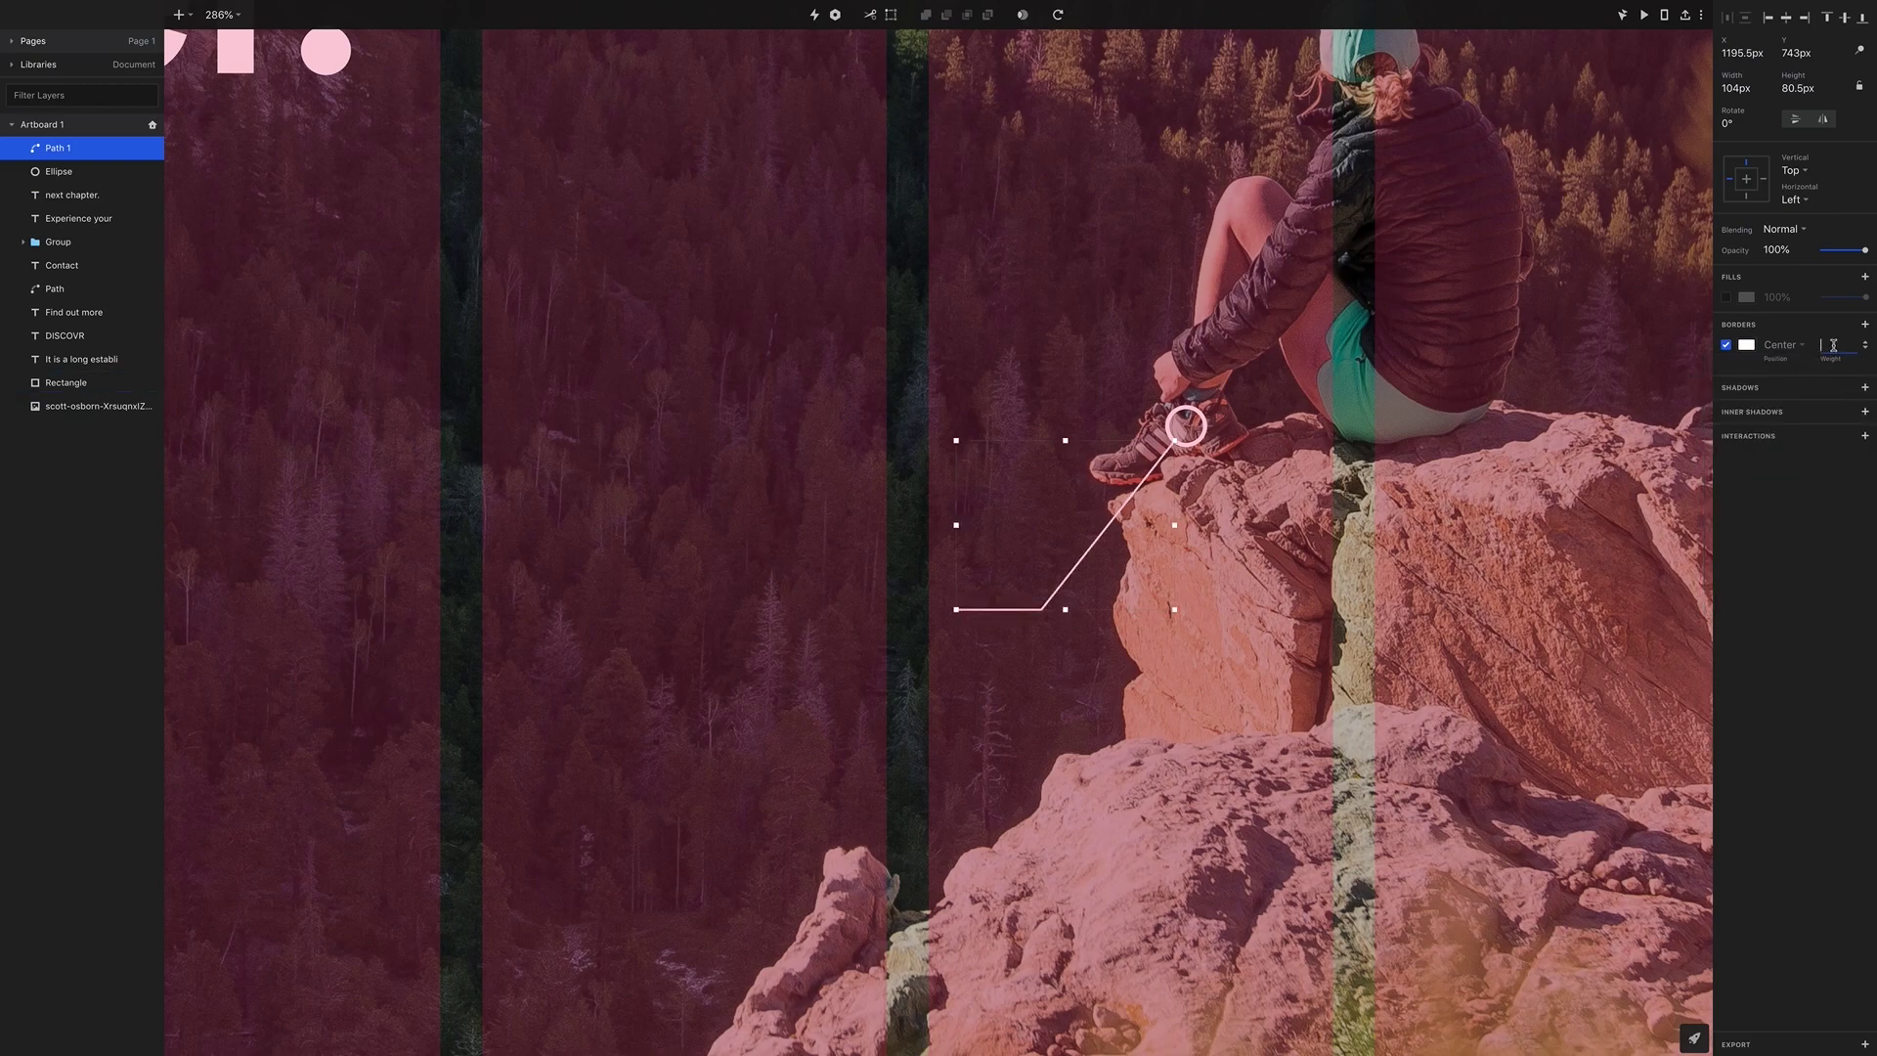
{"action": "key", "text": "Return"}
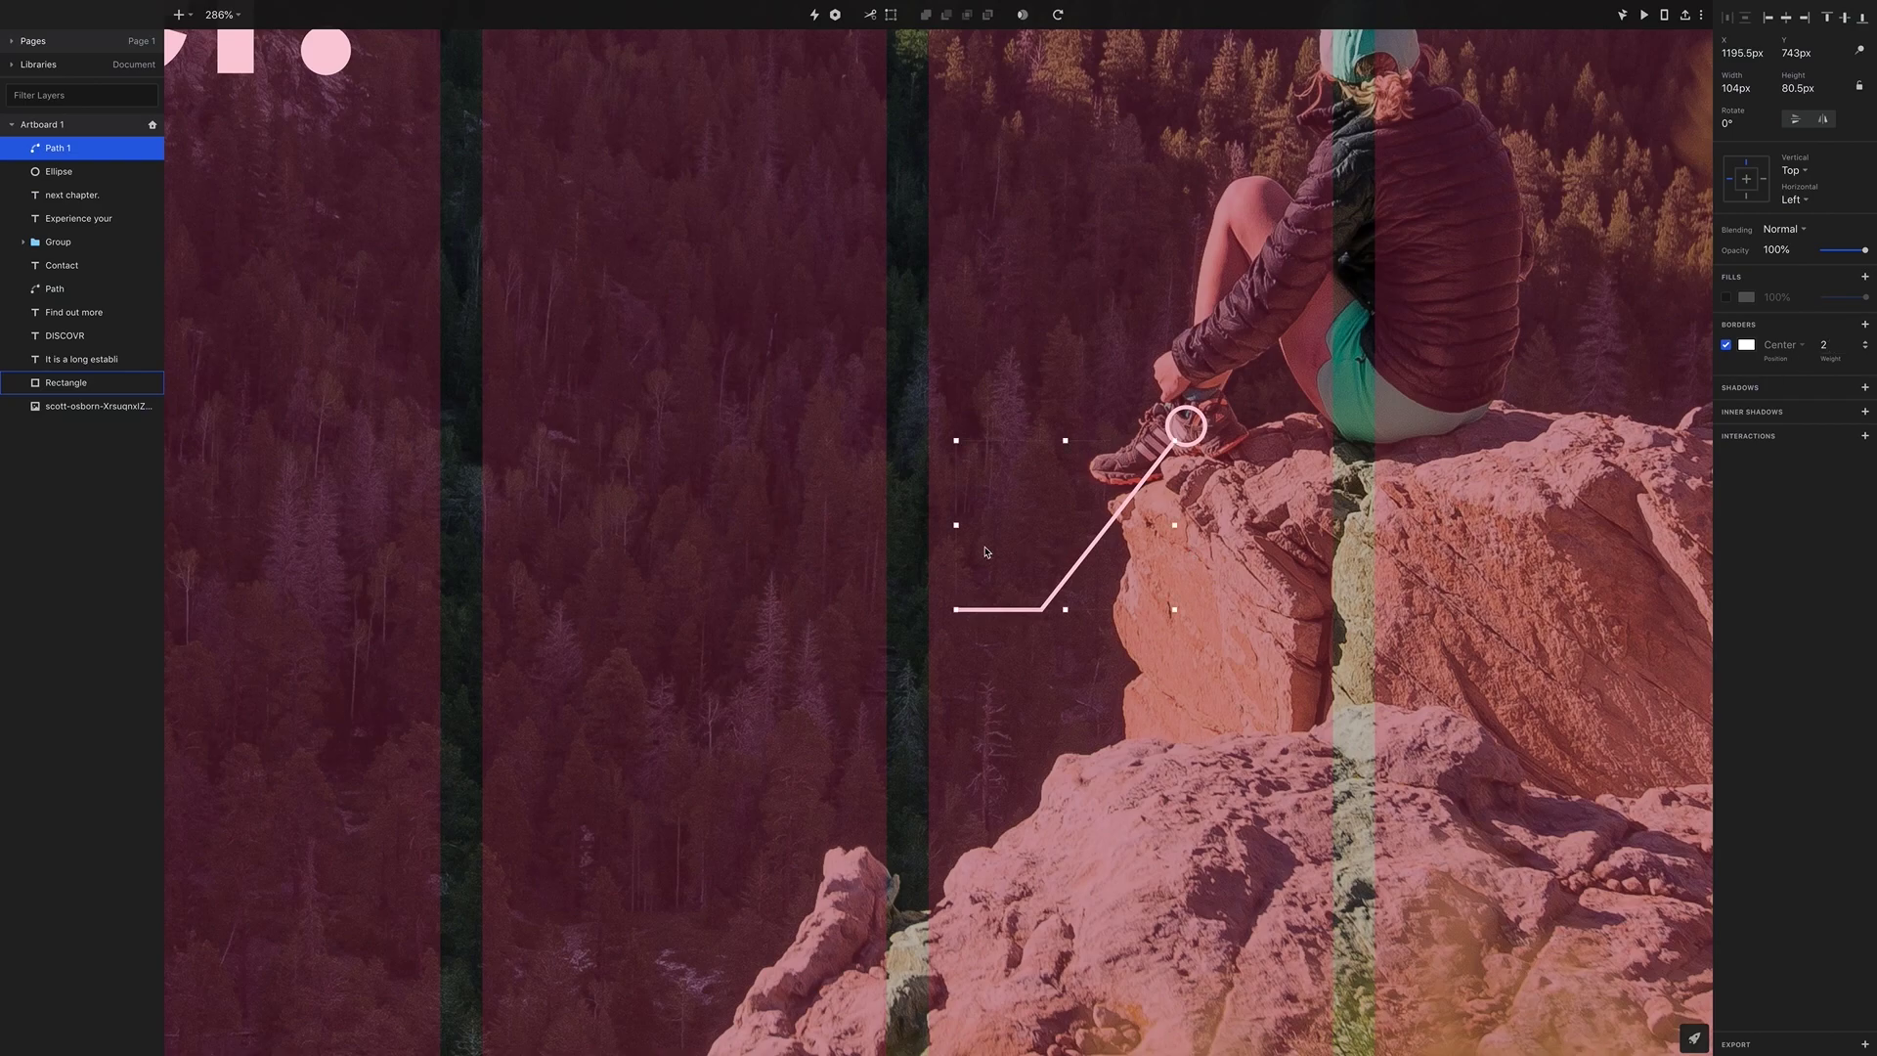
{"action": "left_click", "coordinate": [178, 15]}
Add a text layer left of the line reading 'Your future self'
{"action": "left_click", "coordinate": [209, 225]}
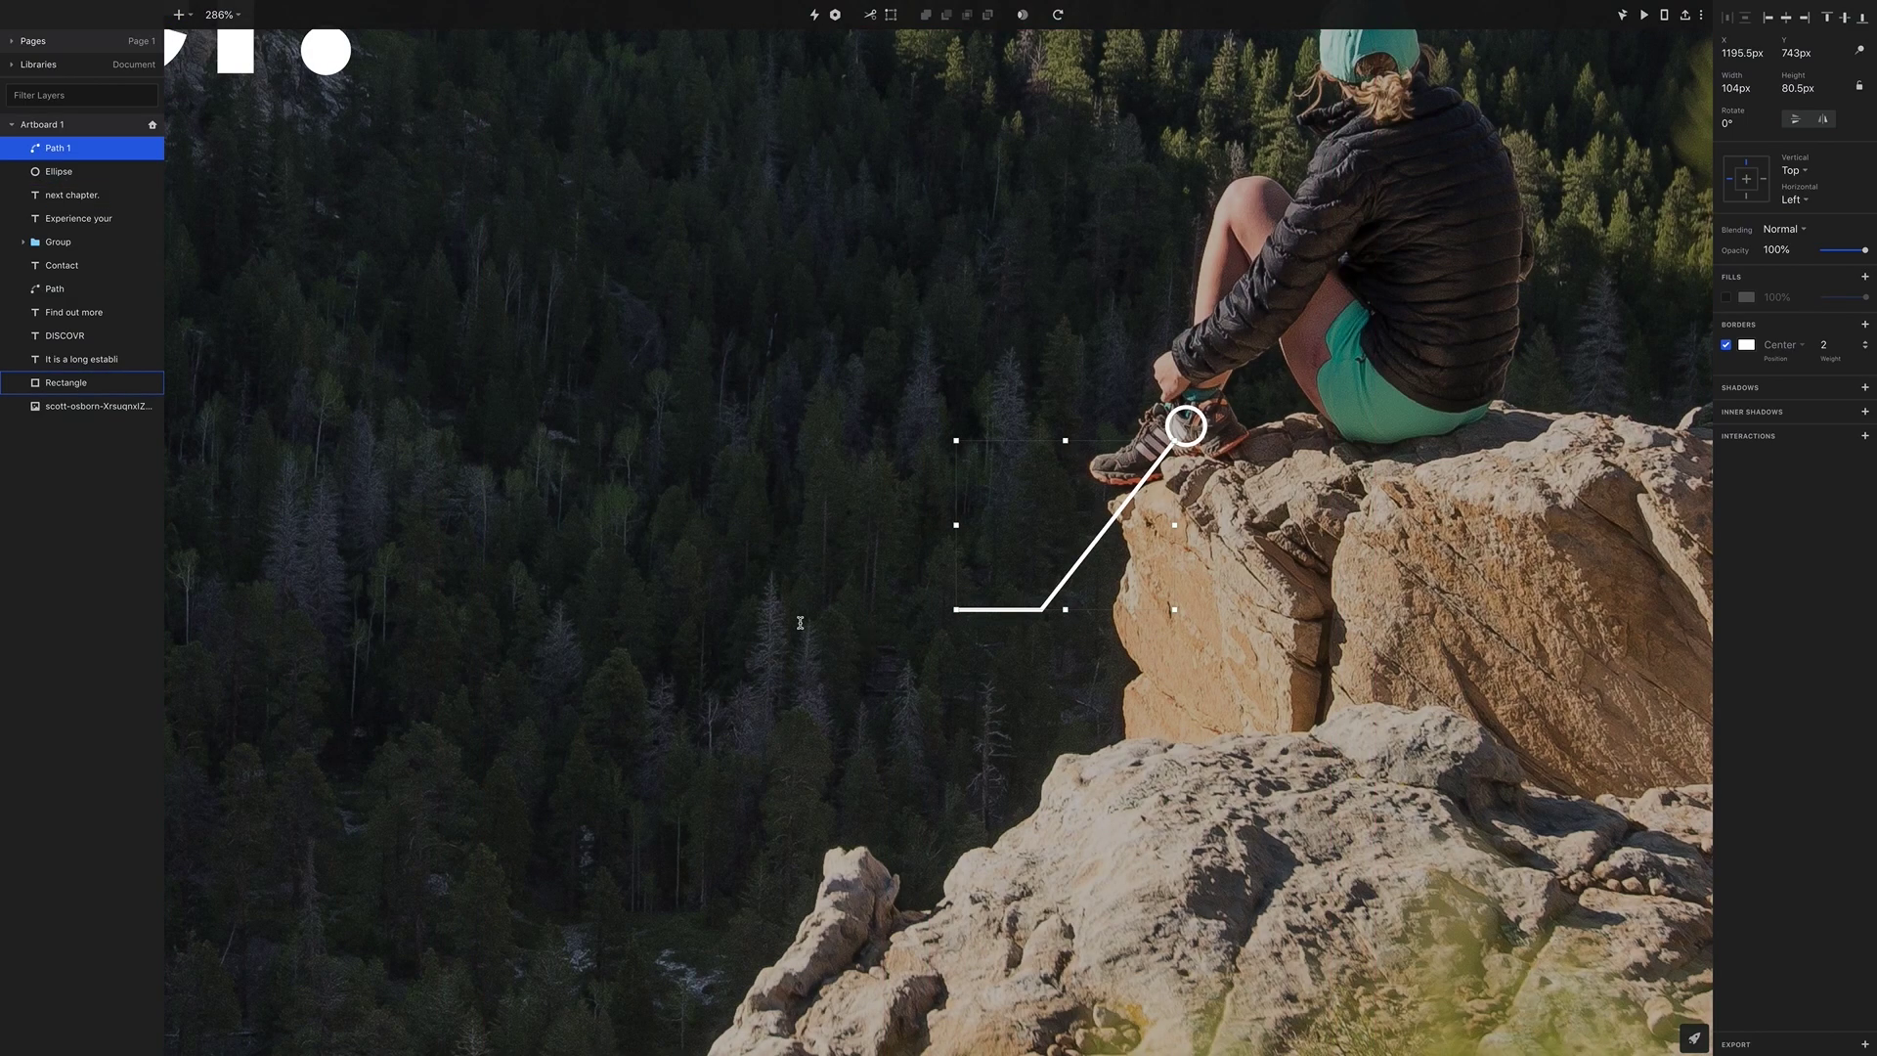
{"action": "left_click", "coordinate": [808, 654]}
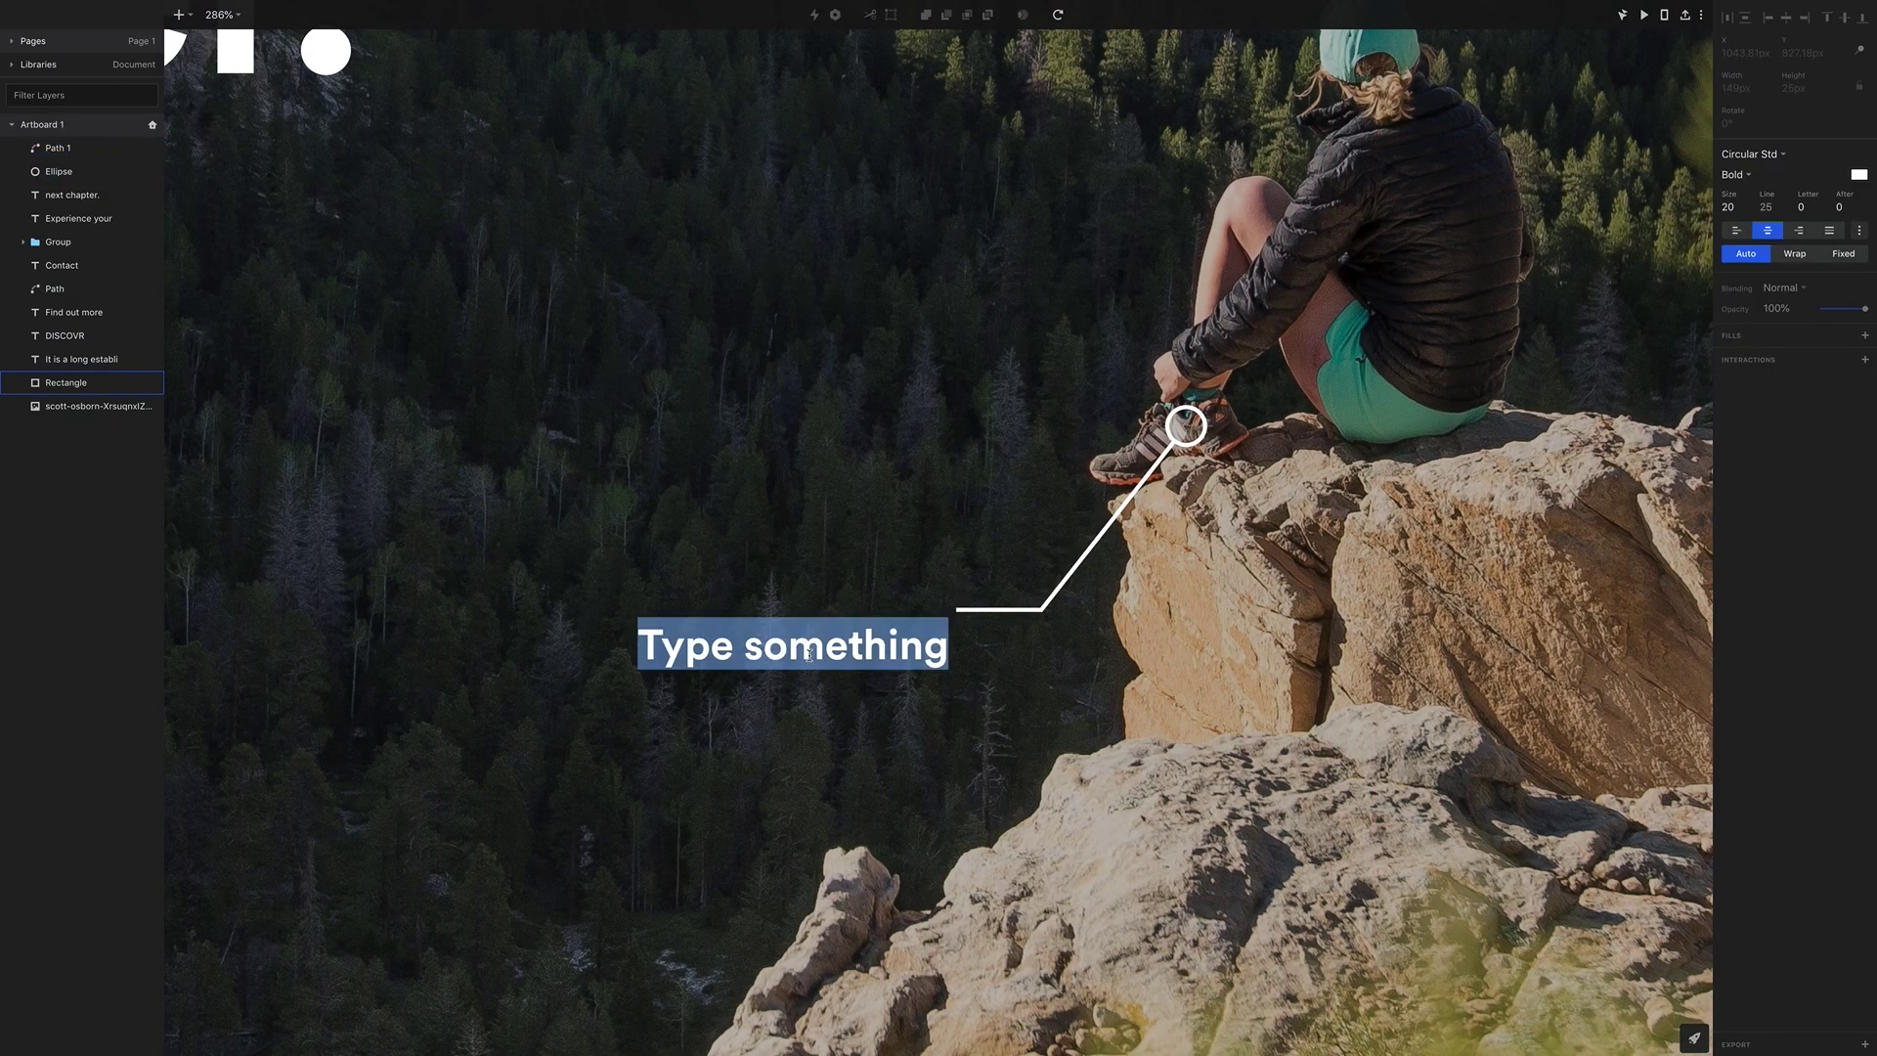
{"action": "type", "text": "y"}
{"action": "key", "text": "BackSpace"}
{"action": "type", "text": "Yout"}
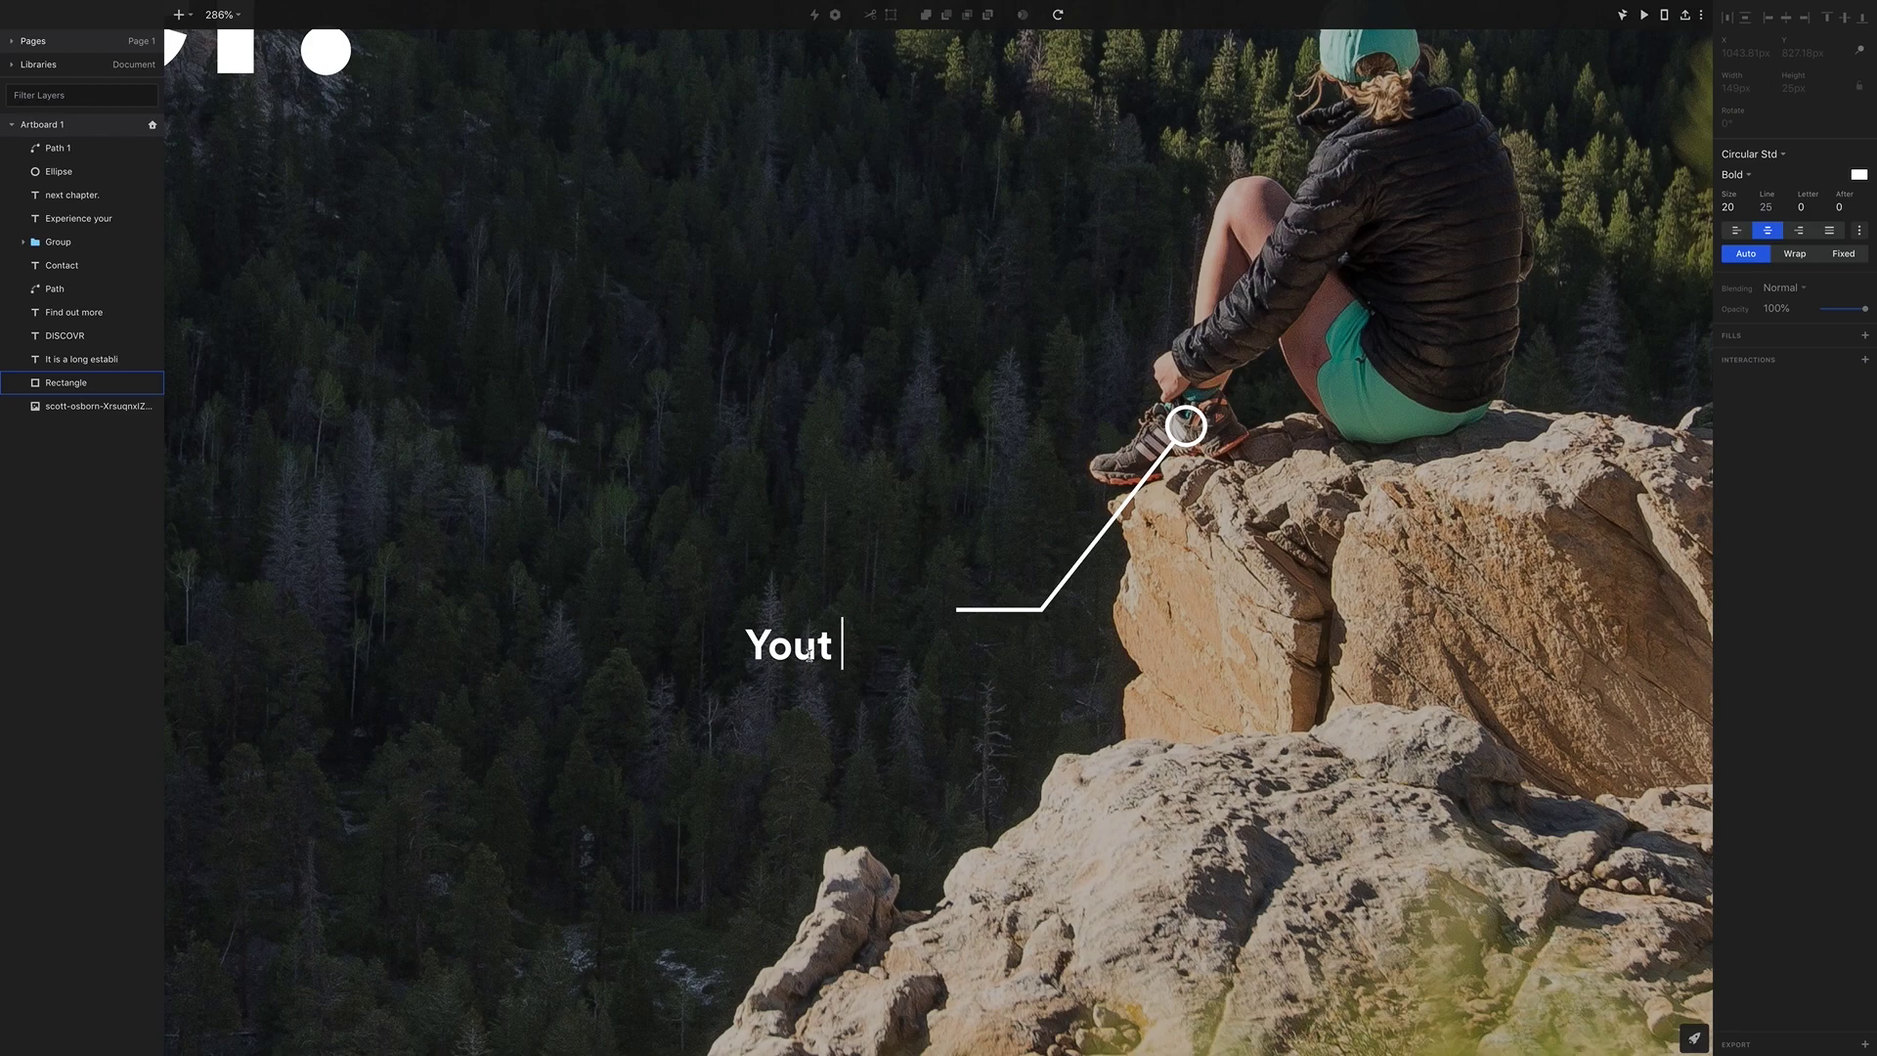
{"action": "key", "text": "BackSpace"}
{"action": "type", "text": "r future seld"}
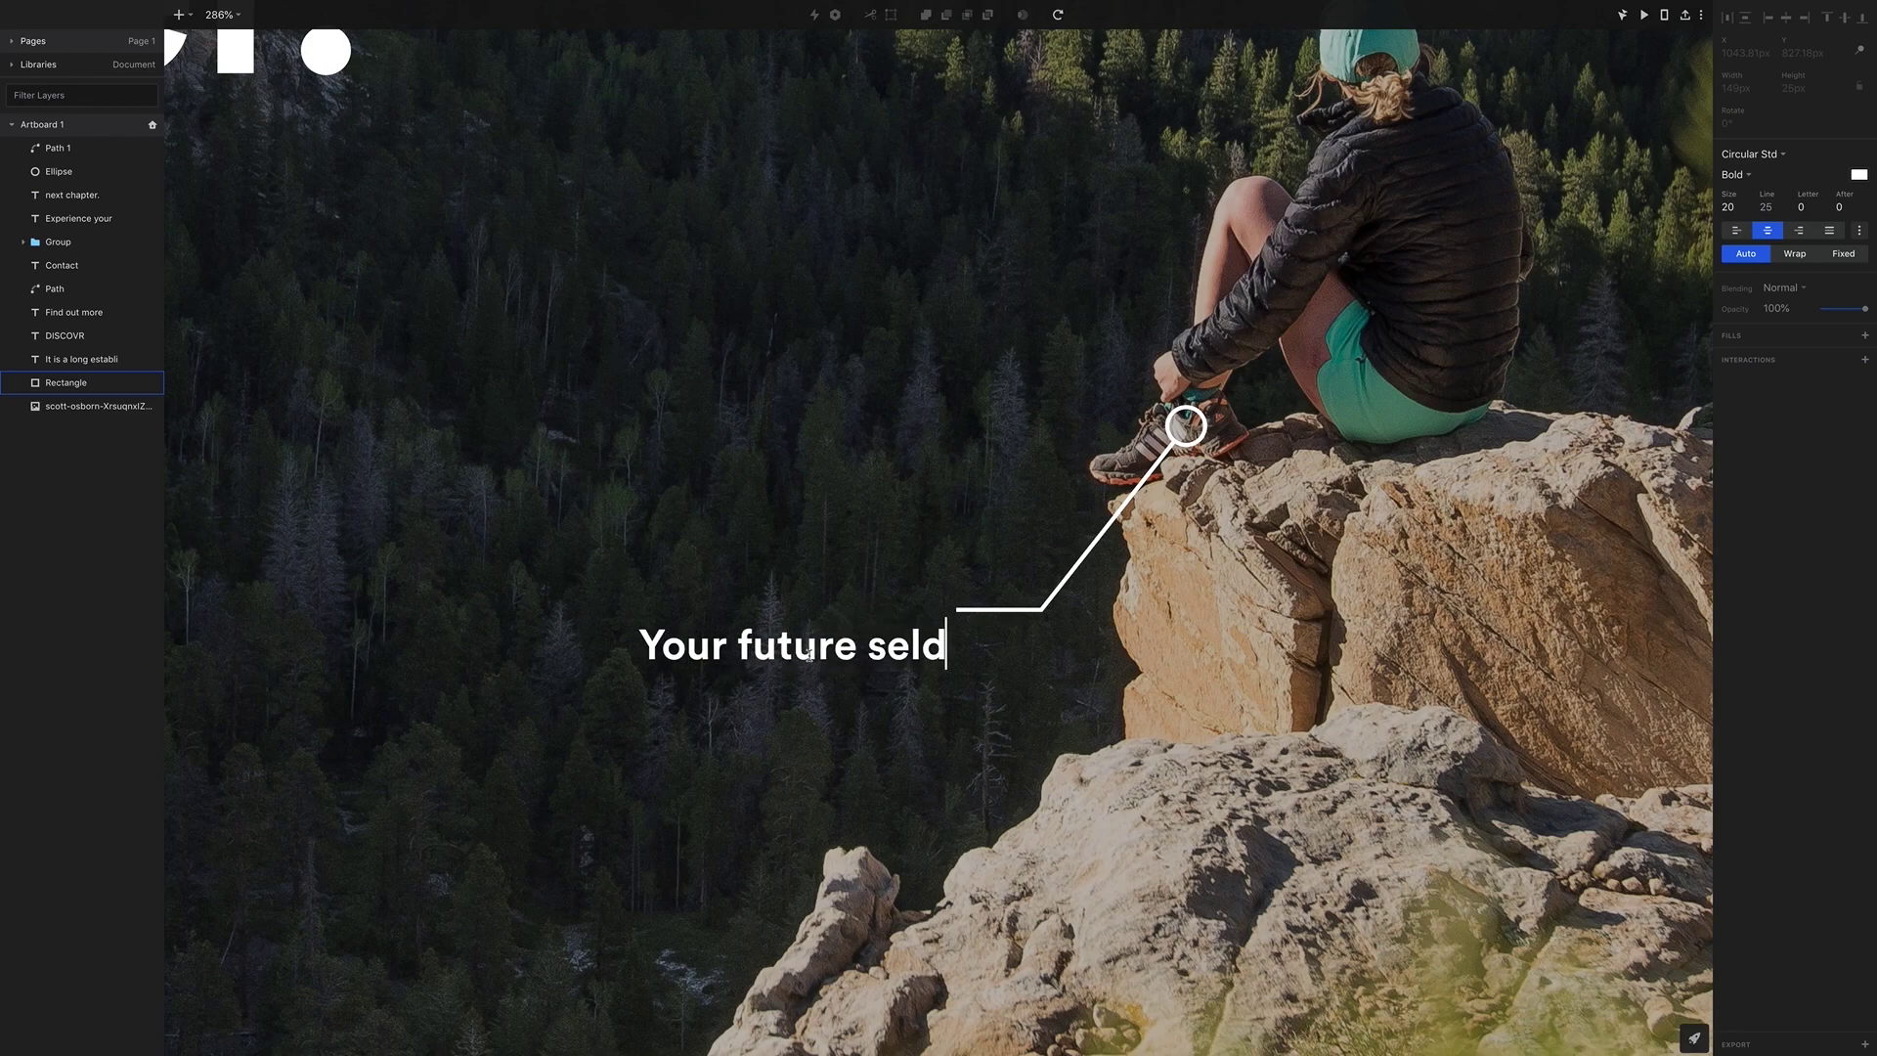
{"action": "key", "text": "BackSpace"}
{"action": "type", "text": "f"}
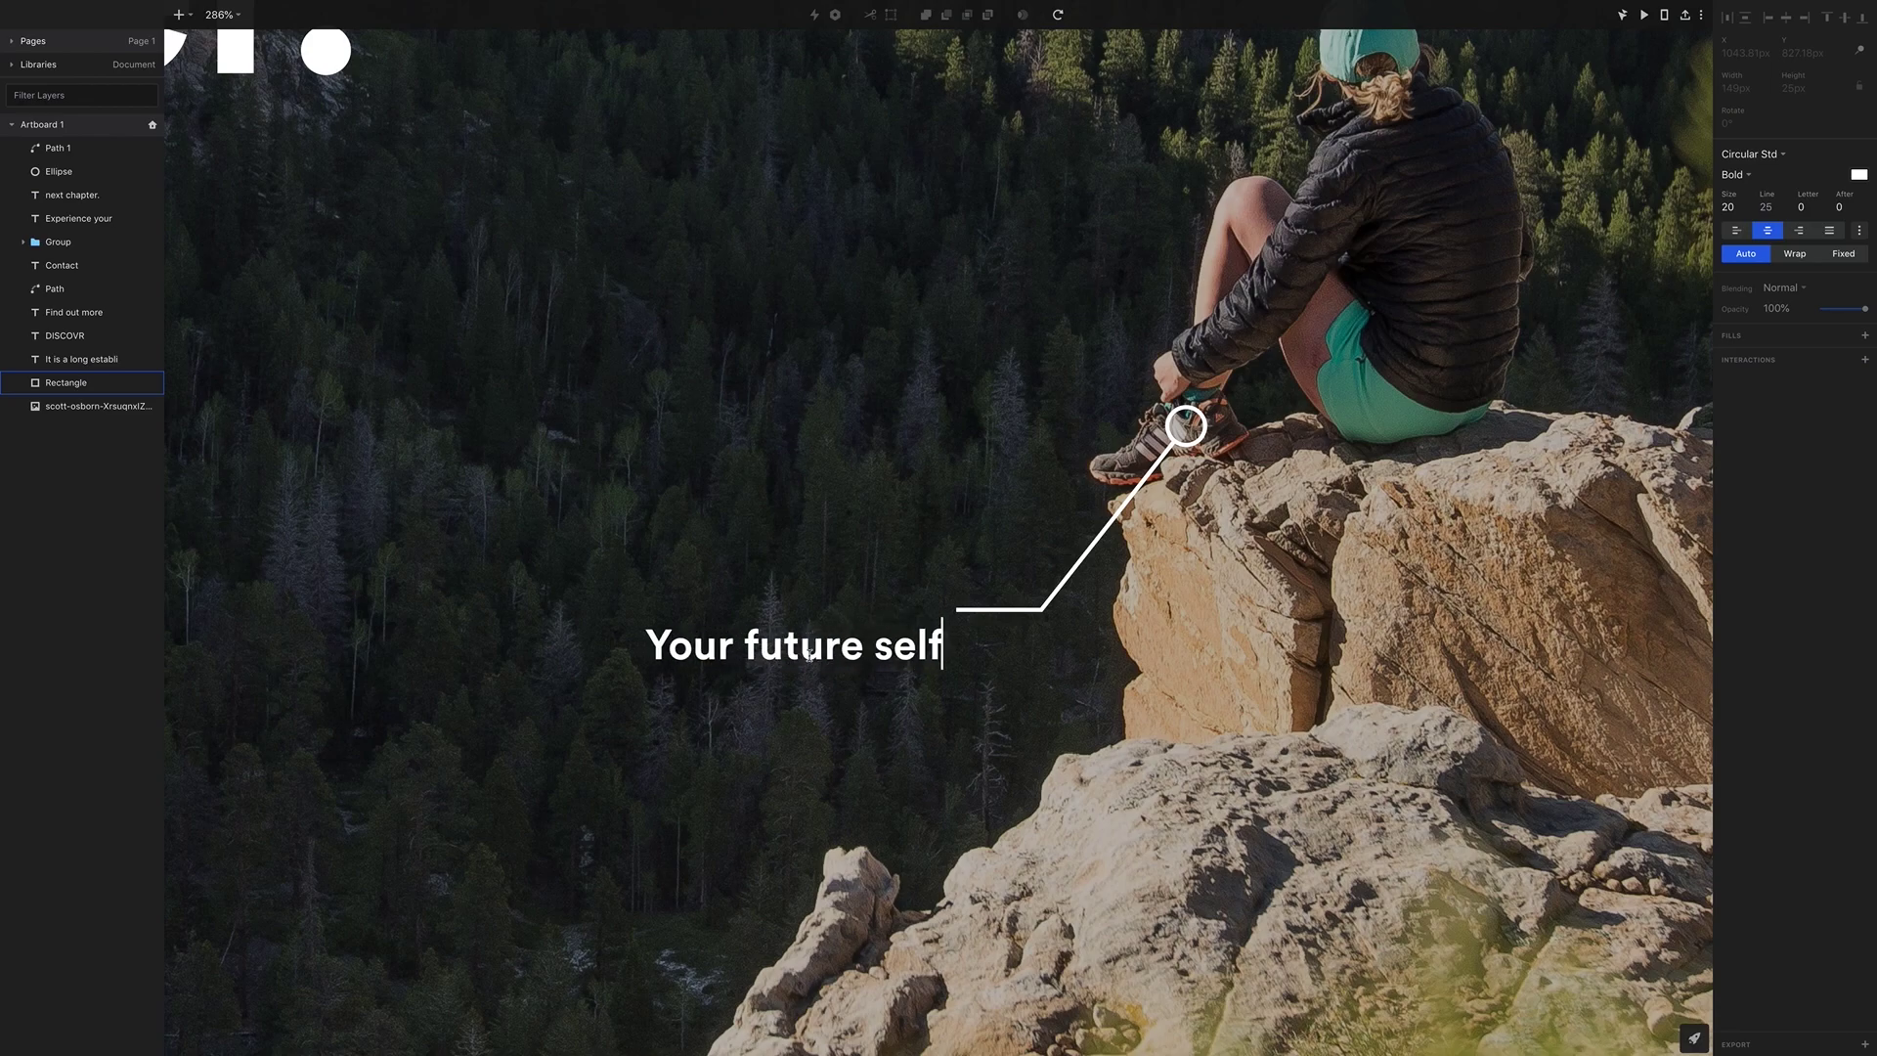
{"action": "key", "text": "Escape"}
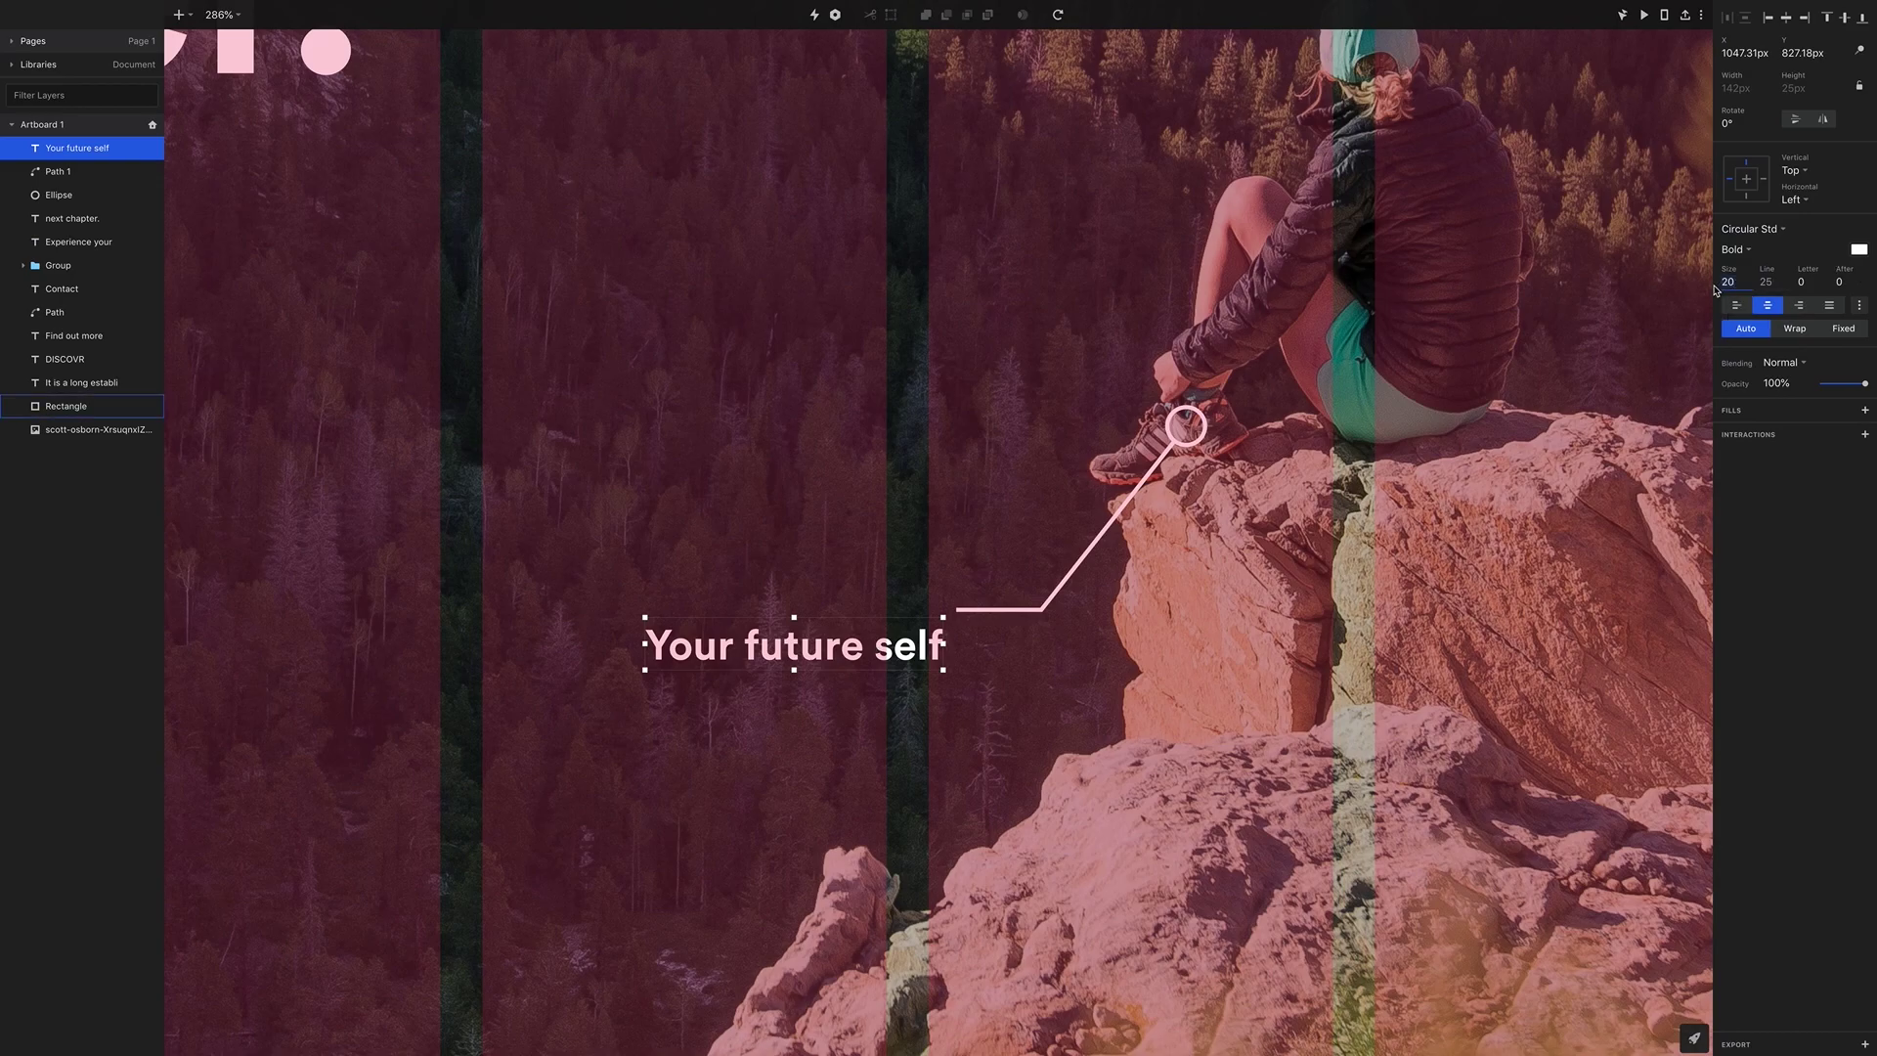
Set the label to size 16 and nudge it beside the line's left end
{"action": "type", "text": "16"}
{"action": "key", "text": "Return"}
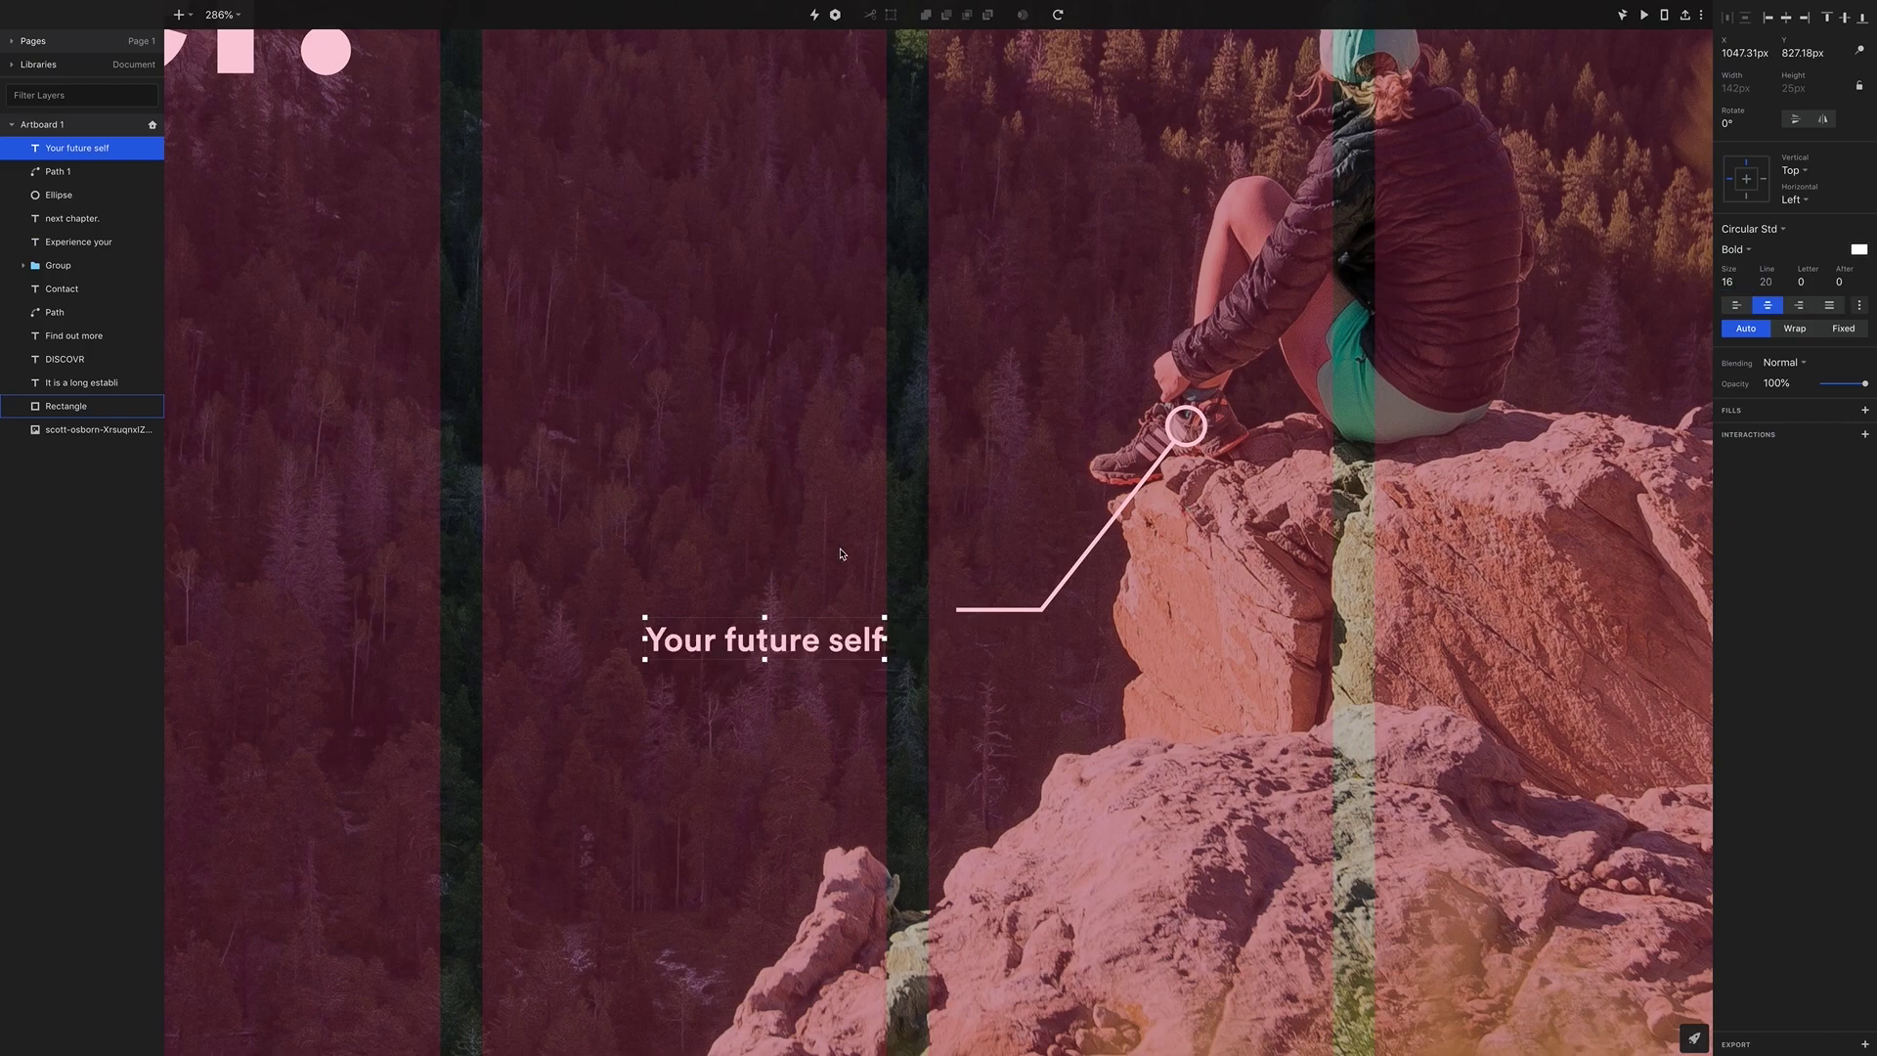
{"action": "left_click_drag", "start_coordinate": [852, 641], "coordinate": [896, 614]}
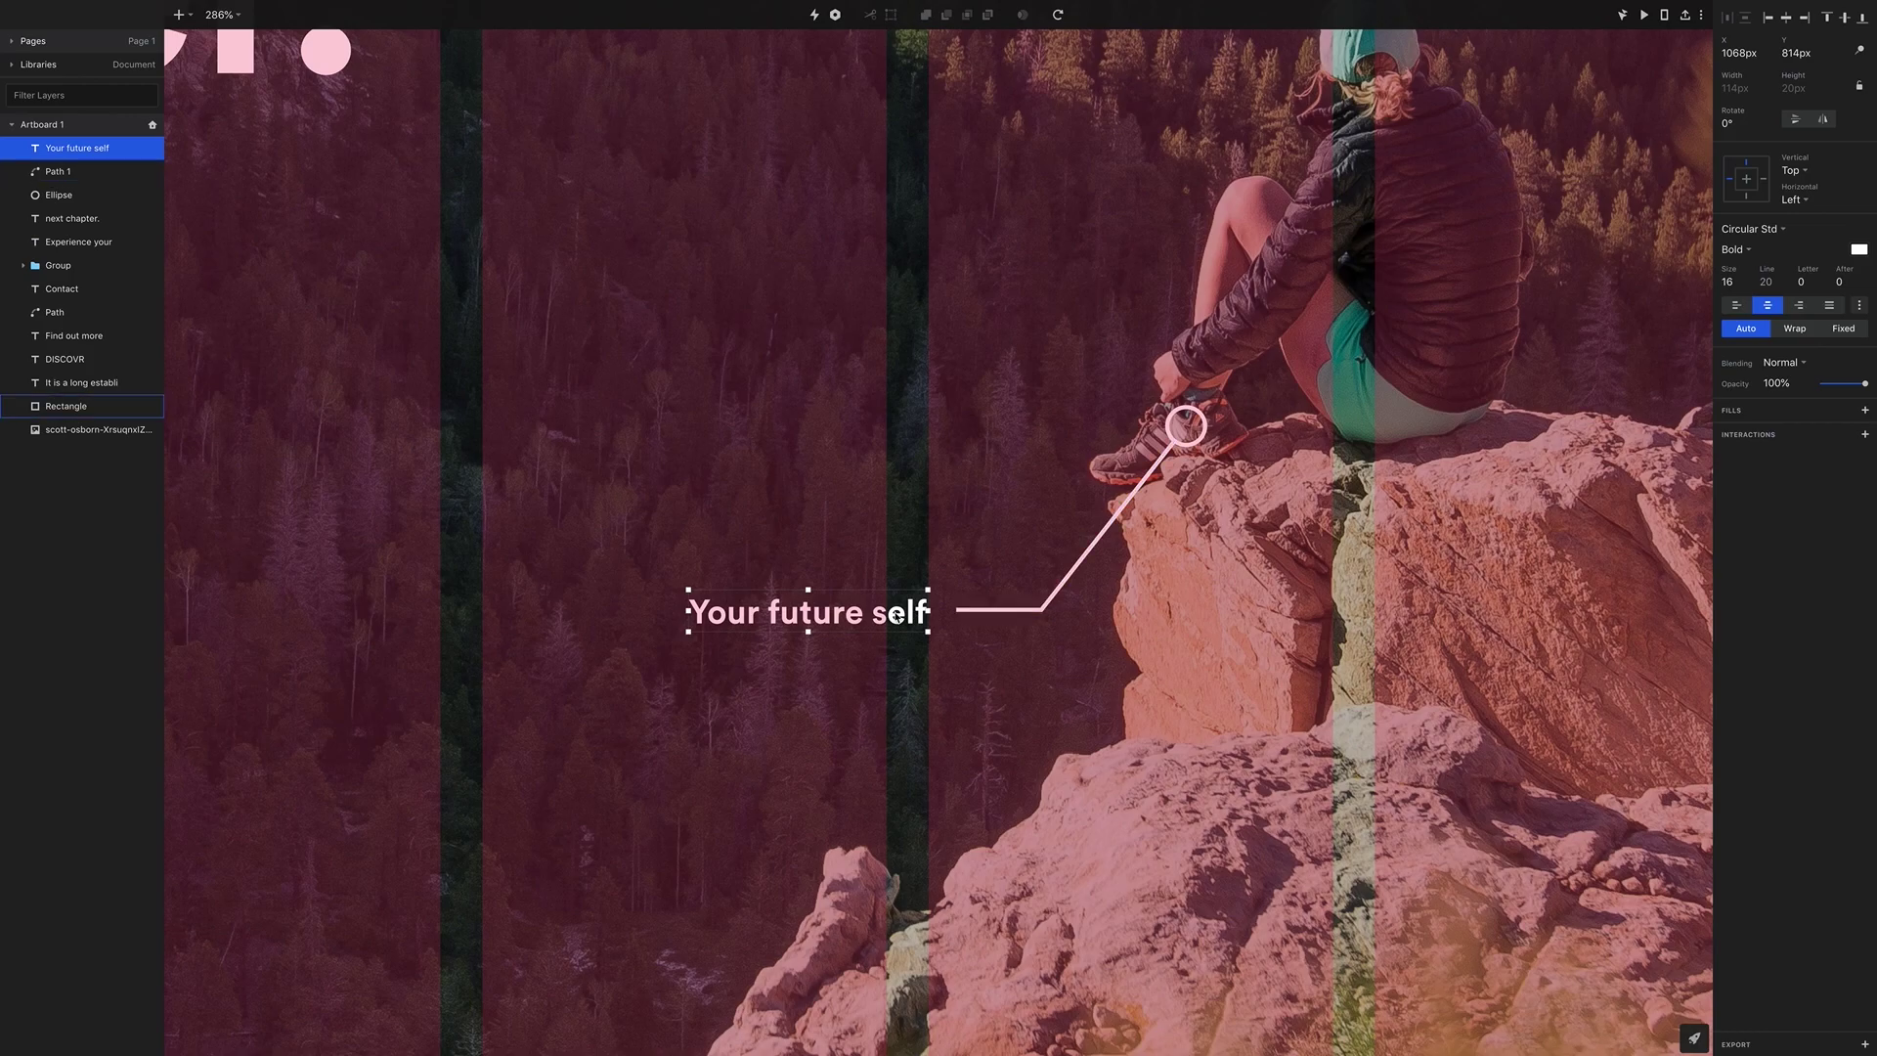
{"action": "key", "text": "Right"}
{"action": "key", "text": "Right"}
{"action": "key", "text": "Right"}
{"action": "key", "text": "Right"}
{"action": "key", "text": "Right"}
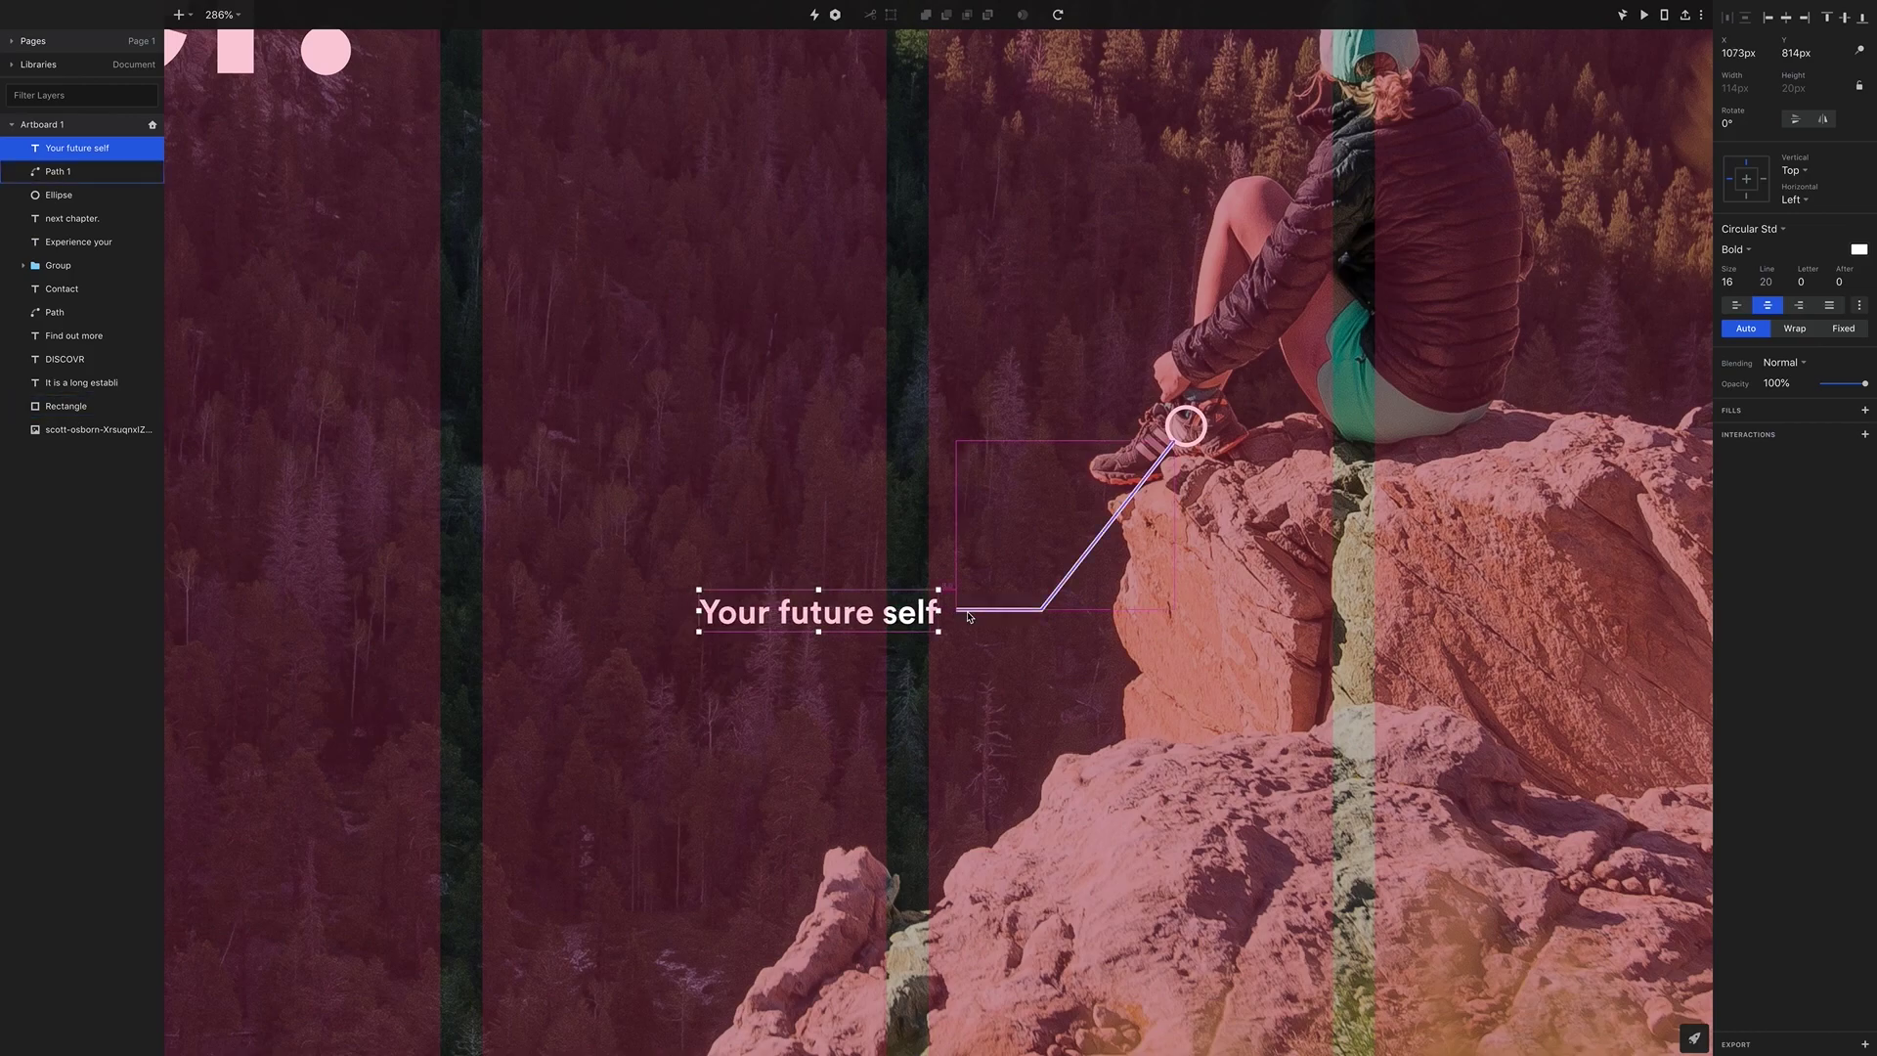
{"action": "key", "text": "Right"}
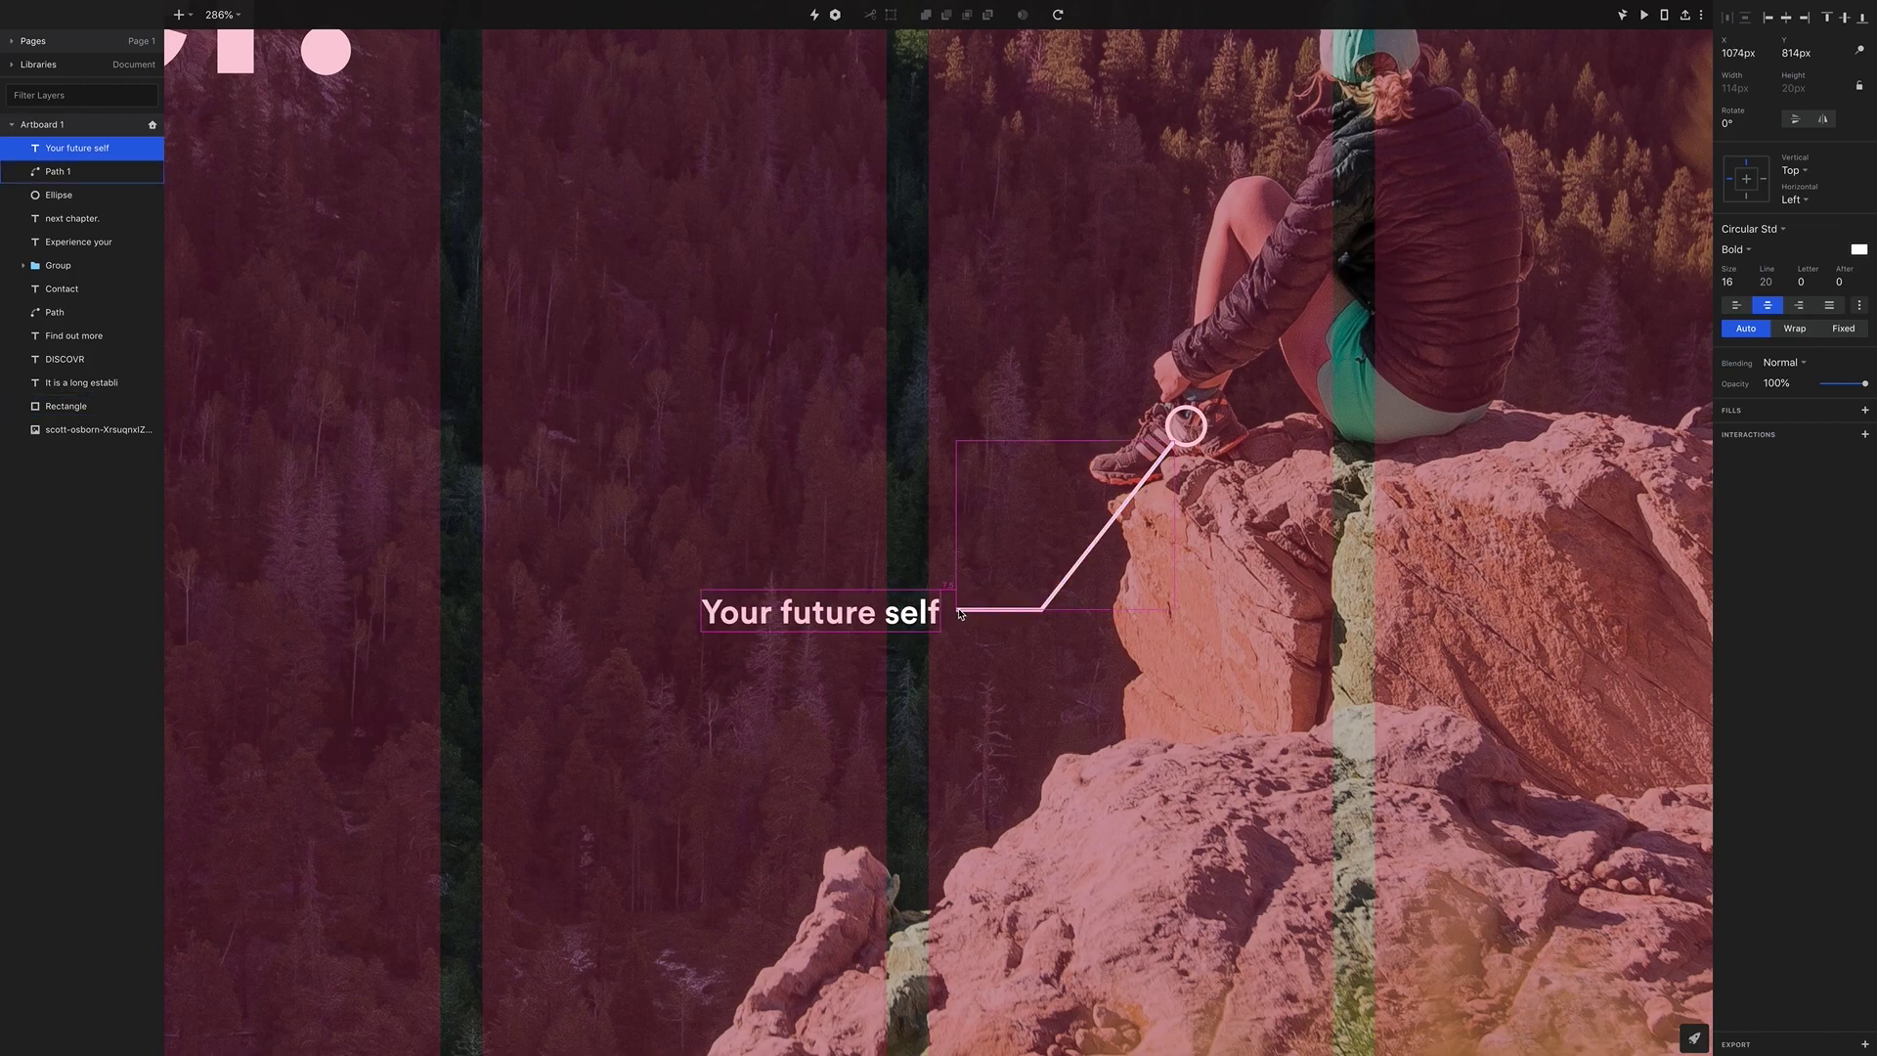
{"action": "left_click", "coordinate": [961, 610]}
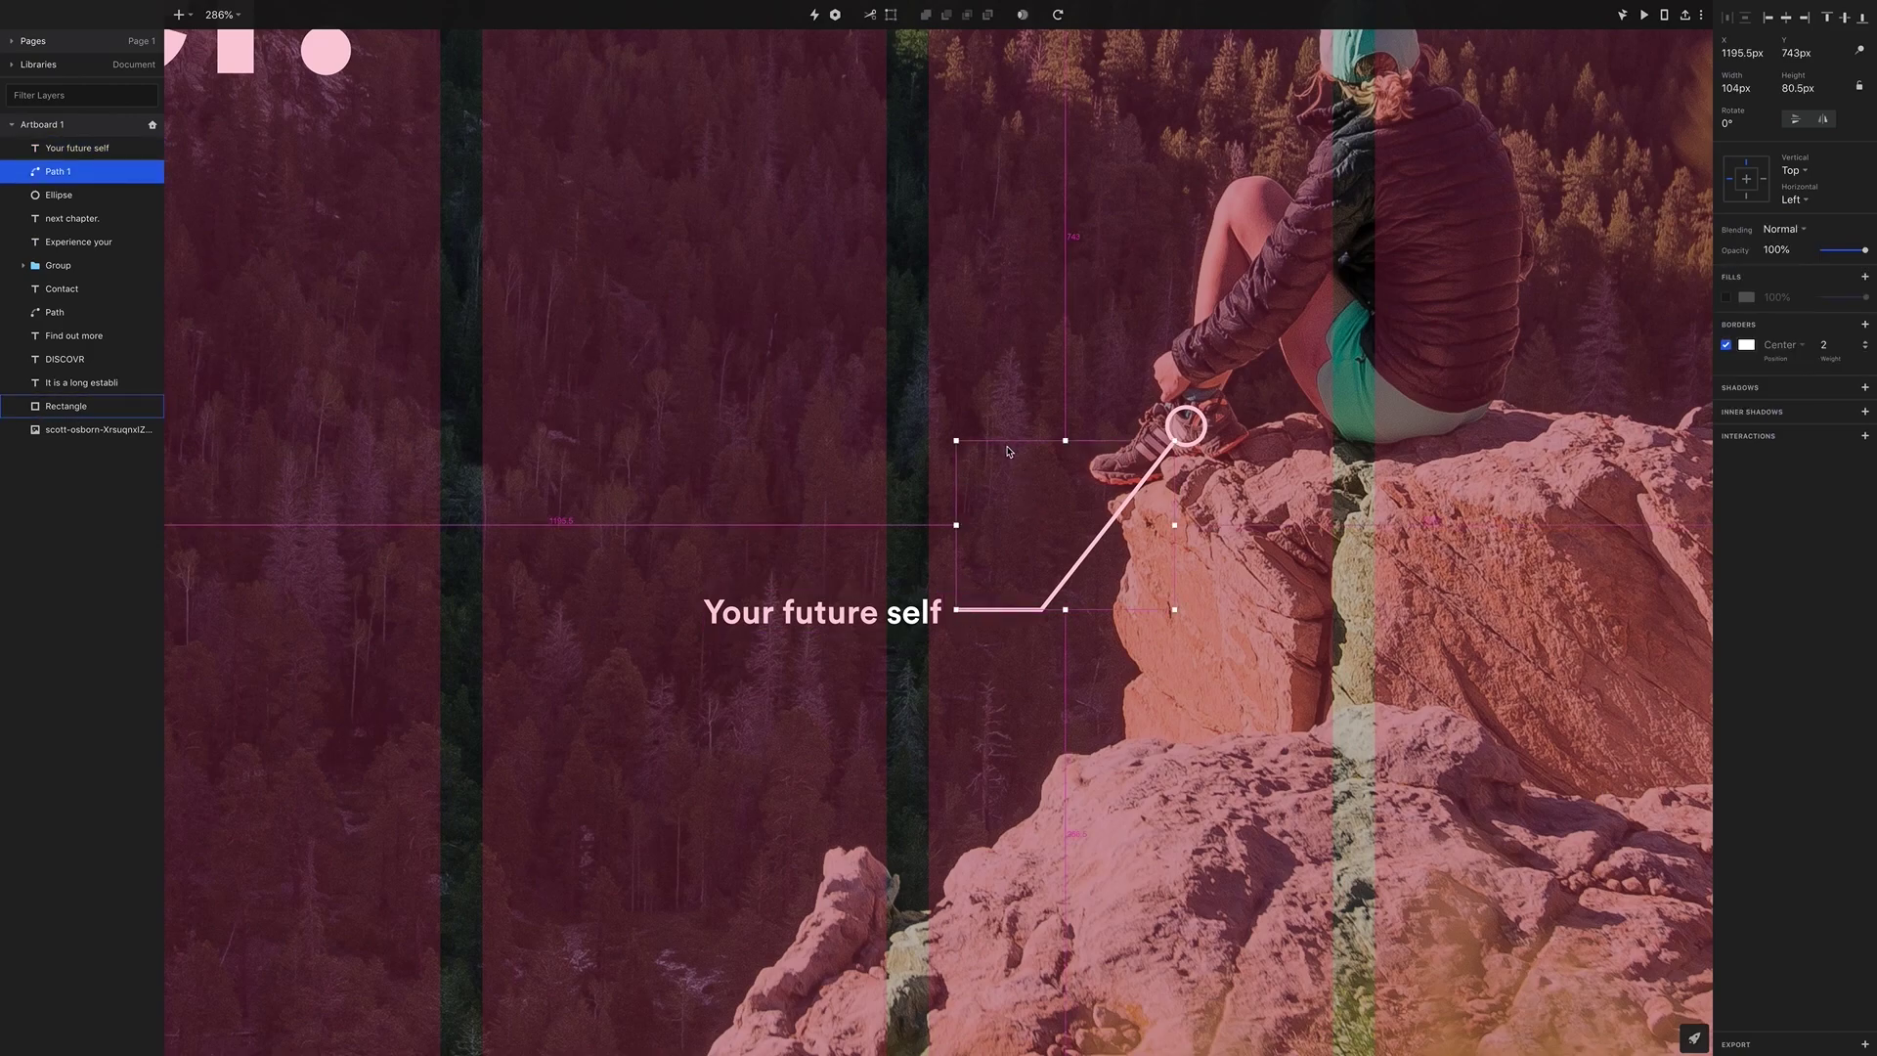
{"action": "key", "text": "shift+1"}
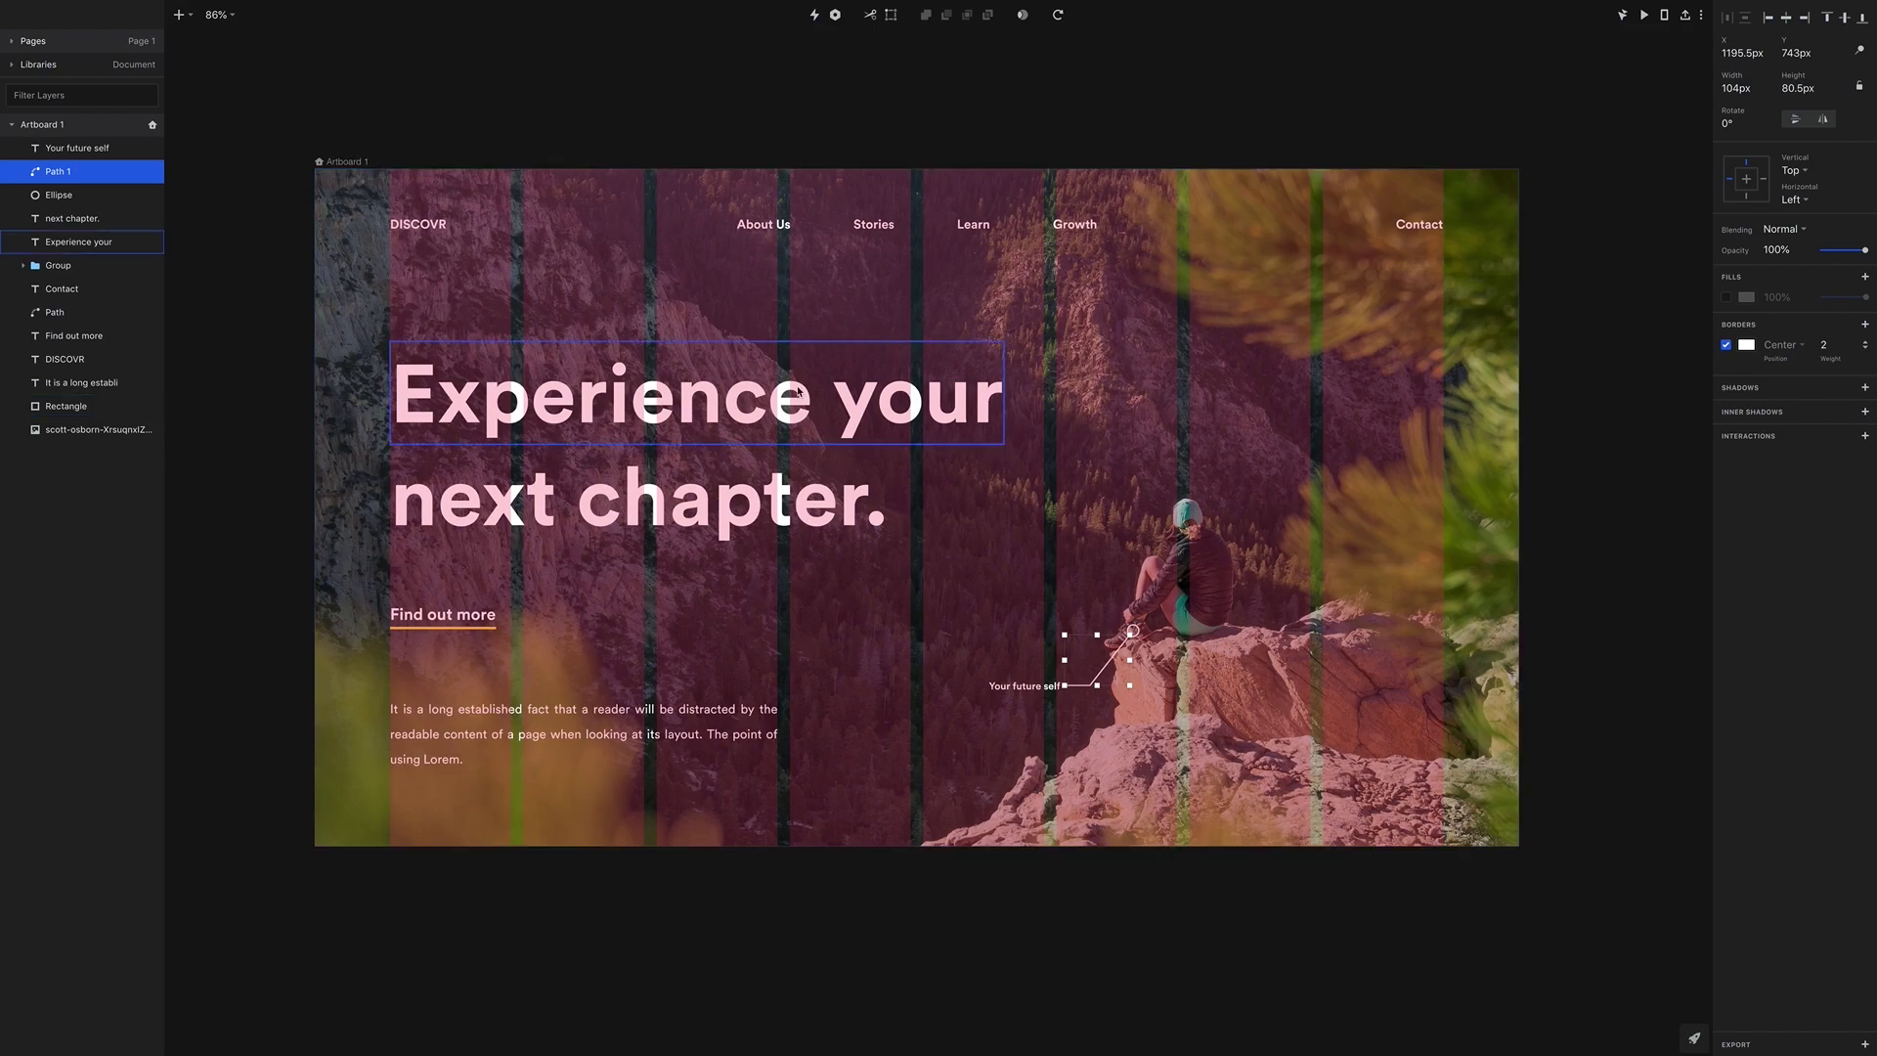
Uncheck Artboard 1's 8 Columns layout grid and deselect to view the clean hero
{"action": "left_click", "coordinate": [360, 165]}
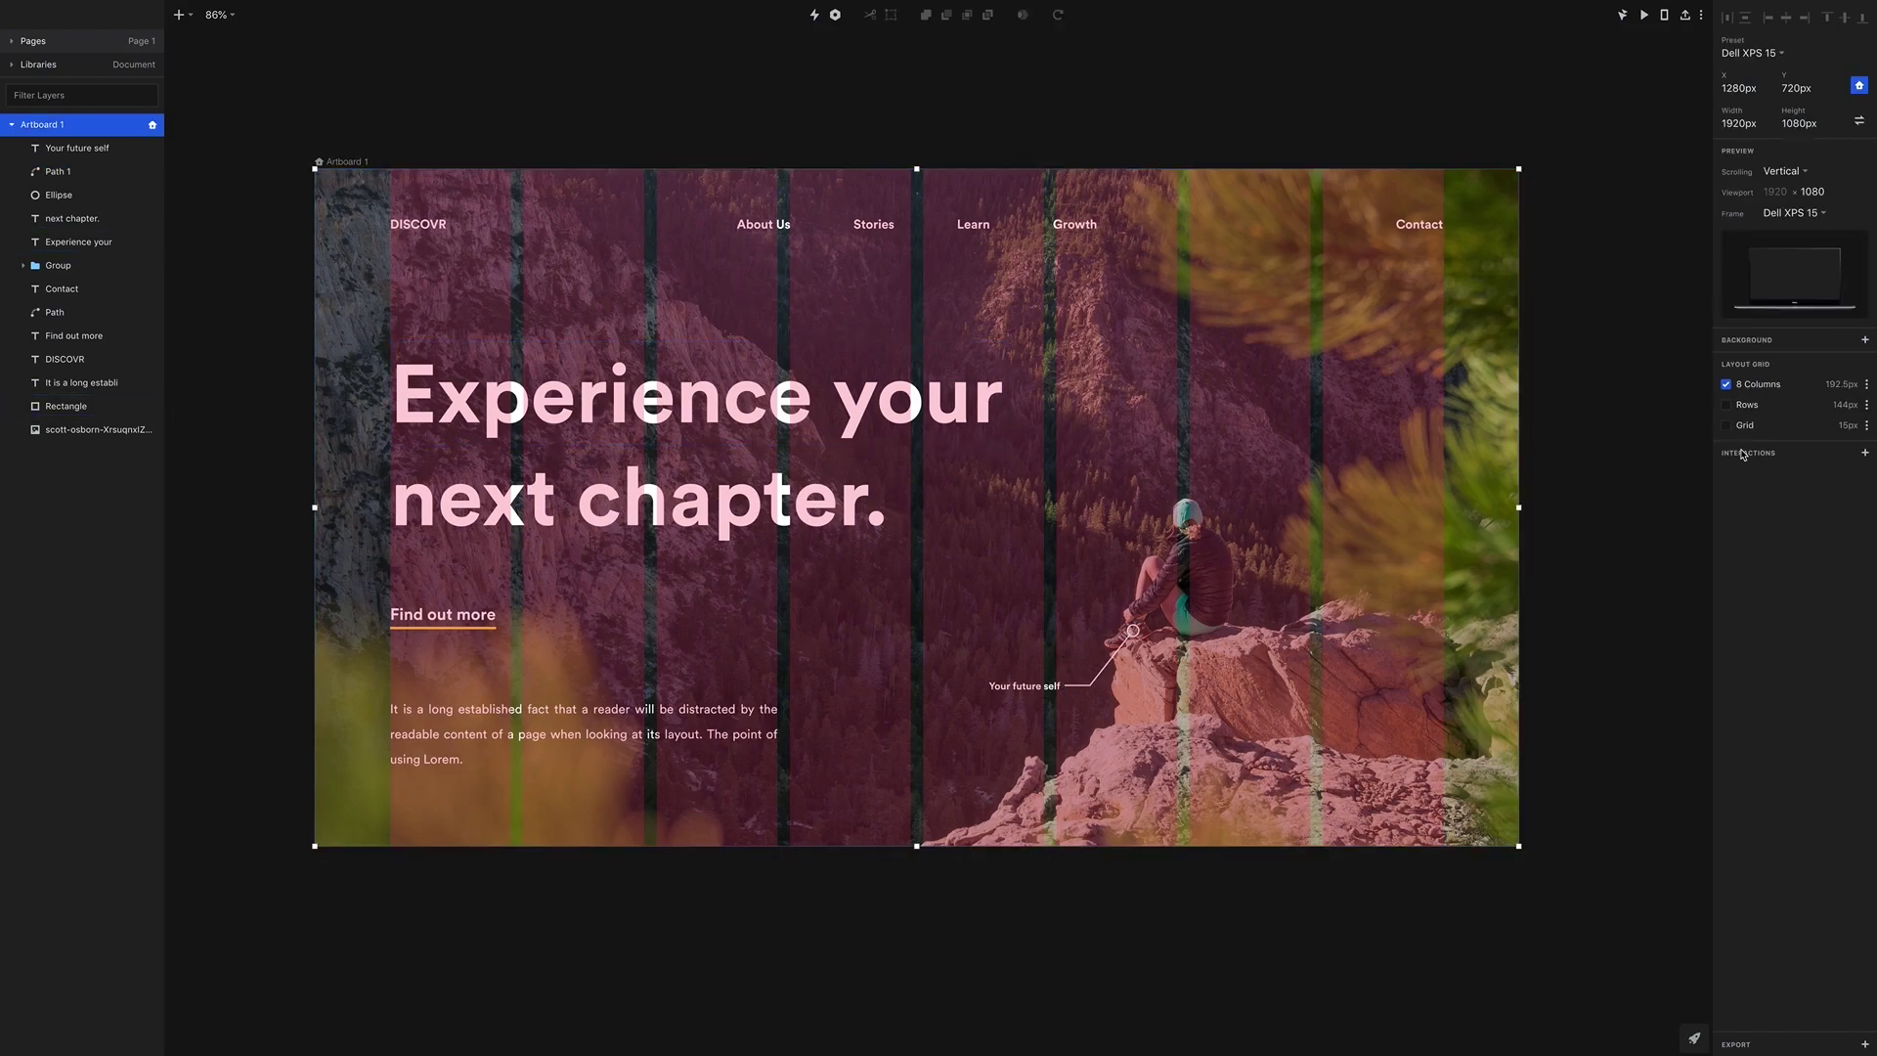
{"action": "left_click", "coordinate": [1727, 385]}
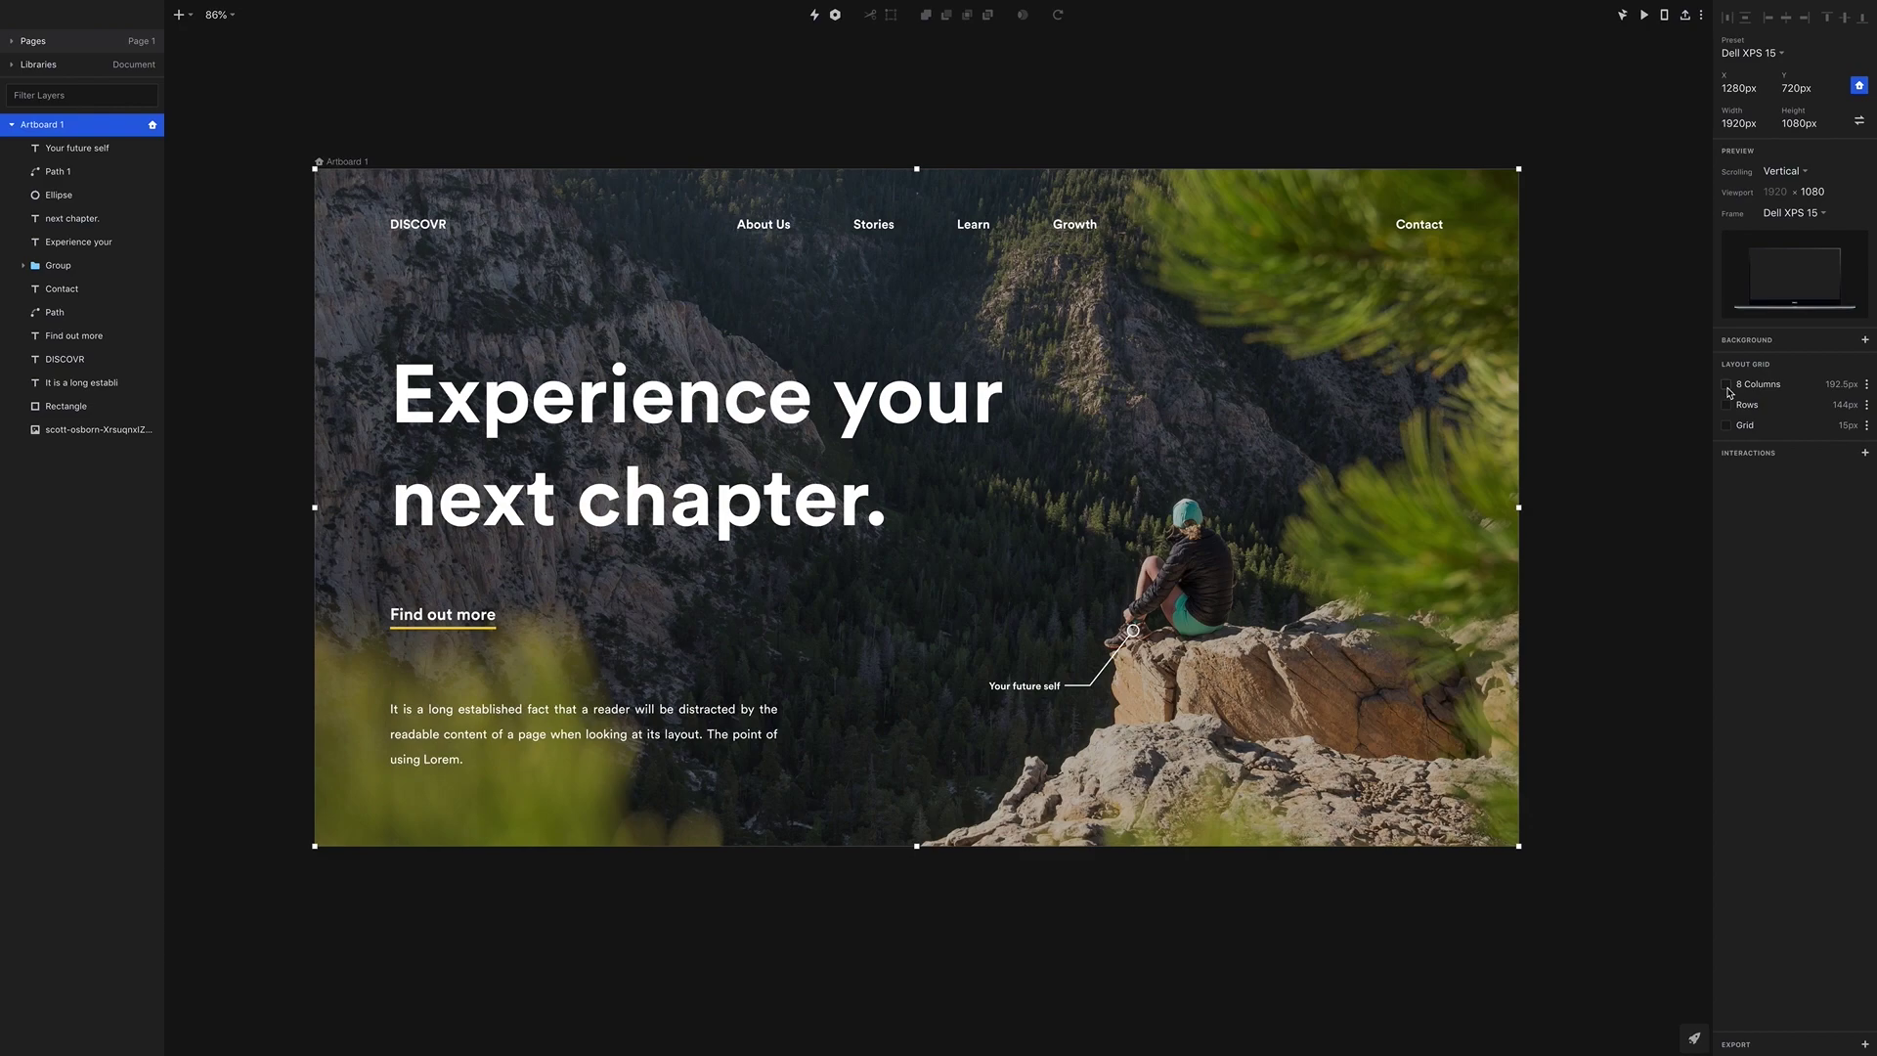
{"action": "key", "text": "Escape"}
{"action": "scroll", "coordinate": [884, 558], "scroll_direction": "right", "scroll_amount": 2}
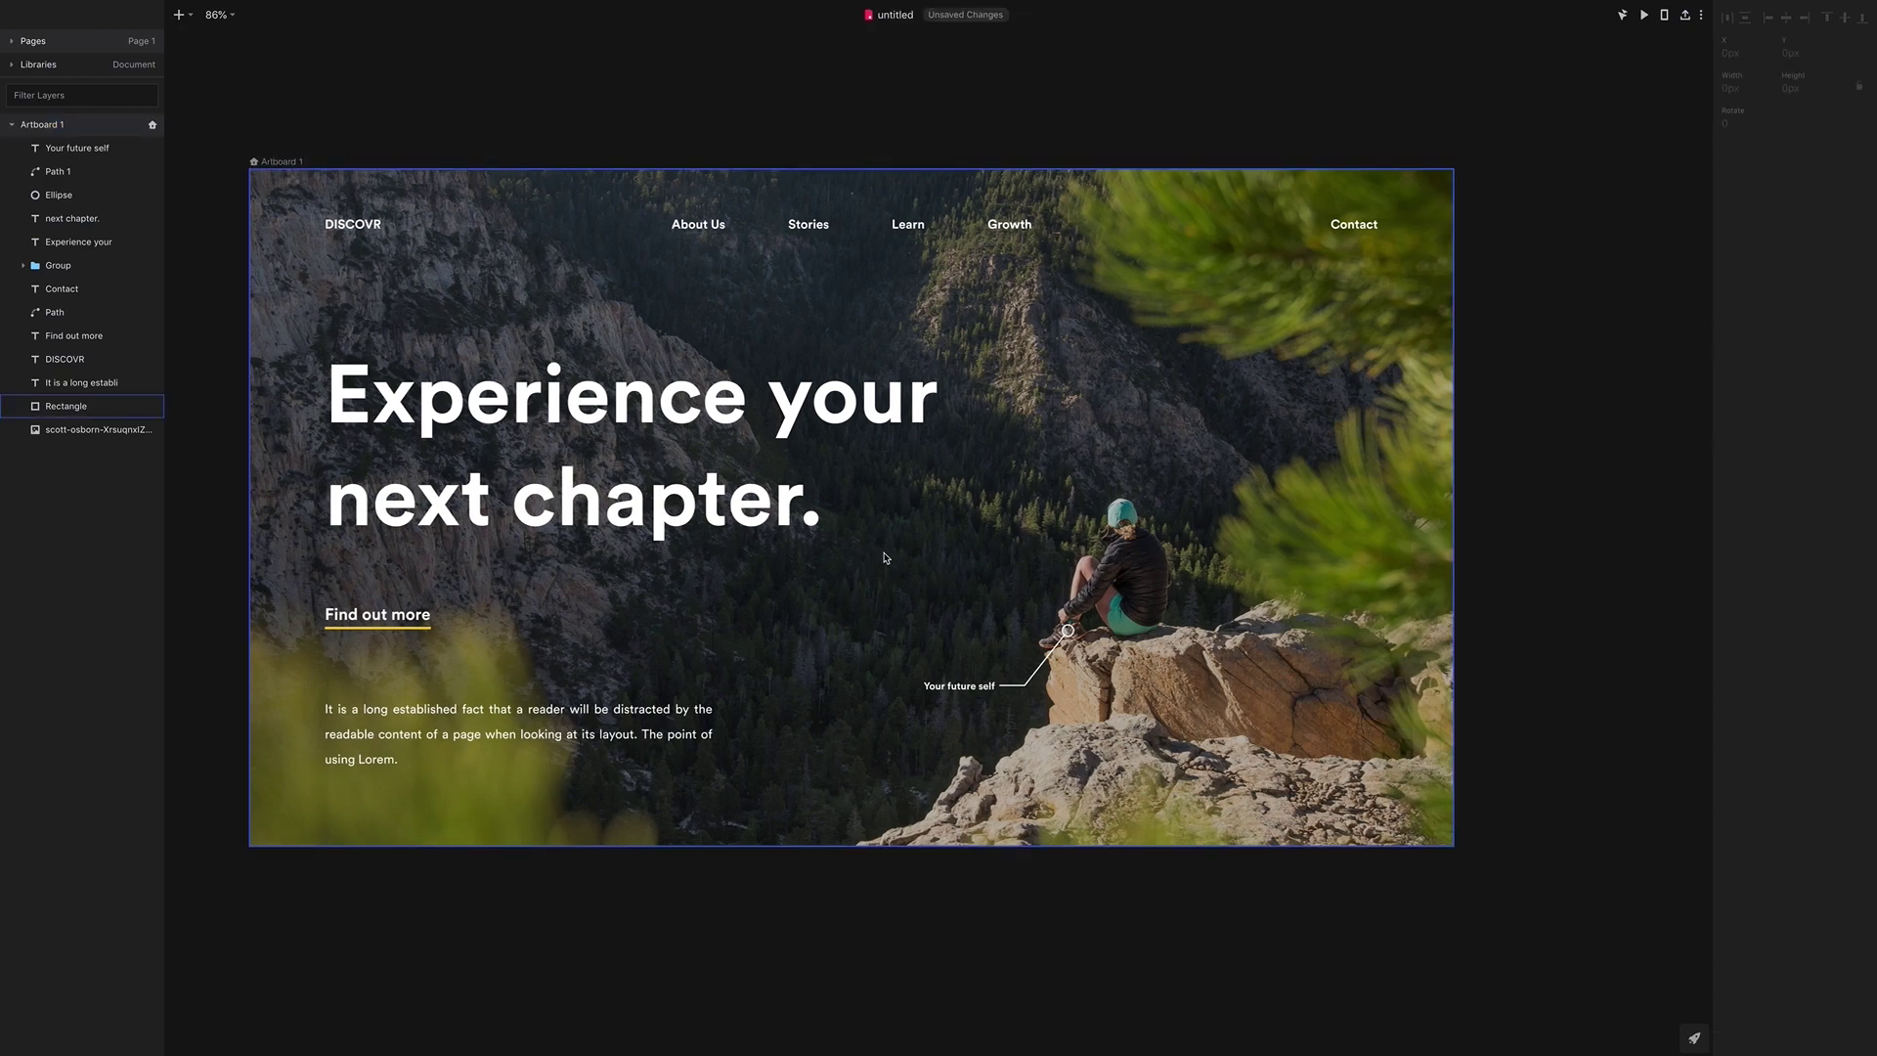